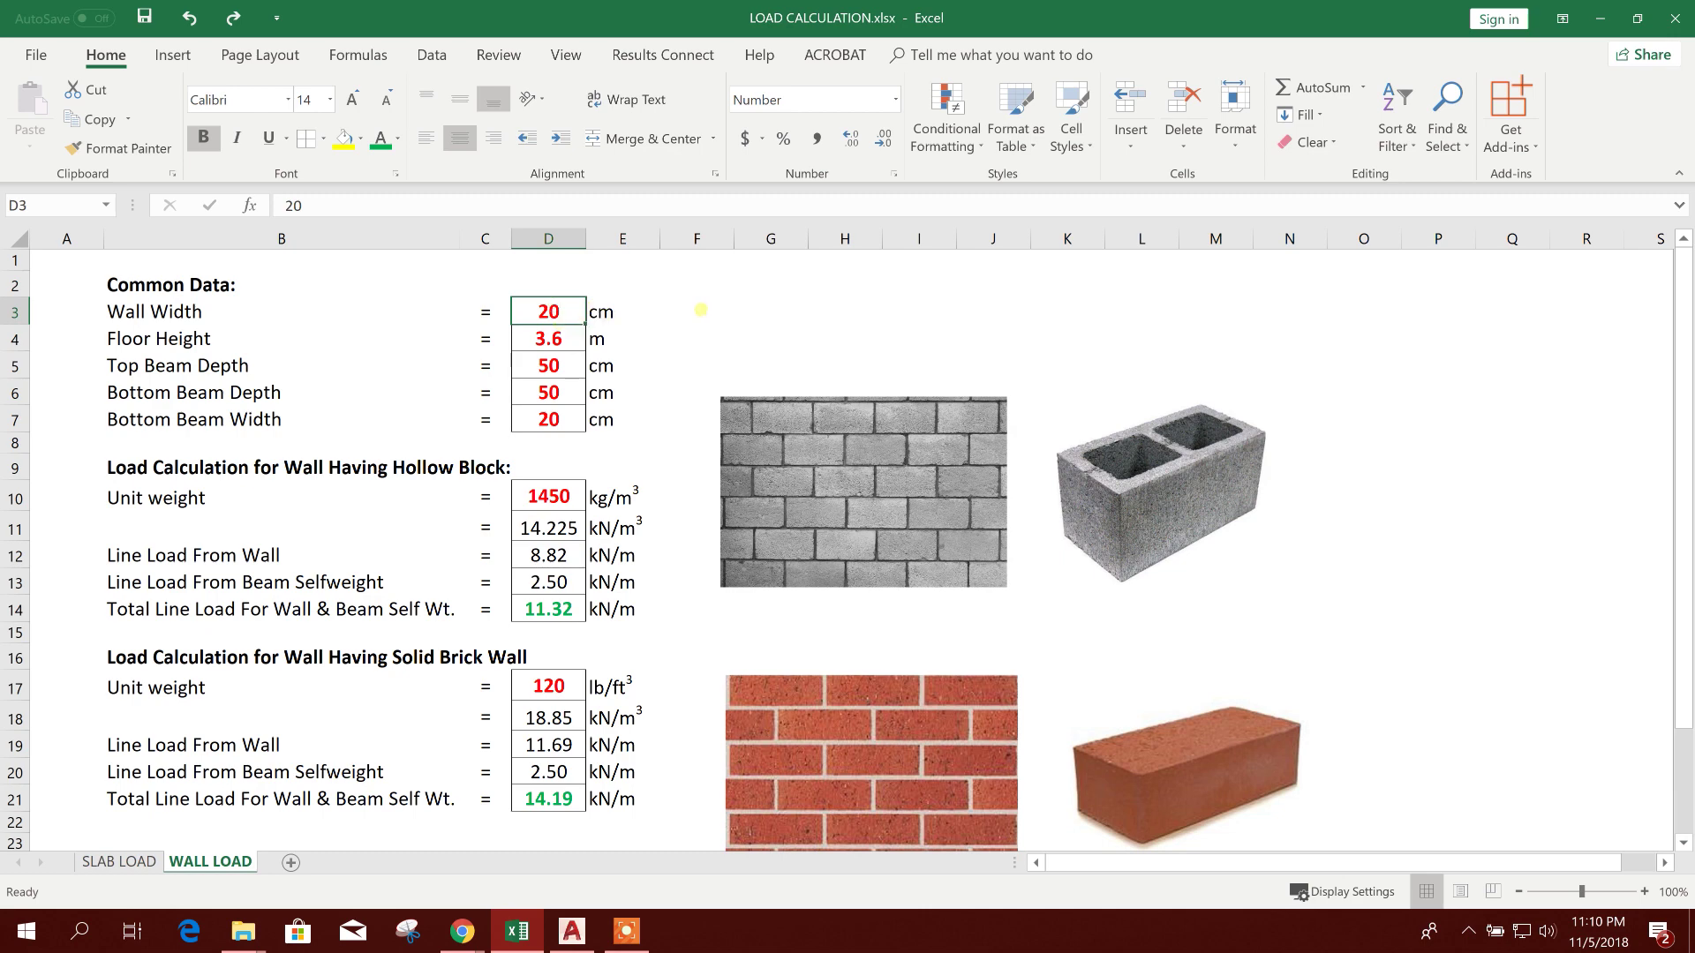
Inspect the Floor Height and Top Beam Depth values and the hollow block wall picture.
left_click(578, 366)
left_click(575, 336)
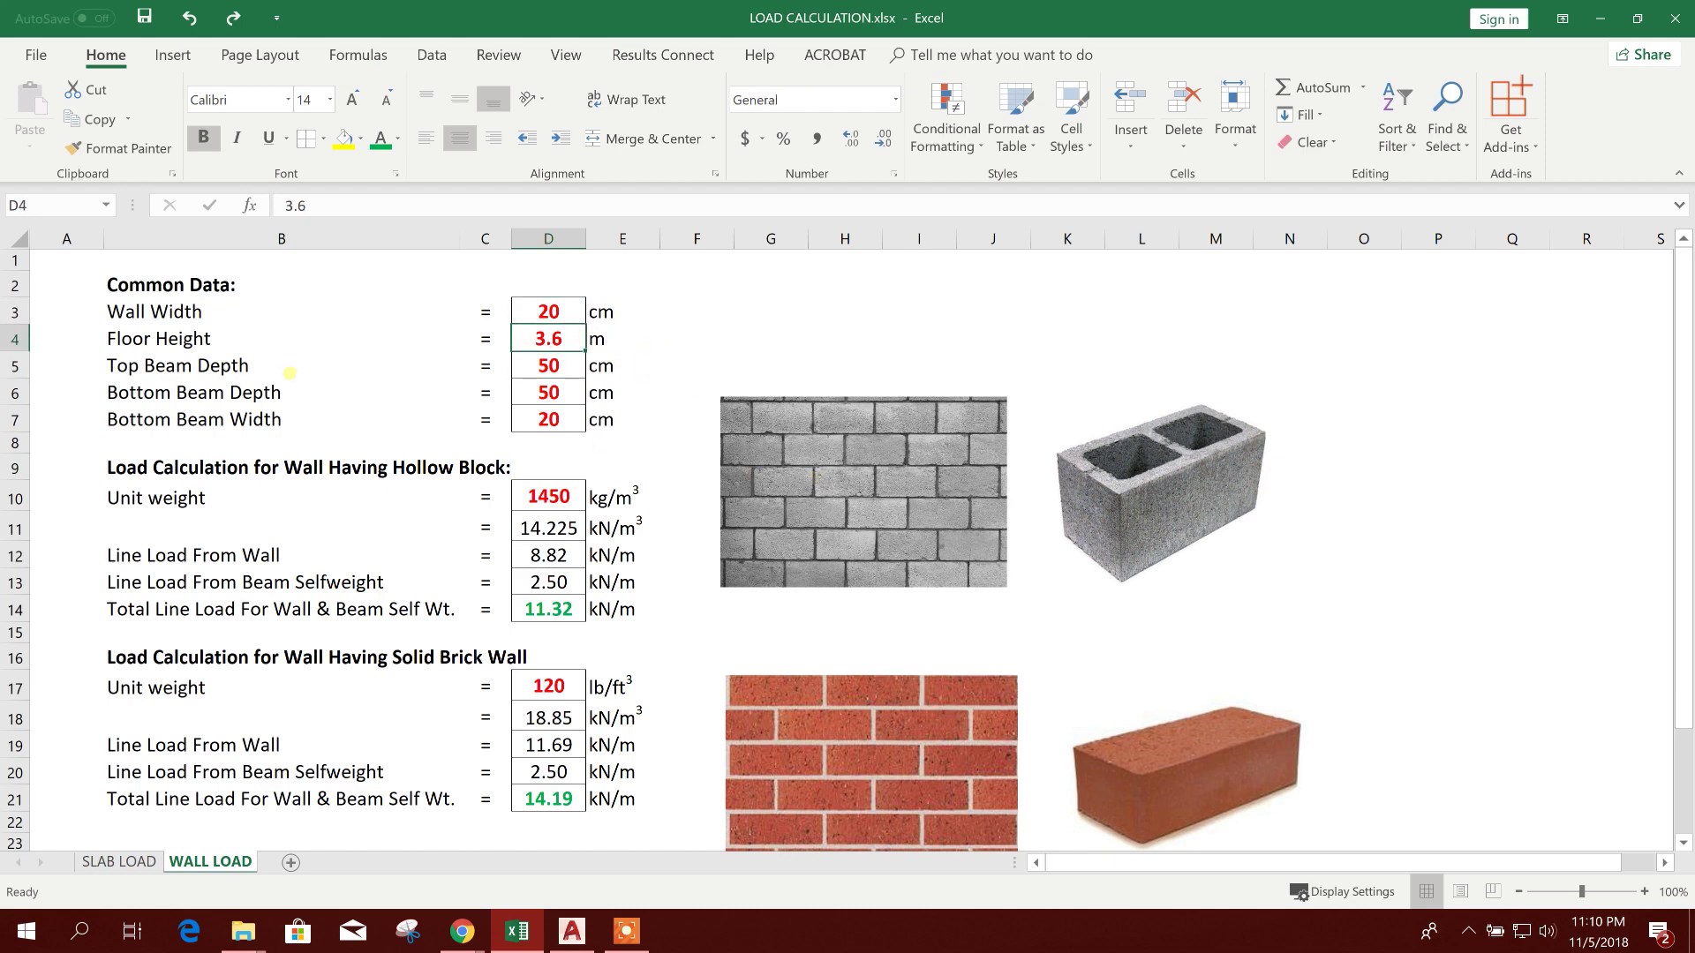
left_click(278, 371)
left_click(520, 371)
left_click(235, 374)
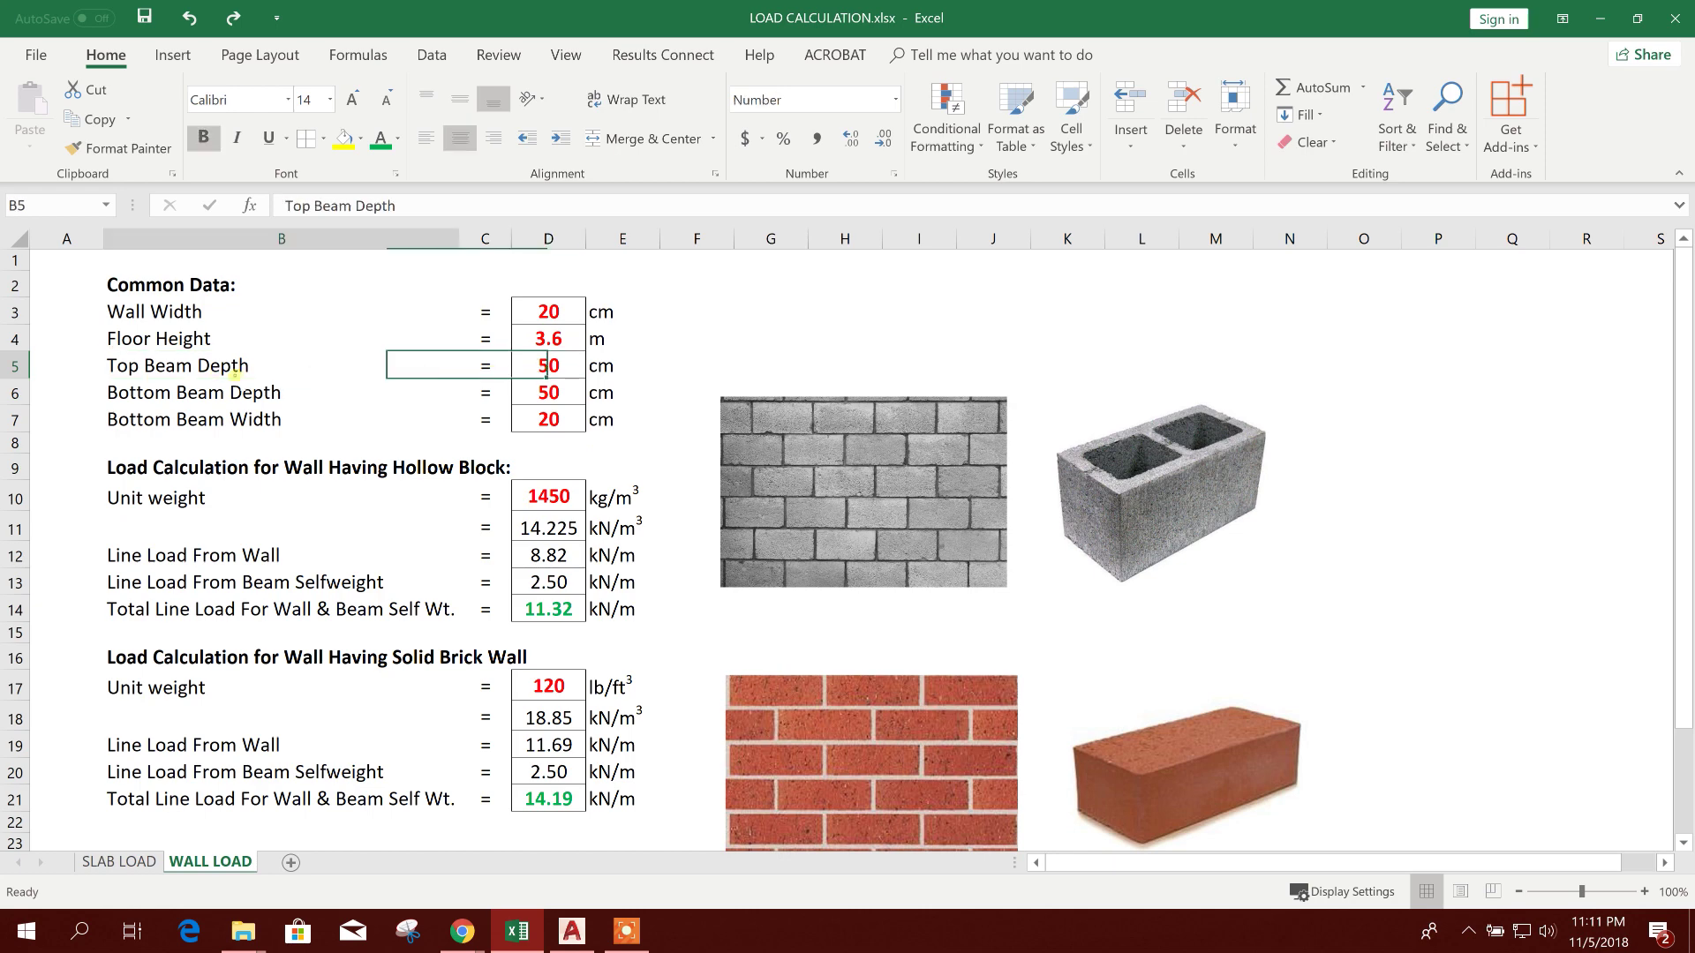
left_click(526, 366)
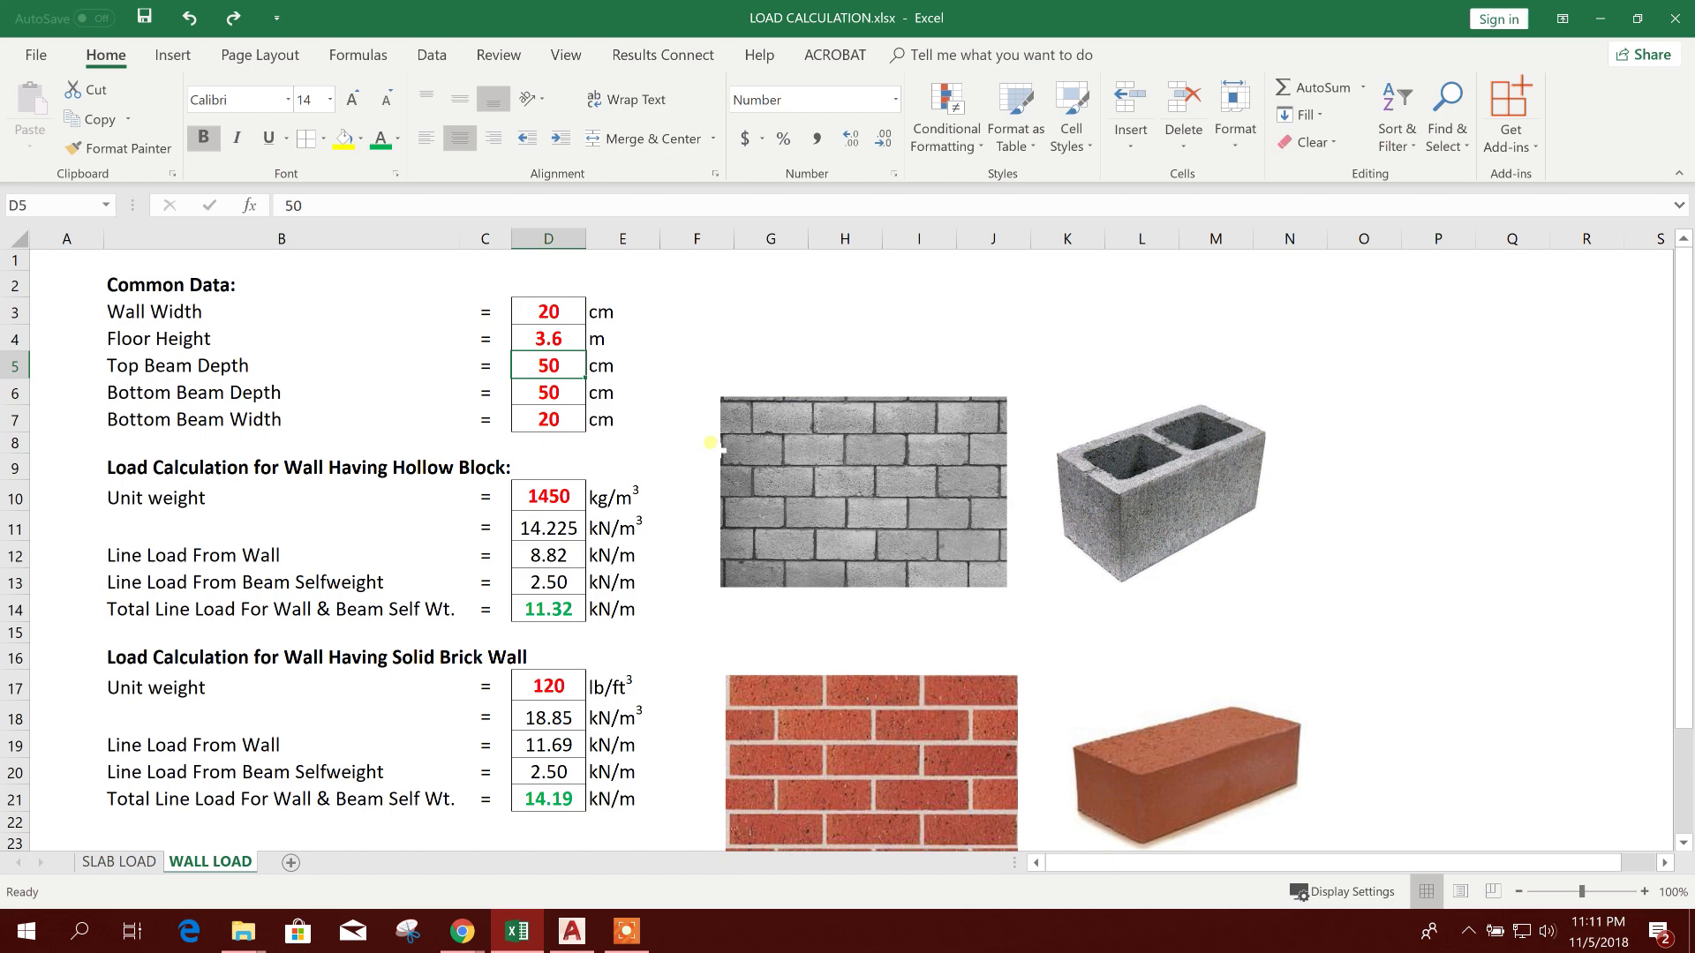
left_click(776, 441)
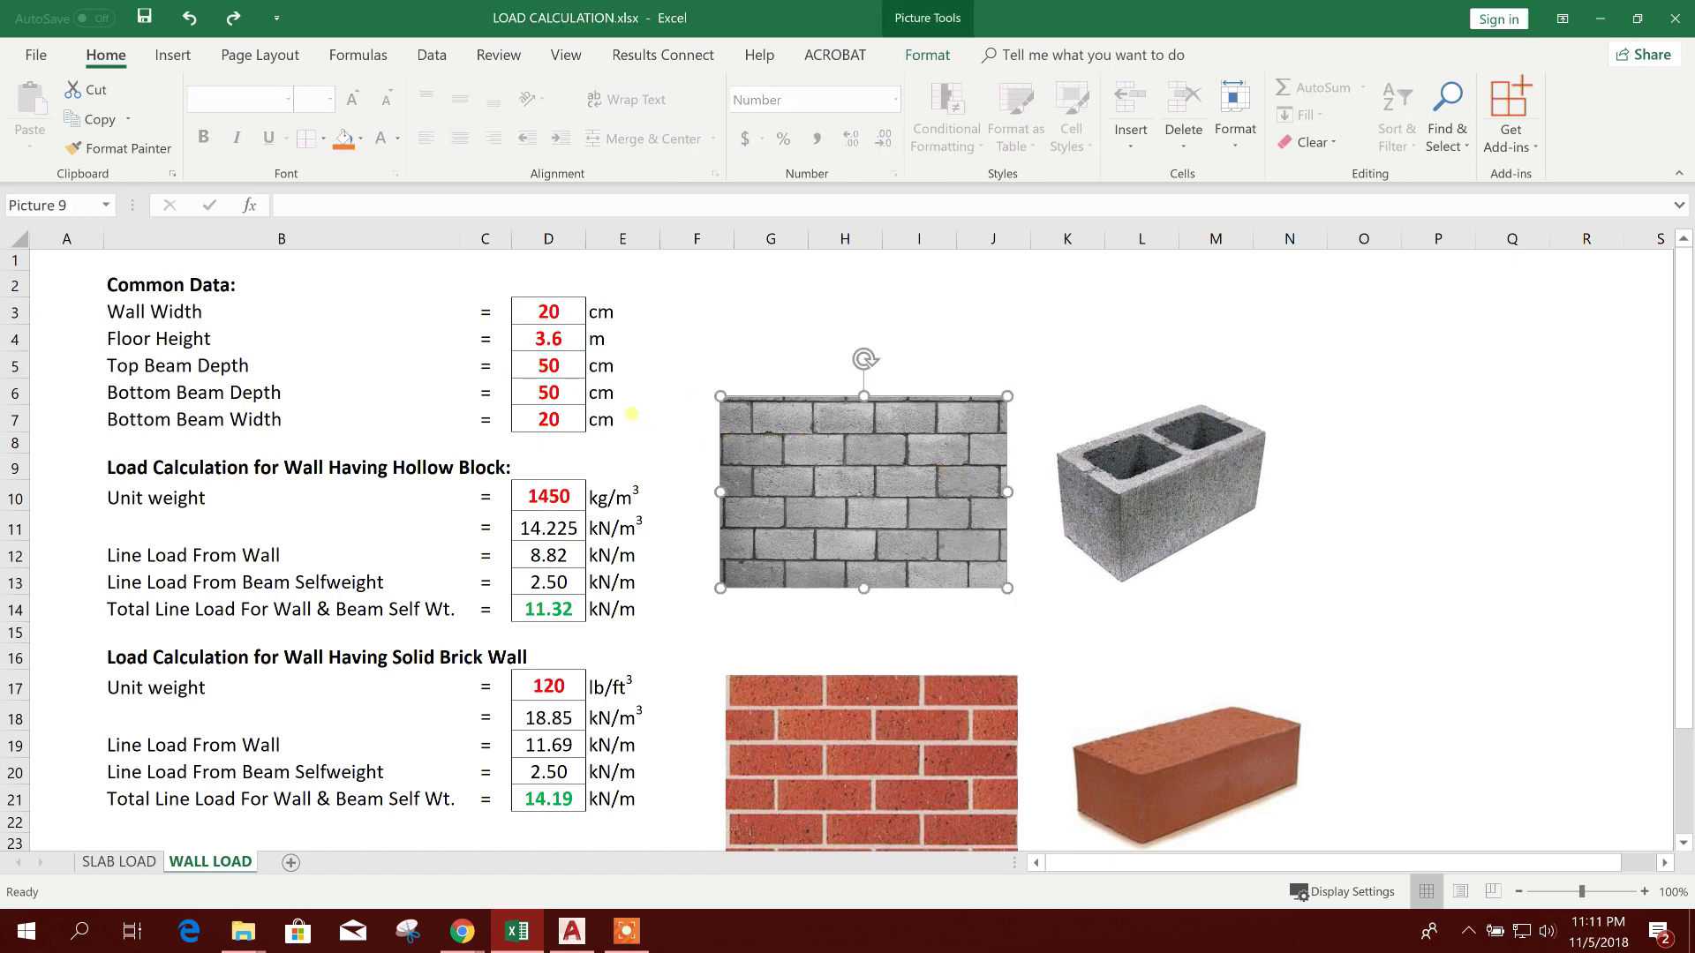
Review the Bottom Beam Depth and Width values (D6:D7), then return to Floor Height.
left_click(558, 394)
left_click(253, 399)
left_click(540, 398)
left_click(299, 421)
left_click(540, 421)
left_click_drag(549, 395, 561, 424)
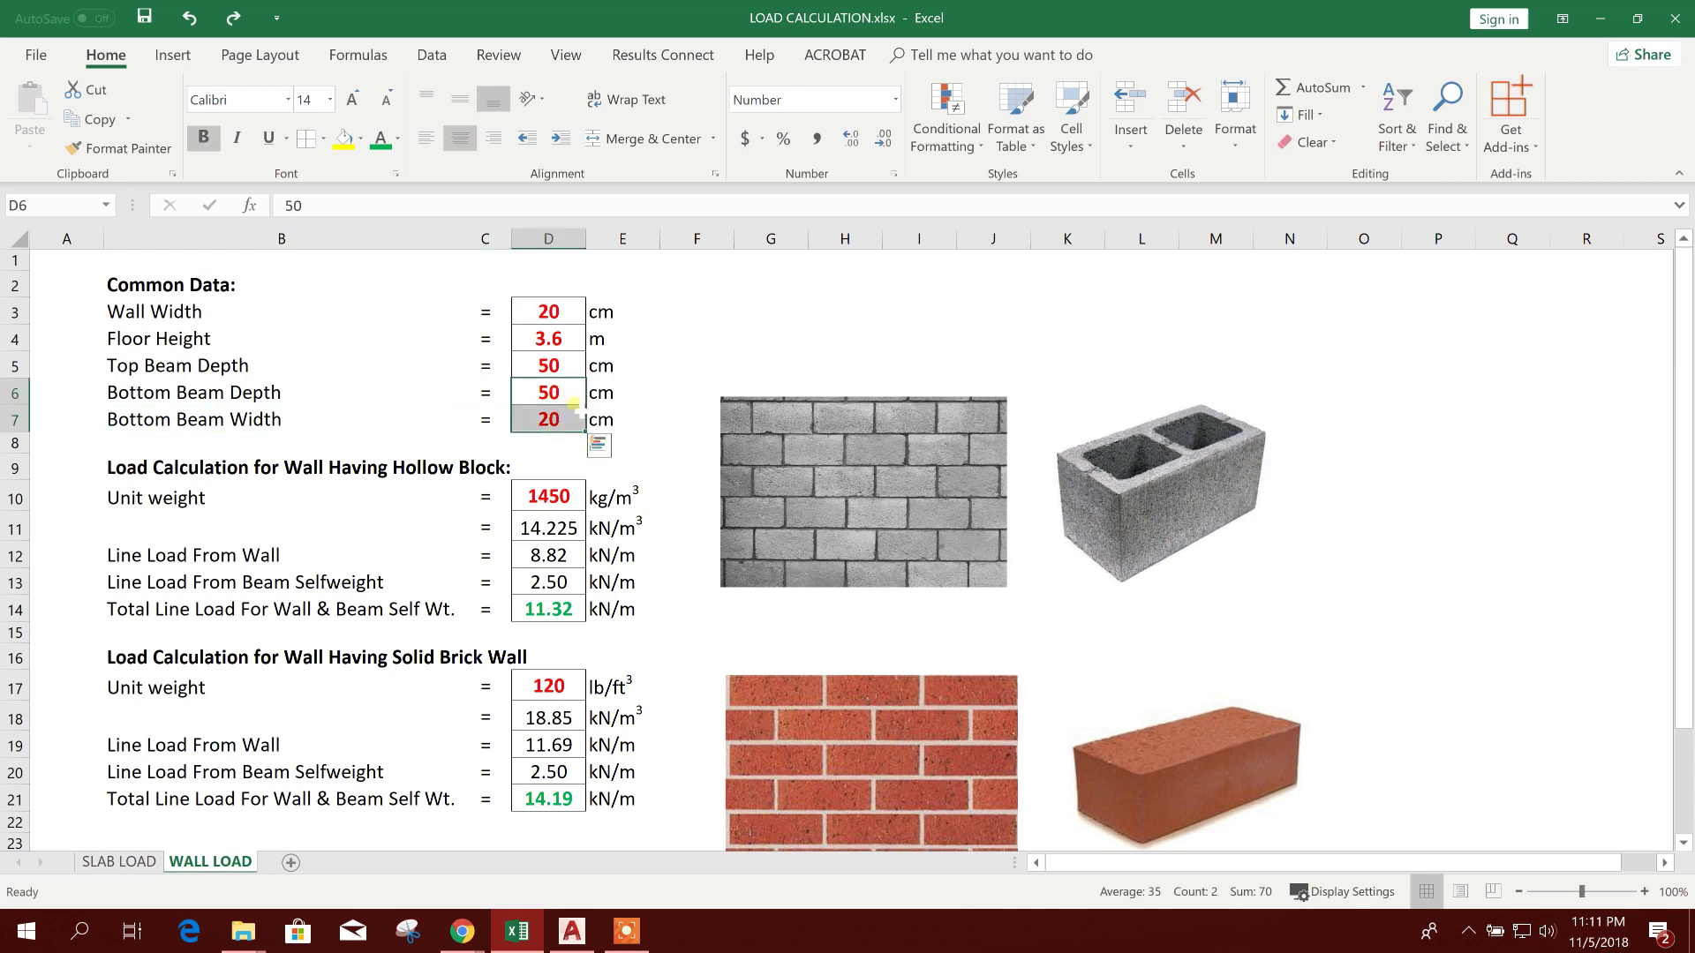
left_click(569, 394)
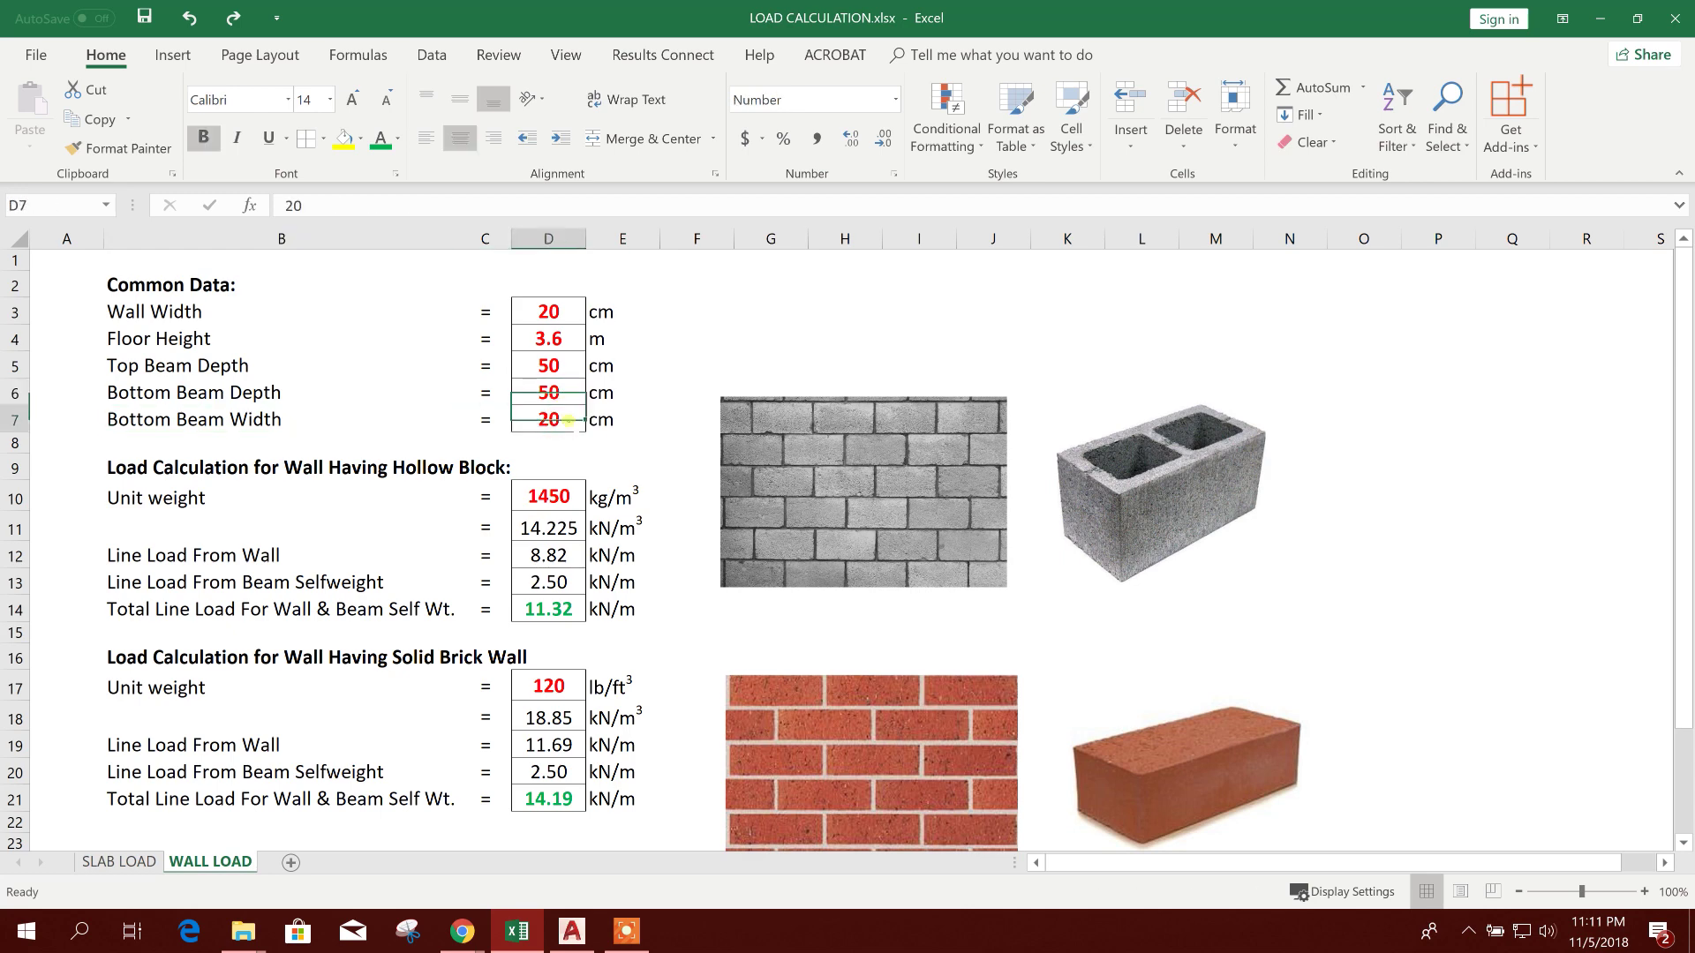
left_click(566, 420)
left_click(569, 370)
left_click(567, 345)
In AutoCAD, change the caption's parapet wall height from 40cm to 1m.
left_click(573, 936)
scroll(707, 474, "down", 3)
middle_click_drag(797, 526, 794, 587)
scroll(645, 634, "up", 3)
middle_click_drag(592, 660, 755, 646)
middle_click_drag(865, 640, 744, 666)
scroll(795, 662, "up", 5)
scroll(799, 639, "down", 5)
scroll(1014, 637, "up", 2)
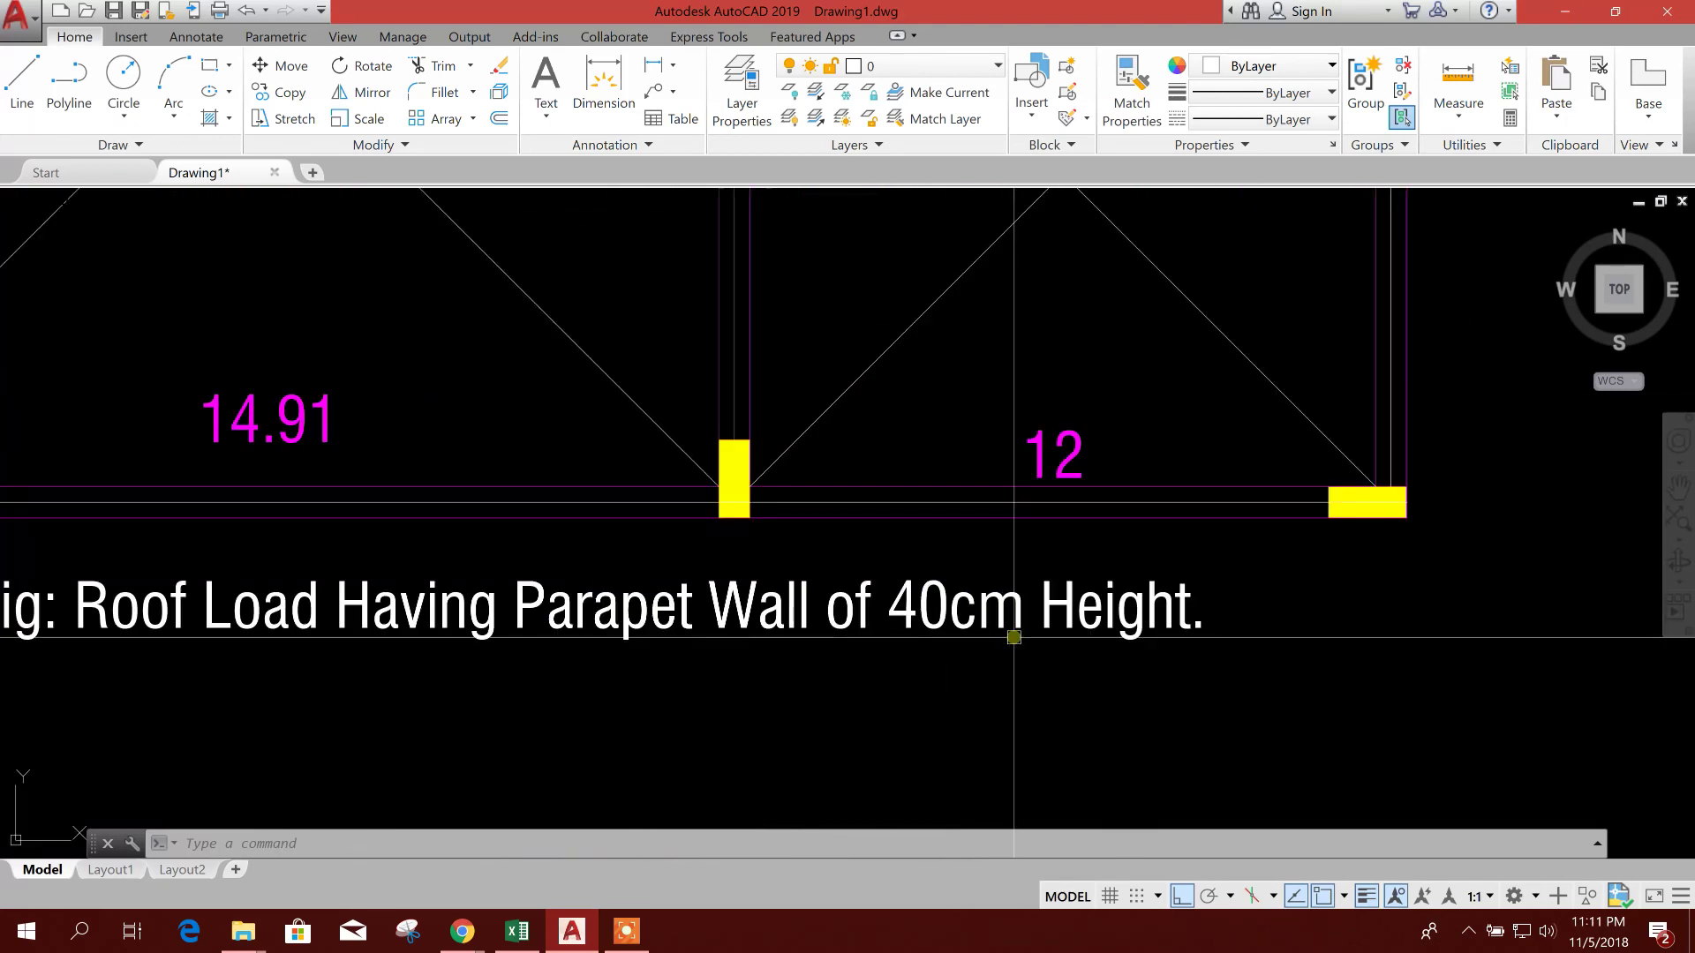
double_click(901, 609)
left_click_drag(888, 609, 966, 615)
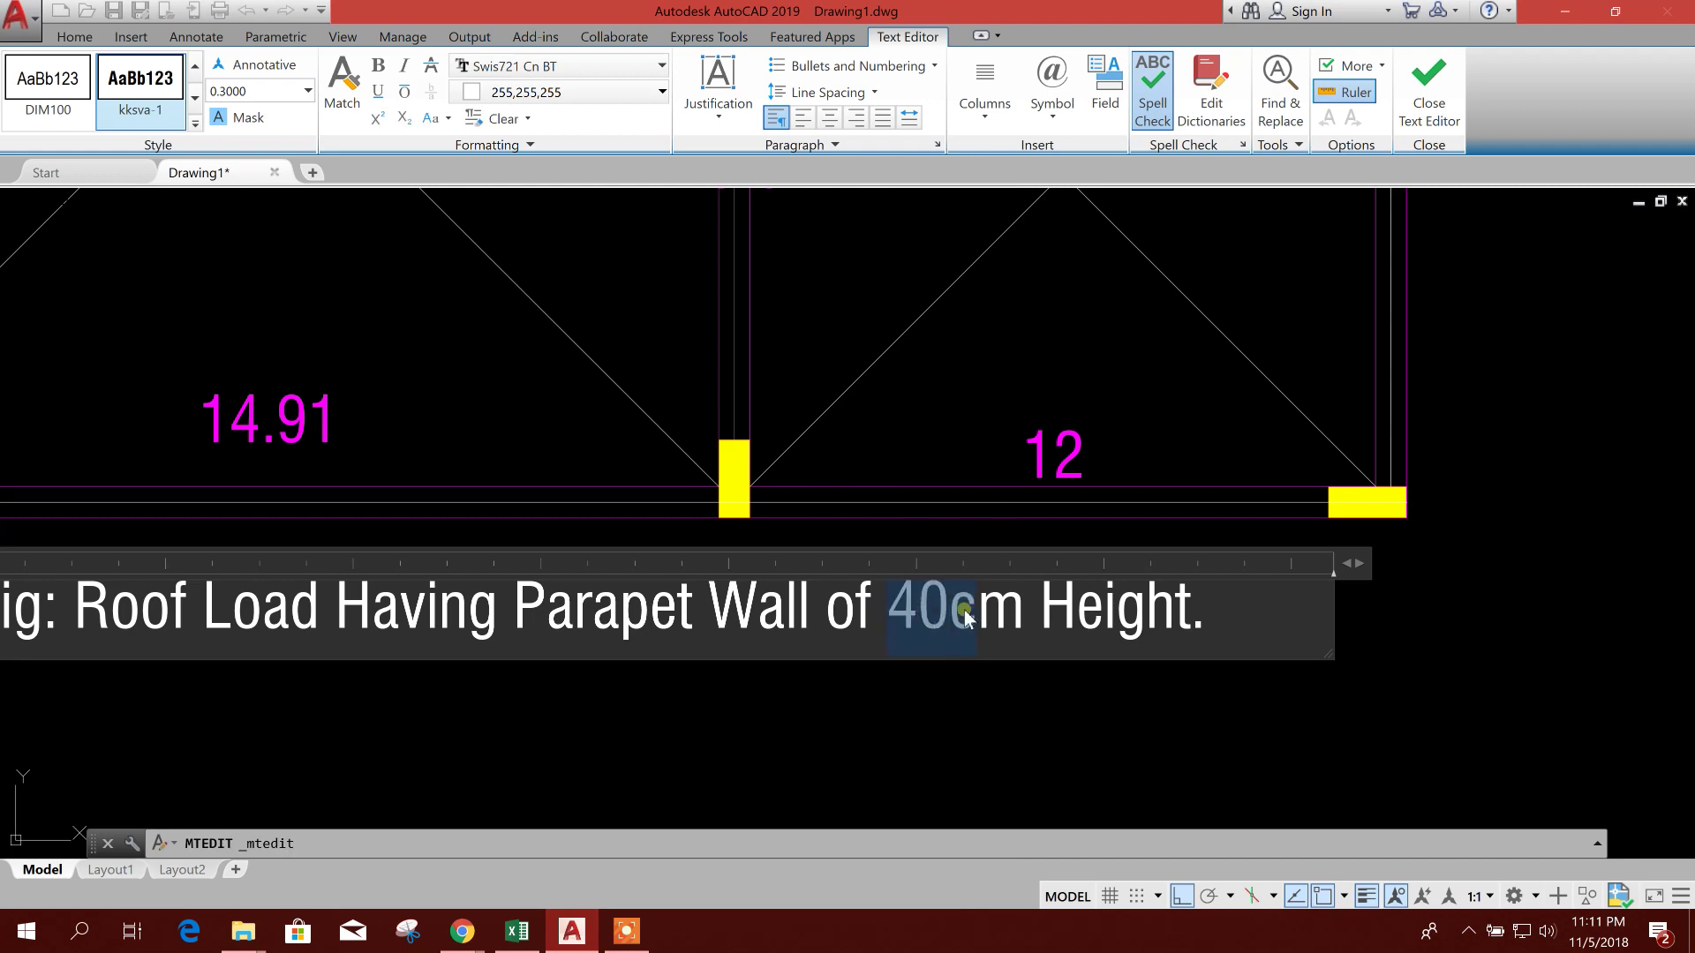
type("1")
left_click(1139, 718)
Pan around the roof load plan to view grid lines 1 and 3 and the whole plan.
scroll(1139, 719, "down", 5)
mouse_move(912, 684)
middle_mouse_down()
mouse_move(929, 711)
mouse_move(868, 825)
middle_mouse_up()
scroll(842, 731, "down", 2)
scroll(797, 756, "up", 2)
middle_click_drag(736, 655, 717, 762)
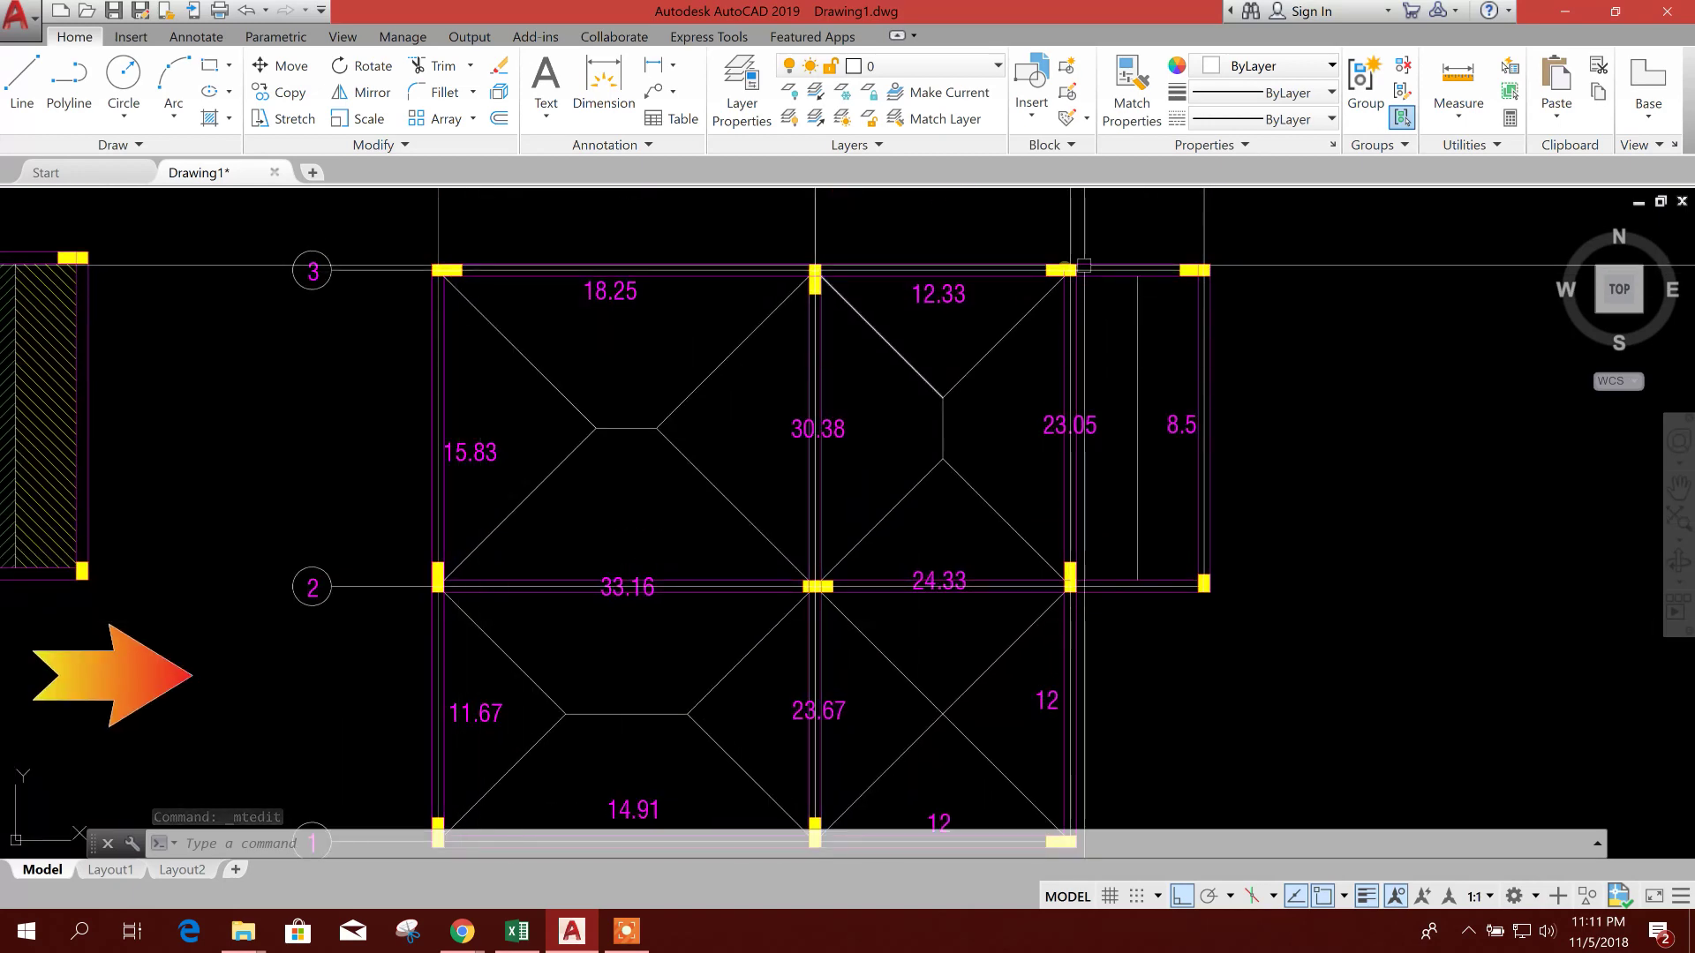
middle_click_drag(1145, 612, 1101, 420)
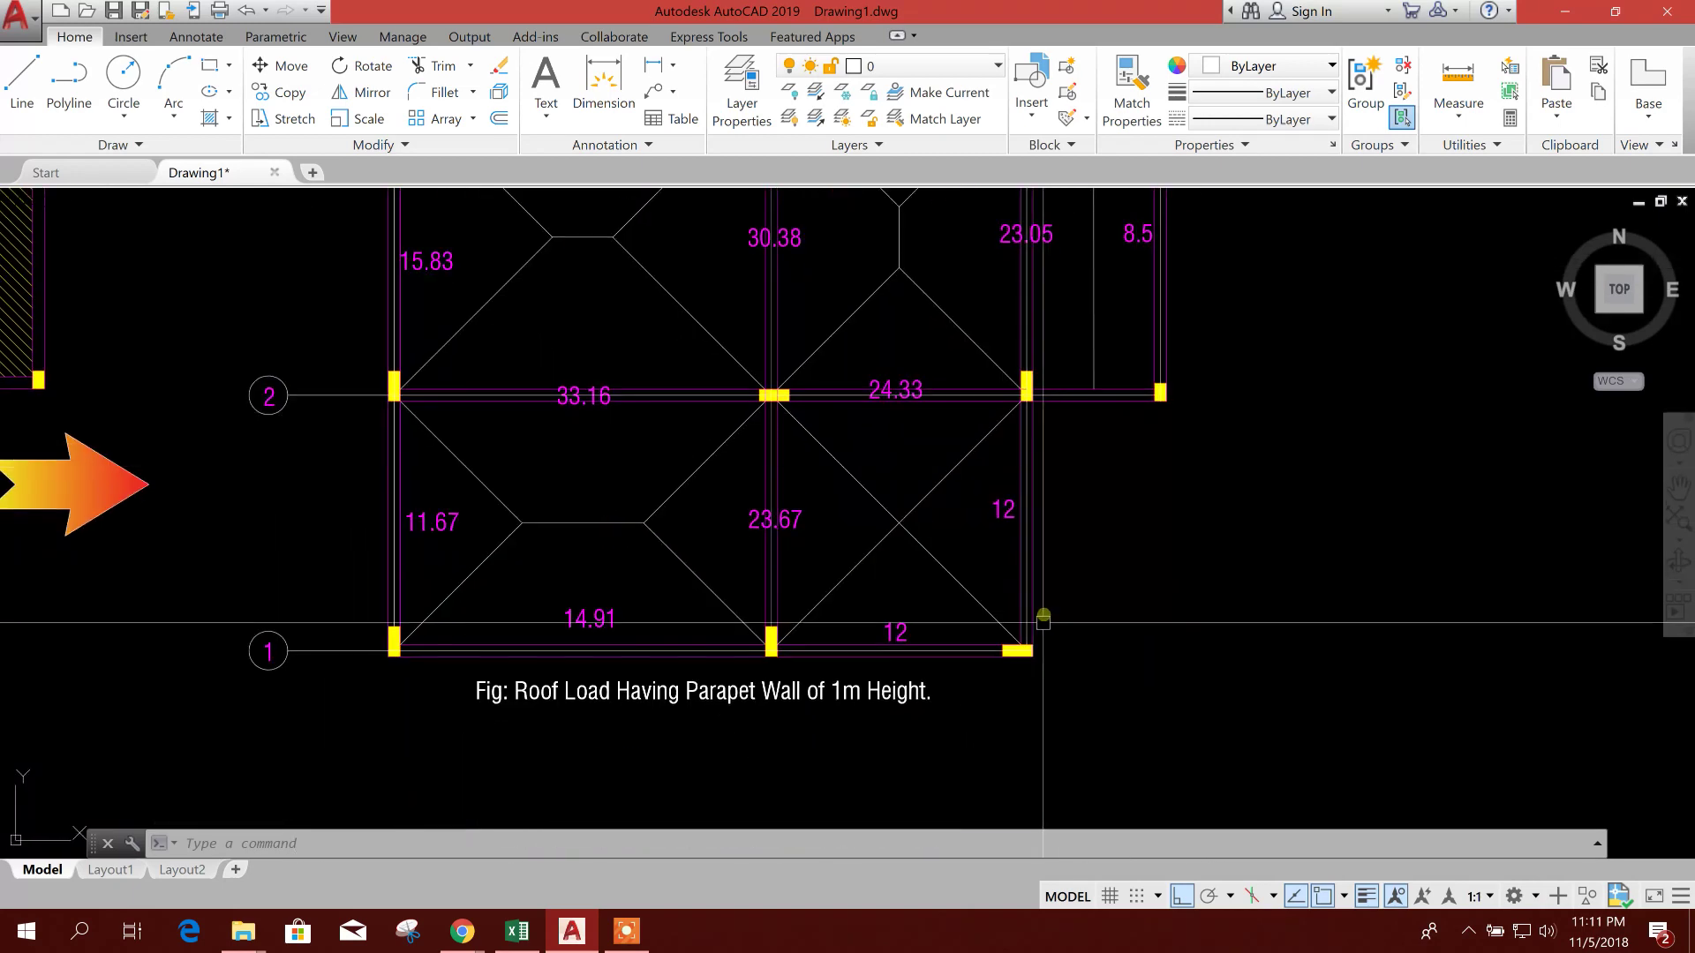
middle_click_drag(372, 511, 367, 692)
scroll(389, 680, "down", 2)
middle_click_drag(461, 659, 485, 553)
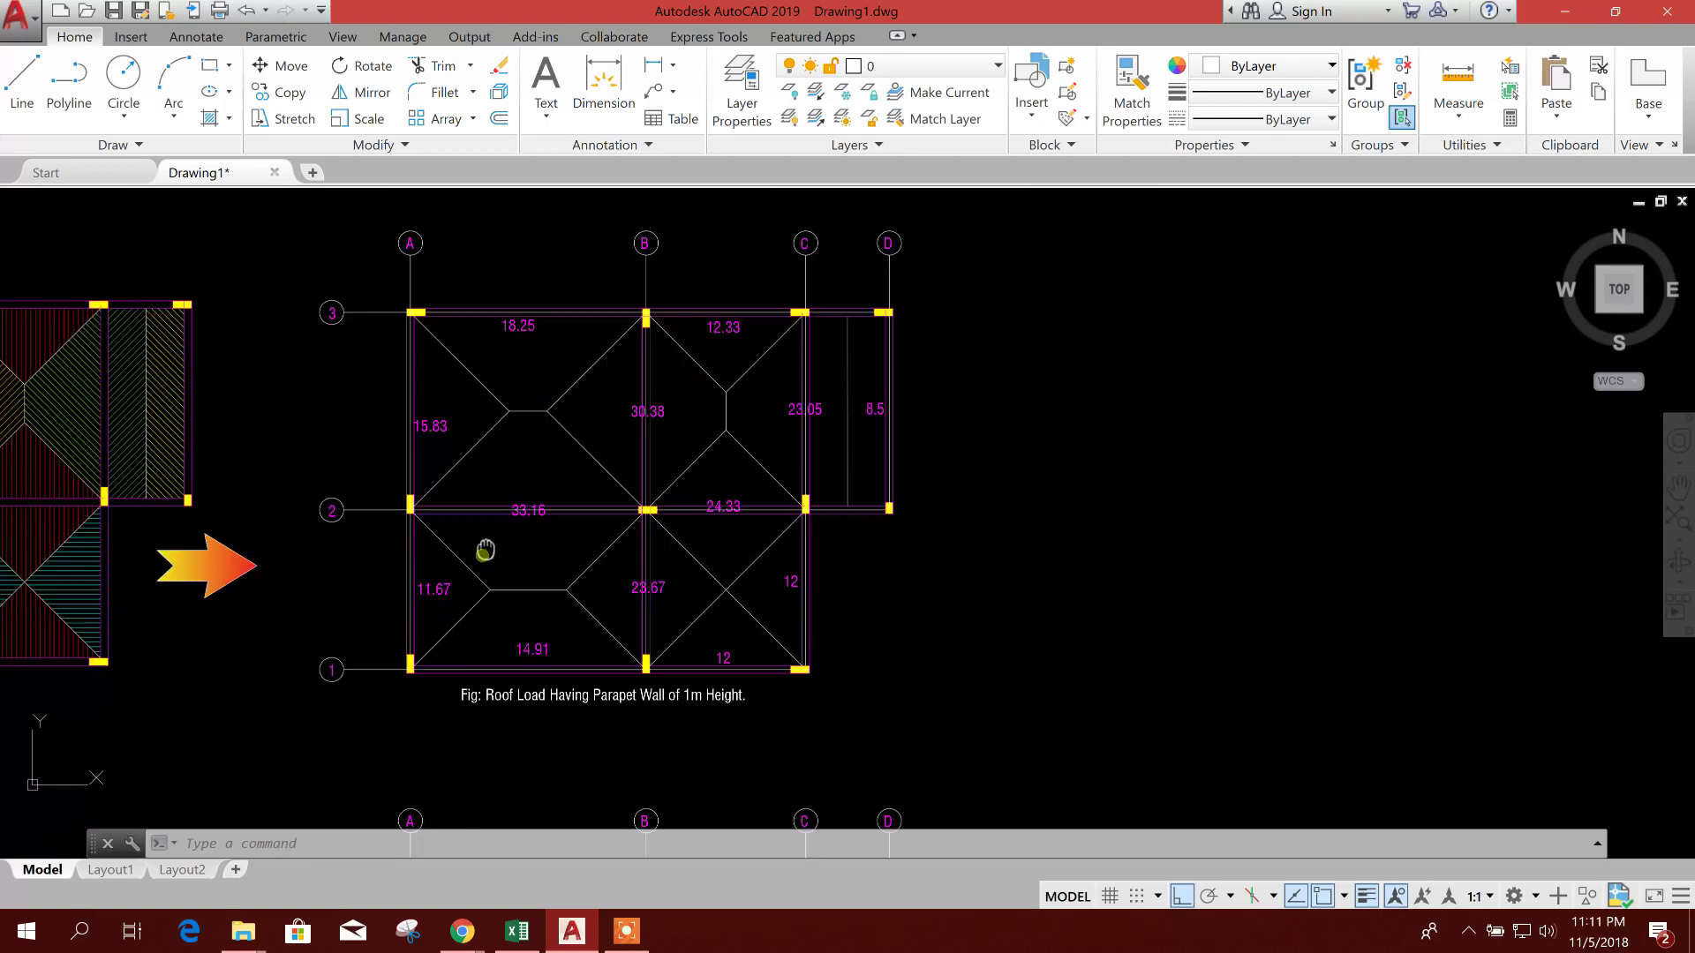
In Excel, set Floor Height to 1 and Top Beam Depth to 0, then check both values.
left_click(517, 931)
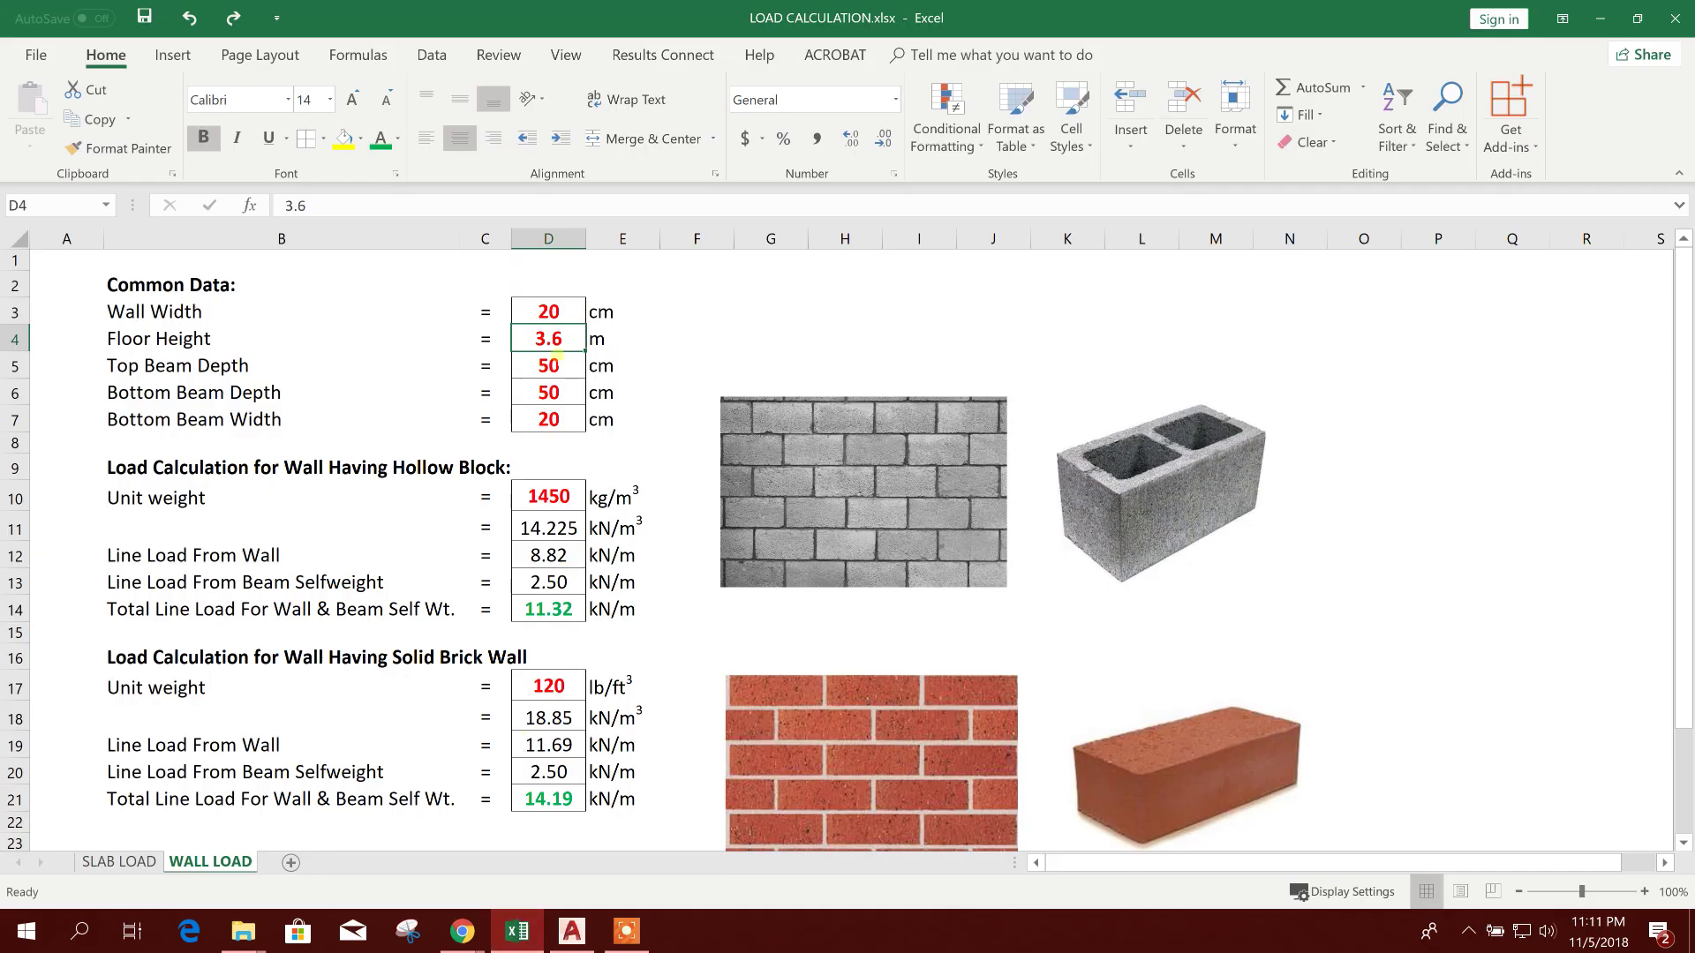
type("1")
key("Return")
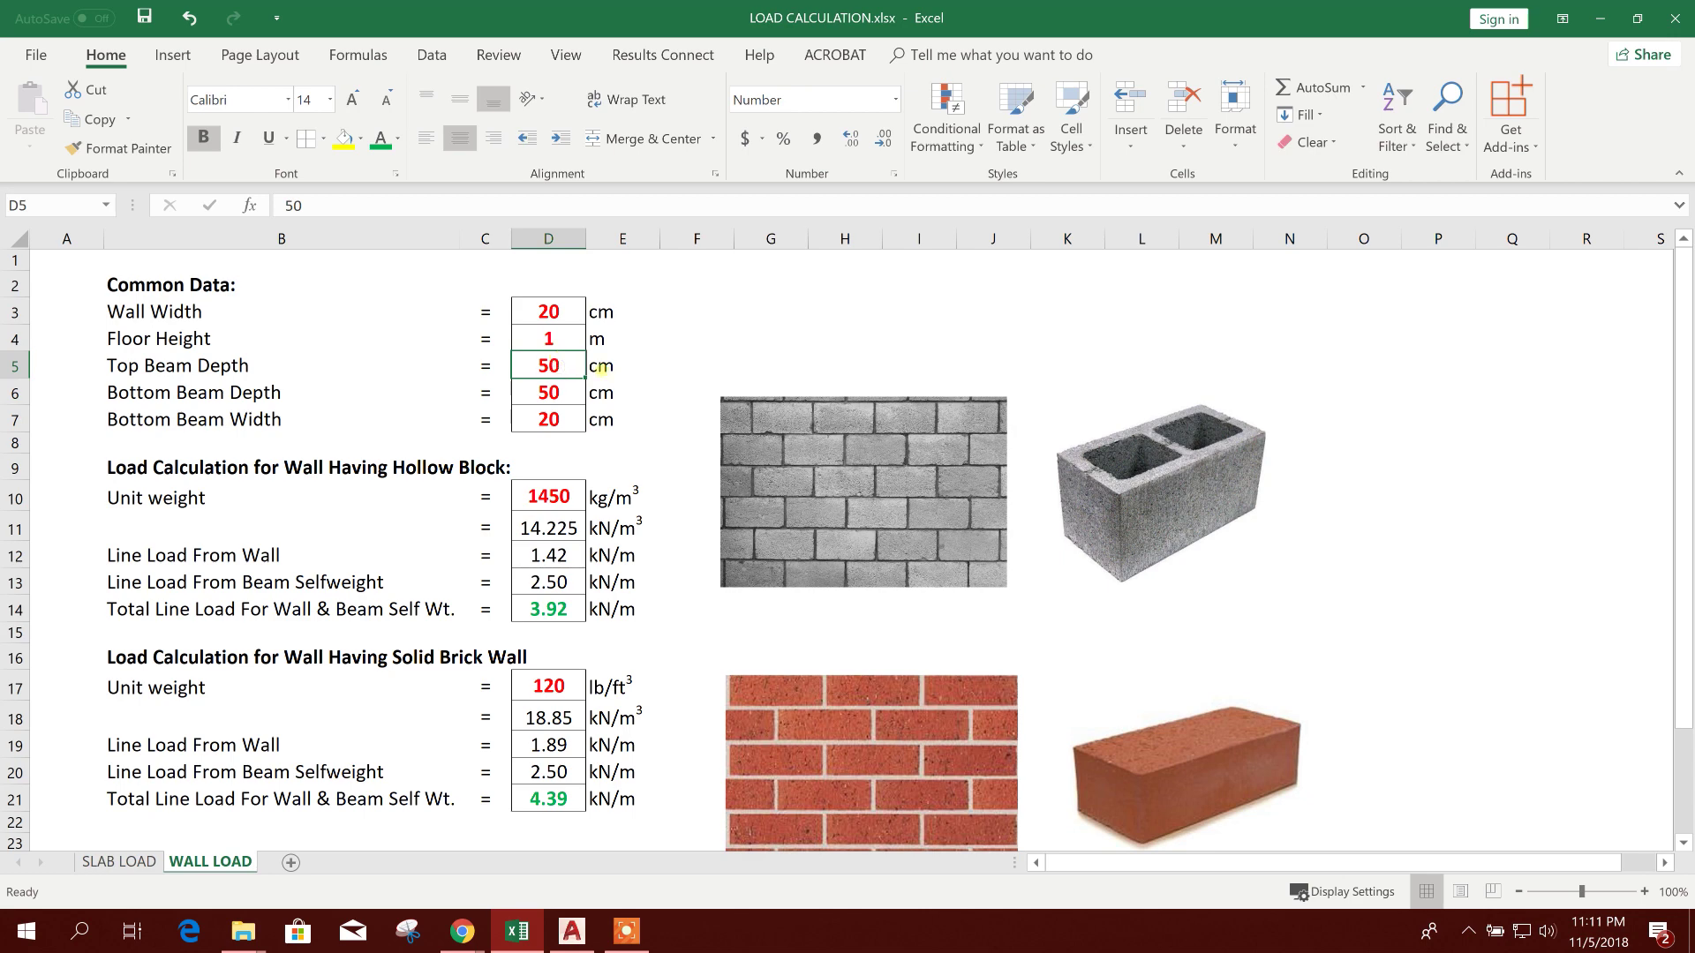
type("0")
key("Return")
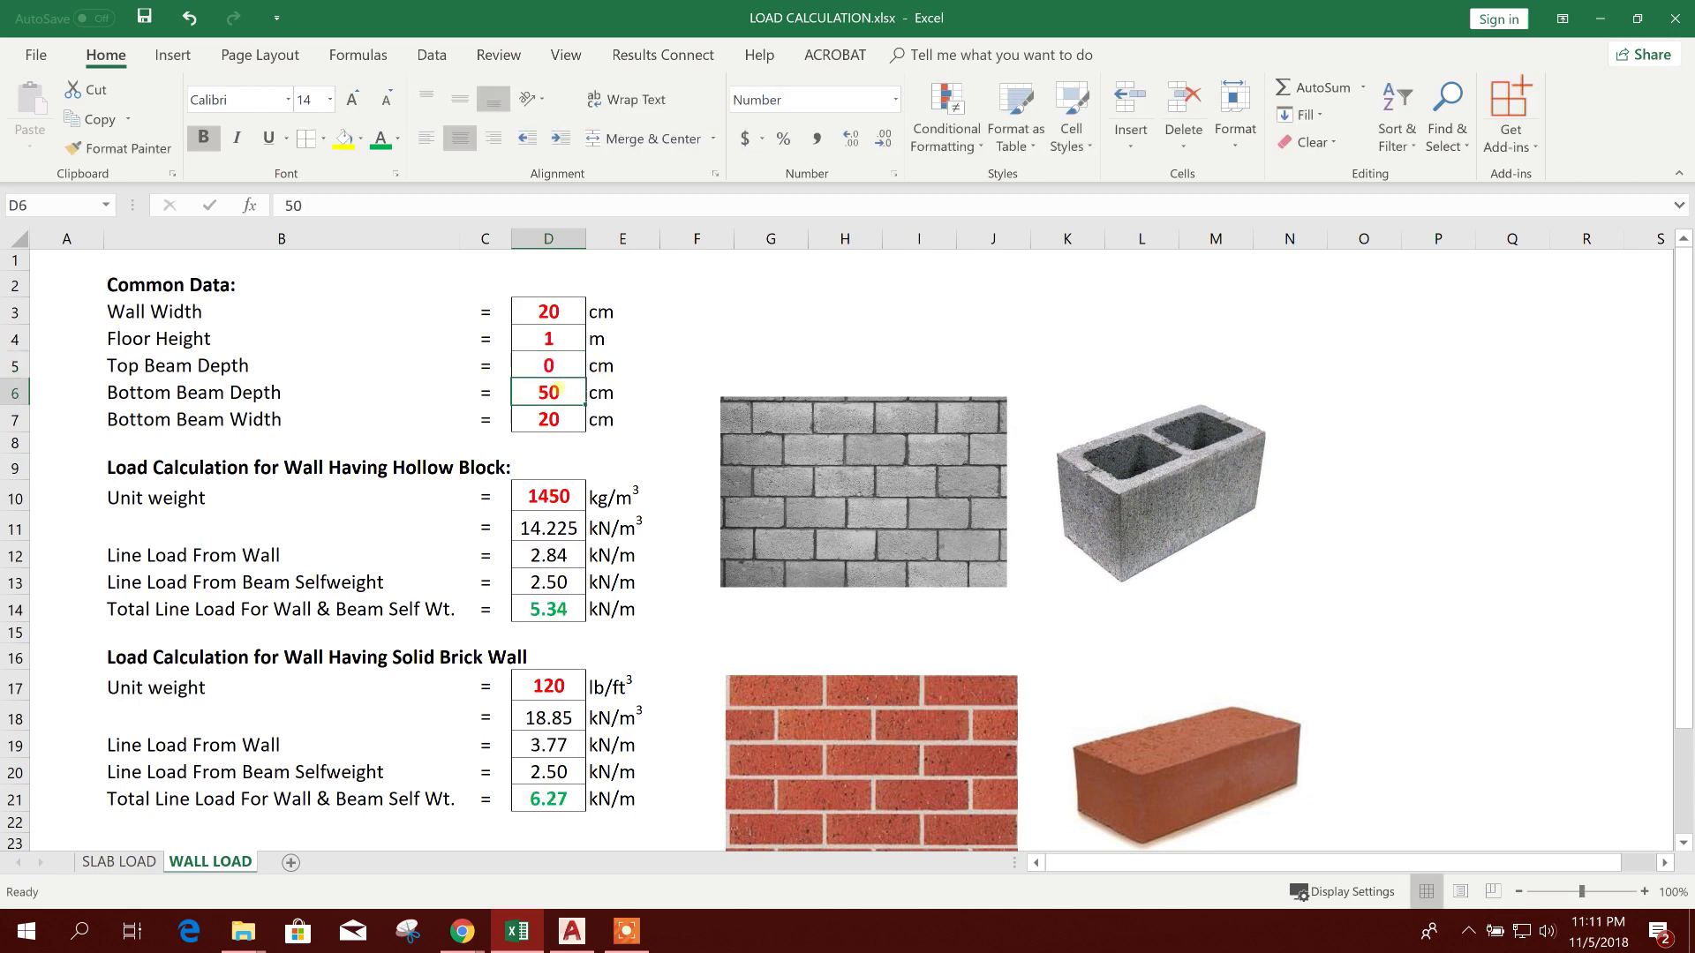
left_click(564, 376)
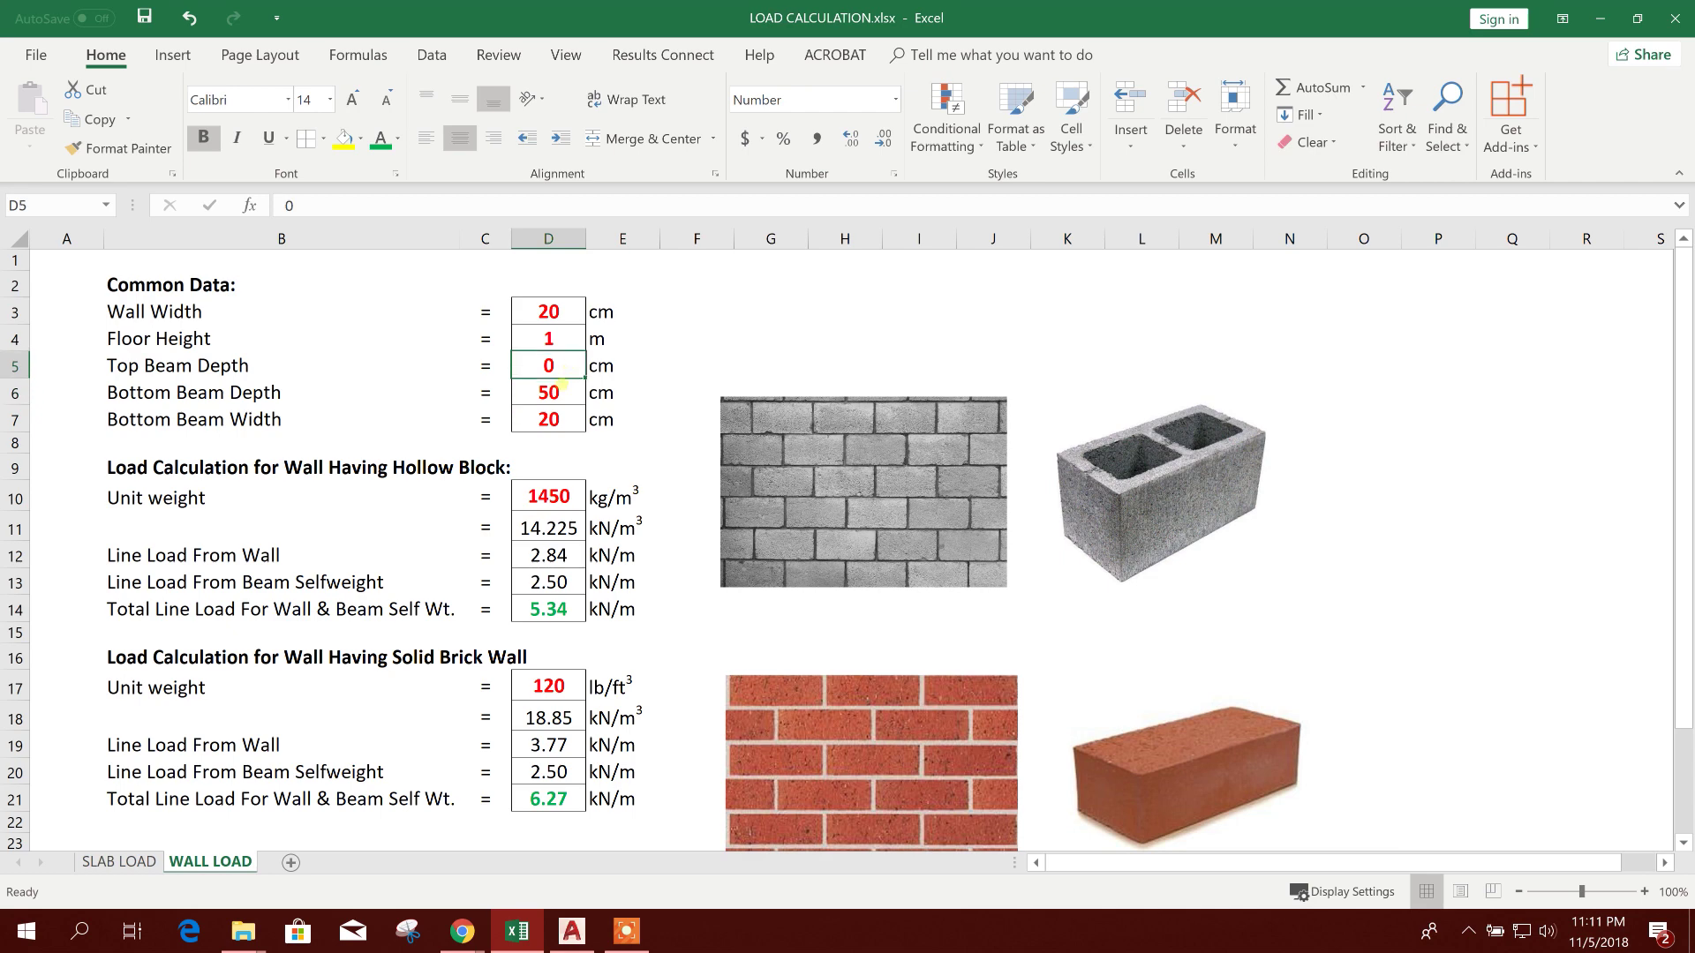
left_click(565, 346)
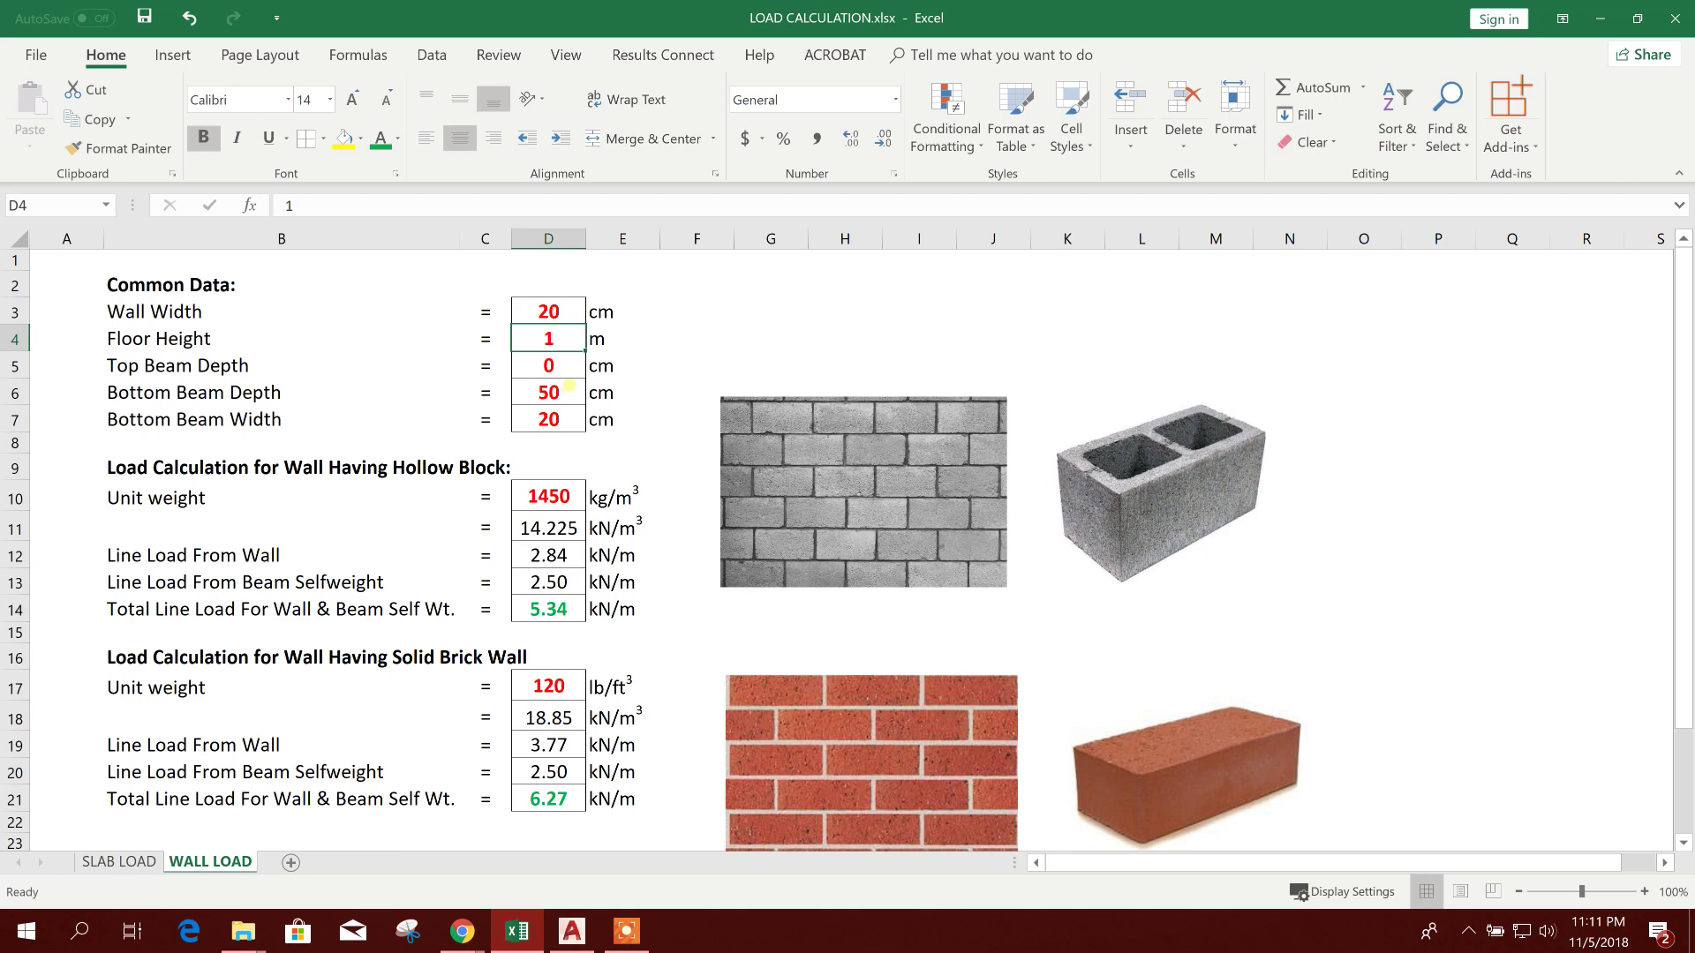
left_click(248, 401)
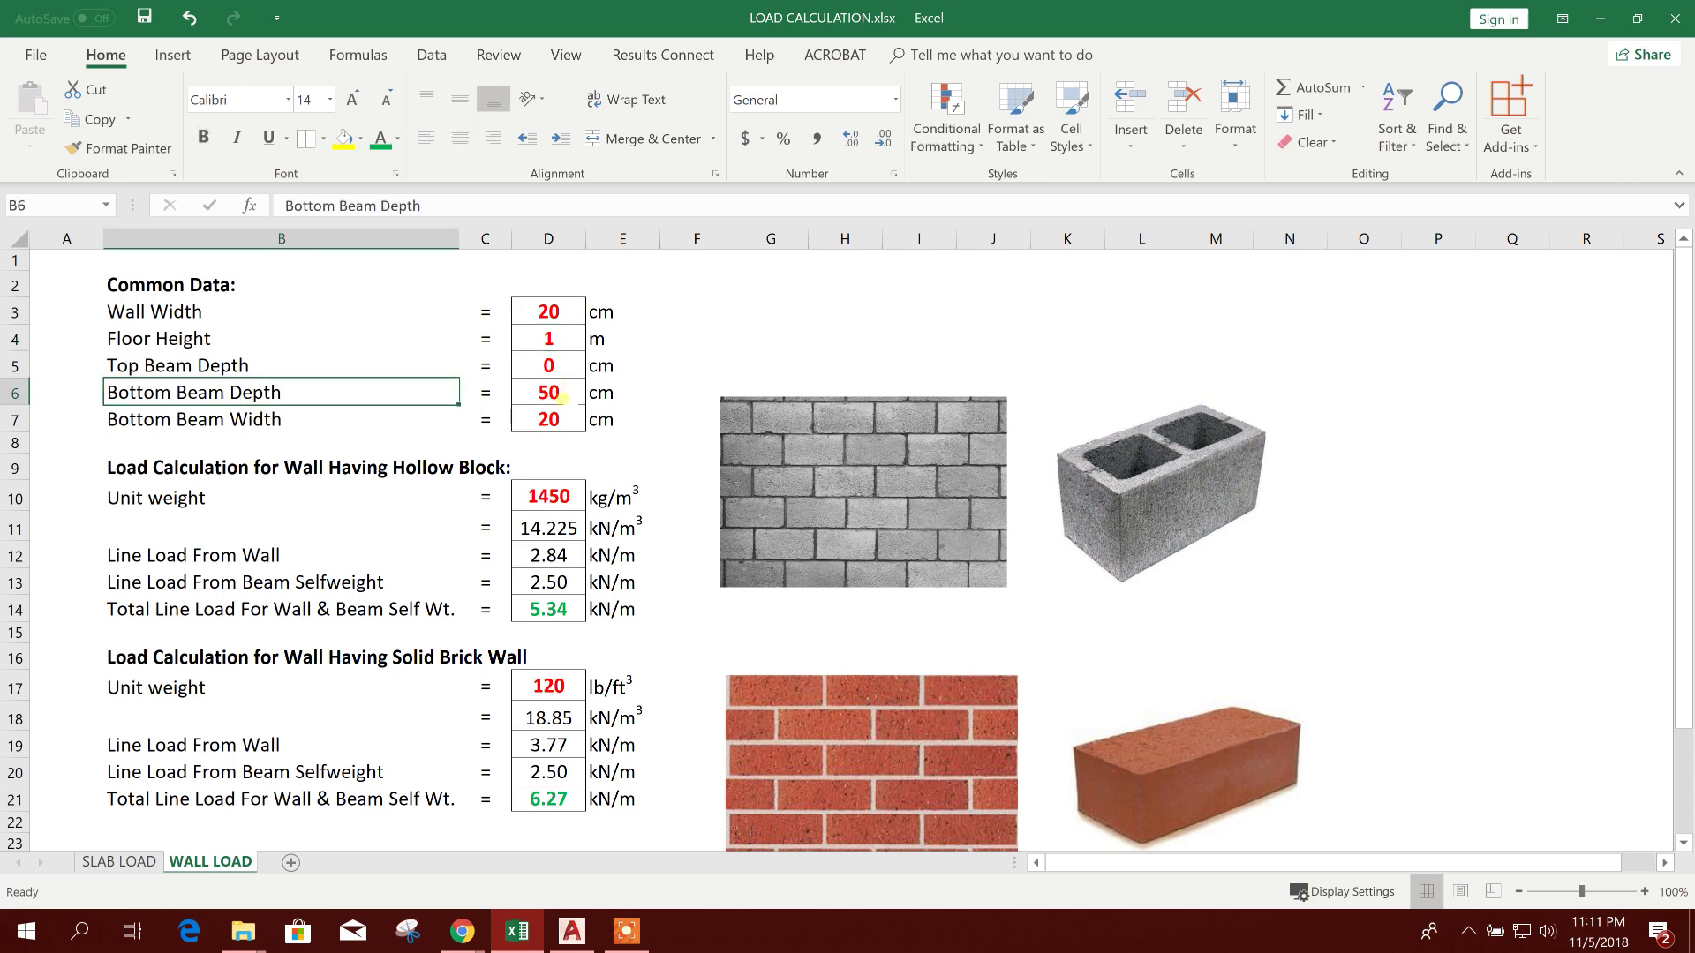
left_click(565, 399)
left_click(558, 341)
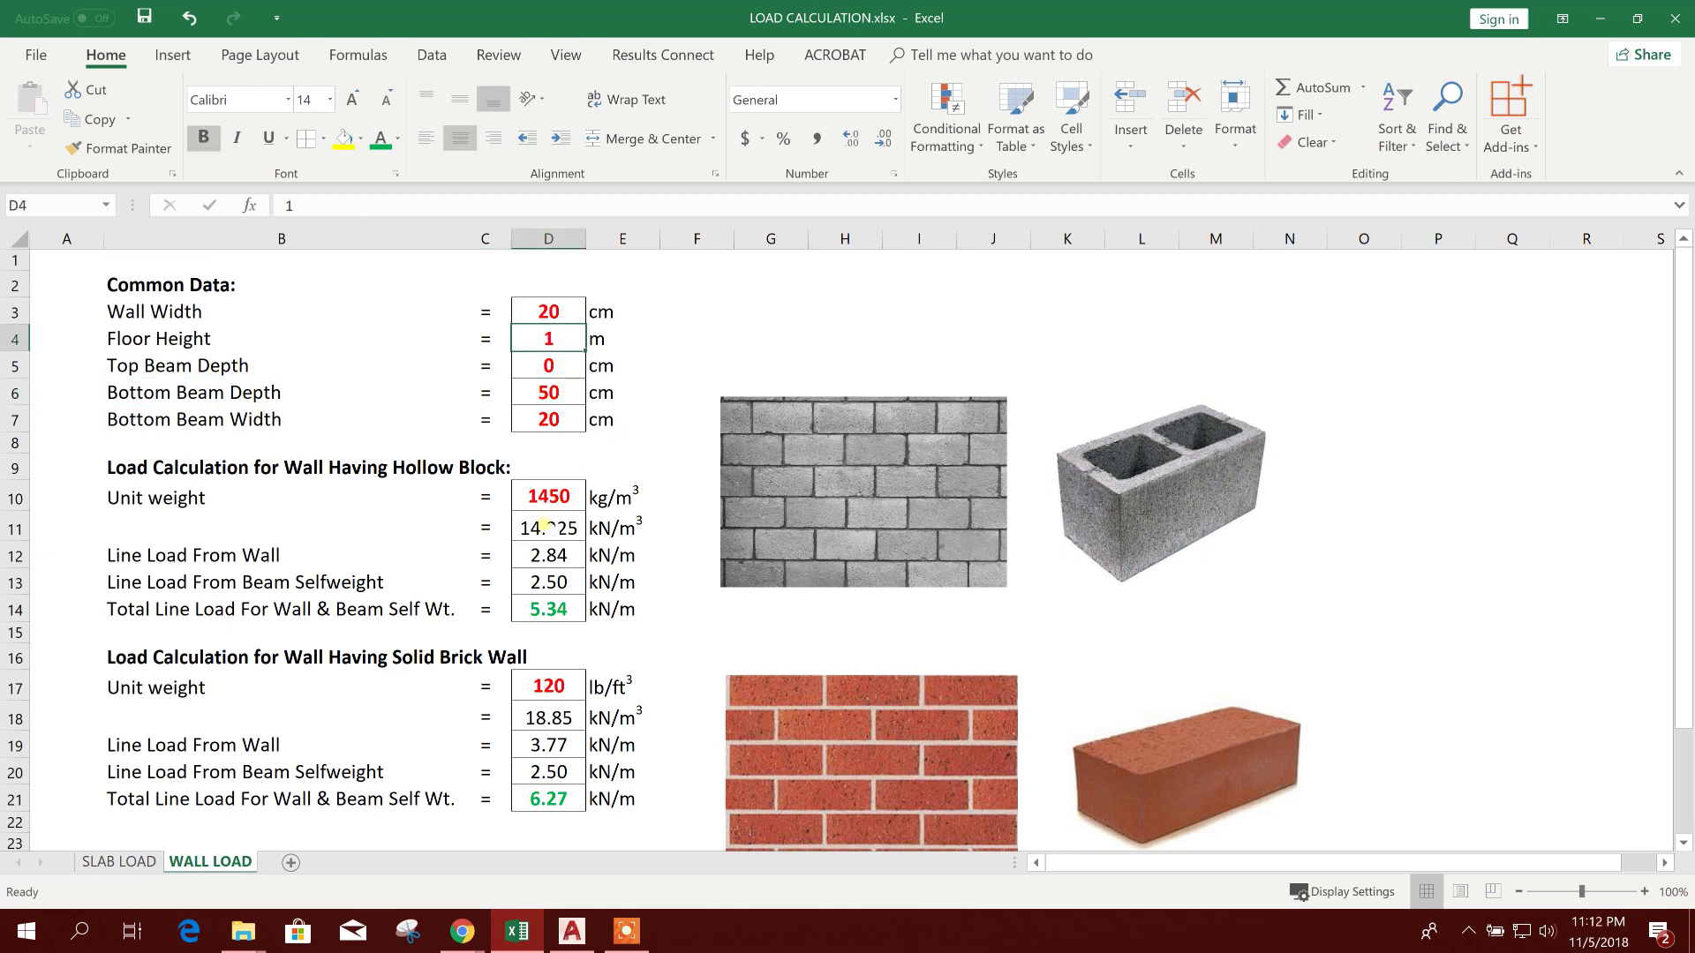
left_click(558, 605)
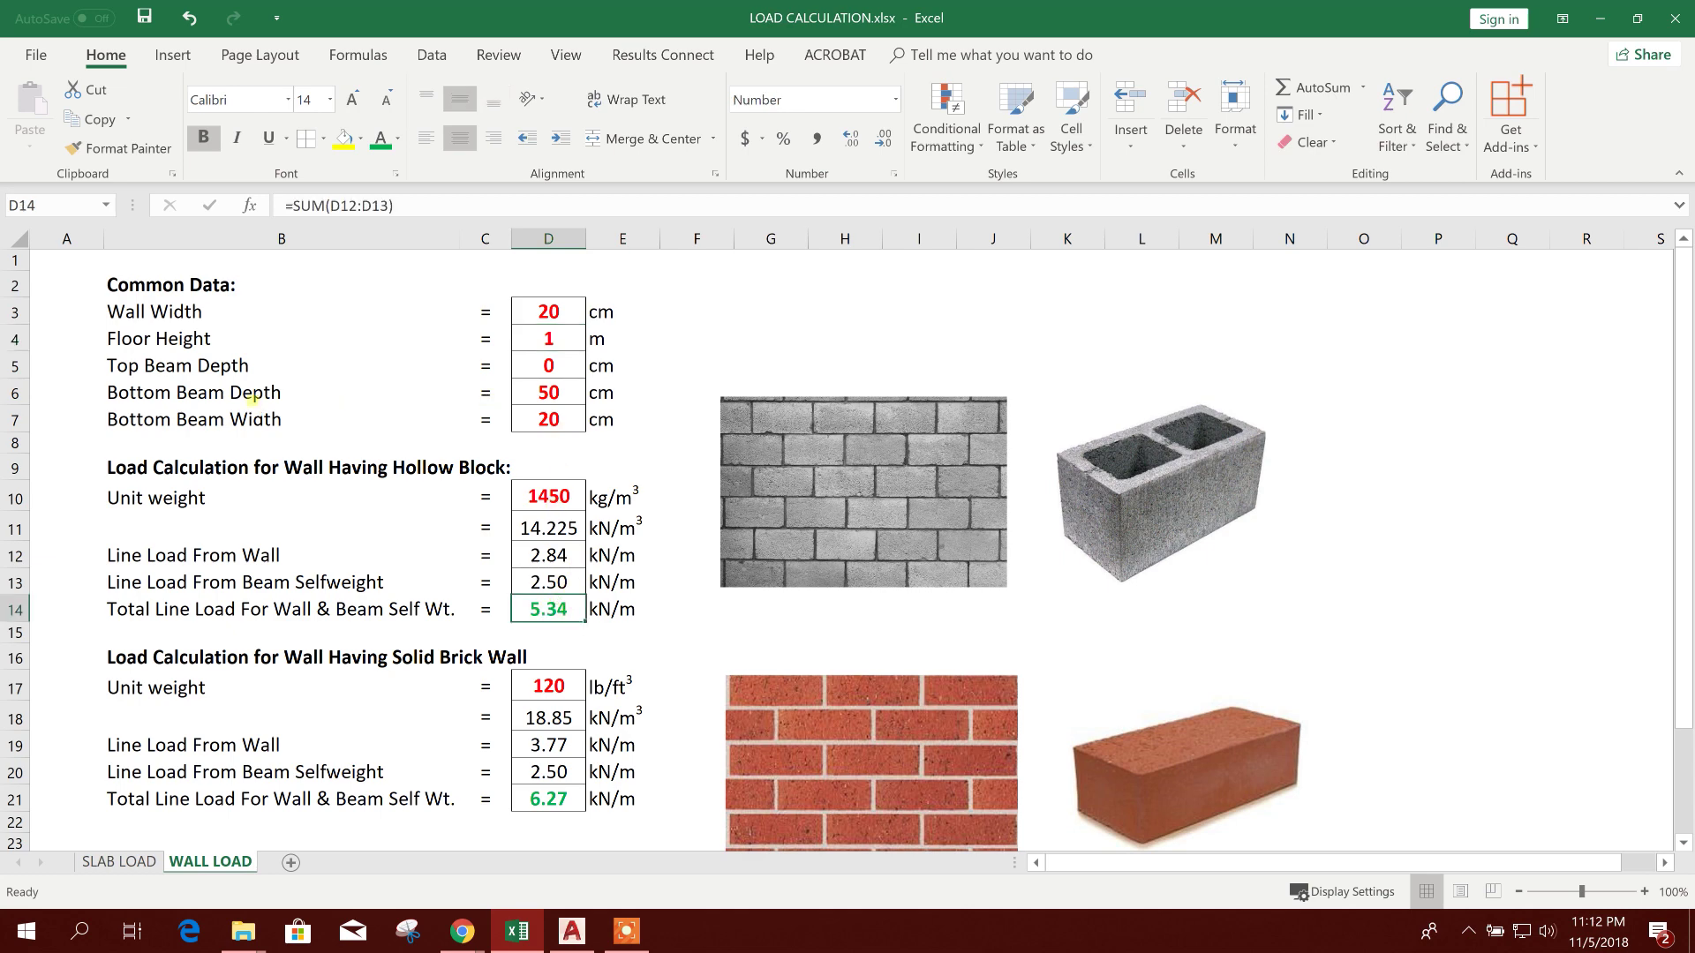
left_click(251, 400)
left_click(556, 399)
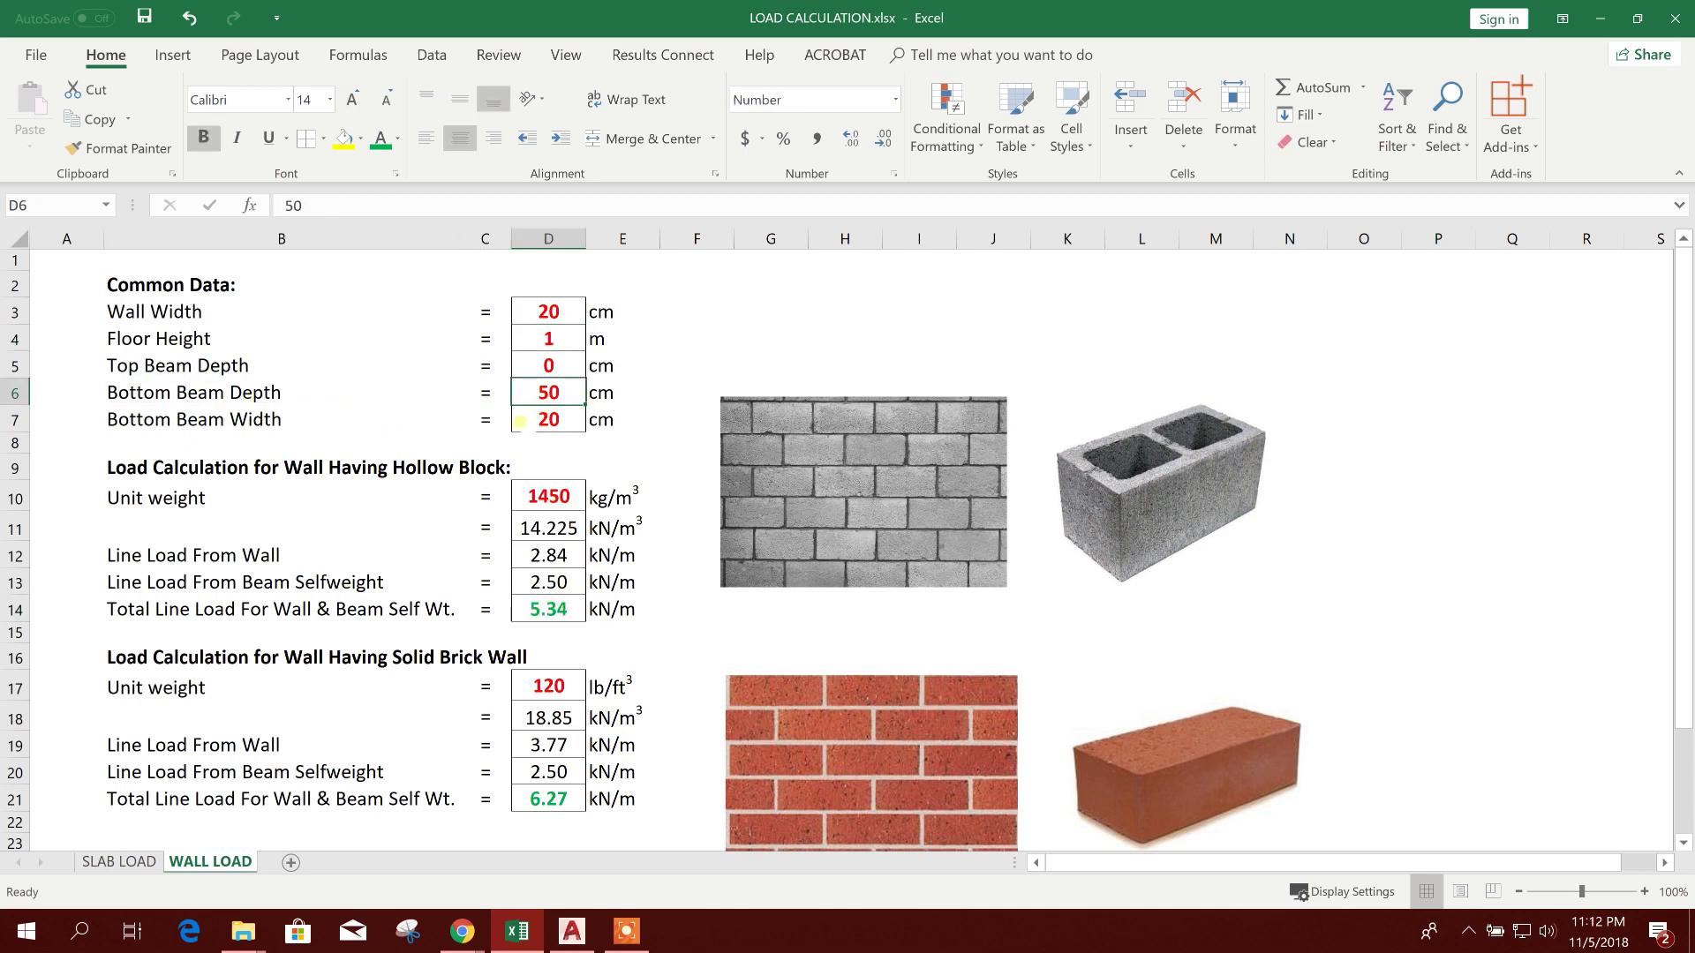
left_click(572, 401)
left_click(262, 422)
left_click(553, 426)
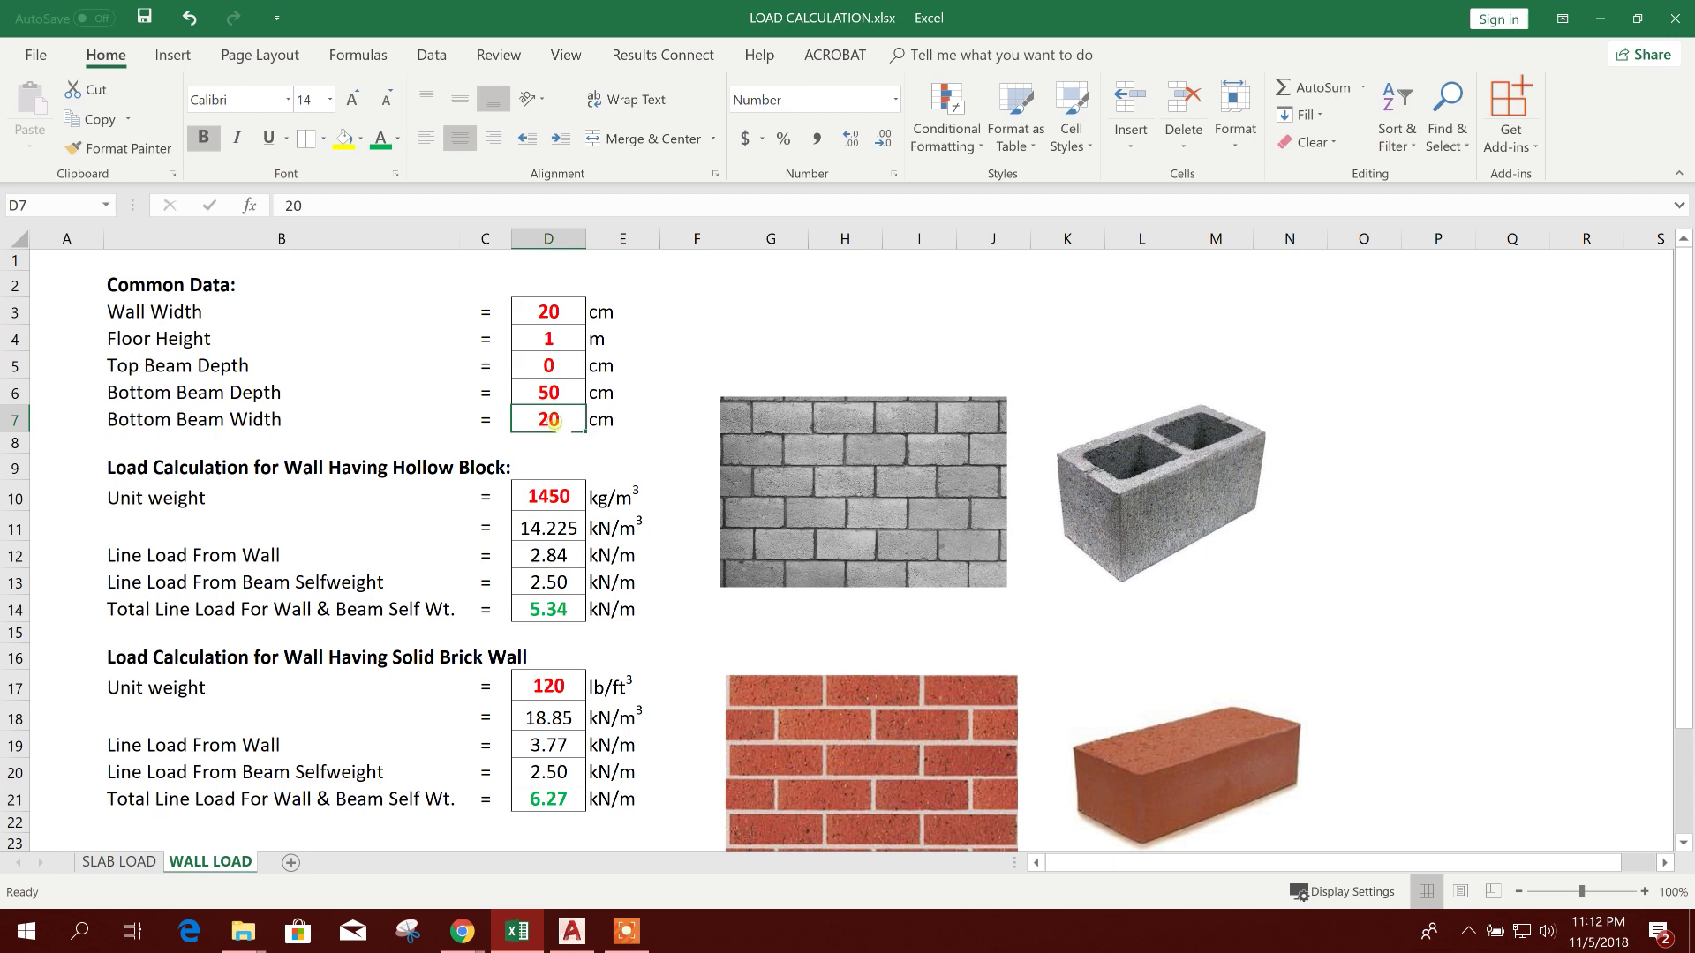
left_click(551, 312)
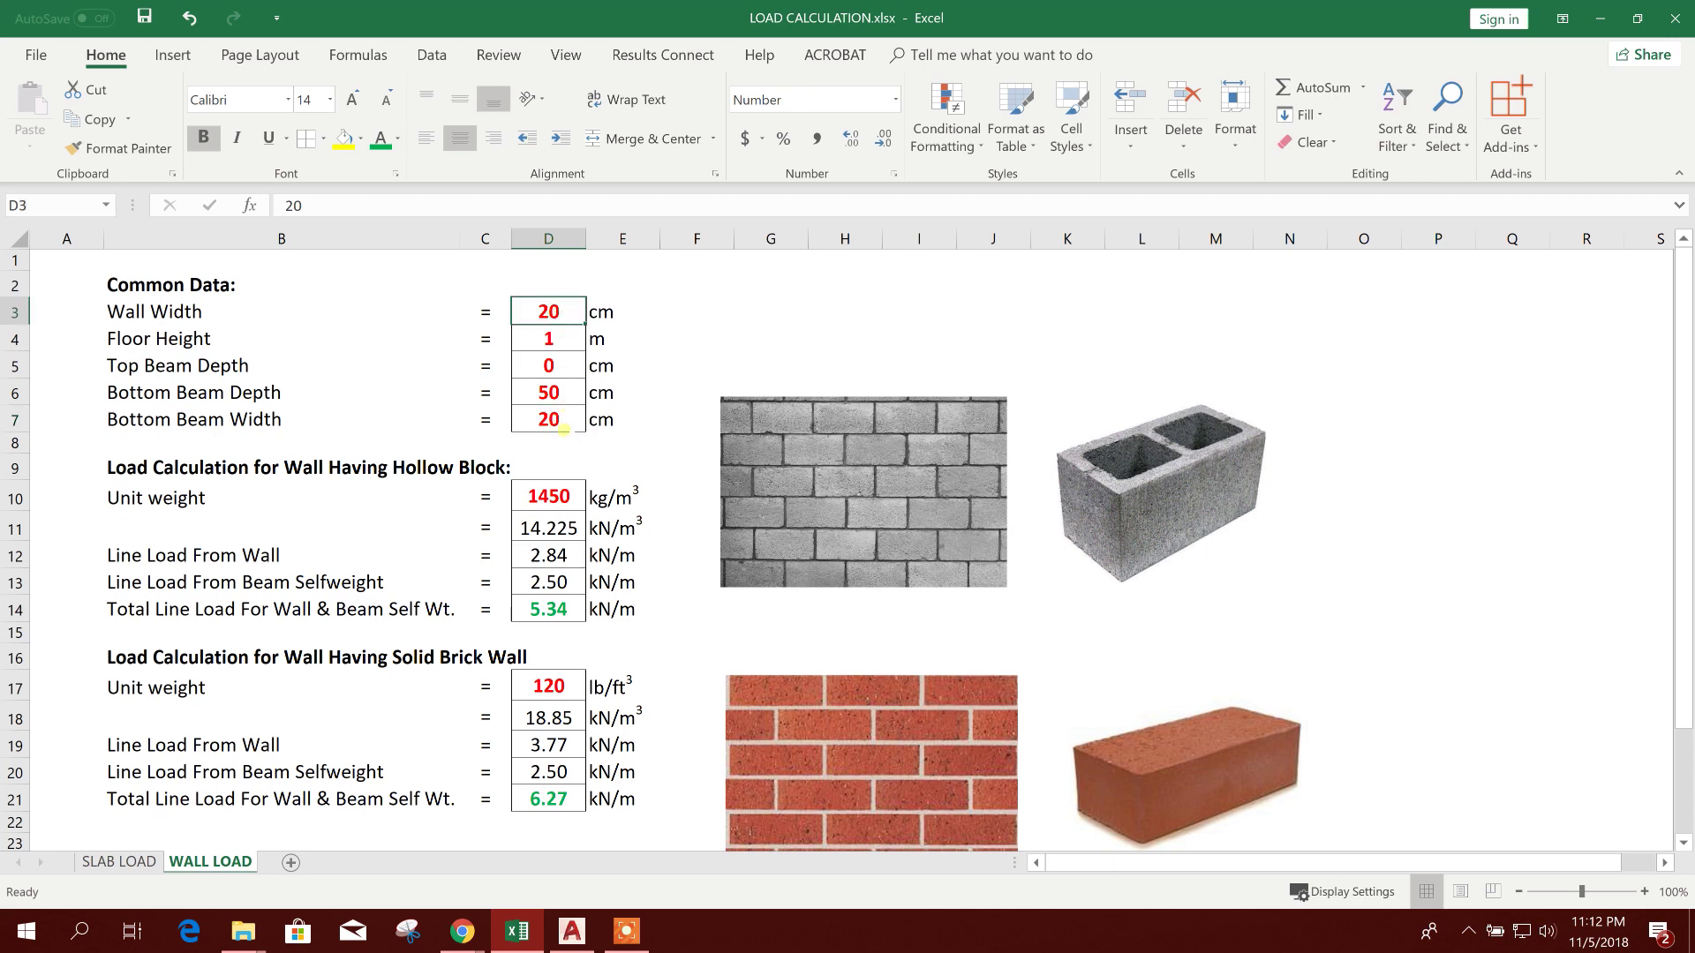
left_click(561, 424)
scroll(429, 535, "down", 1)
scroll(429, 534, "up", 1)
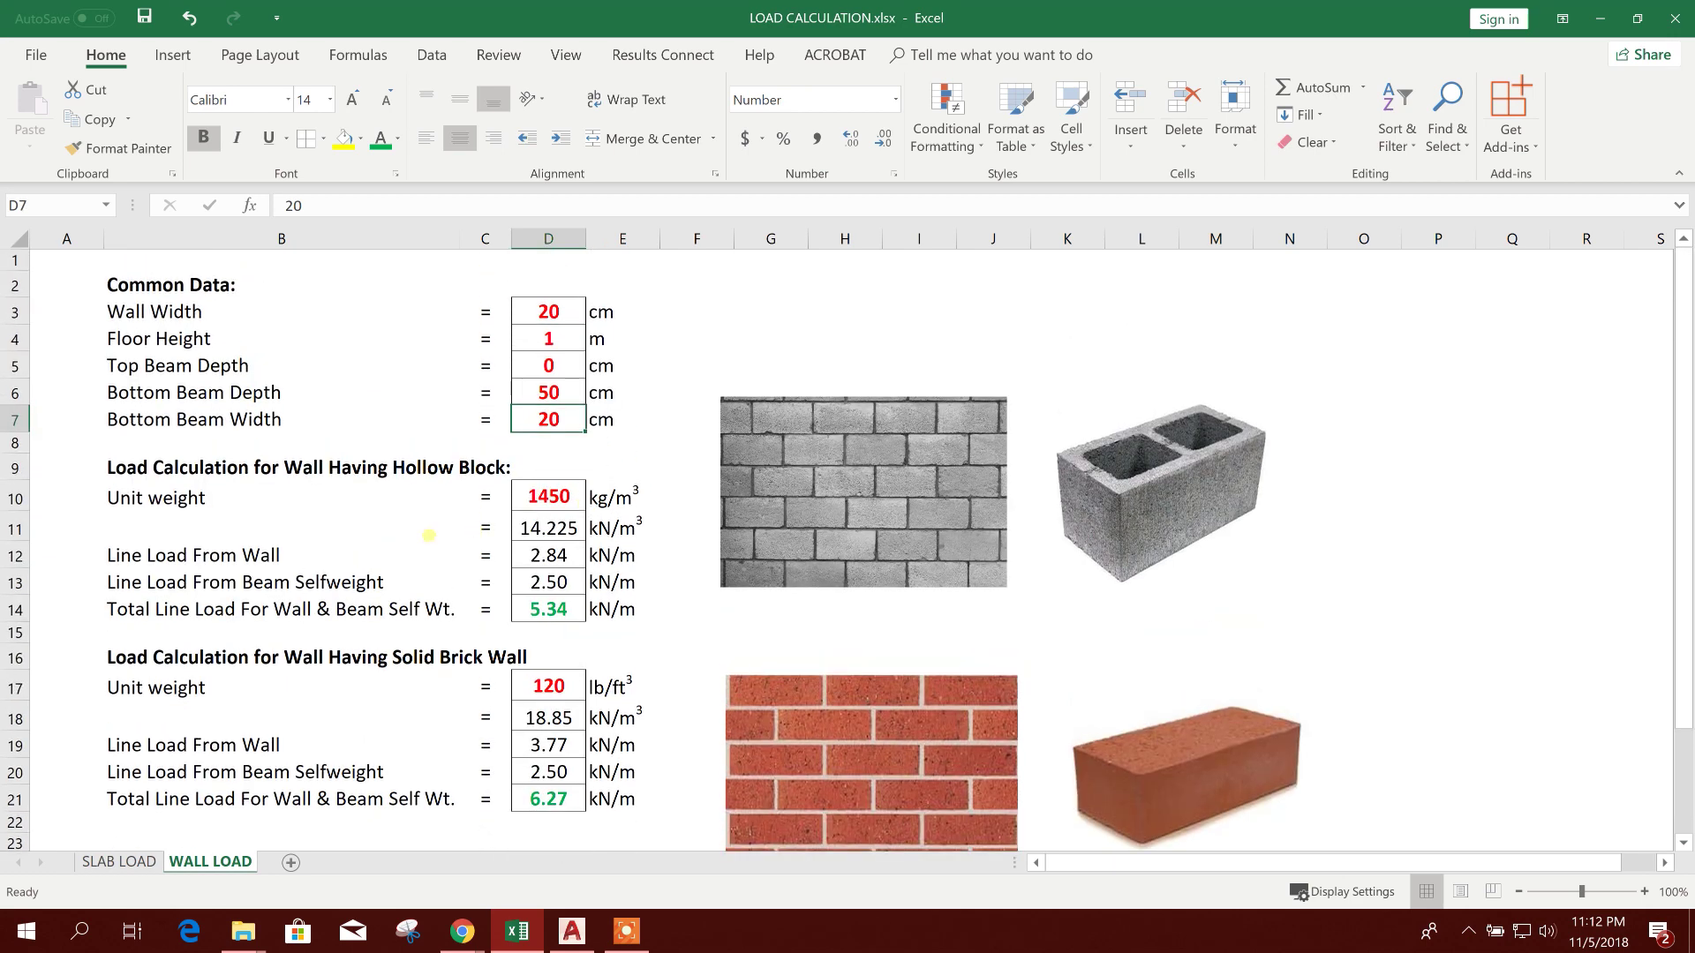
left_click(564, 495)
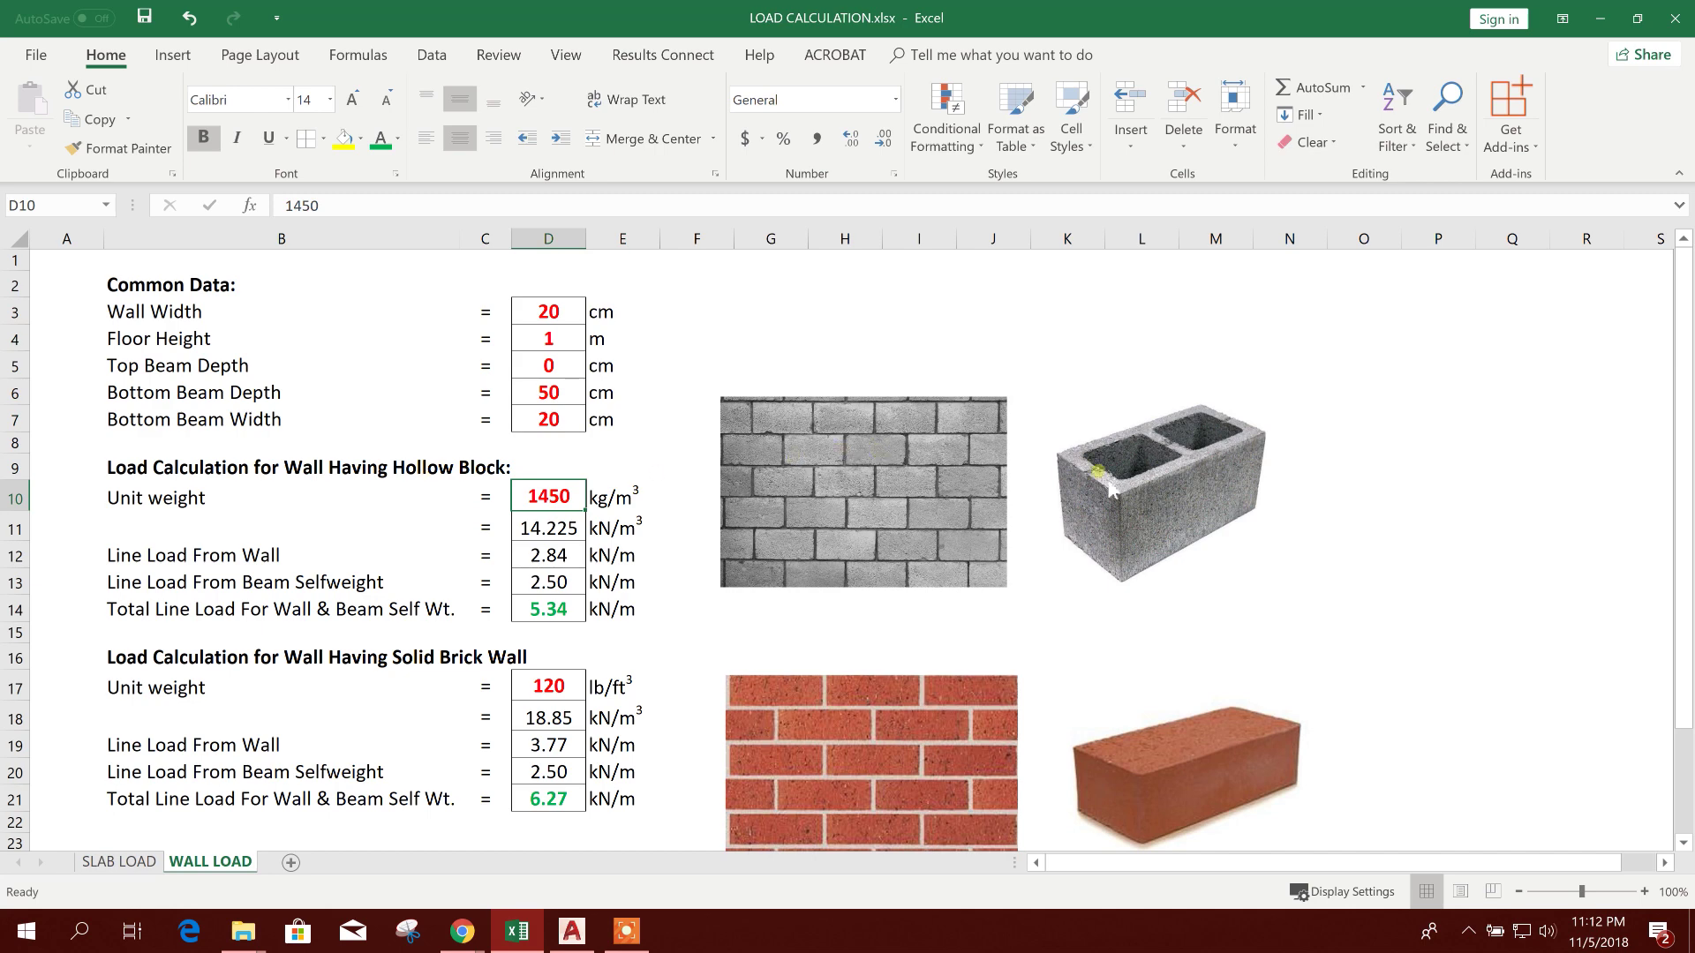
left_click(556, 554)
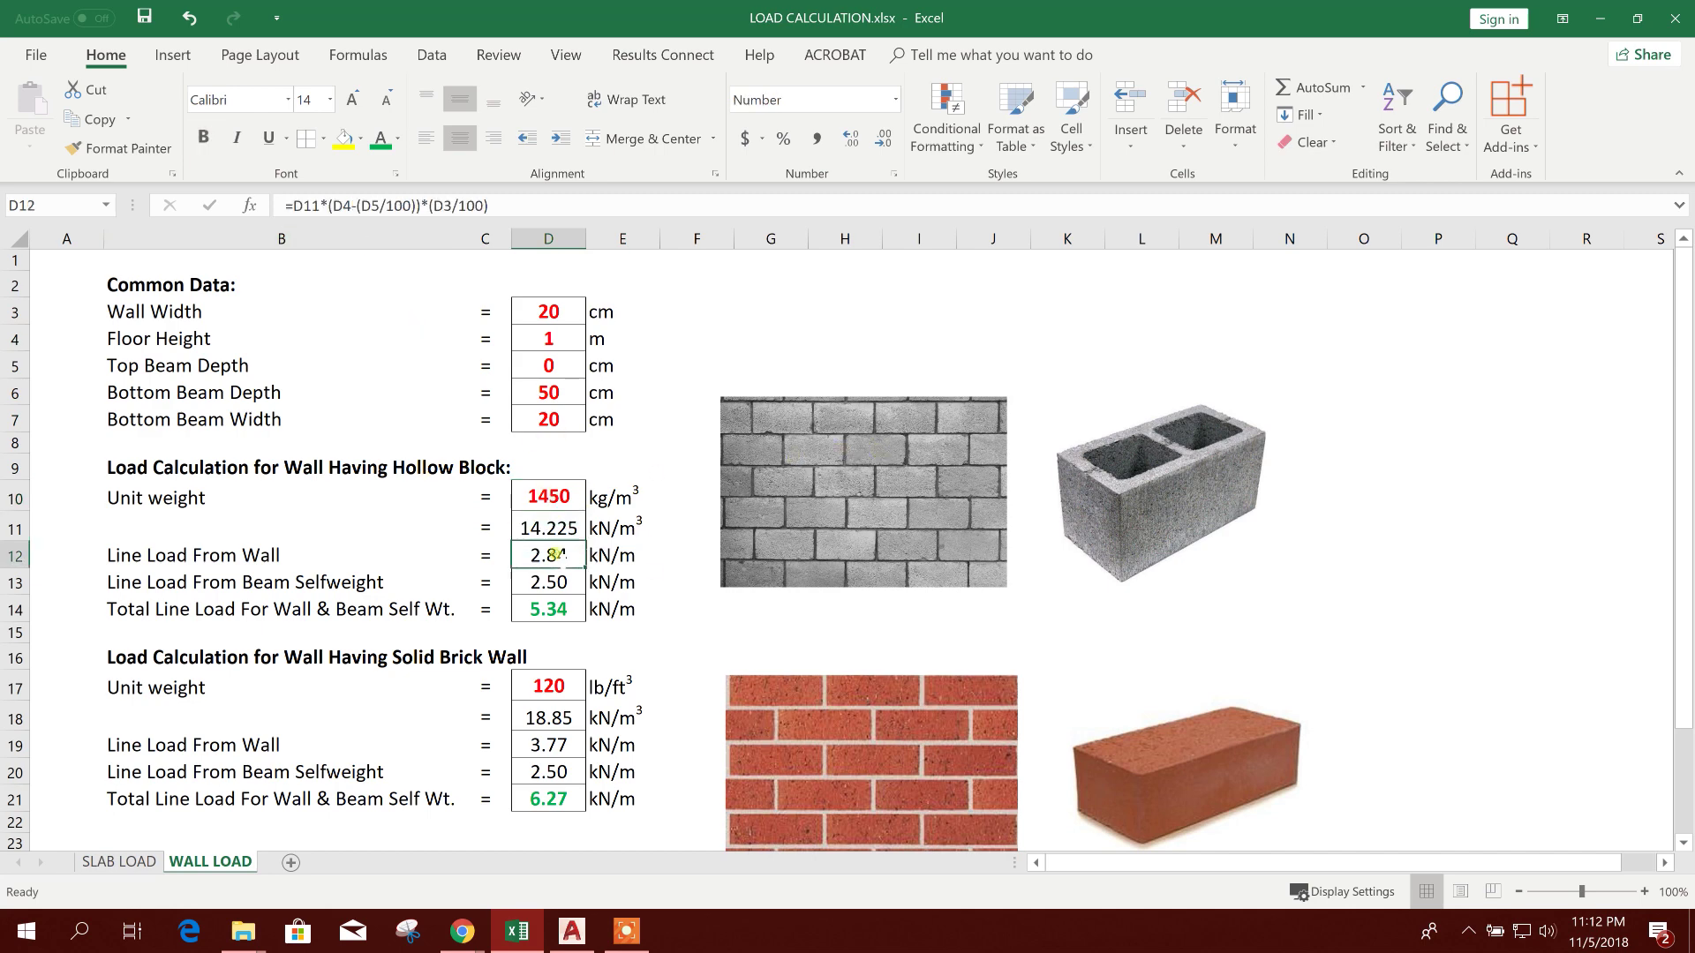
scroll(651, 597, "down", 1)
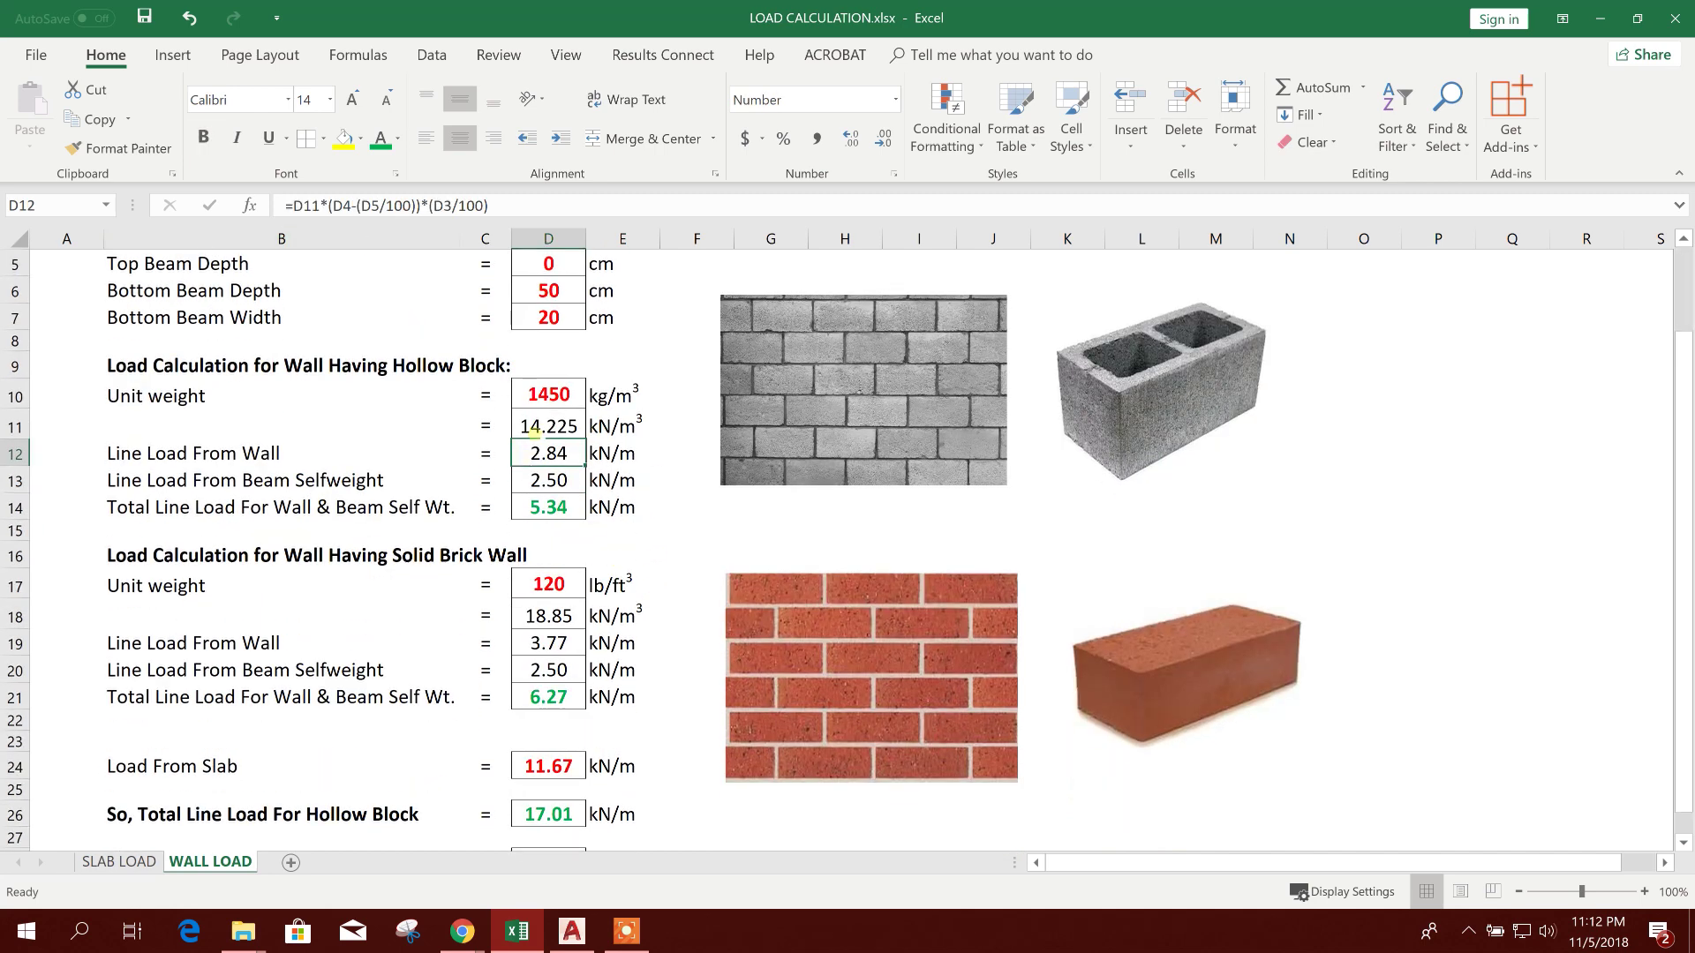
left_click(534, 431)
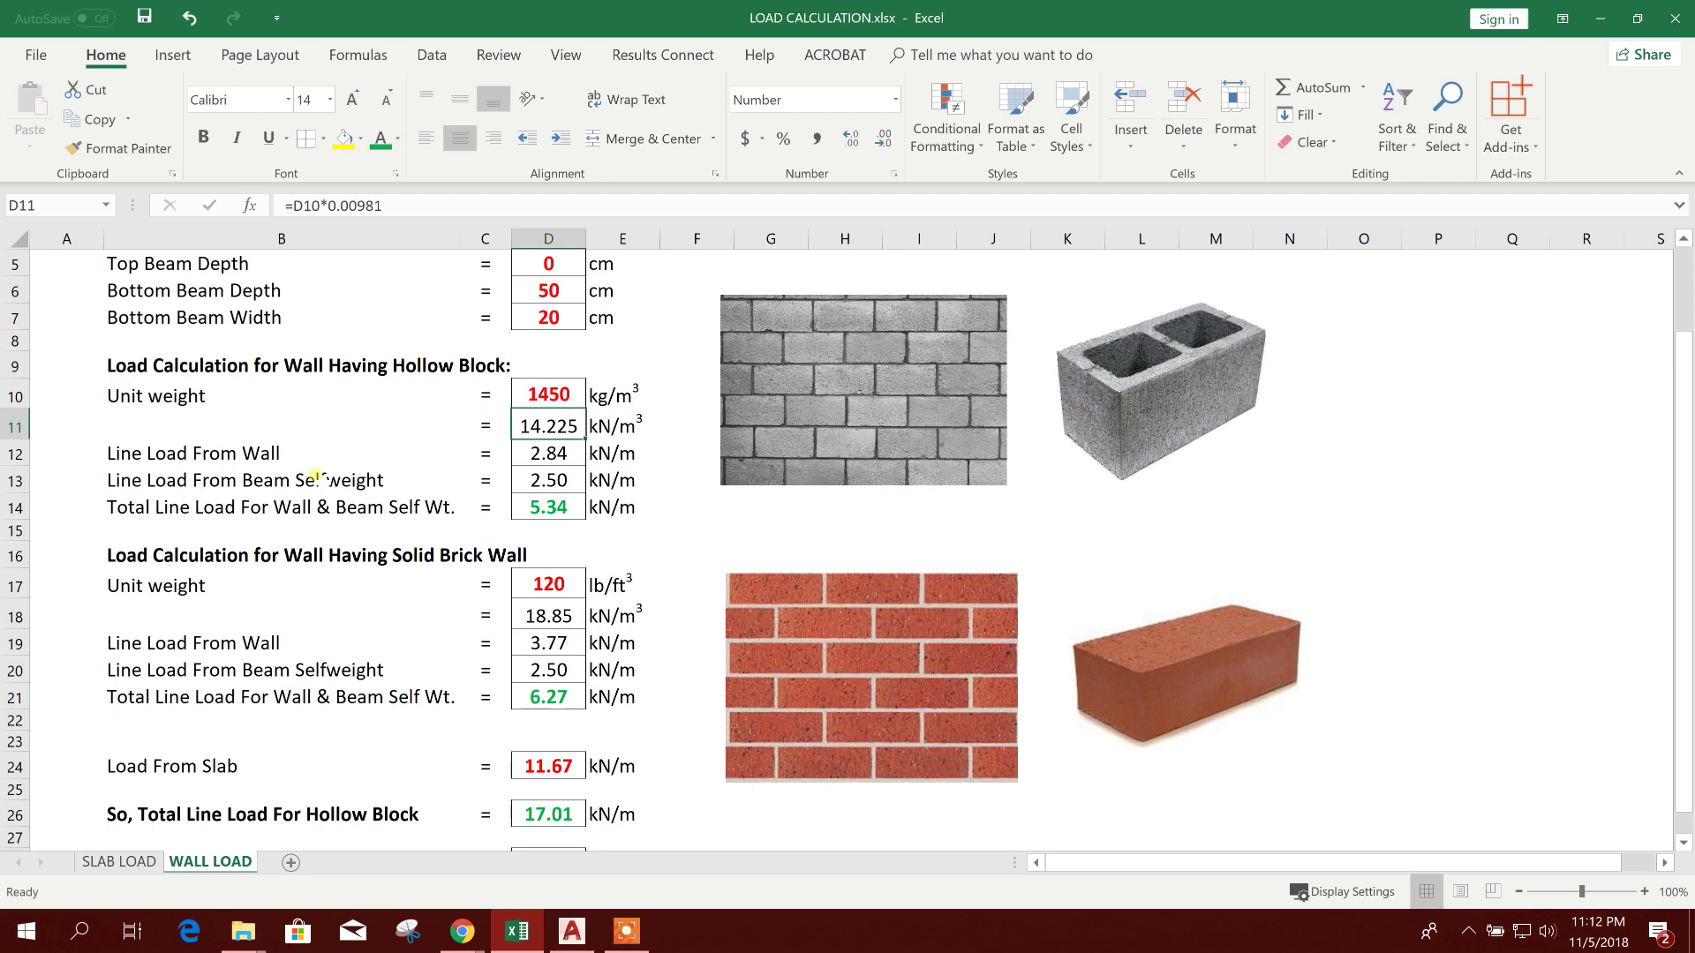
left_click(298, 459)
left_click(530, 454)
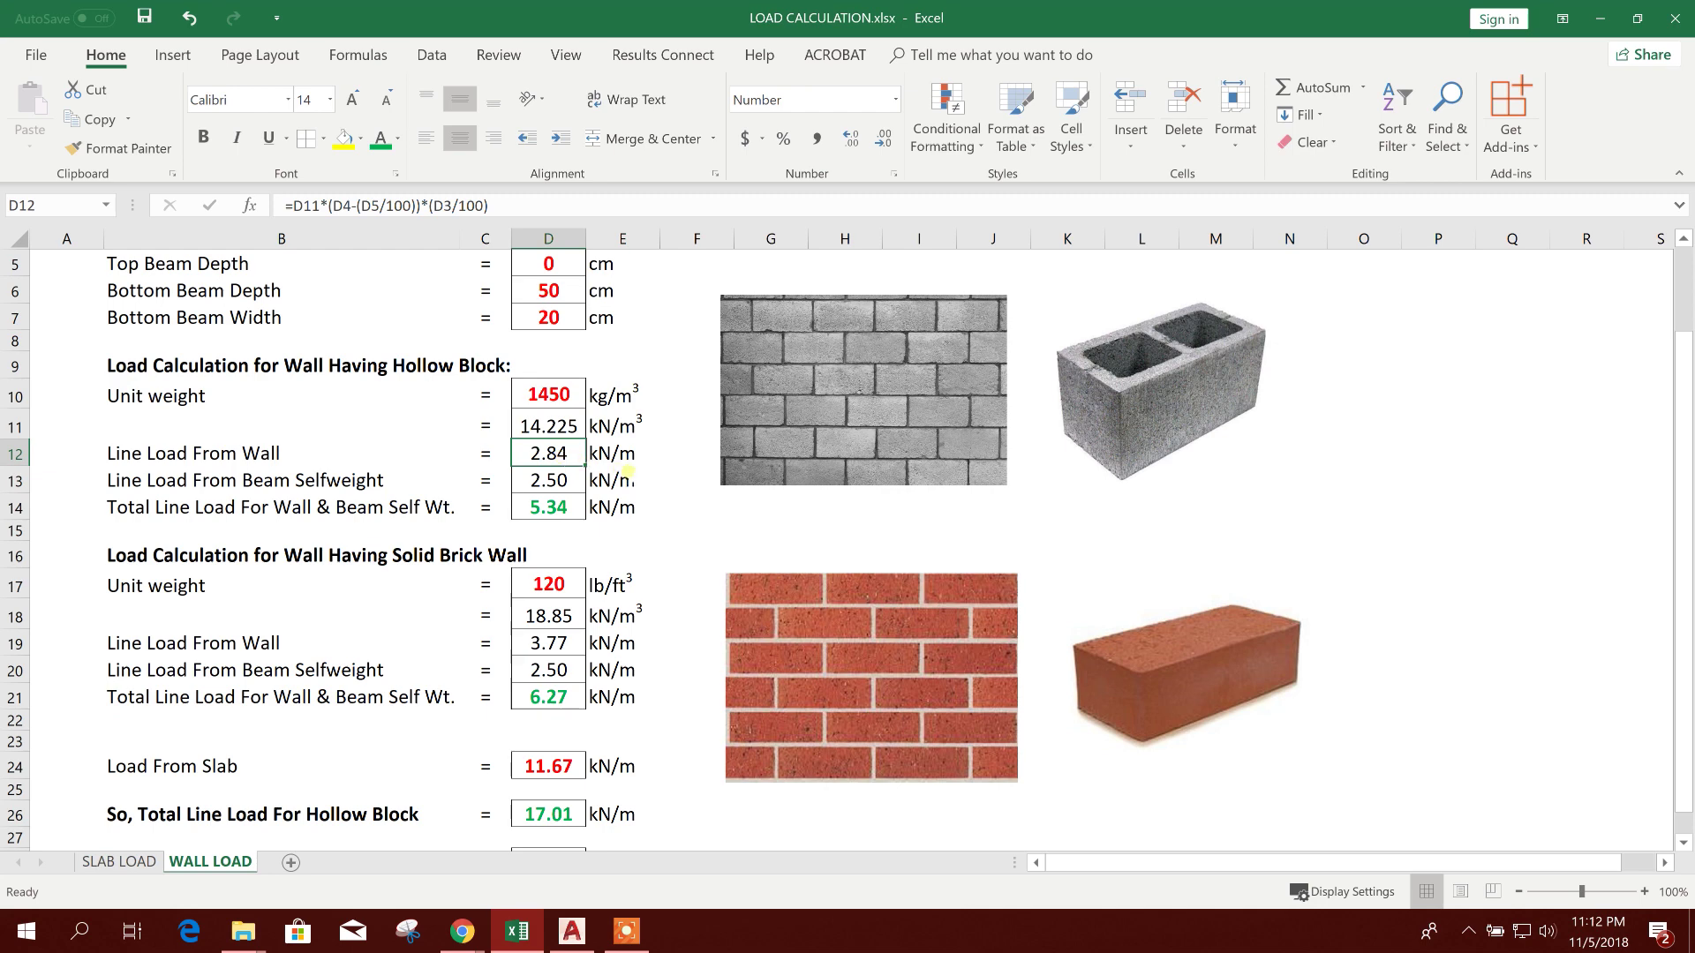
left_click(285, 484)
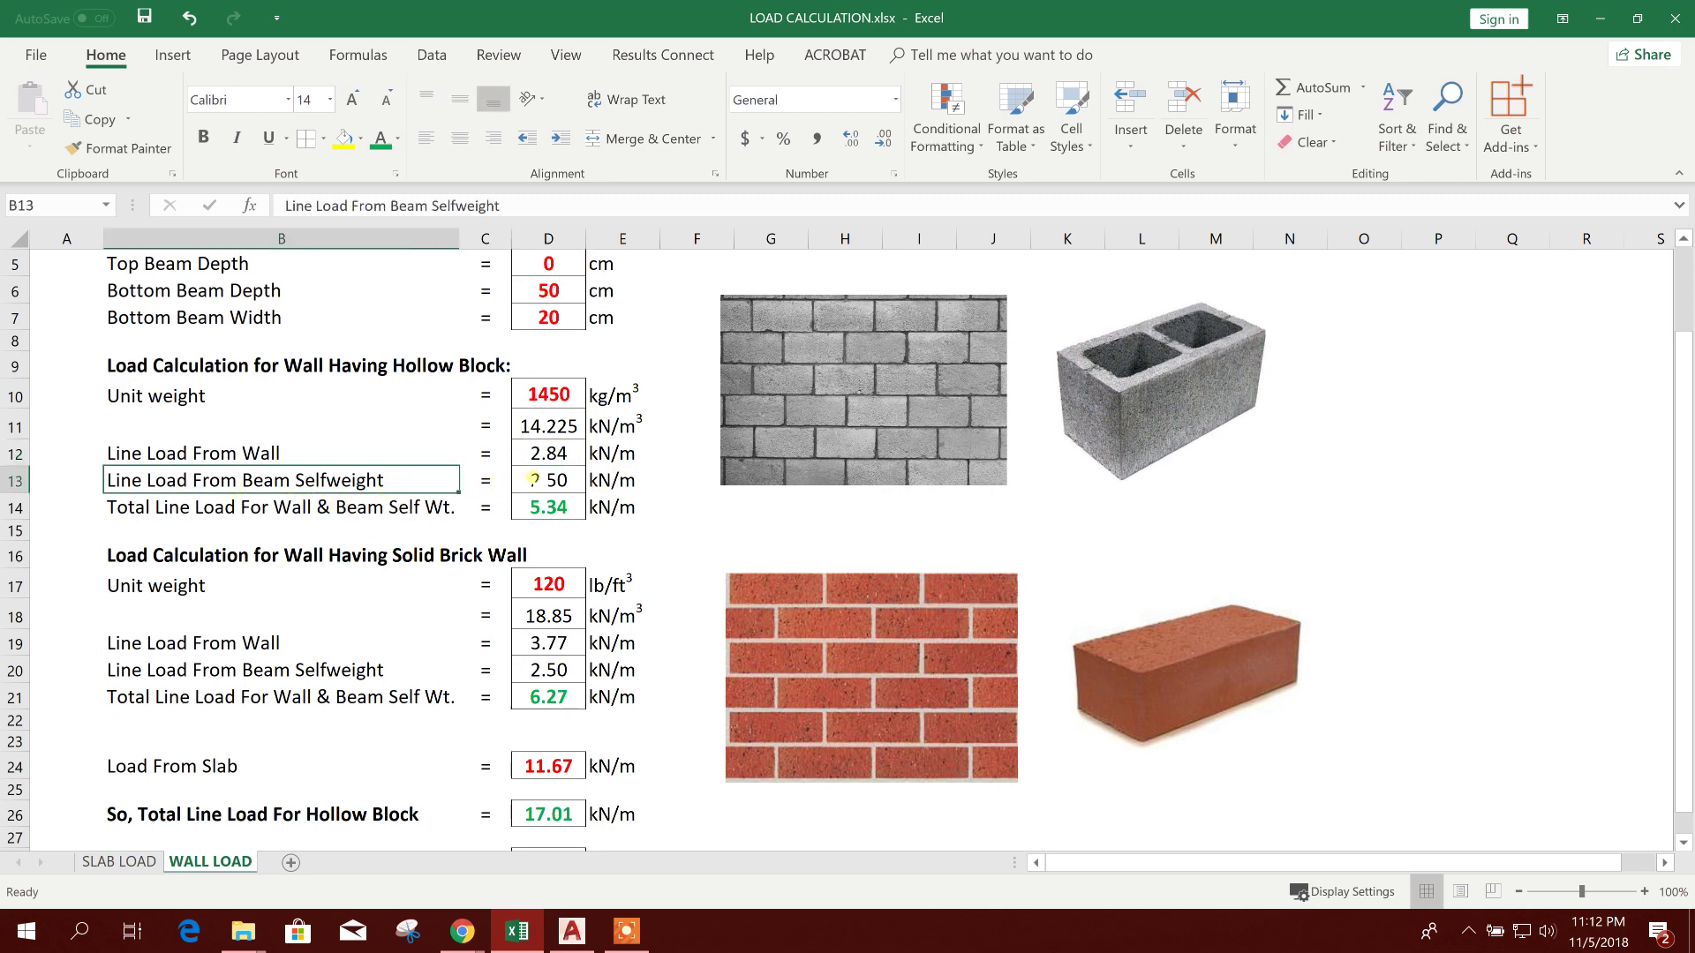
left_click(532, 479)
key("F2")
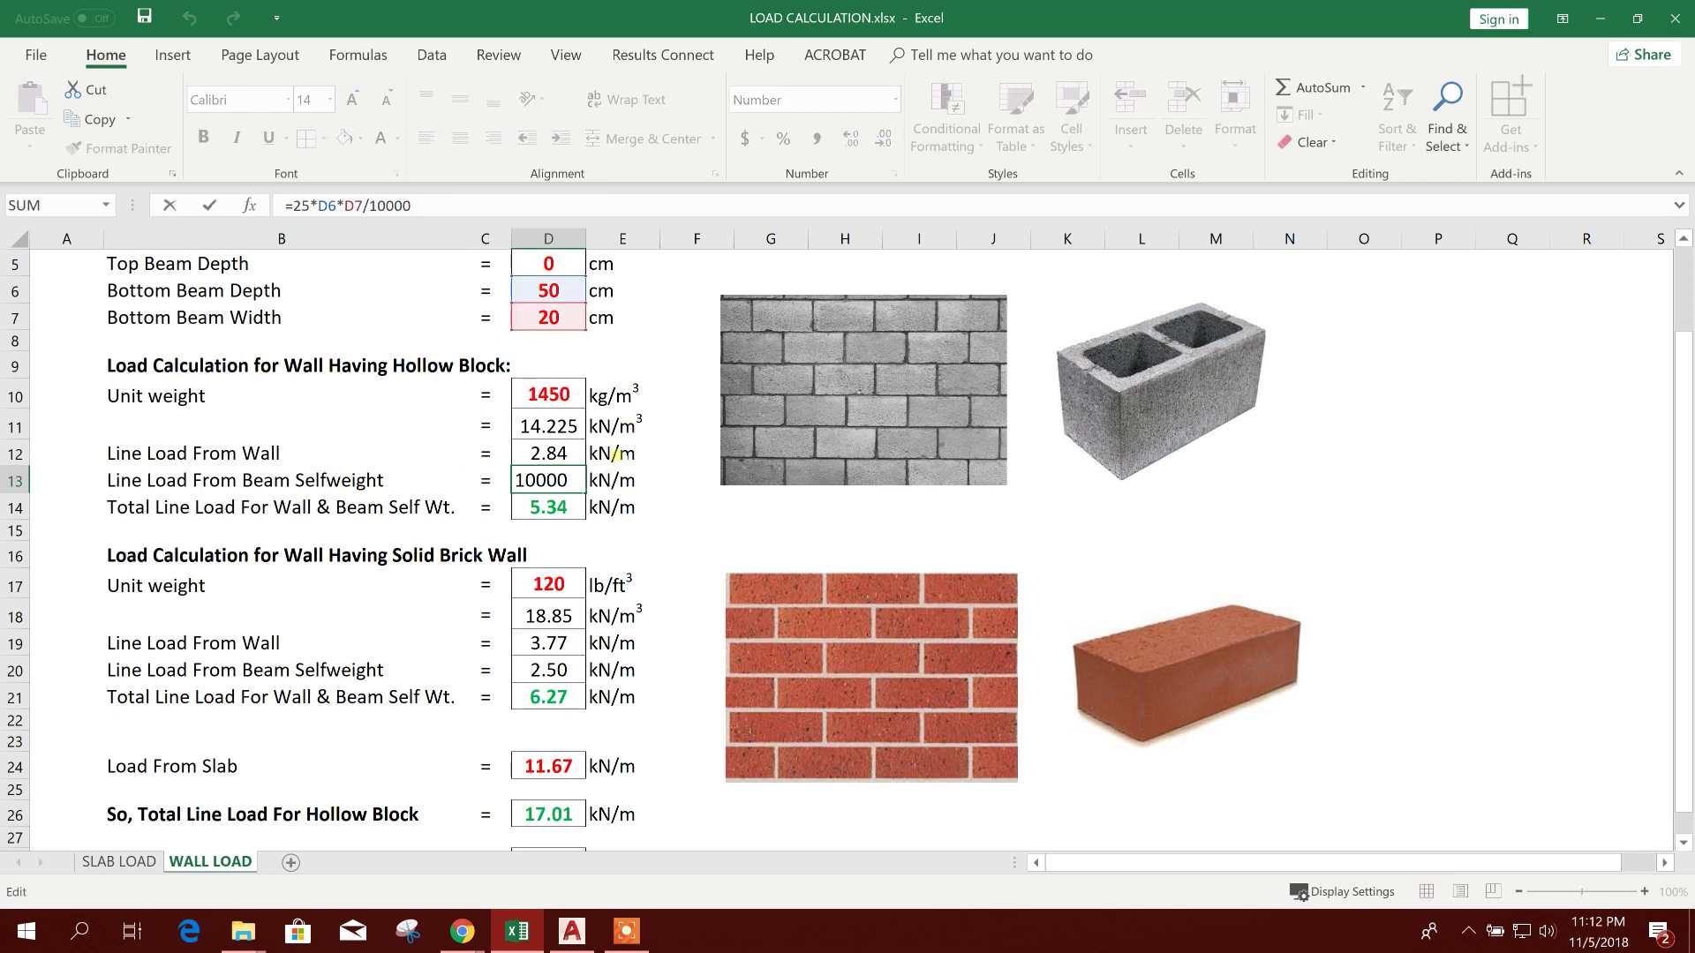
double_click(300, 204)
key("Escape")
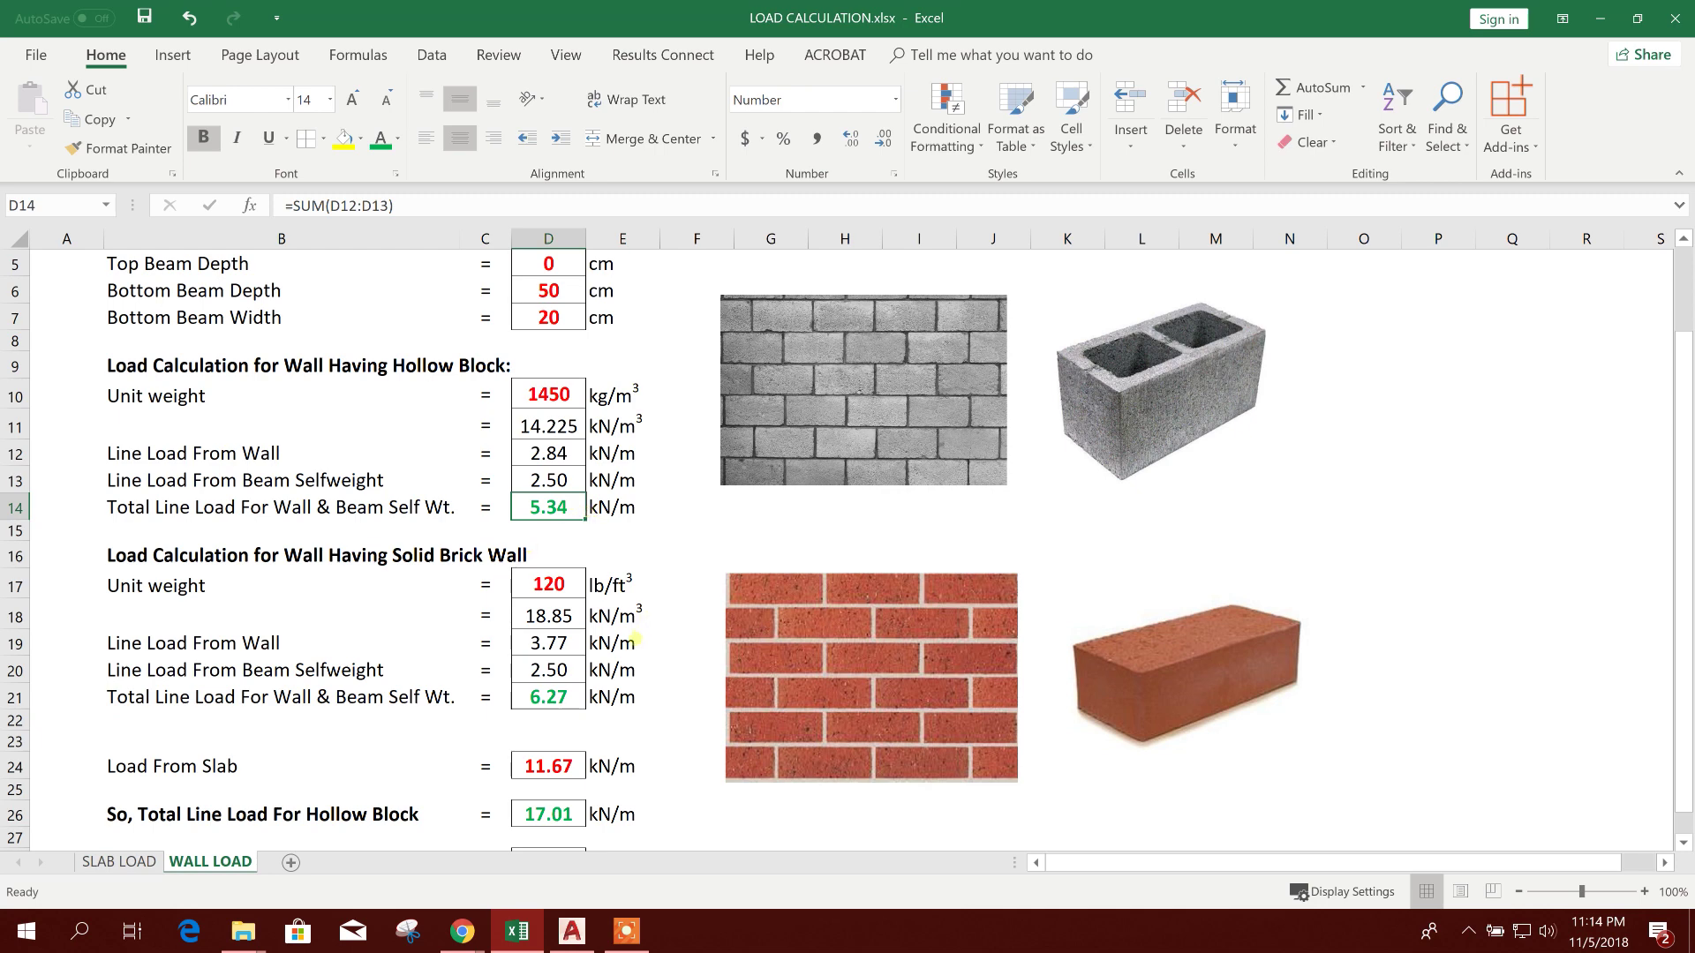
scroll(860, 451, "down", 2)
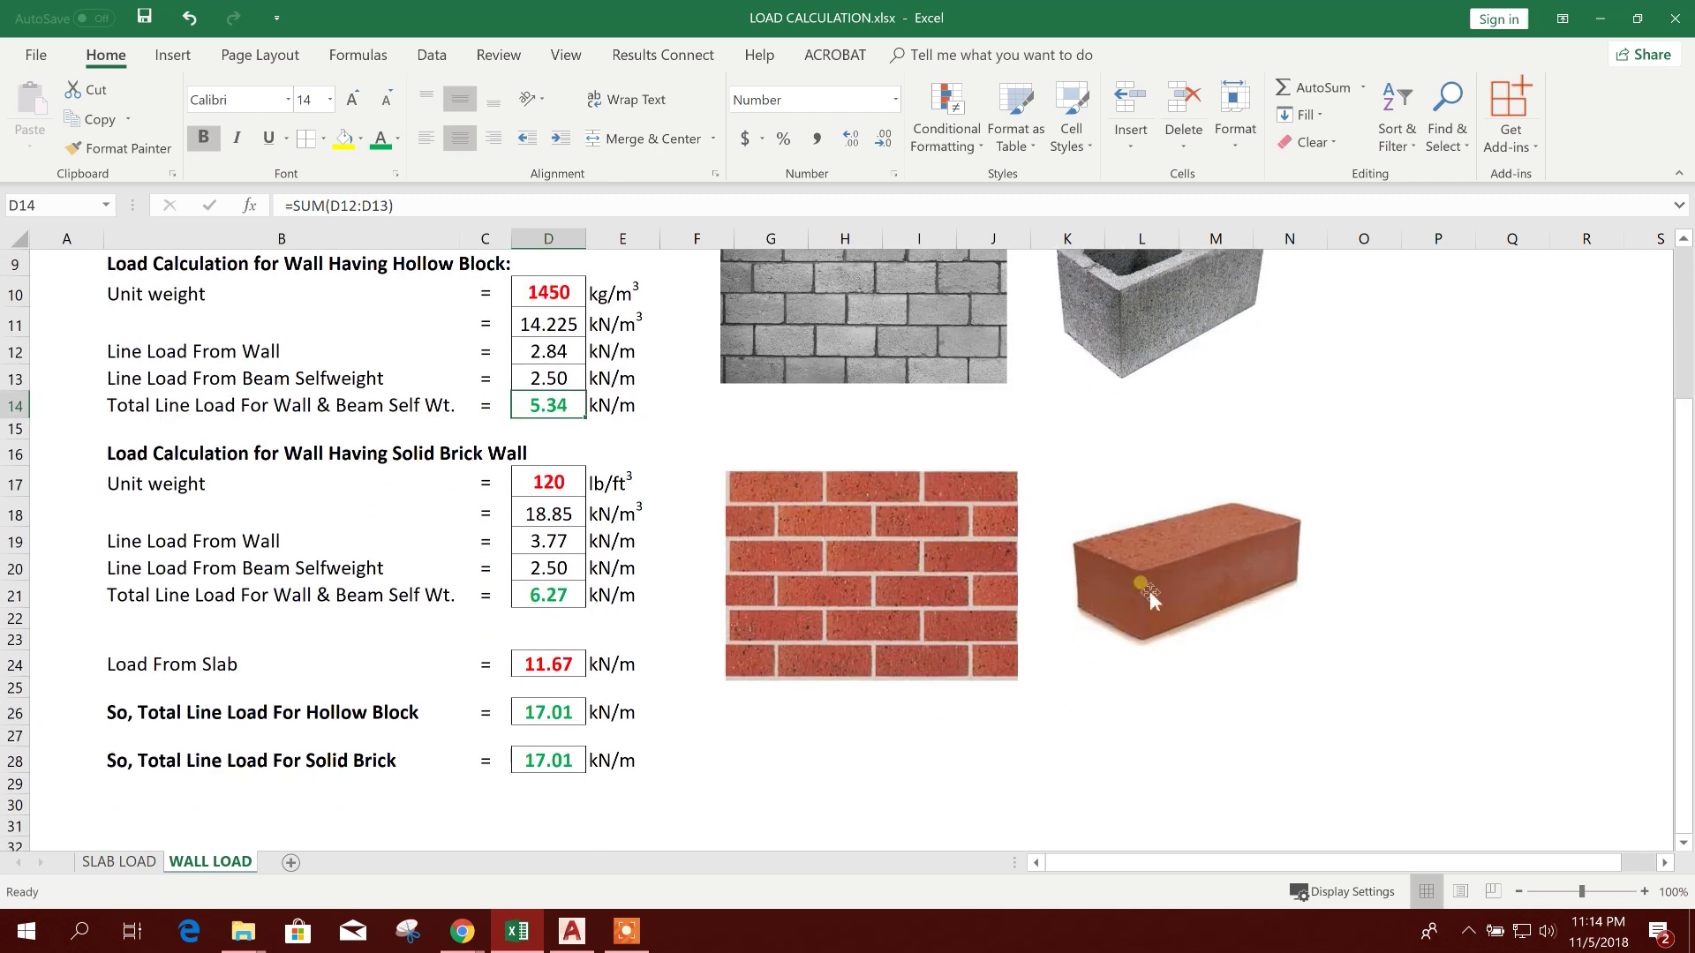
scroll(1150, 600, "up", 2)
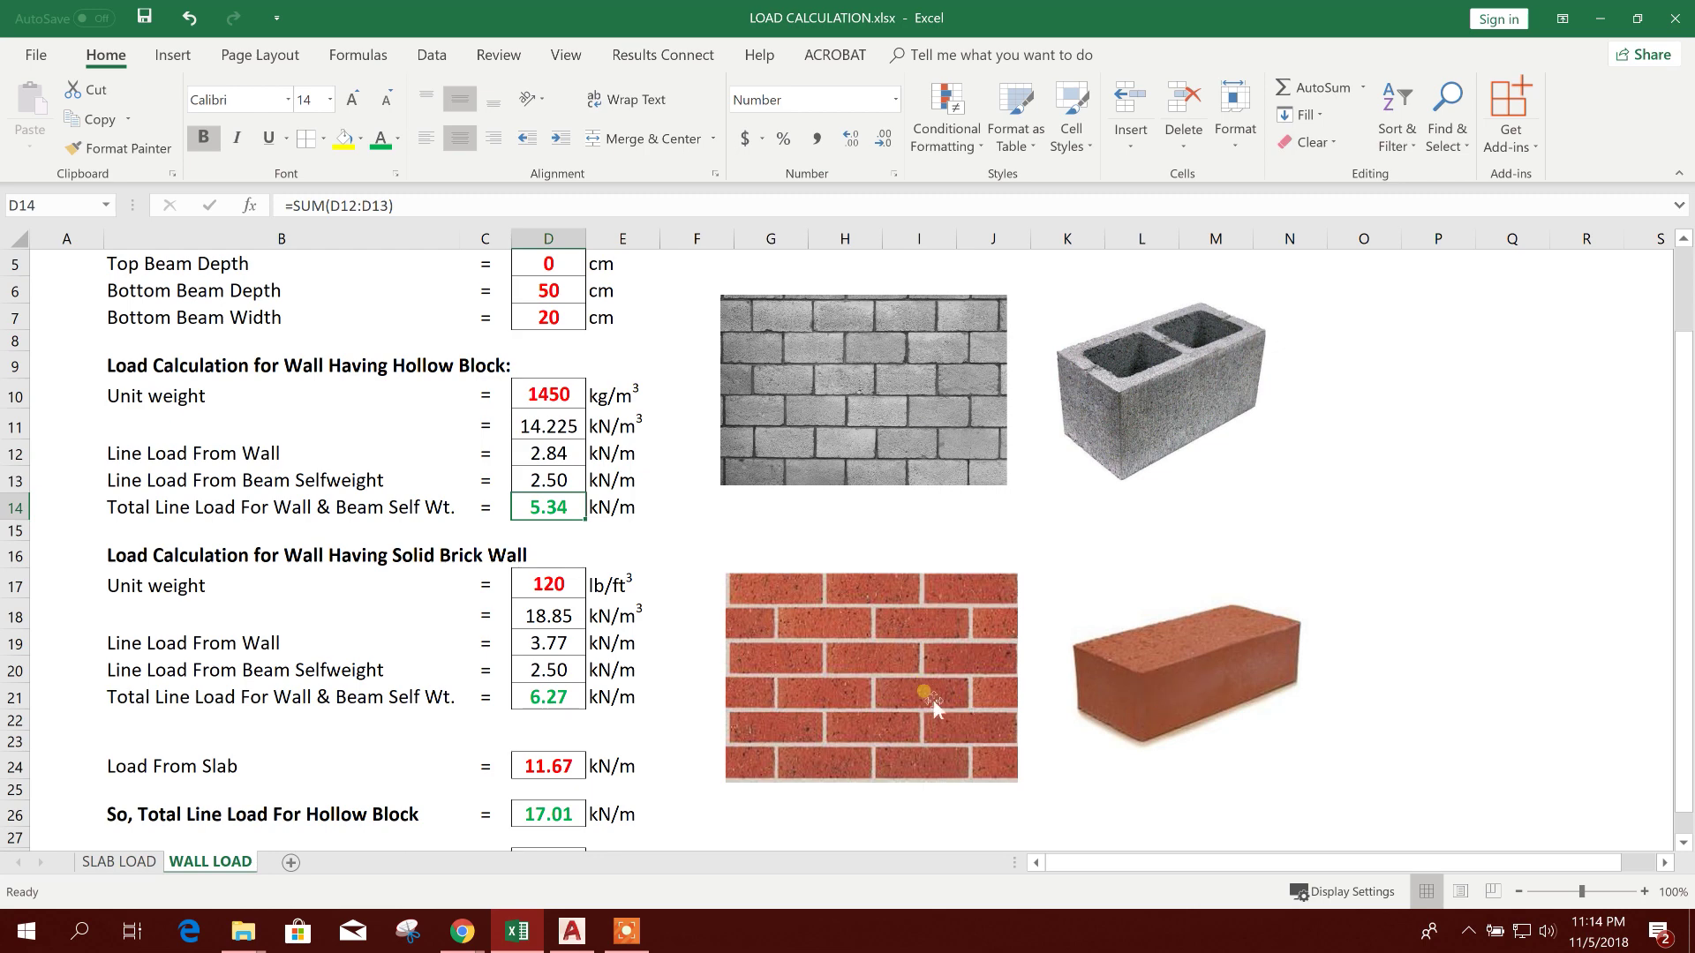
scroll(388, 617, "down", 2)
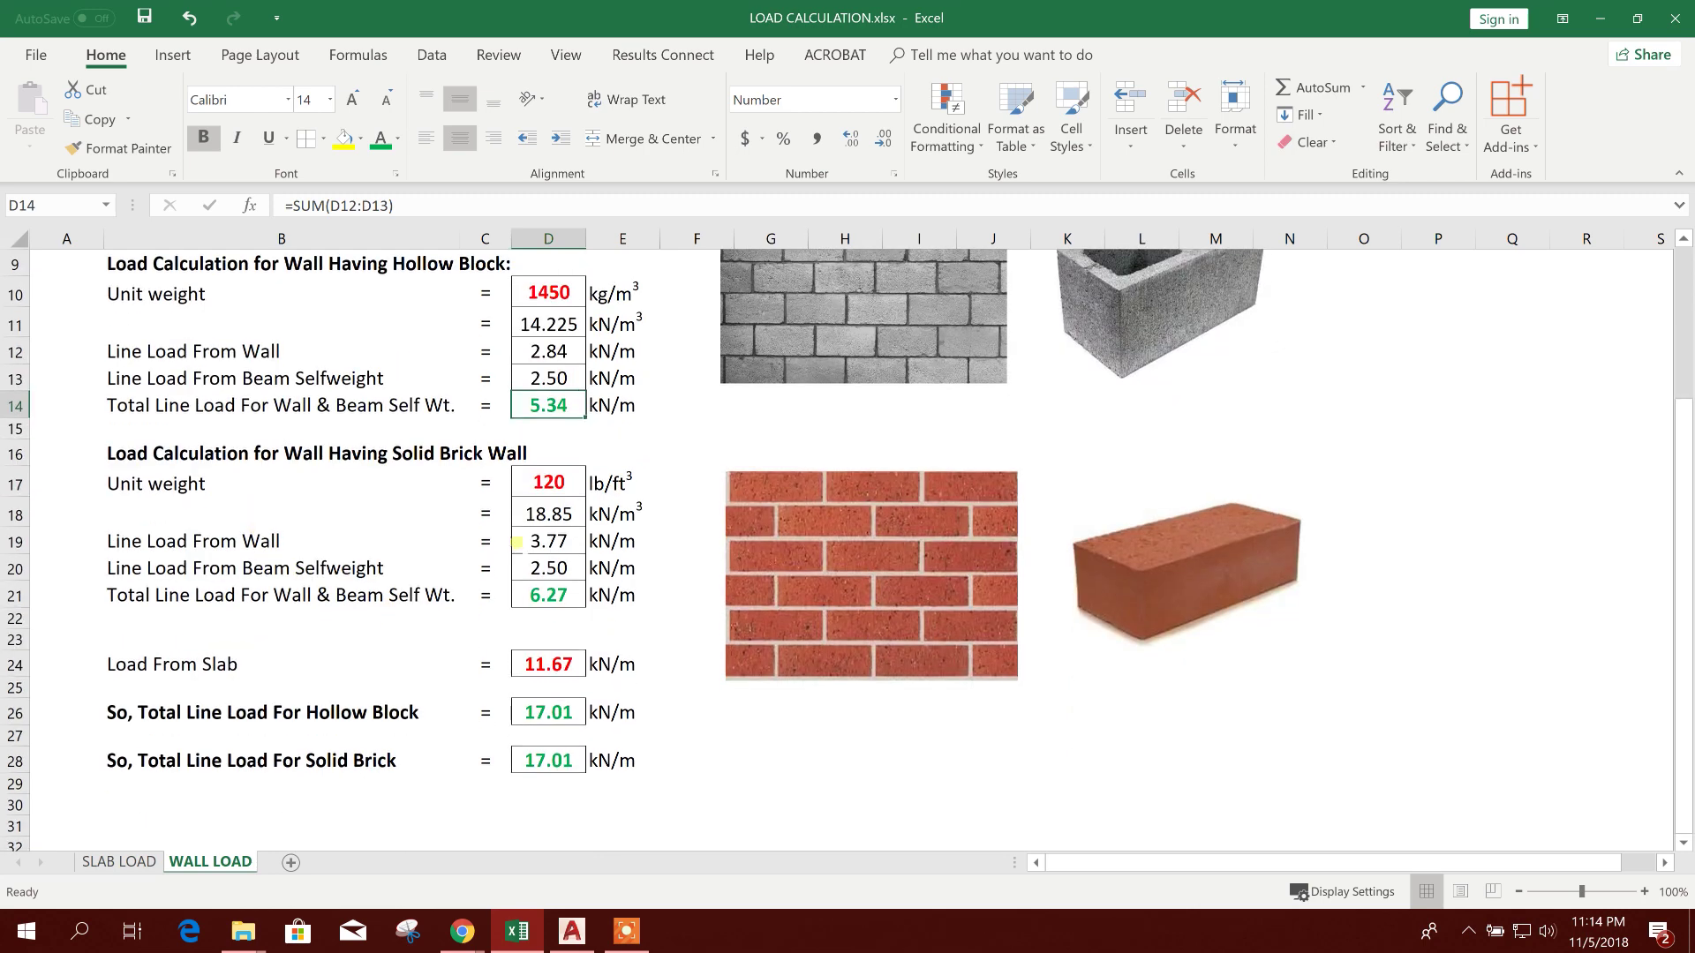
left_click(530, 600)
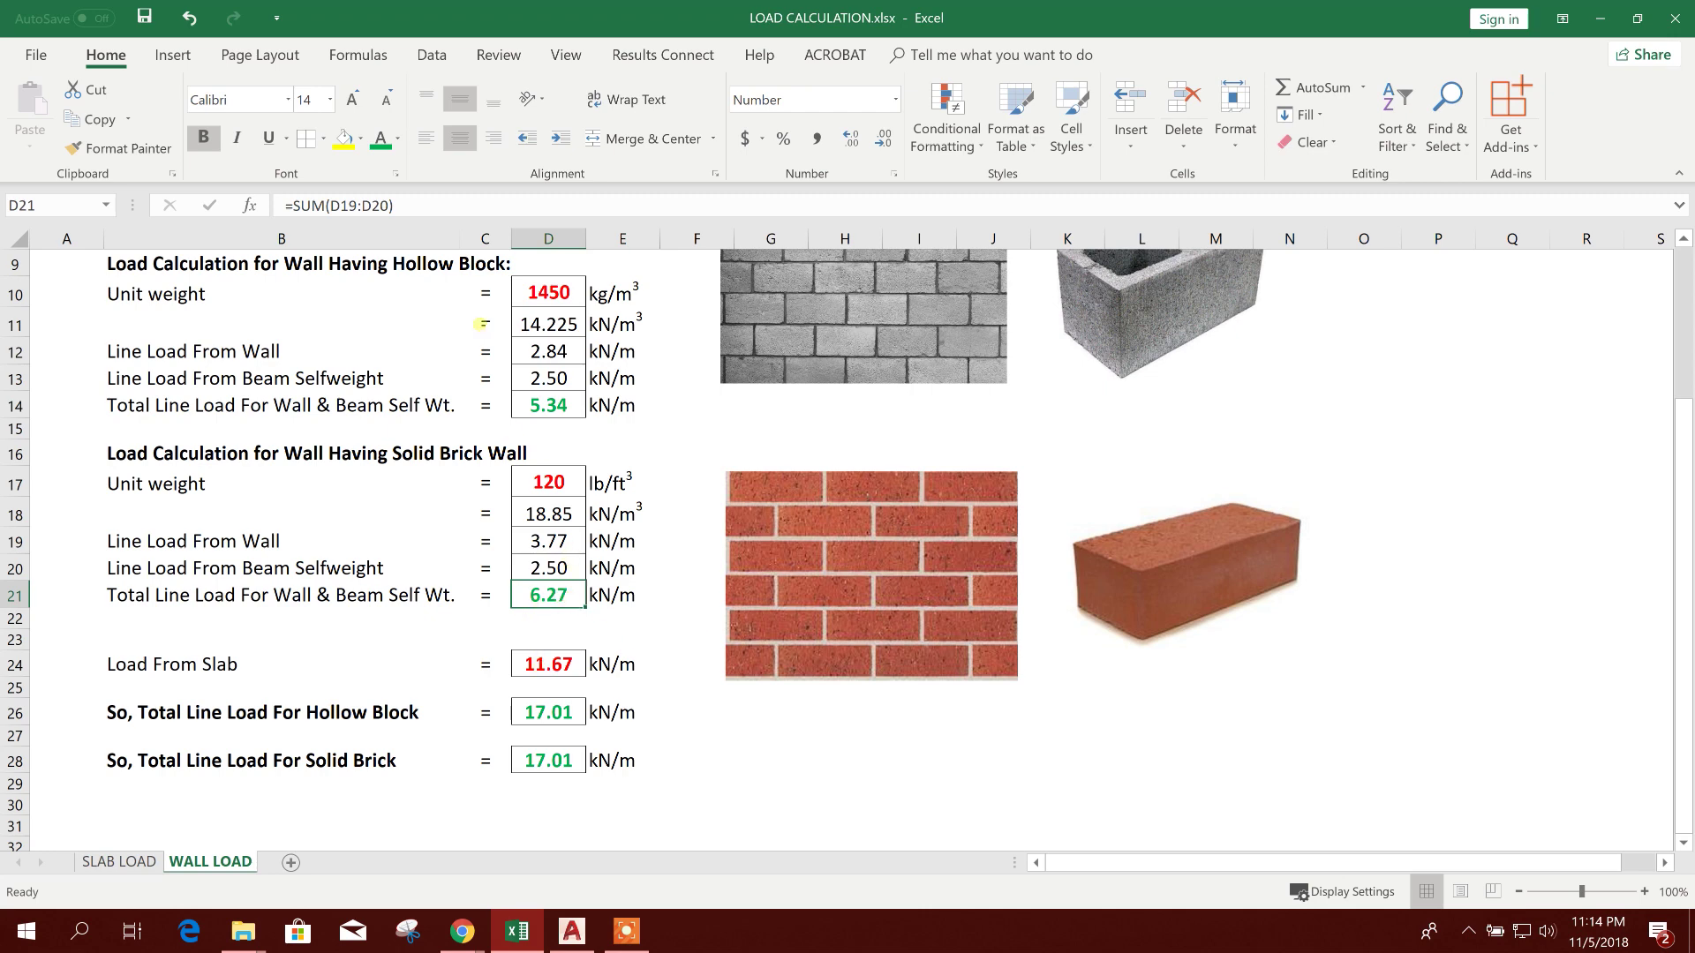
double_click(548, 595)
left_click(562, 572)
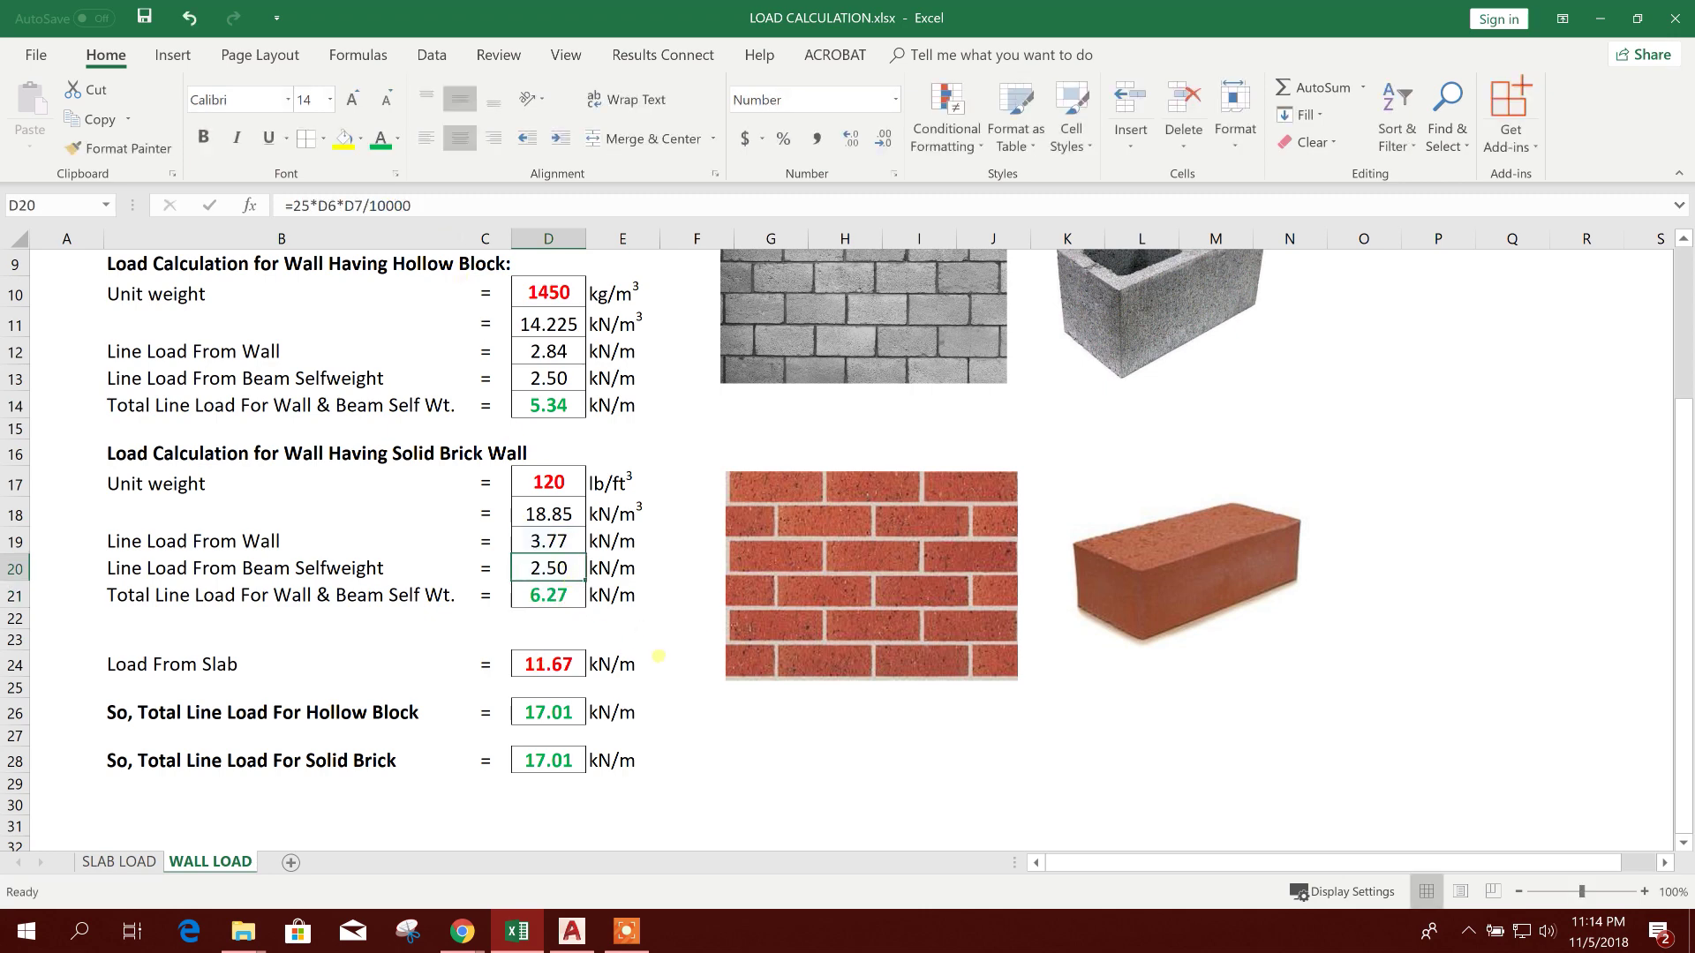
scroll(627, 653, "down", 2)
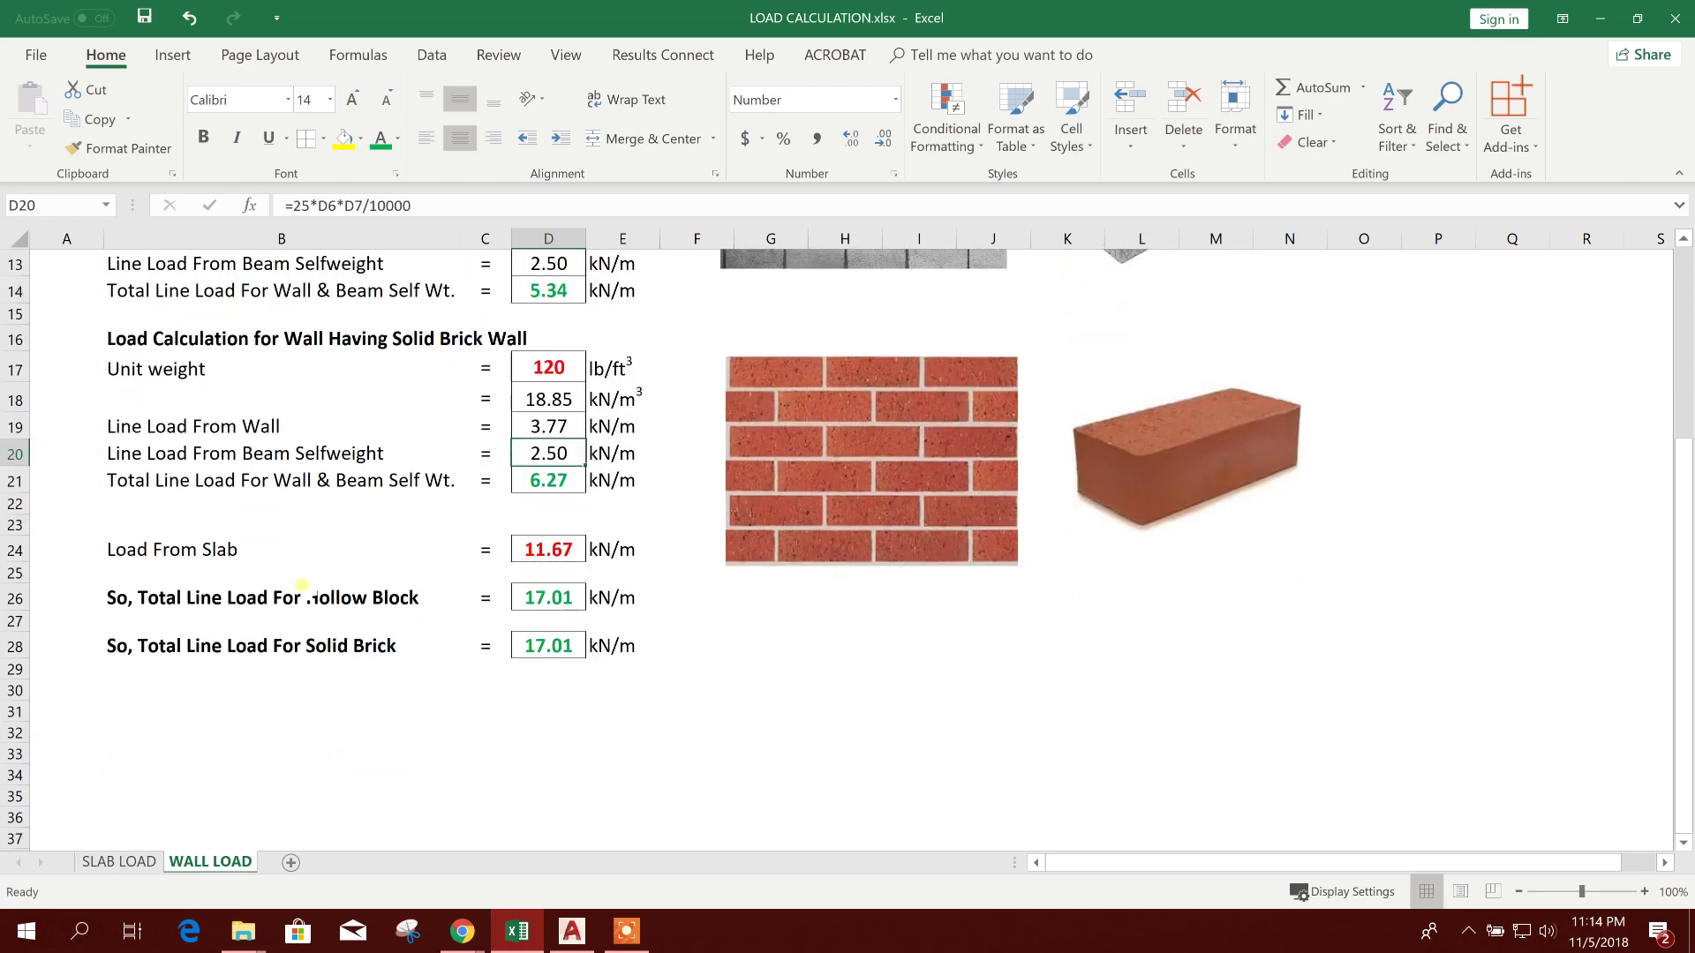
left_click(282, 557)
left_click(572, 931)
scroll(597, 681, "up", 6)
left_click(608, 575)
left_click(416, 469)
middle_click_drag(415, 469, 632, 559)
key("Escape")
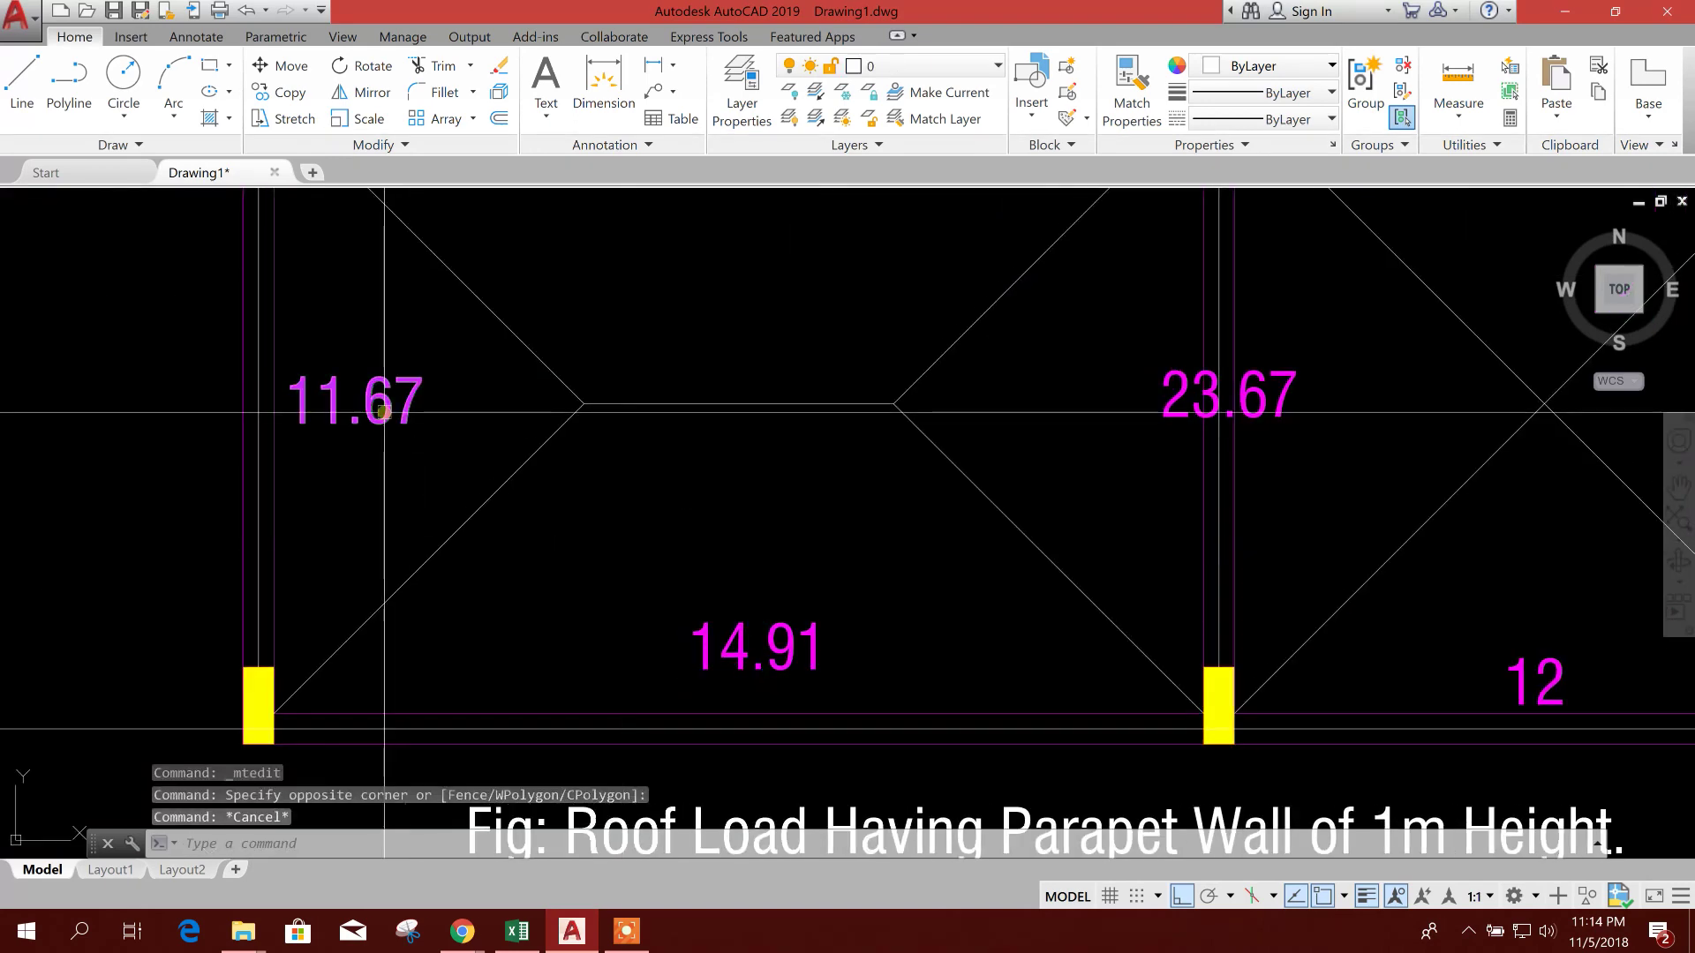
scroll(384, 411, "down", 3)
left_click(517, 931)
left_click(514, 554)
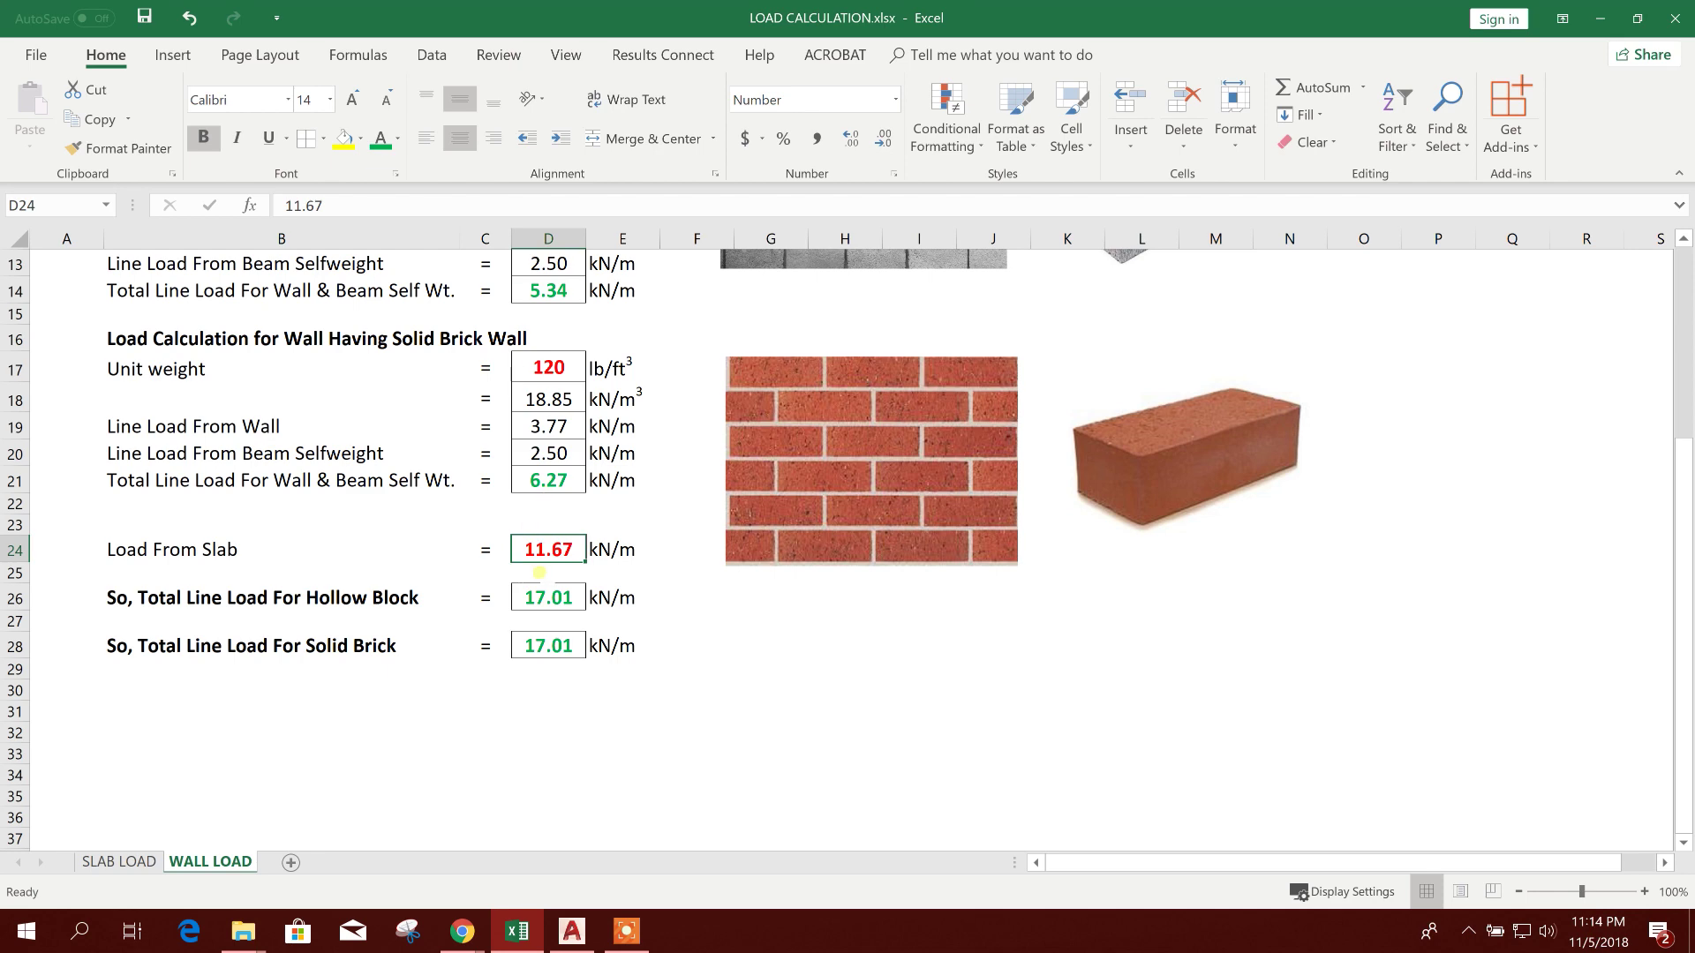
Check the formulas of the hollow block total D26 and solid brick total D28.
scroll(647, 595, "up", 2)
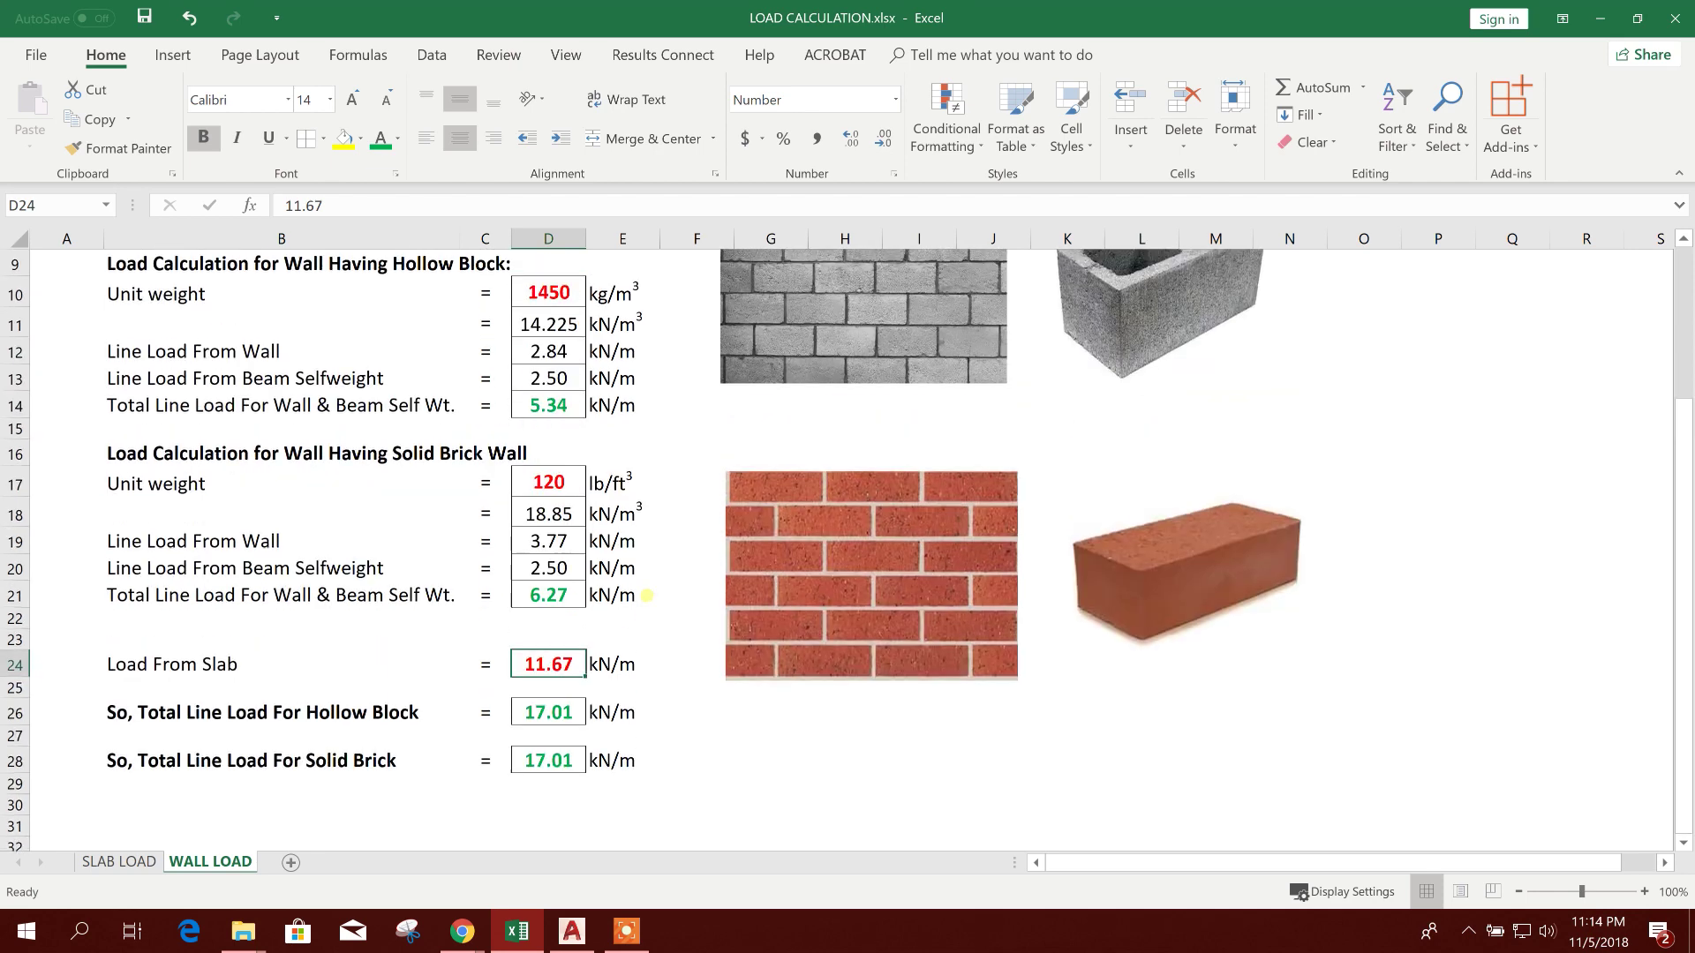
scroll(647, 595, "up", 2)
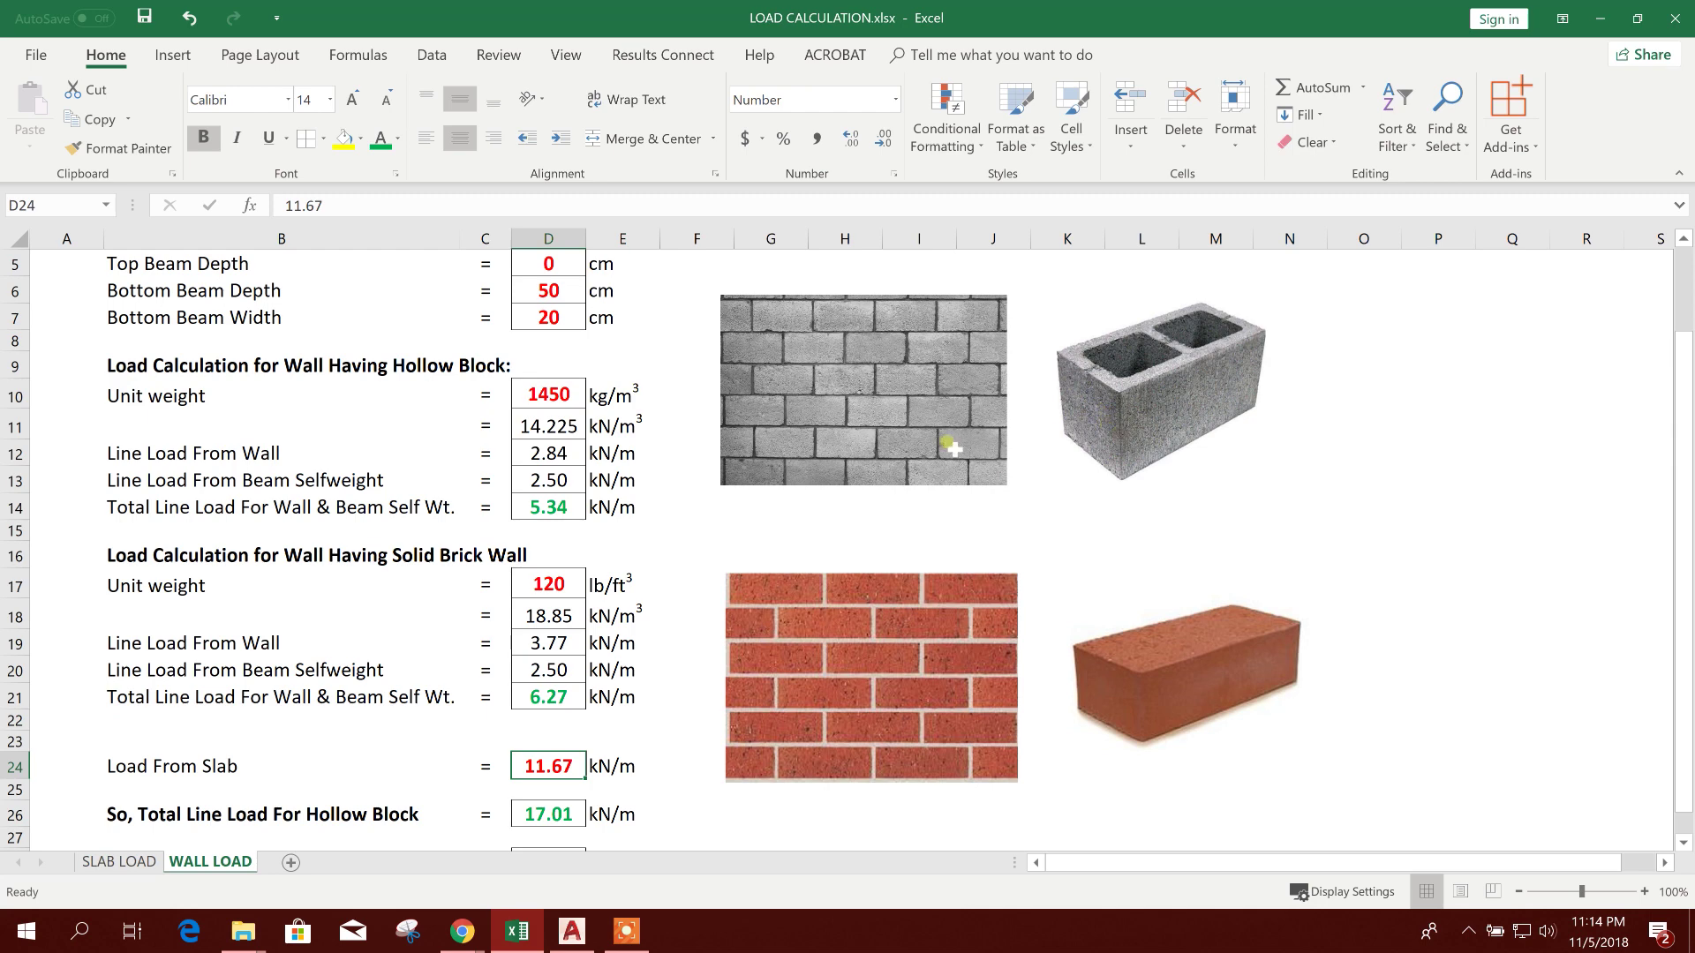
scroll(618, 600, "down", 4)
scroll(597, 530, "up", 2)
key("Up")
key("Up")
key("Up")
key("Up")
key("Up")
key("Up")
key("Up")
key("Up")
key("Up")
key("Up")
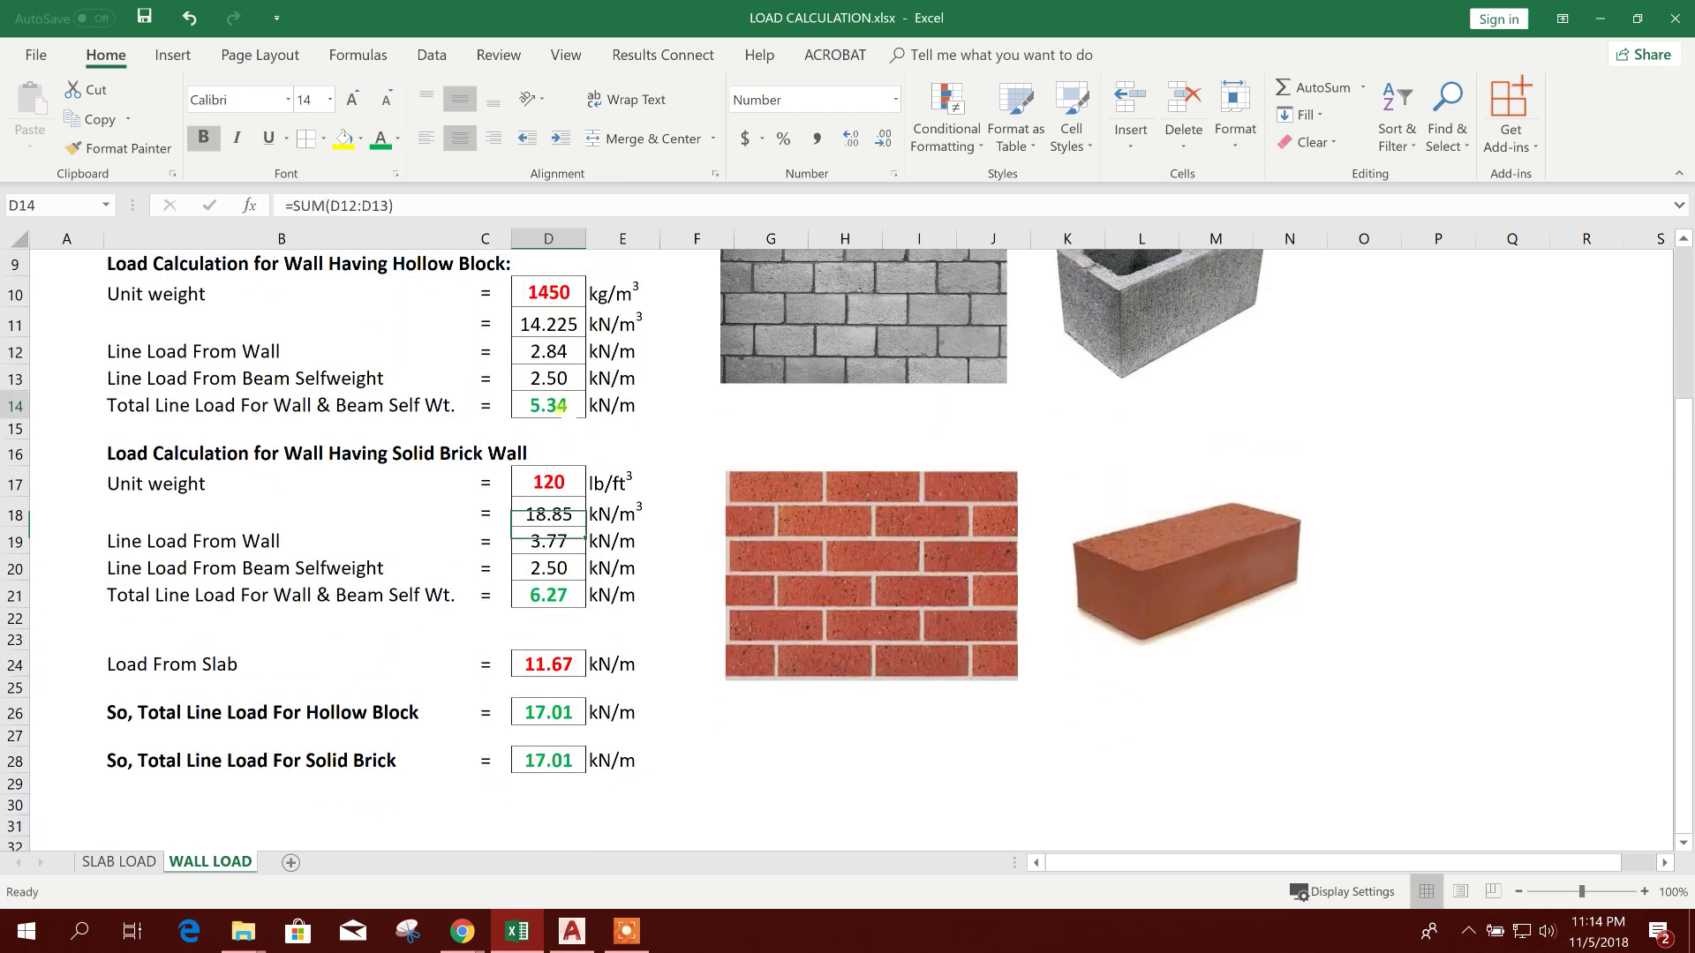
left_click(558, 706)
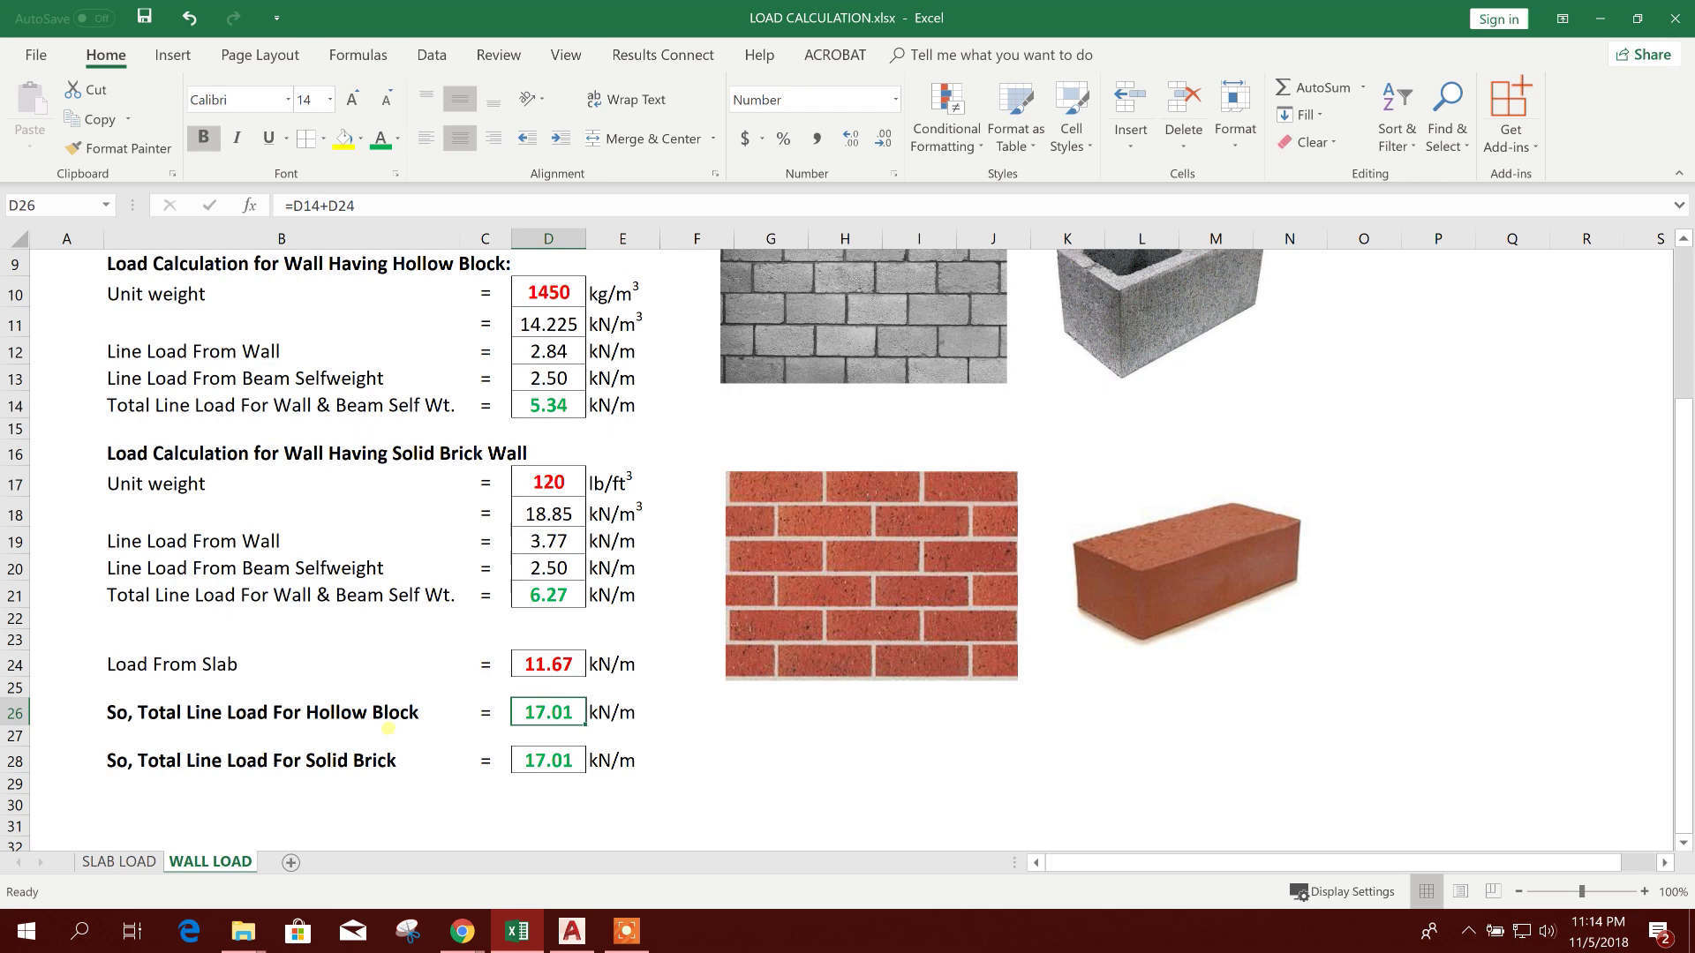
key("F2")
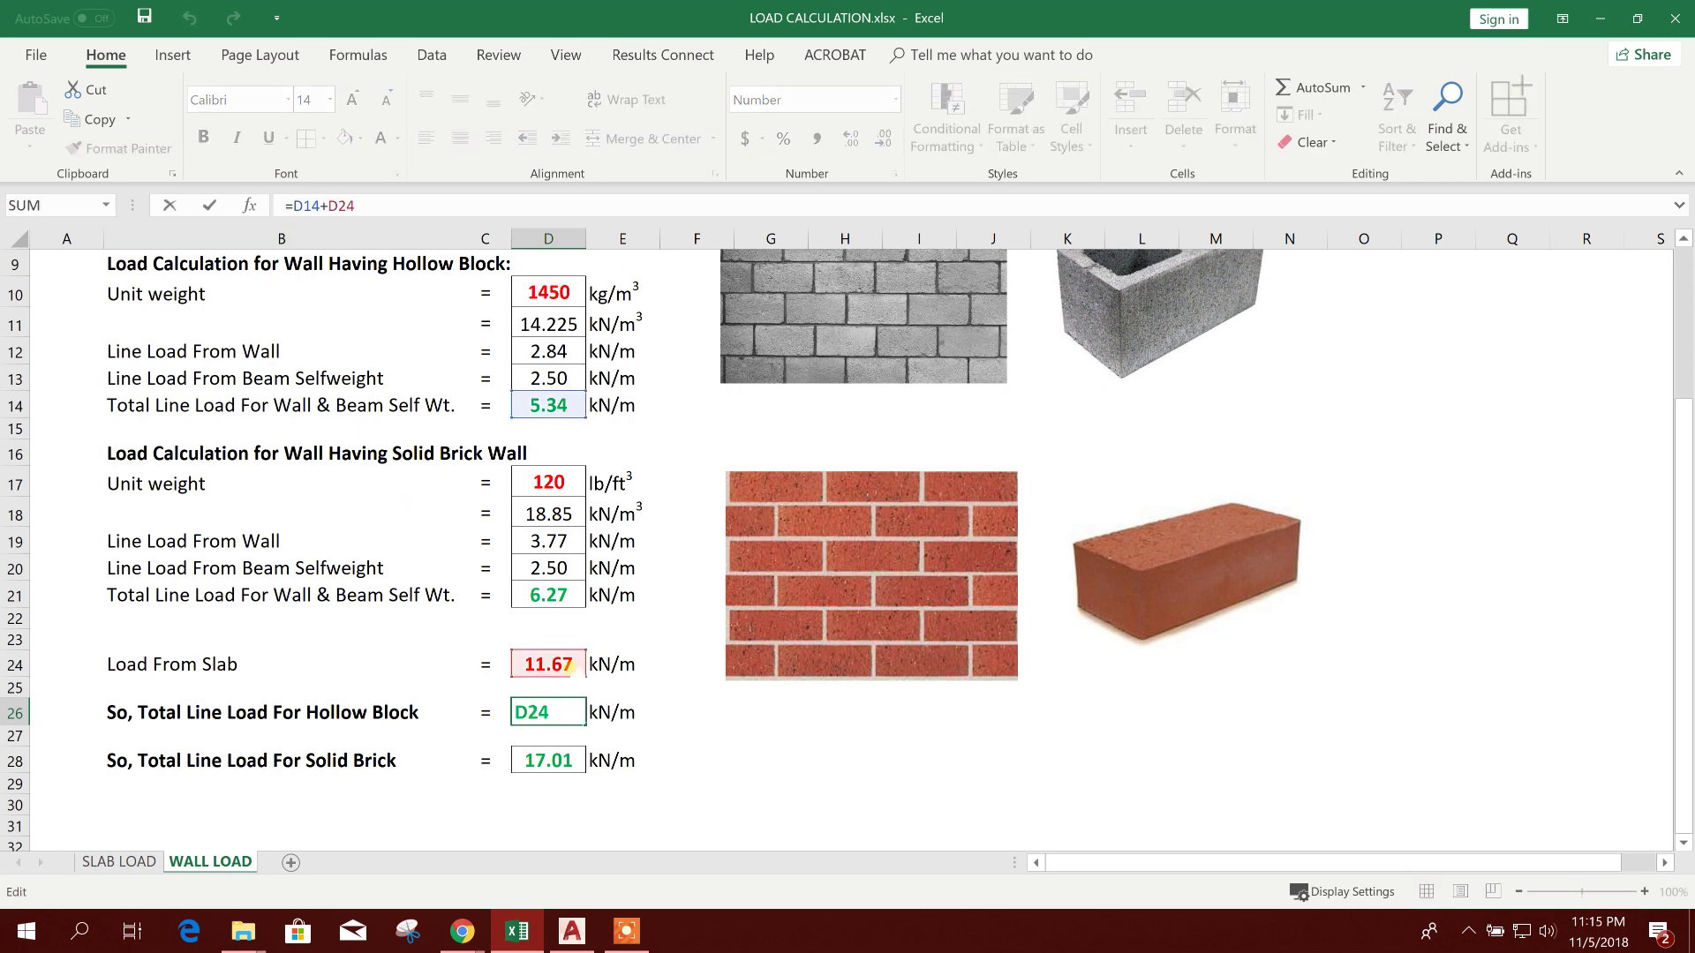
key("Return")
left_click(548, 761)
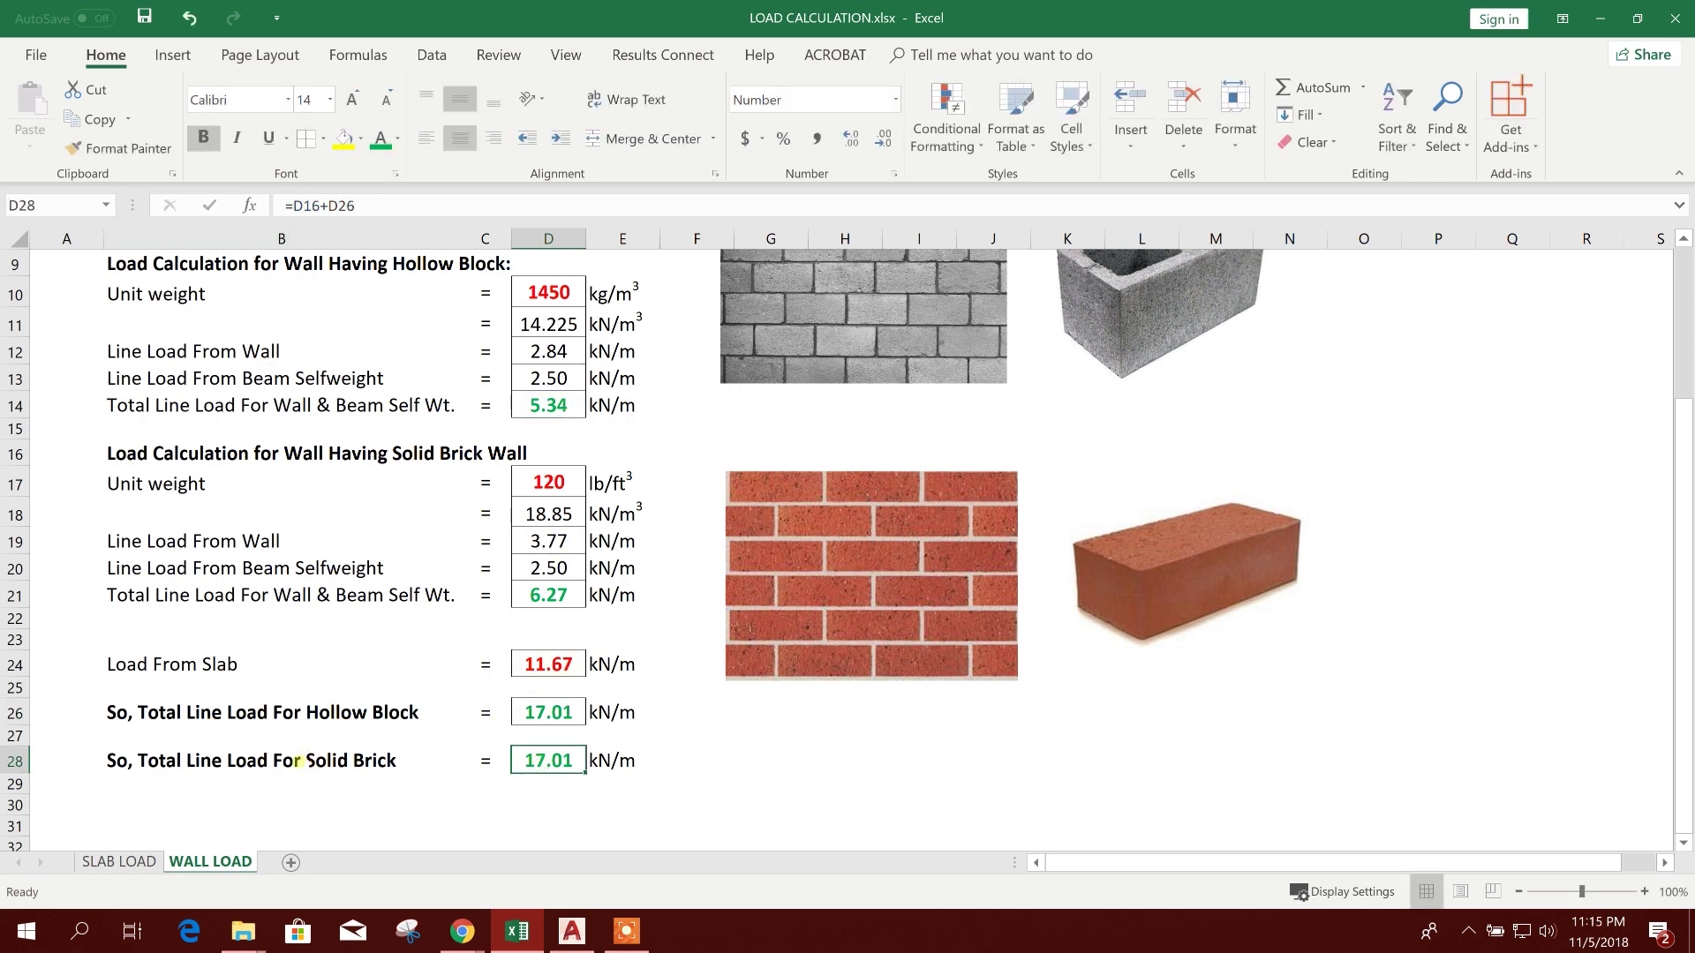
key("F2")
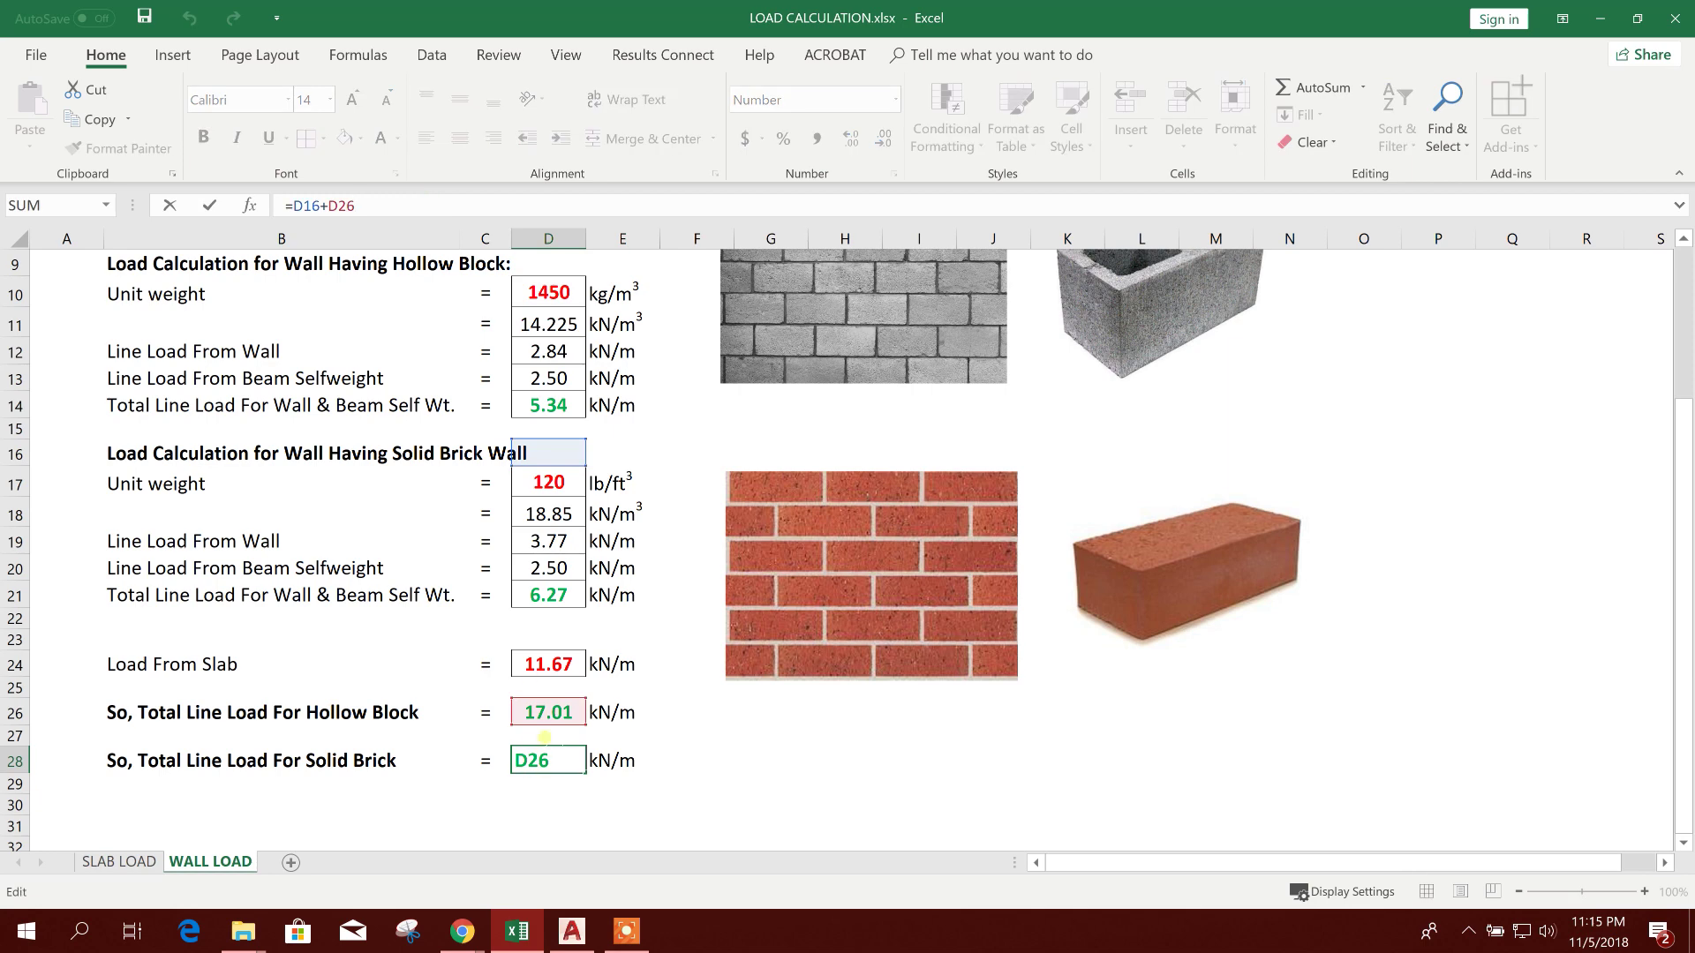
key("Escape")
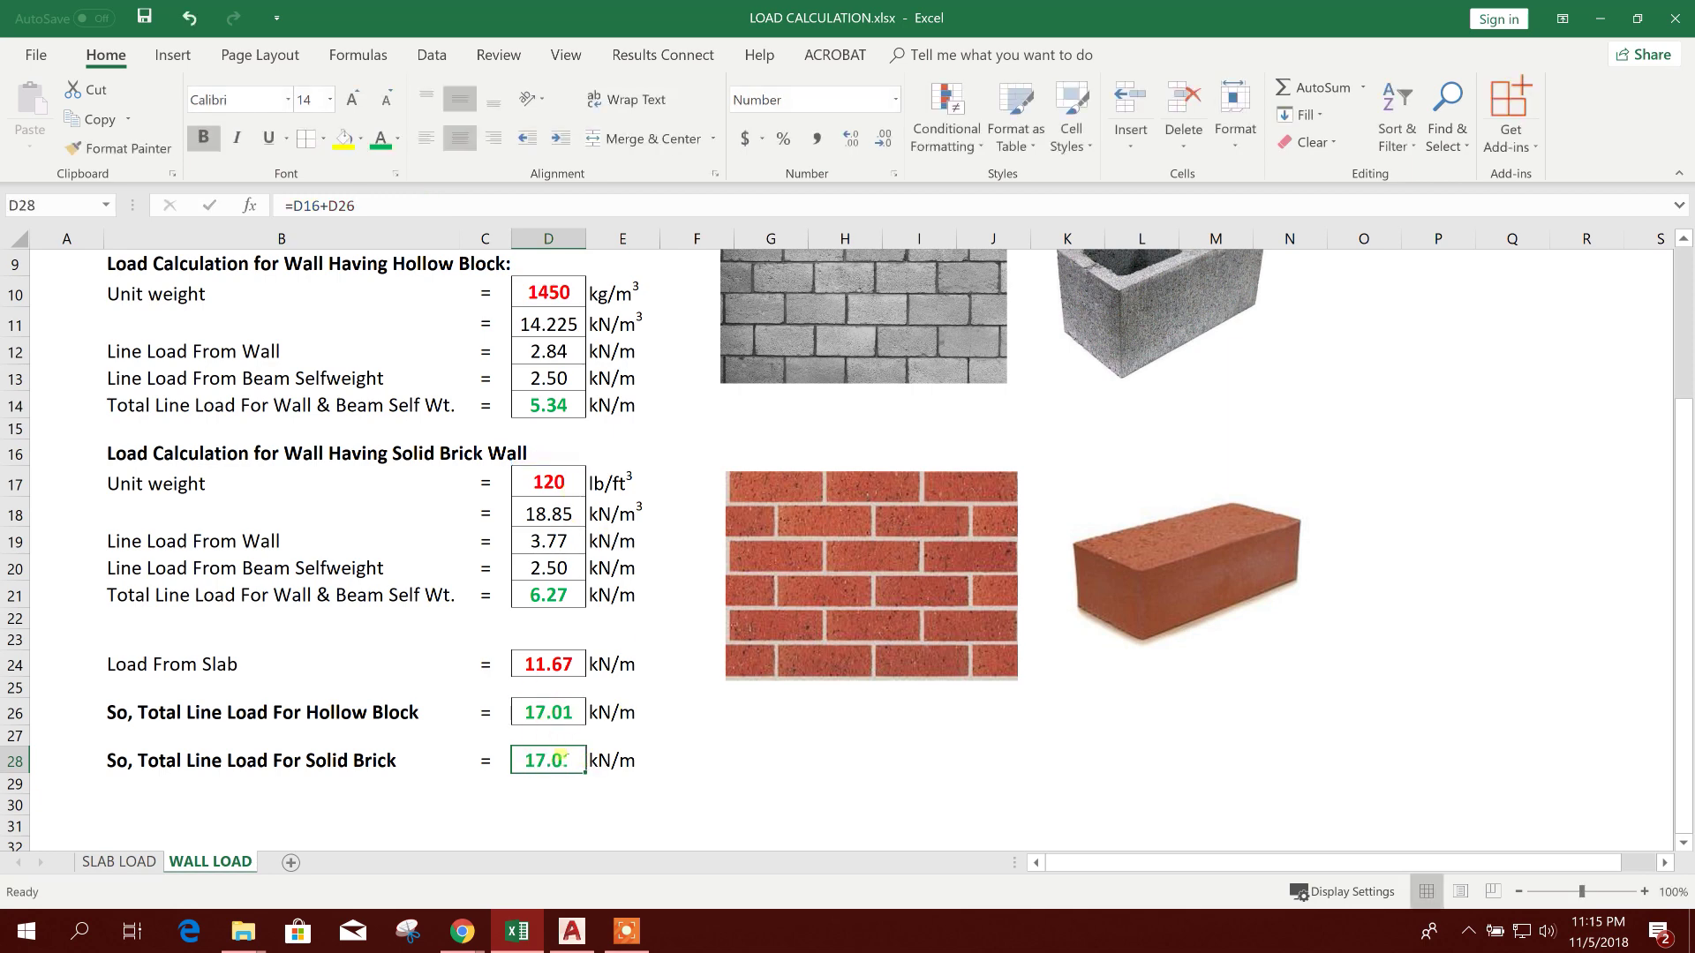
Enter =D24+D21 in D28 and compare it with the hollow block total D26.
type("=")
left_click(555, 673)
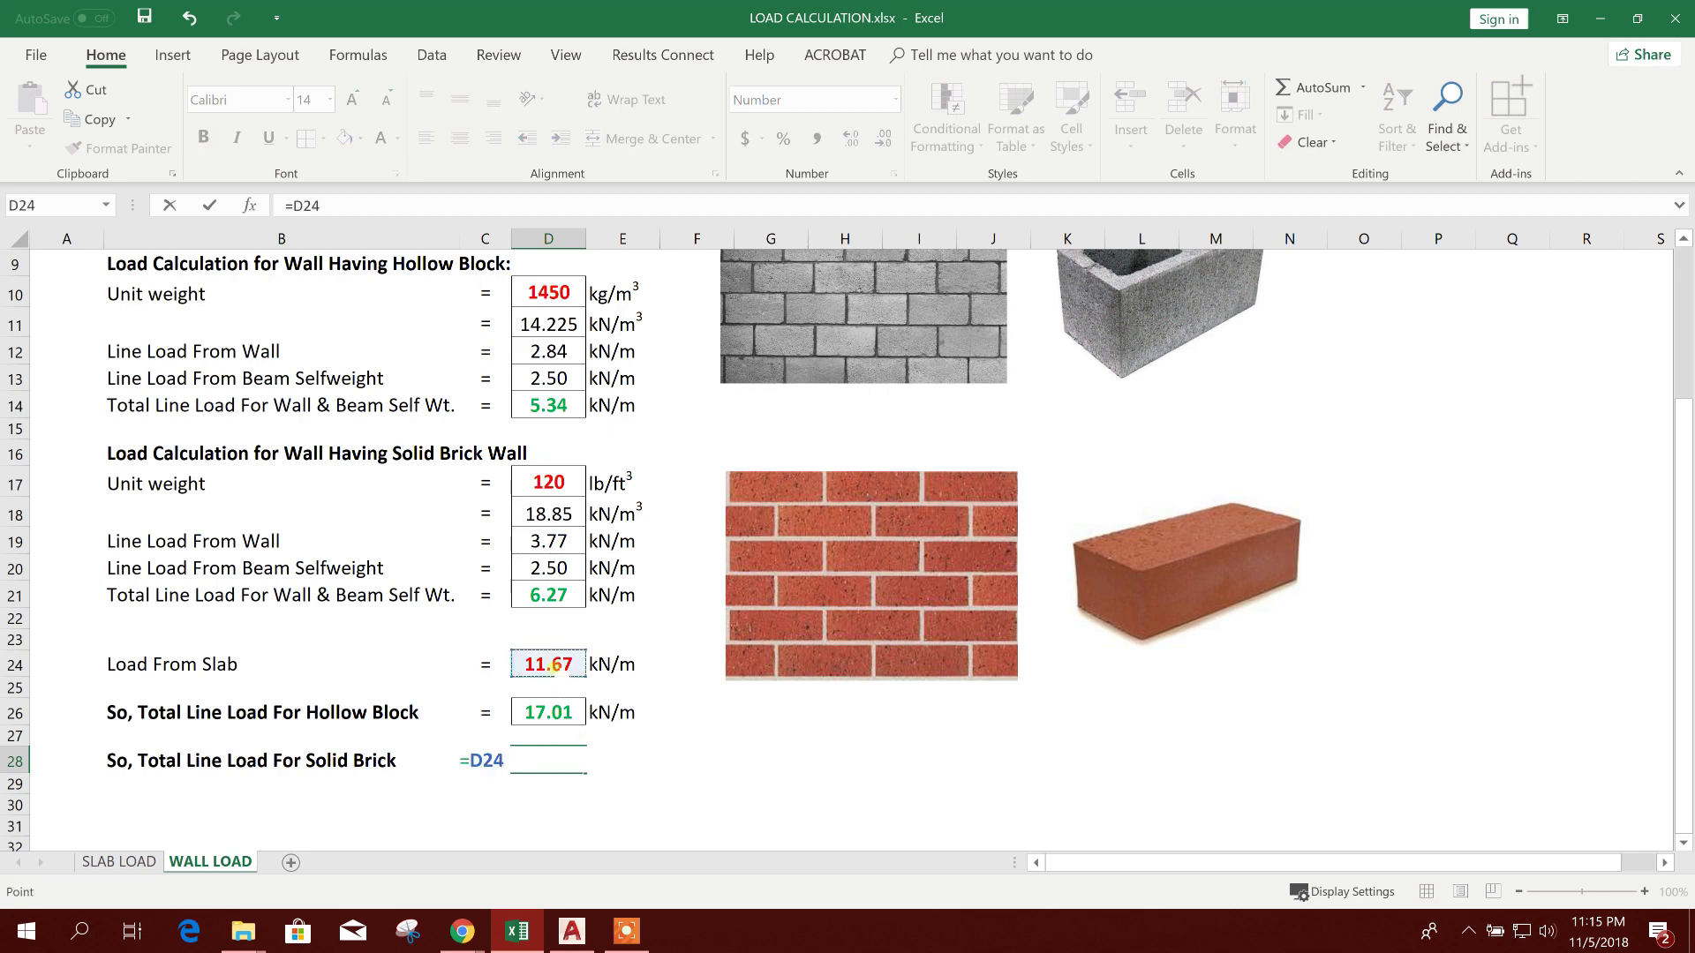
type("+")
left_click(565, 598)
key("Return")
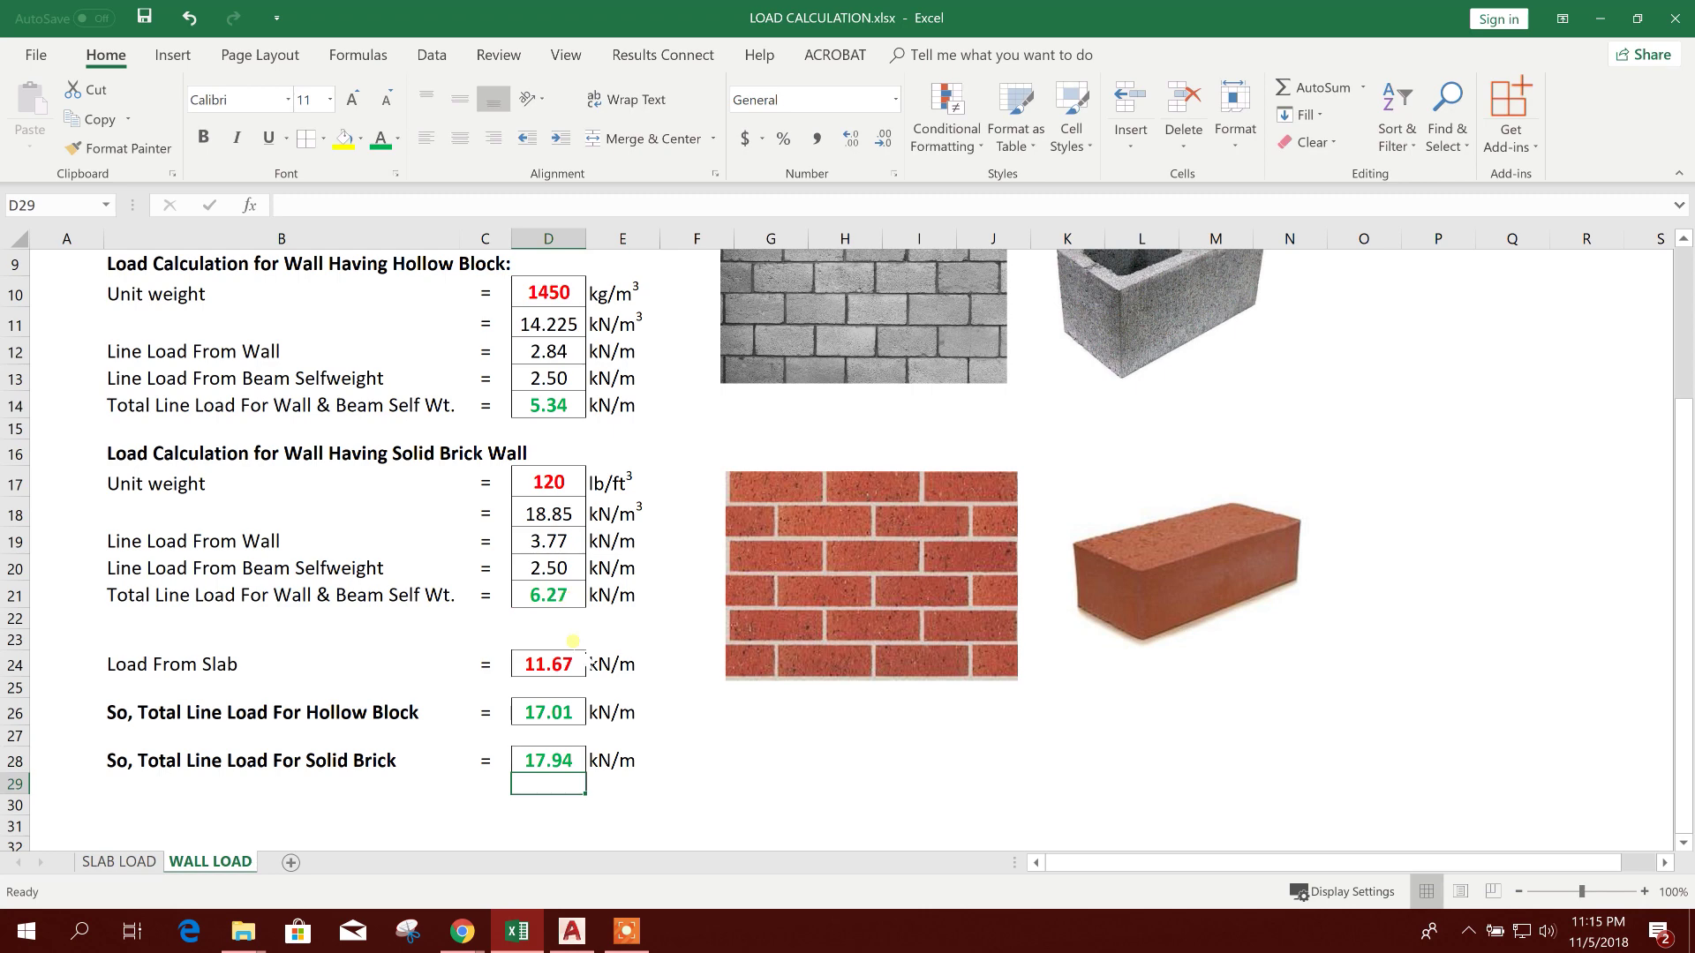
left_click(749, 762)
left_click(550, 711)
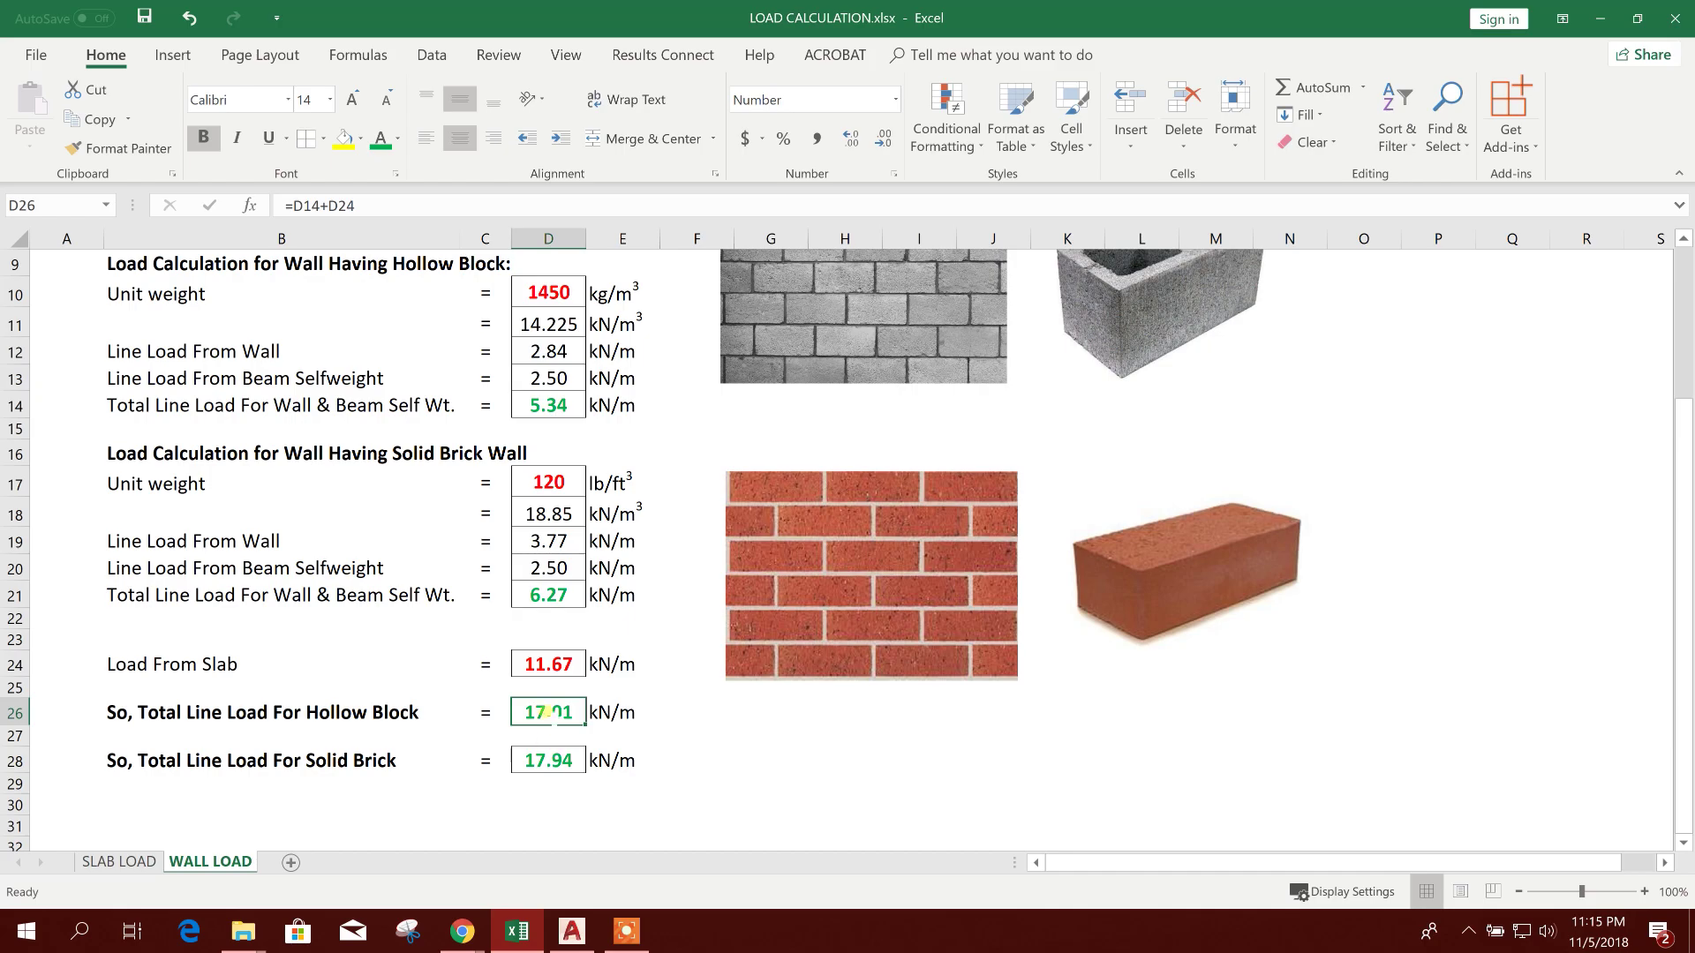
In AutoCAD, open the lower-left bay's 11.67 load label and delete its .67 digits.
left_click(574, 931)
scroll(613, 677, "down", 4)
middle_click_drag(690, 682, 764, 710)
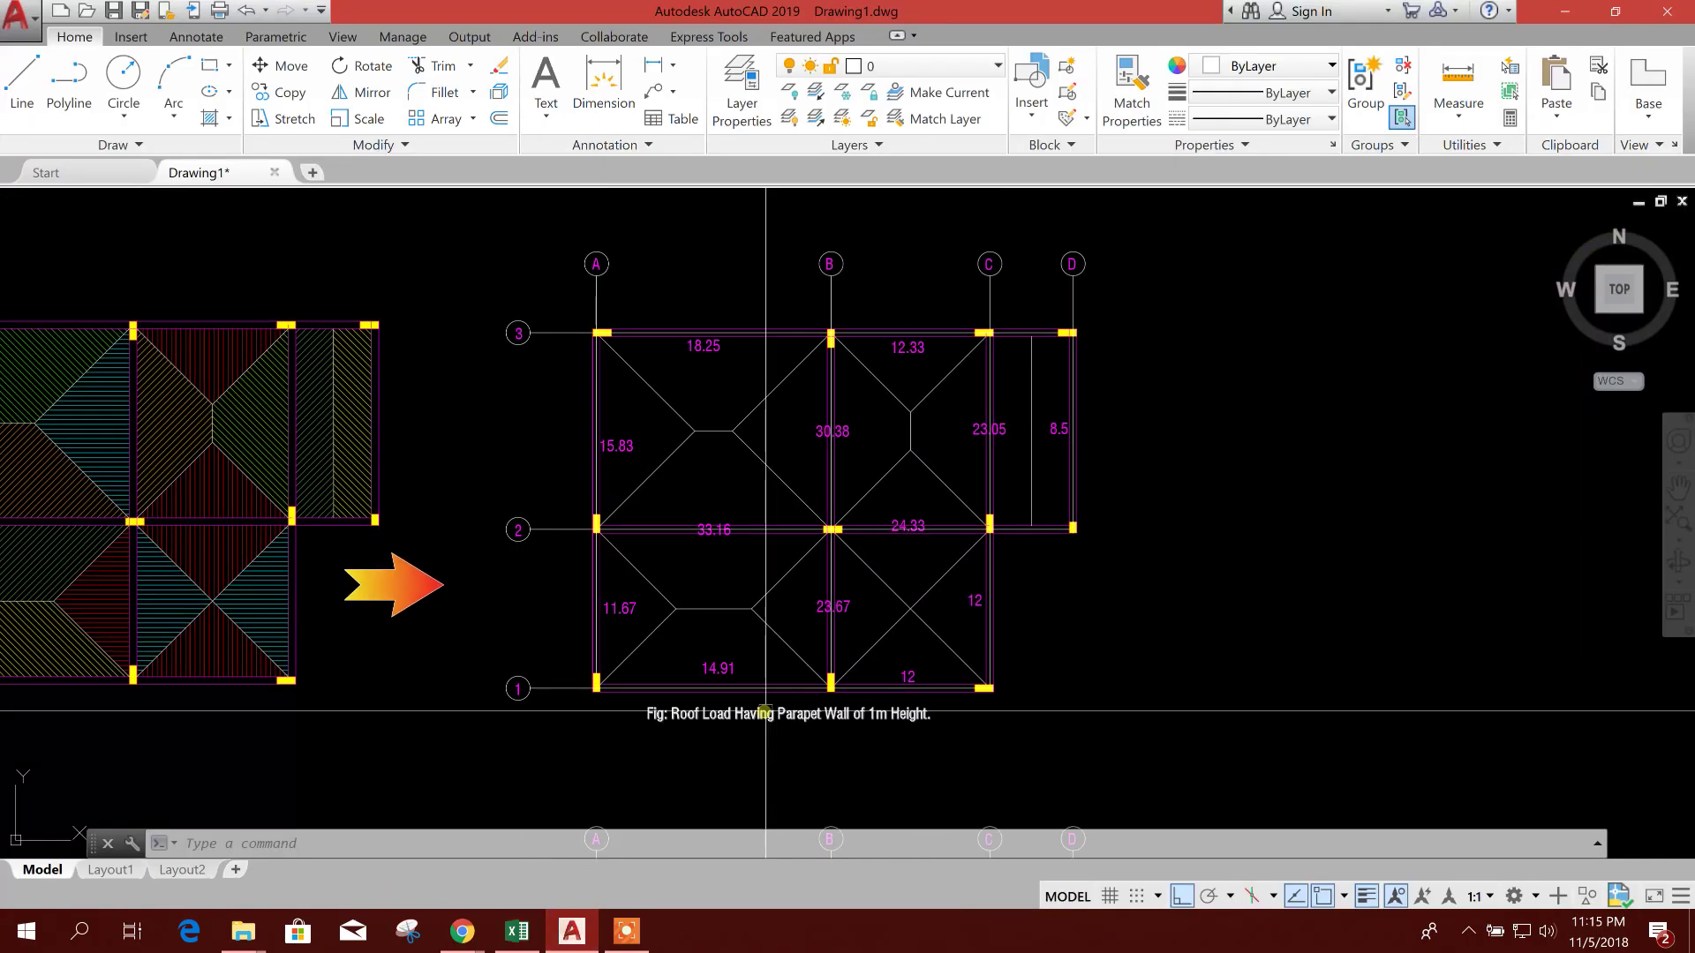
middle_click_drag(698, 758, 745, 742)
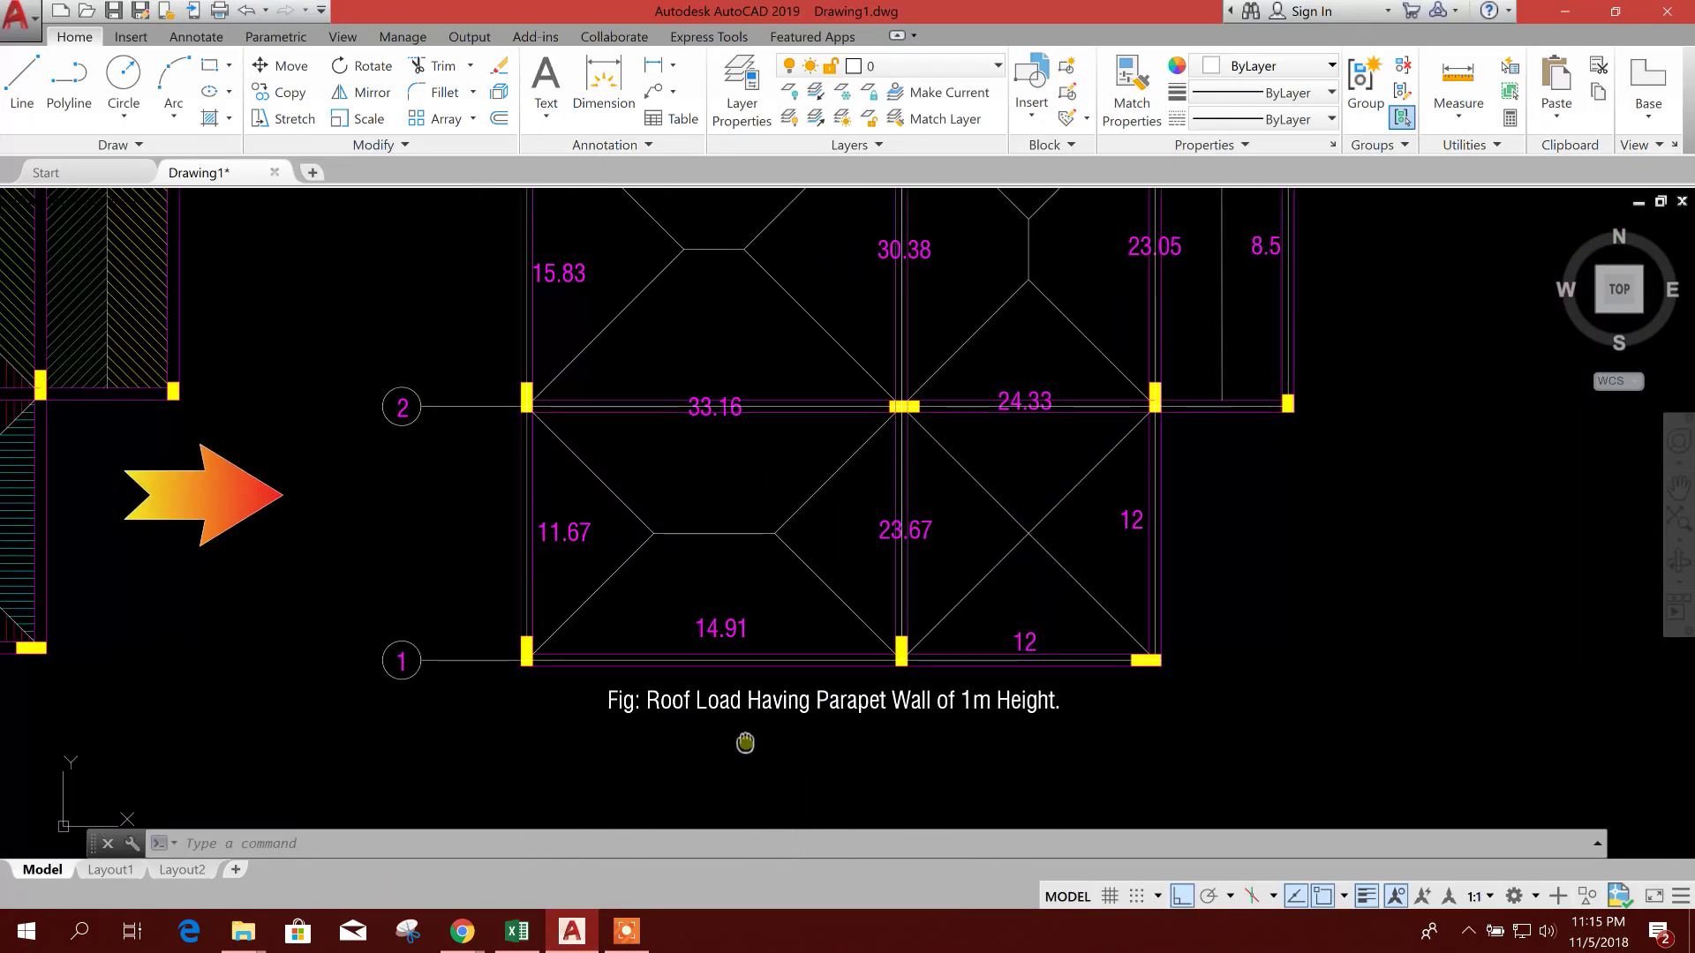
double_click(565, 532)
left_click_drag(566, 542, 598, 537)
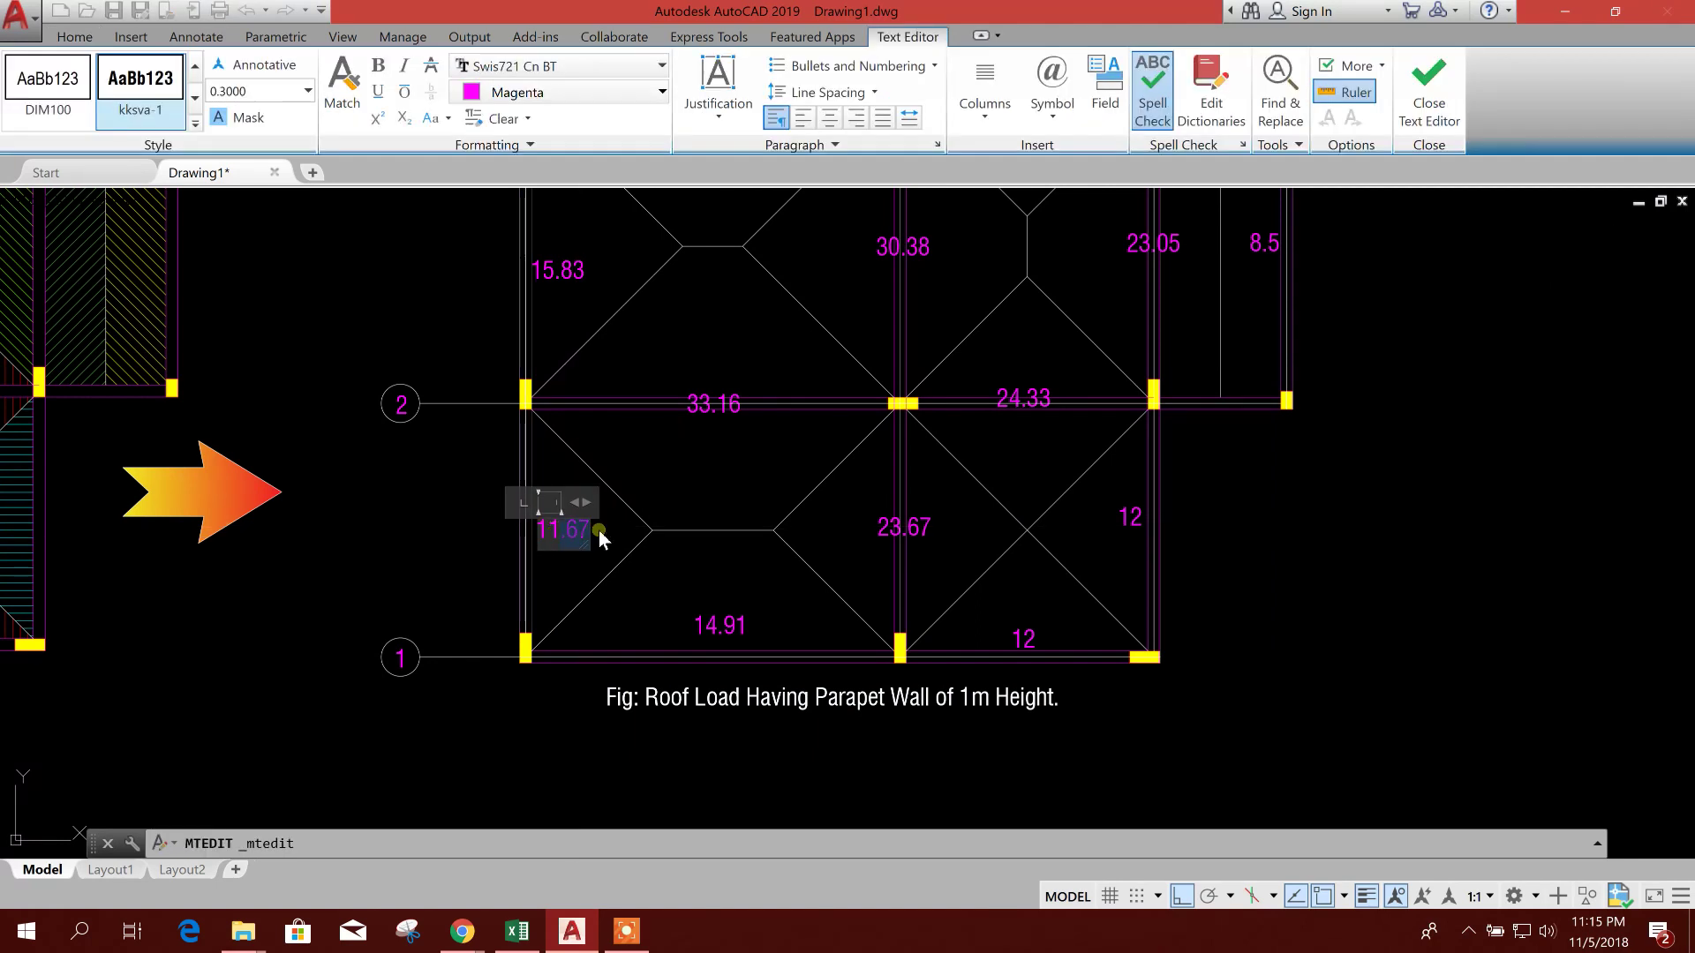
key("Delete")
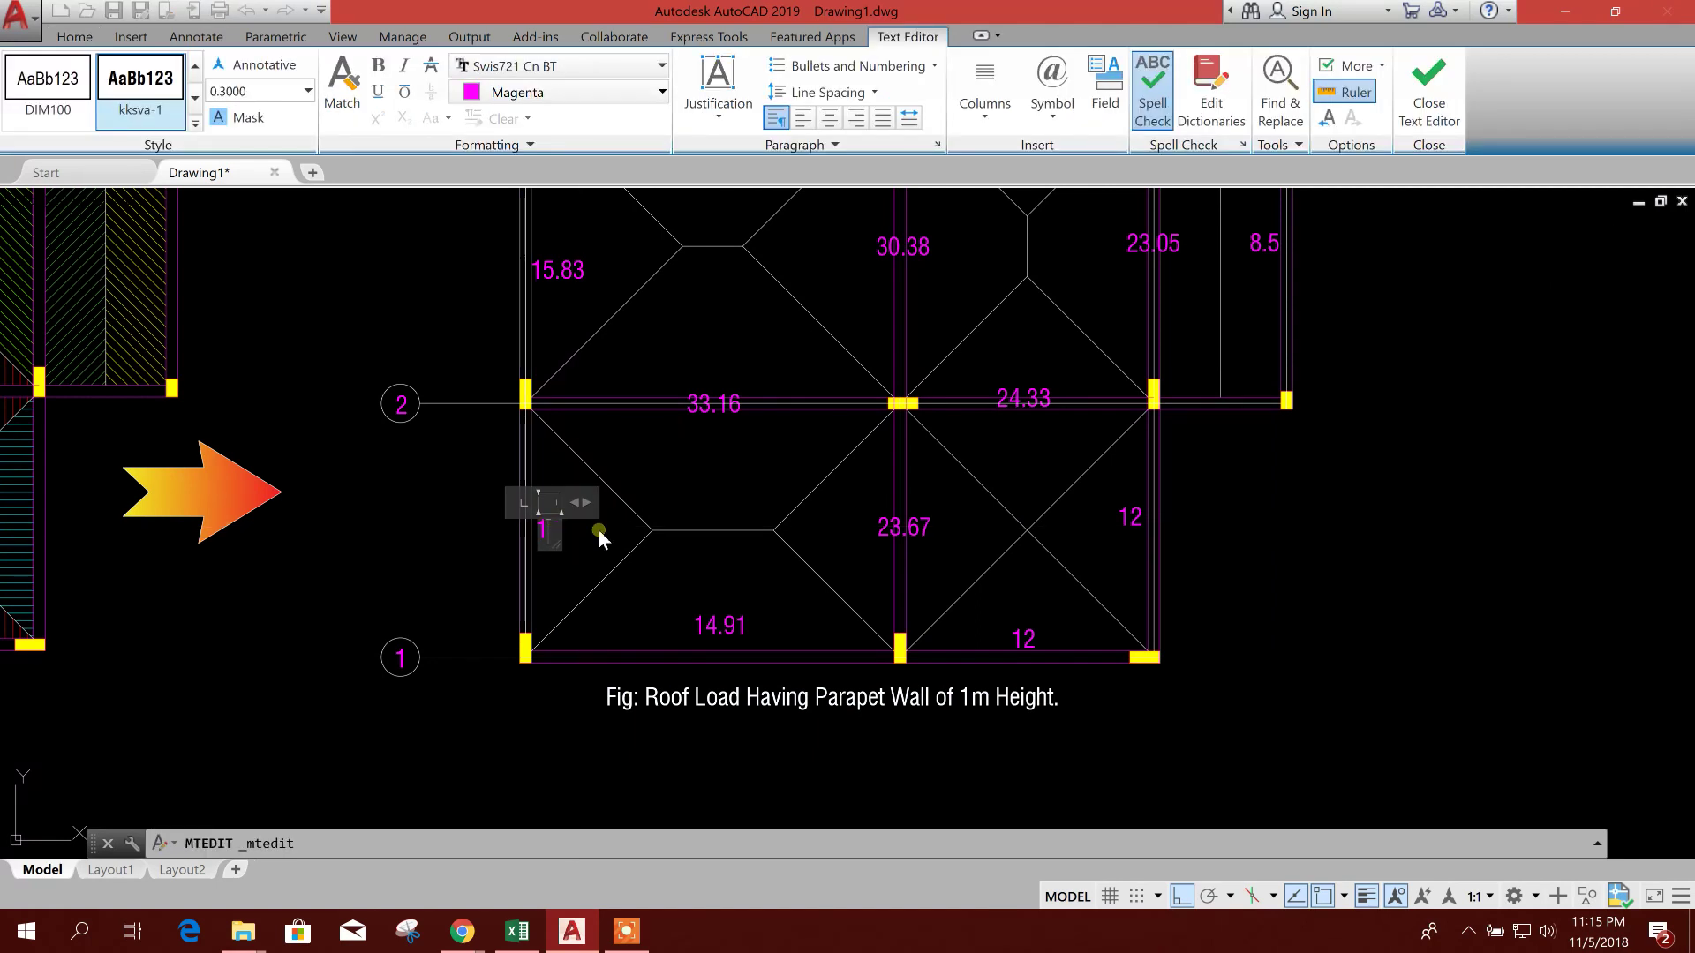
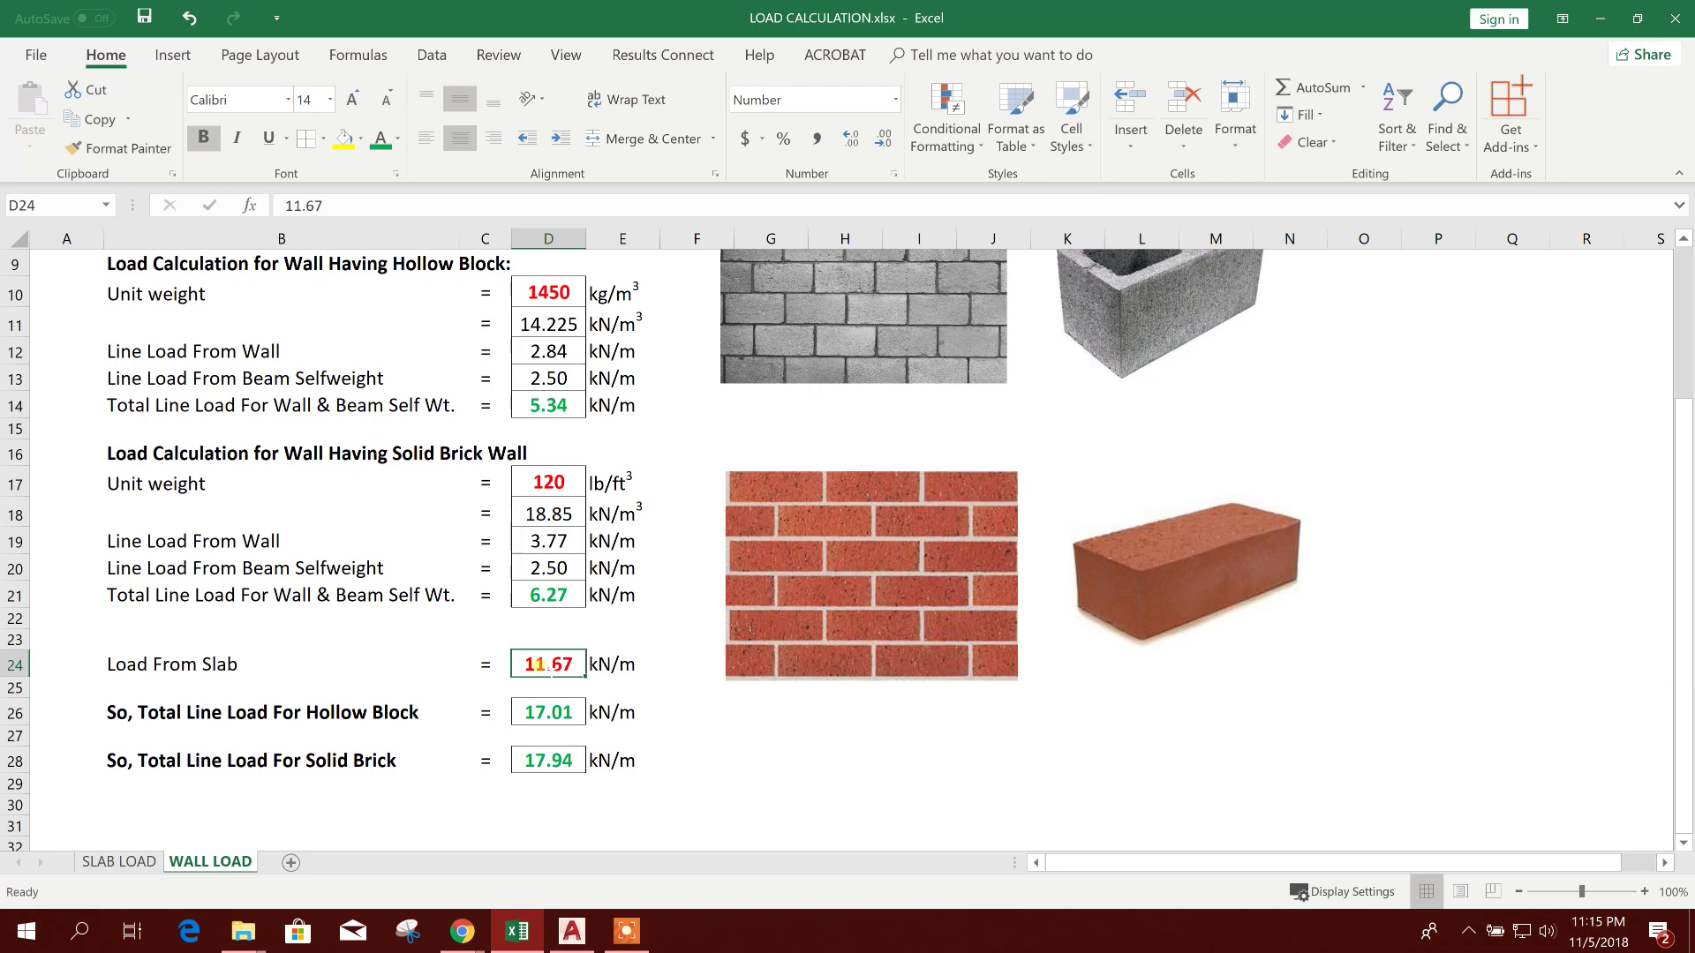
Confirm 14.91 kN/m as the Load From Slab and check the hollow block total in D26.
key("Return")
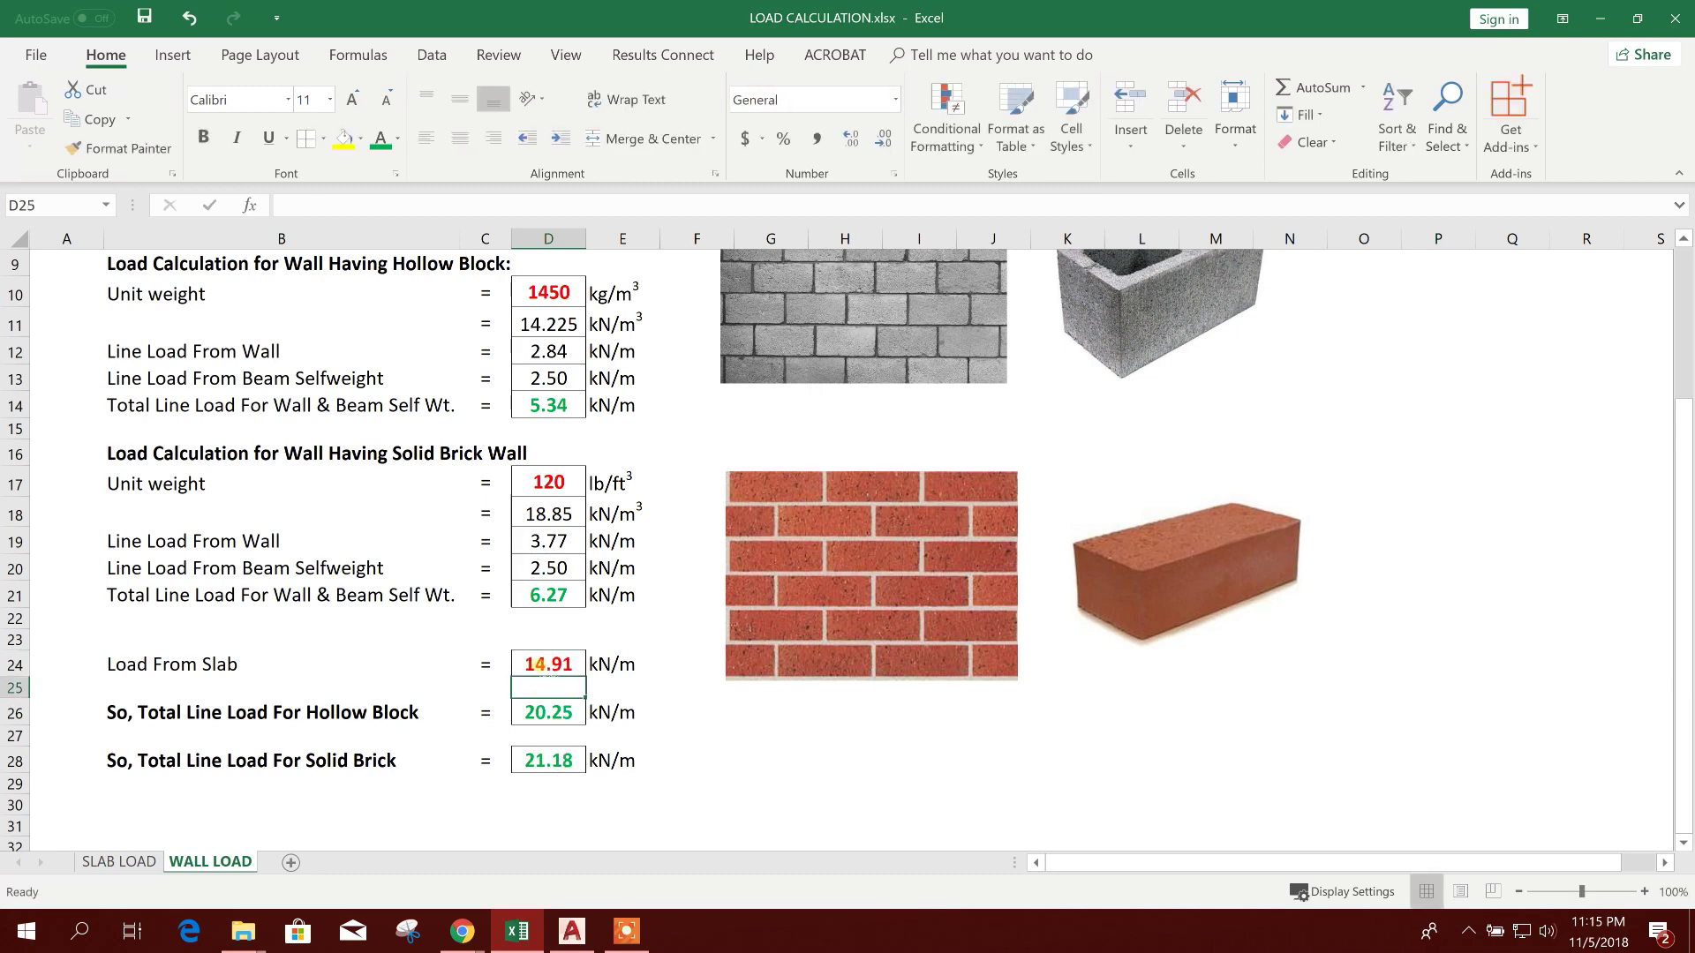
left_click(533, 711)
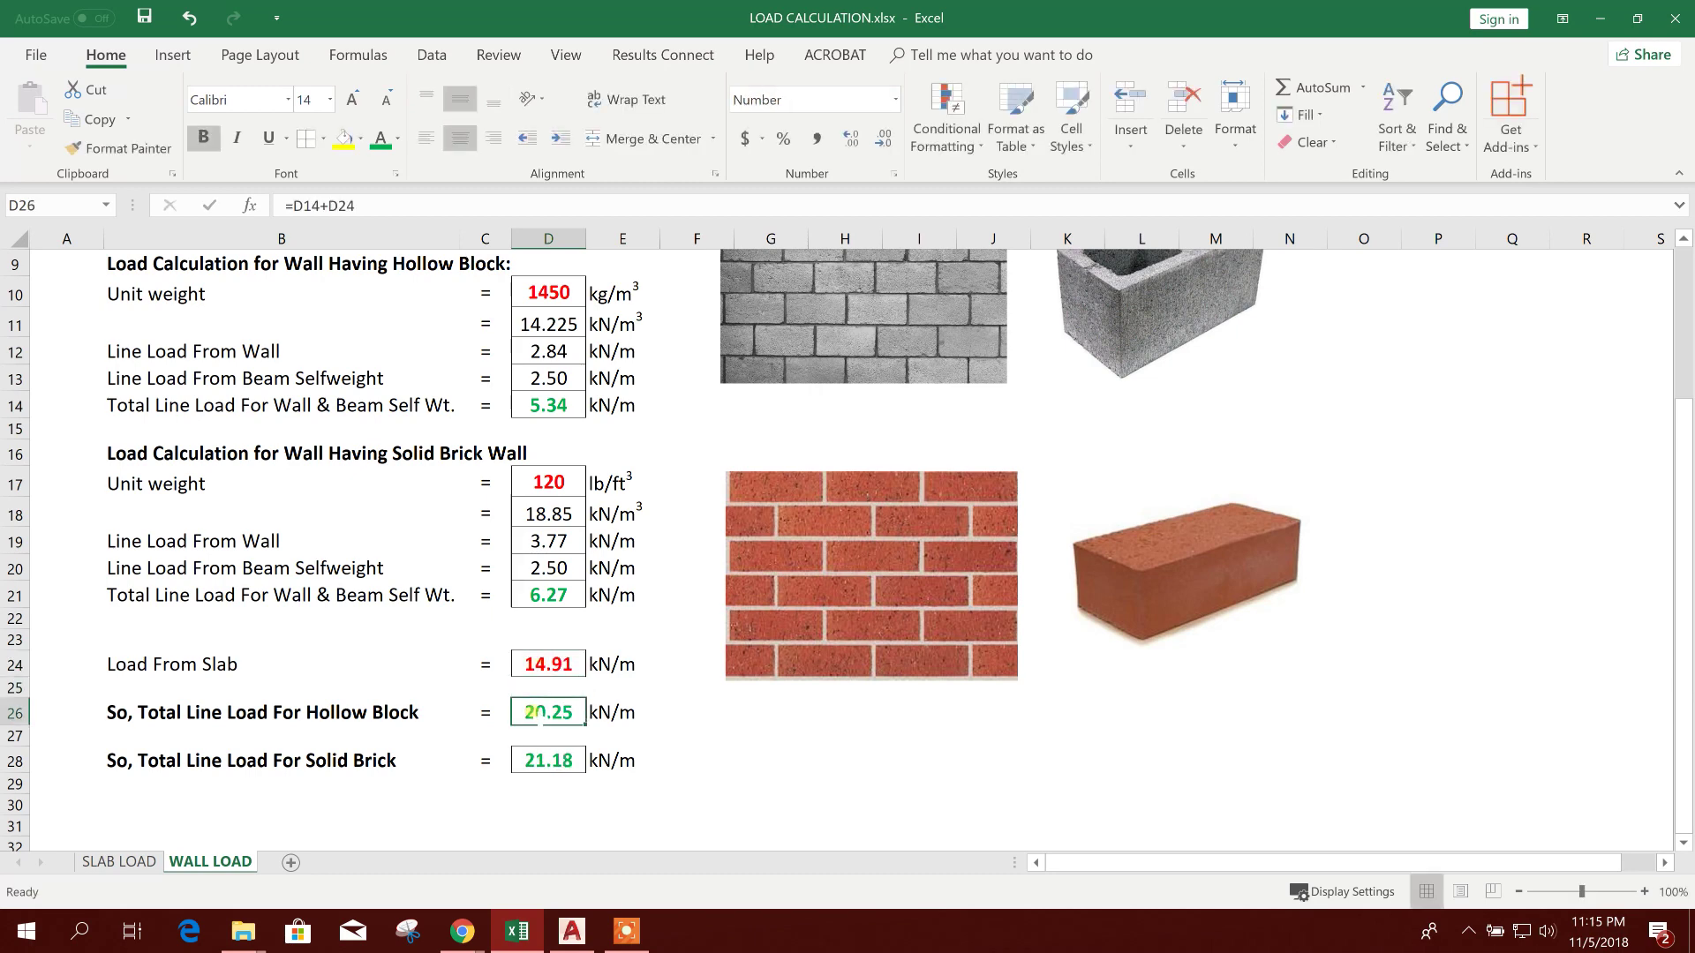
left_click(572, 932)
Change the left grid-1 beam label from 14.91 to 20.25.
double_click(706, 725)
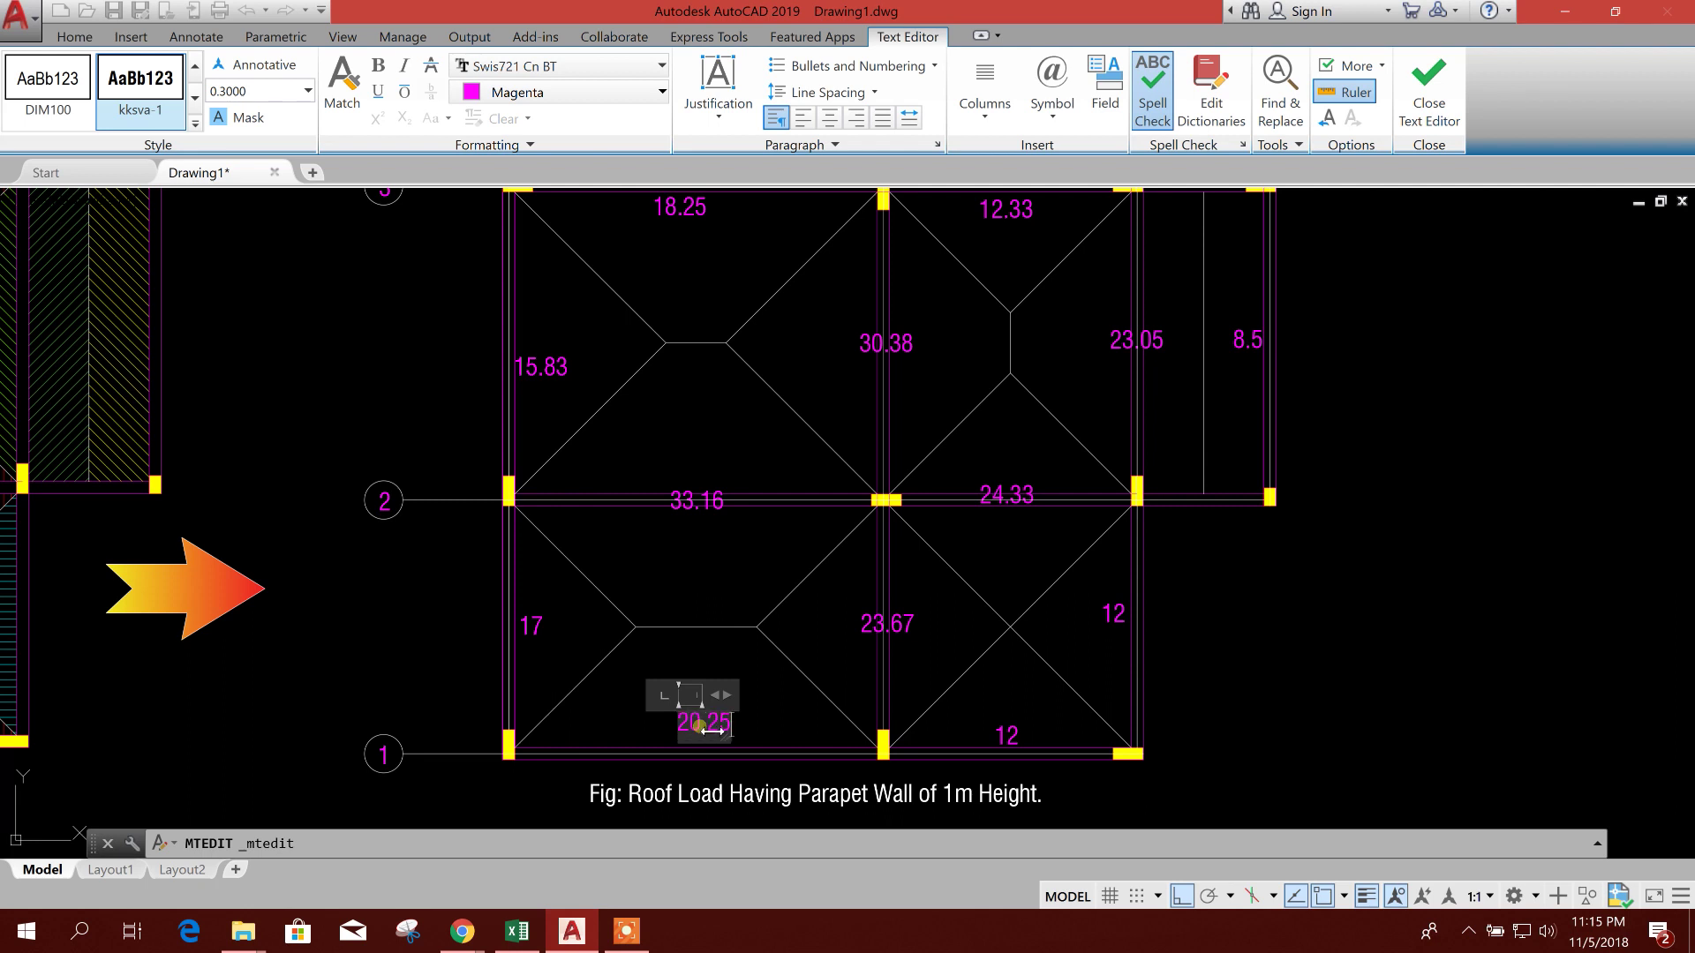
left_click(762, 694)
middle_click_drag(731, 694, 715, 624)
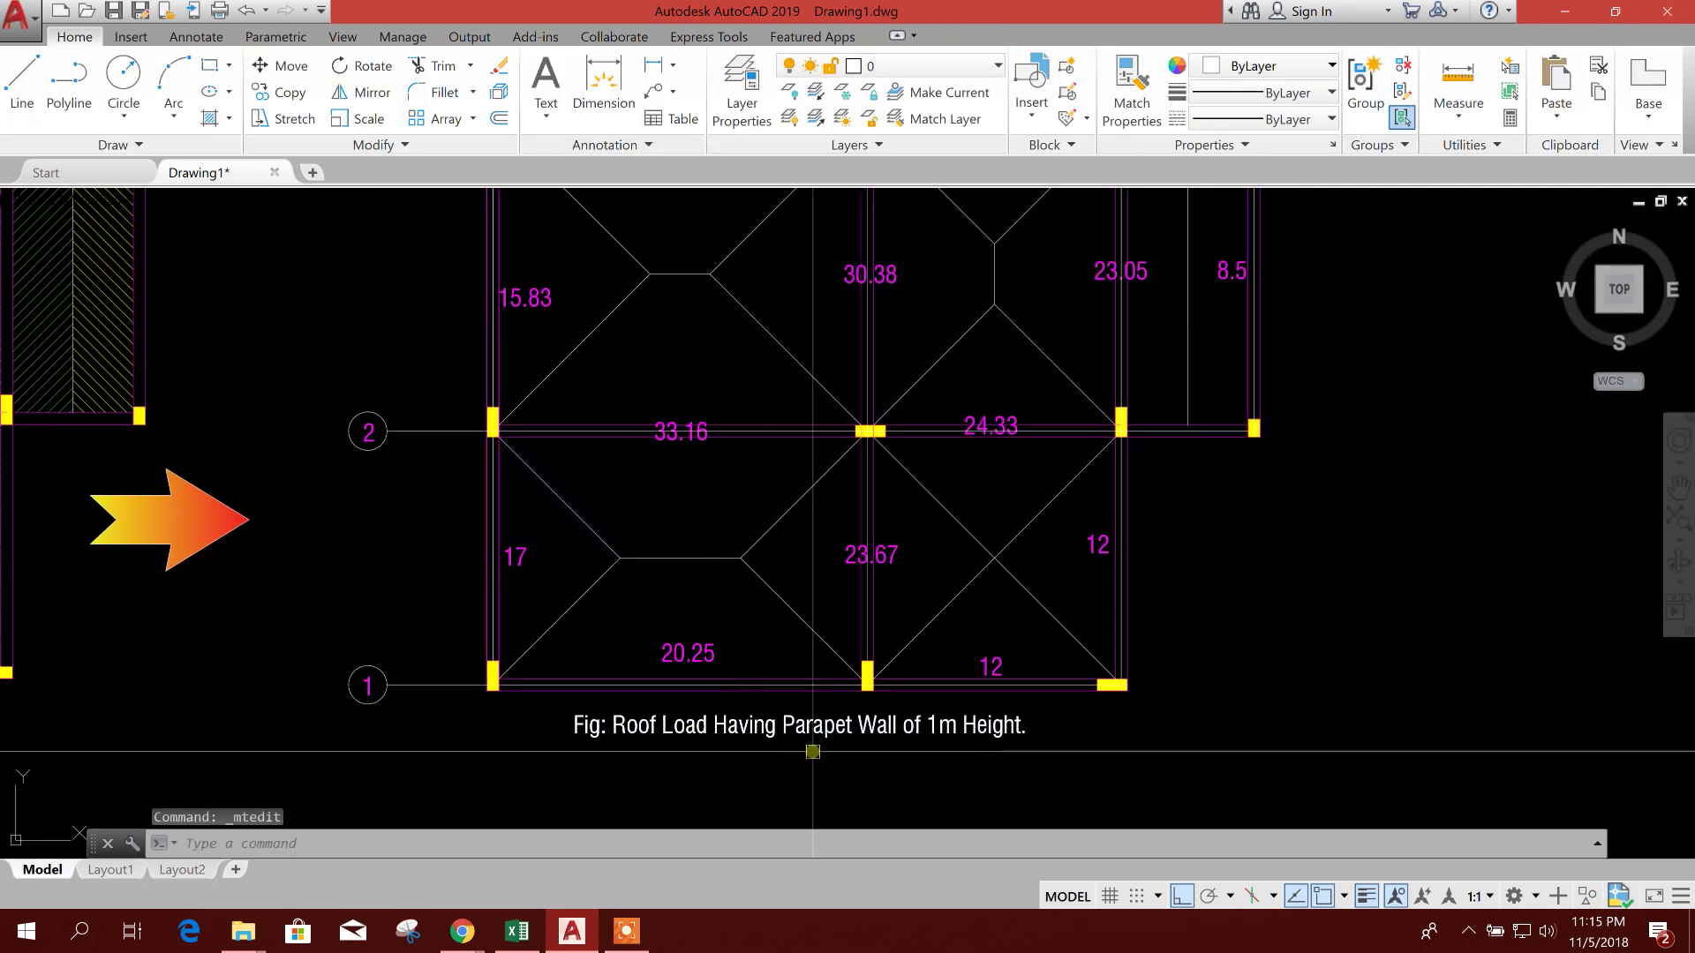
middle_click_drag(862, 662, 853, 654)
Set the Excel Load From Slab in D24 to 12 kN/m.
left_click(517, 932)
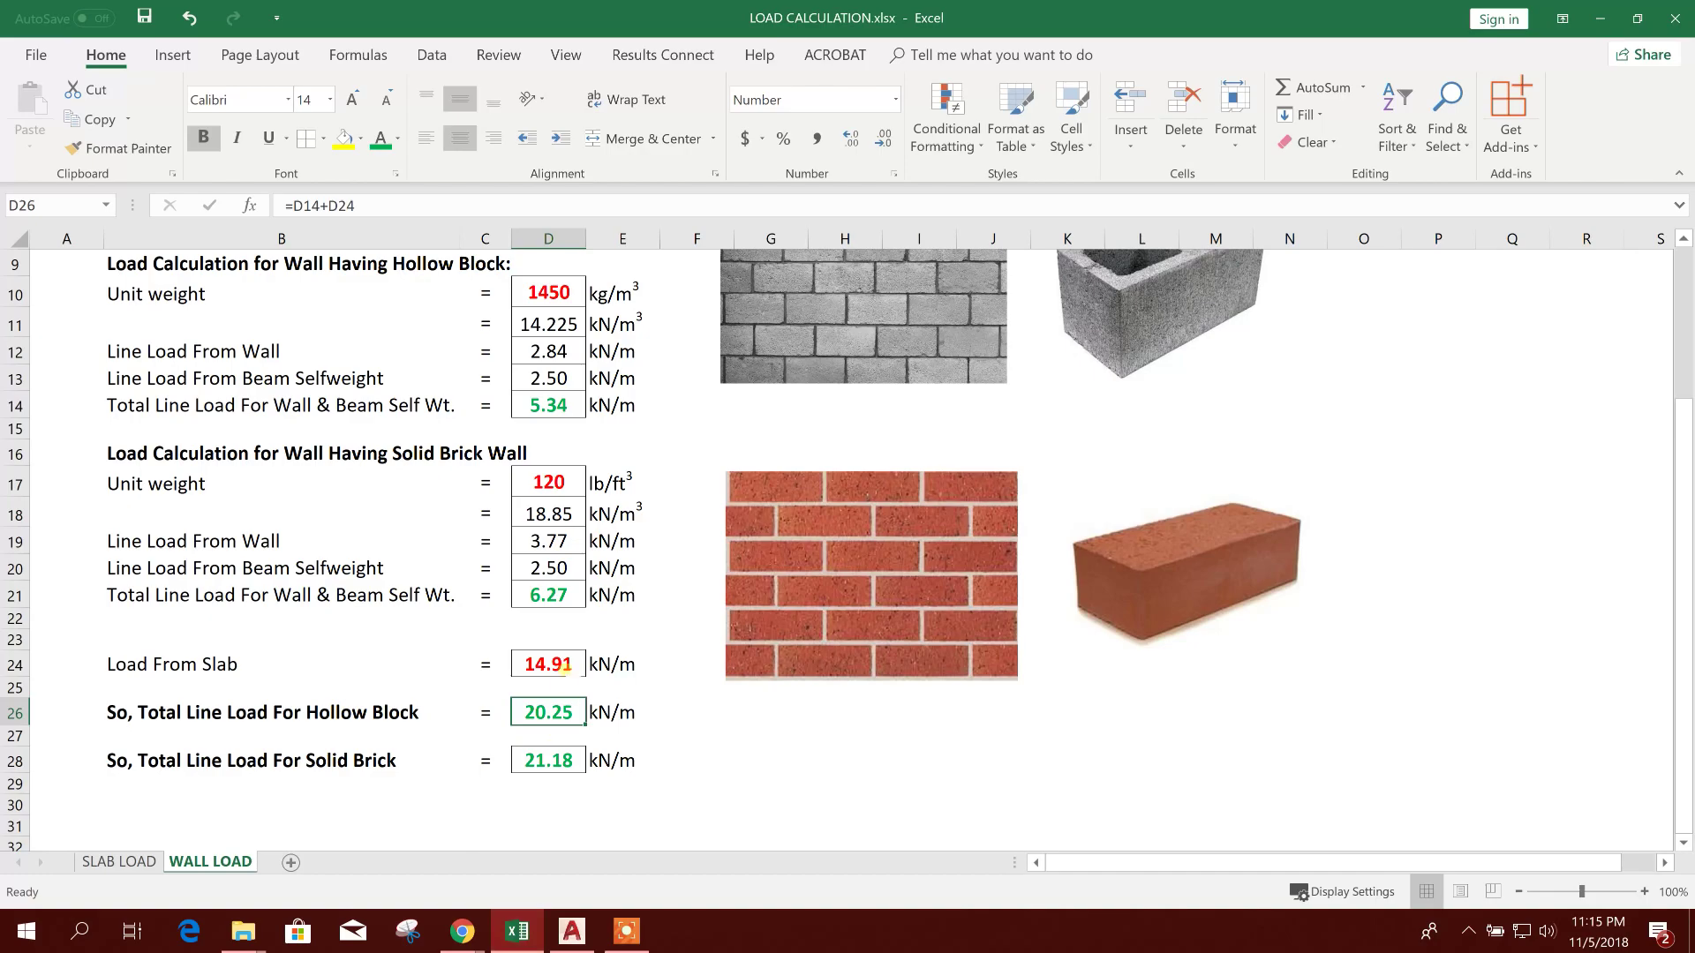
left_click(598, 933)
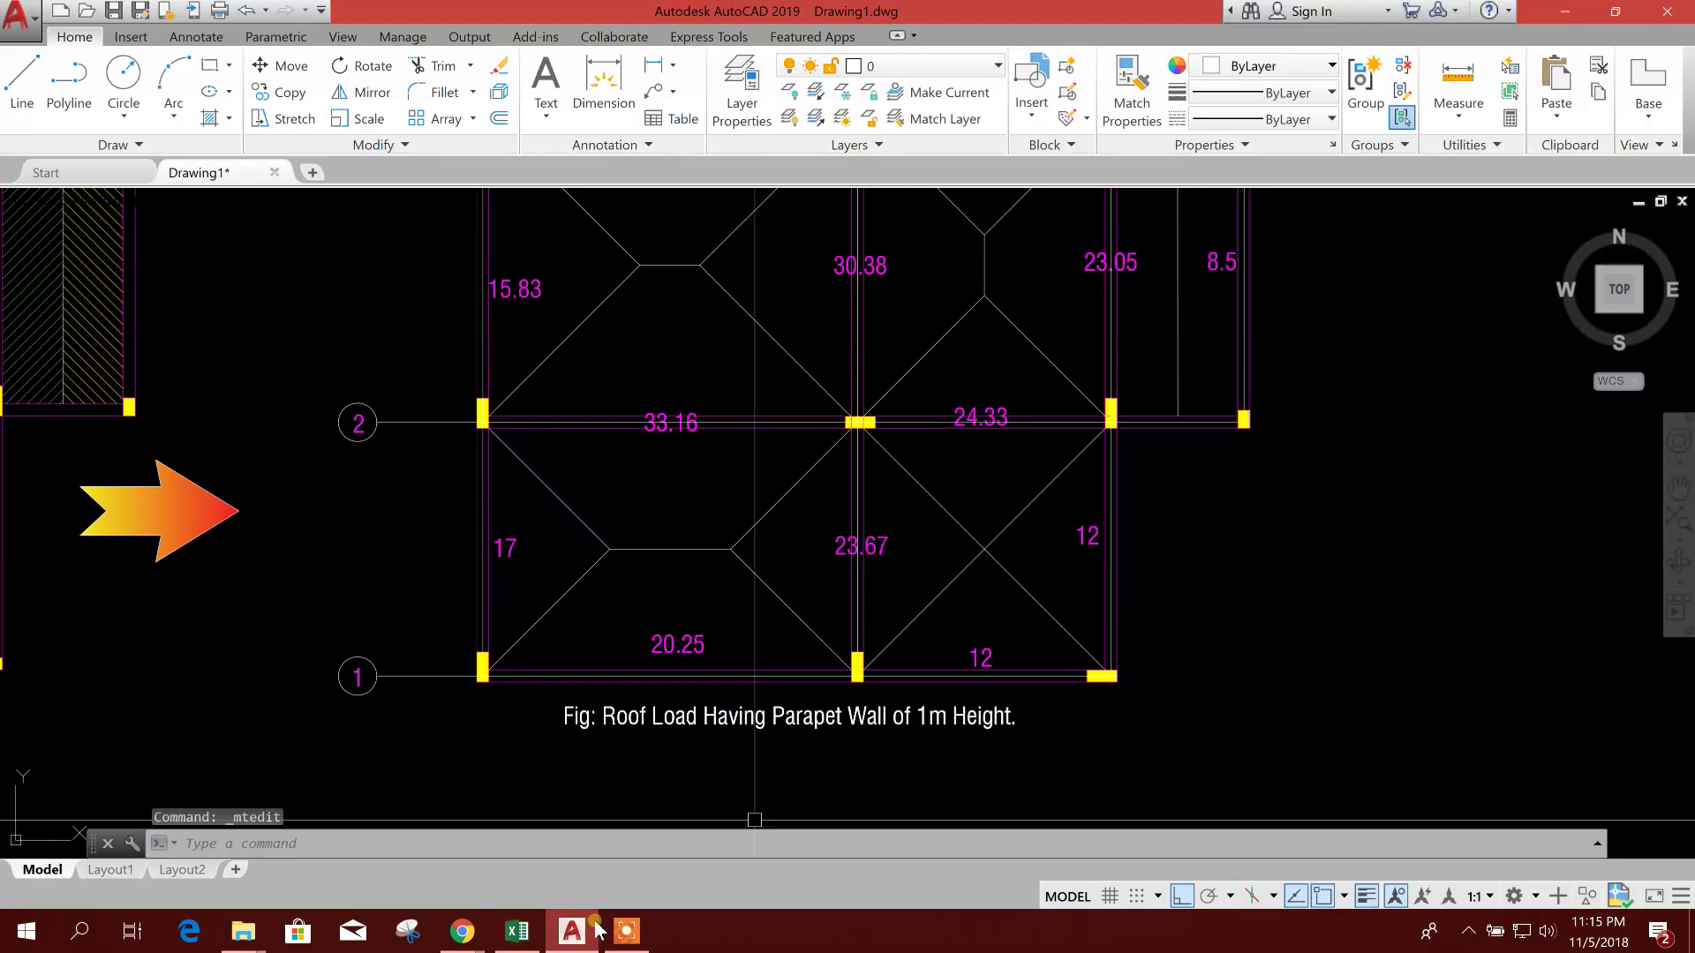
left_click(573, 938)
left_click(565, 671)
type("121")
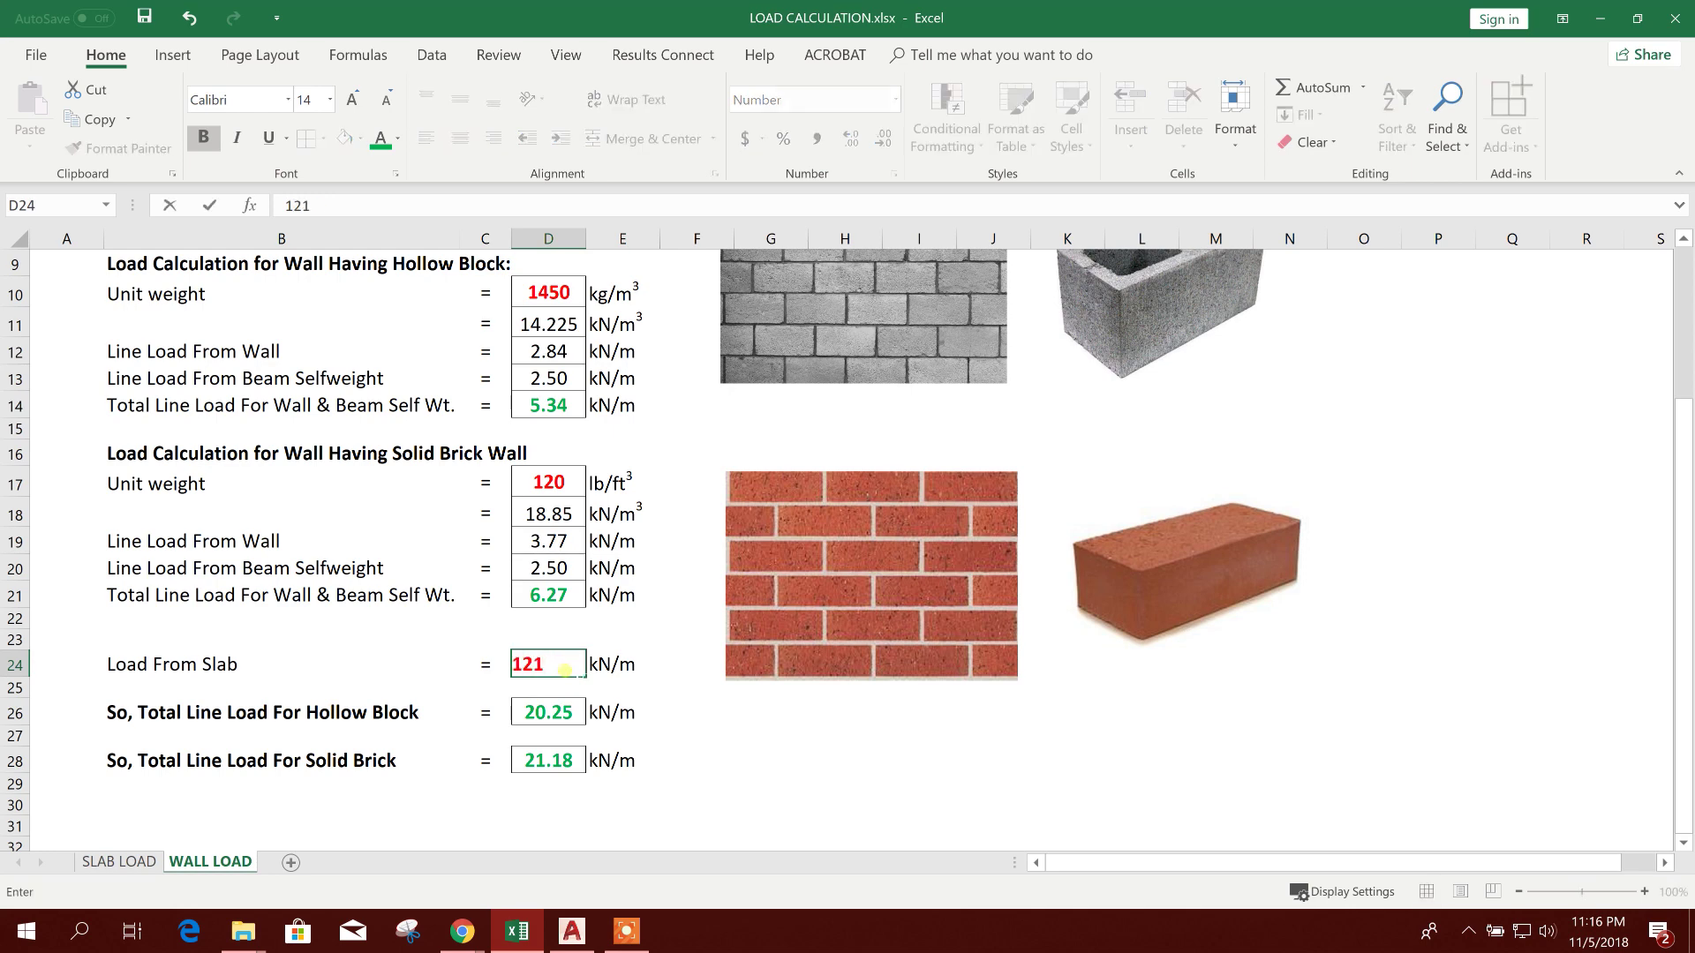
key("Return")
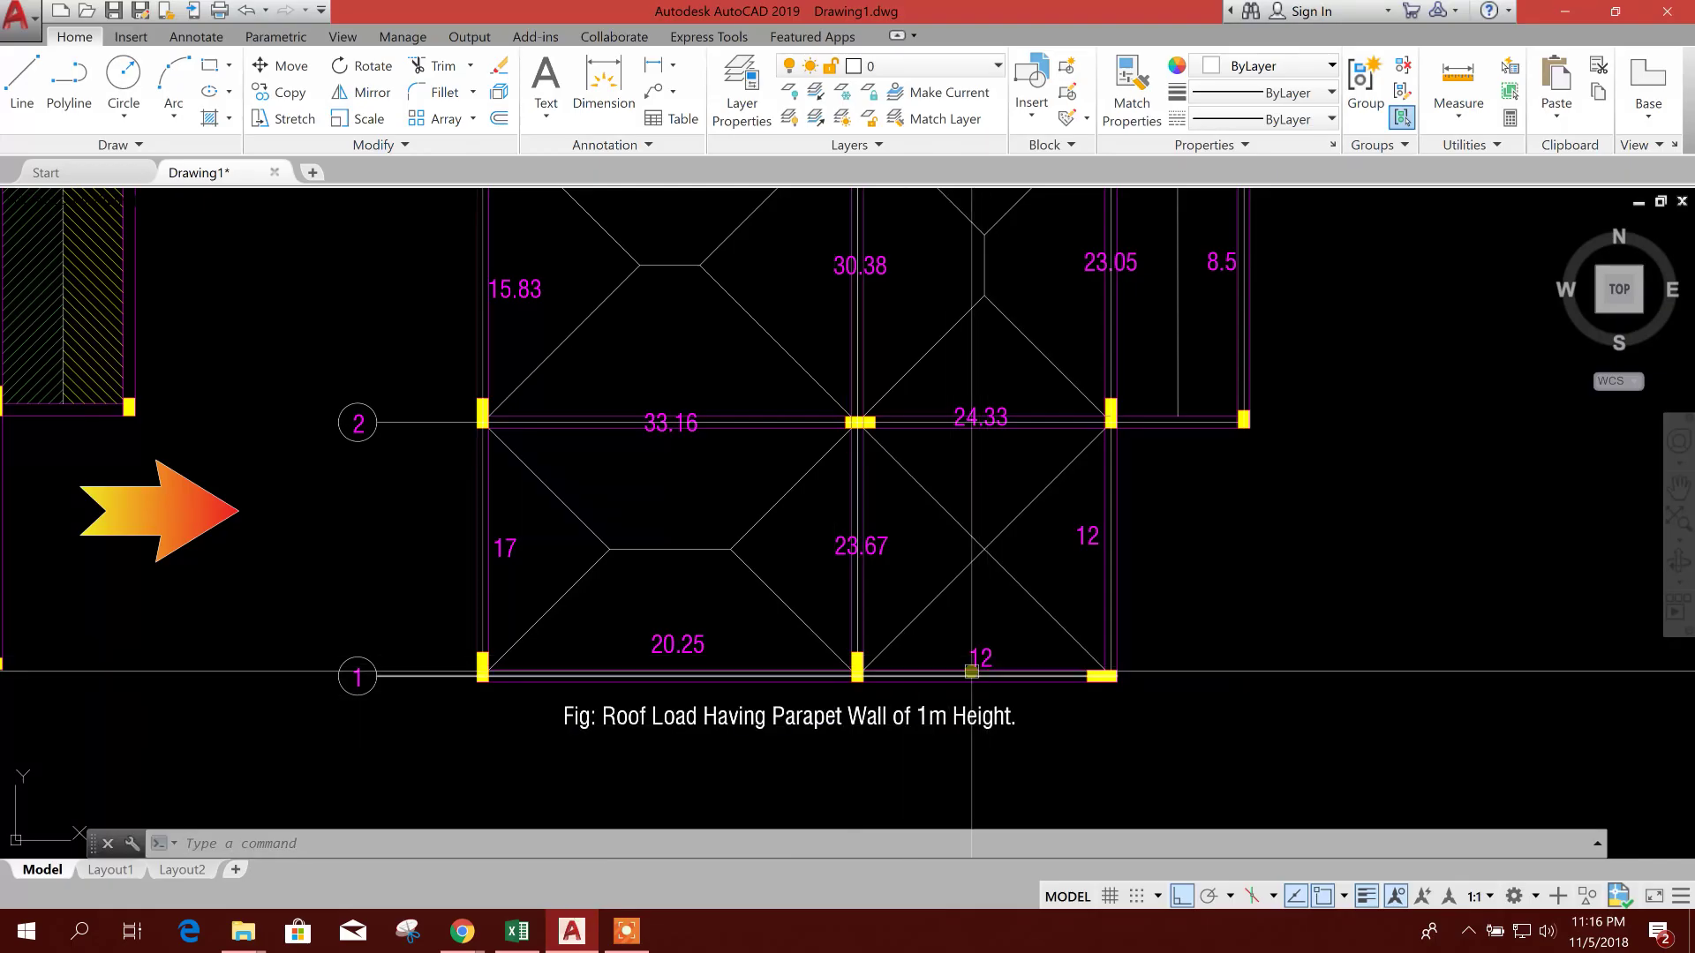
Change the right grid-1 beam label from 12 to 17.35.
double_click(980, 657)
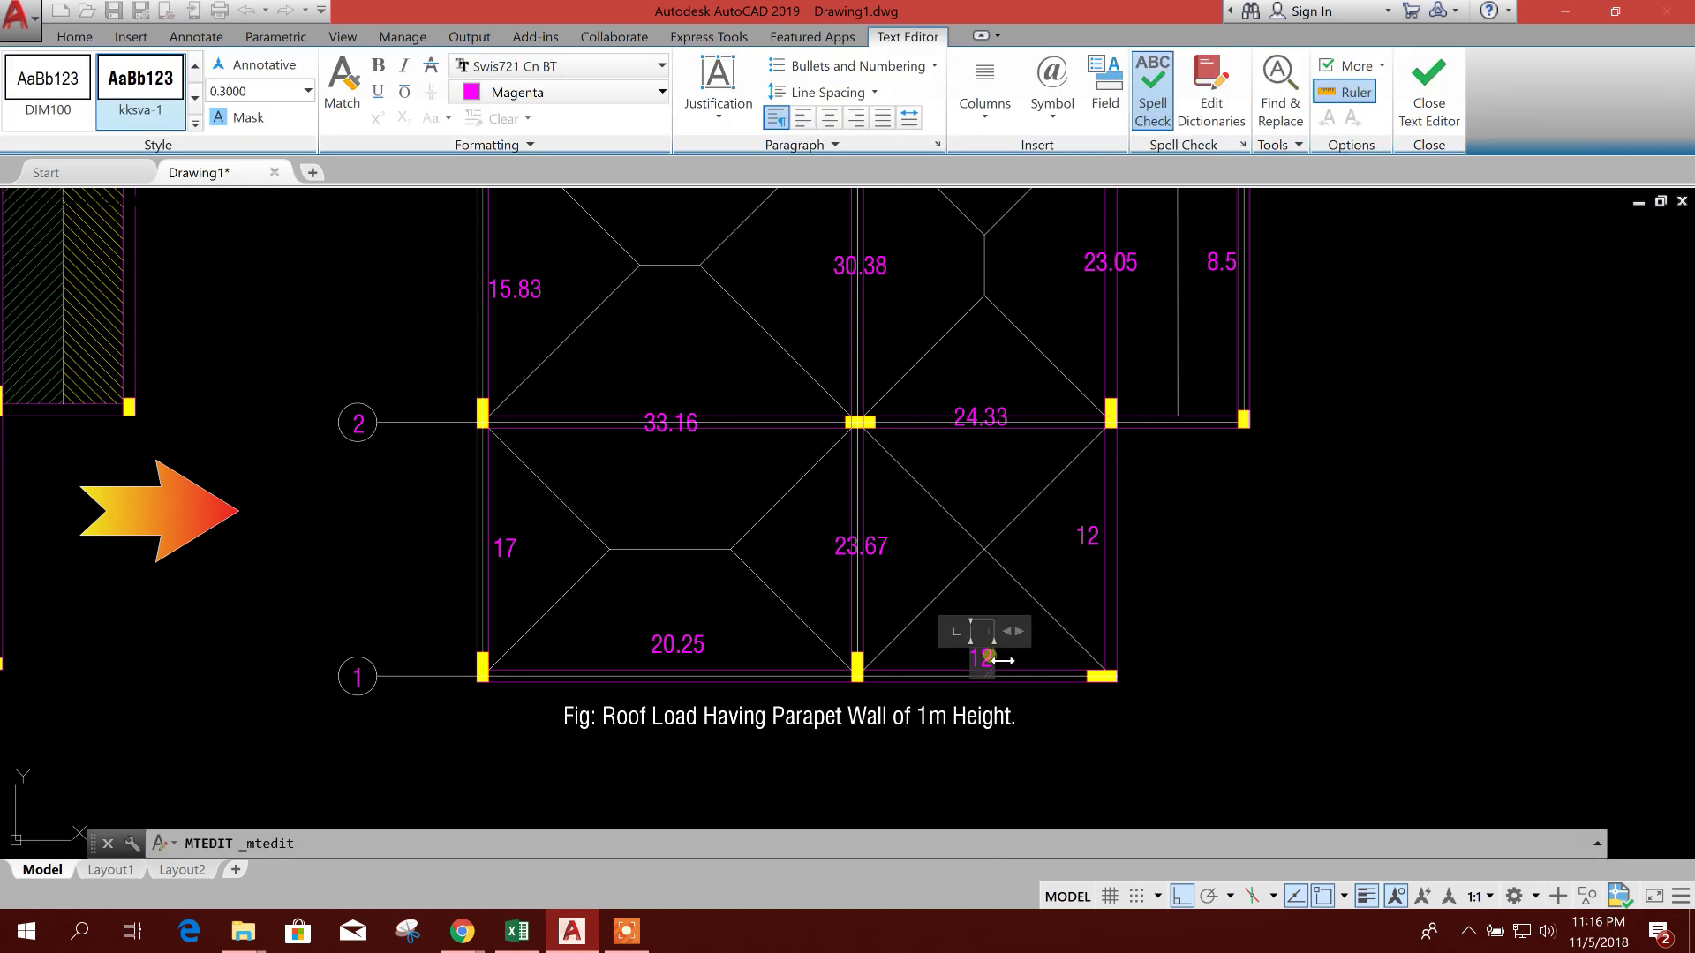
type("17")
type(".34")
left_click(1138, 640)
middle_click_drag(1142, 642, 989, 667)
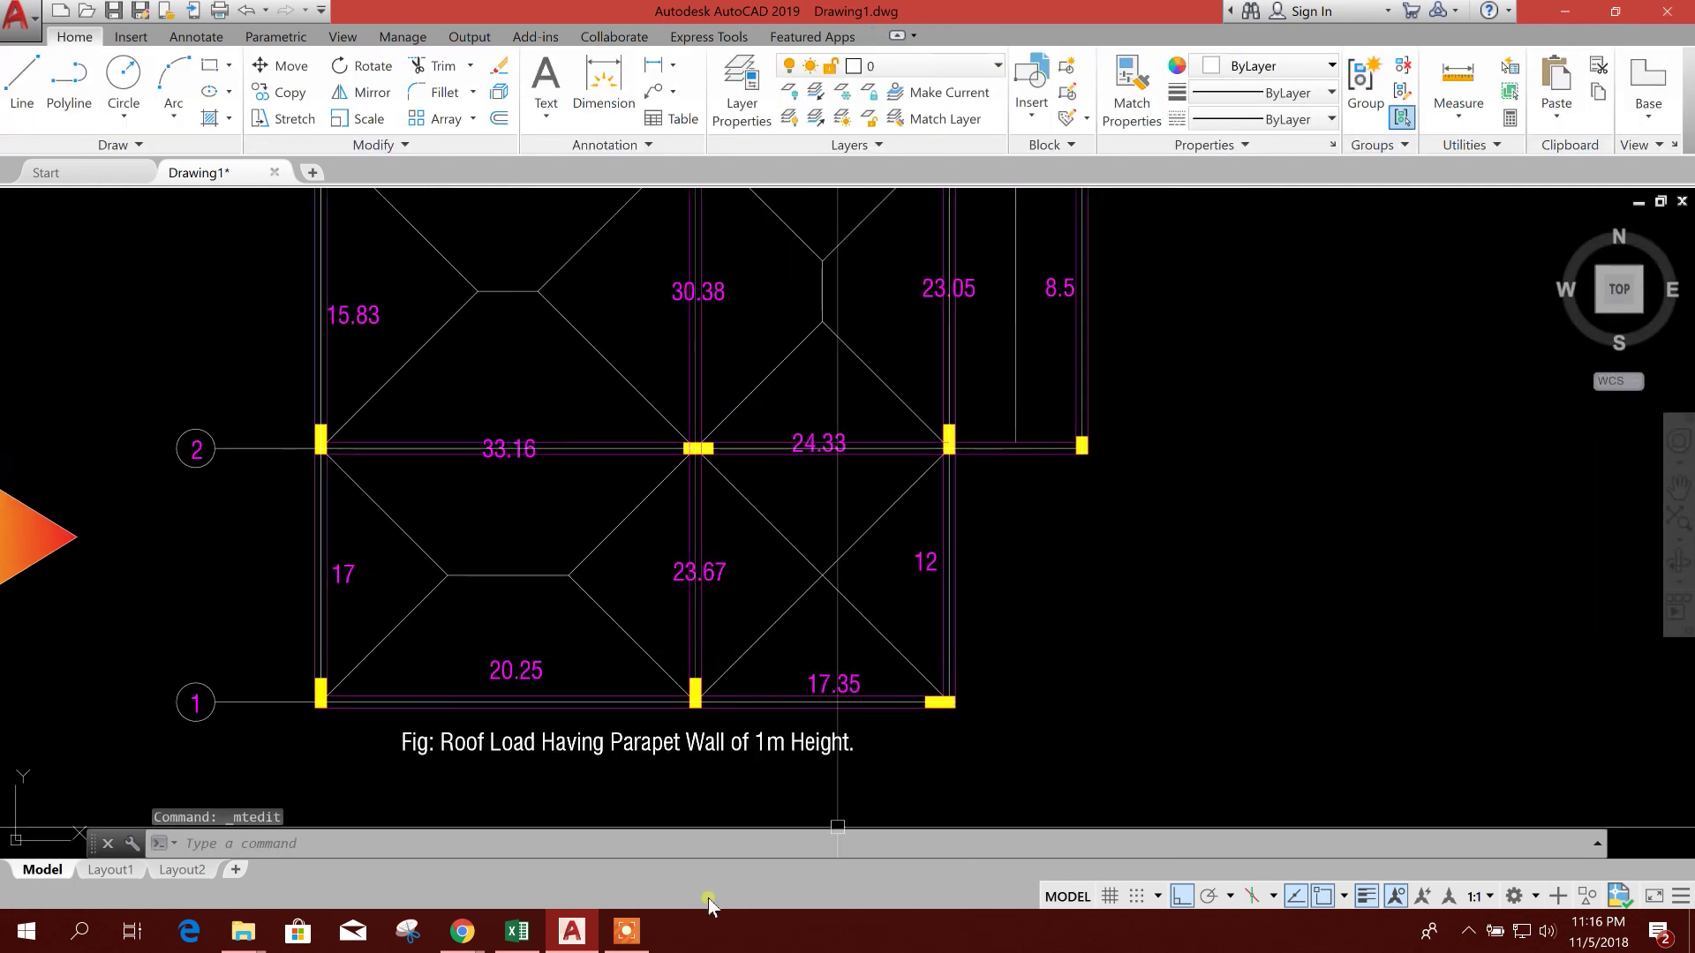
left_click(519, 932)
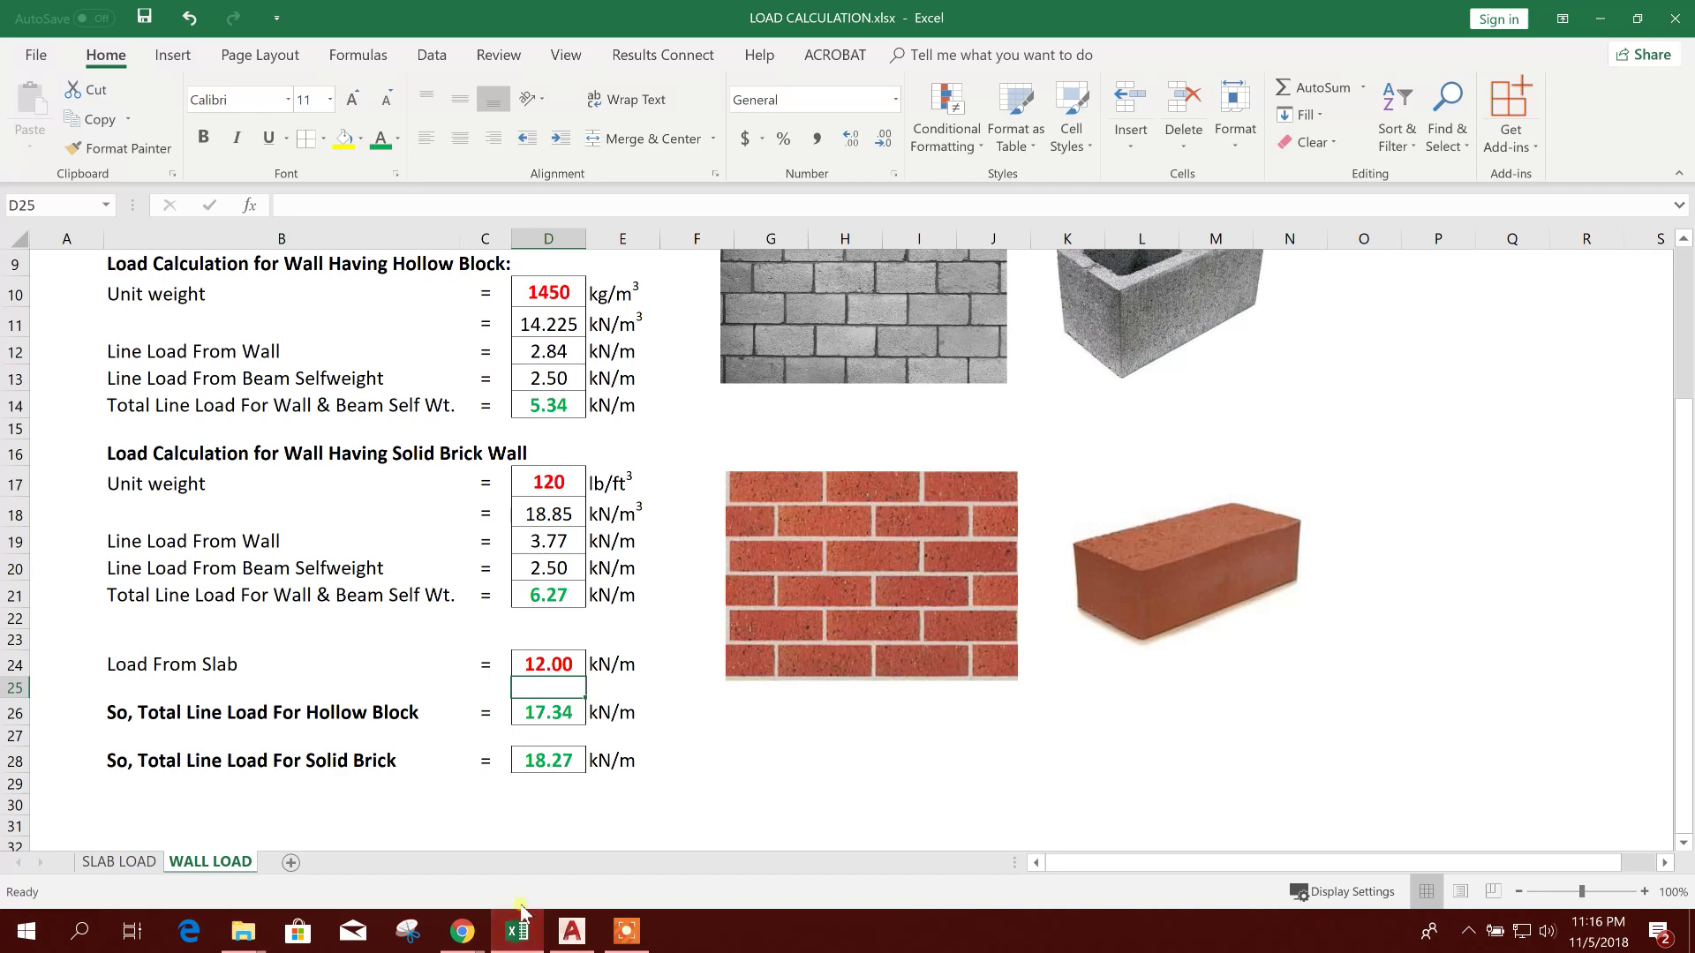
Replace the lower-right bay's 12 beam label with a copy of the 17.35 label.
left_click(517, 932)
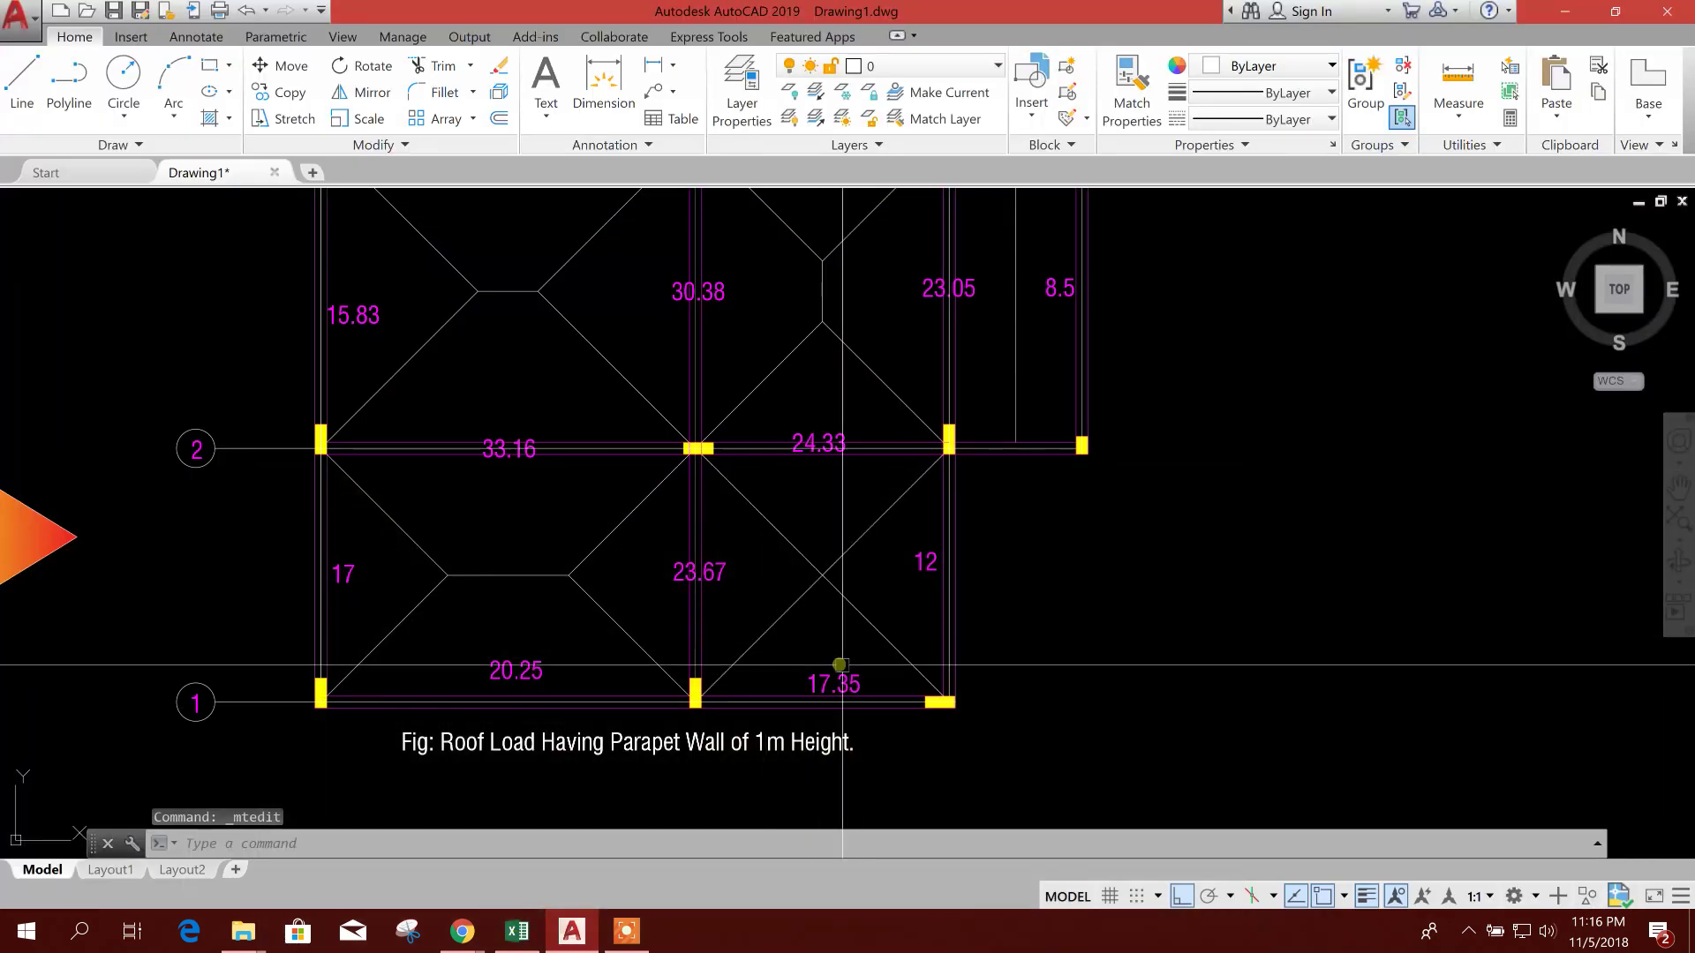
left_click(923, 562)
key("Delete")
left_click(833, 684)
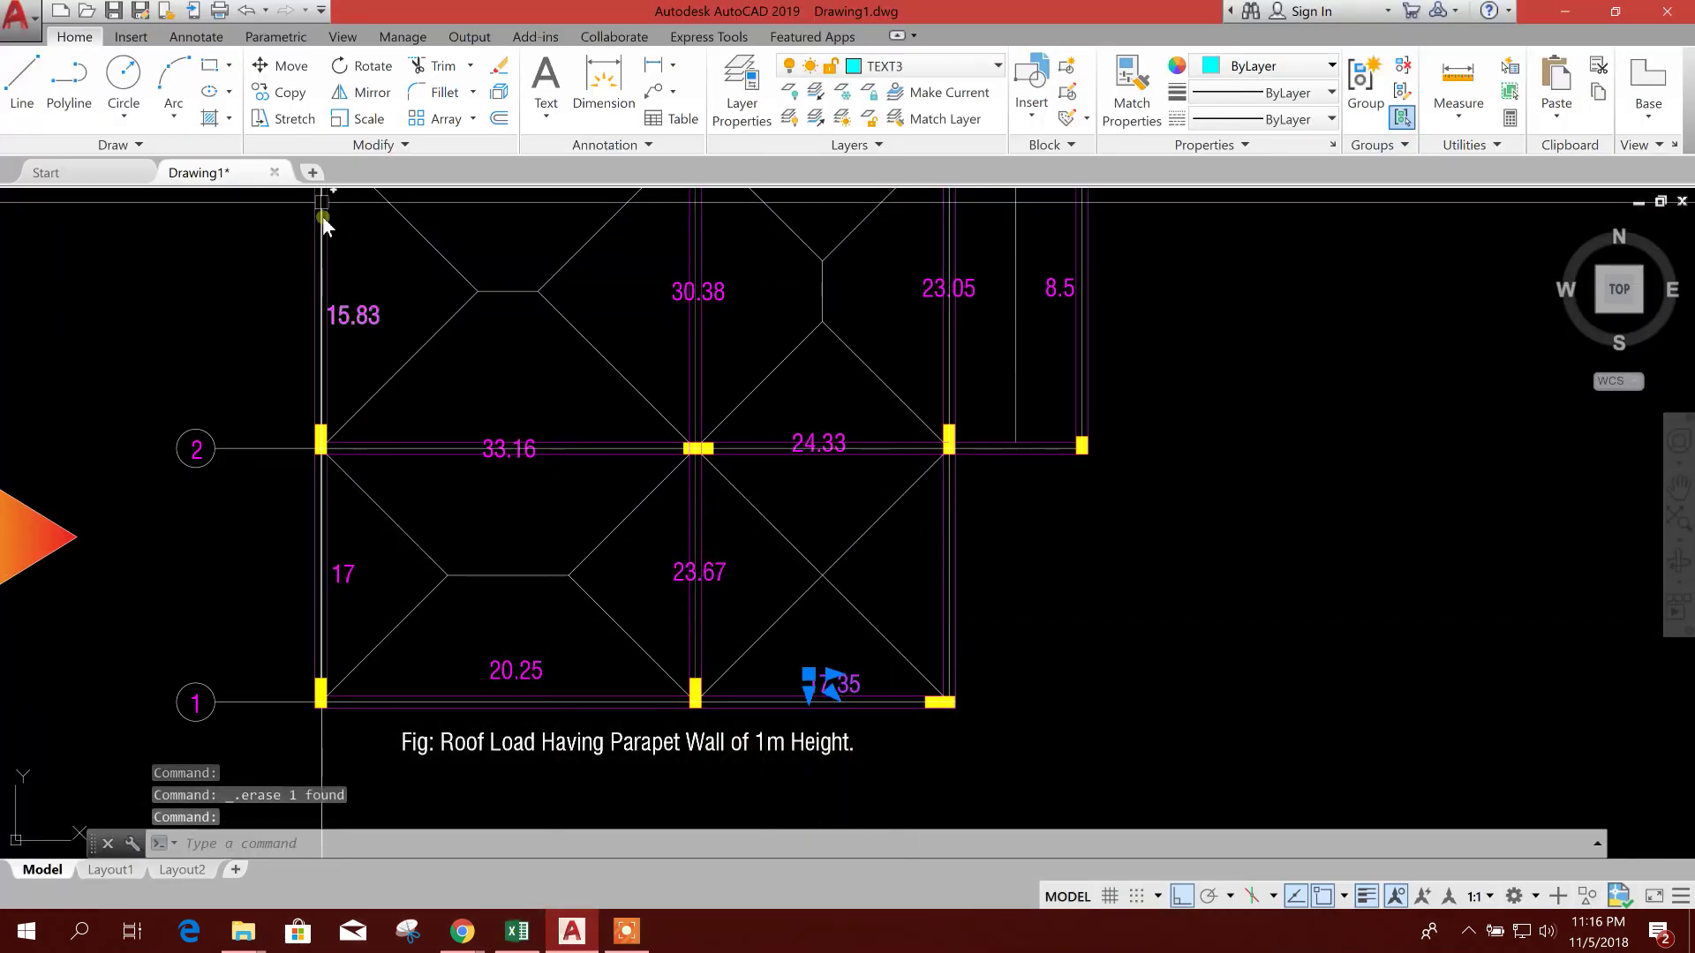
left_click(287, 94)
left_click(1017, 658)
left_click(1172, 902)
left_click(989, 558)
key("Escape")
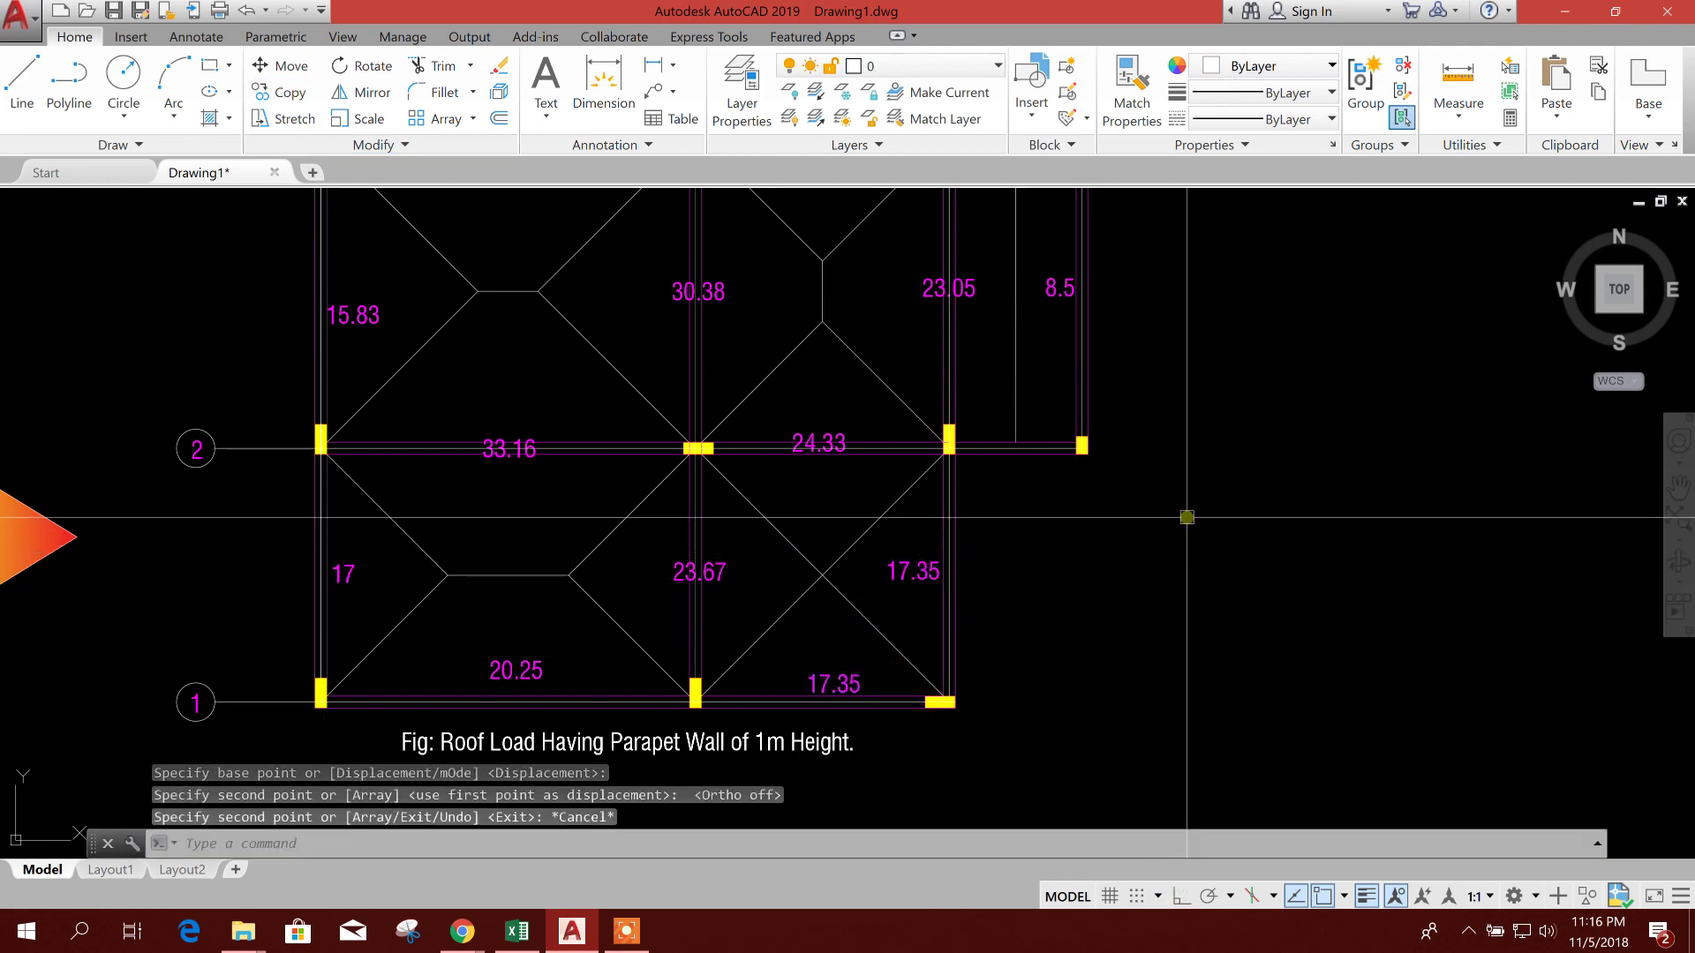
middle_click_drag(1187, 517, 1091, 590)
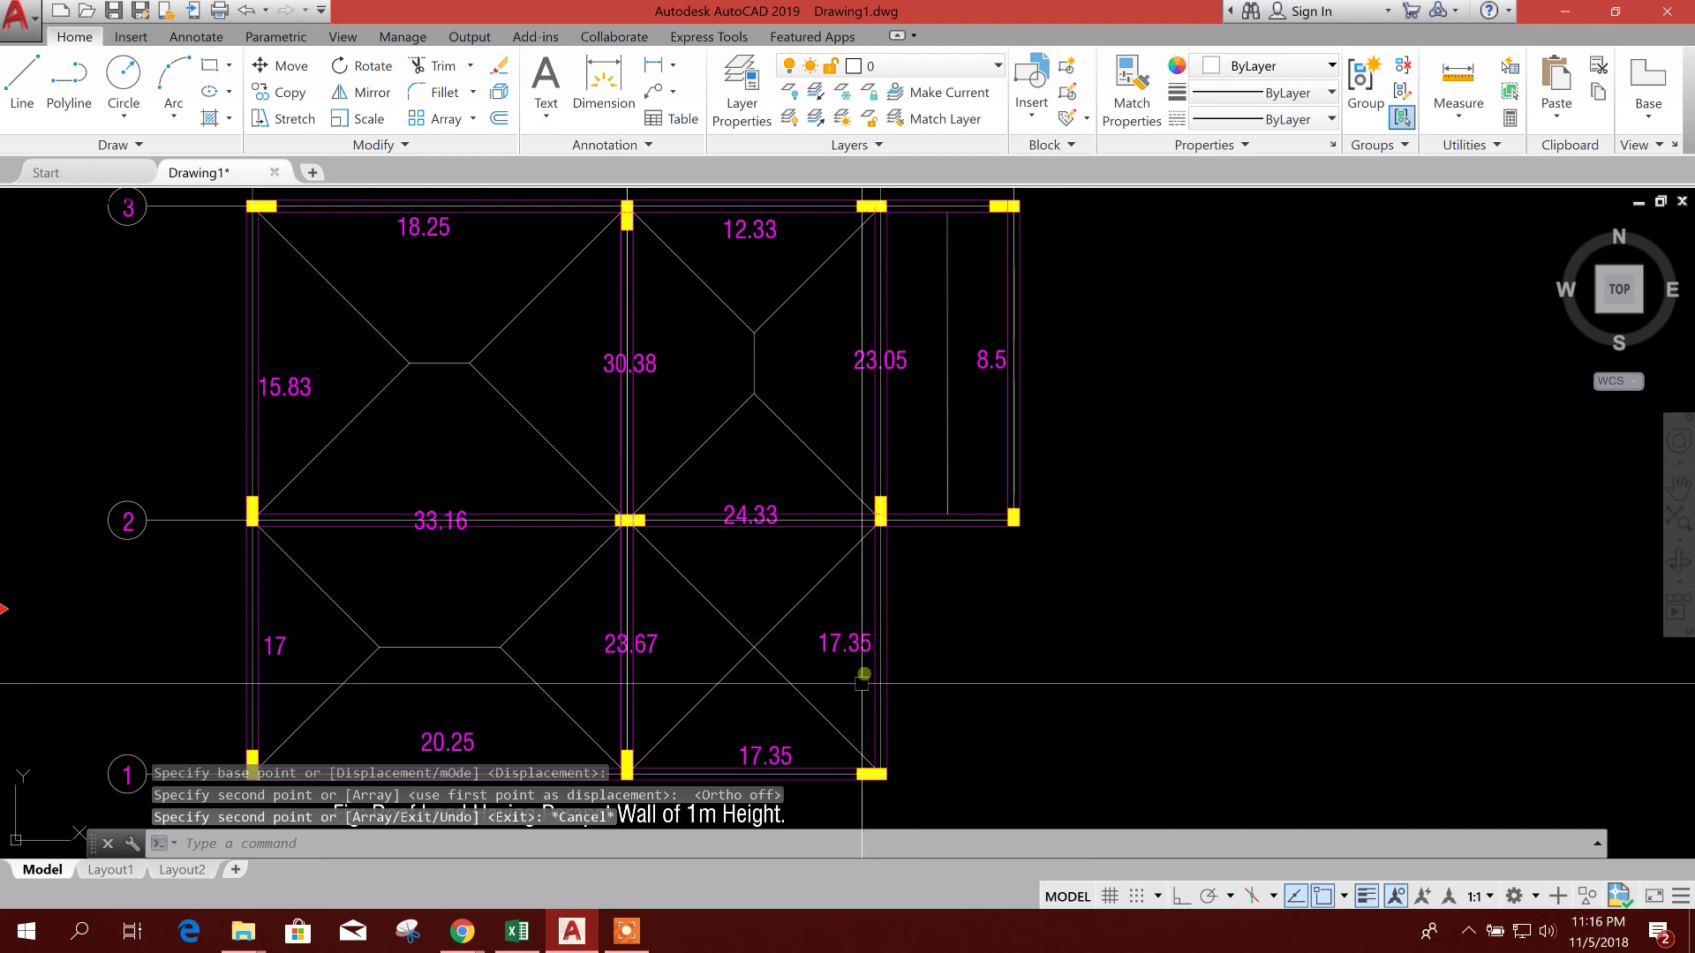
Set the Excel Load From Slab in D24 to 0.
left_click(527, 938)
left_click(558, 663)
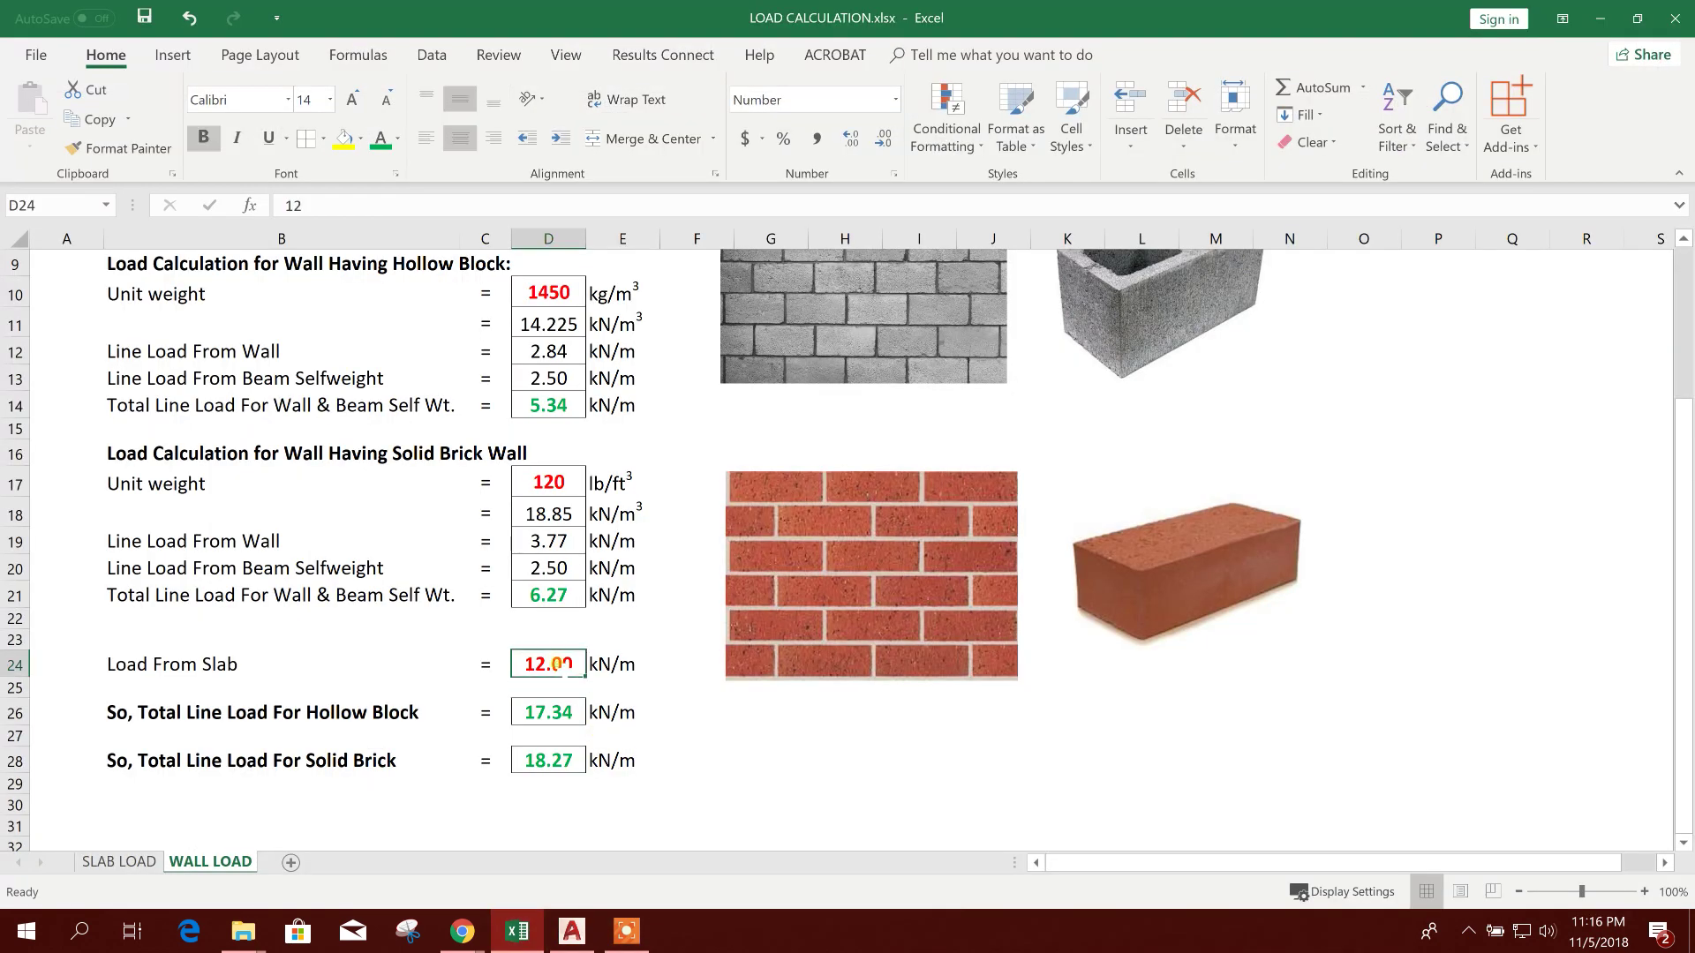
type("0")
key("Return")
Copy a 17.35 label to the far-right grid 2 beam.
left_click(572, 931)
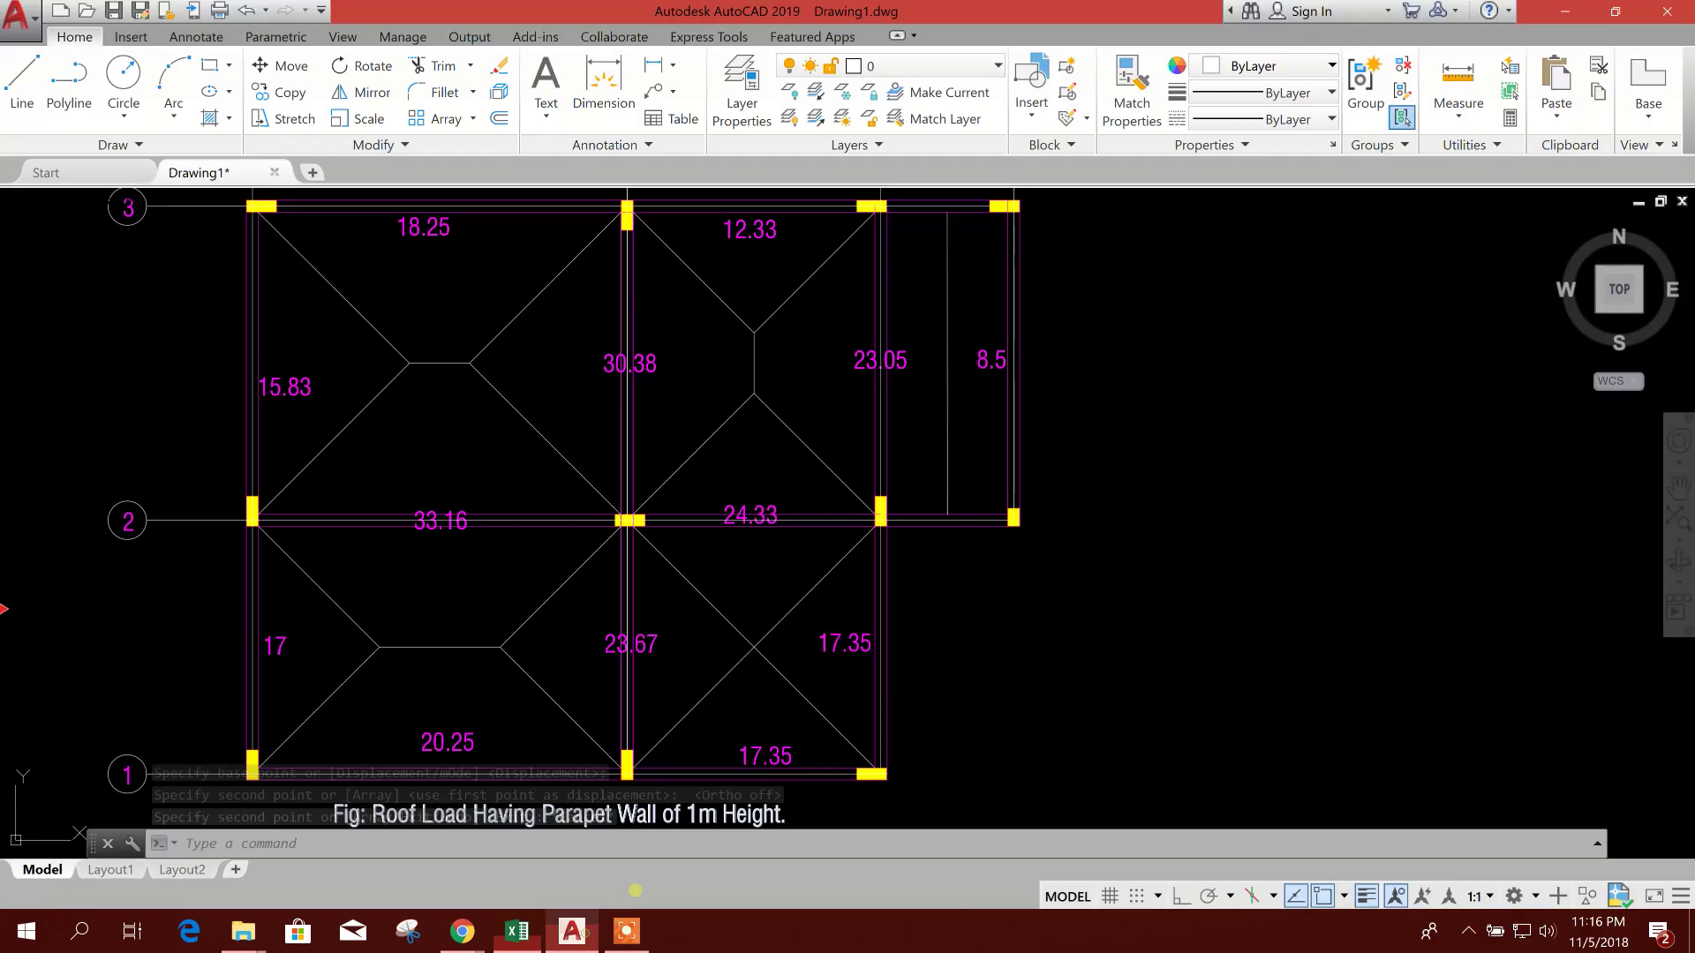
left_click(843, 644)
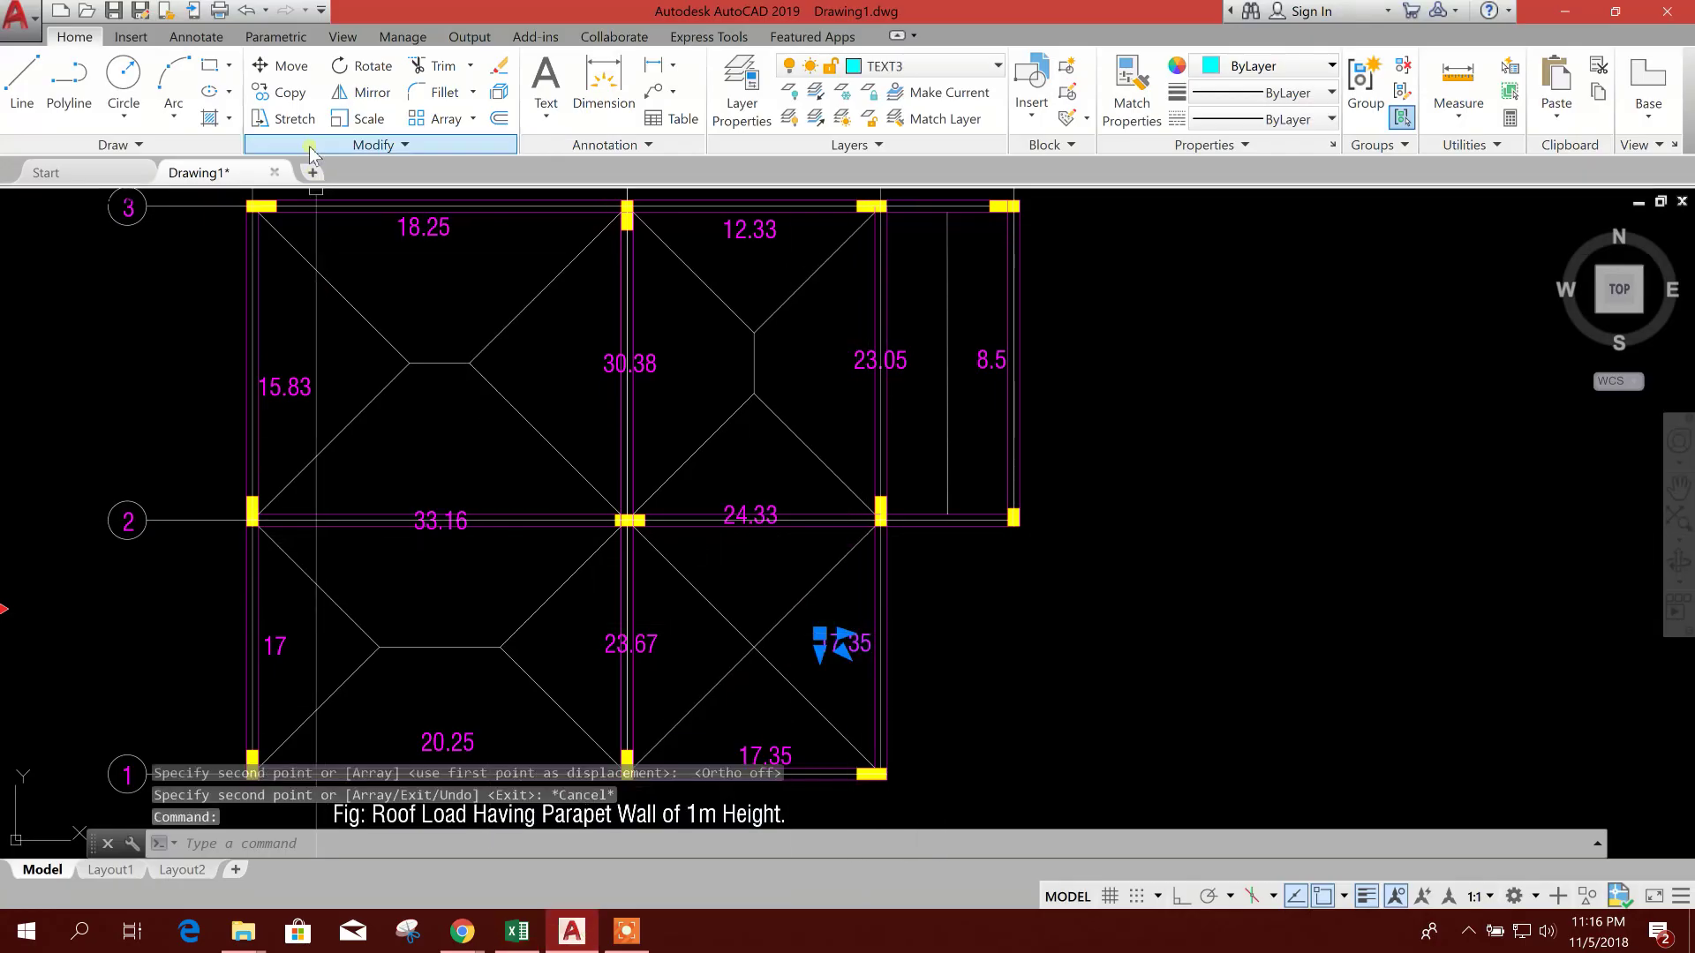
left_click(281, 92)
left_click(872, 651)
scroll(962, 500, "up", 5)
left_click(990, 541)
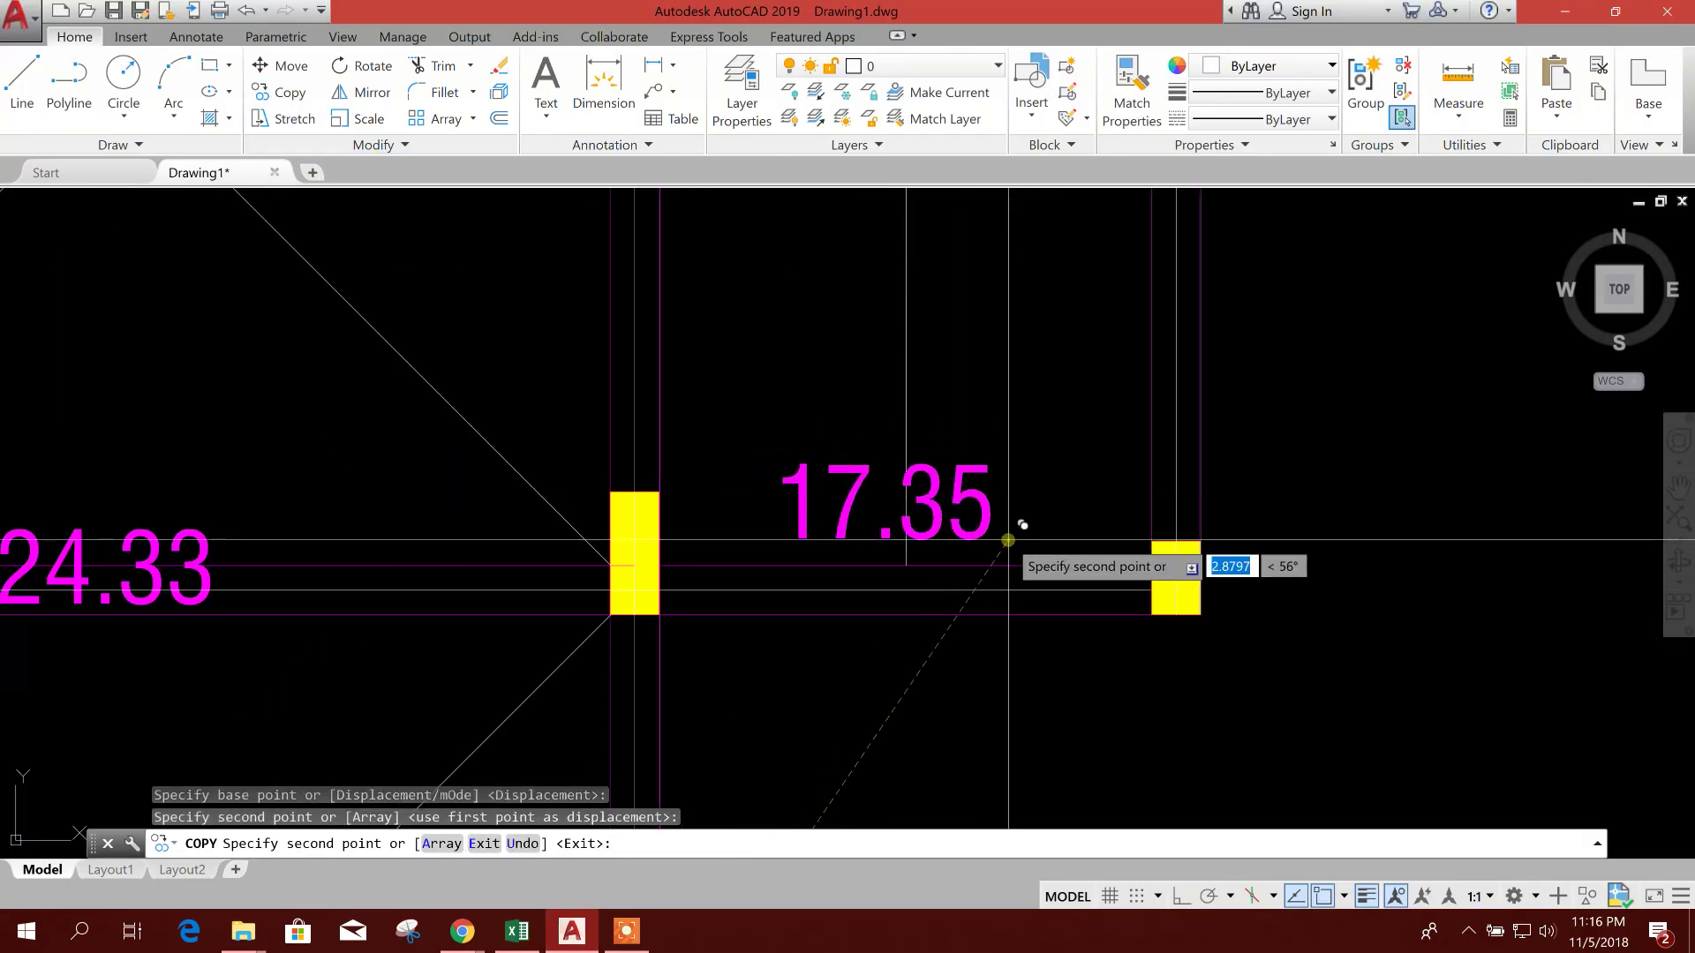
key("Escape")
Change the copied label to 5.35 and shift it slightly right into place.
double_click(834, 503)
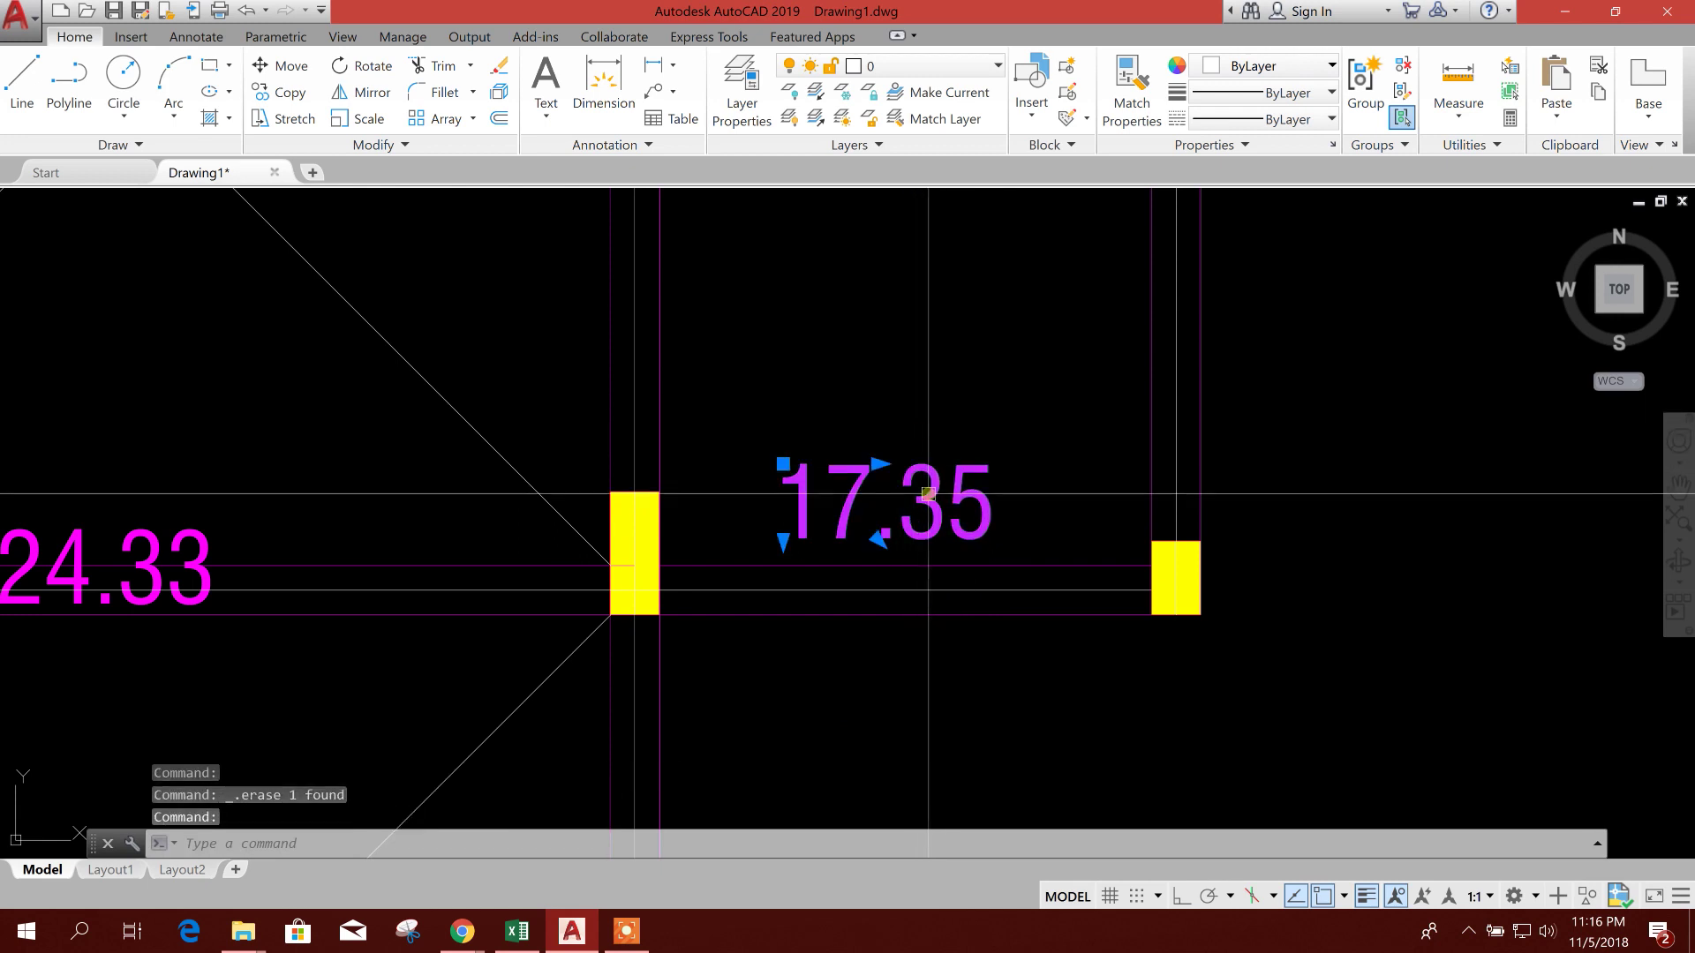
type("5")
left_click_drag(902, 528, 942, 528)
left_click(985, 514)
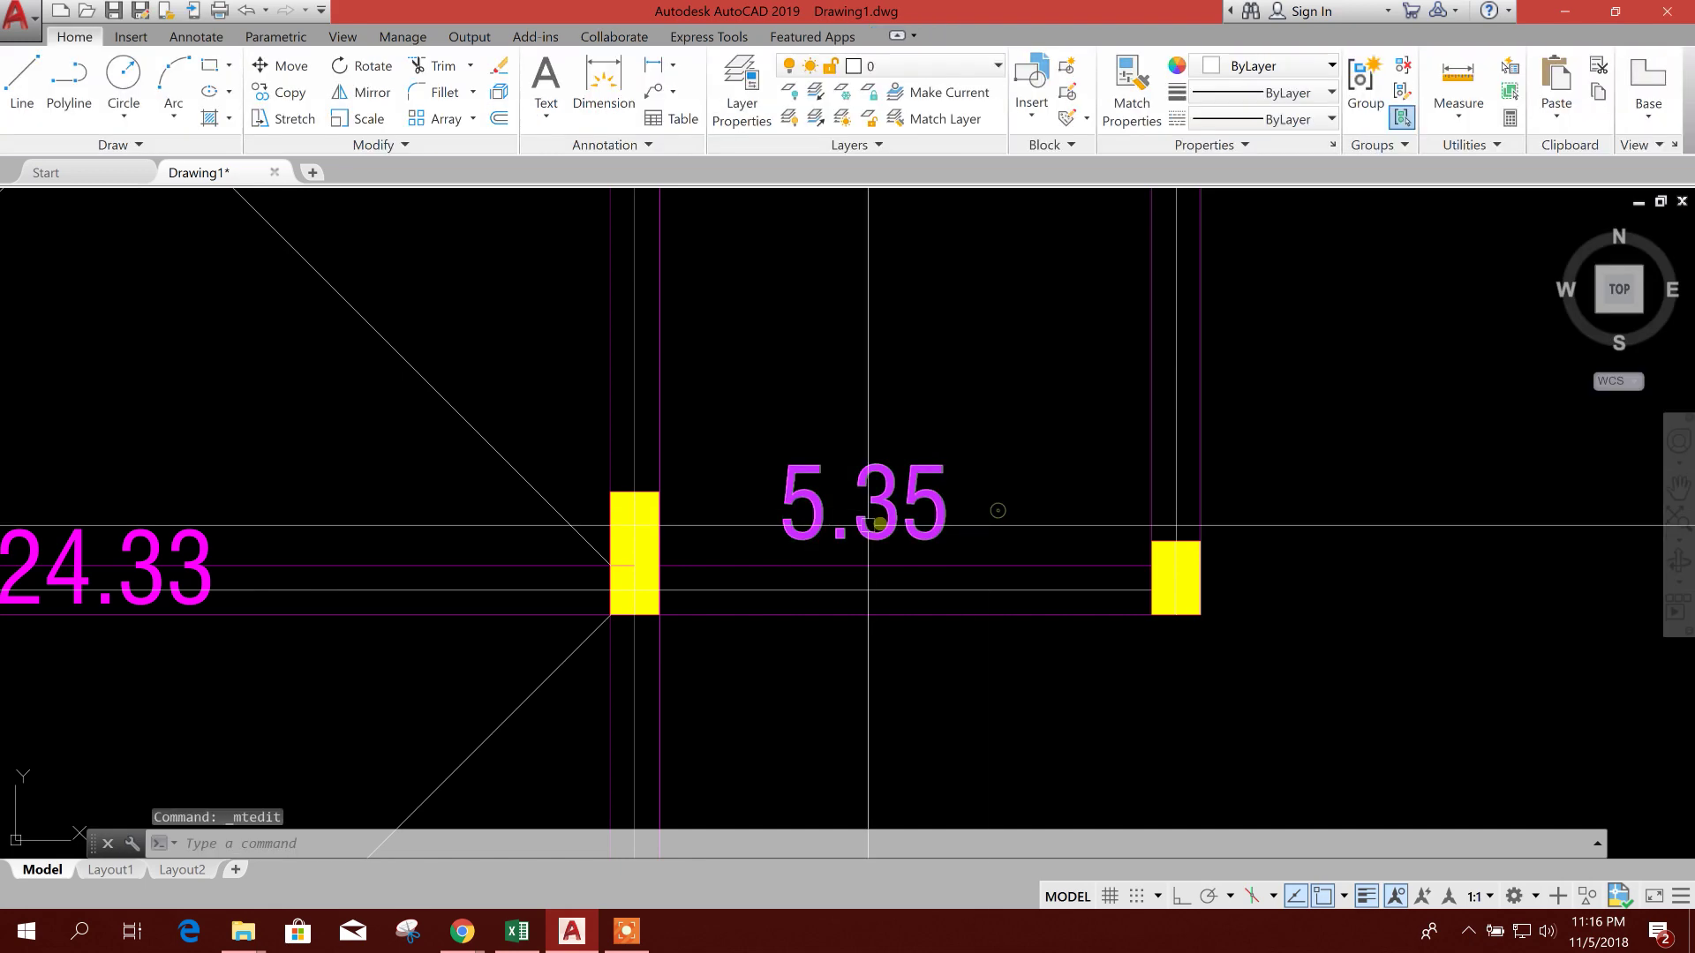
middle_click_drag(867, 523, 883, 531)
left_click(904, 519)
left_click(281, 65)
left_click(913, 426)
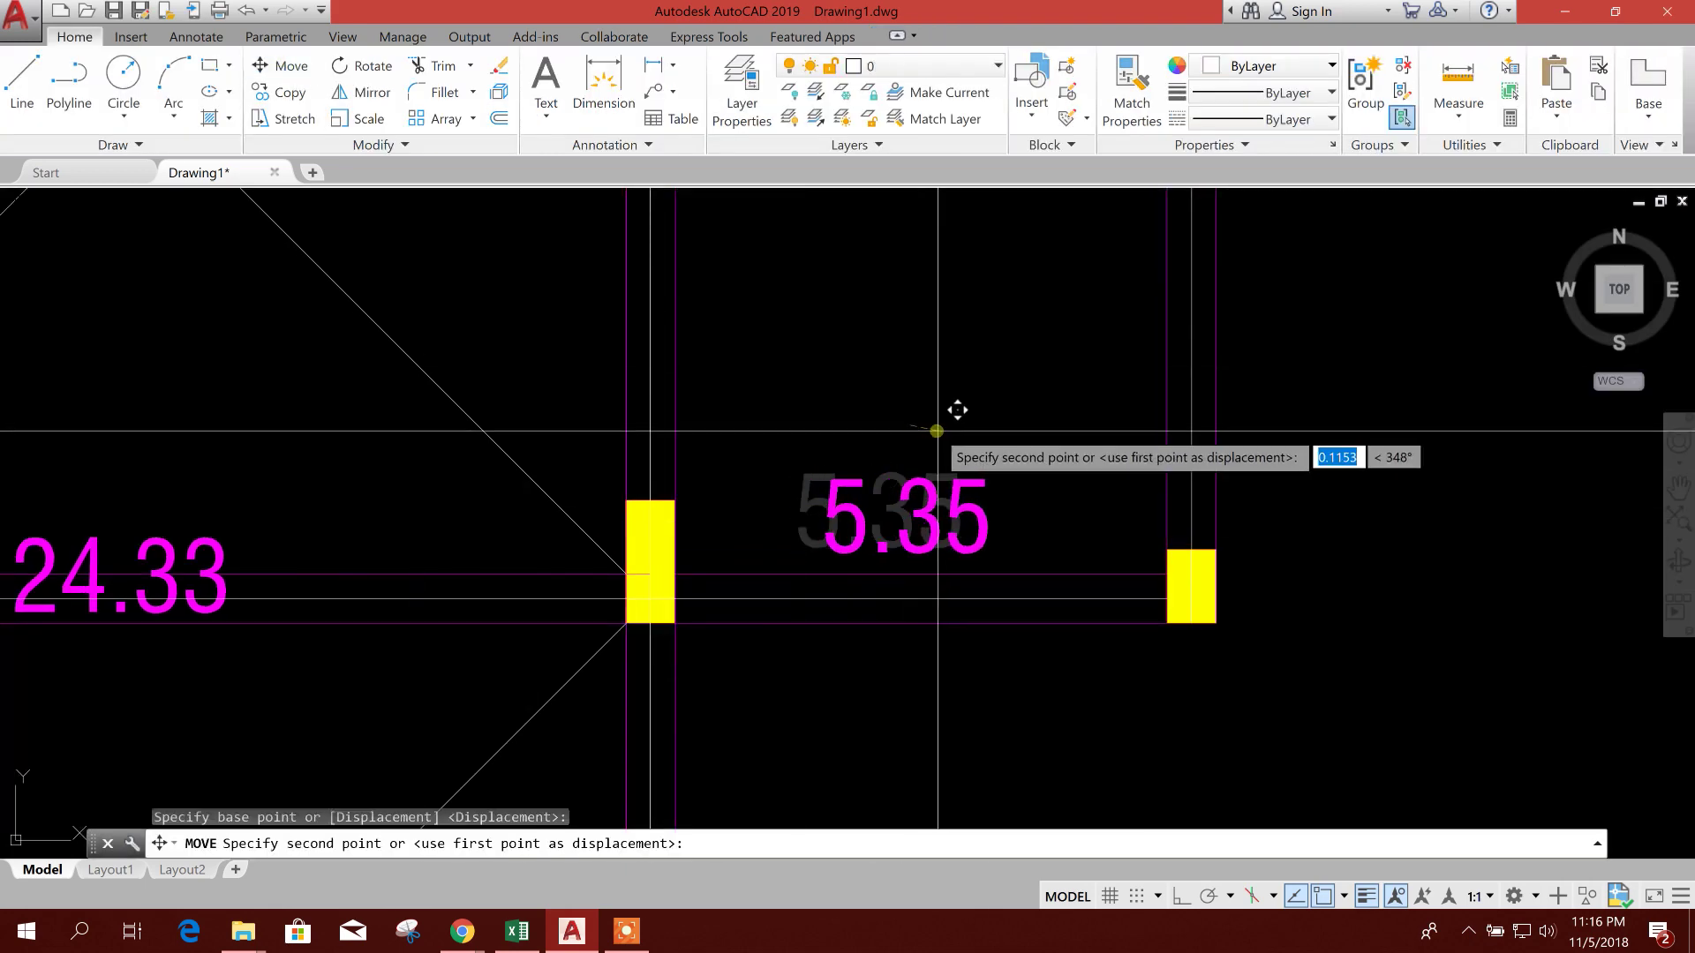
left_click(939, 432)
scroll(920, 488, "down", 5)
middle_click_drag(1015, 357, 907, 552)
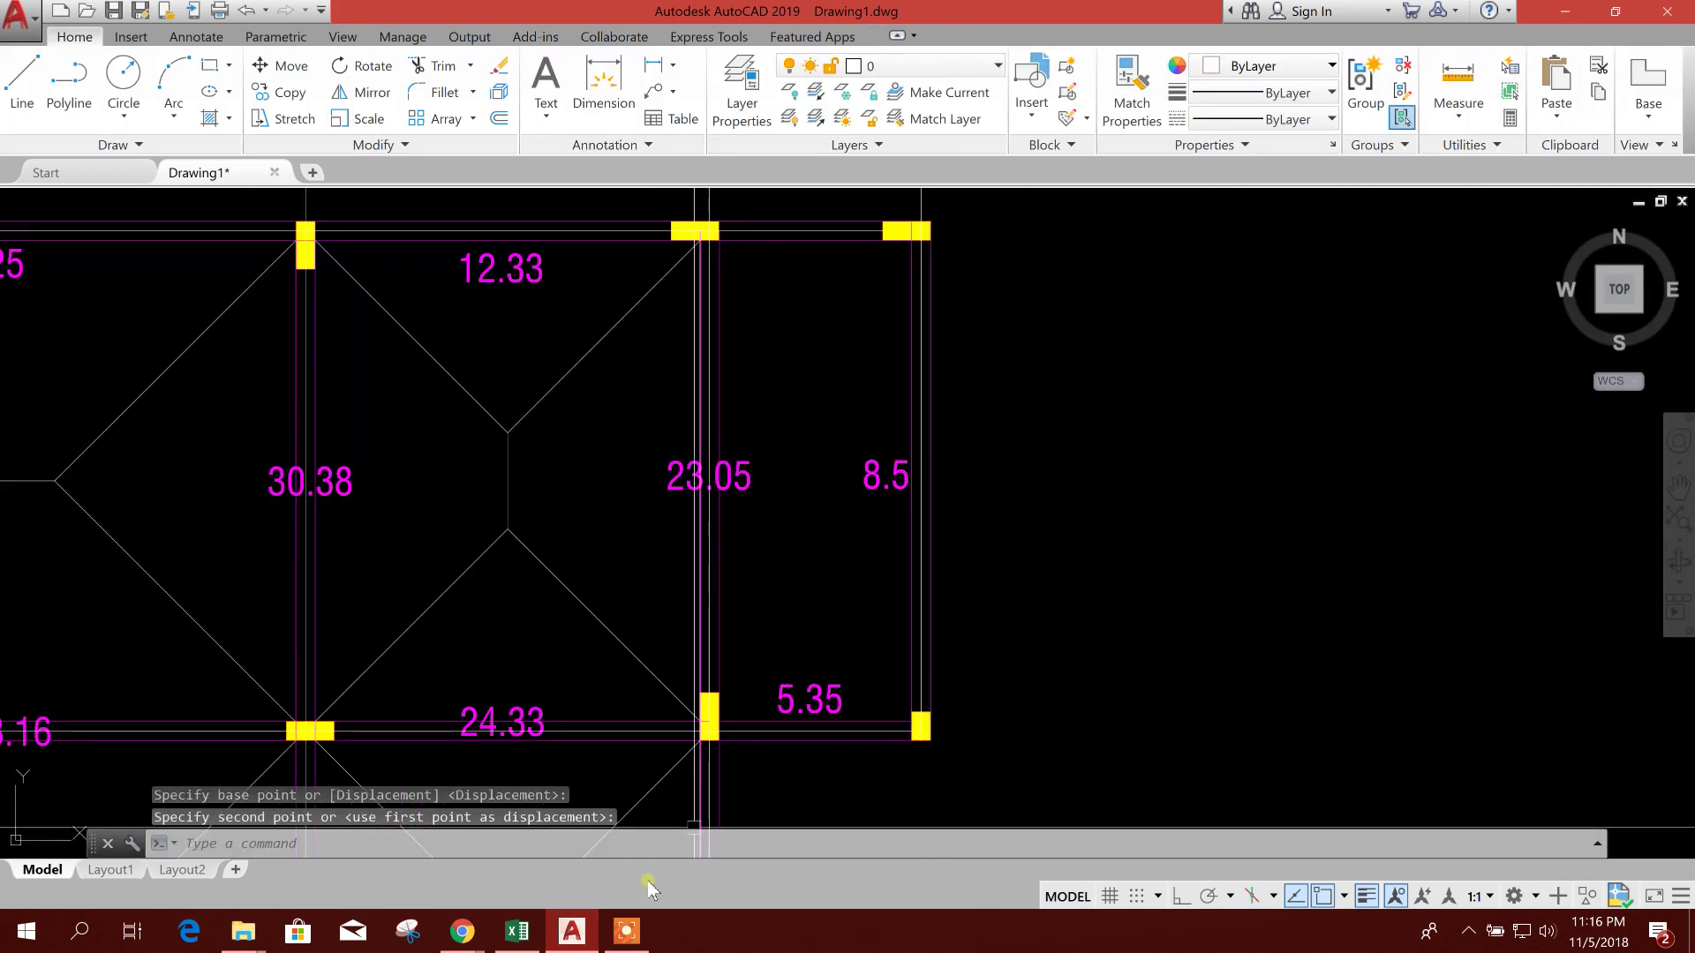
left_click(517, 931)
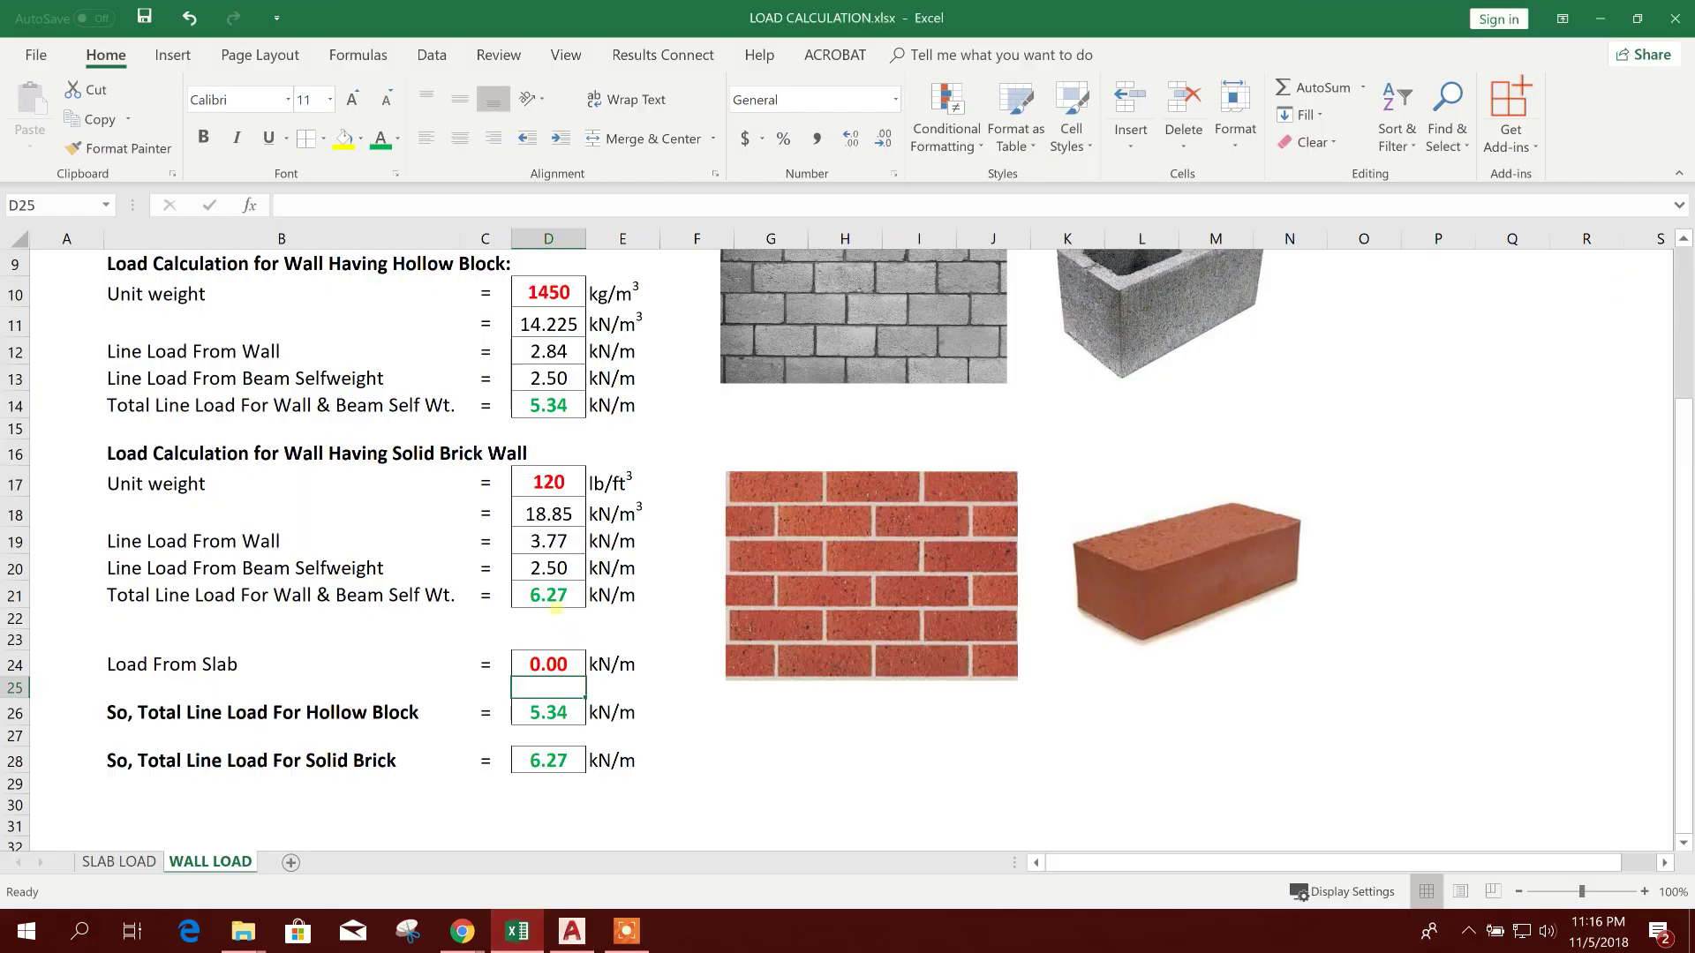
Set the slab load to 8.5 in Excel and change the 8.5 beam label to 13.85.
type("8.5")
key("Return")
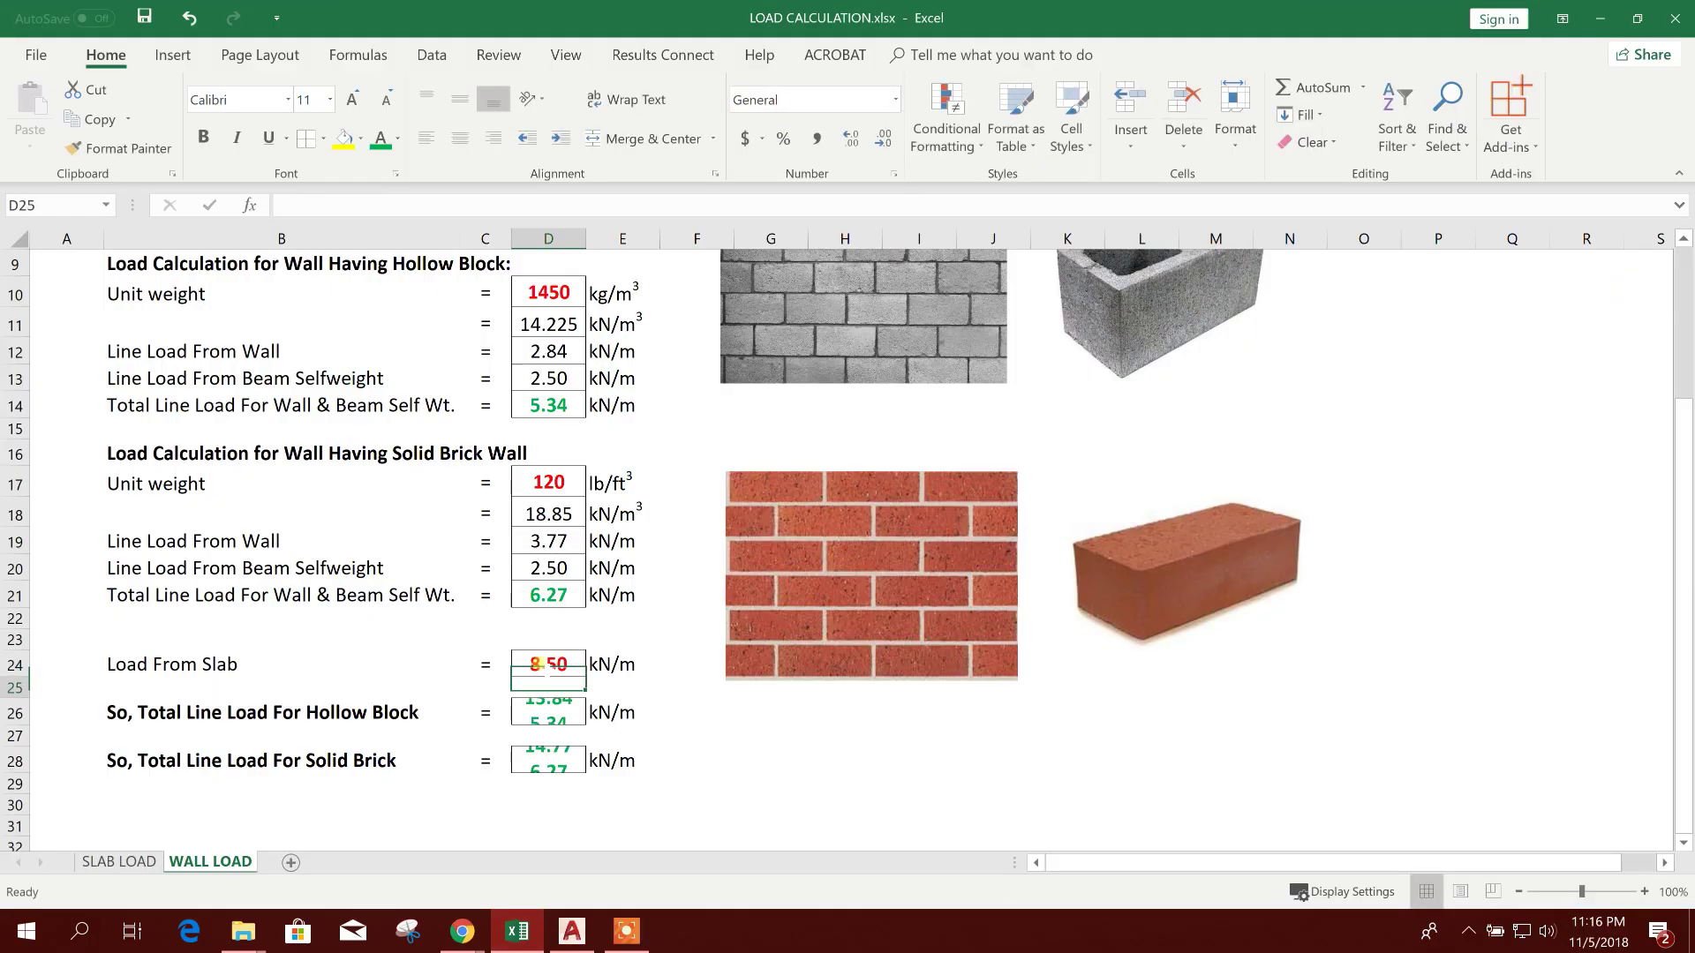
left_click(573, 932)
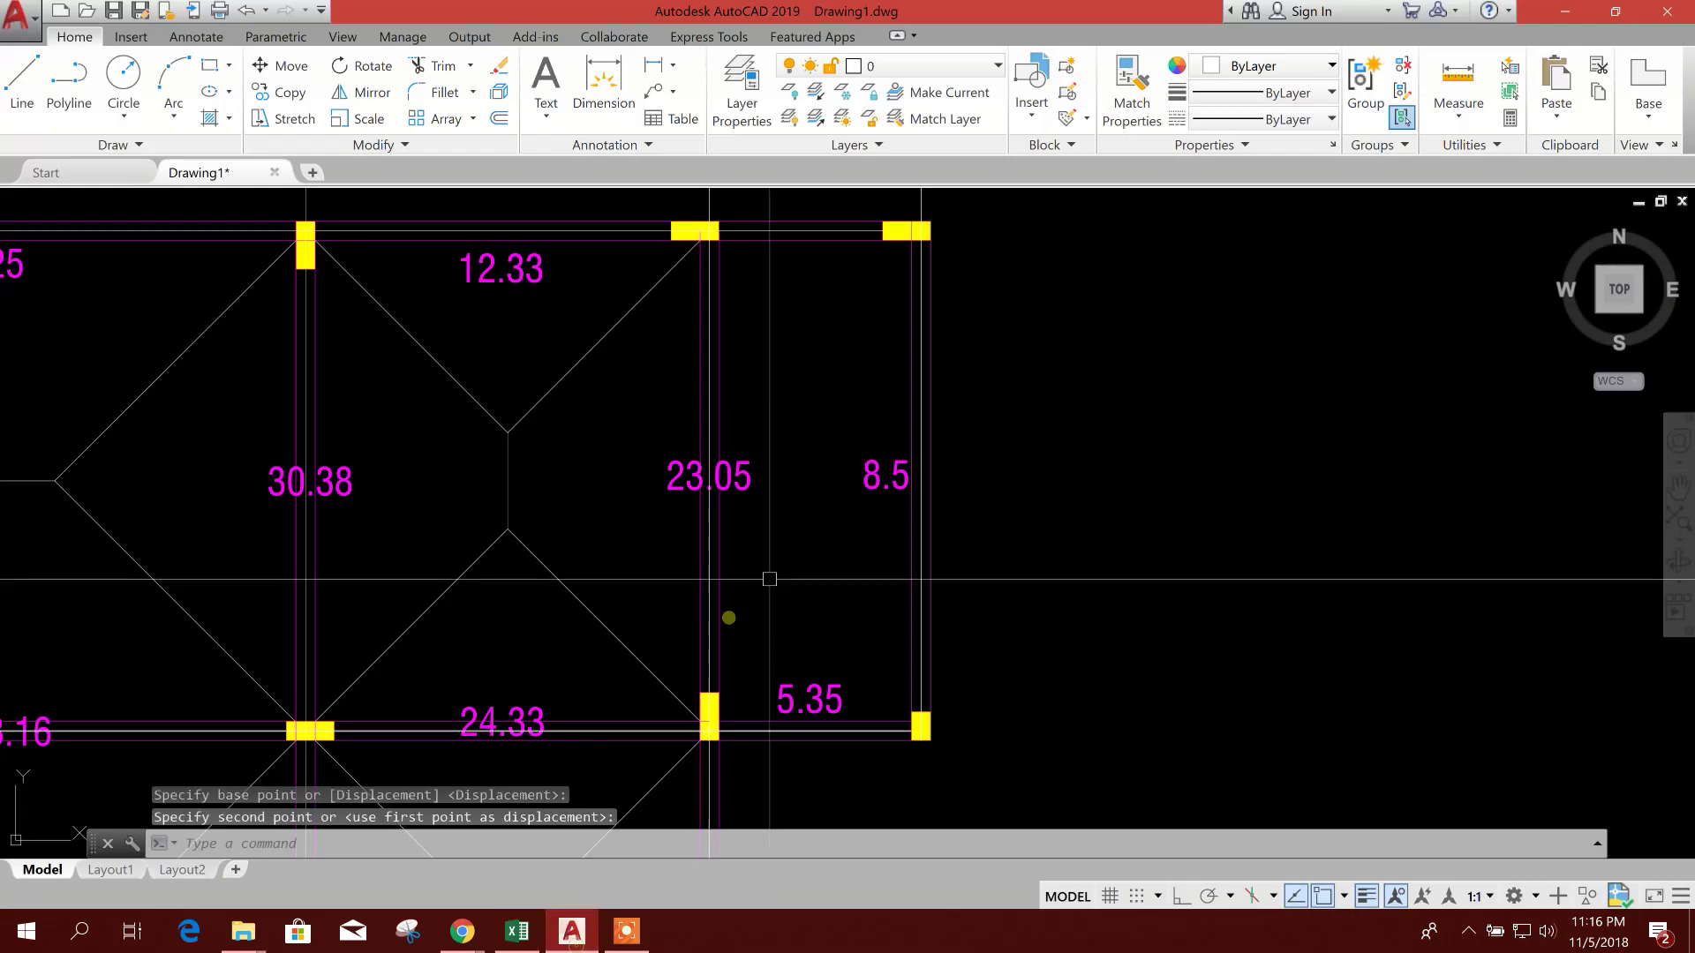
double_click(882, 479)
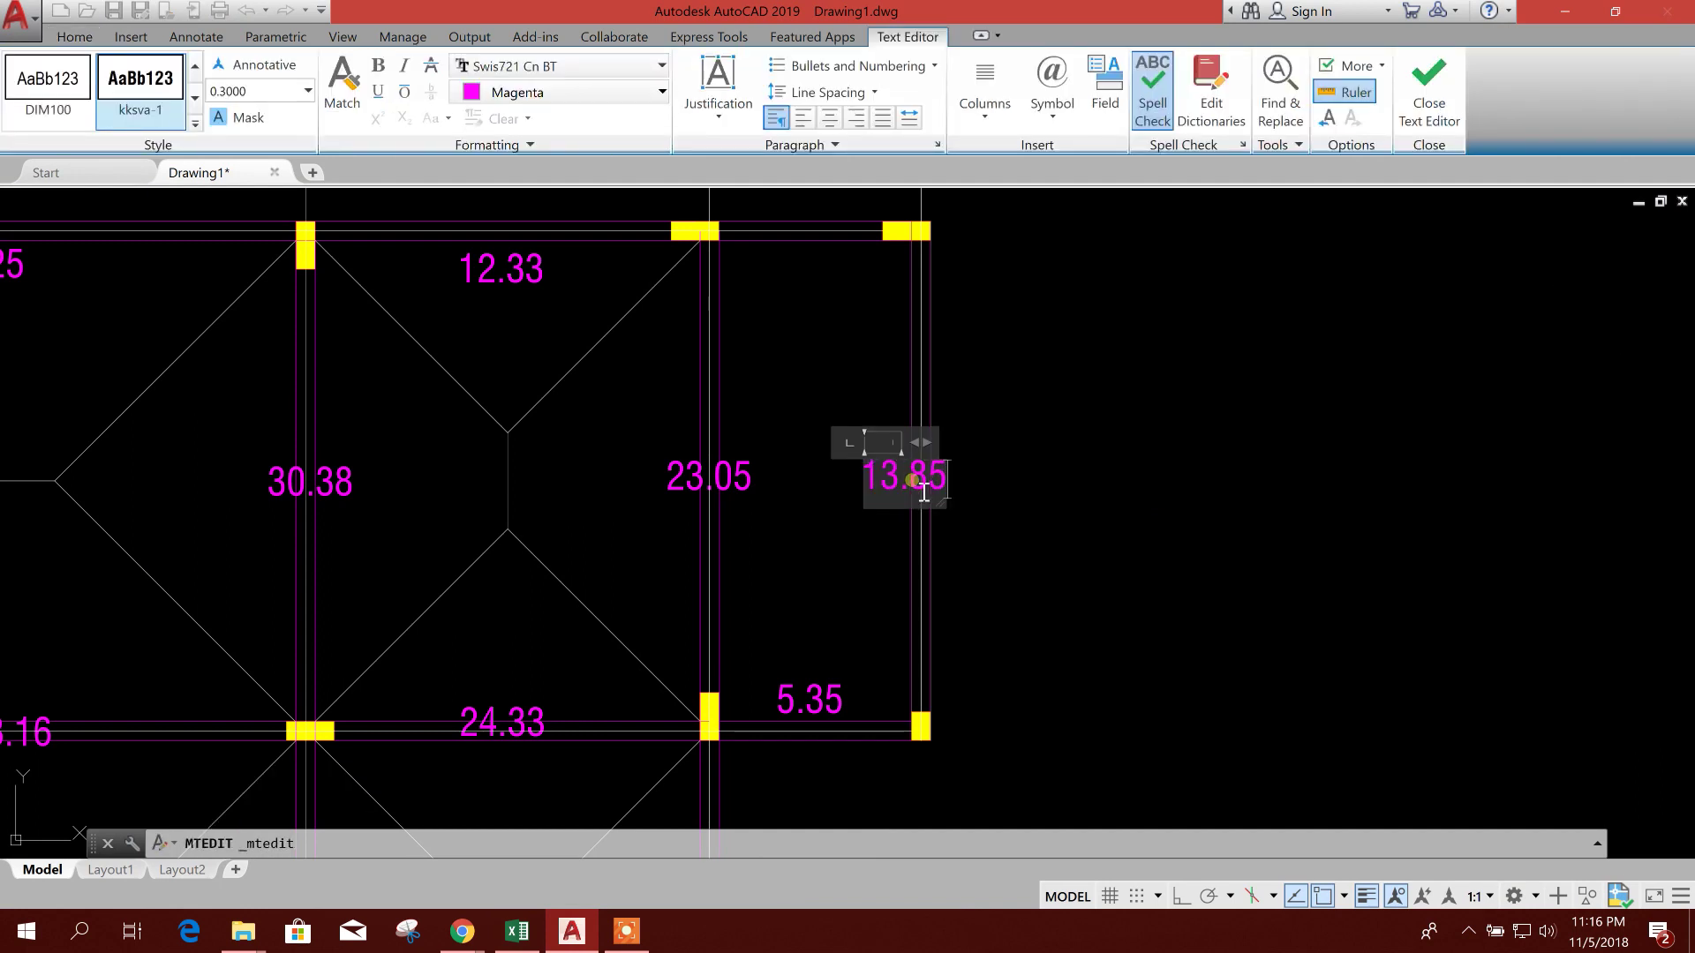
left_click(981, 480)
left_click(922, 480)
key("Escape")
Move the 13.85 label beside the right column.
left_click(860, 468)
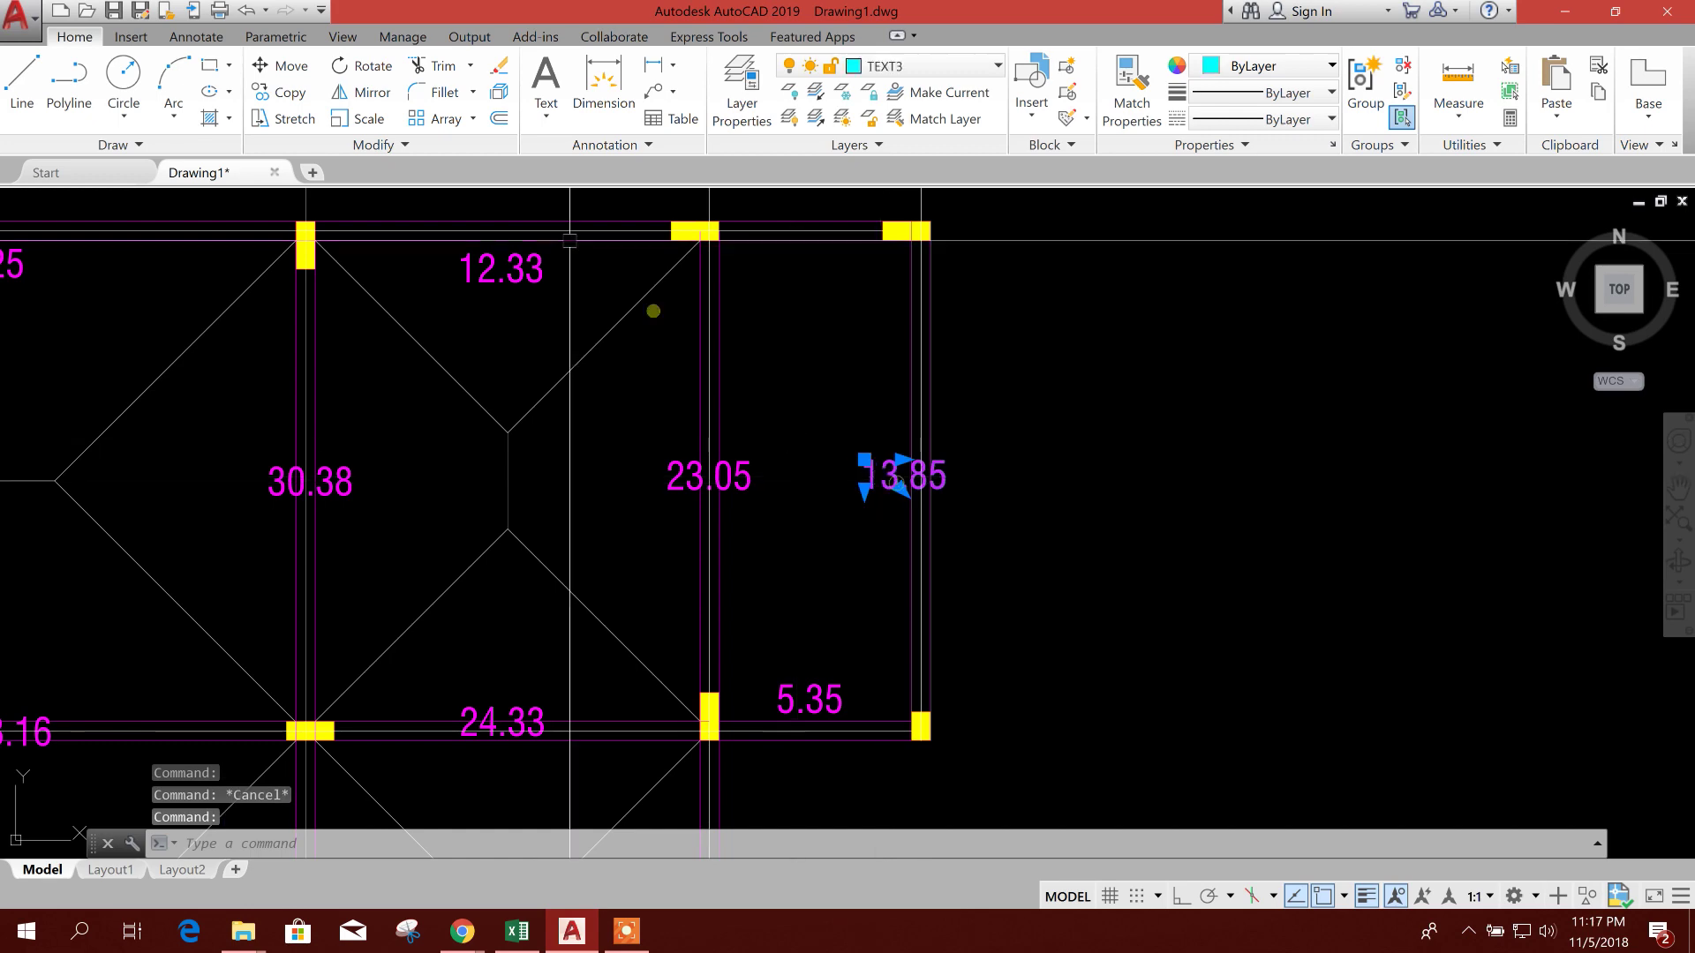
left_click(279, 65)
left_click(1040, 468)
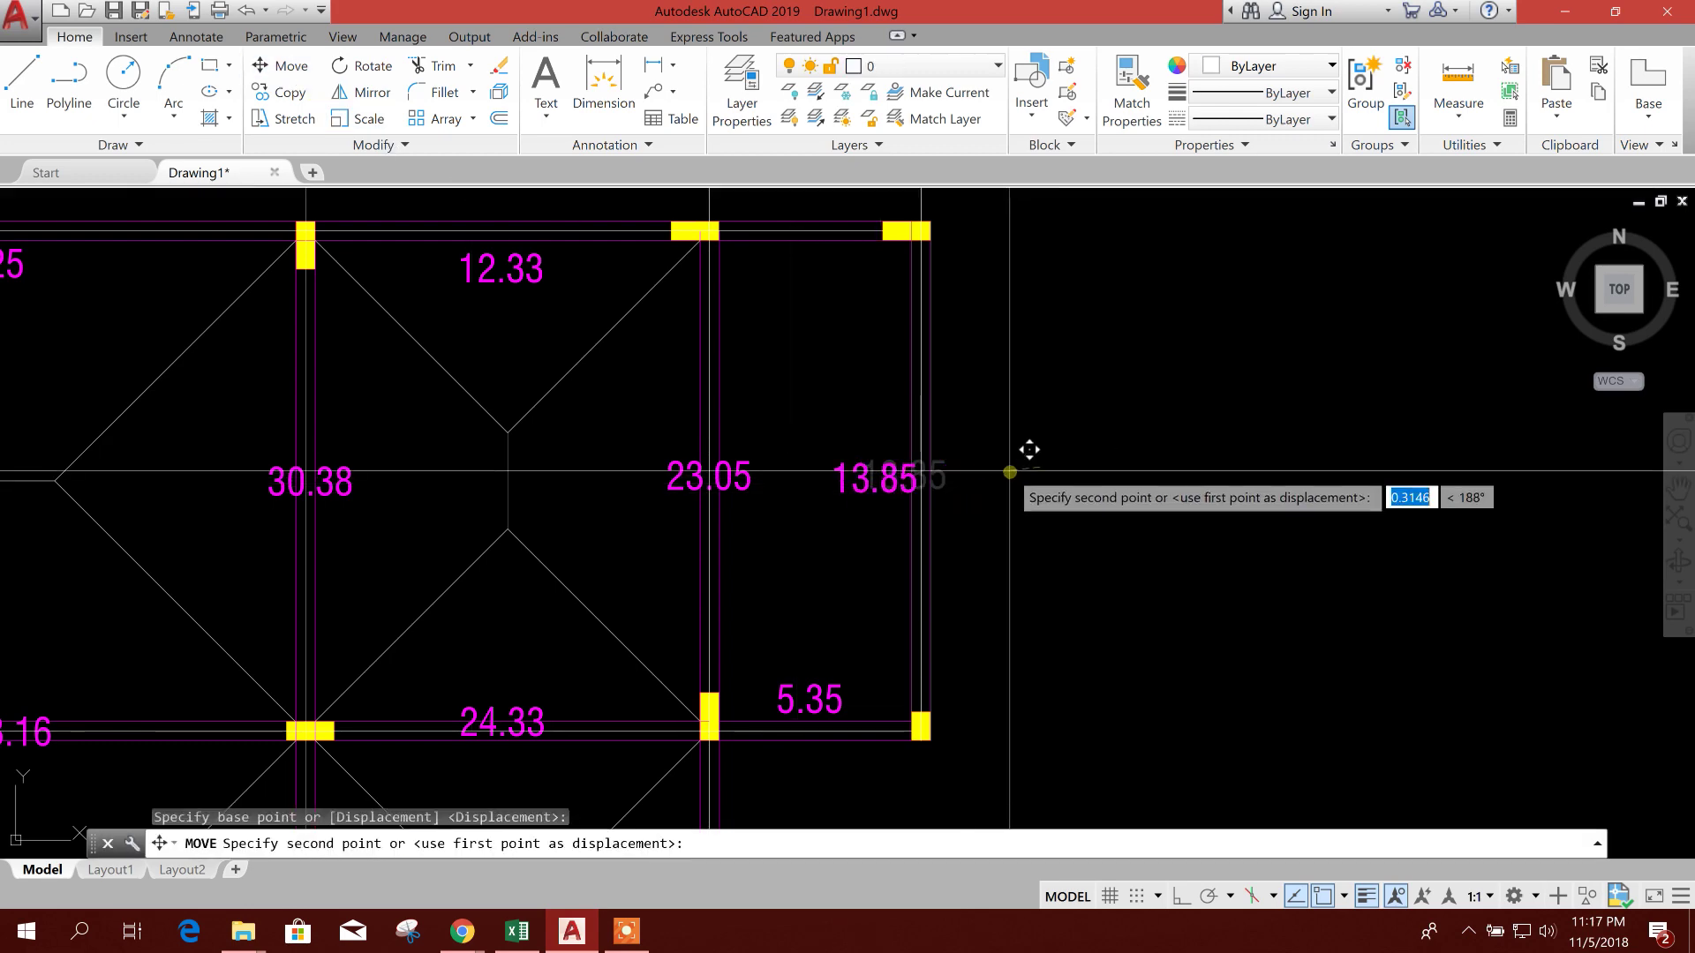
left_click(1103, 470)
Copy the 5.35 load label from grid D2 onto the top C–D beam.
scroll(985, 471, "down", 4)
middle_click_drag(985, 471, 943, 532)
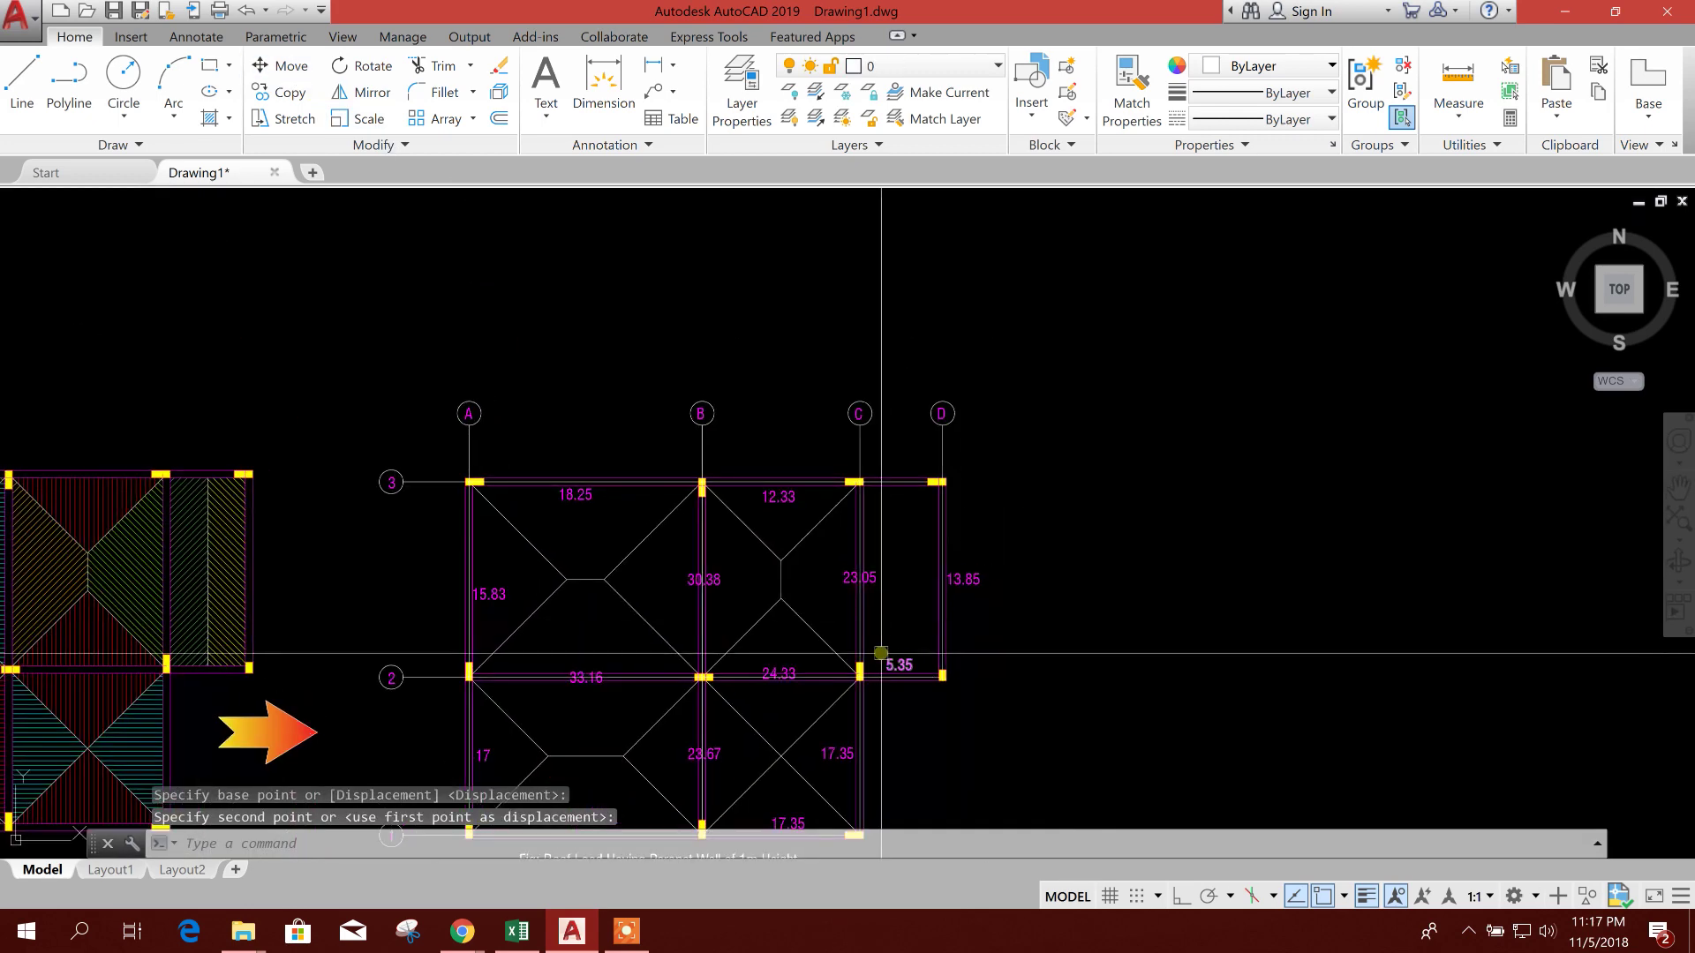
scroll(882, 654, "up", 2)
left_click(889, 662)
left_click(283, 94)
left_click(1084, 580)
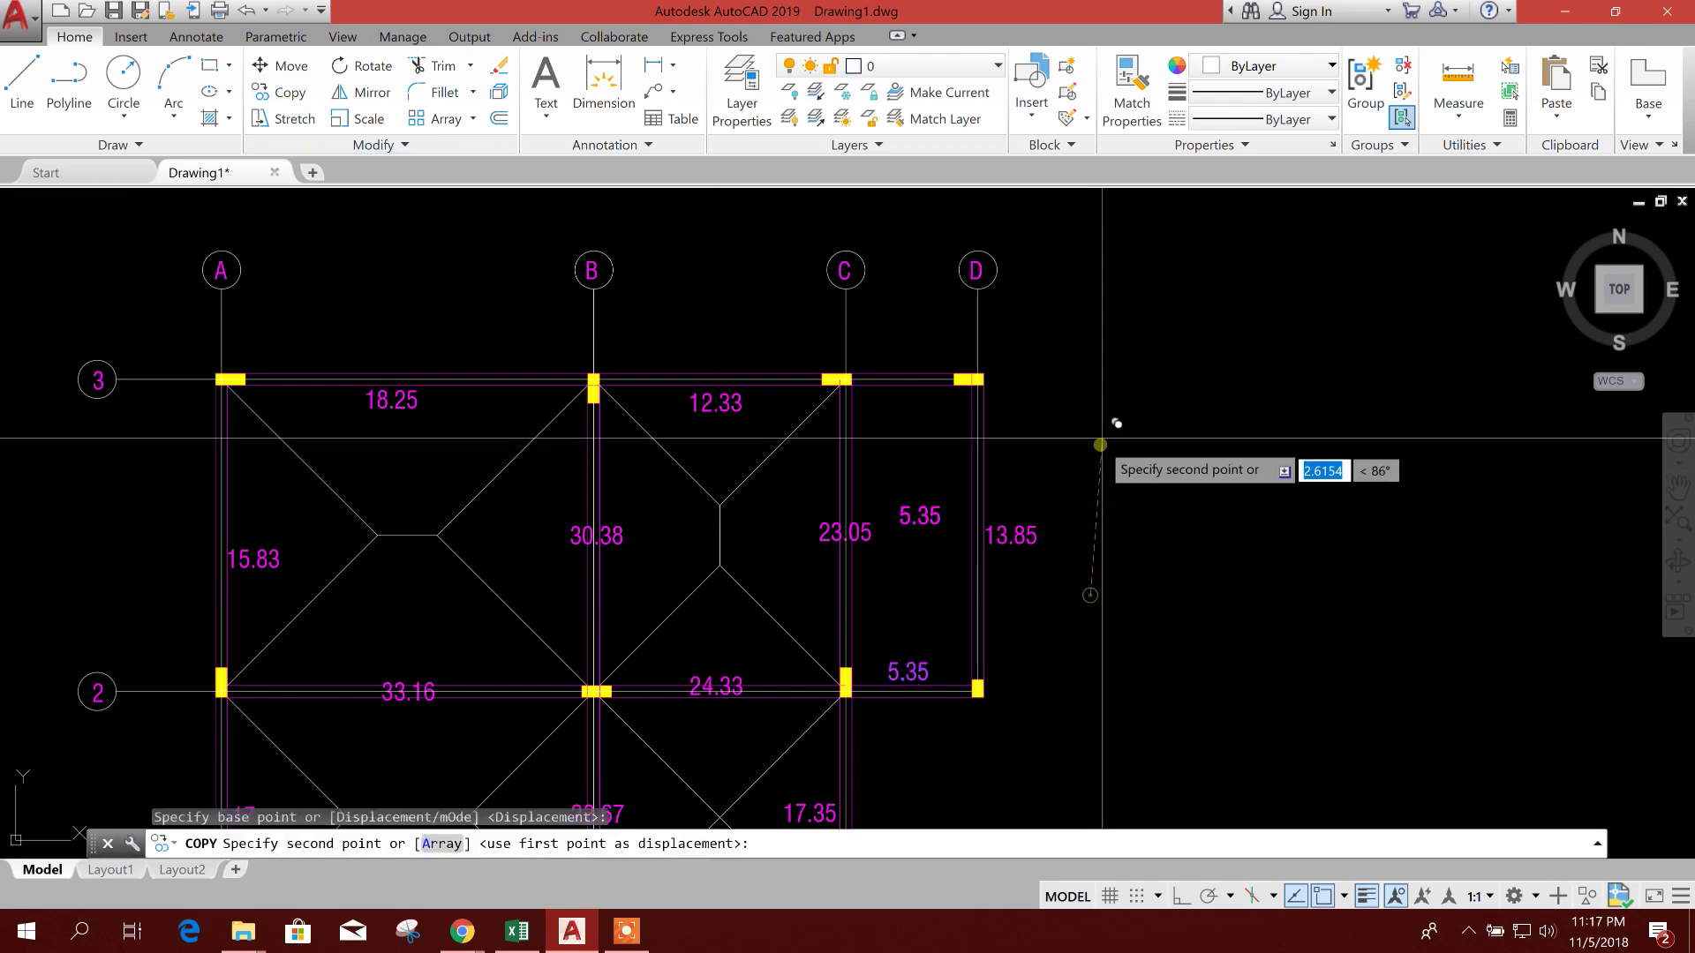
left_click(1087, 309)
key("Escape")
mouse_move(763, 481)
middle_mouse_down()
mouse_move(839, 468)
mouse_move(908, 382)
mouse_move(900, 439)
middle_mouse_up()
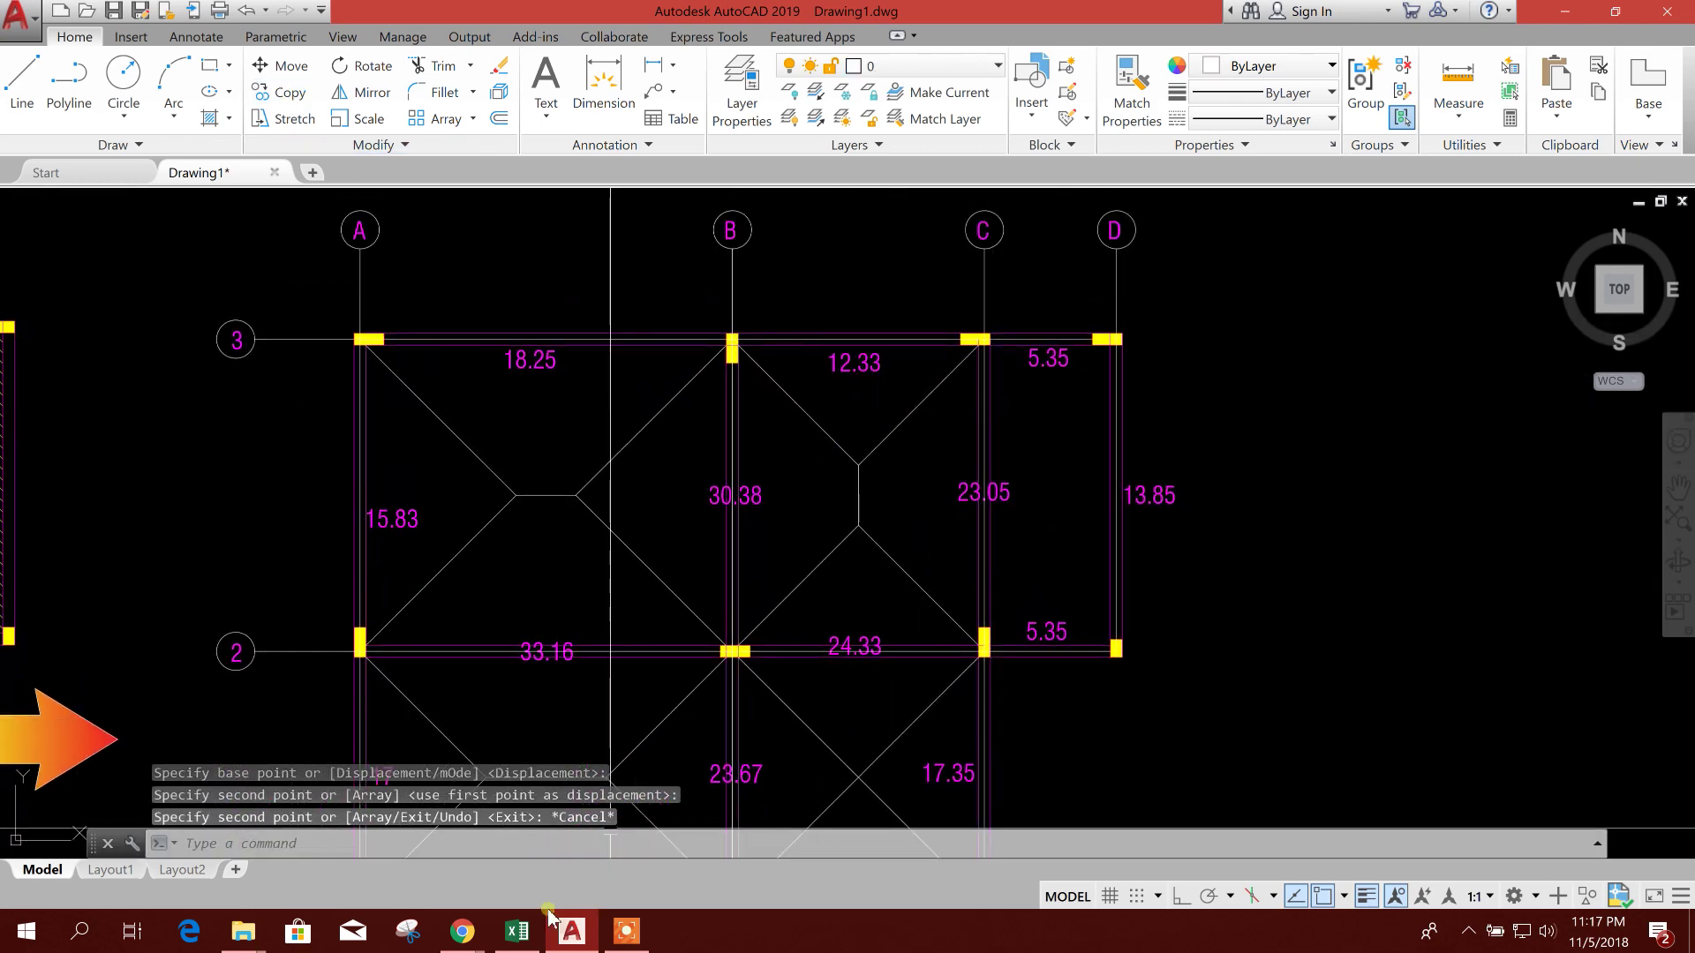
Set the Excel Load From Slab in D24 to 12.33 kN/m.
key("alt+Tab")
left_click(558, 665)
type("12.33")
key("Return")
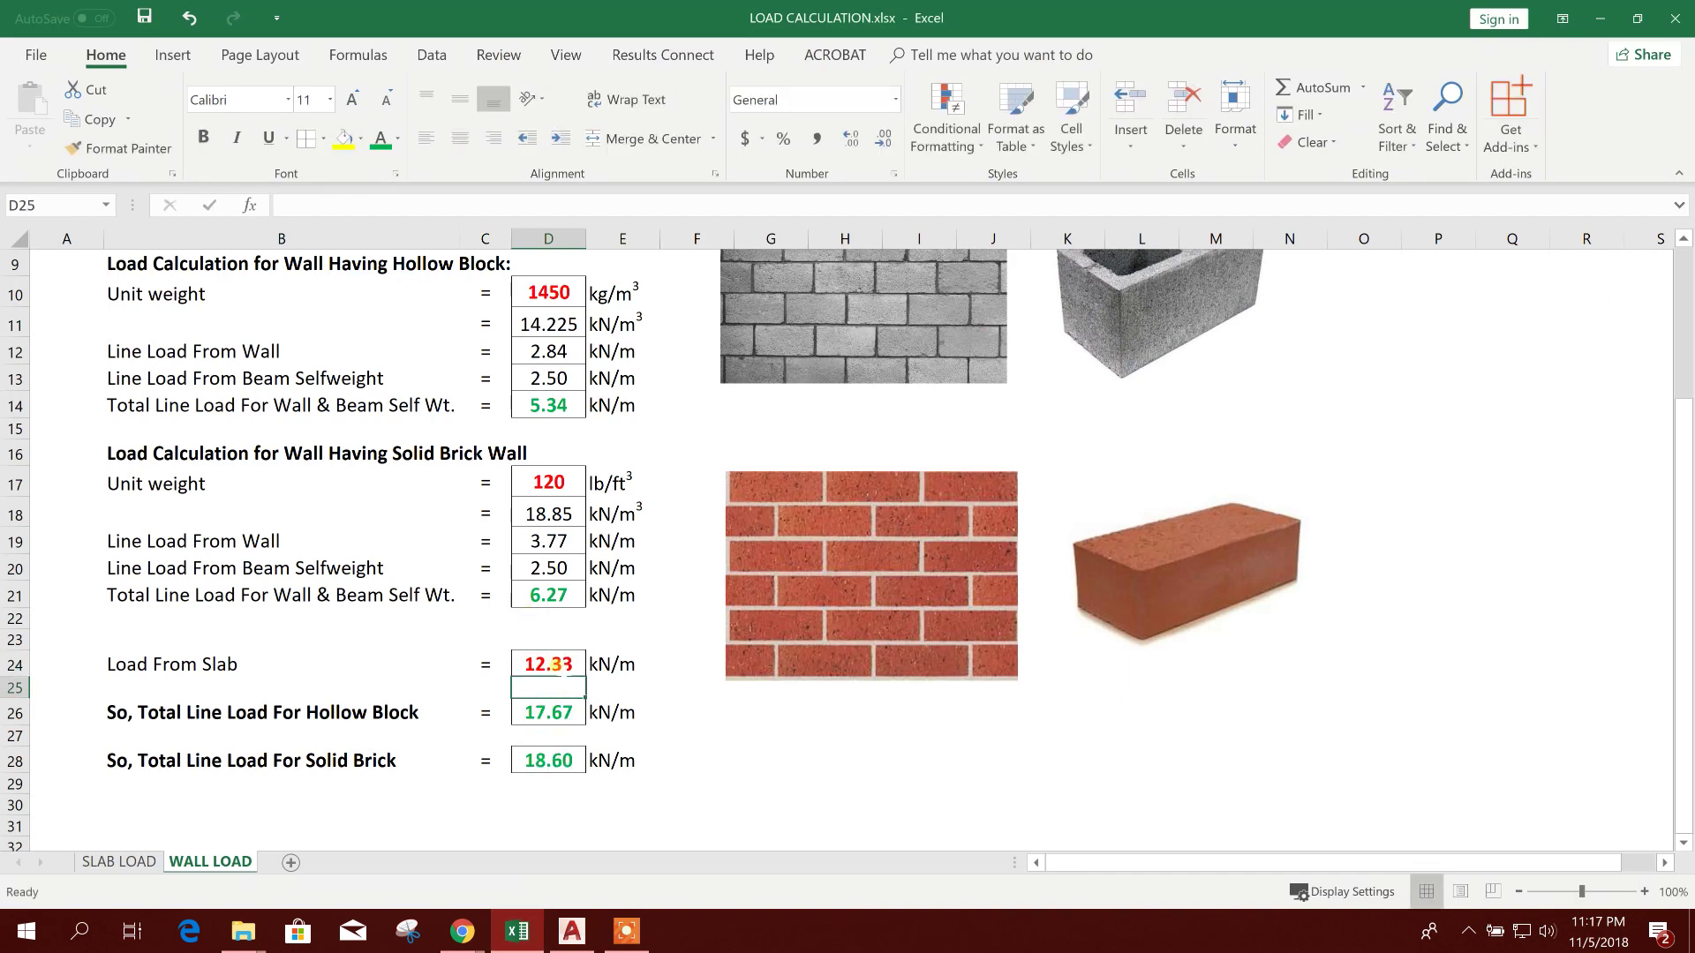
Change the top B–C beam label from 12.33 to 17.67.
left_click(1600, 19)
double_click(849, 362)
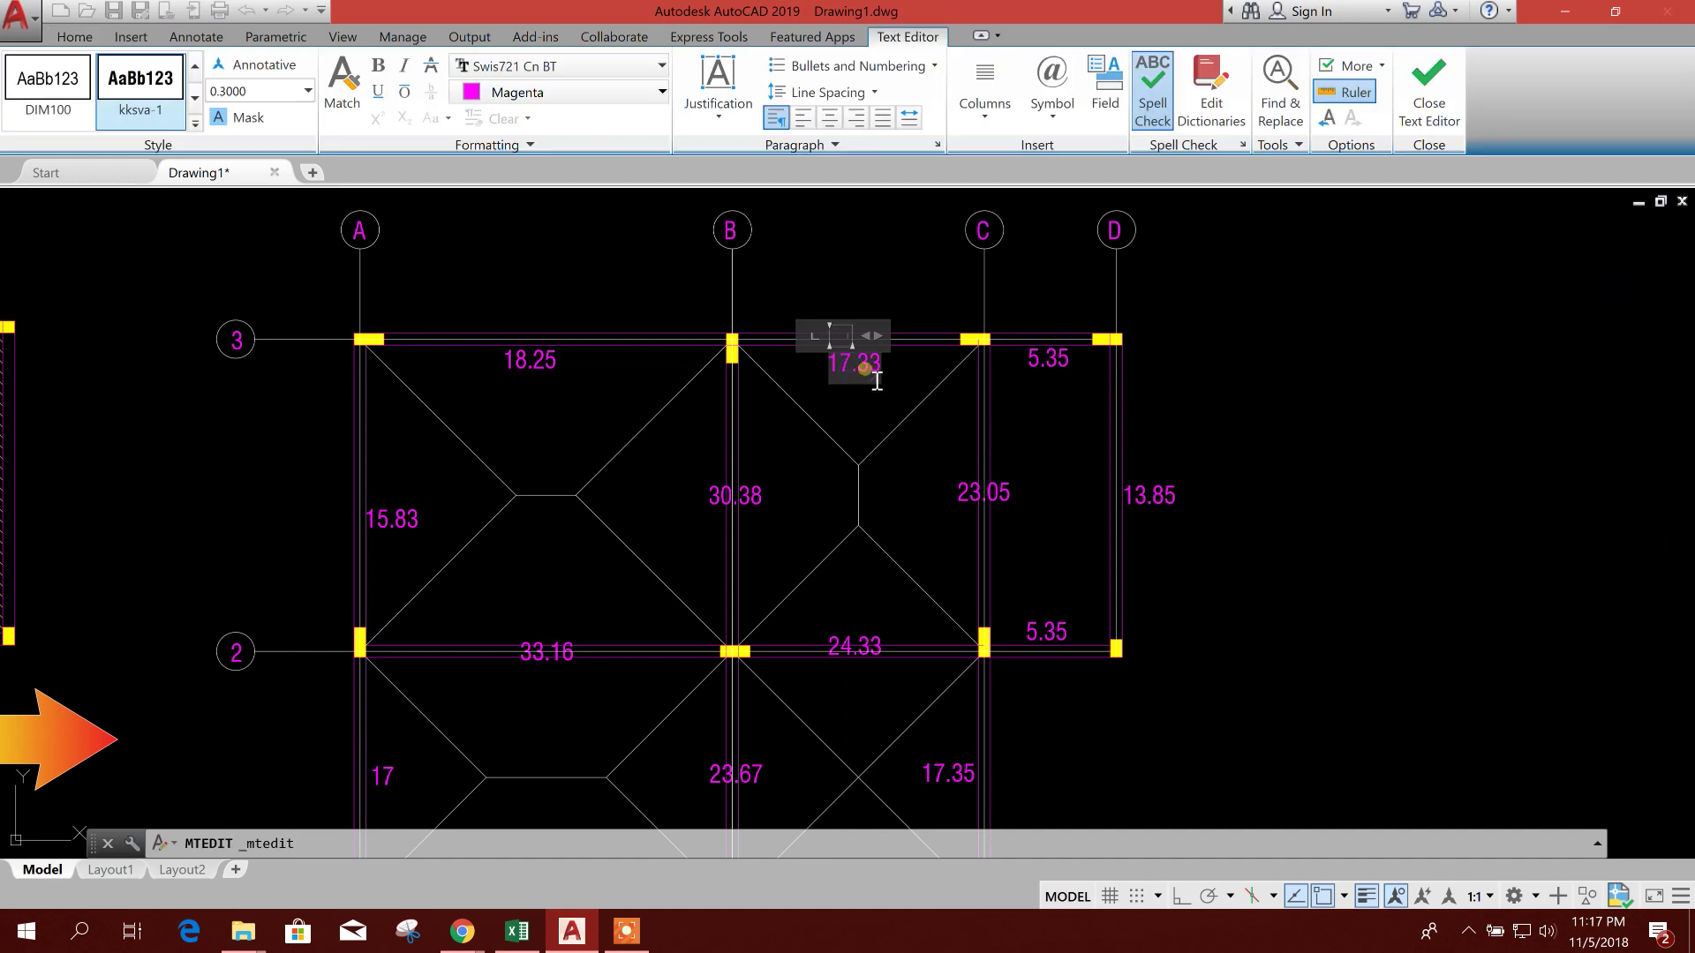
type("67")
left_click(912, 377)
middle_click_drag(850, 430, 914, 397)
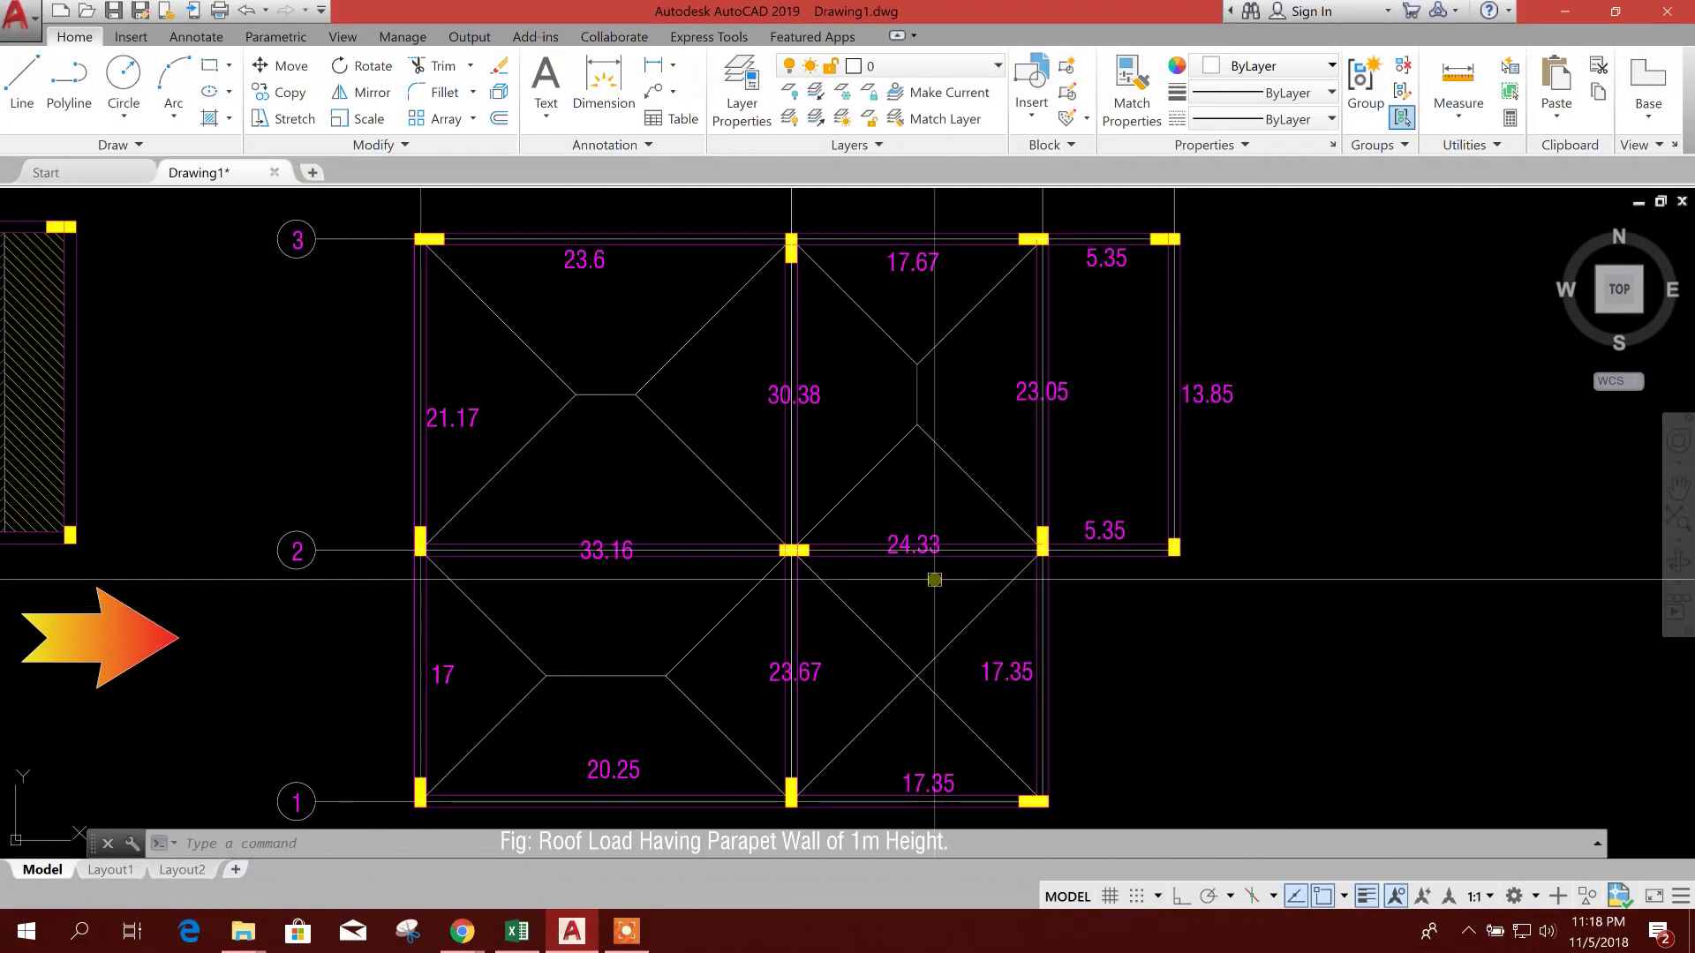
middle_click_drag(909, 554, 1015, 562)
middle_click_drag(636, 651, 645, 599)
scroll(646, 600, "down", 2)
scroll(670, 629, "up", 2)
scroll(697, 597, "down", 2)
scroll(673, 586, "up", 2)
scroll(688, 609, "down", 2)
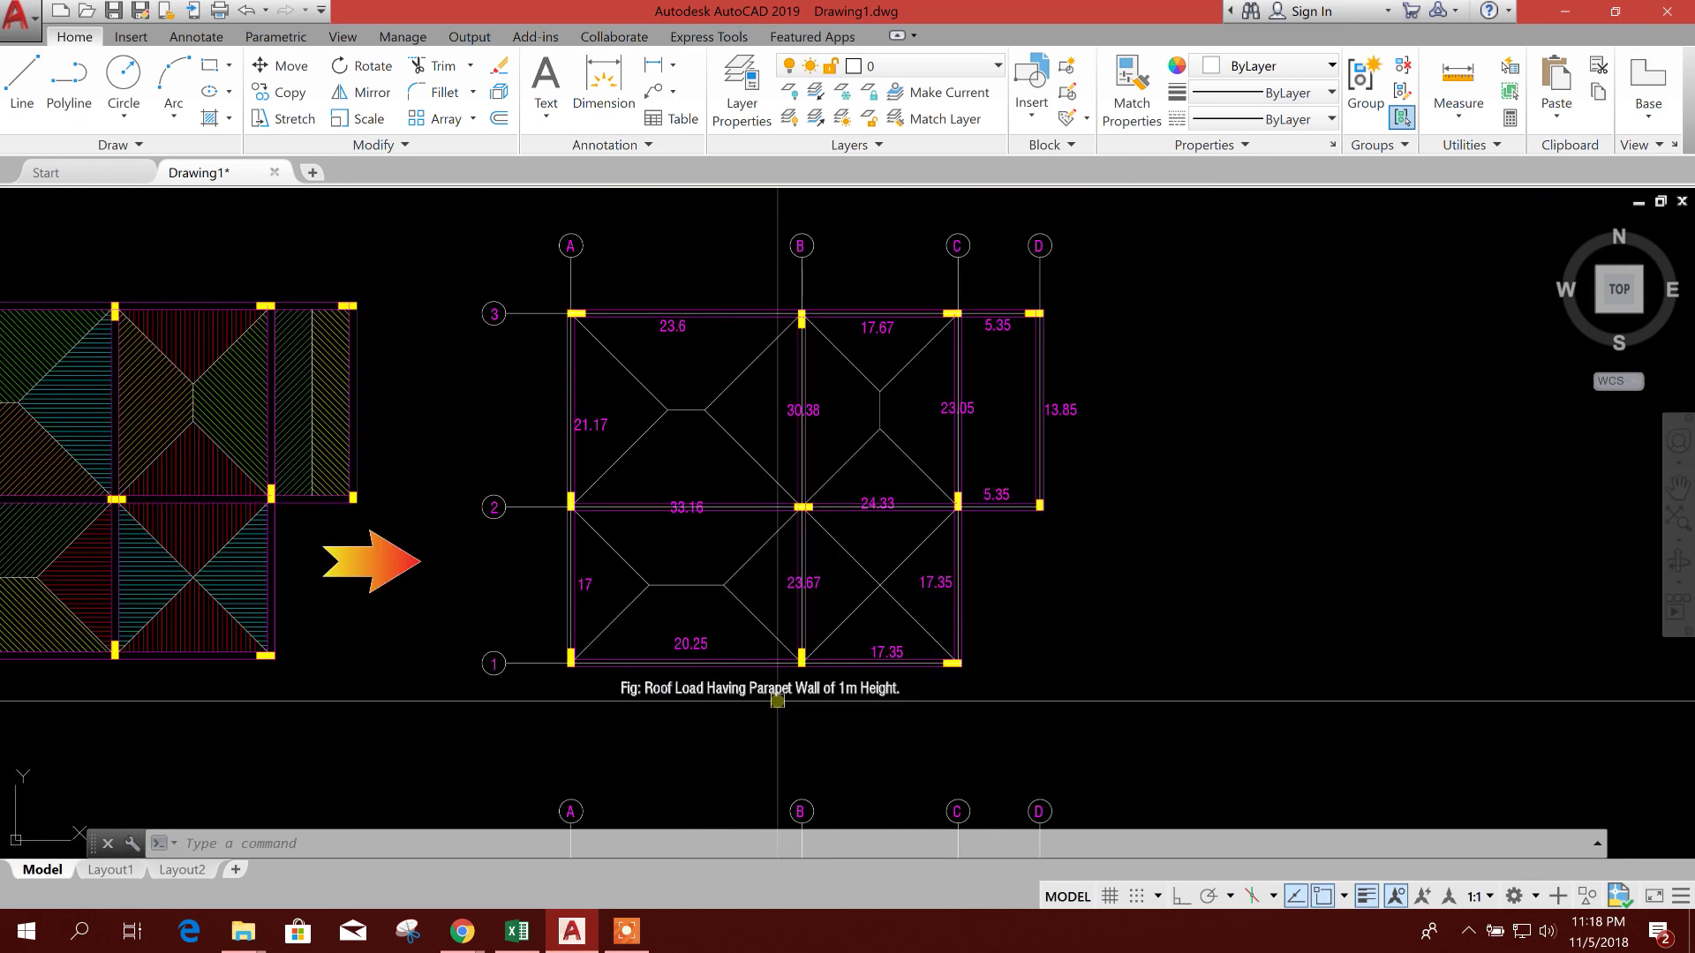
scroll(882, 706, "up", 2)
middle_click_drag(879, 748, 854, 856)
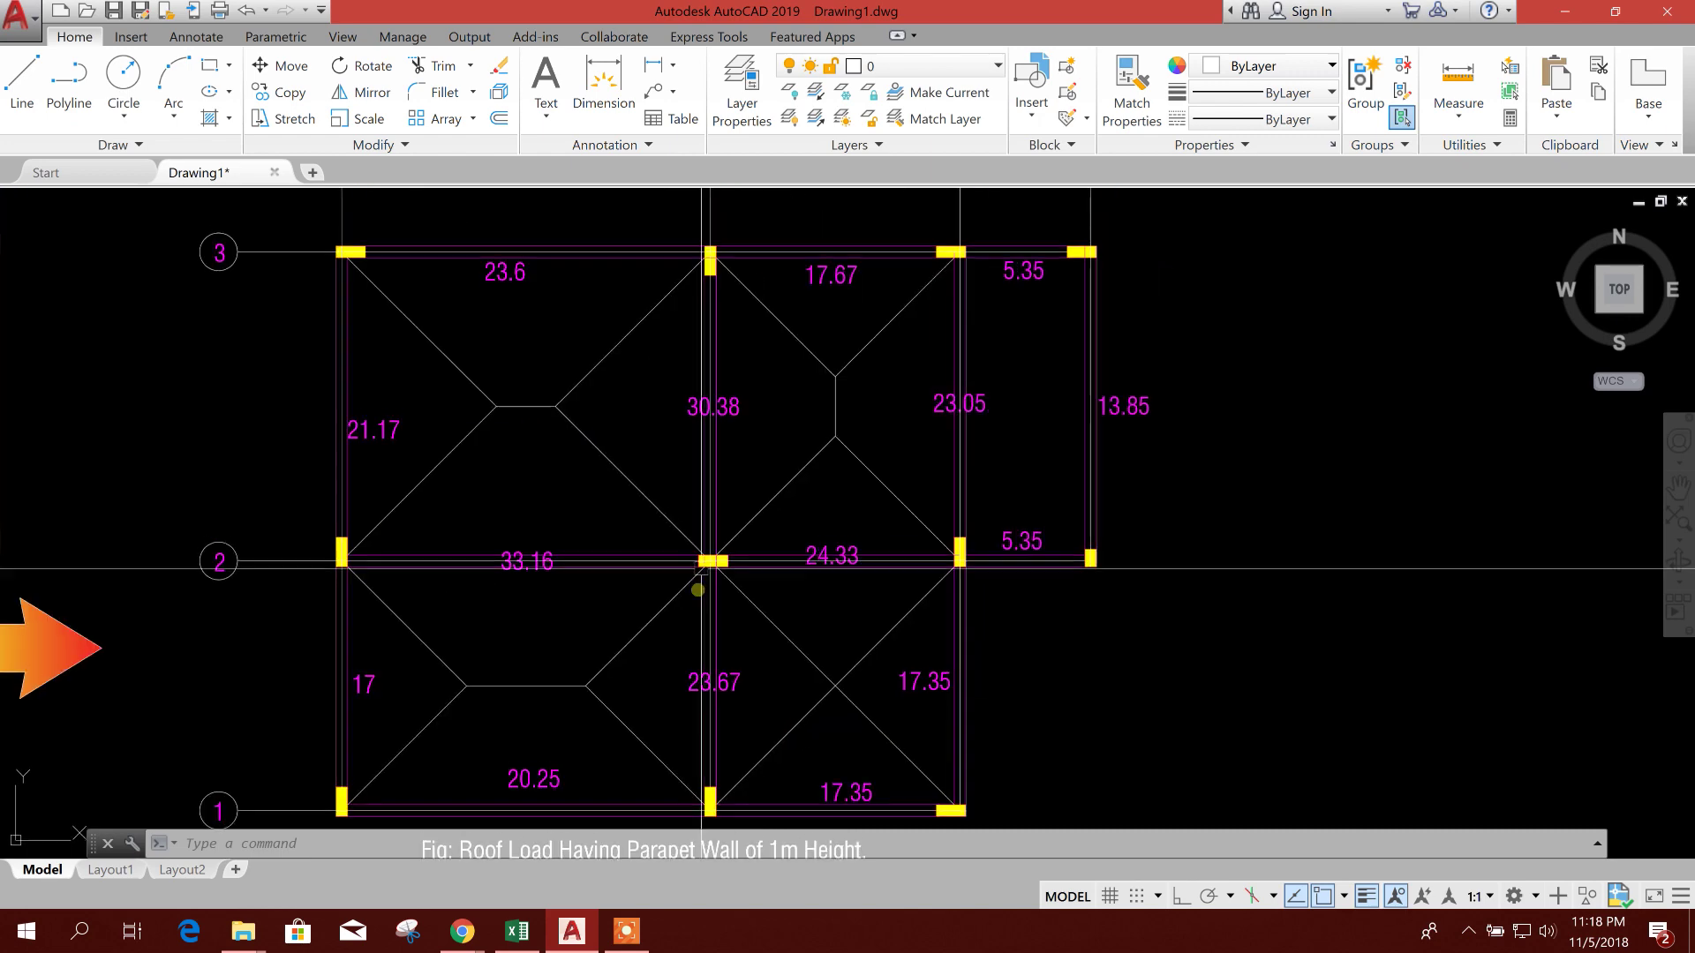
middle_click_drag(865, 639, 915, 553)
scroll(868, 554, "down", 2)
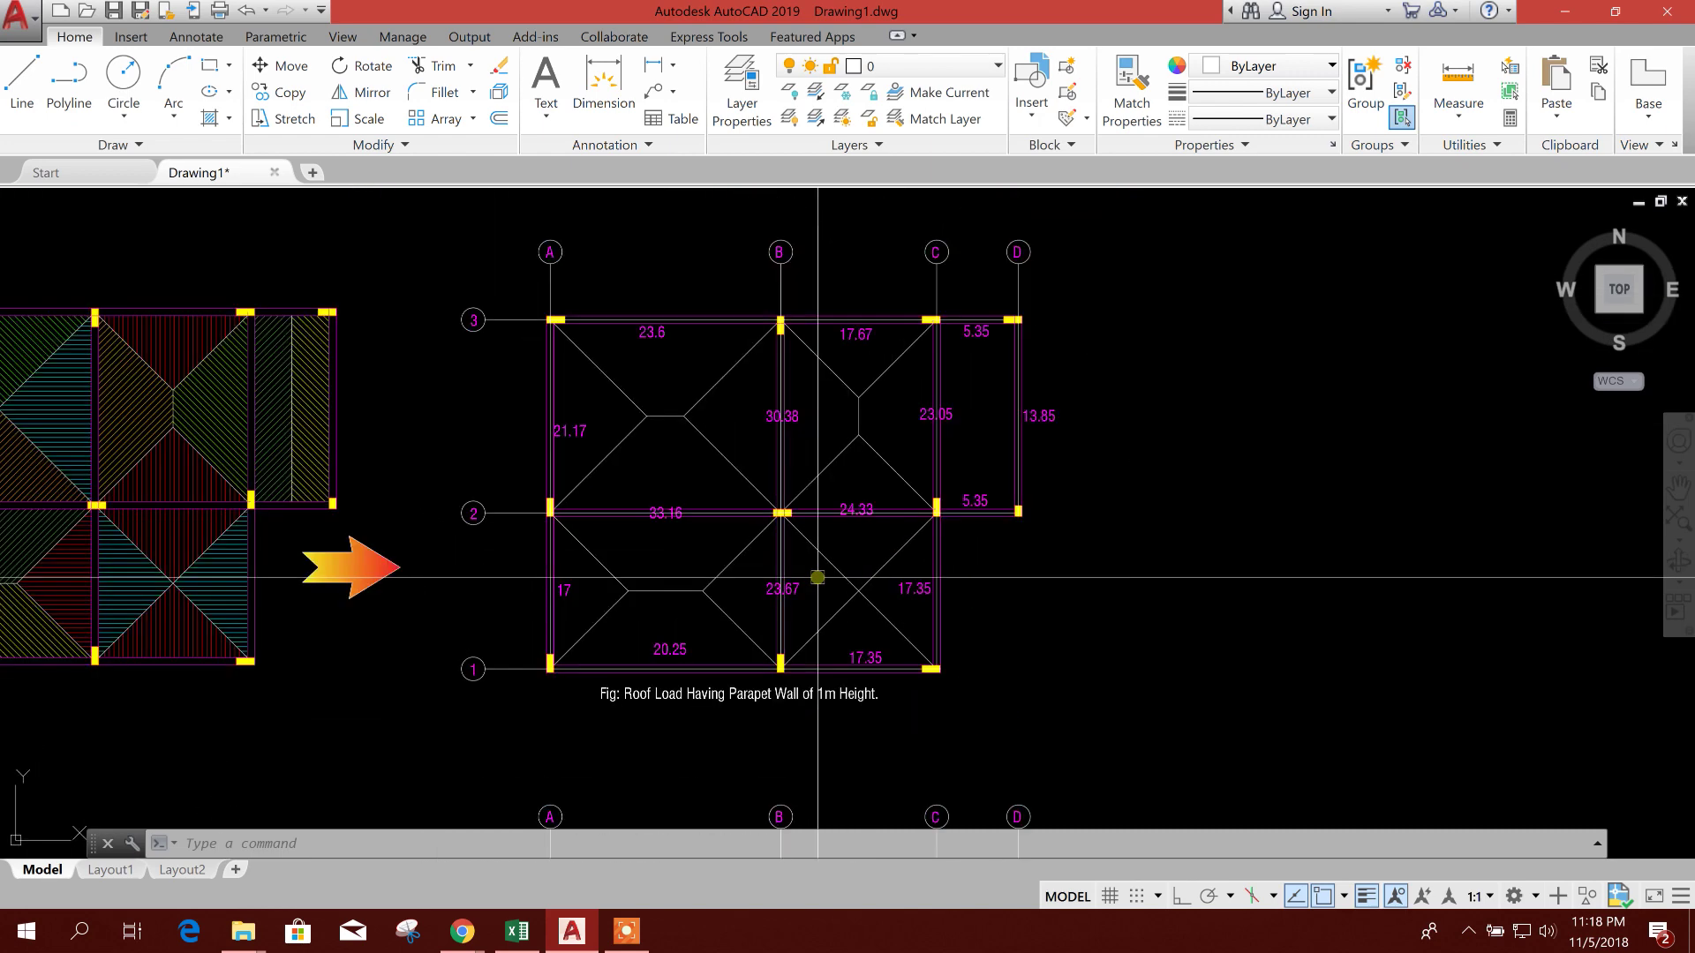
scroll(832, 575, "down", 2)
scroll(870, 567, "up", 4)
middle_click_drag(824, 574, 821, 605)
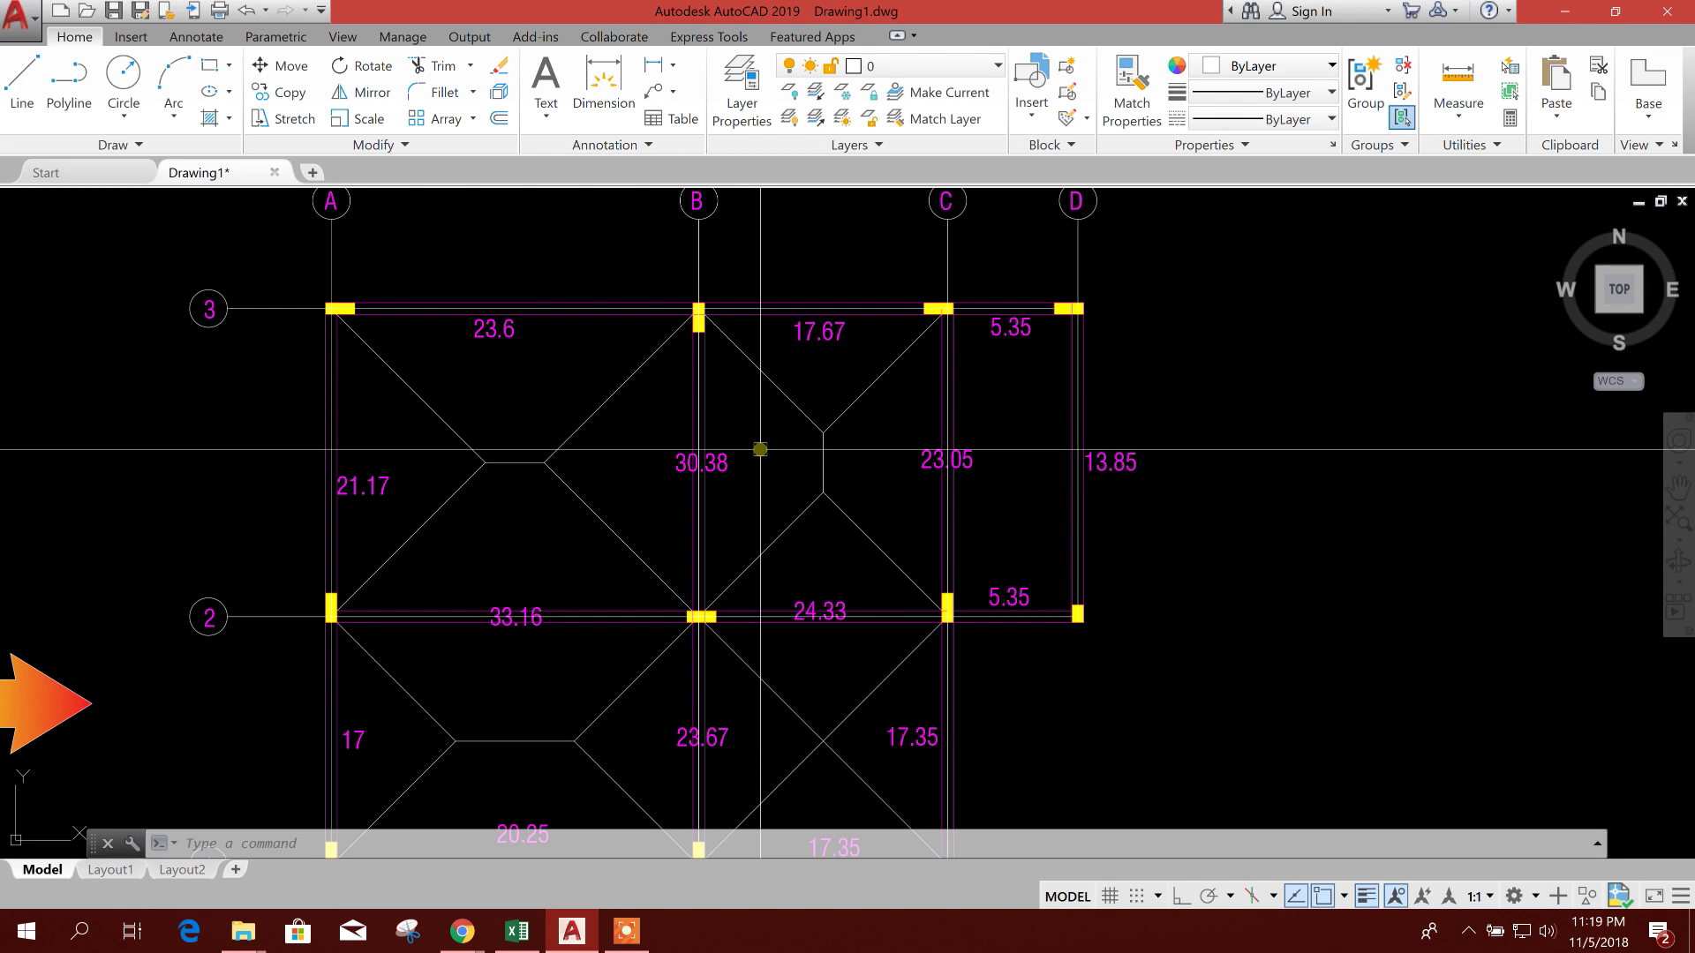
middle_click_drag(745, 553, 805, 481)
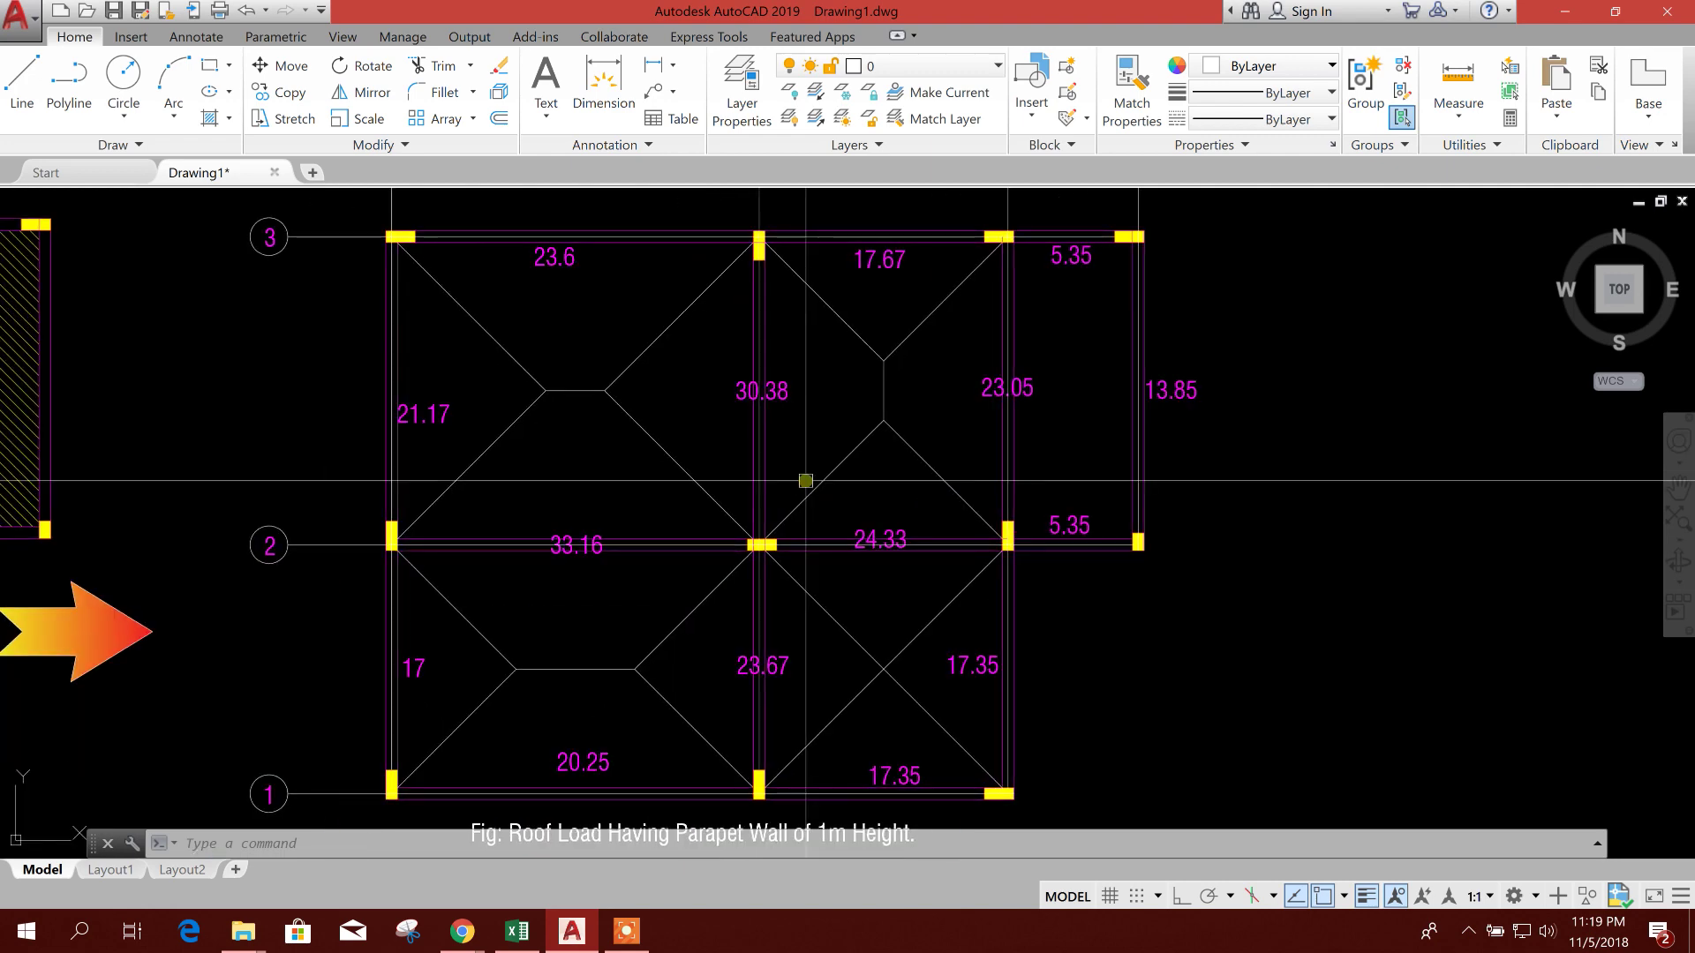
scroll(1125, 536, "down", 2)
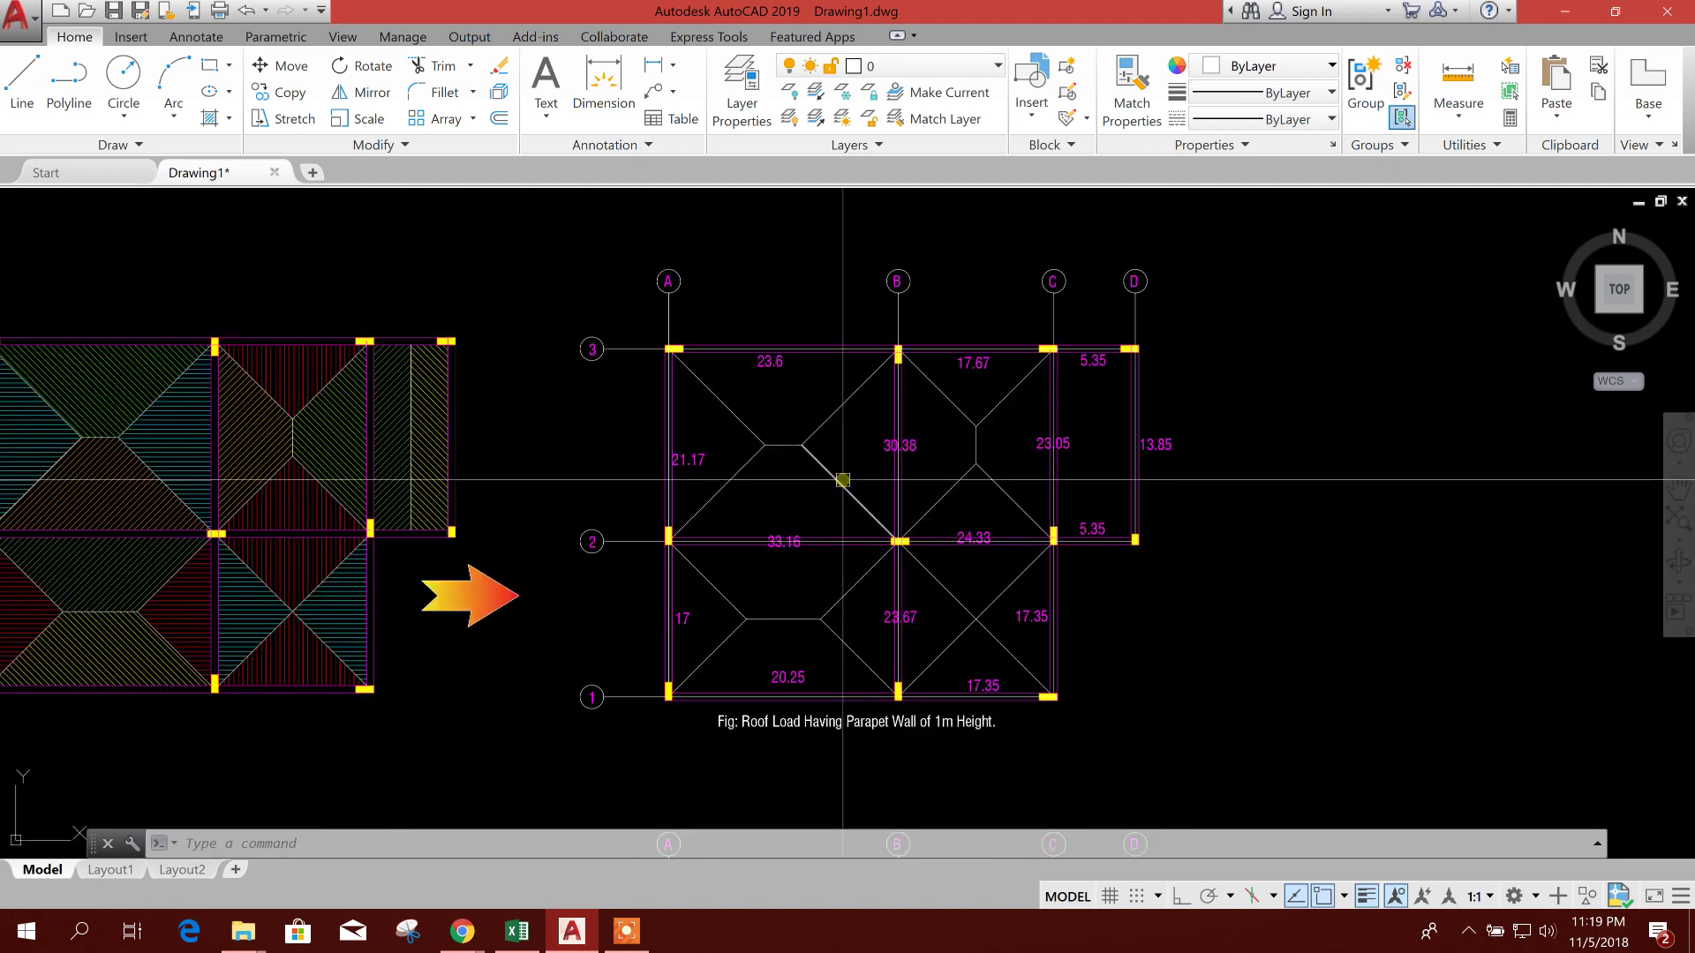
middle_click_drag(842, 695, 780, 667)
scroll(1063, 341, "up", 2)
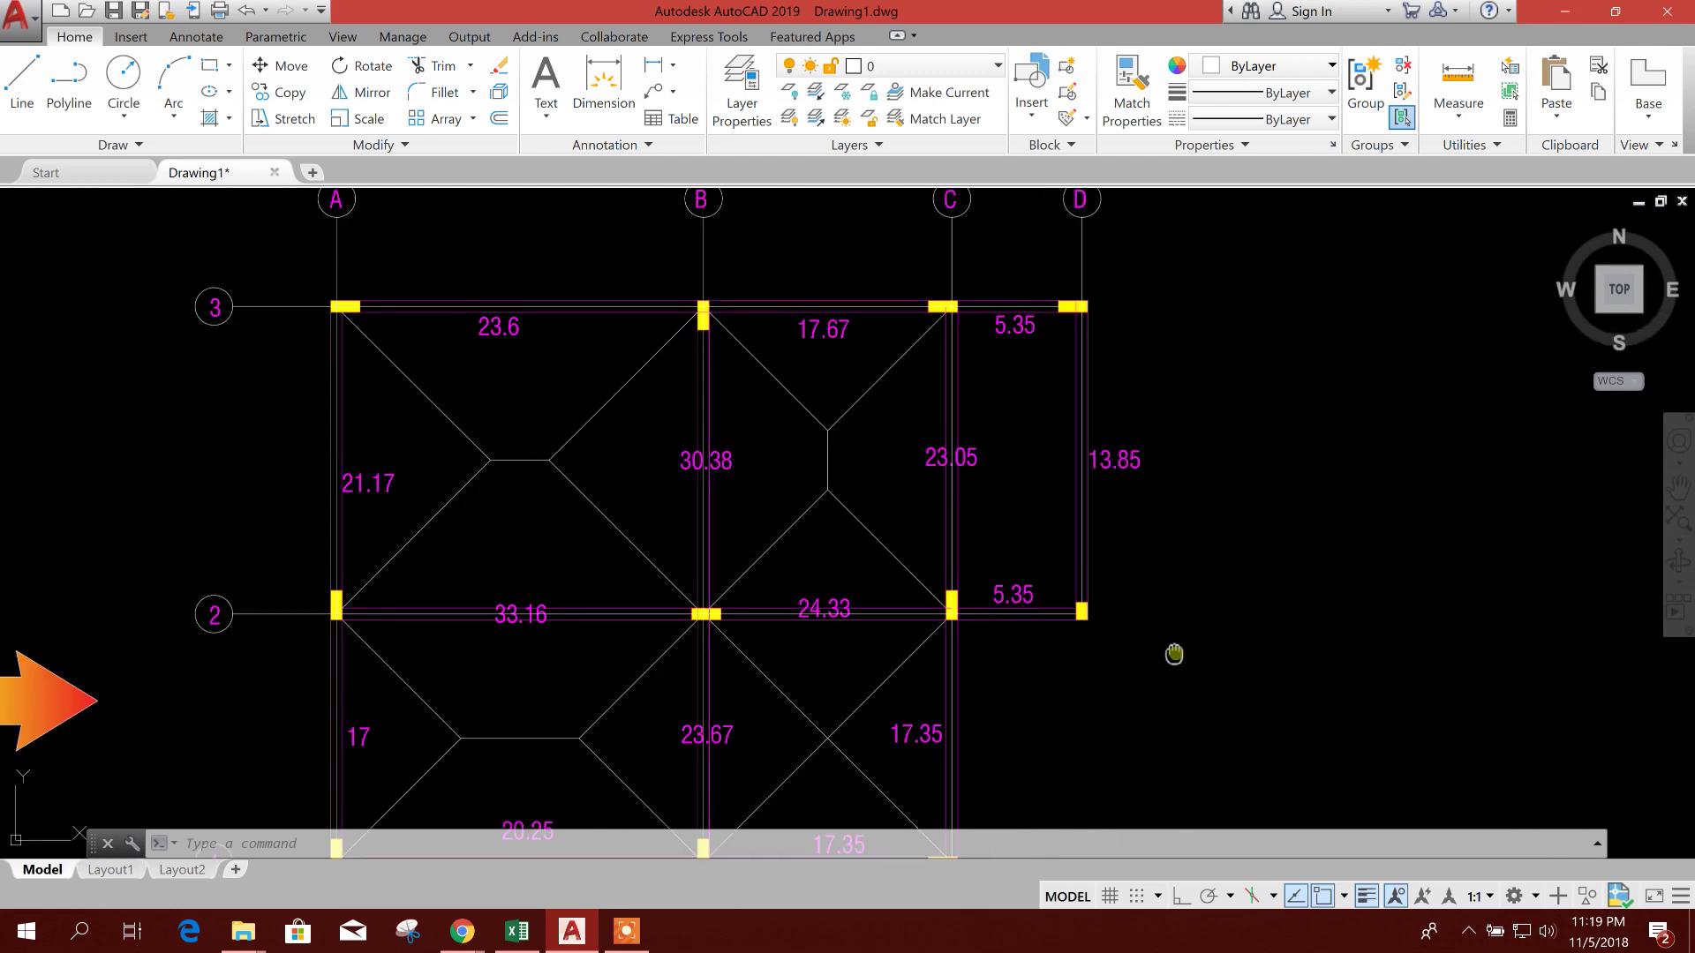
middle_click_drag(1105, 674, 1074, 570)
scroll(1074, 570, "down", 2)
scroll(1032, 584, "up", 2)
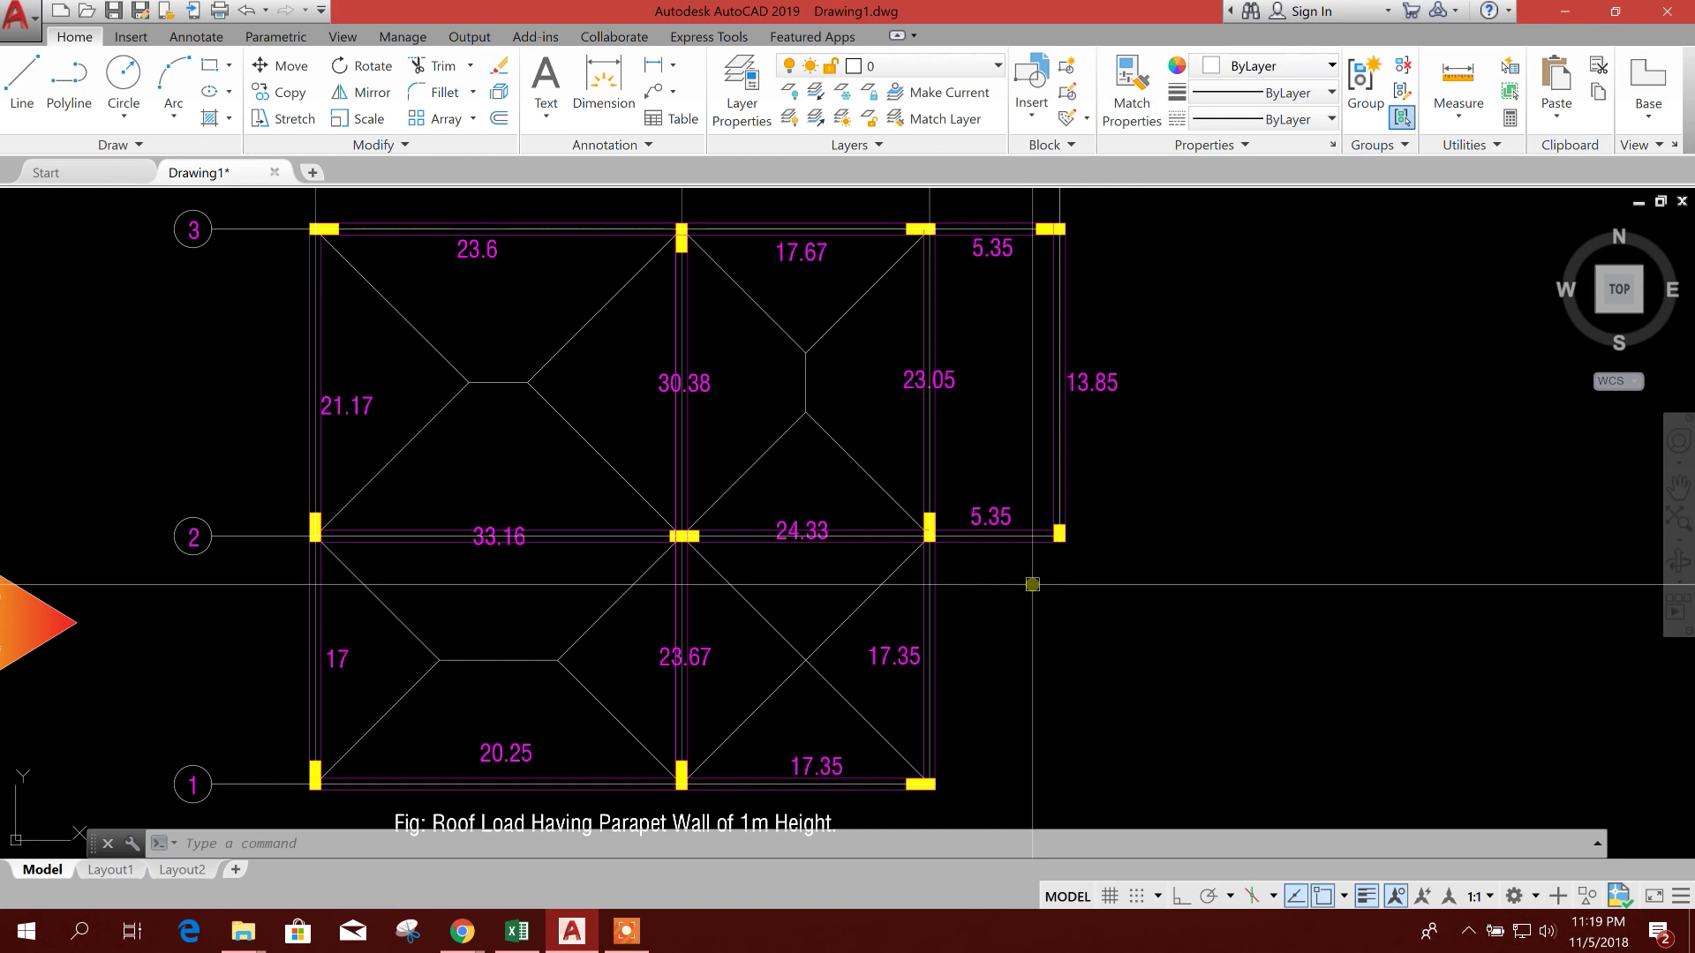
middle_click_drag(1031, 584, 1029, 457)
scroll(1030, 457, "down", 2)
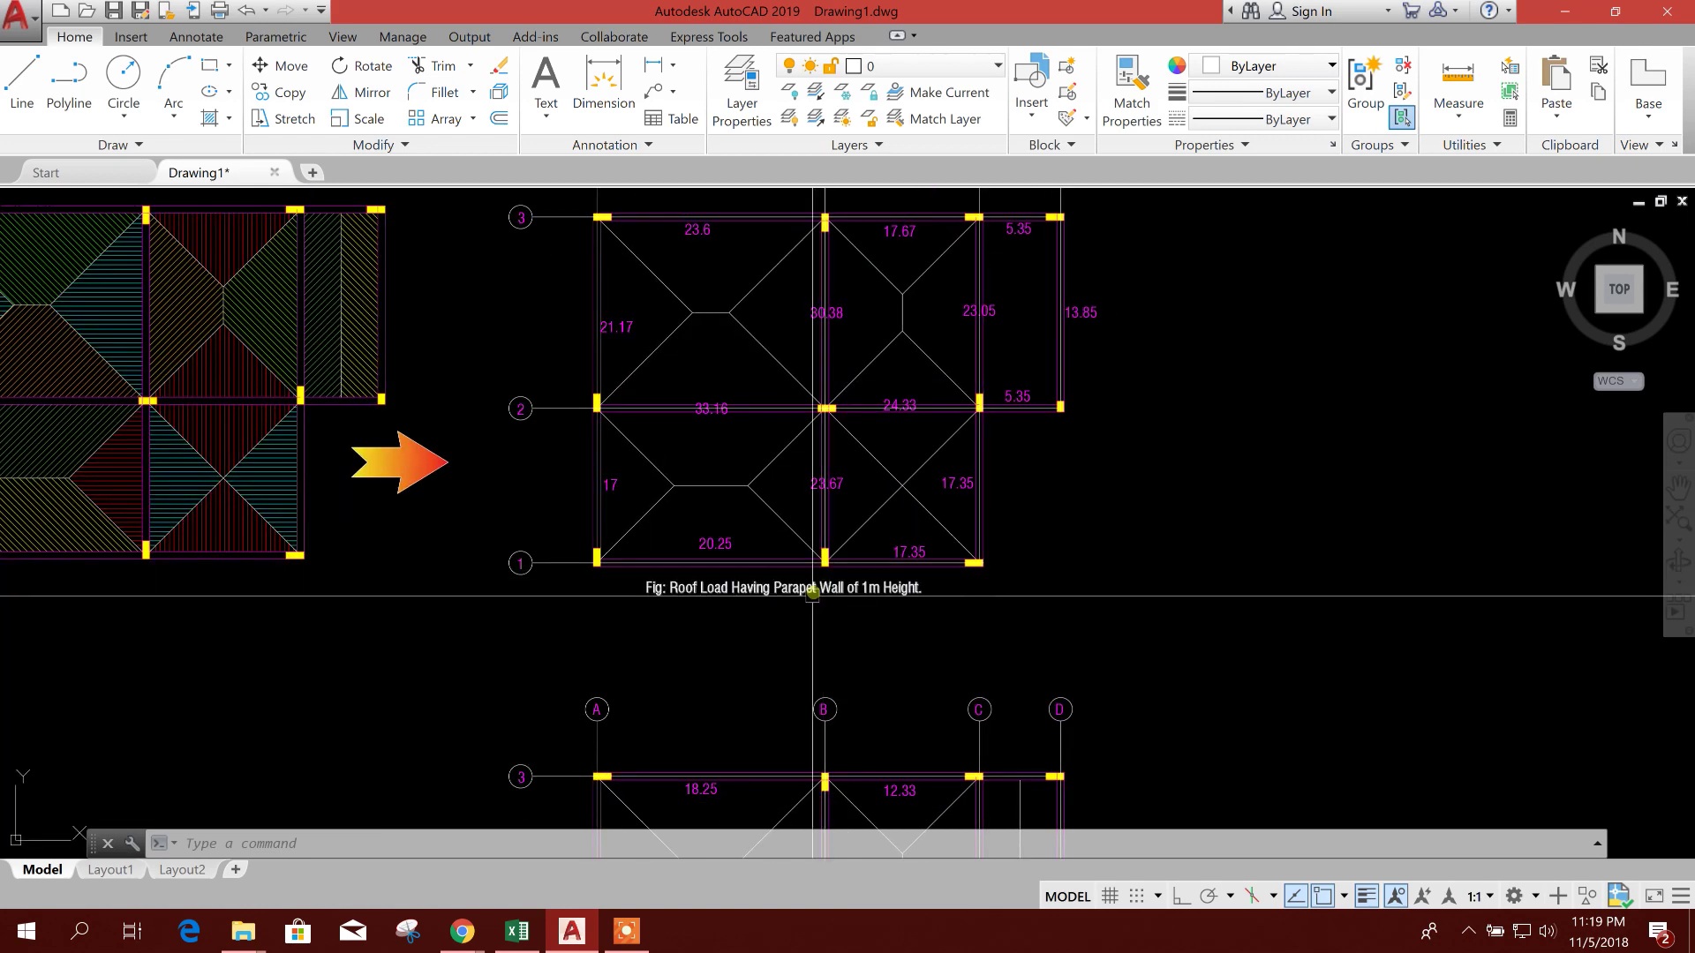
mouse_move(780, 696)
middle_mouse_down()
mouse_move(811, 563)
mouse_move(805, 603)
middle_mouse_up()
middle_click_drag(800, 694, 790, 499)
scroll(749, 785, "up", 2)
scroll(733, 737, "down", 2)
scroll(756, 720, "down", 1)
Append '(3 Floors)' to the typical floor caption and widen it to one line.
scroll(777, 717, "up", 1)
double_click(741, 716)
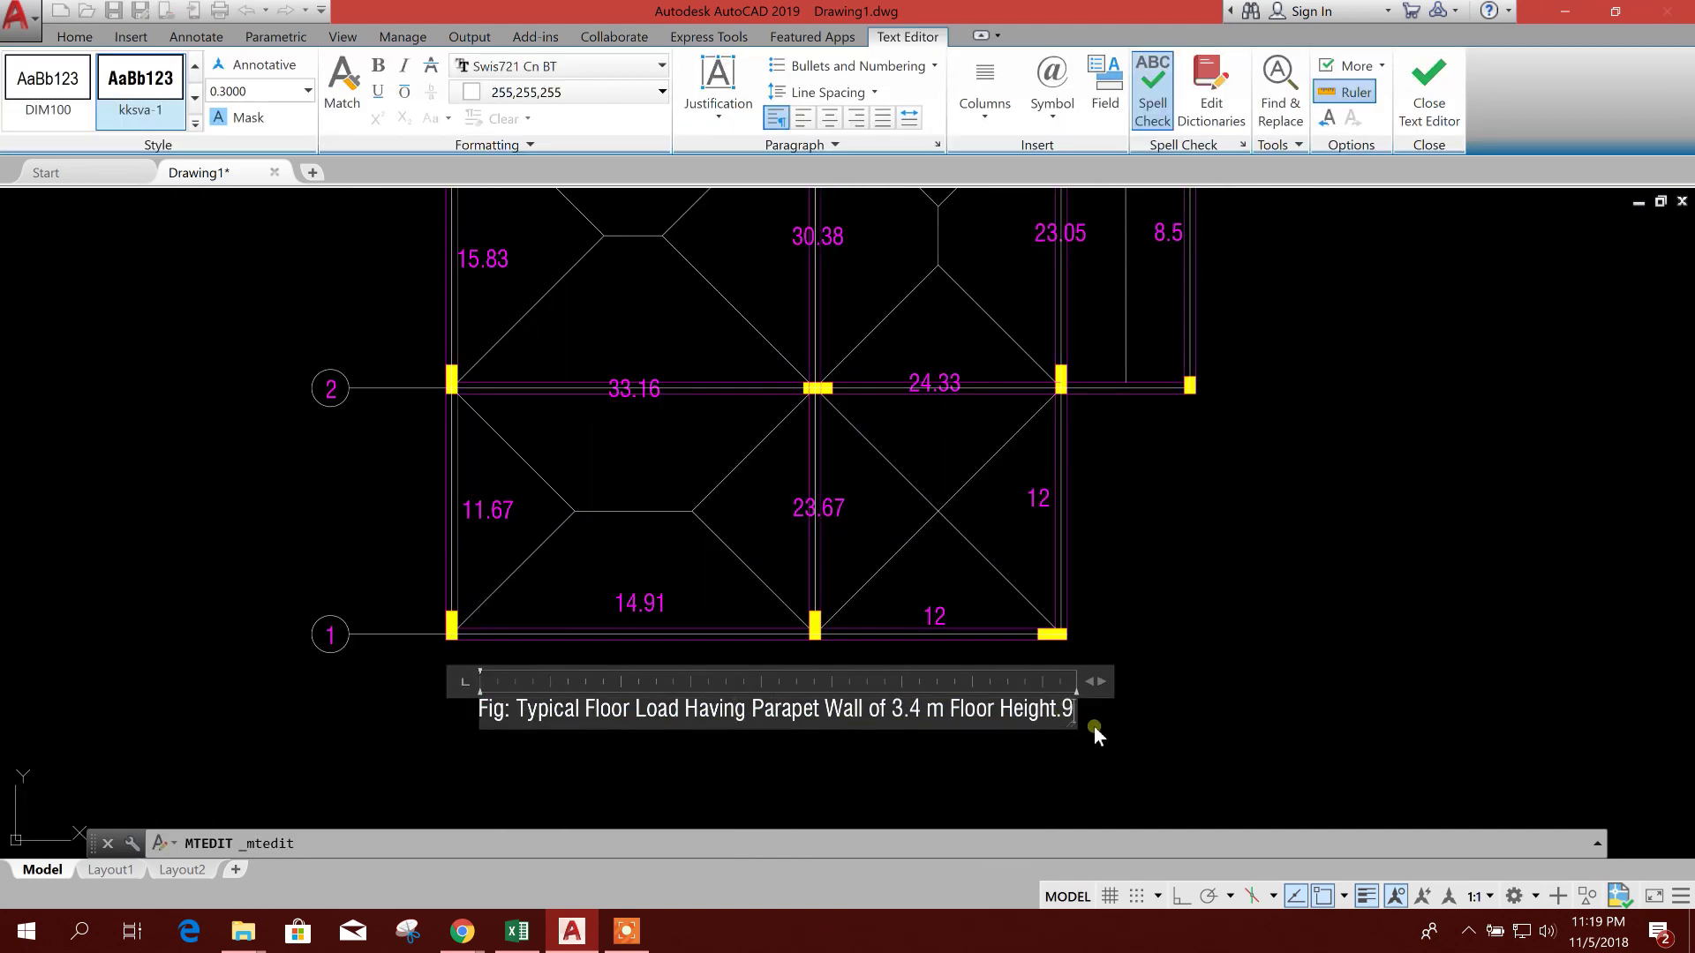
type("(3 Floors")
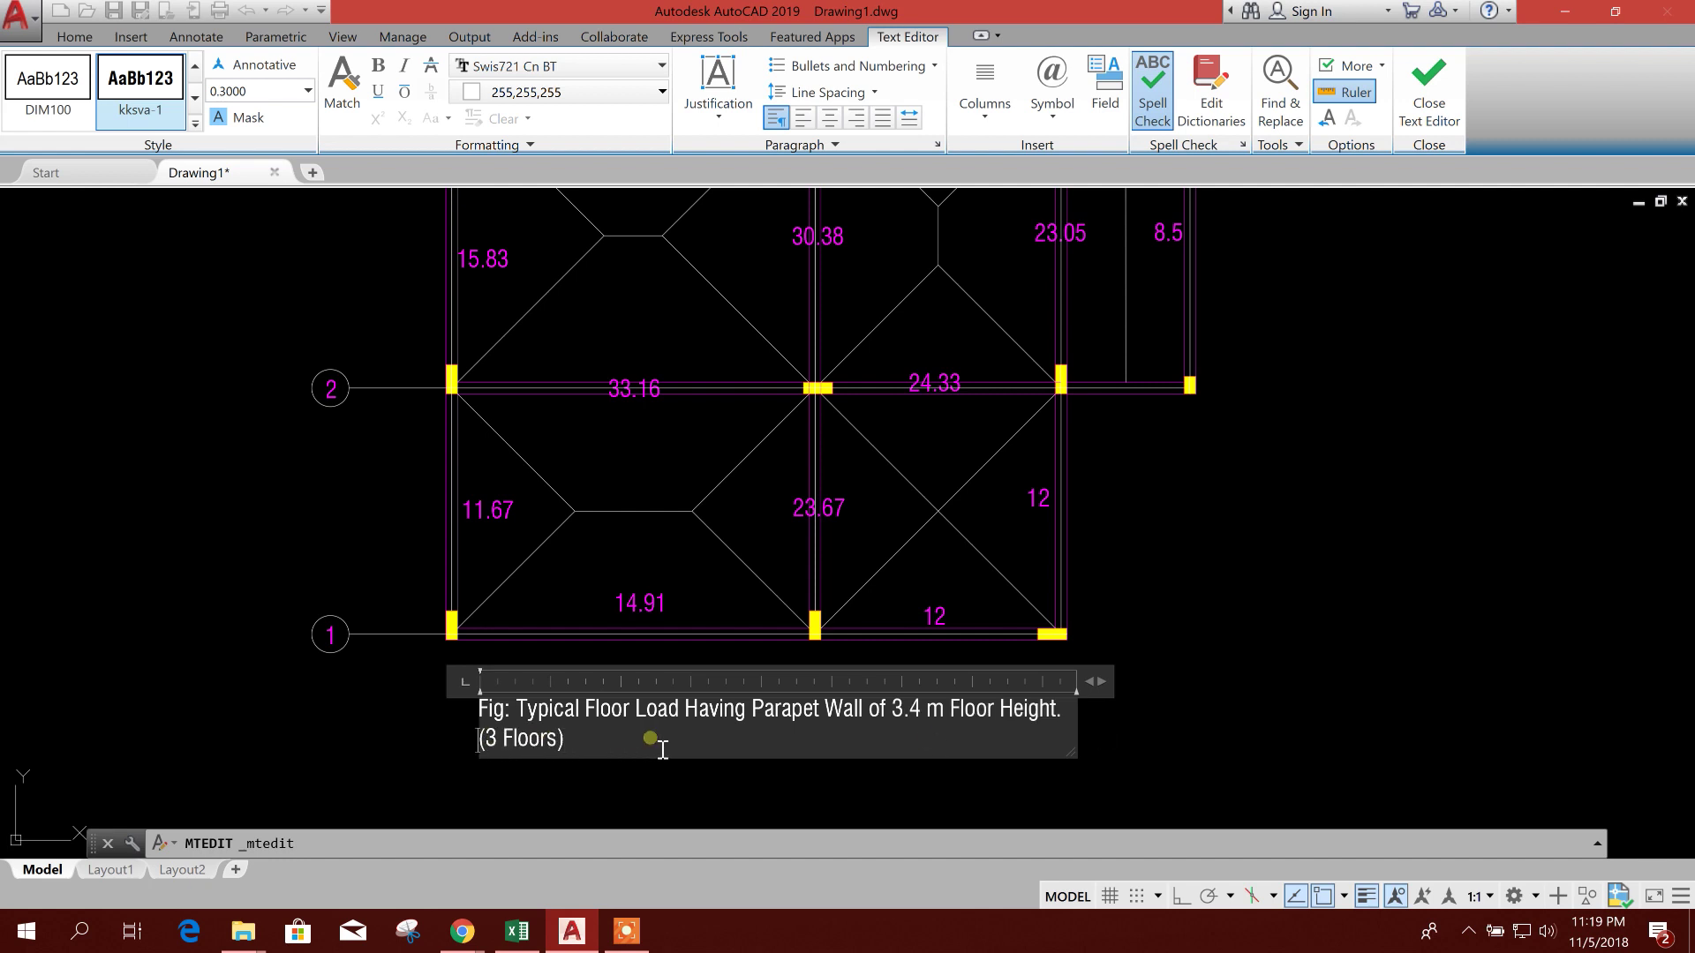
left_click_drag(1110, 684, 1191, 683)
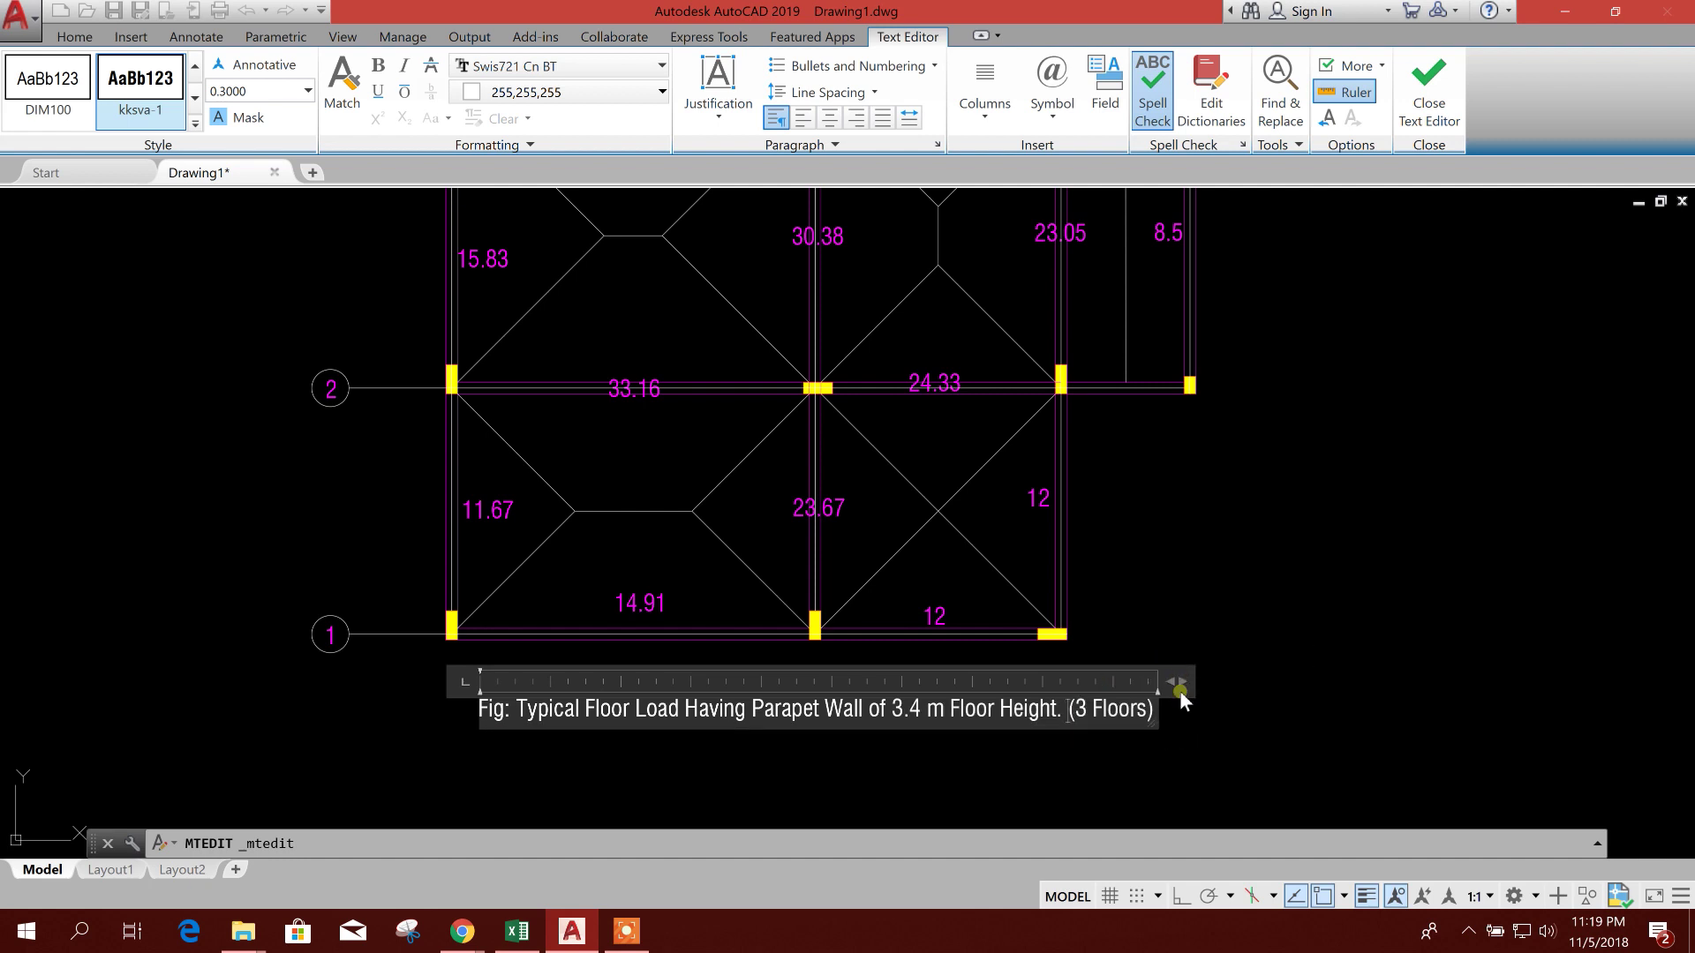
key("Escape")
key("Escape")
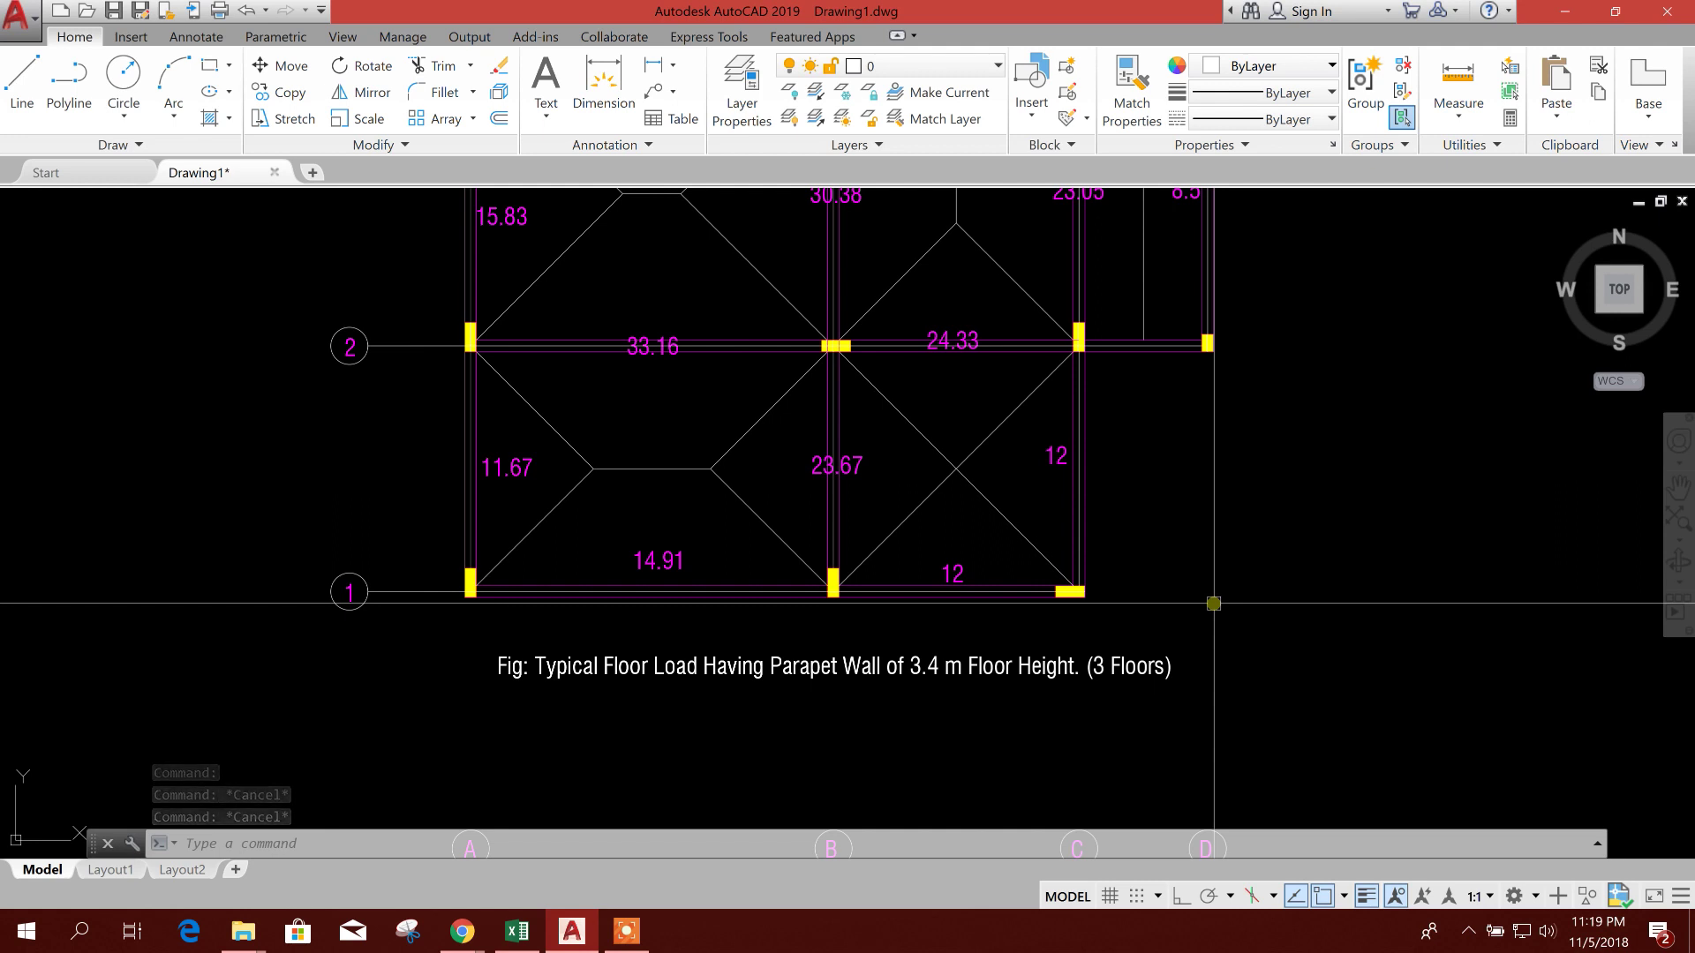
Replace 'Parapet' with 'Full' in the caption.
scroll(1172, 718, "down", 2)
scroll(784, 721, "up", 2)
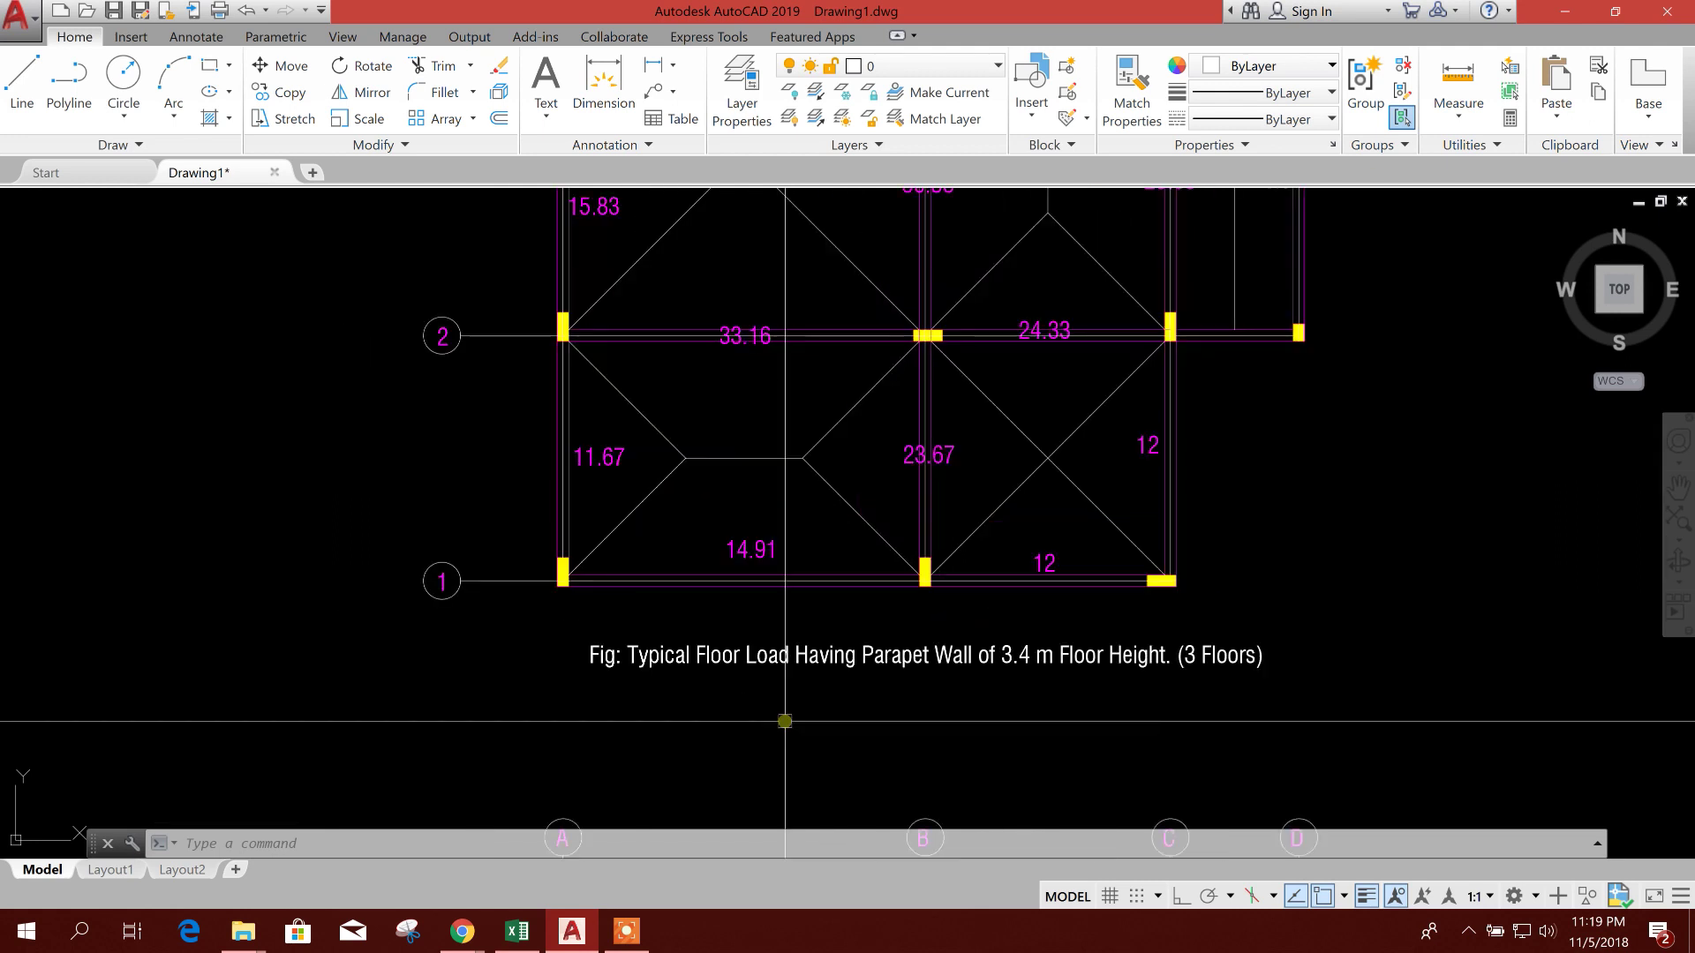
scroll(753, 689, "up", 3)
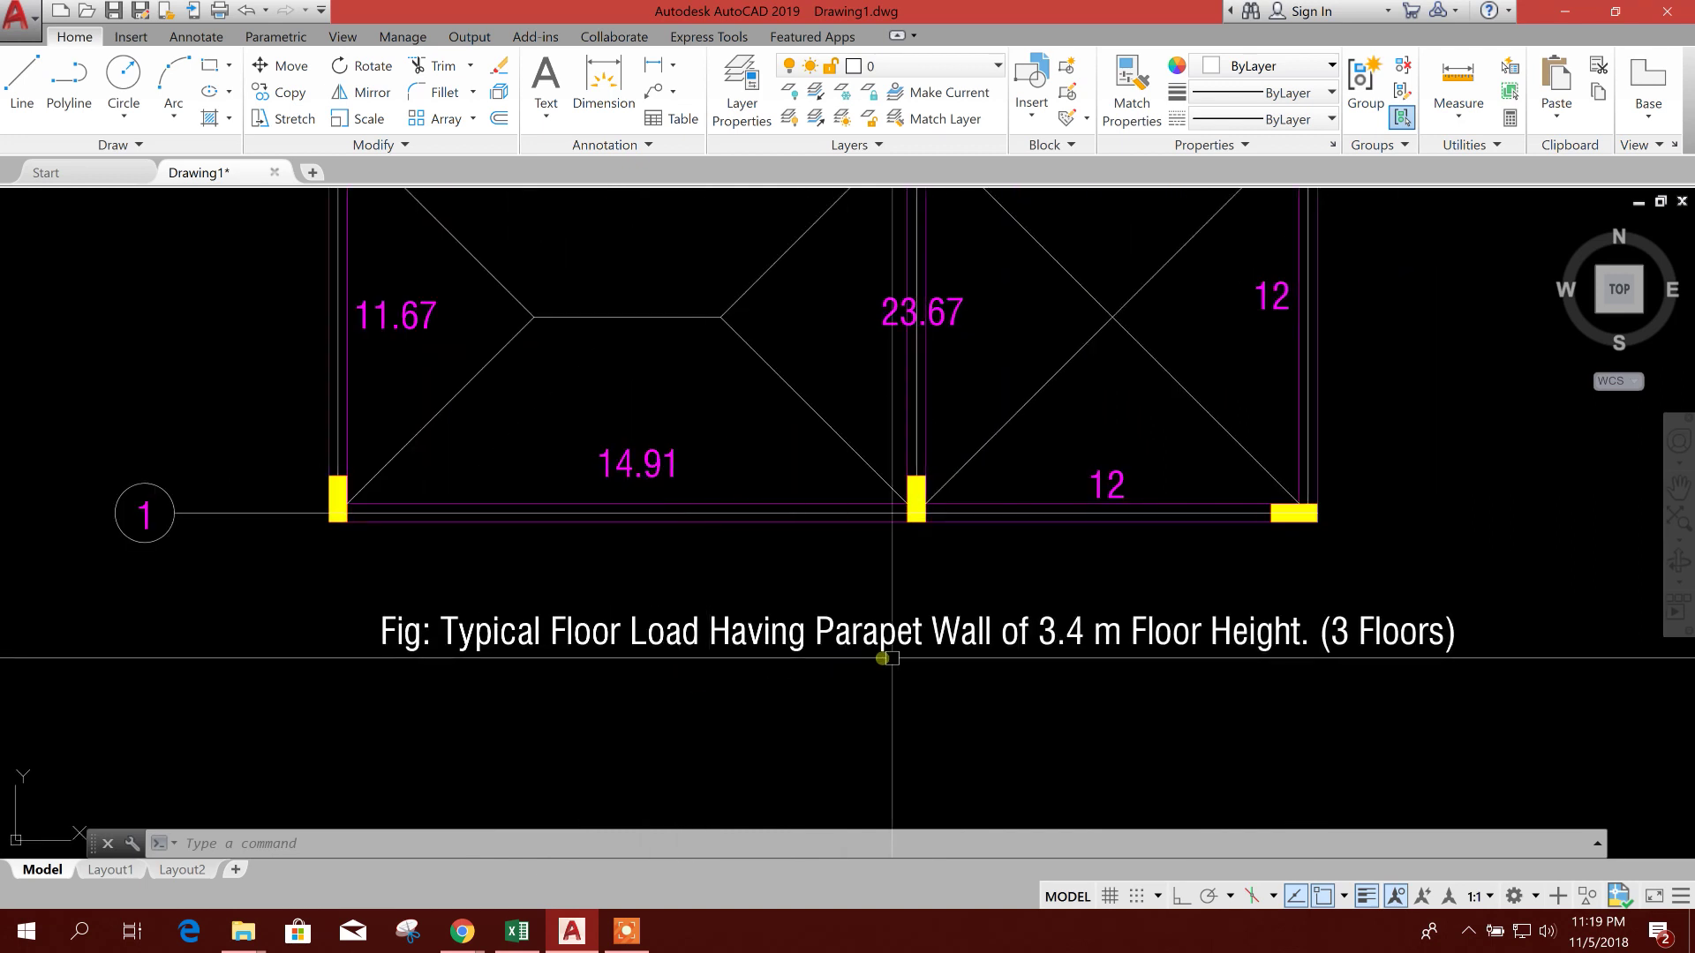
double_click(812, 636)
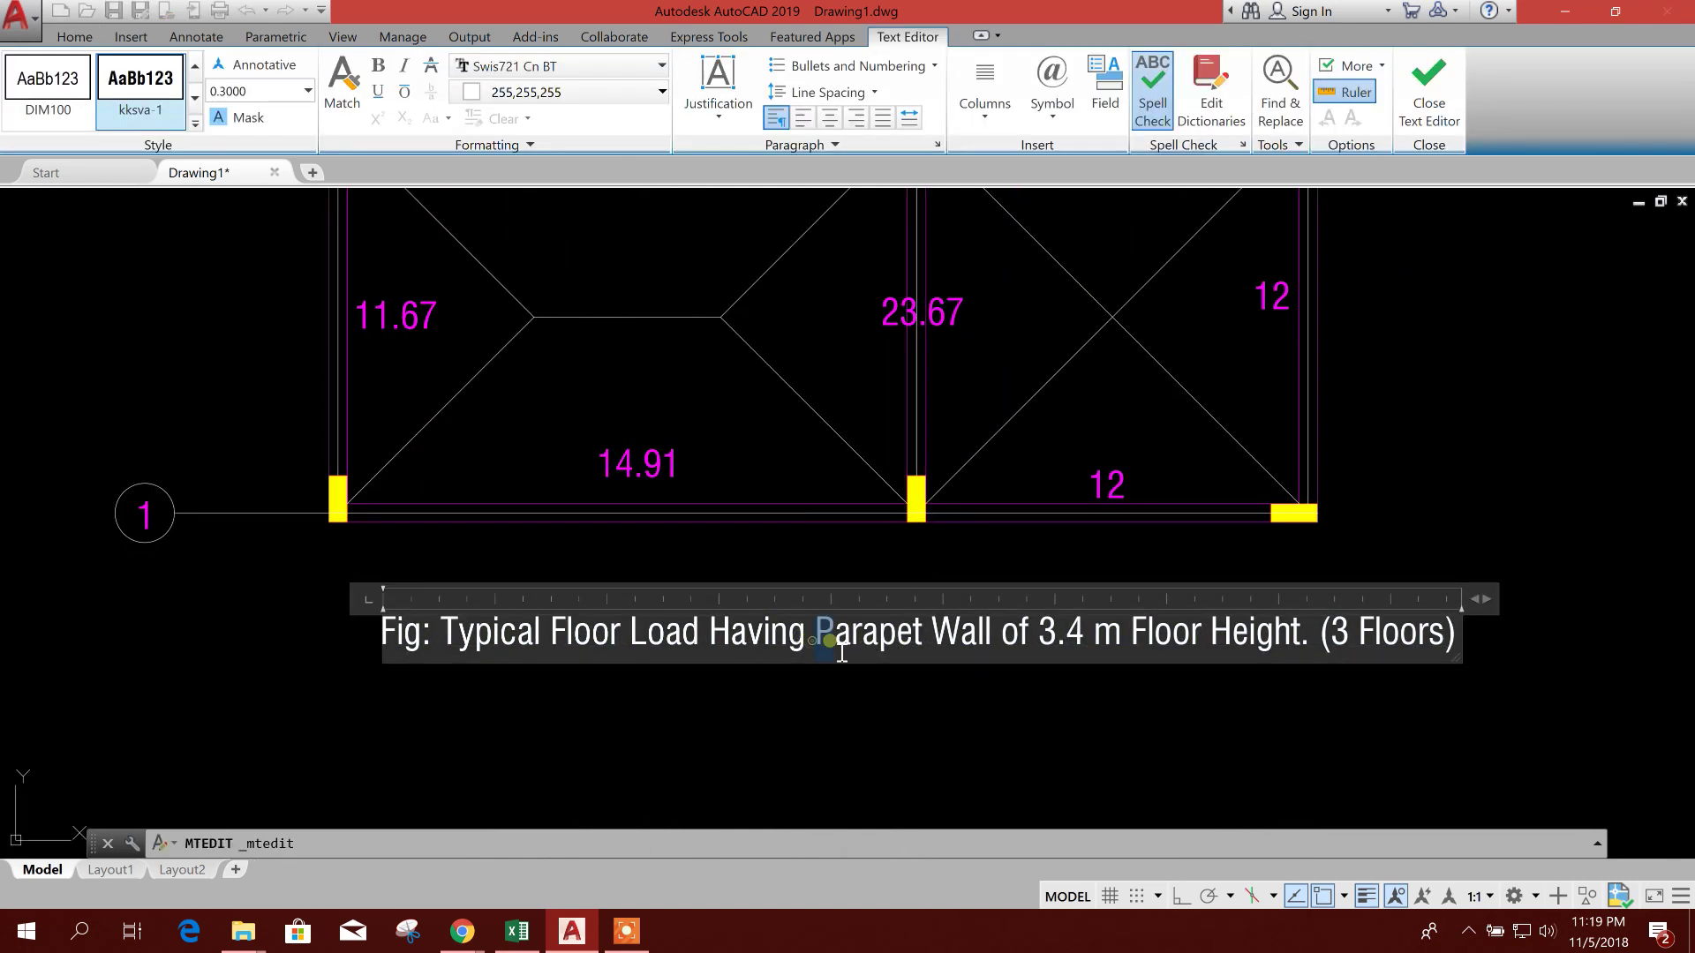
type("Full")
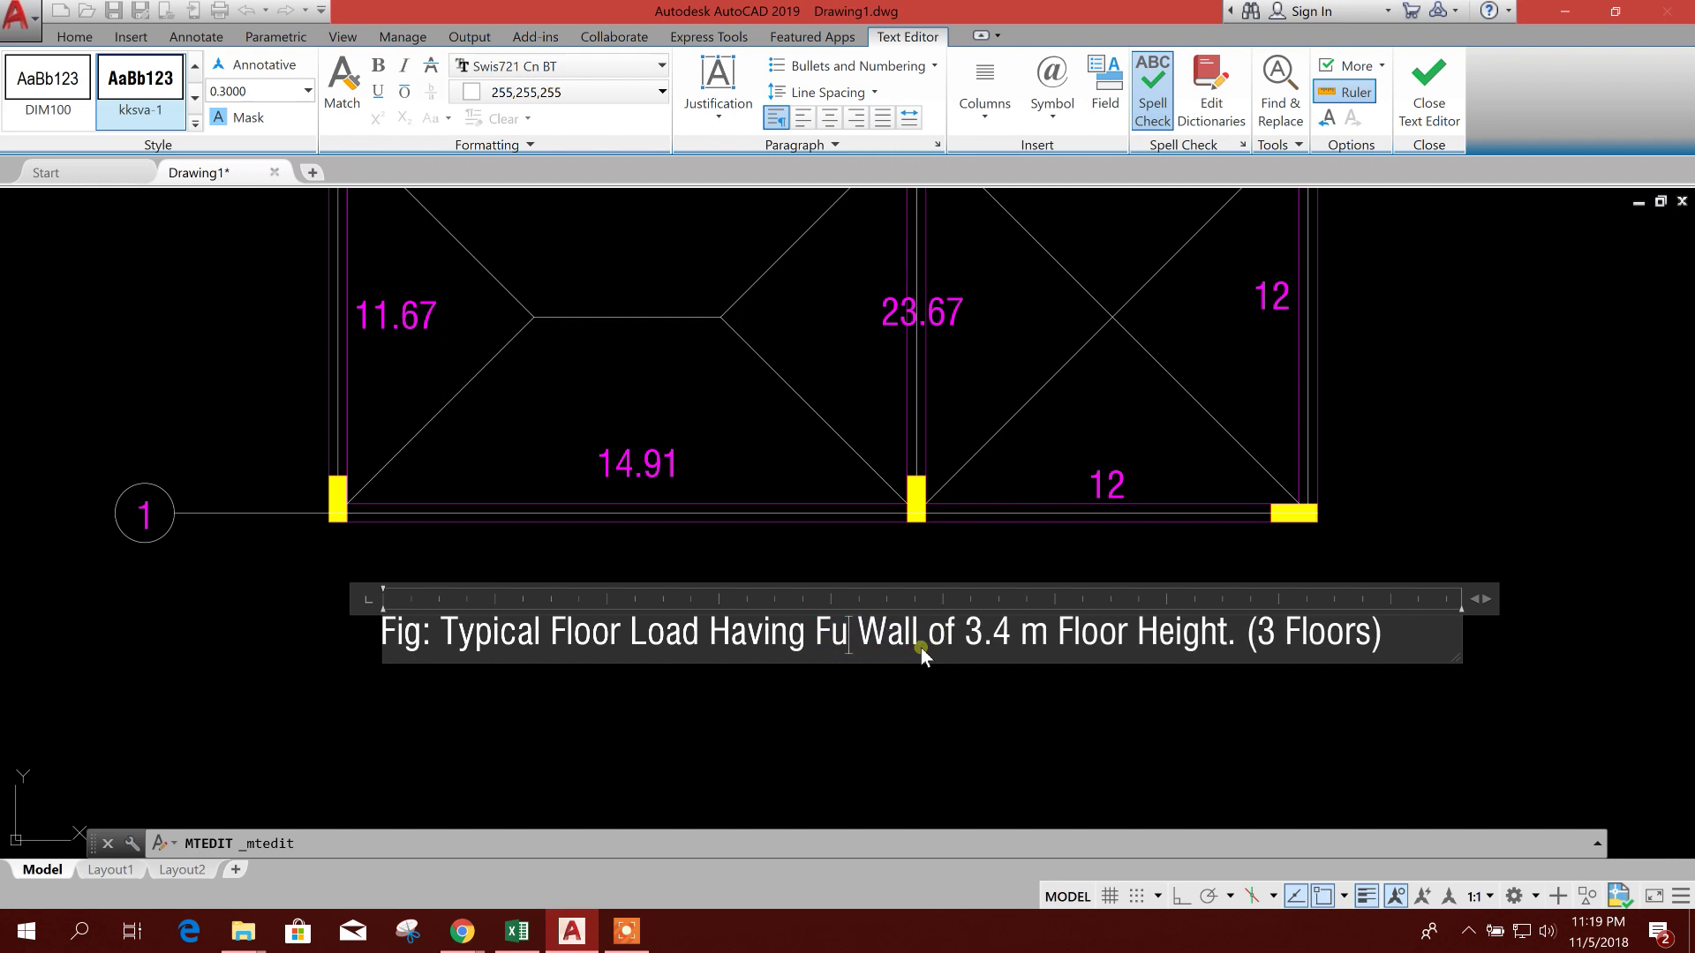
left_click(1006, 707)
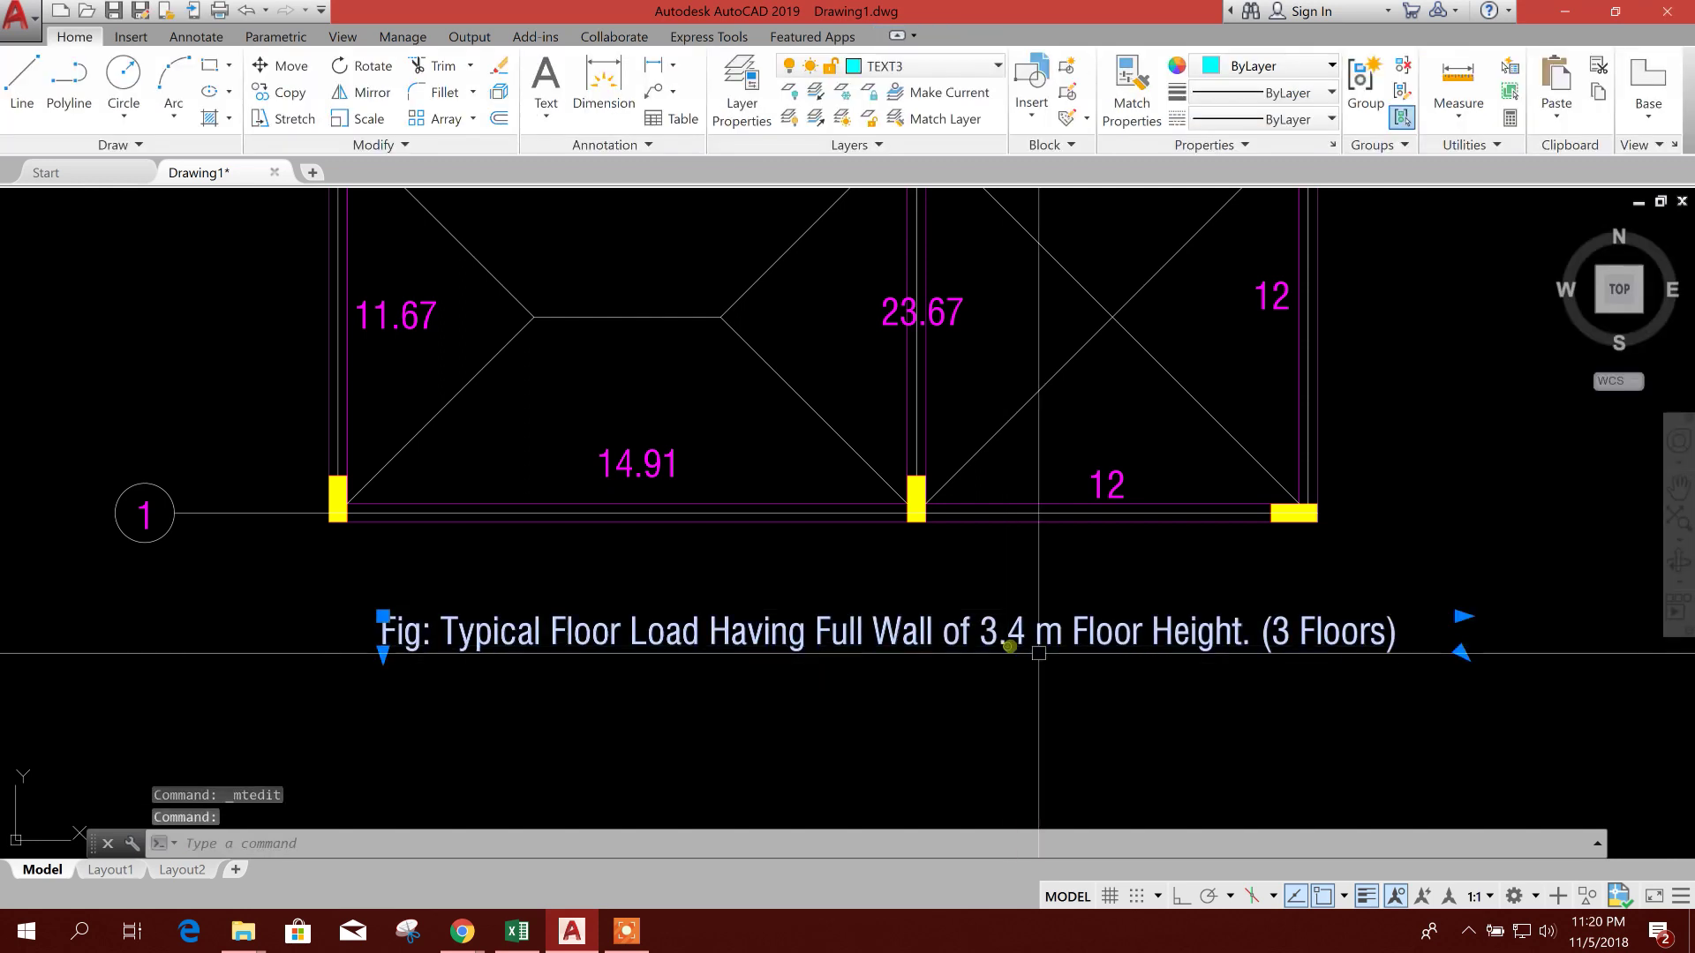
key("Escape")
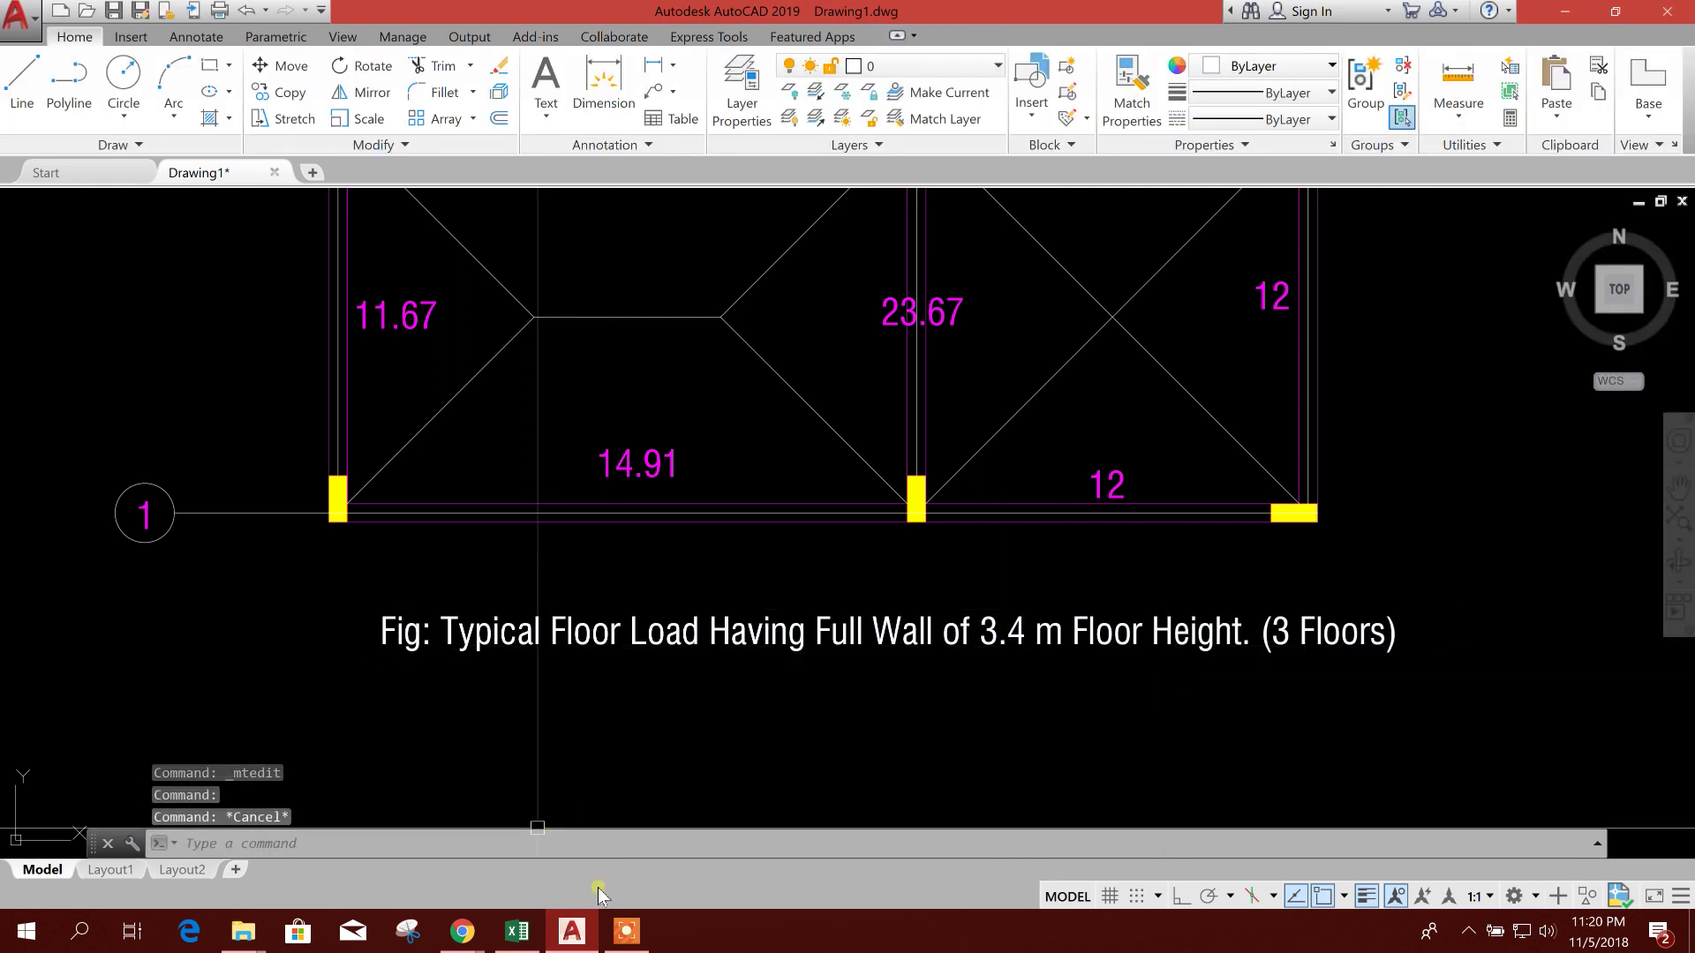
left_click(518, 931)
scroll(674, 597, "up", 2)
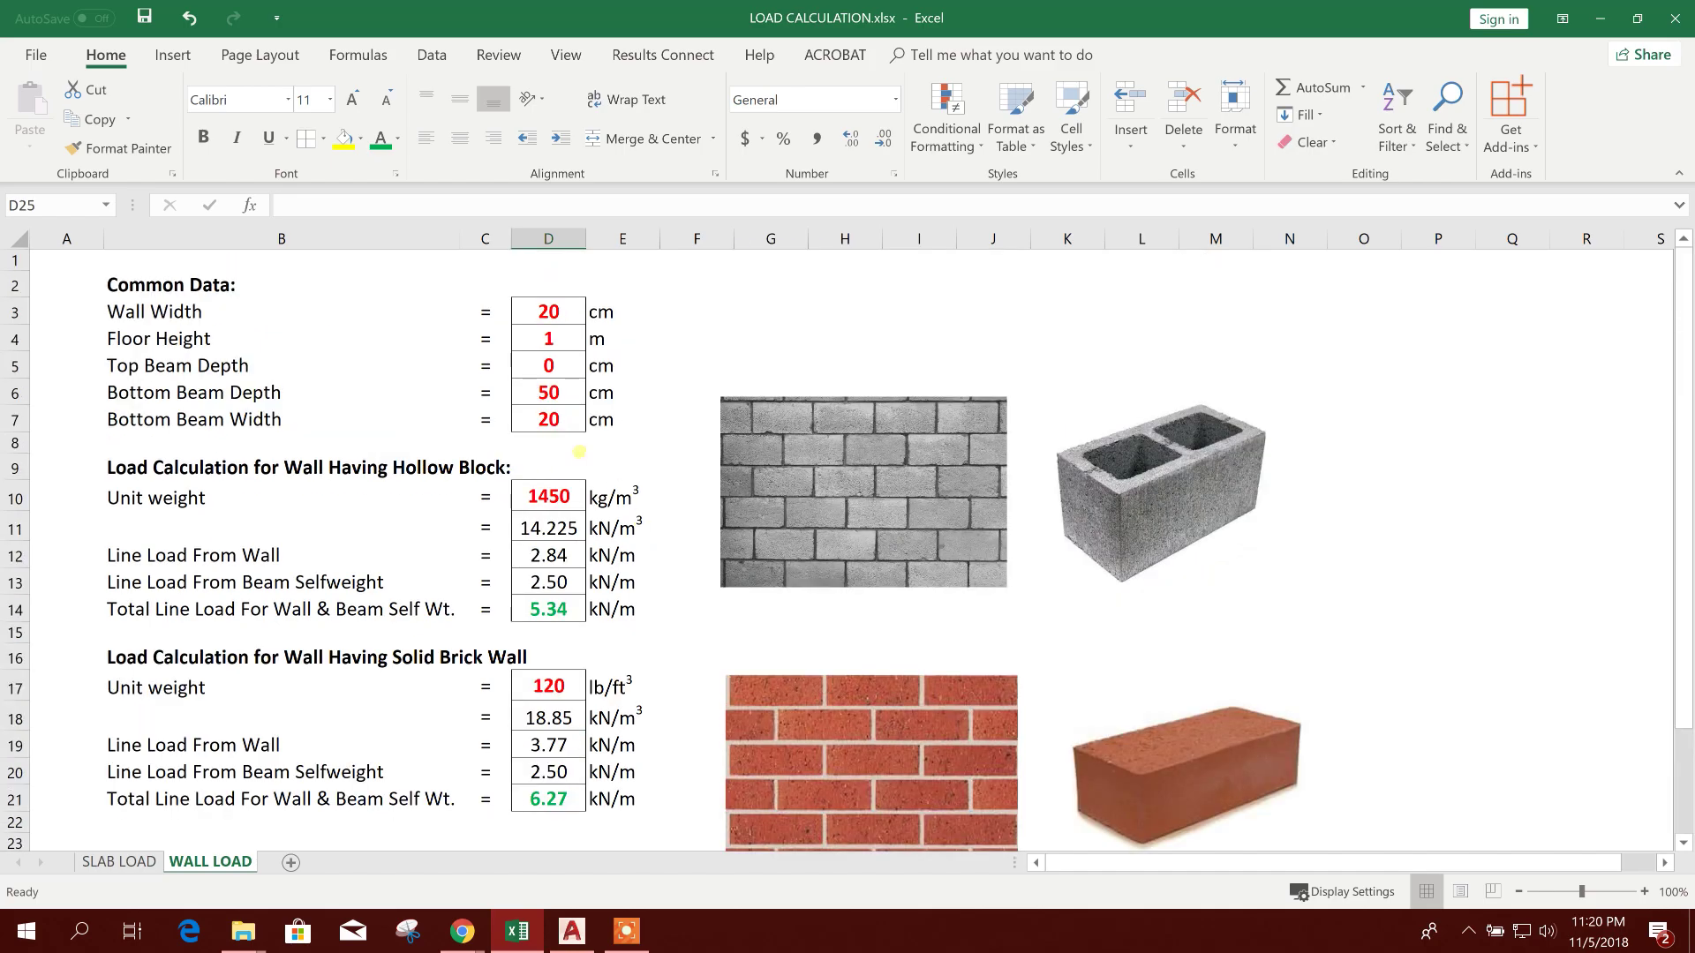
left_click(569, 931)
scroll(984, 560, "down", 3)
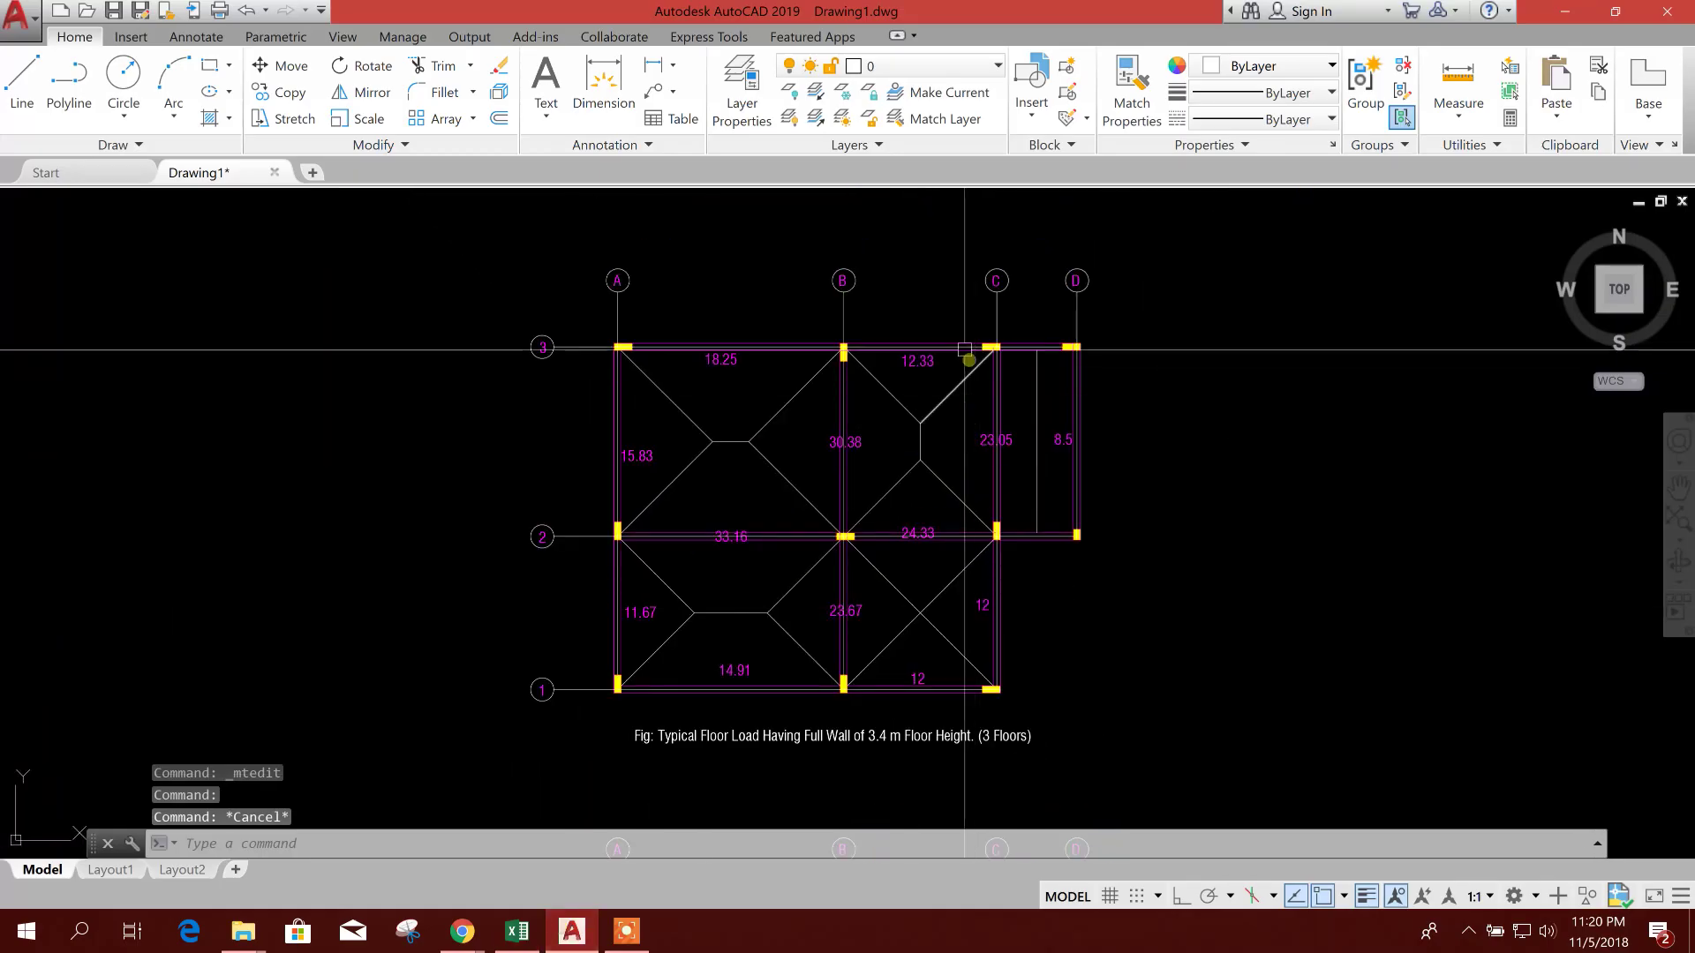
scroll(1140, 529, "up", 3)
middle_click_drag(887, 675, 933, 624)
scroll(1135, 462, "down", 3)
middle_click_drag(1082, 548, 1051, 569)
scroll(887, 569, "up", 3)
scroll(889, 637, "down", 2)
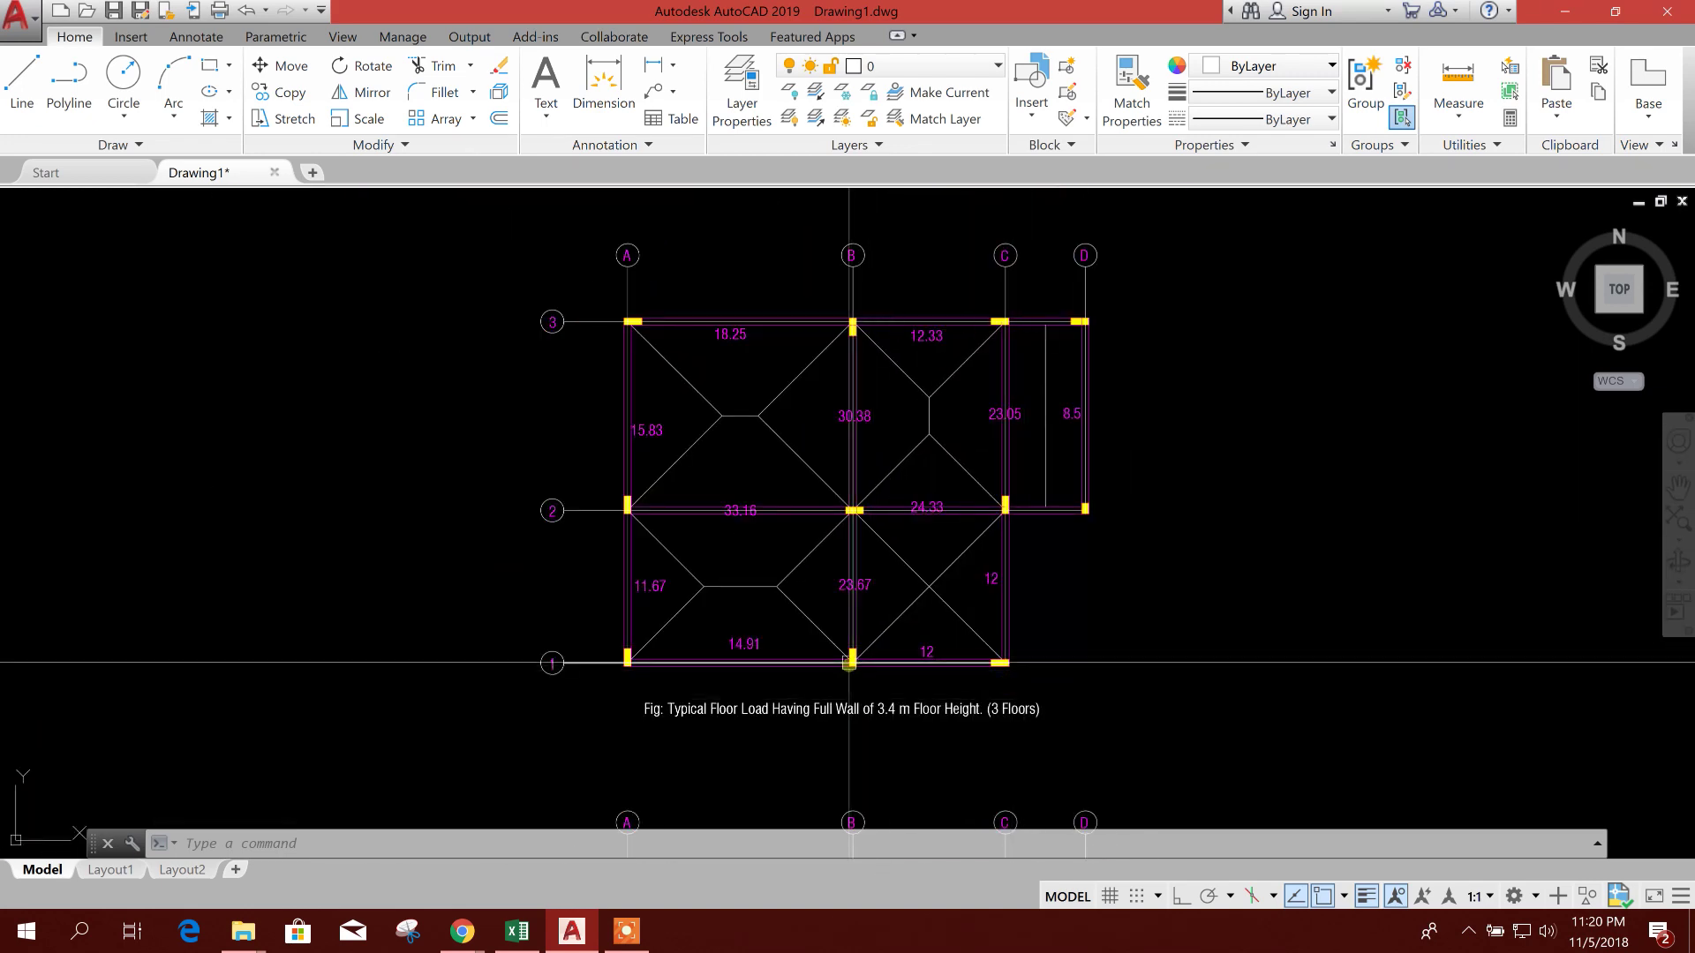
middle_click_drag(862, 669, 852, 776)
scroll(850, 777, "up", 1)
scroll(848, 726, "up", 1)
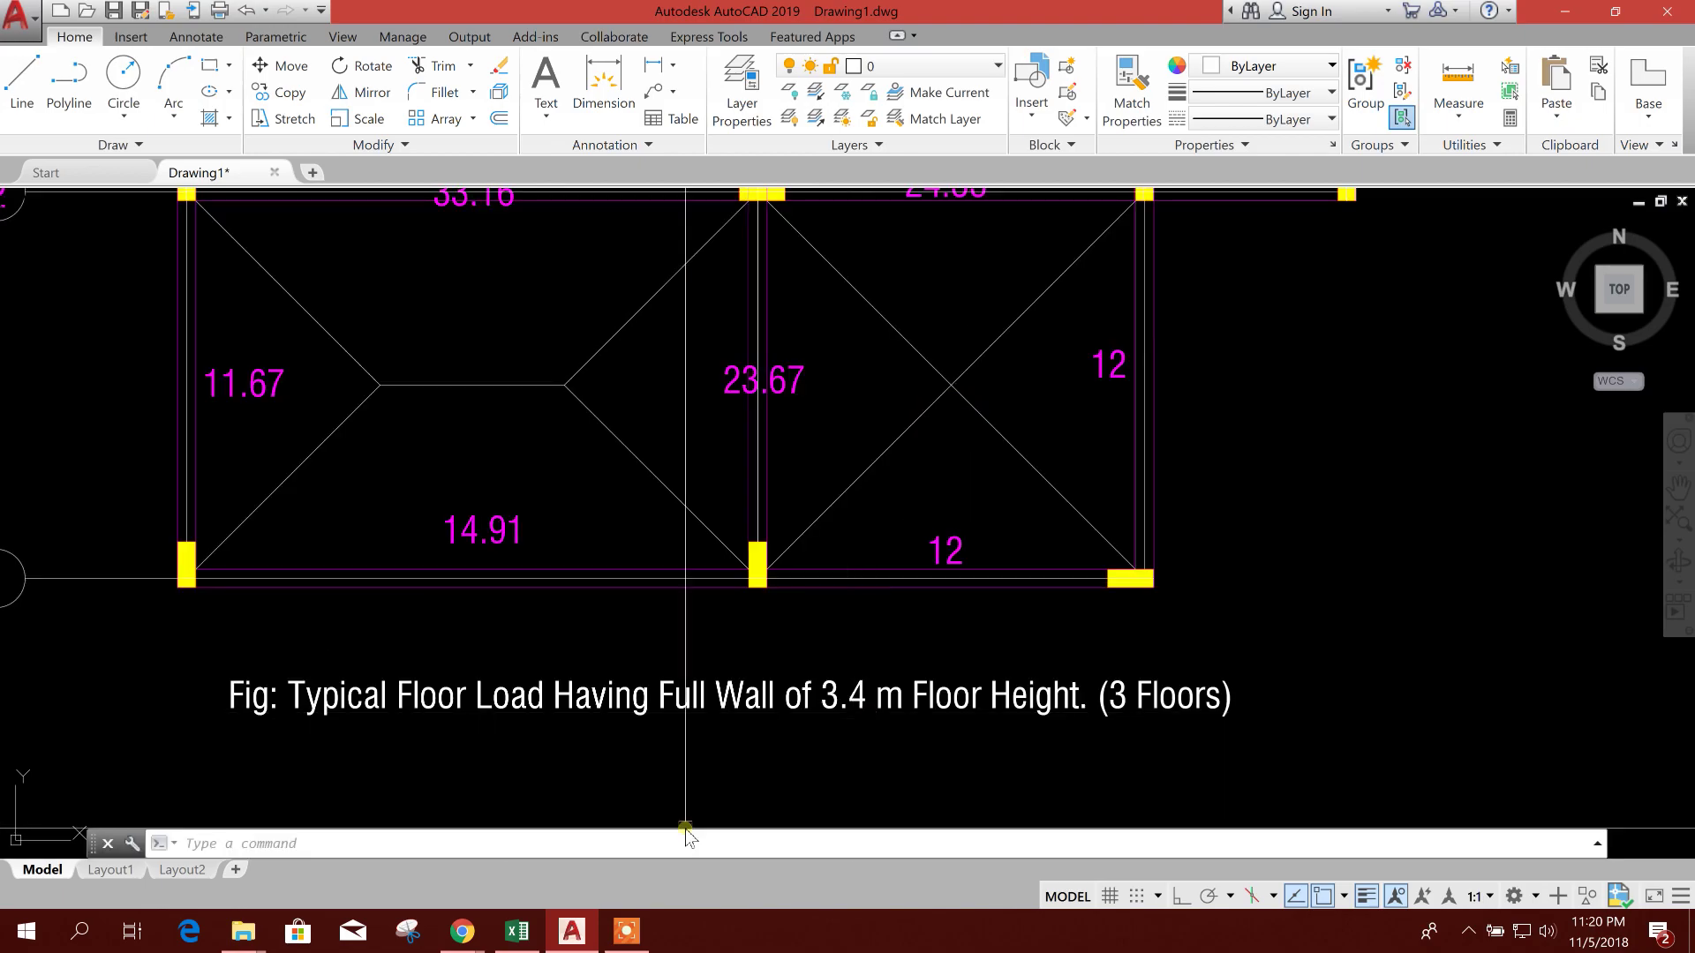
Set Floor Height to 3.4 m and Top Beam Depth to 50 cm.
left_click(534, 925)
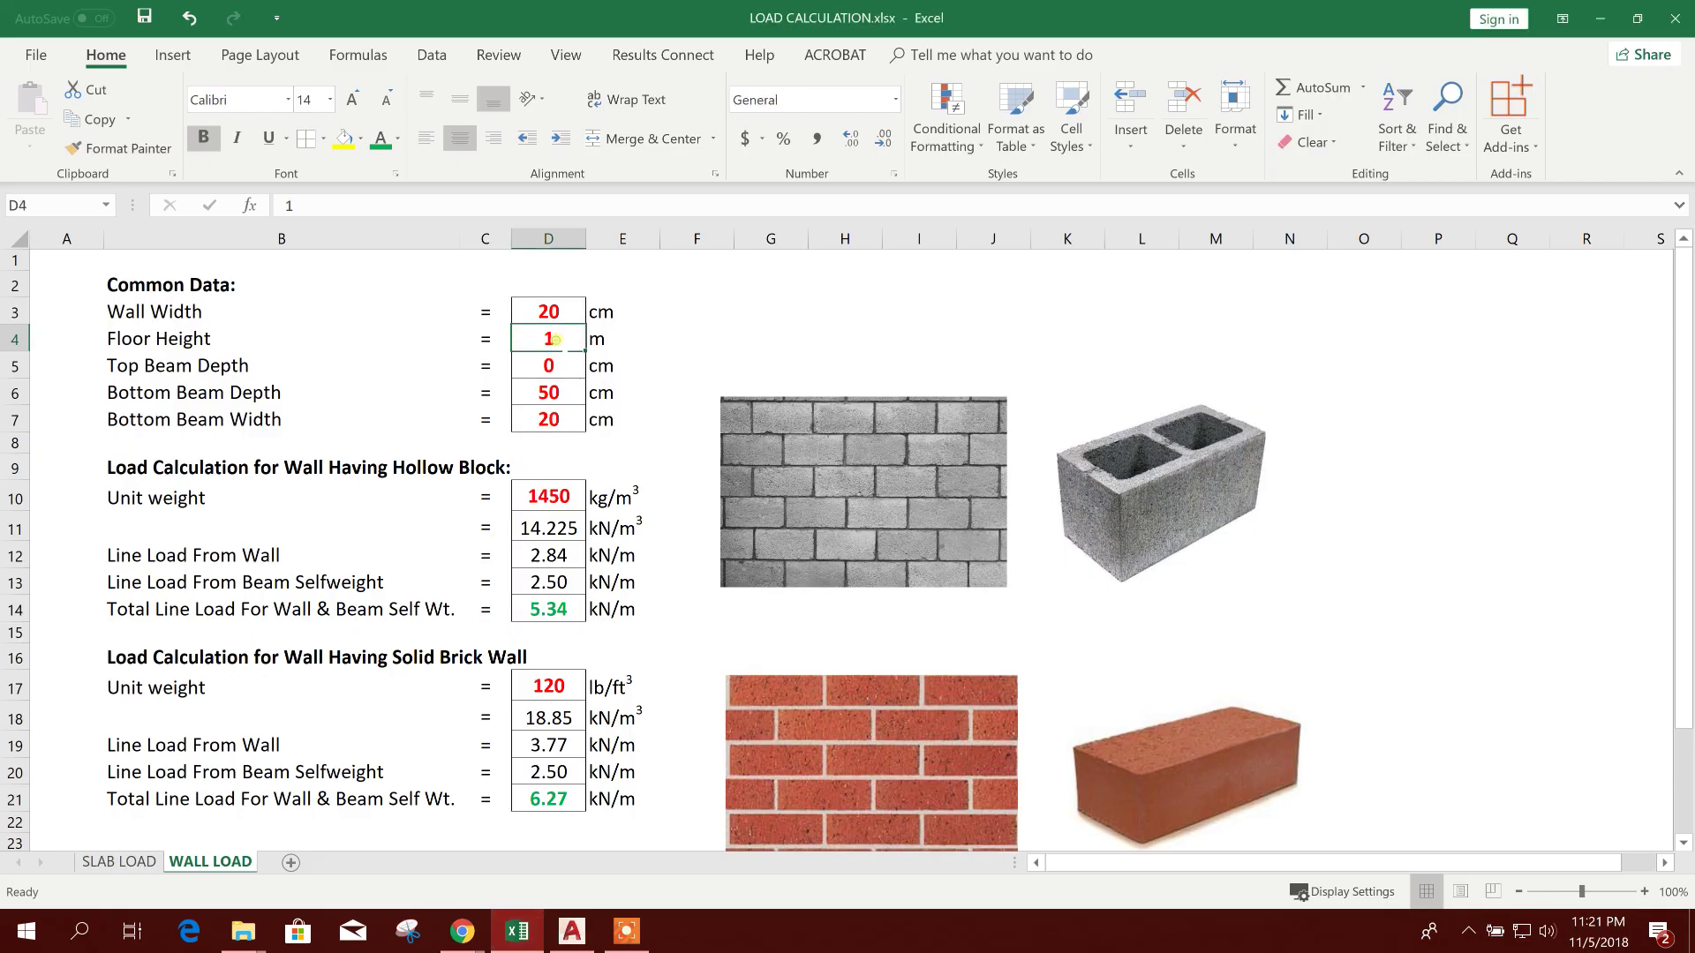
type("3.4")
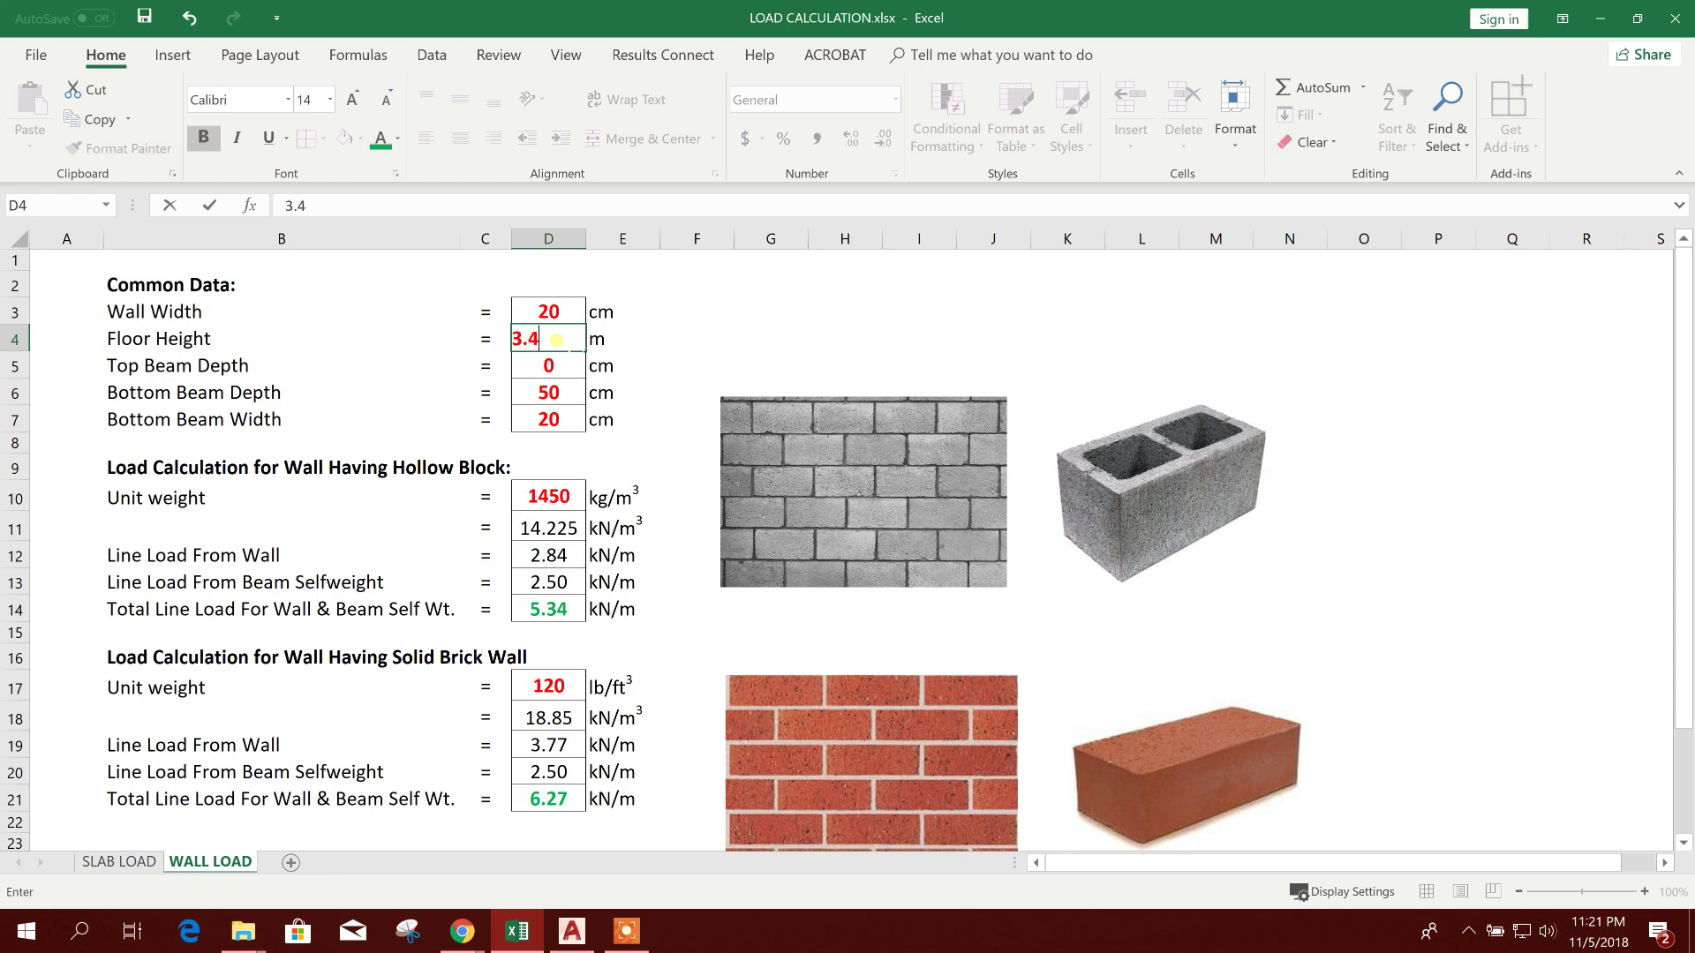
key("Return")
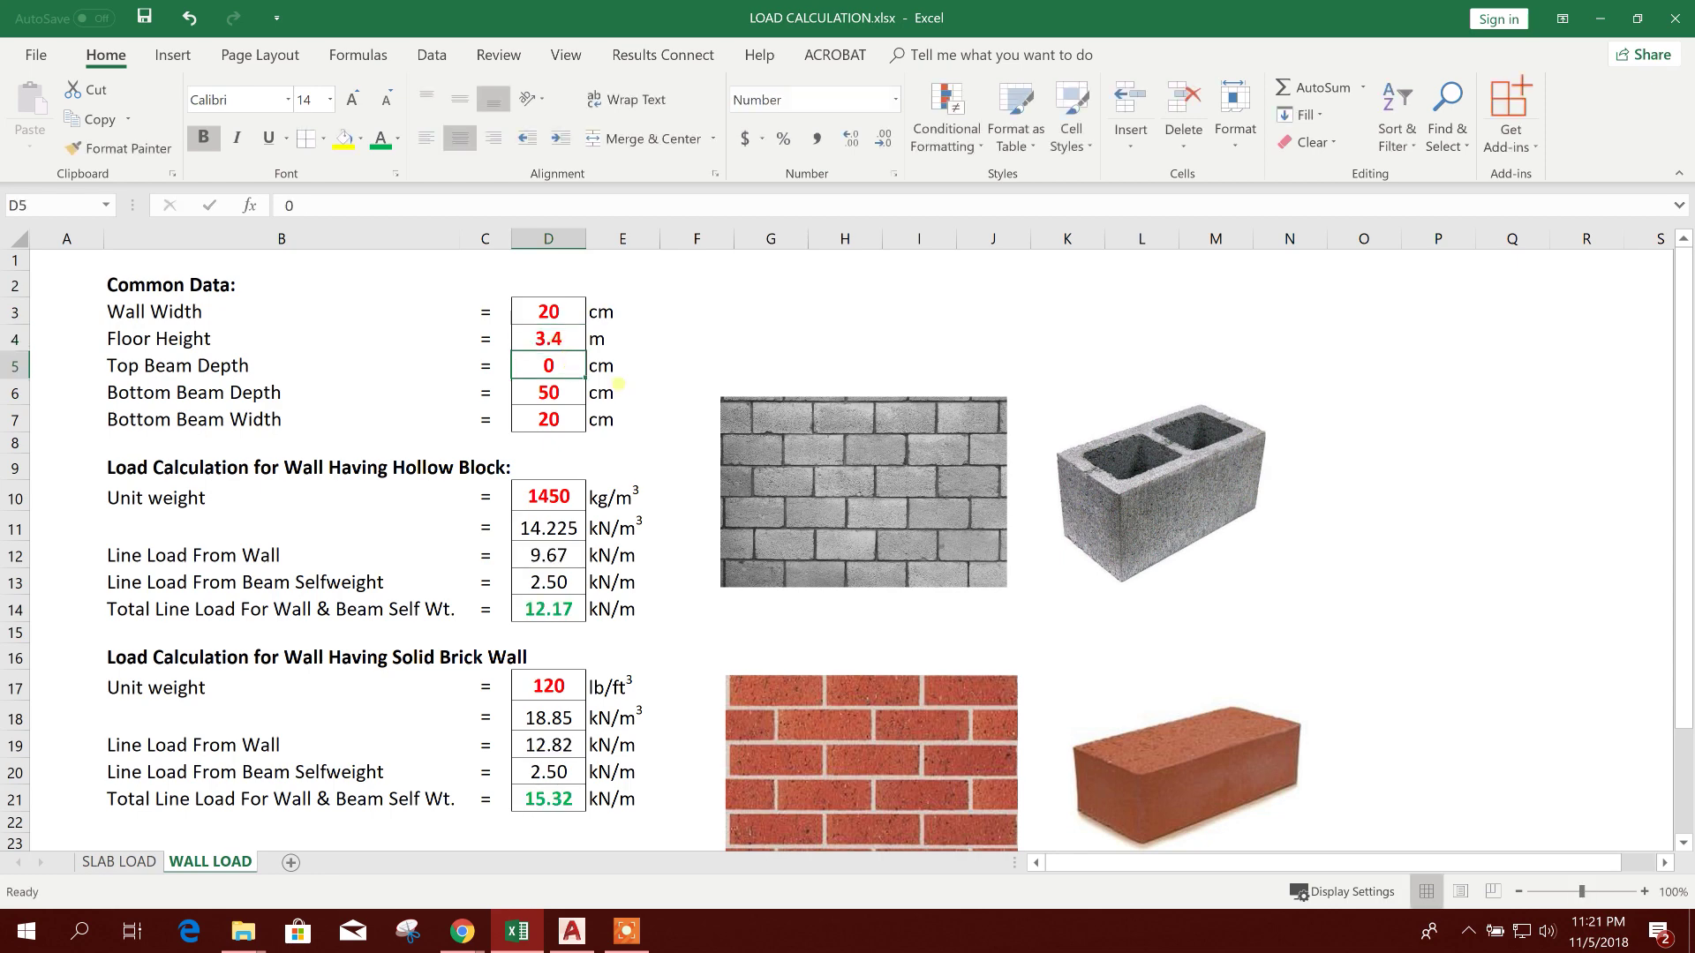
type("50")
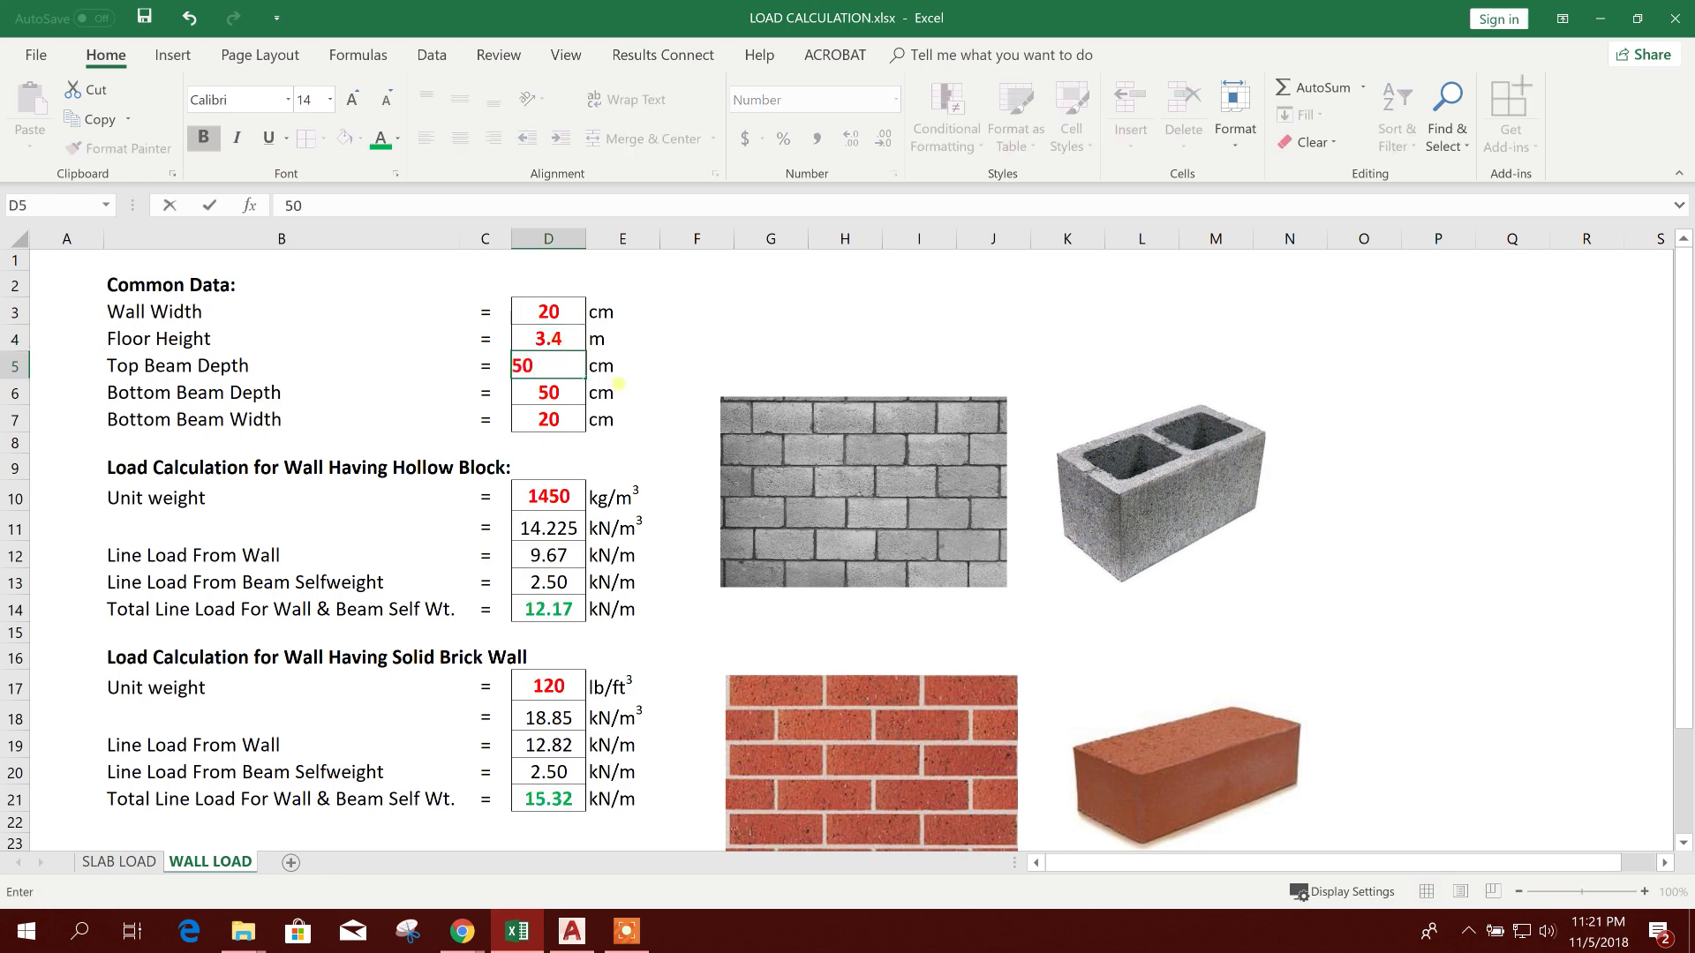
key("Return")
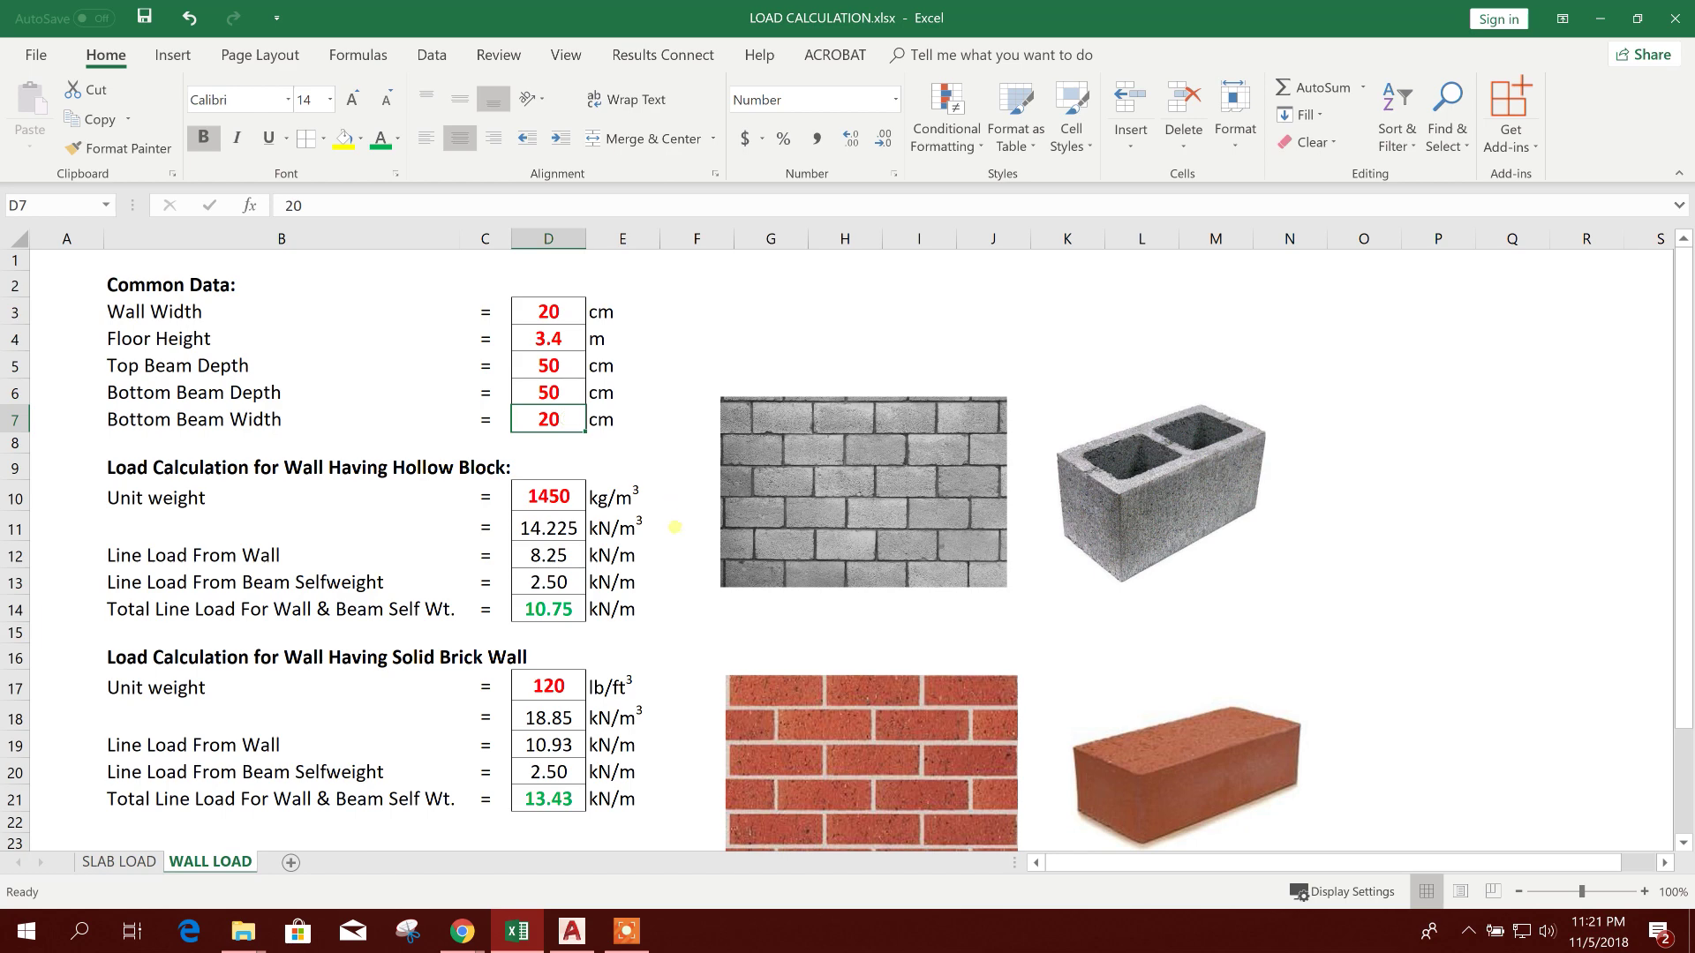
Review the beam self-weight formula in D13 and the hollow block total formula in D14.
scroll(675, 527, "down", 3)
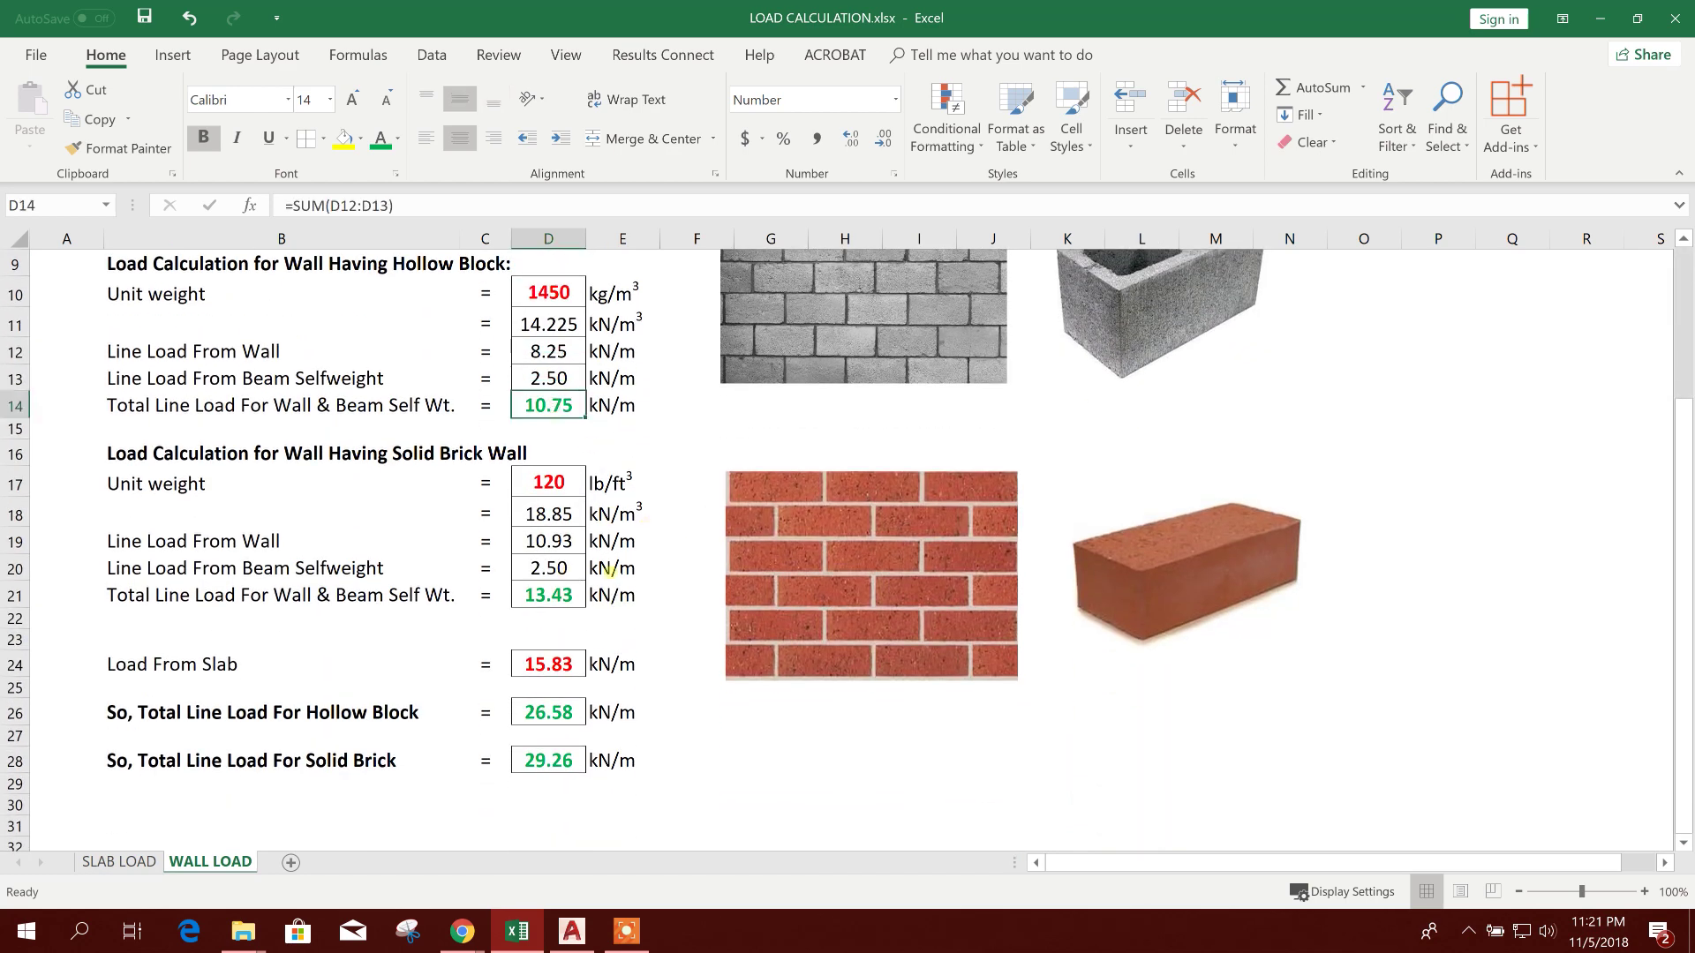
left_click(551, 381)
left_click(540, 405)
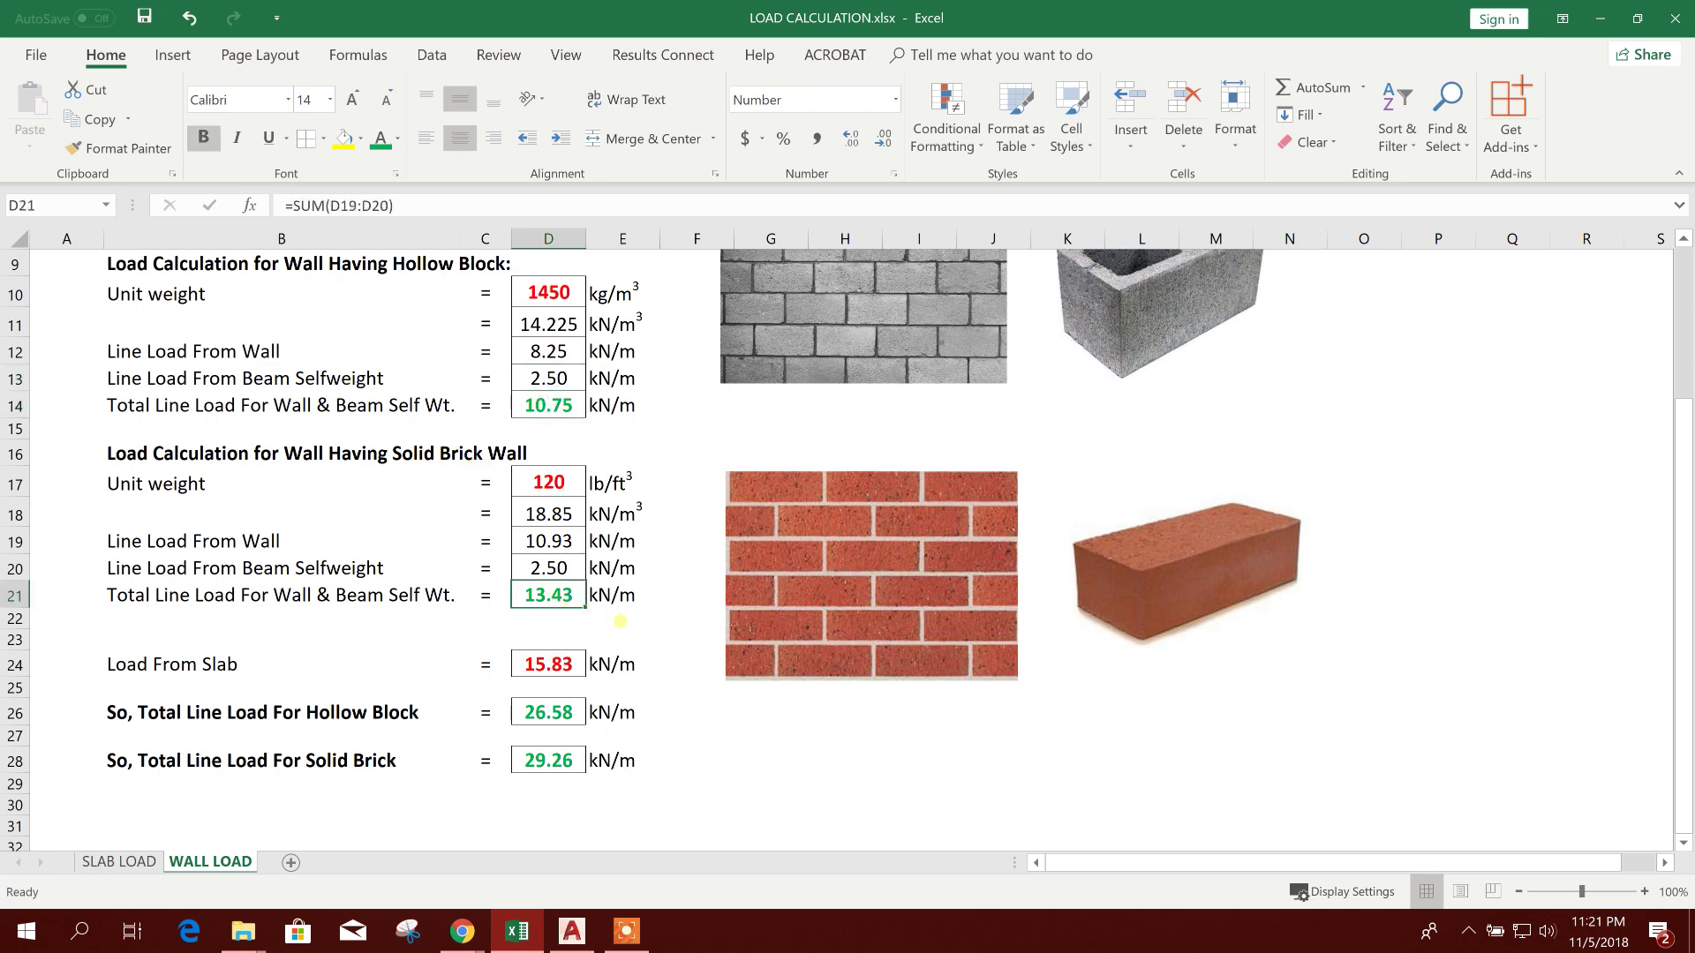
left_click(673, 694)
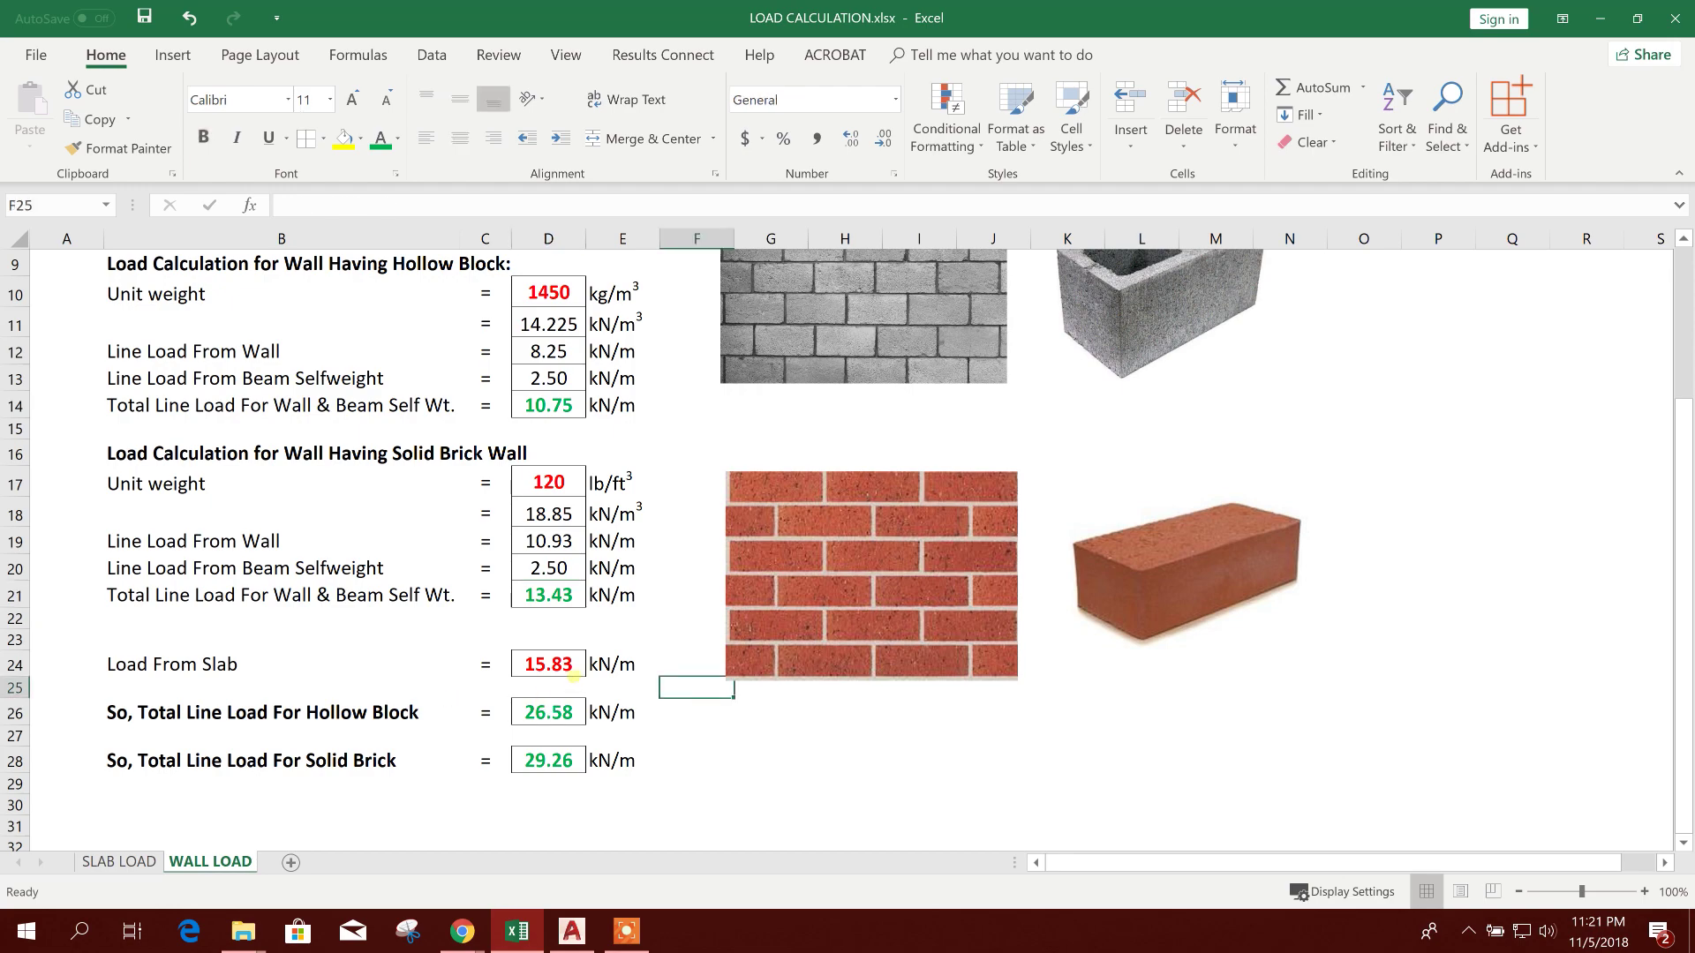
left_click(571, 931)
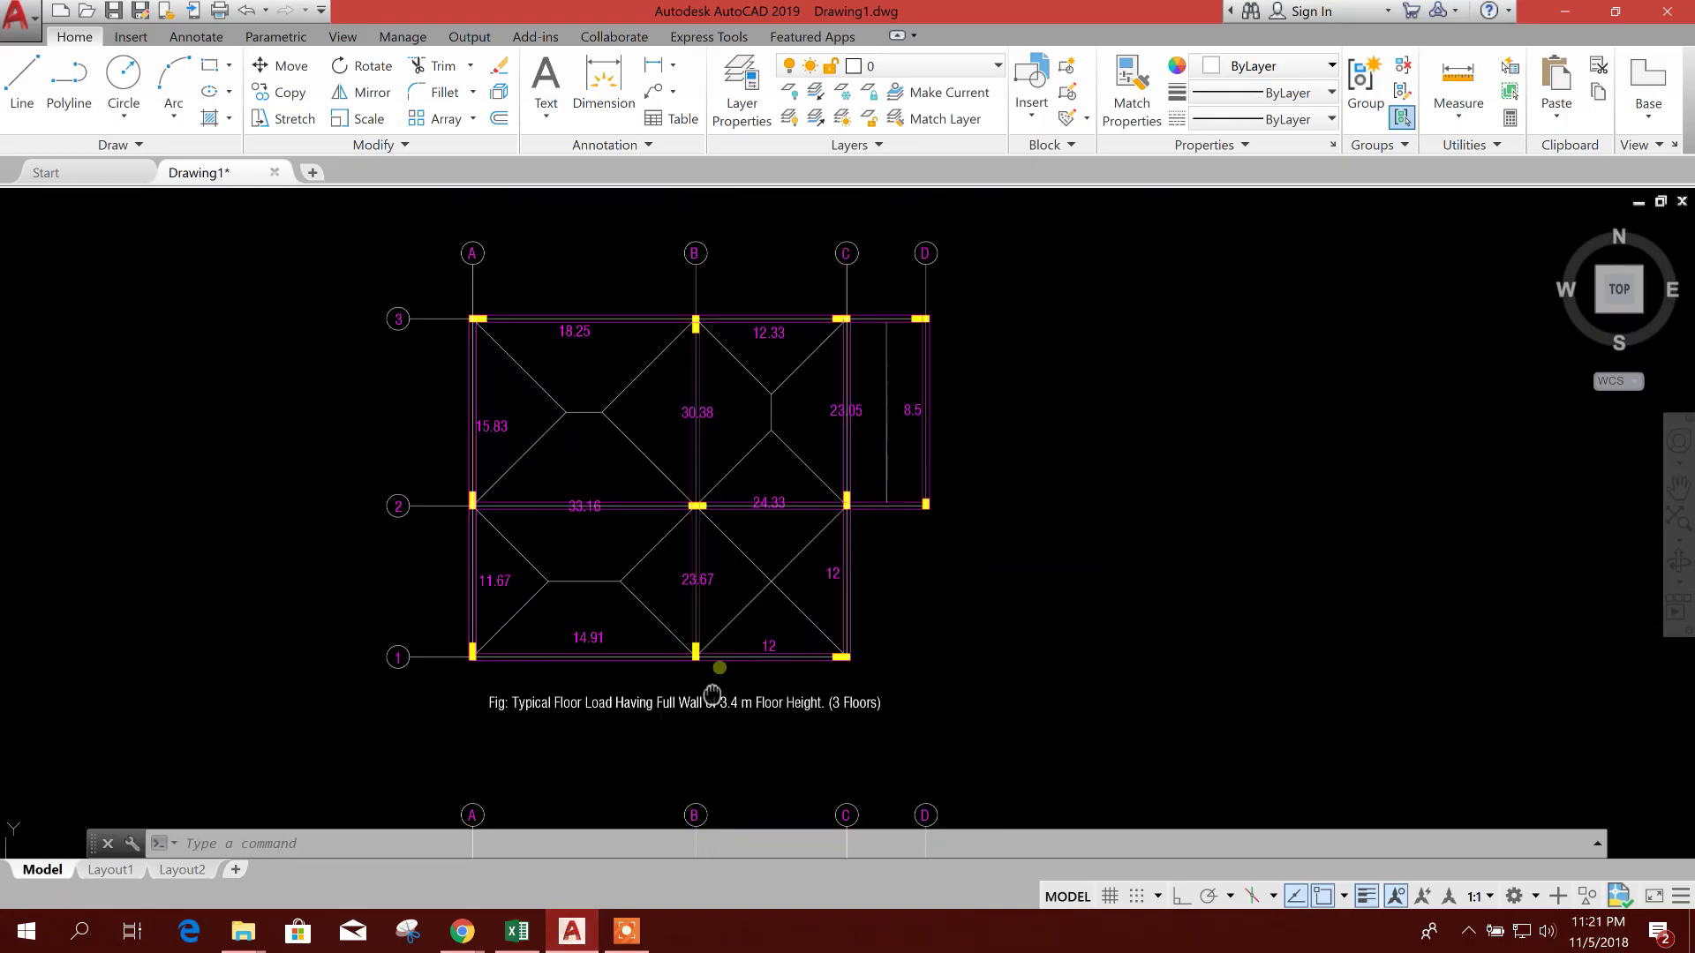
Move the 14.91 beam load label slightly lower.
scroll(617, 741, "up", 6)
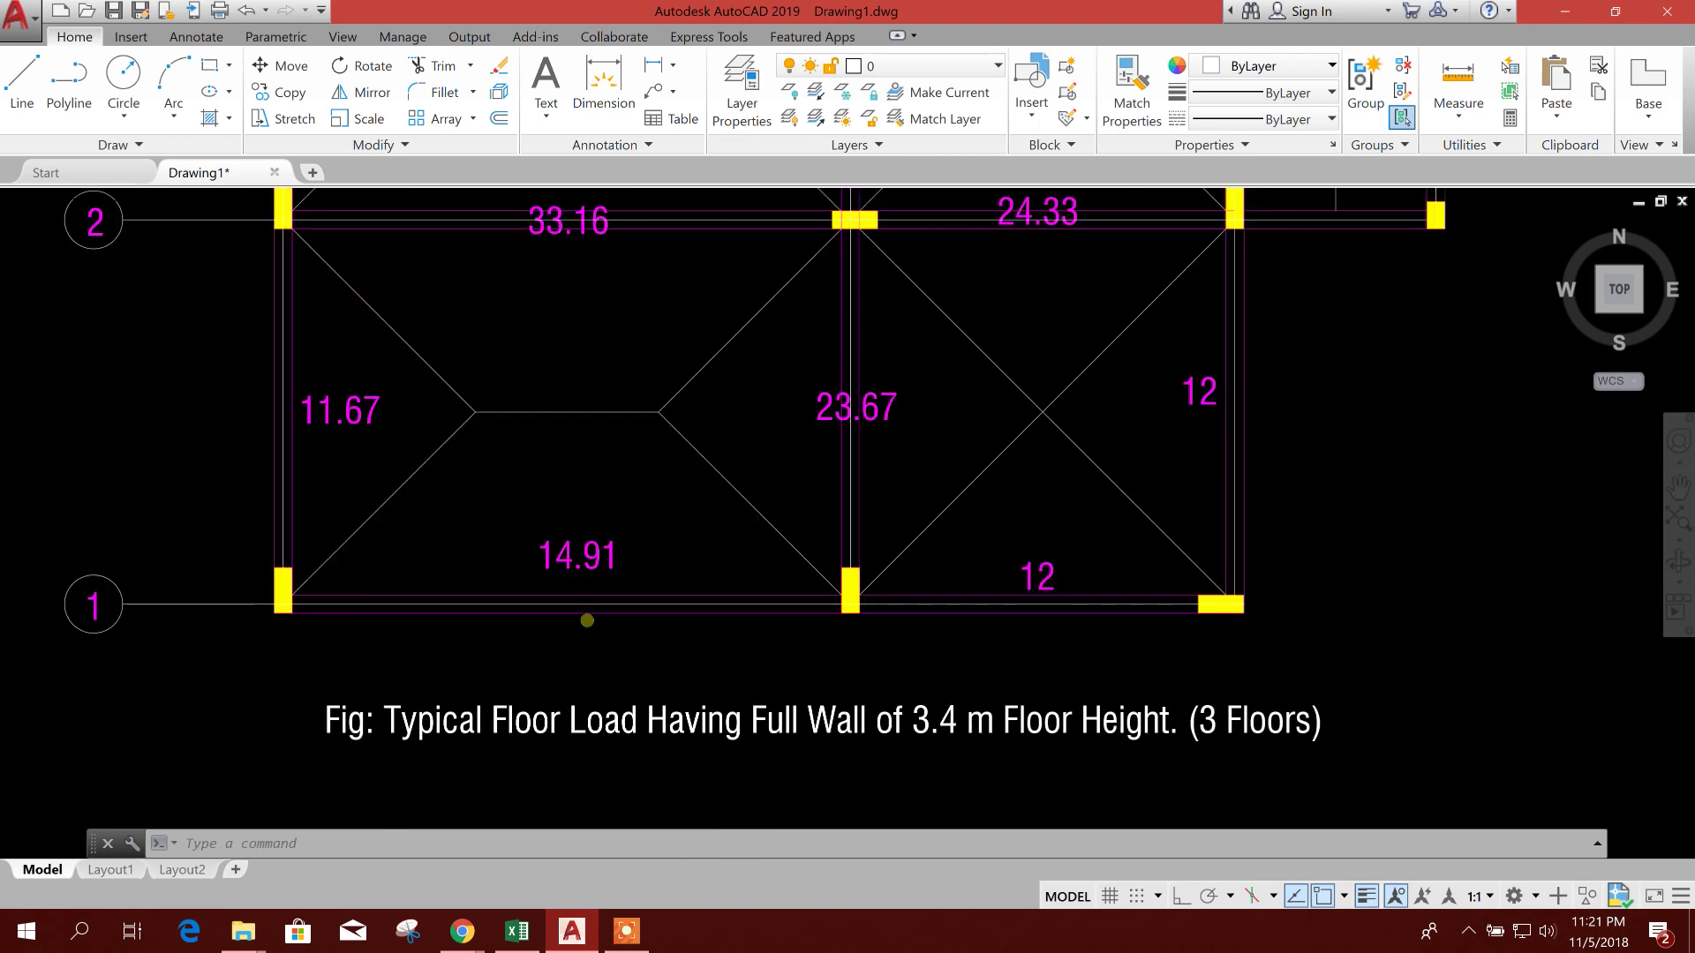
left_click(570, 518)
left_click(279, 68)
left_click(621, 449)
left_click(624, 469)
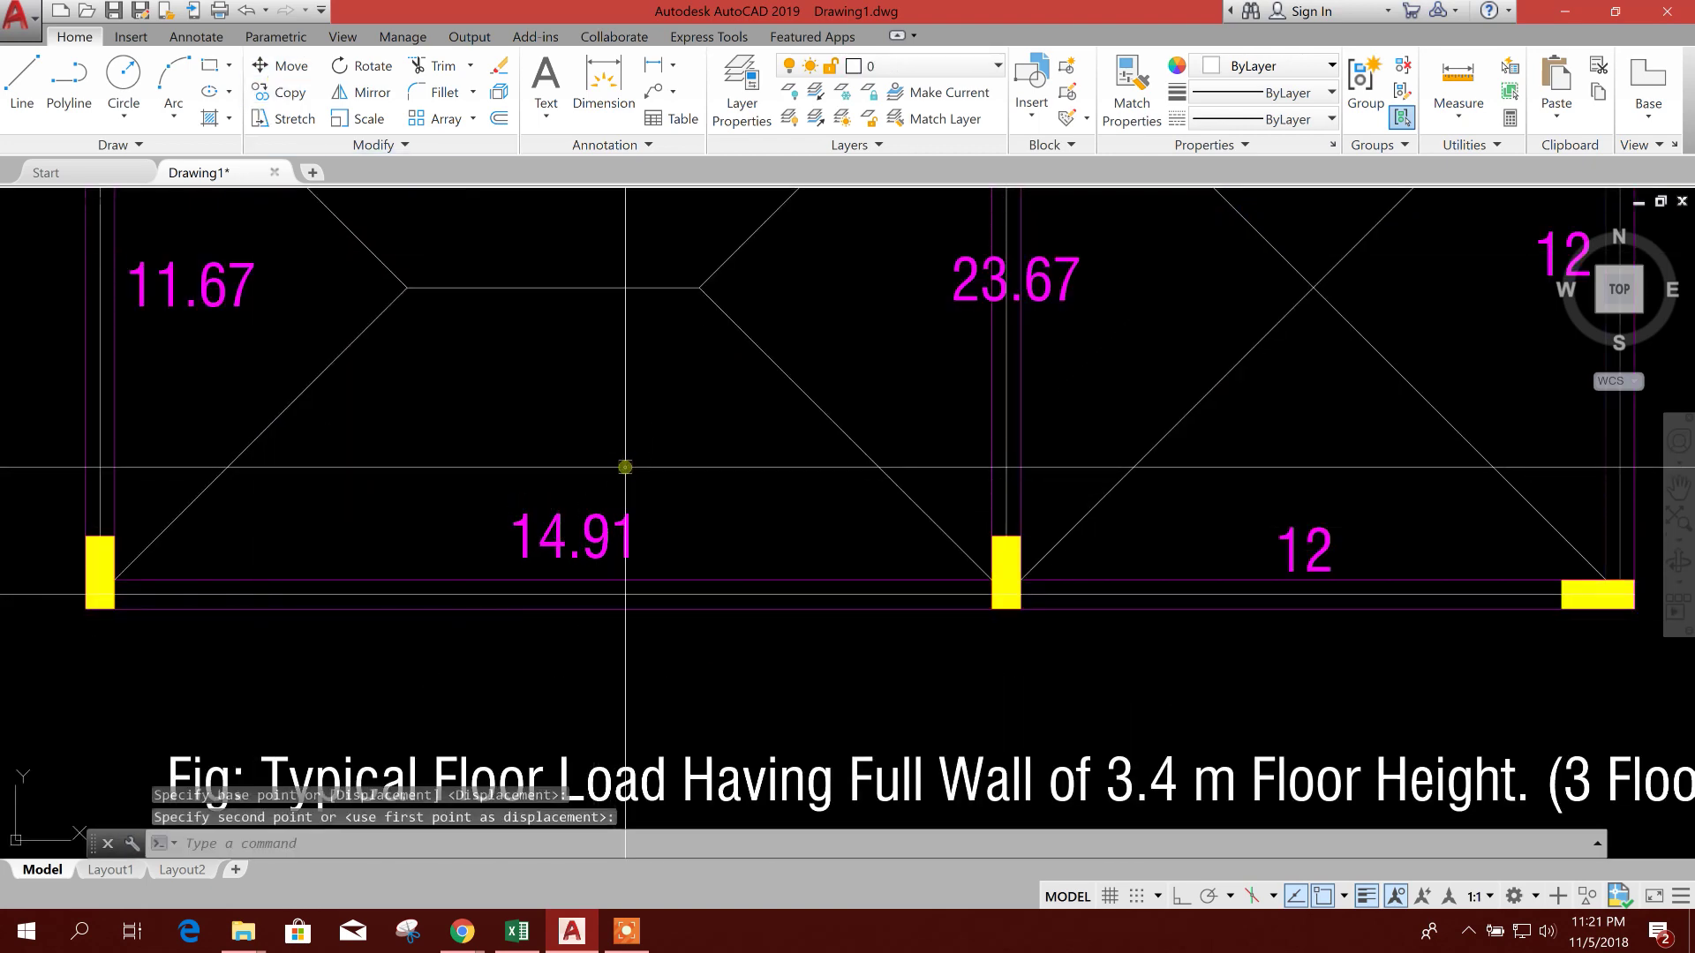
Set Load From Slab to 14.91 kN/m and check the hollow block total formula.
left_click(516, 931)
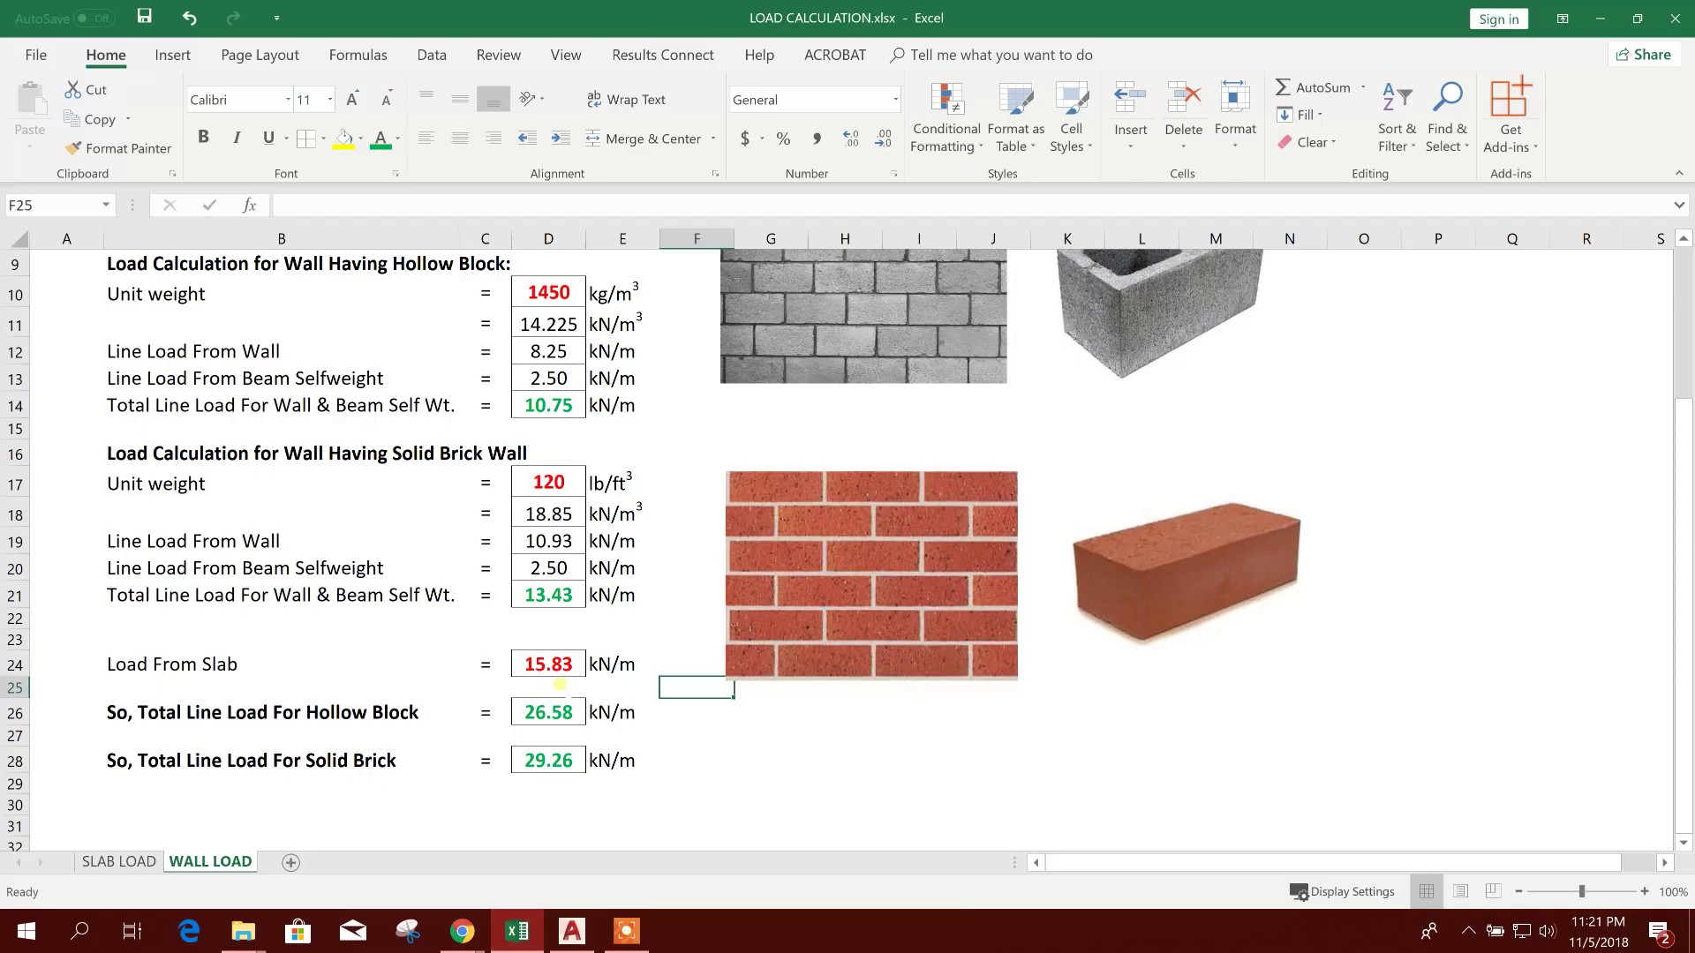
type("14.91")
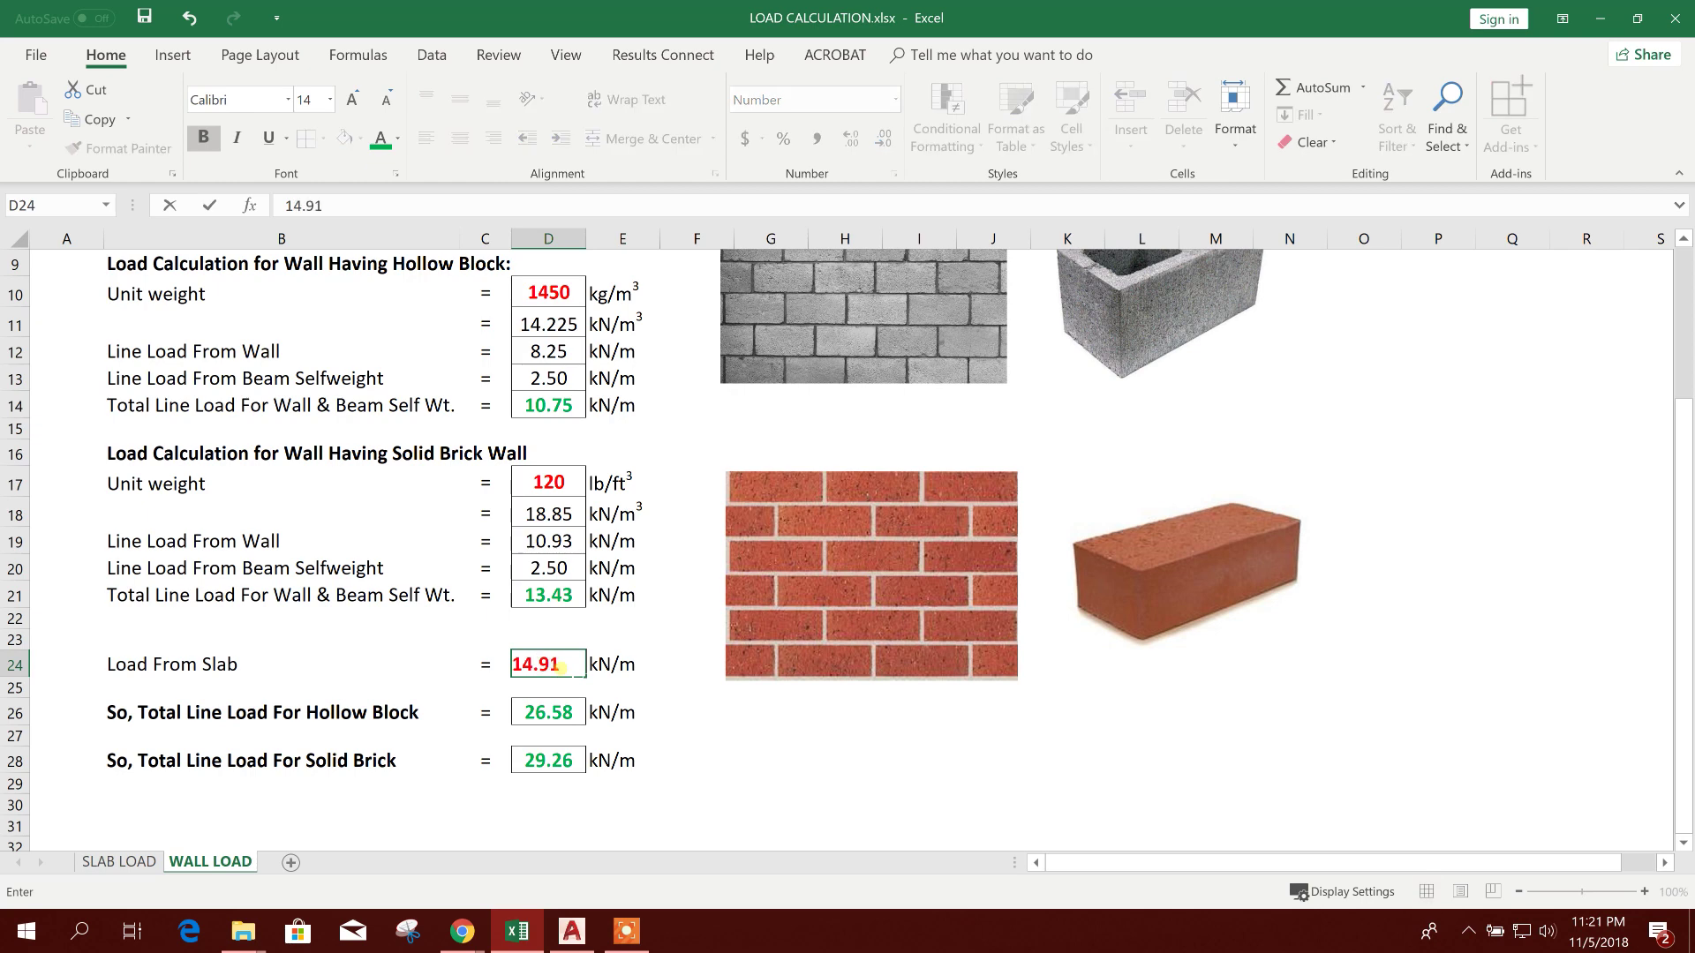
left_click(731, 728)
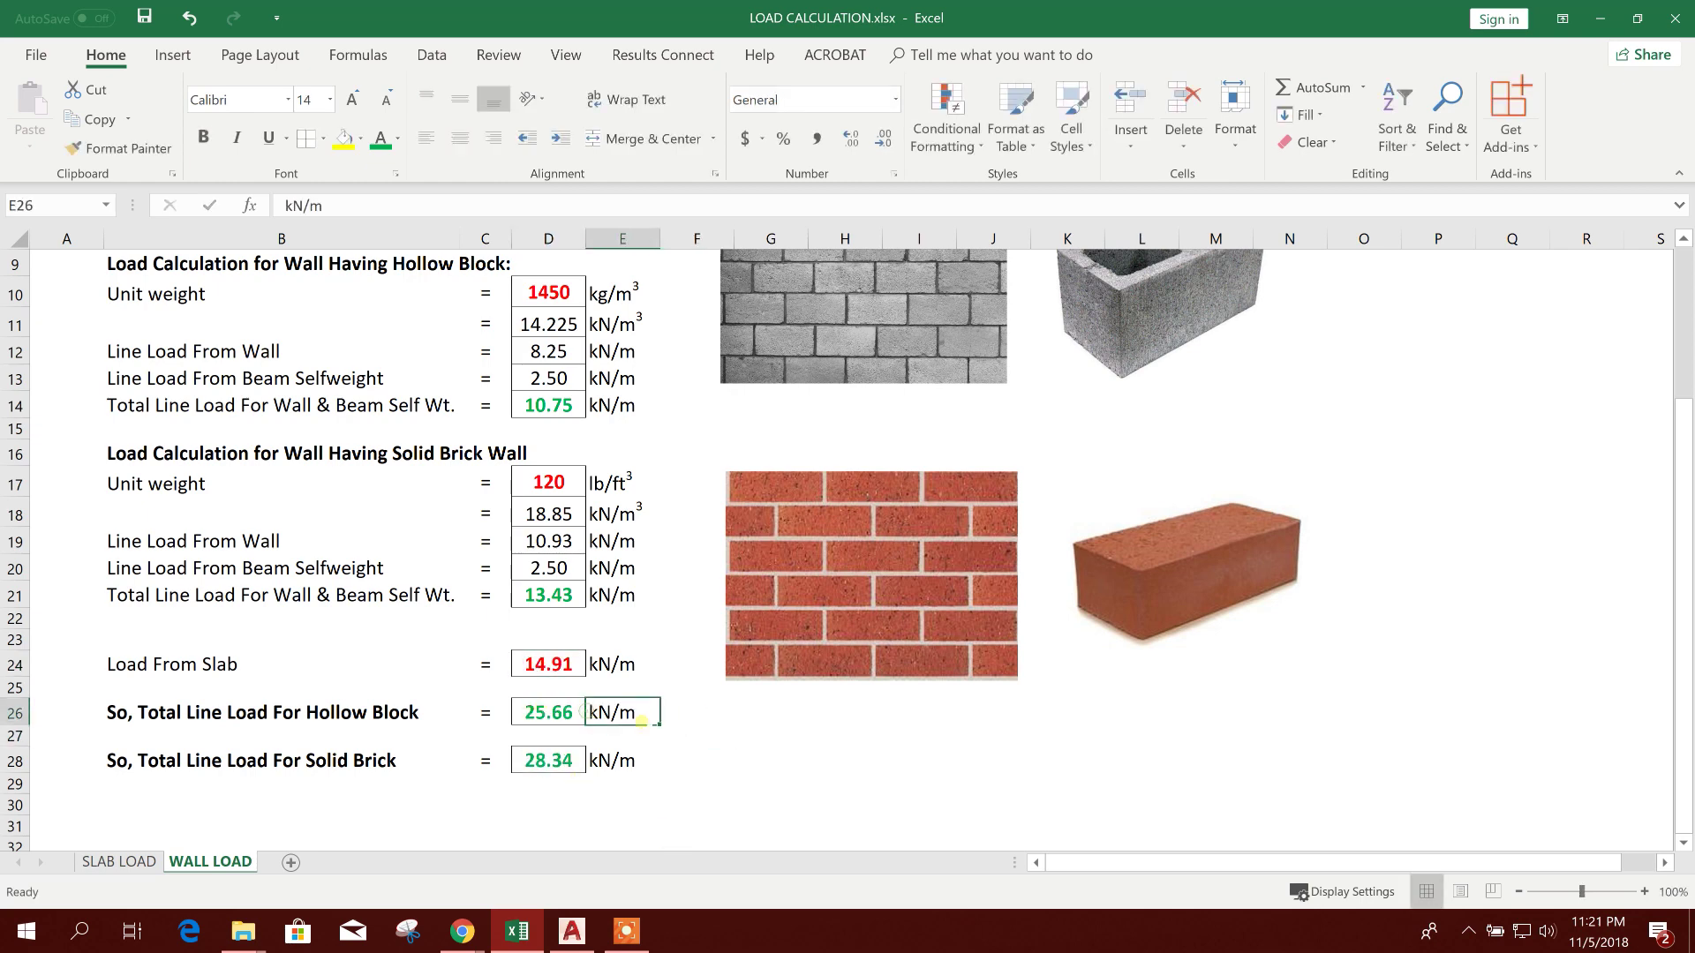
left_click(561, 722)
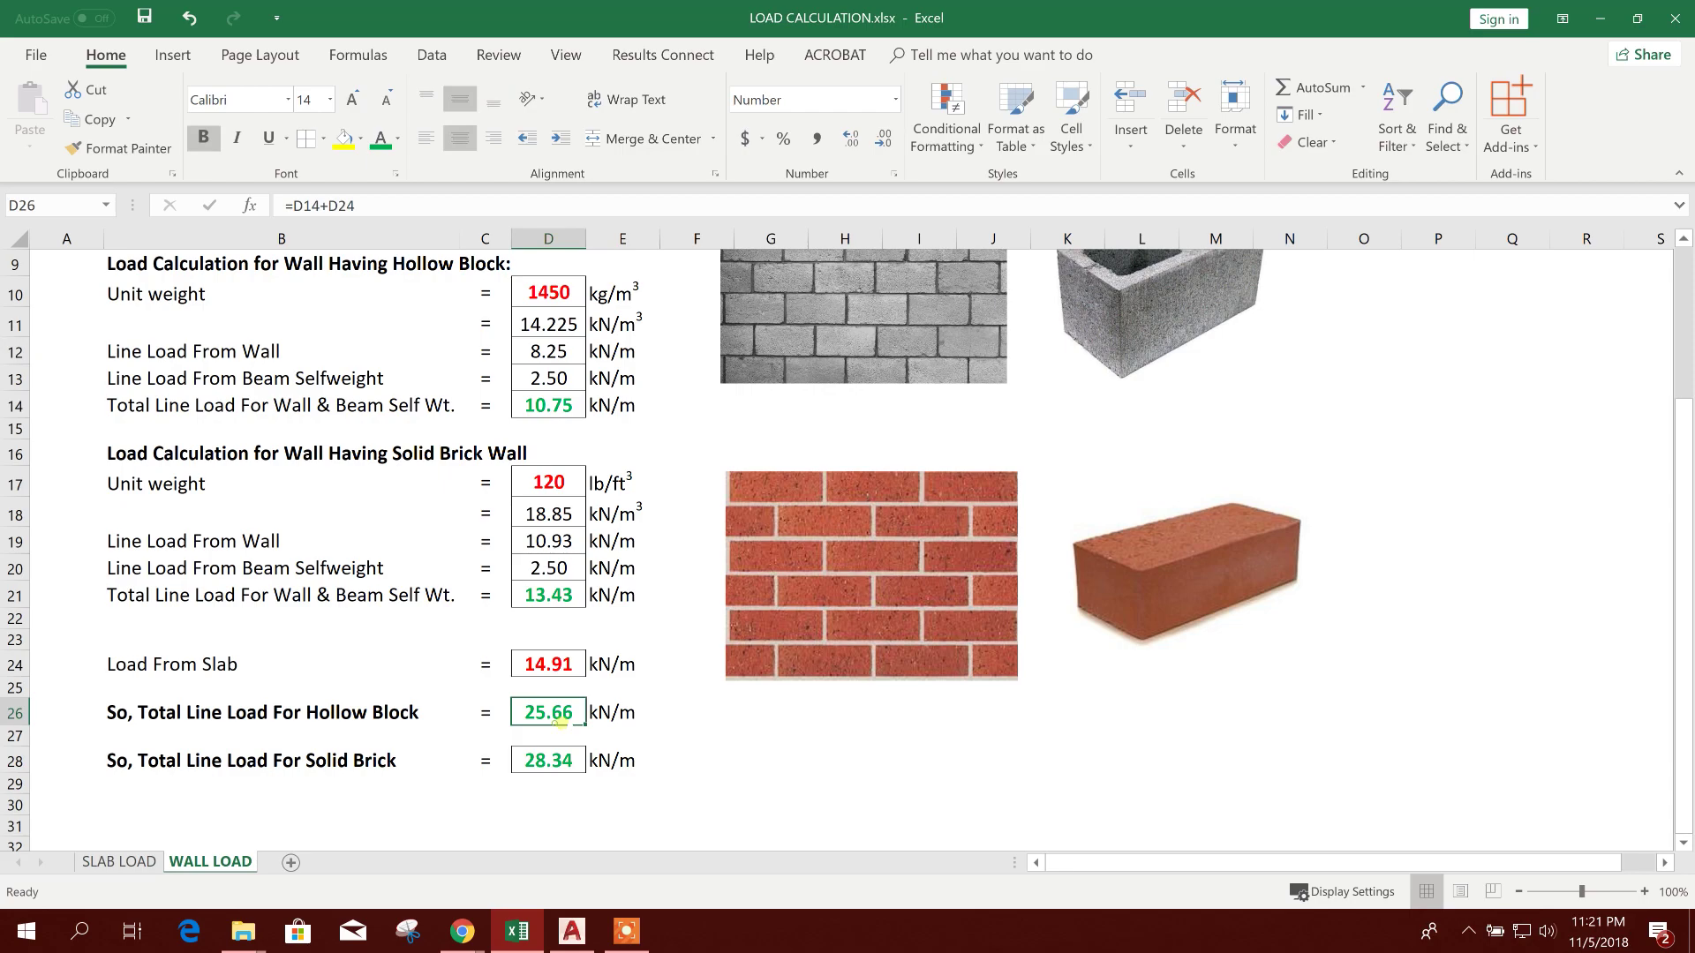
left_click(571, 932)
Change the left grid-1 beam label from 14.91 to 25.66.
double_click(552, 545)
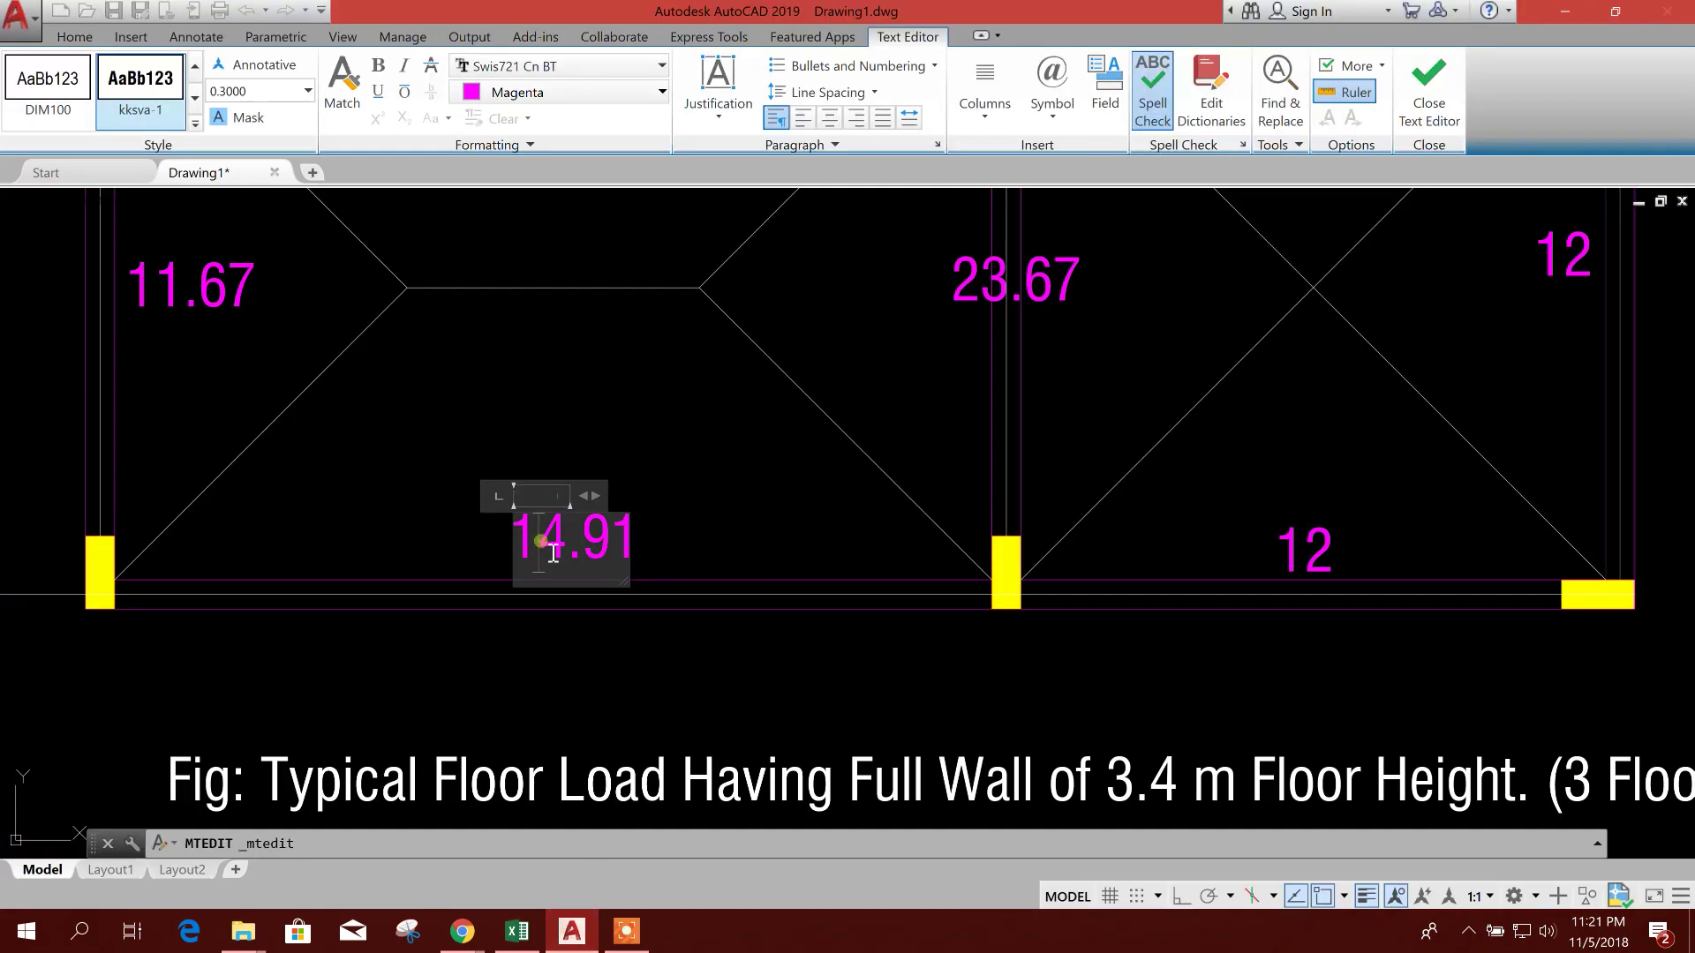
type("5")
key("BackSpace")
key("BackSpace")
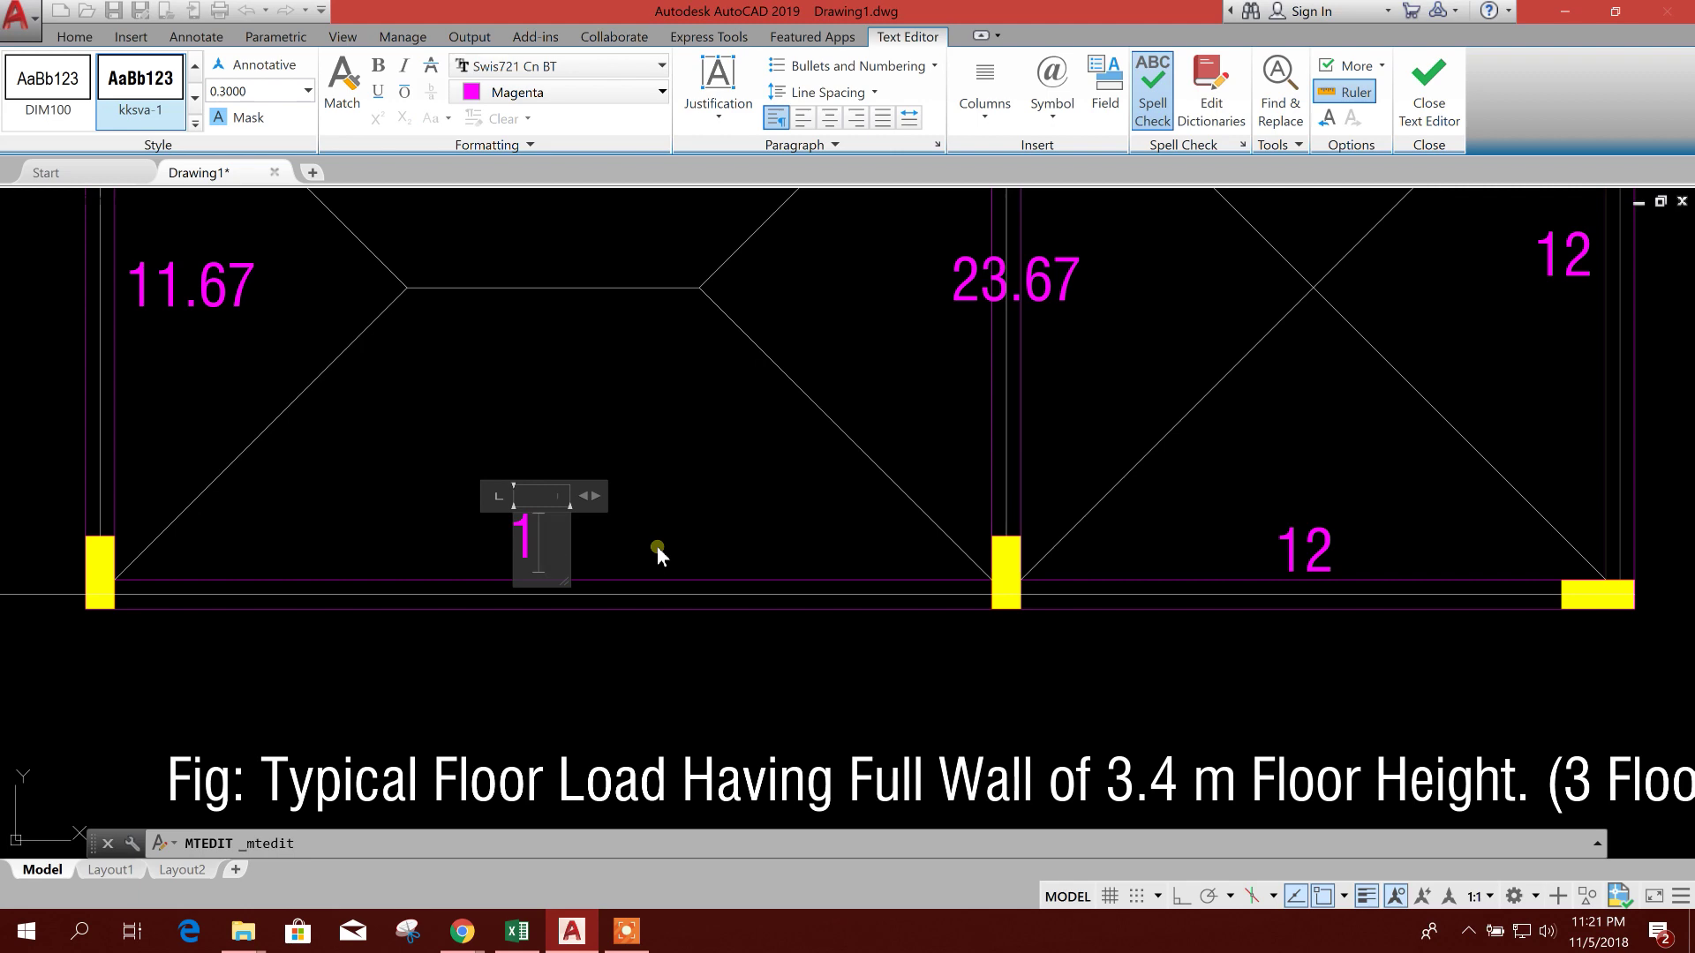
type("25.66")
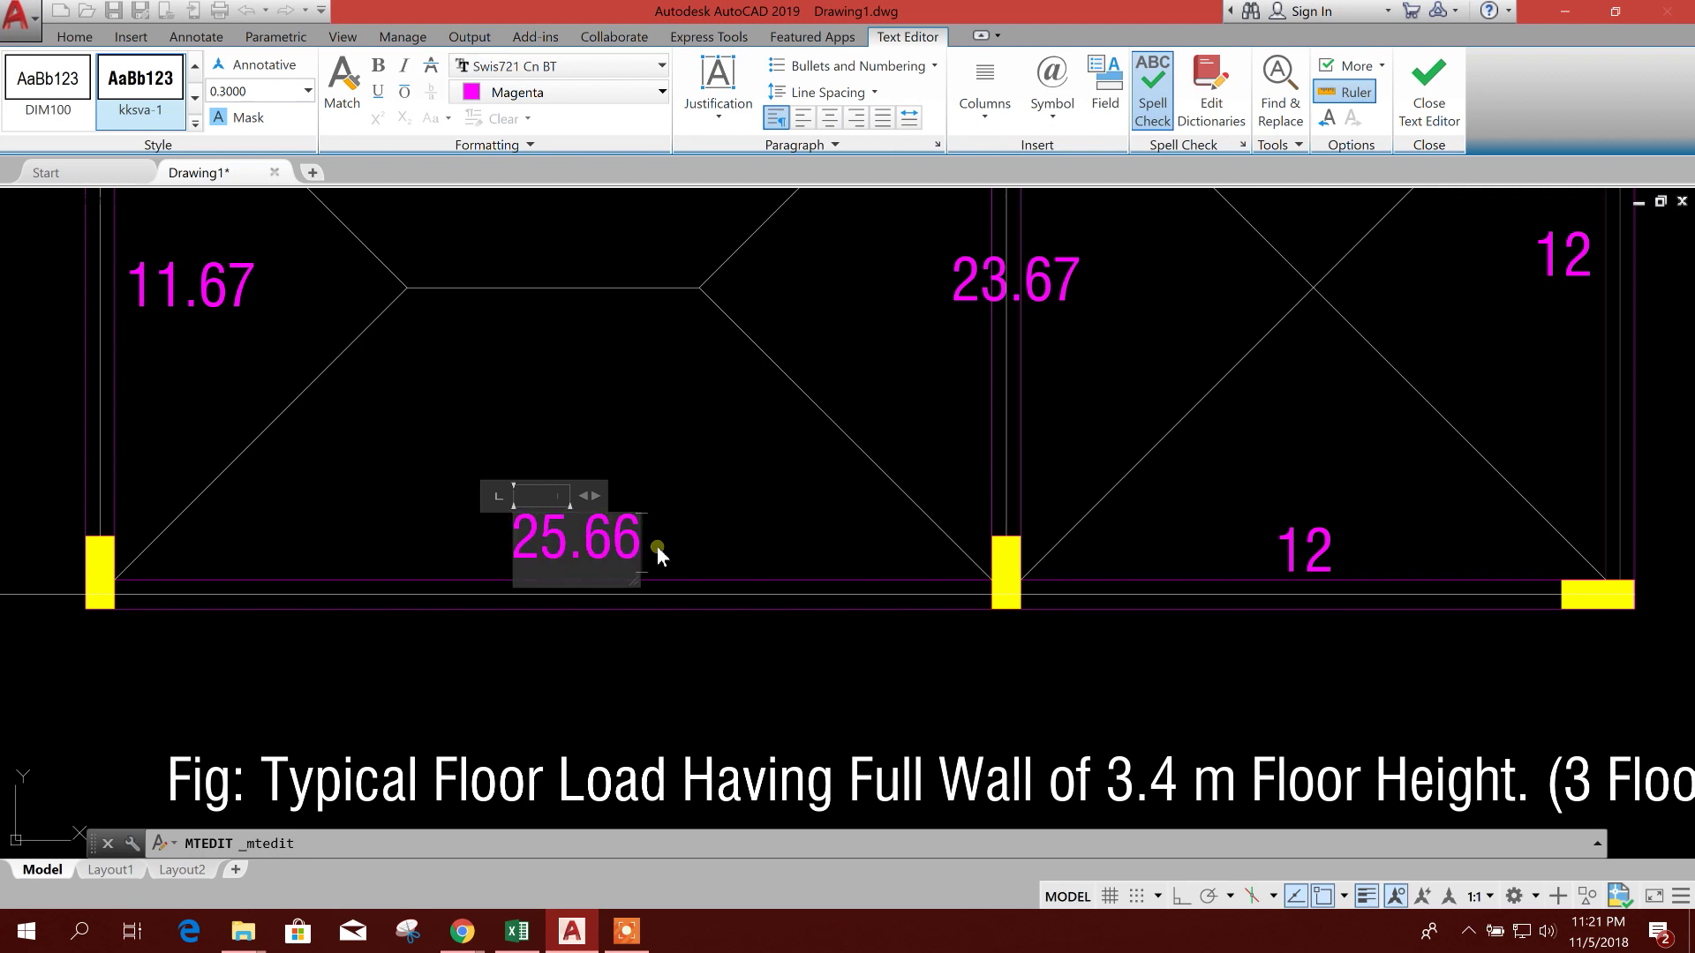
left_click(846, 513)
scroll(734, 531, "down", 1)
middle_click_drag(789, 559, 581, 550)
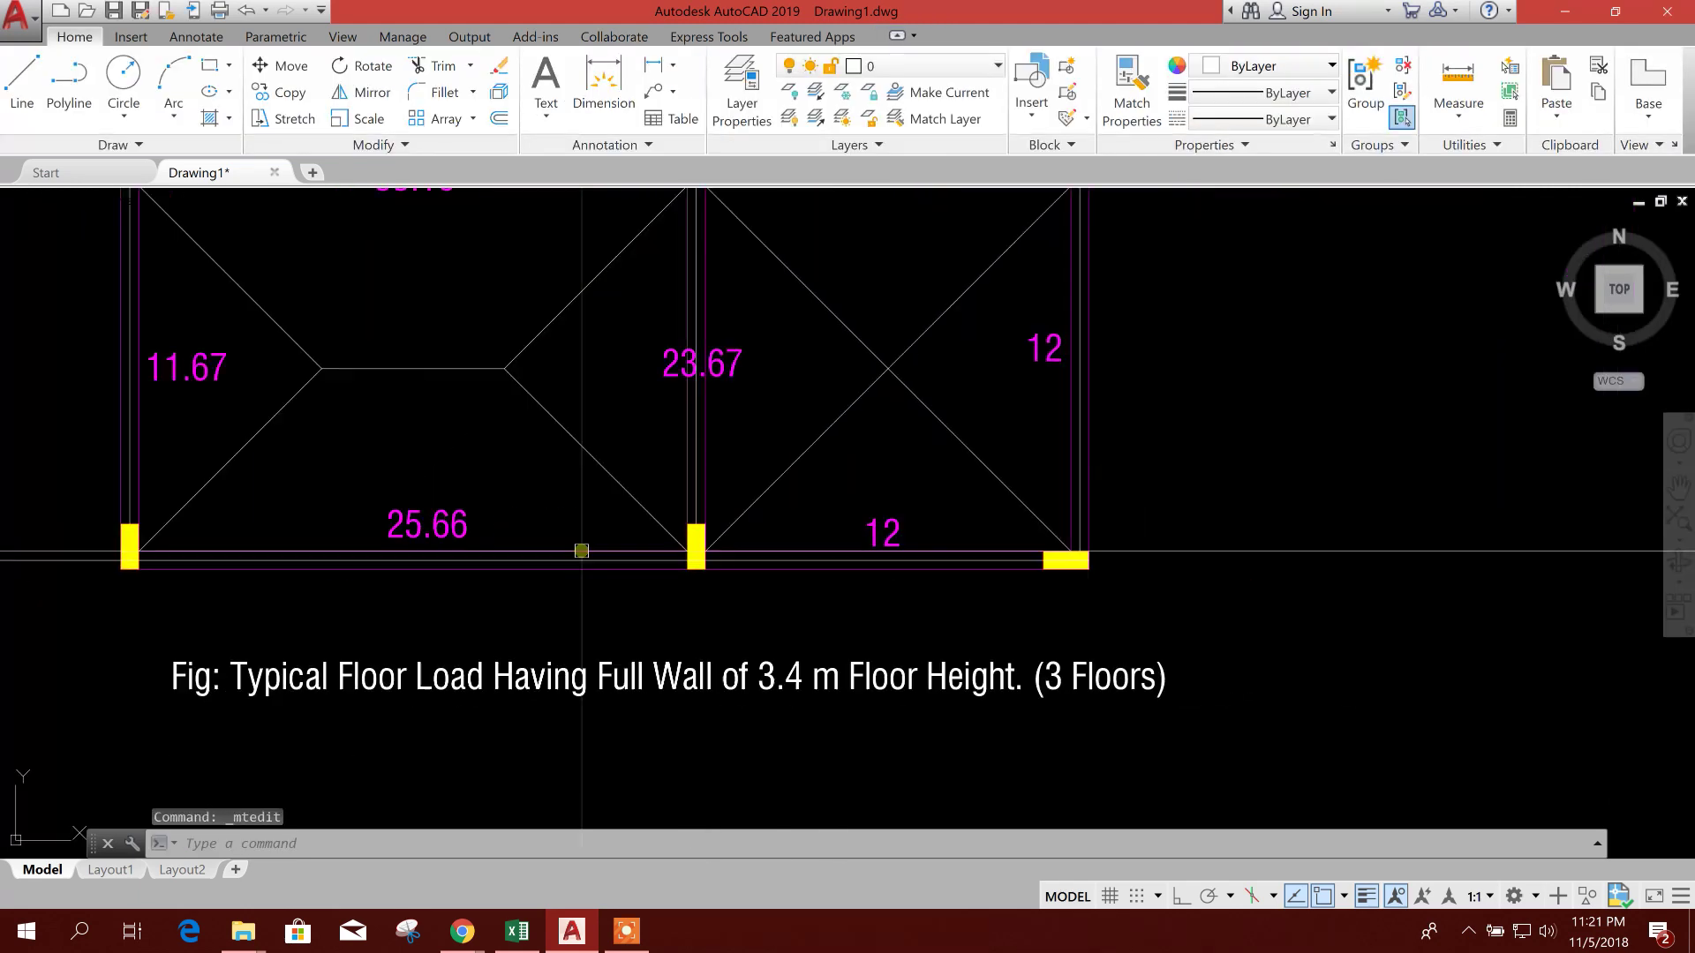
scroll(819, 553, "up", 1)
Set the Excel Load From Slab in D24 to 12.
left_click(517, 932)
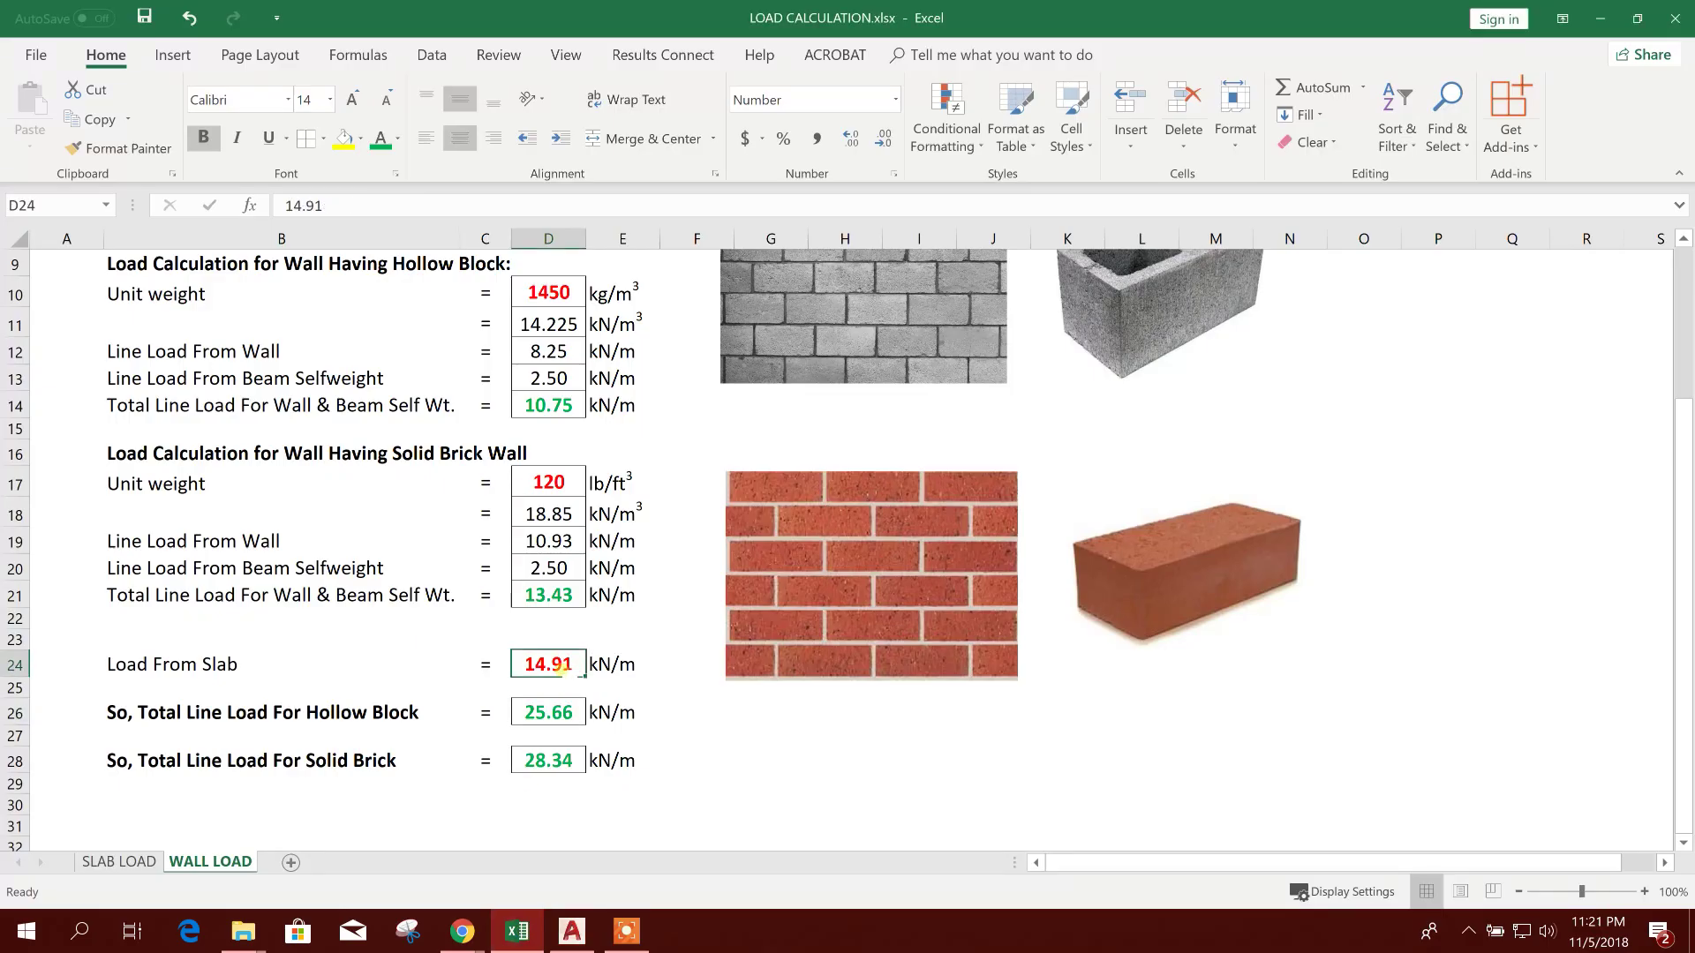
type("12")
key("Return")
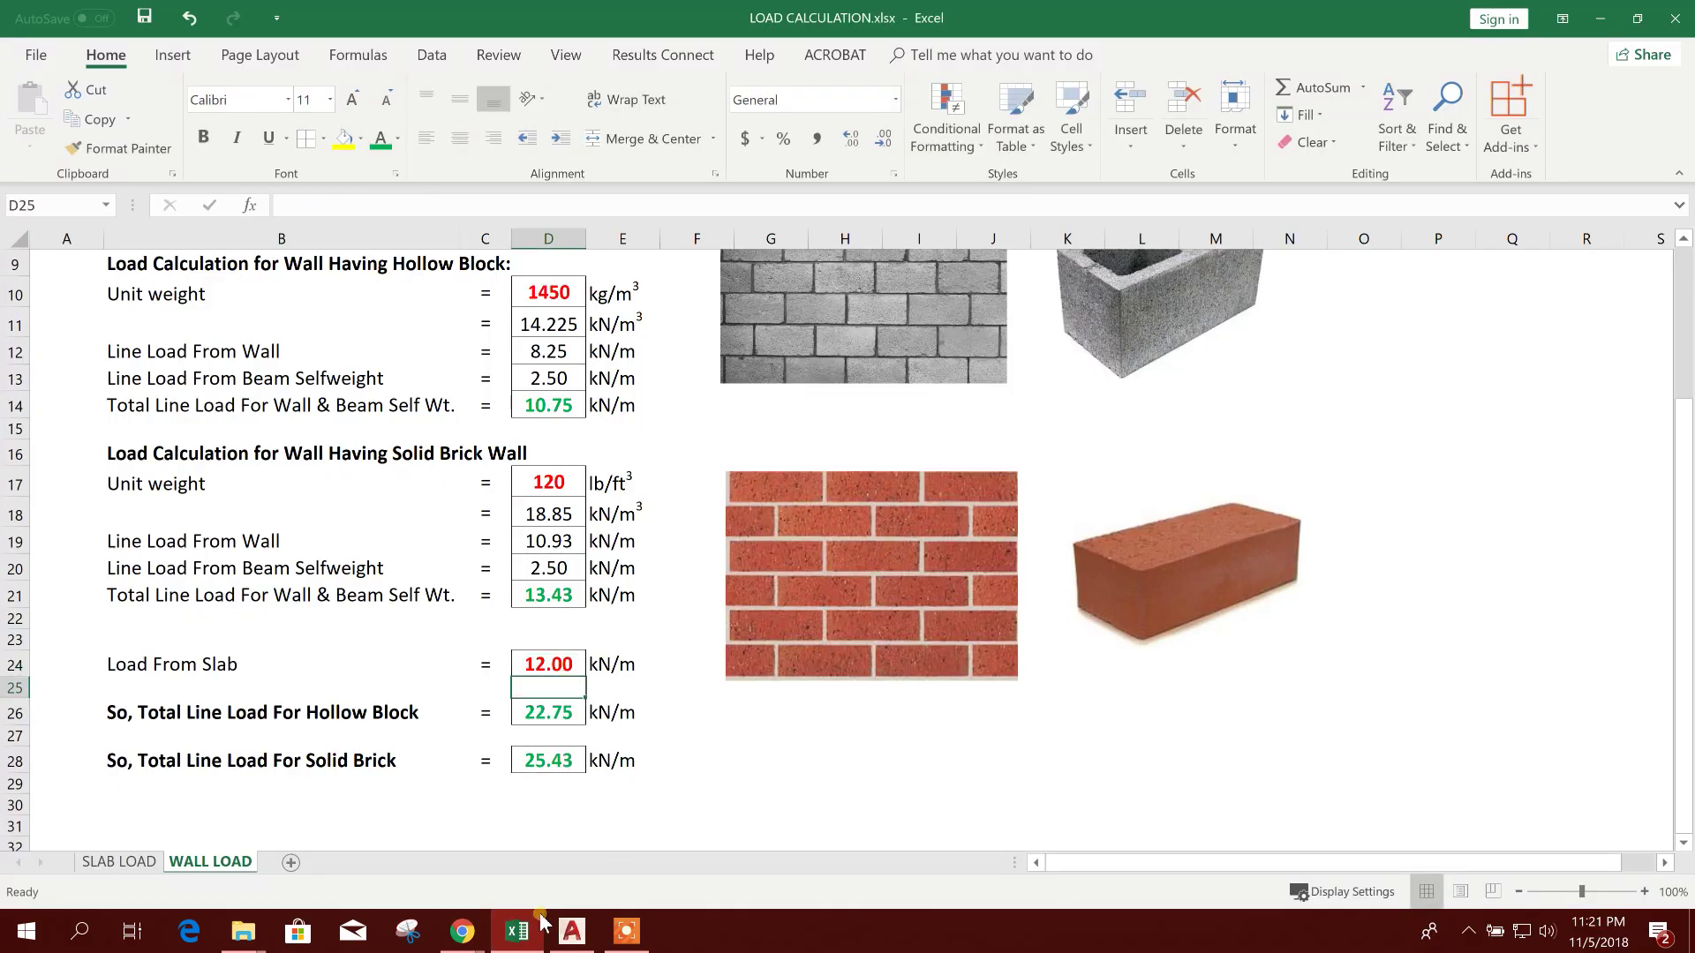
Change the right grid-1 beam label from 12 to 22.75.
left_click(572, 931)
double_click(922, 525)
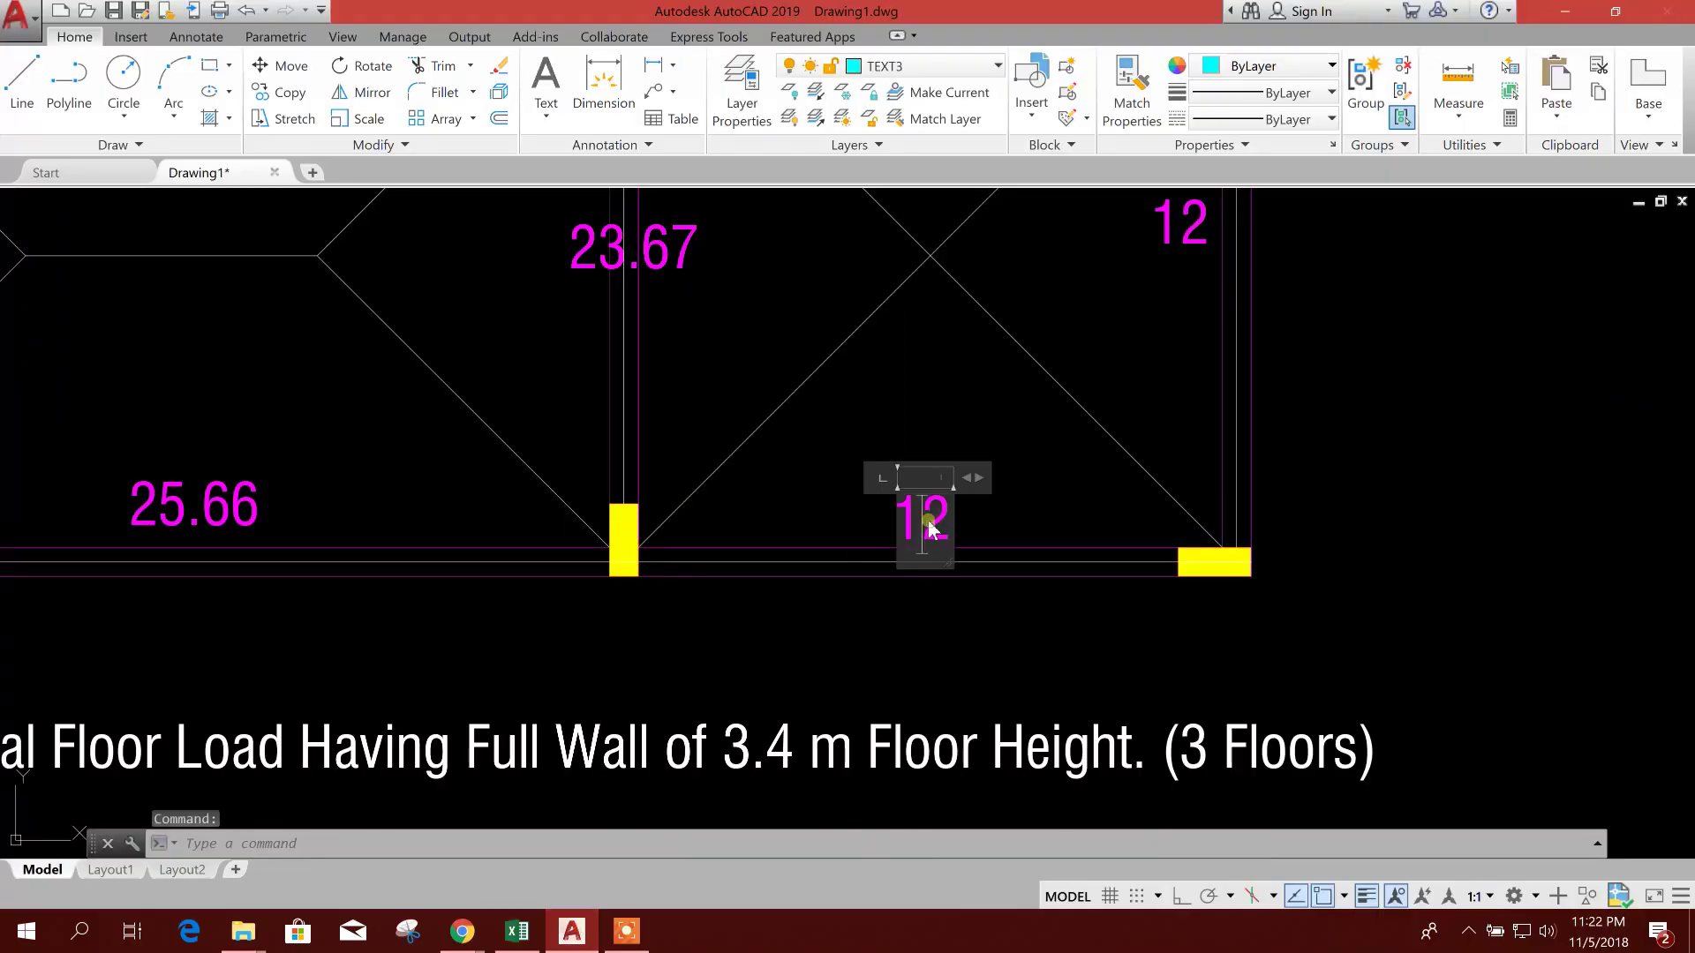
type("2")
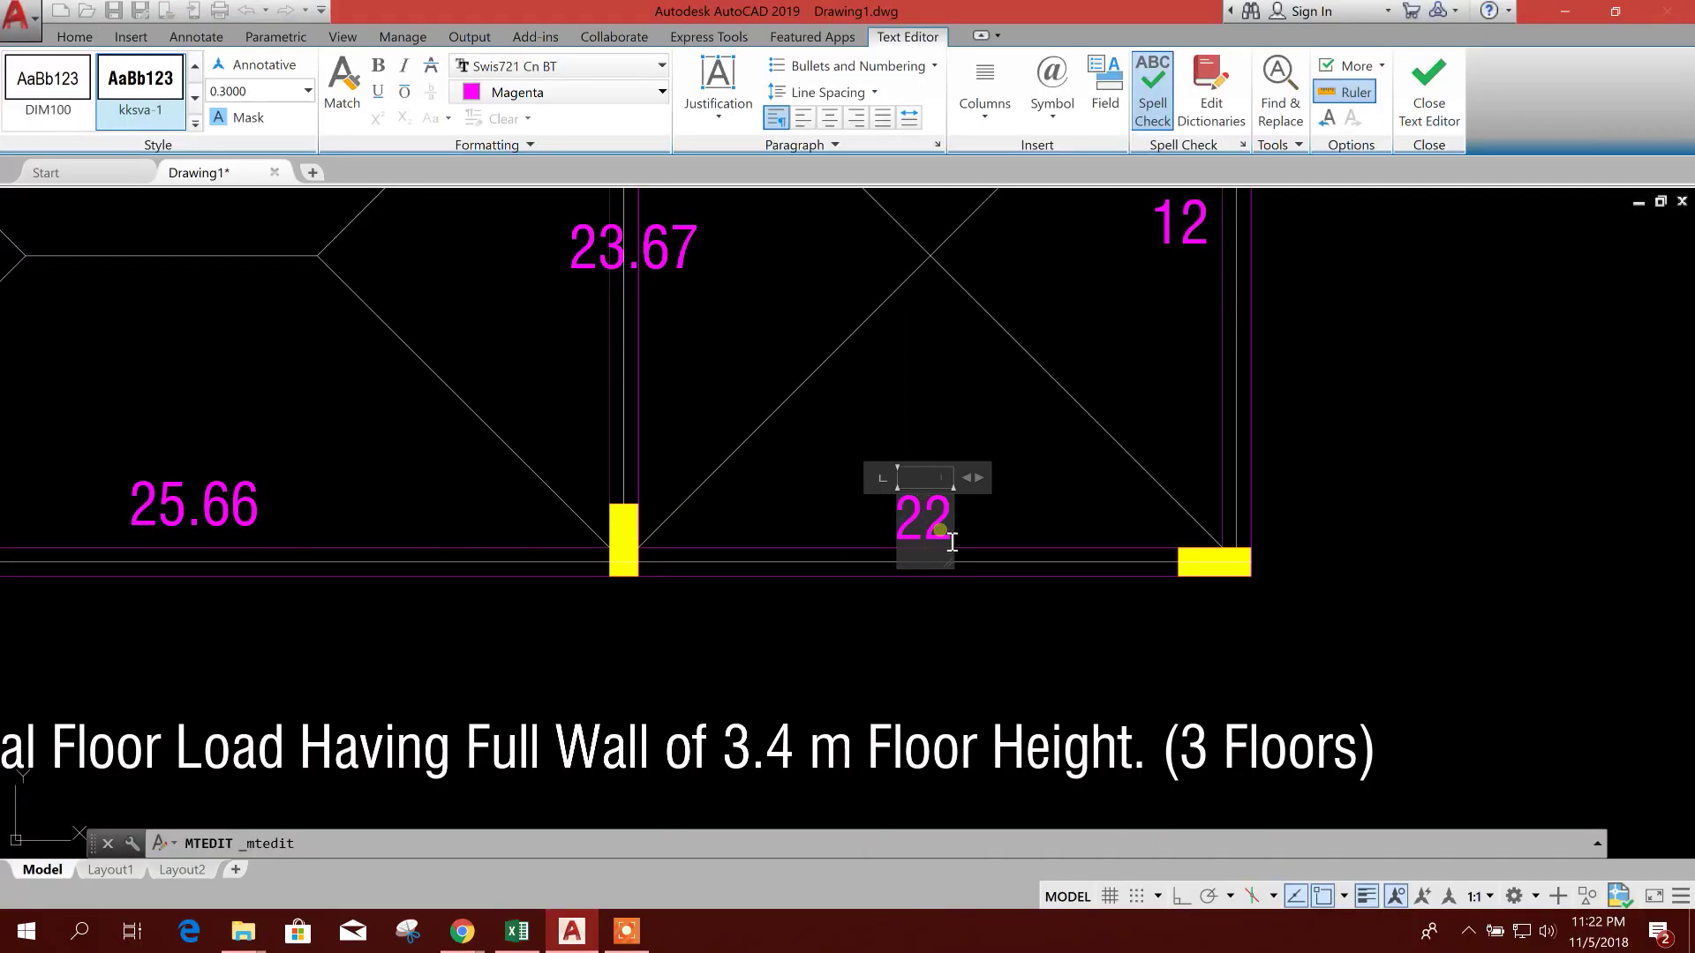
left_click(938, 412)
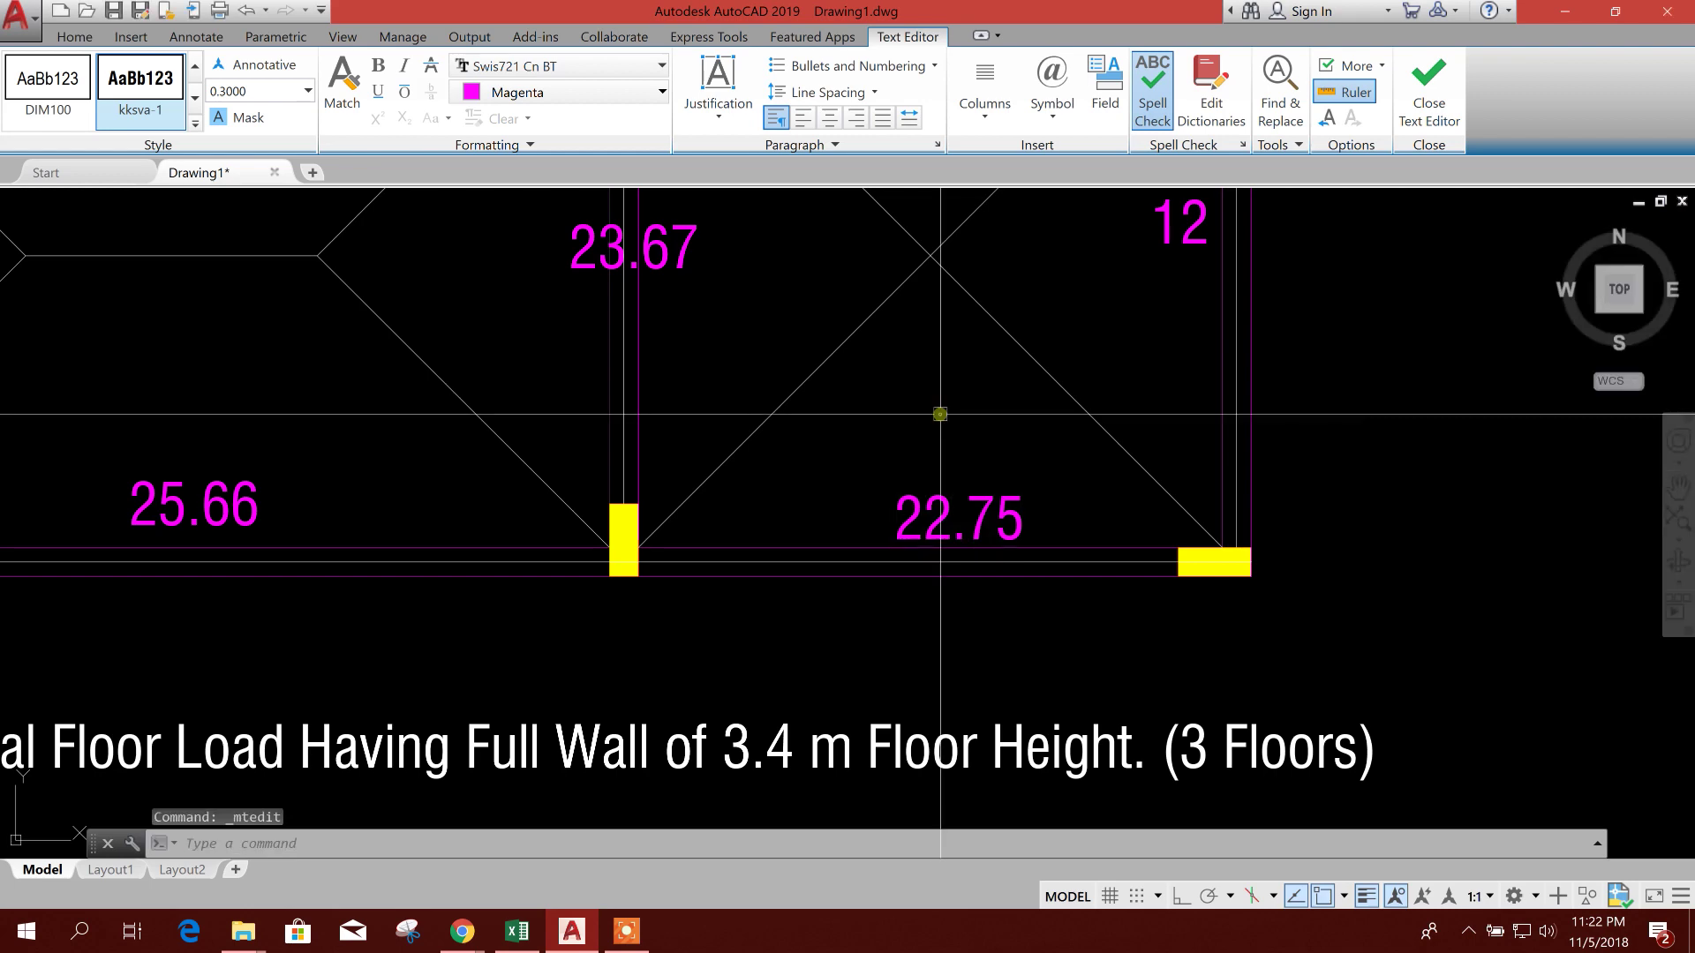
scroll(826, 477, "down", 2)
mouse_move(923, 521)
middle_mouse_down()
mouse_move(784, 649)
mouse_move(759, 601)
middle_mouse_up()
scroll(790, 650, "down", 2)
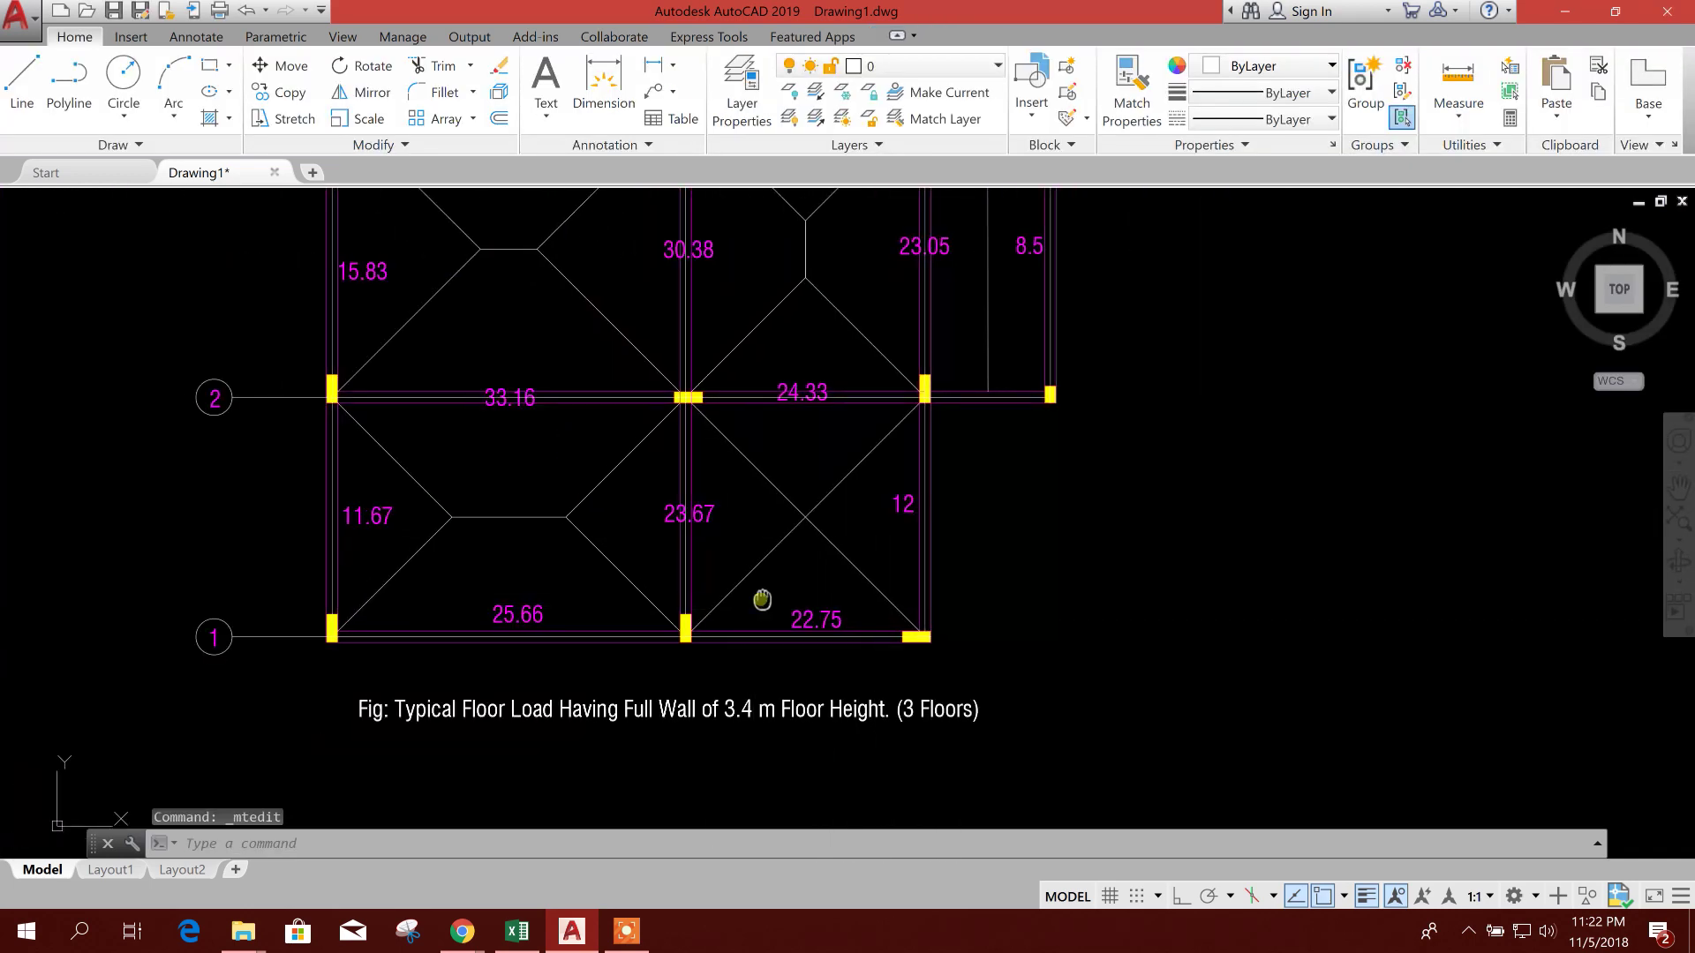
middle_click_drag(415, 561, 463, 532)
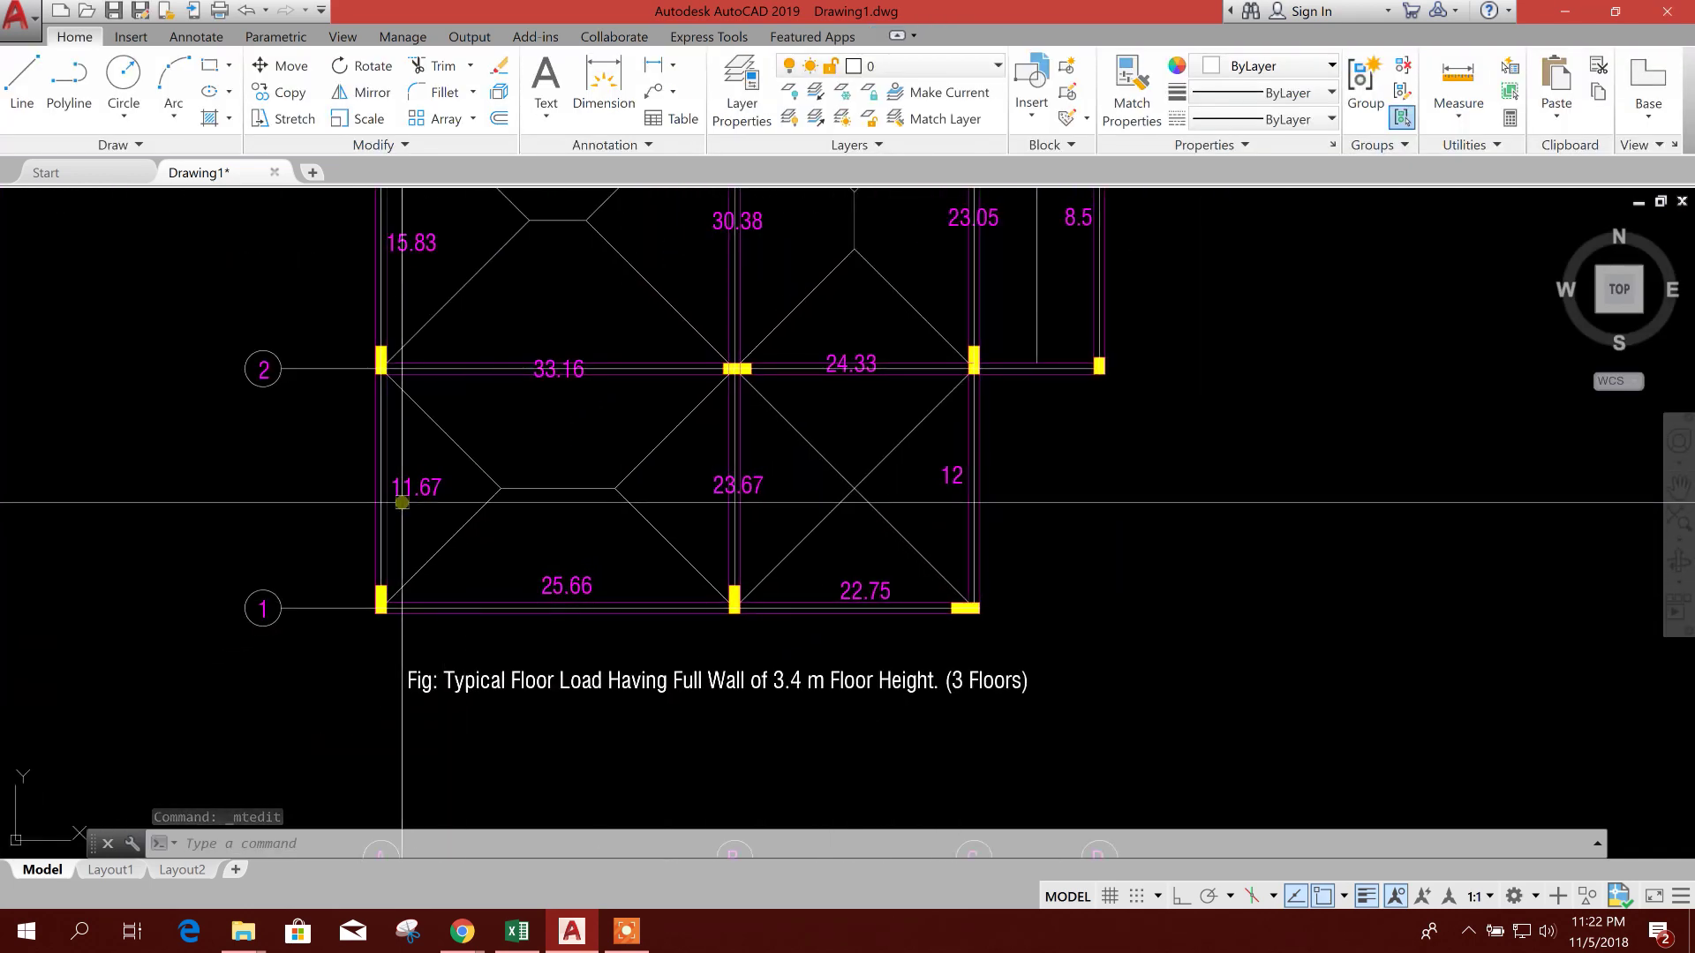
Enter 11 as the slab load in the spreadsheet and change the first beam label to 22.42.
scroll(446, 517, "up", 4)
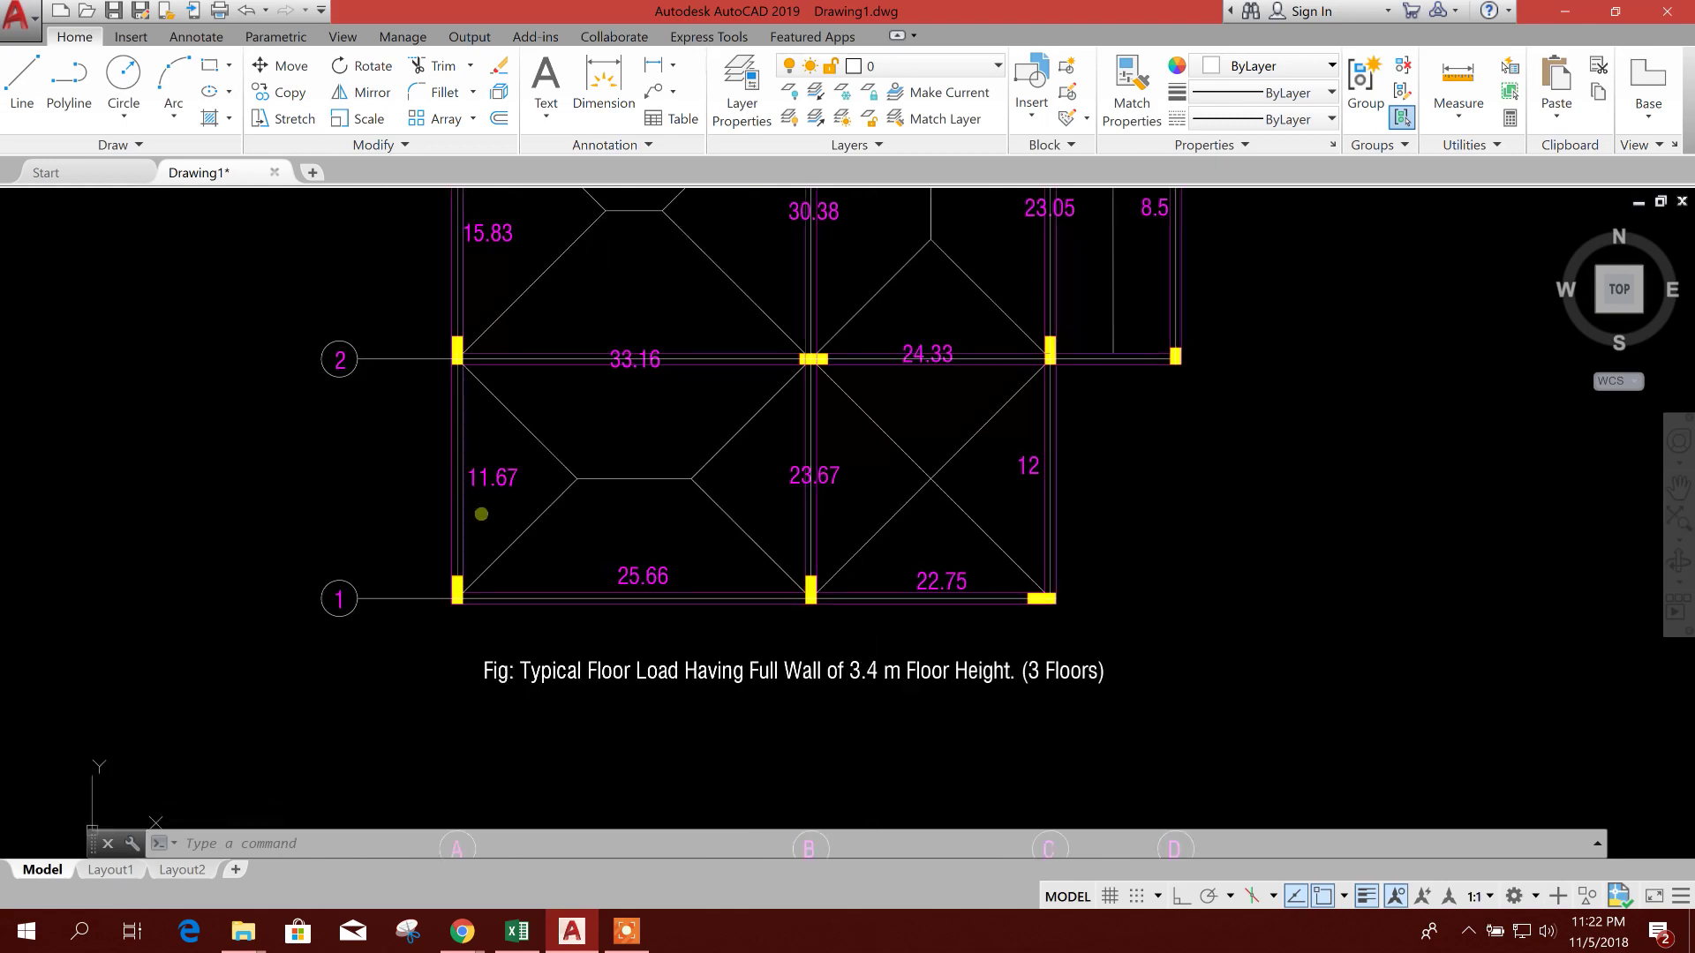
left_click(529, 934)
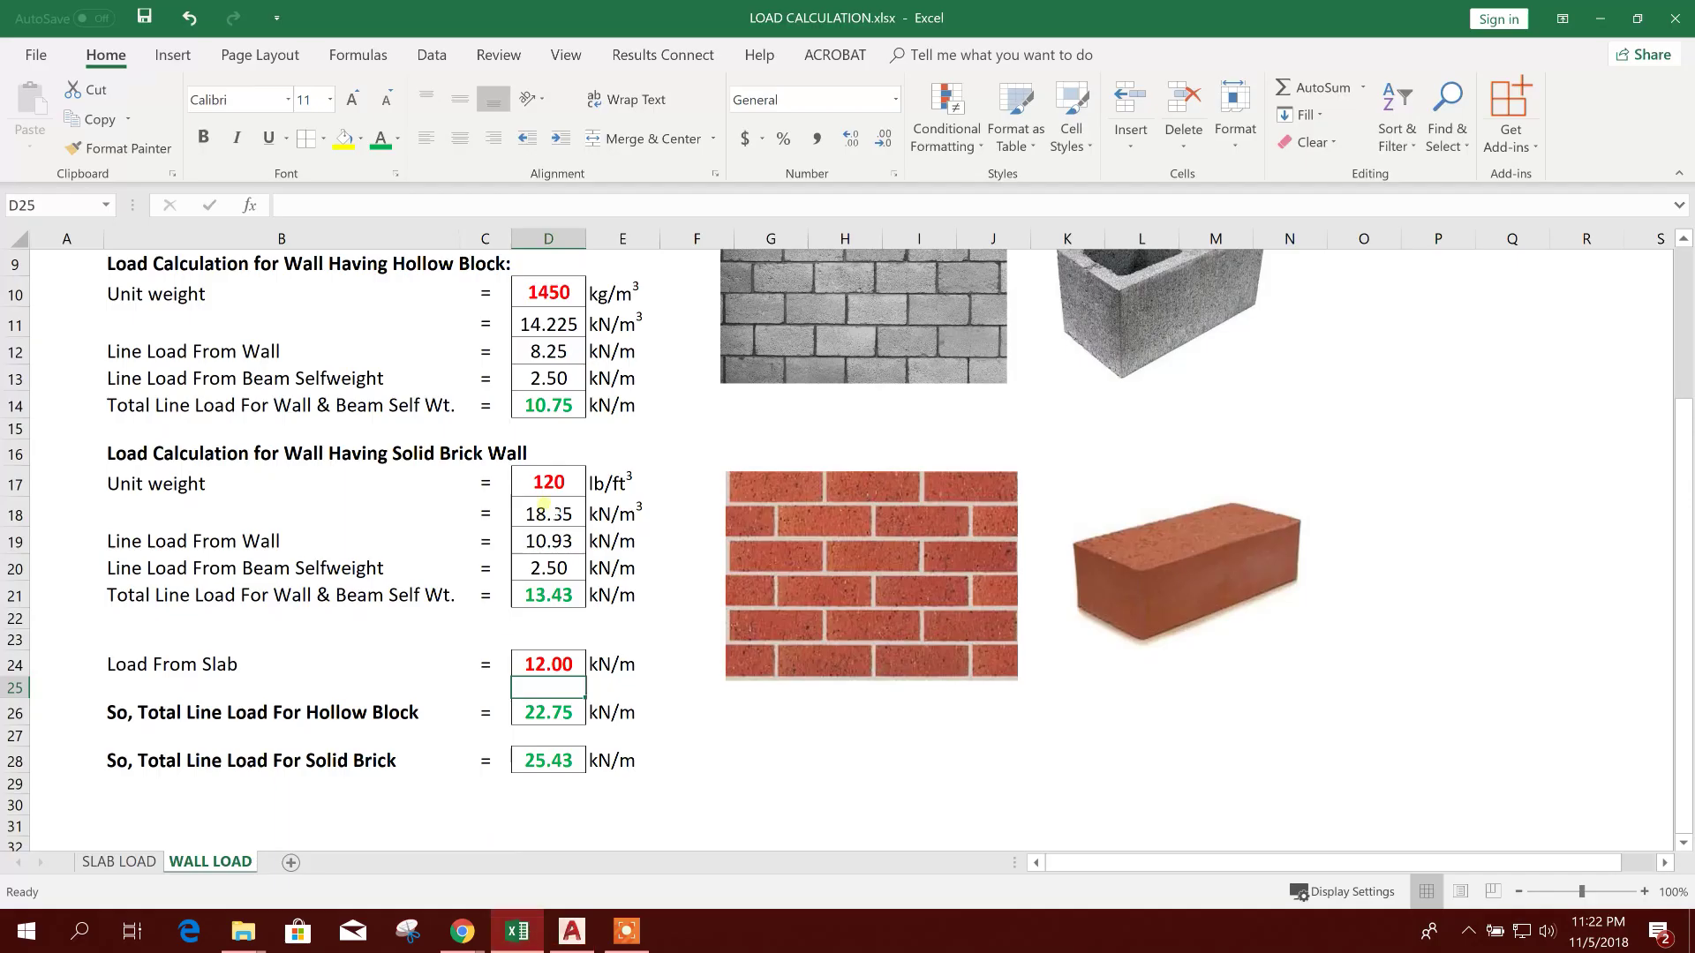
type("11")
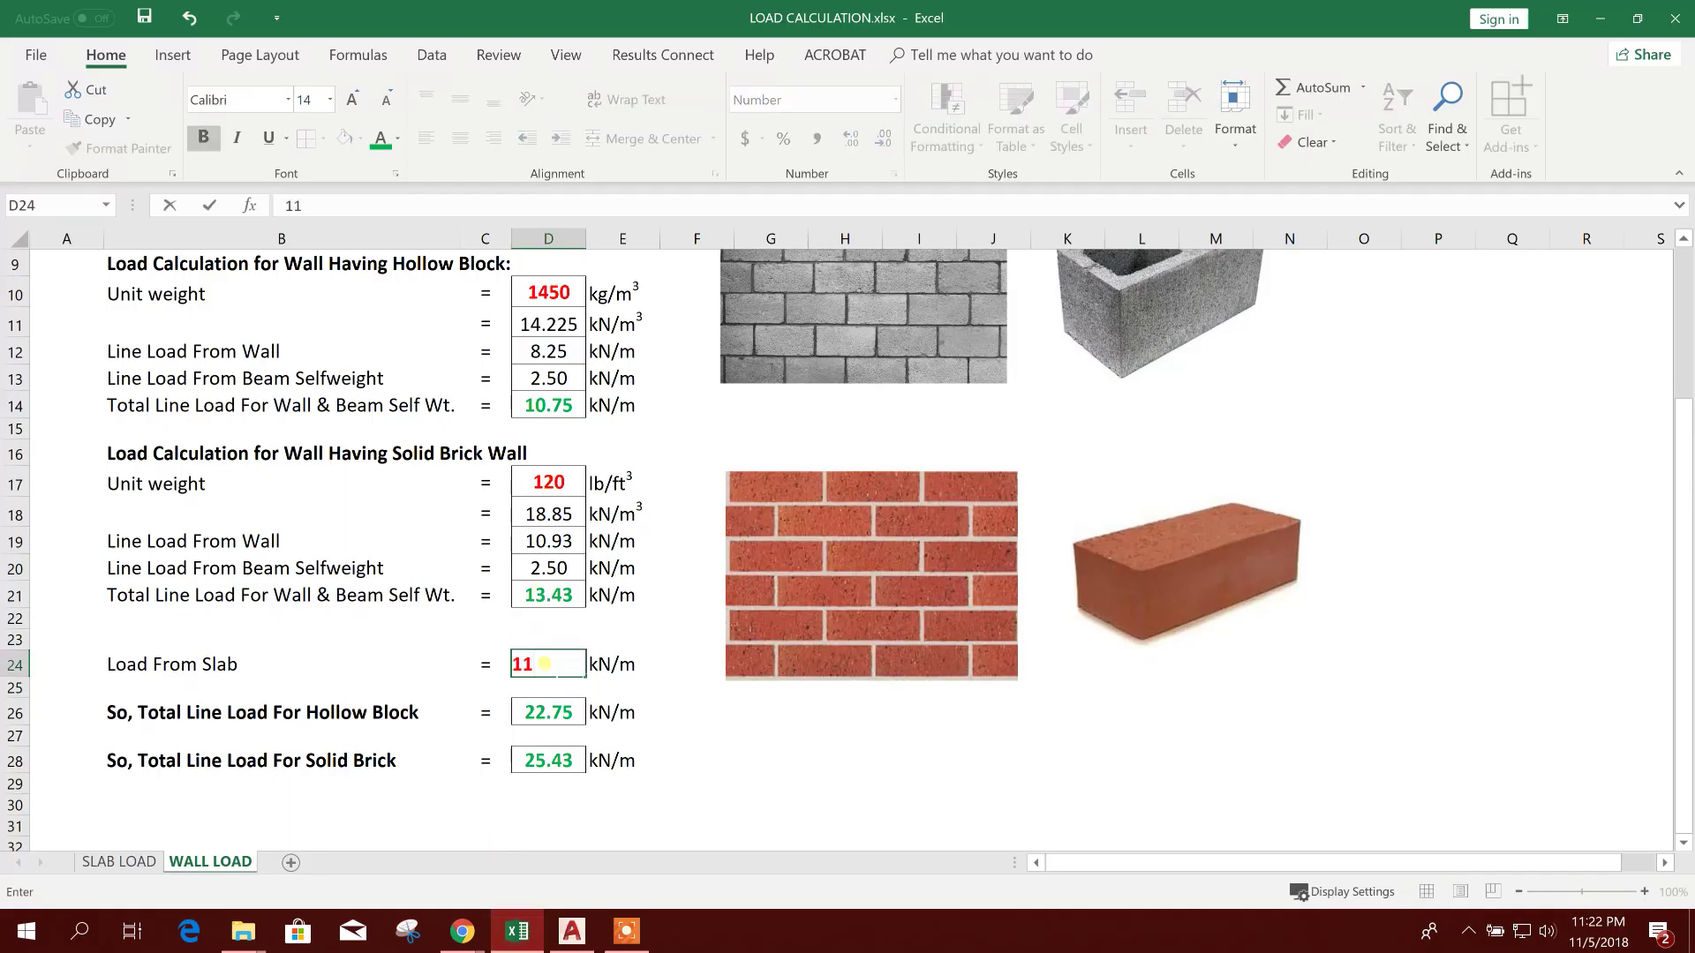
key("Return")
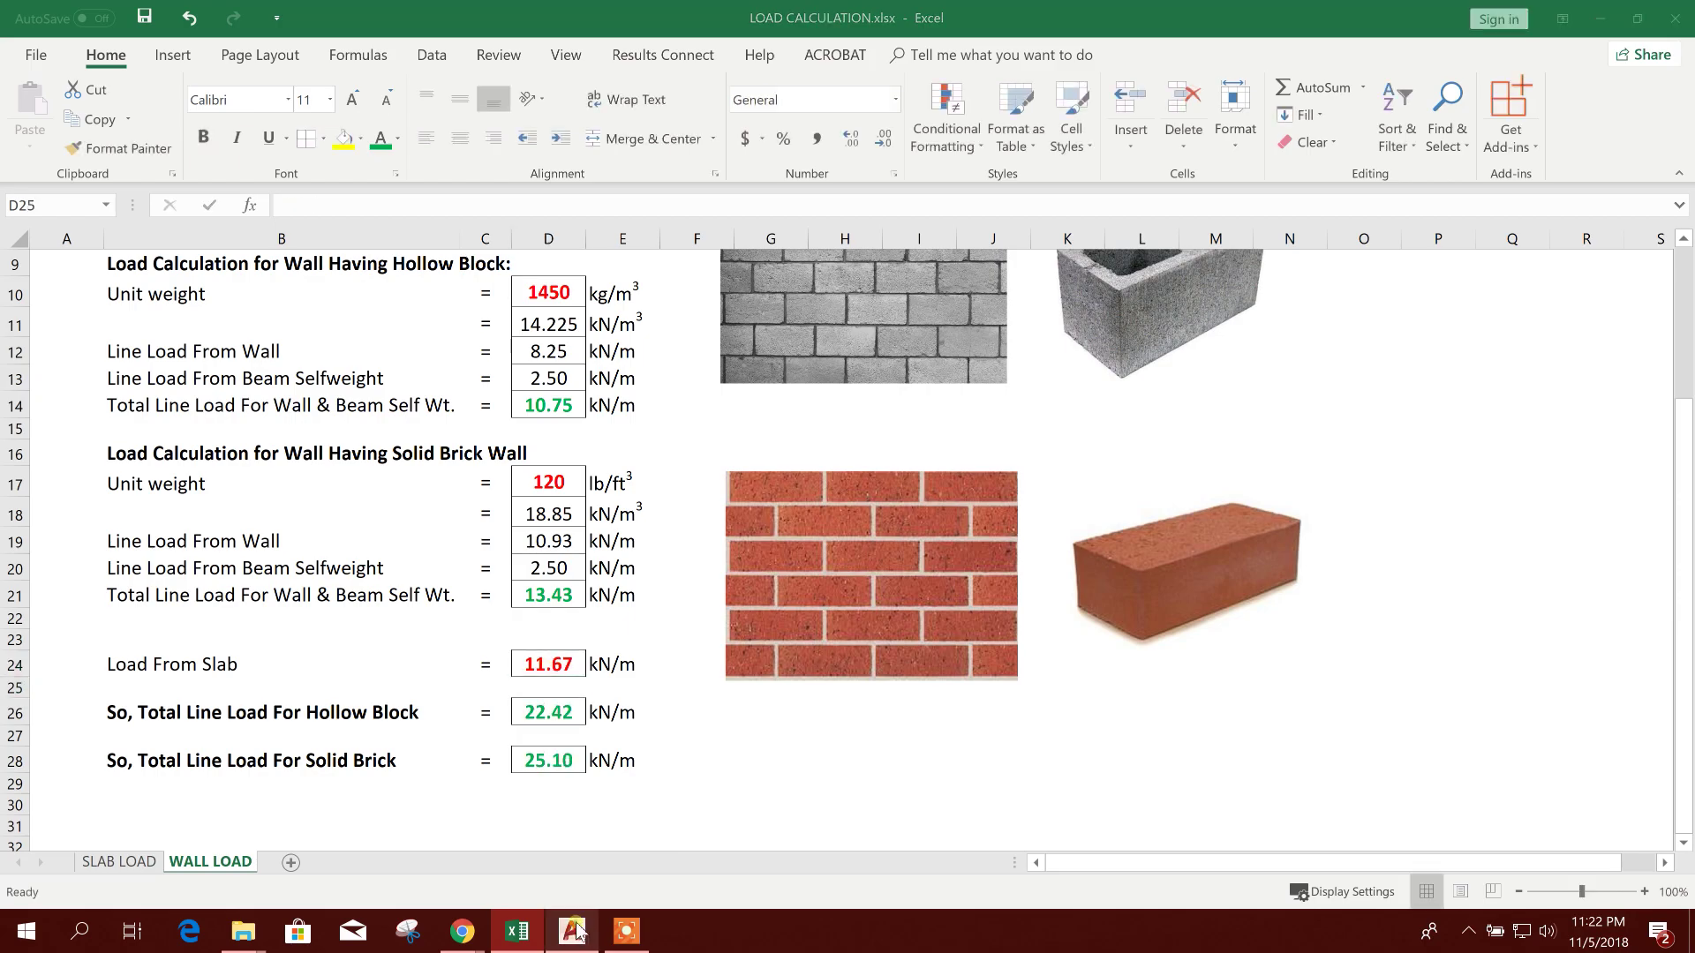
left_click(575, 932)
double_click(548, 444)
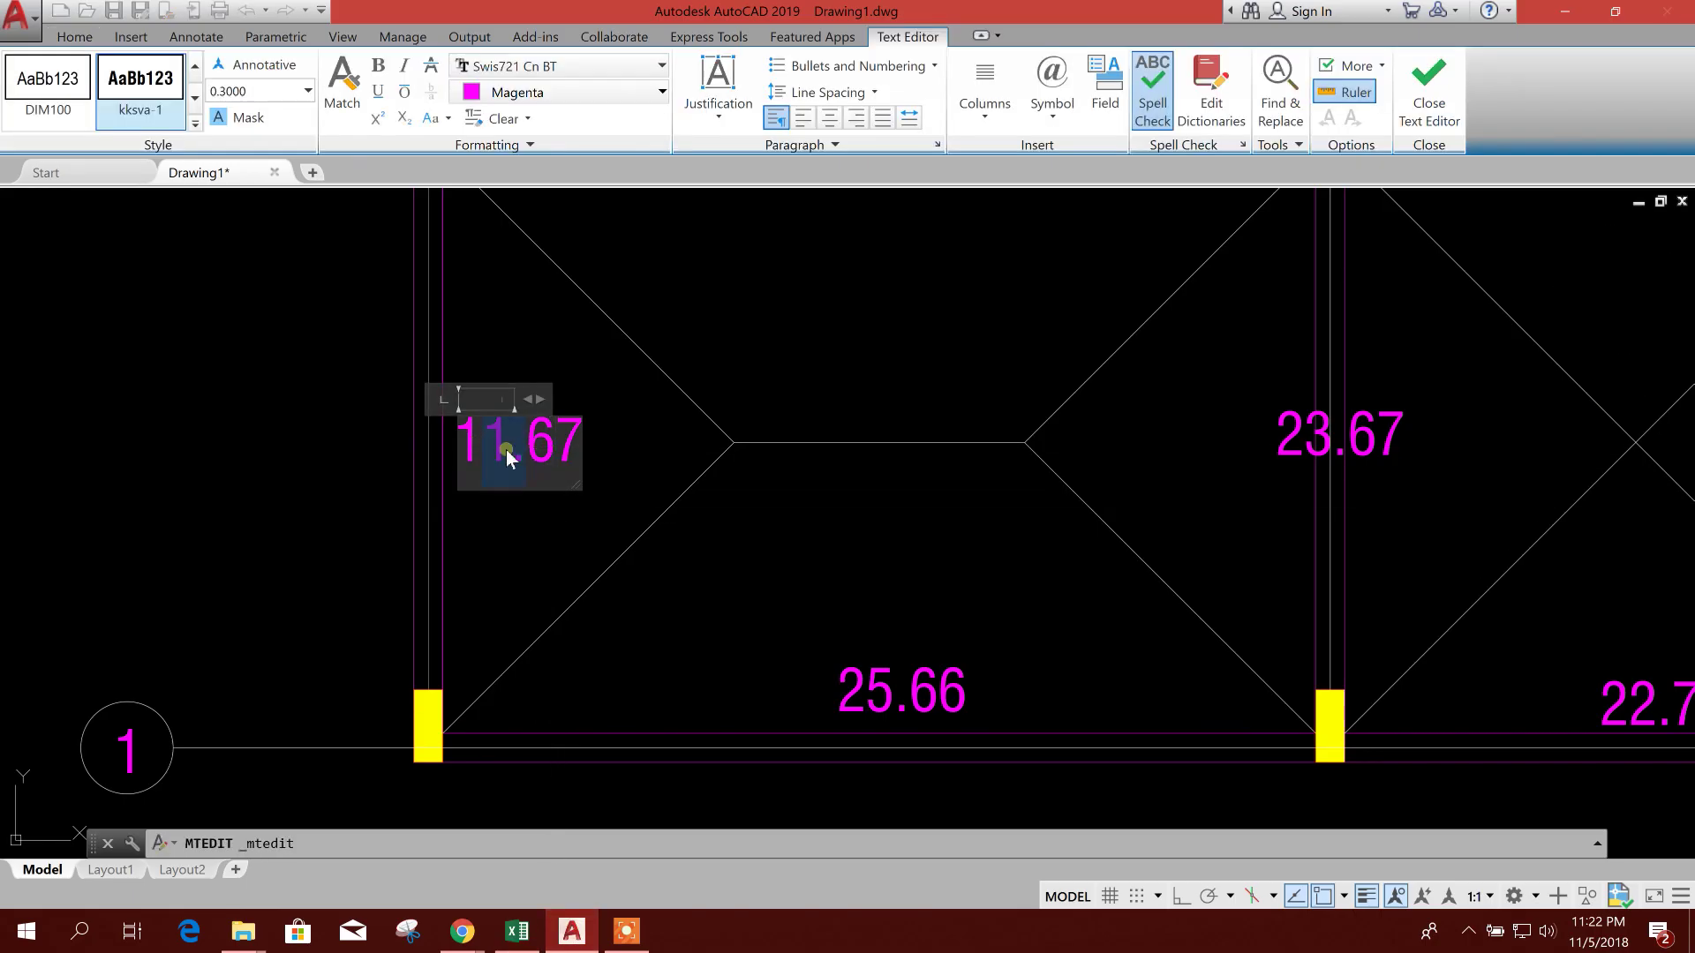
type("22")
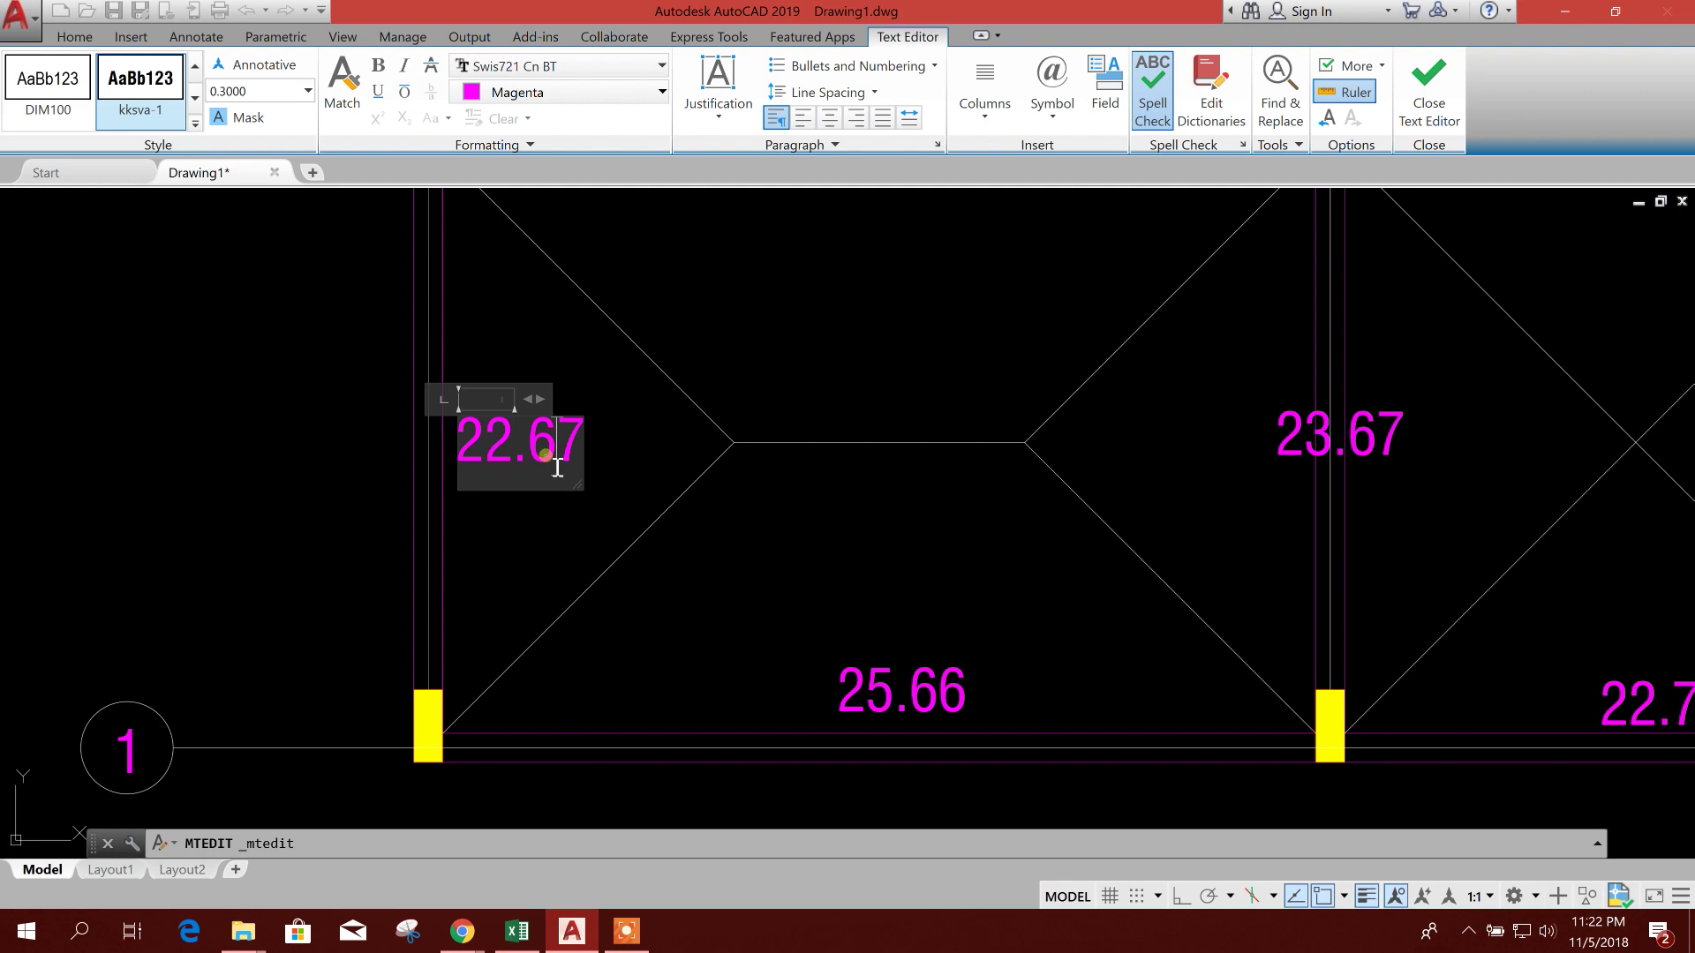
type("42")
left_click(655, 474)
Enter 23.67 as the slab load in the workbook and change the 23.67 beam label to 34.42.
mouse_move(1000, 550)
middle_mouse_down()
mouse_move(892, 575)
mouse_move(475, 599)
middle_mouse_up()
left_click(517, 931)
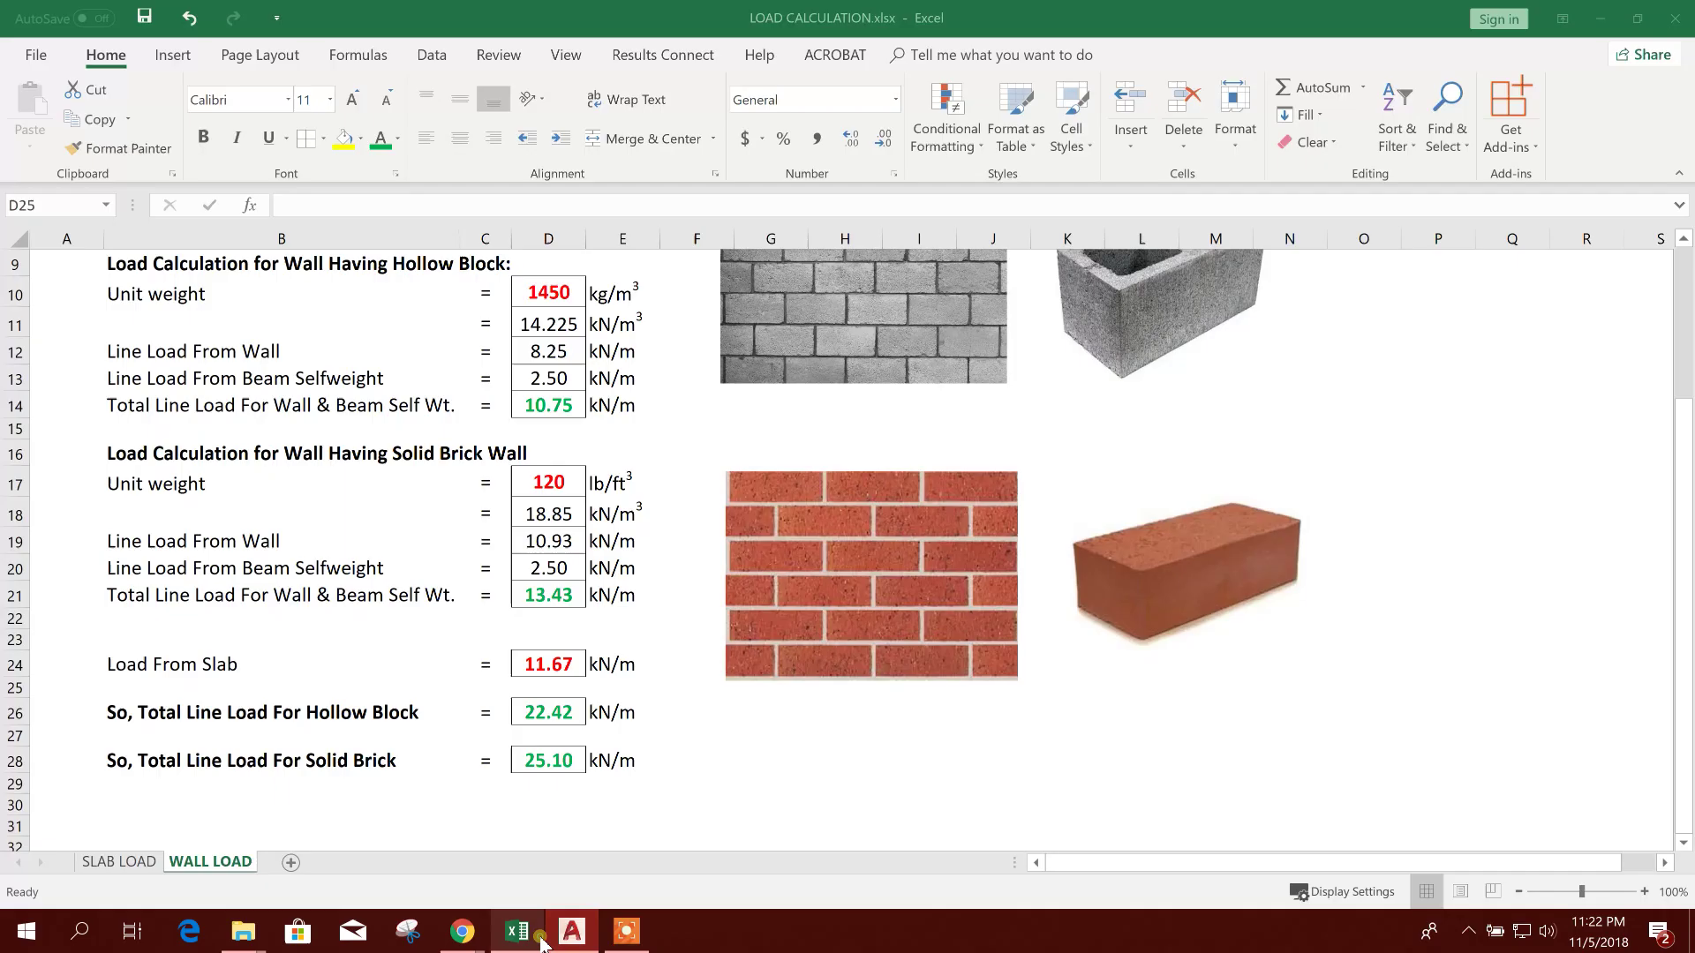
type("23.6")
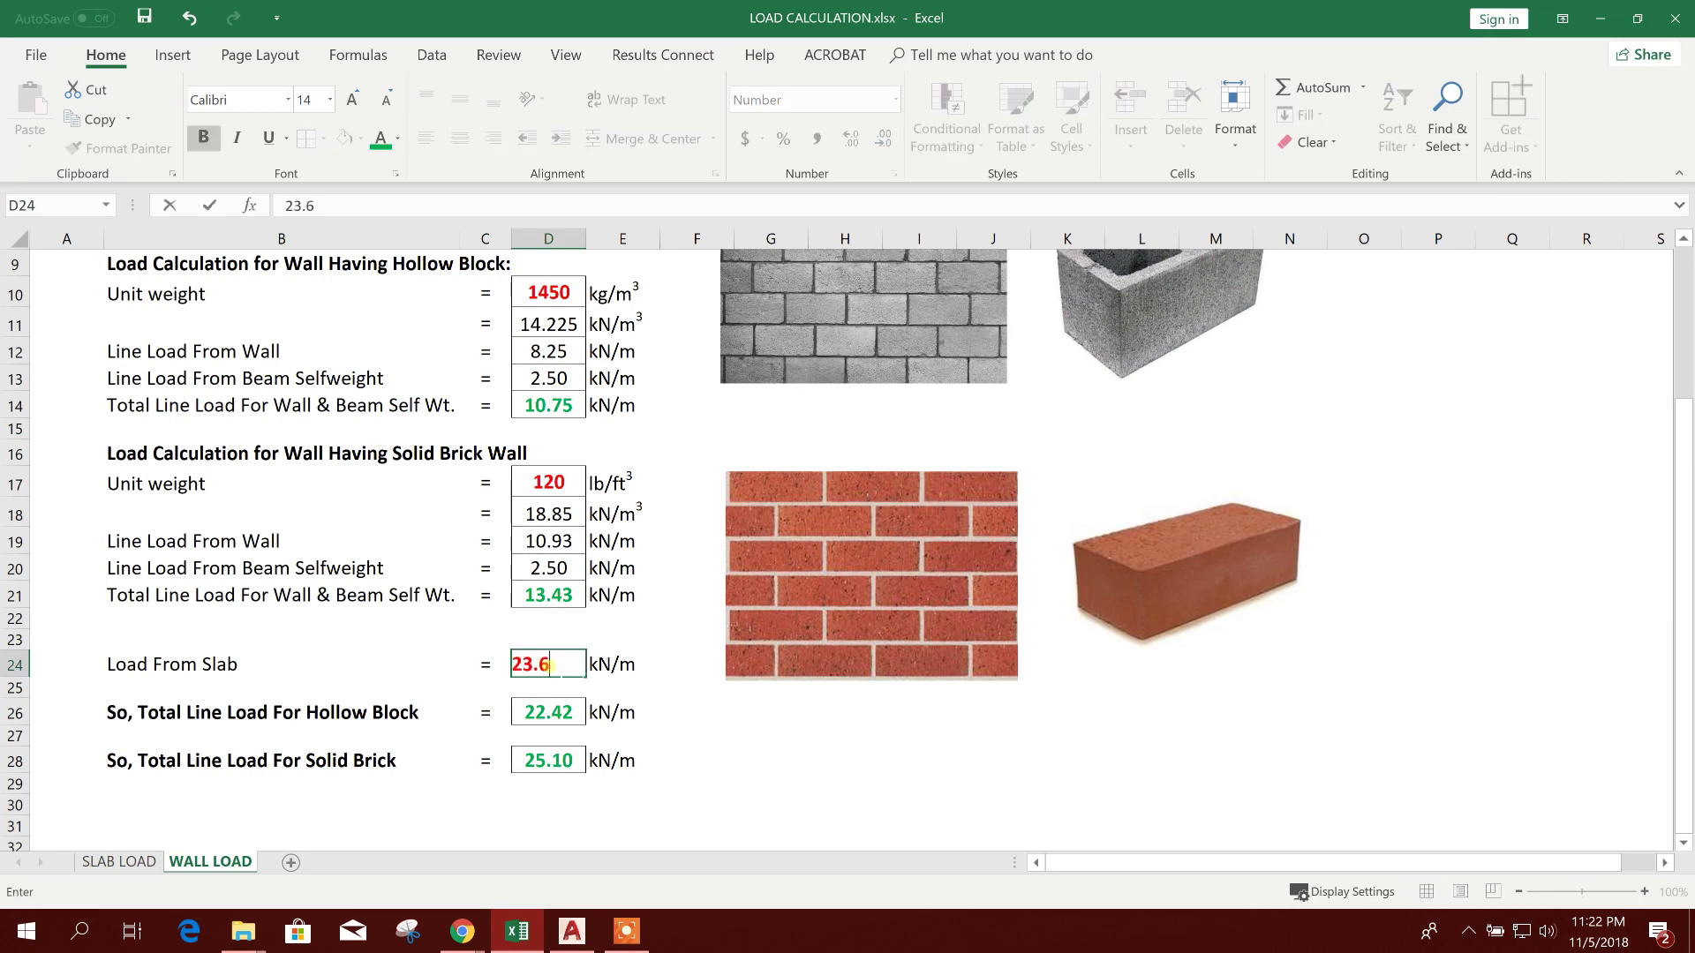
type("7")
key("Return")
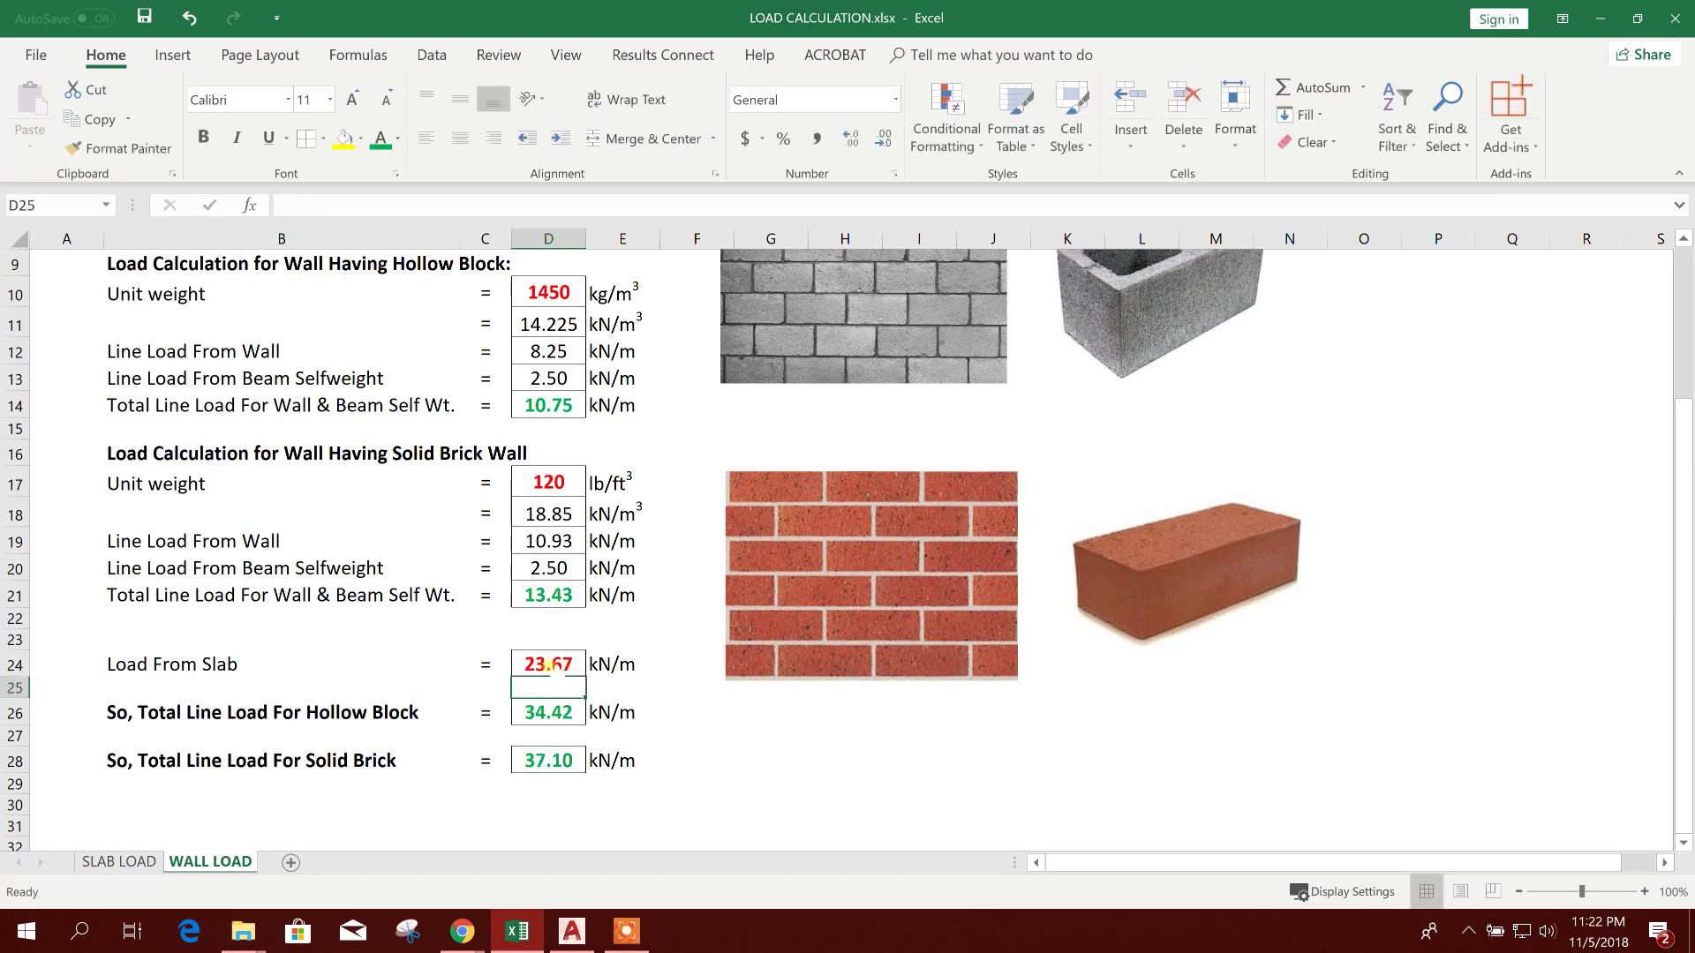
left_click(571, 934)
double_click(805, 494)
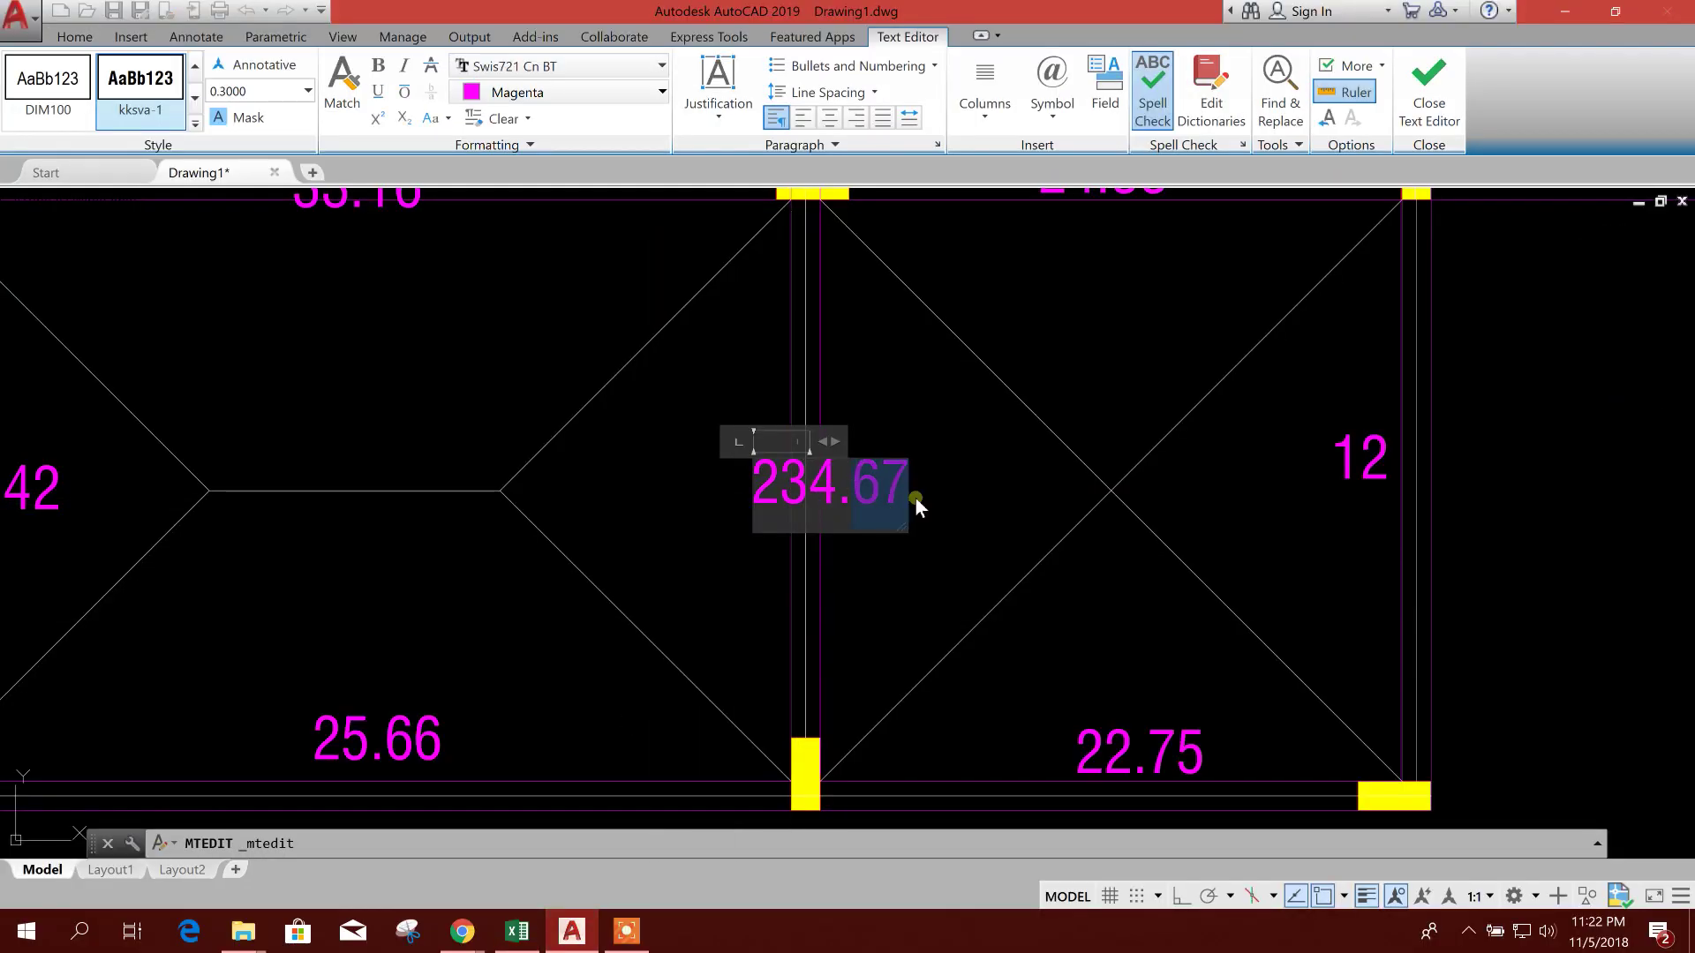
type("42")
left_click_drag(780, 499, 707, 510)
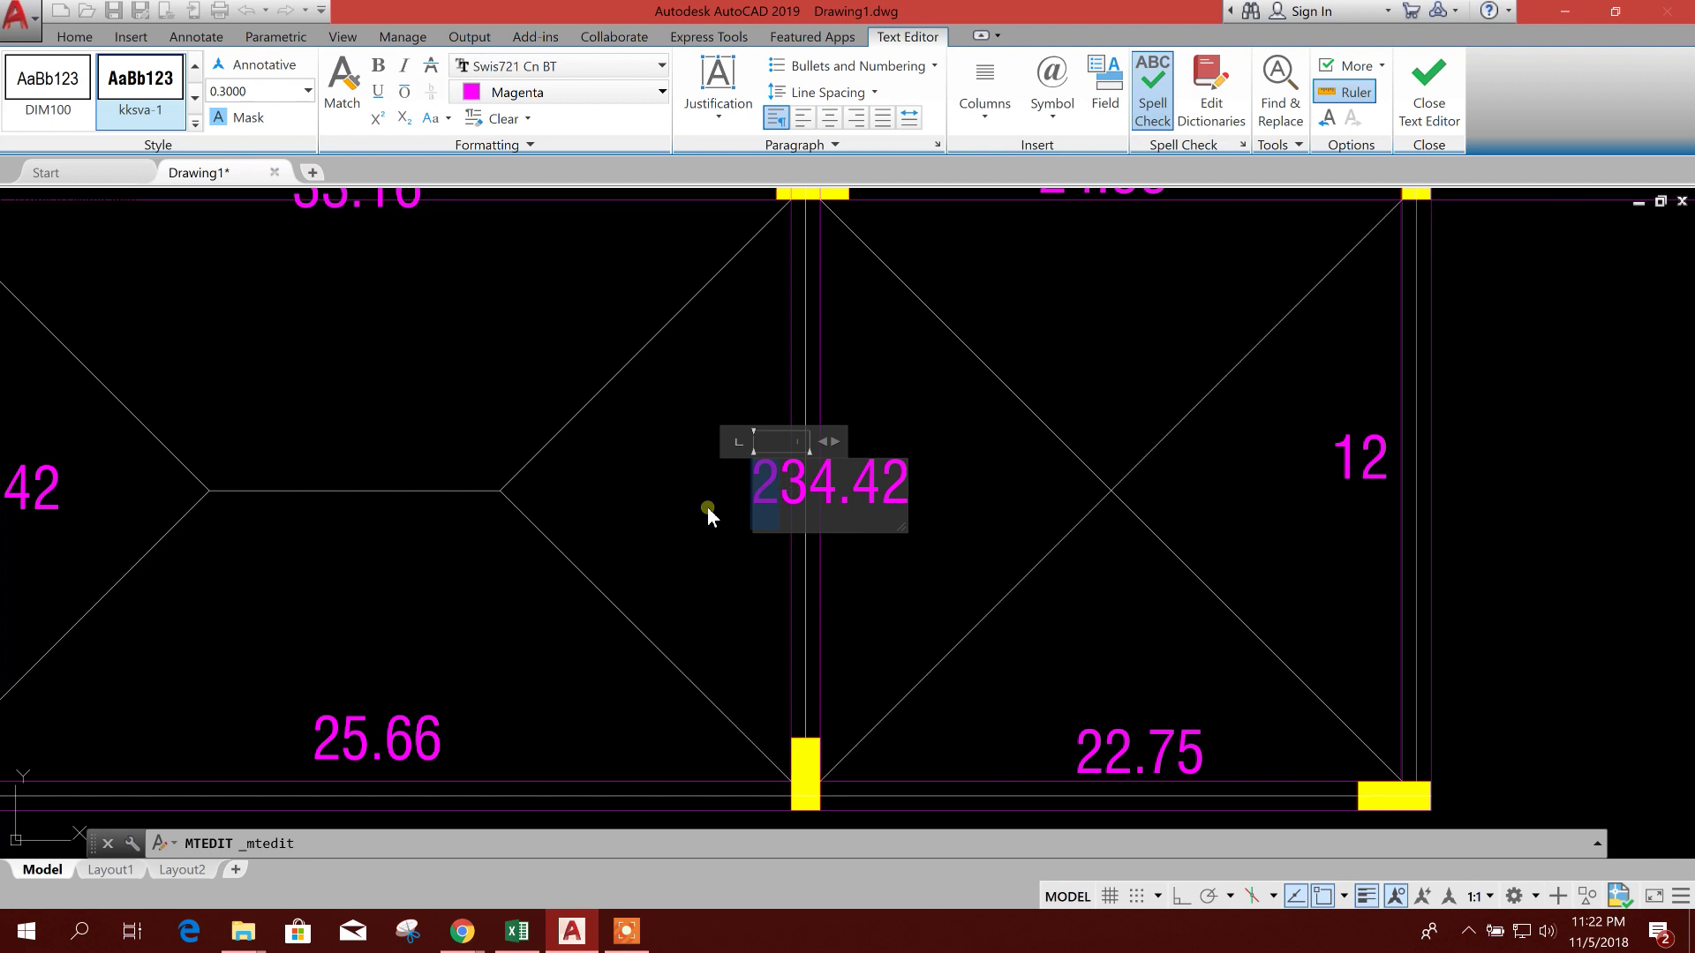
key("Delete")
left_click(934, 511)
Delete the outdated 12 label and copy the 22.75 label onto the right beam.
middle_click_drag(933, 511, 662, 533)
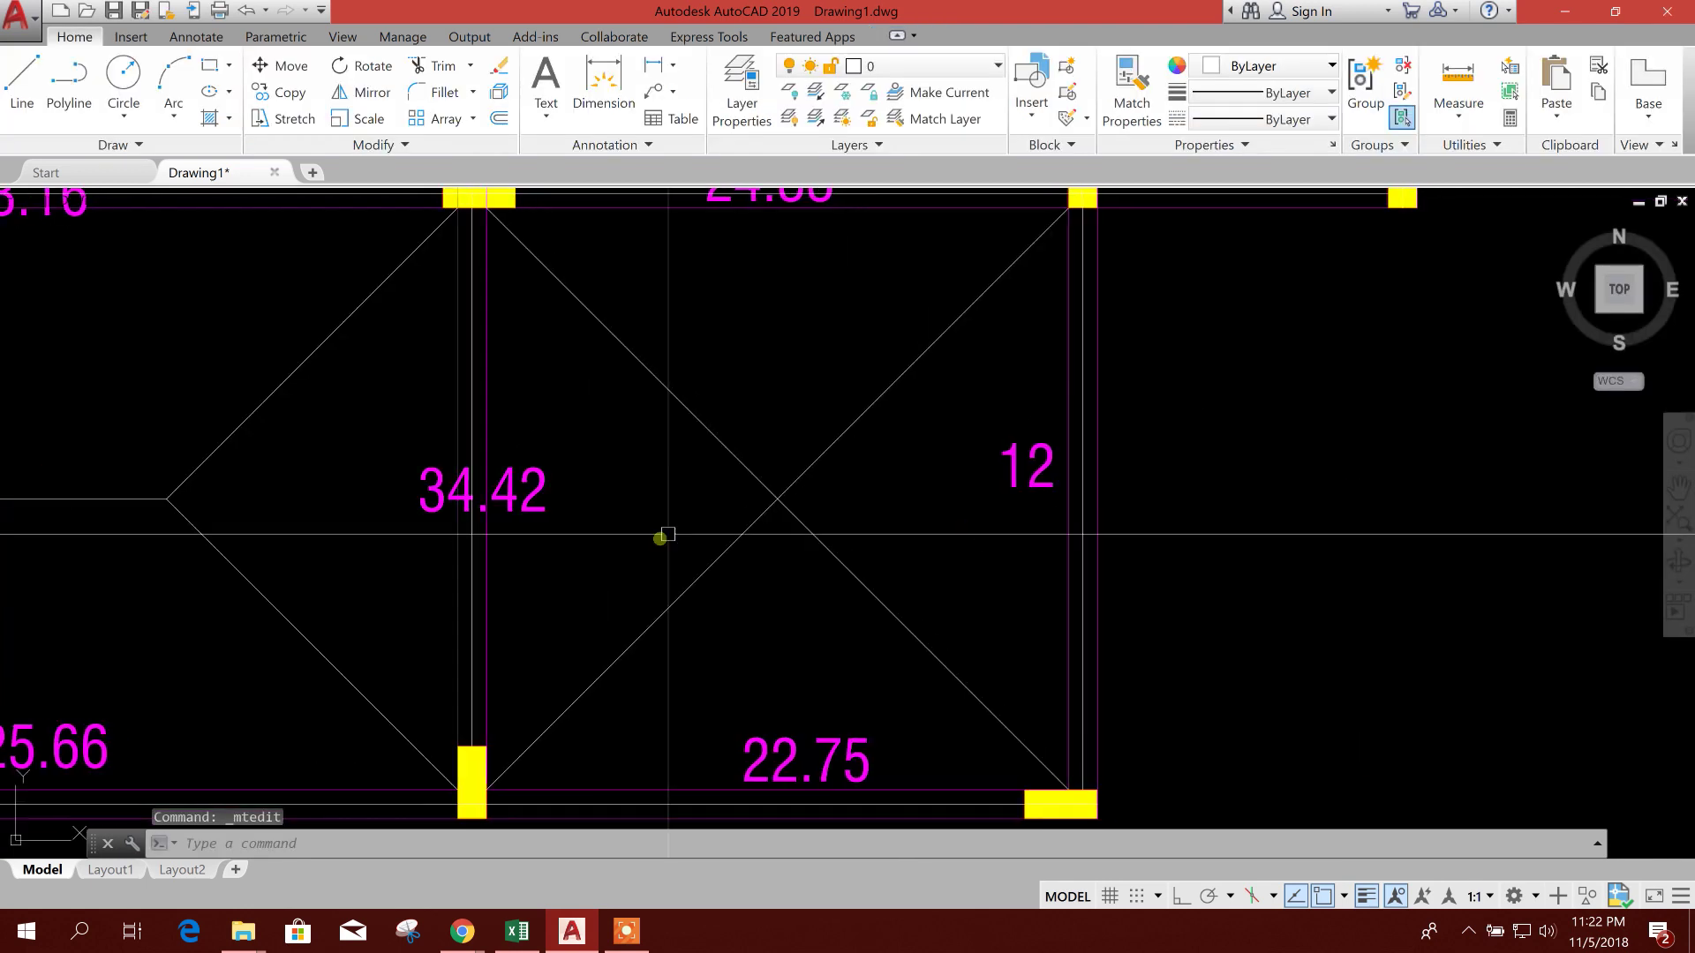
left_click(1002, 467)
key("Delete")
left_click(799, 761)
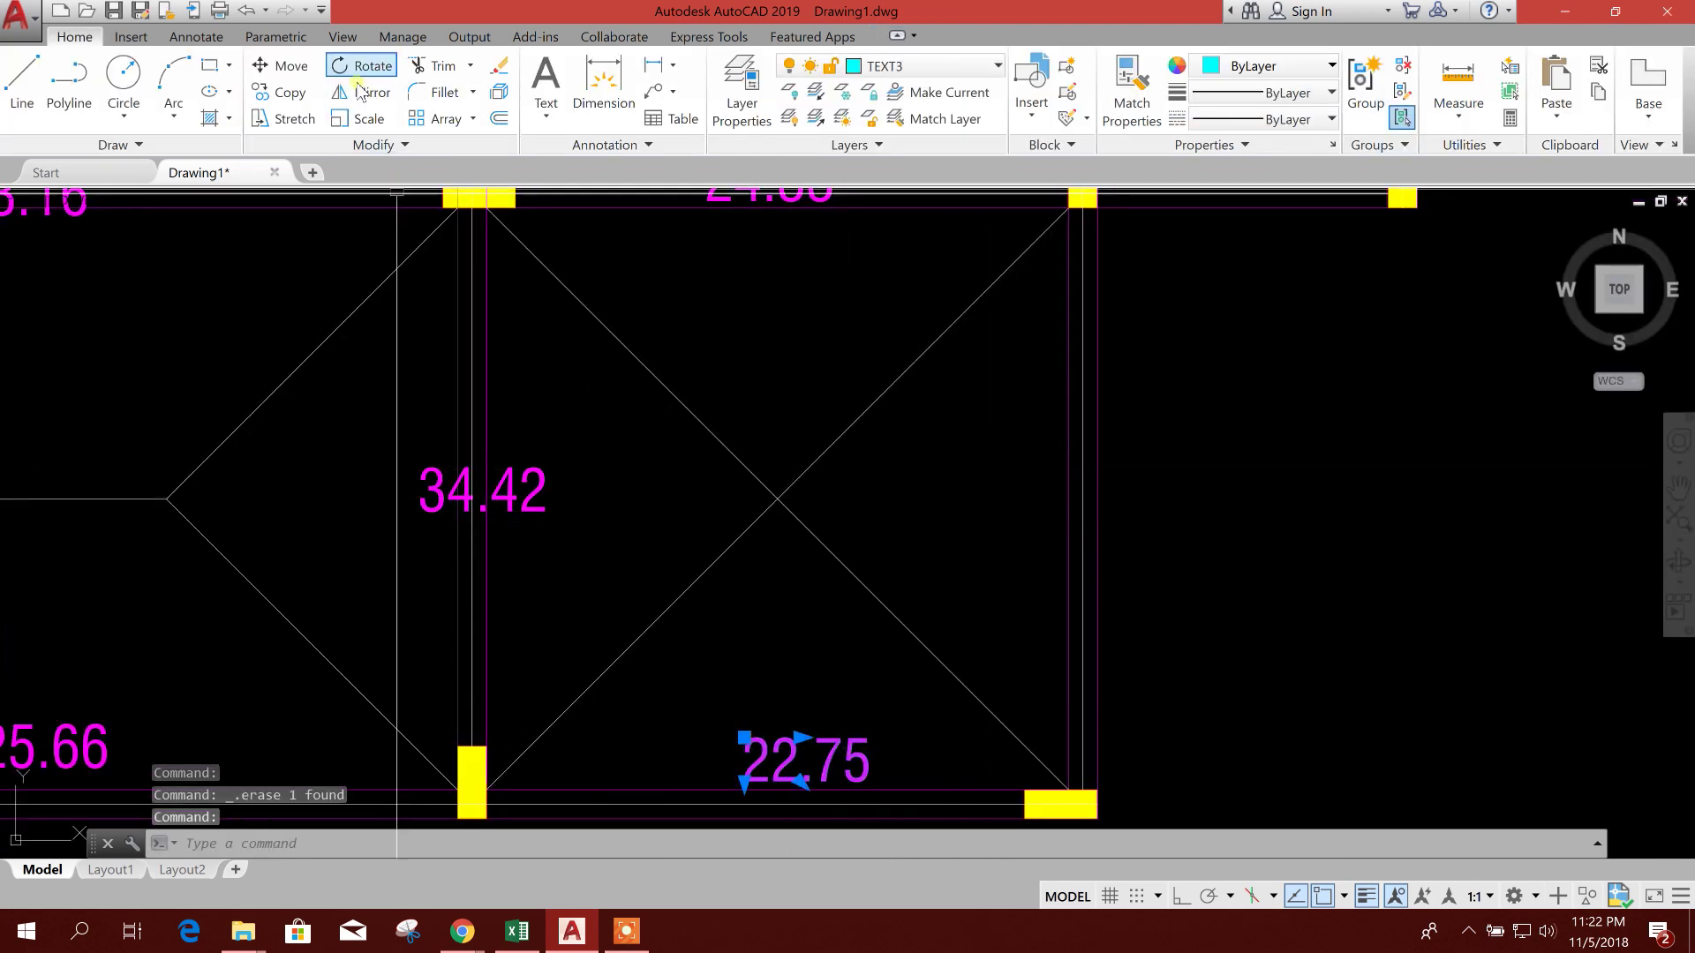
left_click(281, 92)
left_click(968, 713)
left_click(1160, 439)
key("Escape")
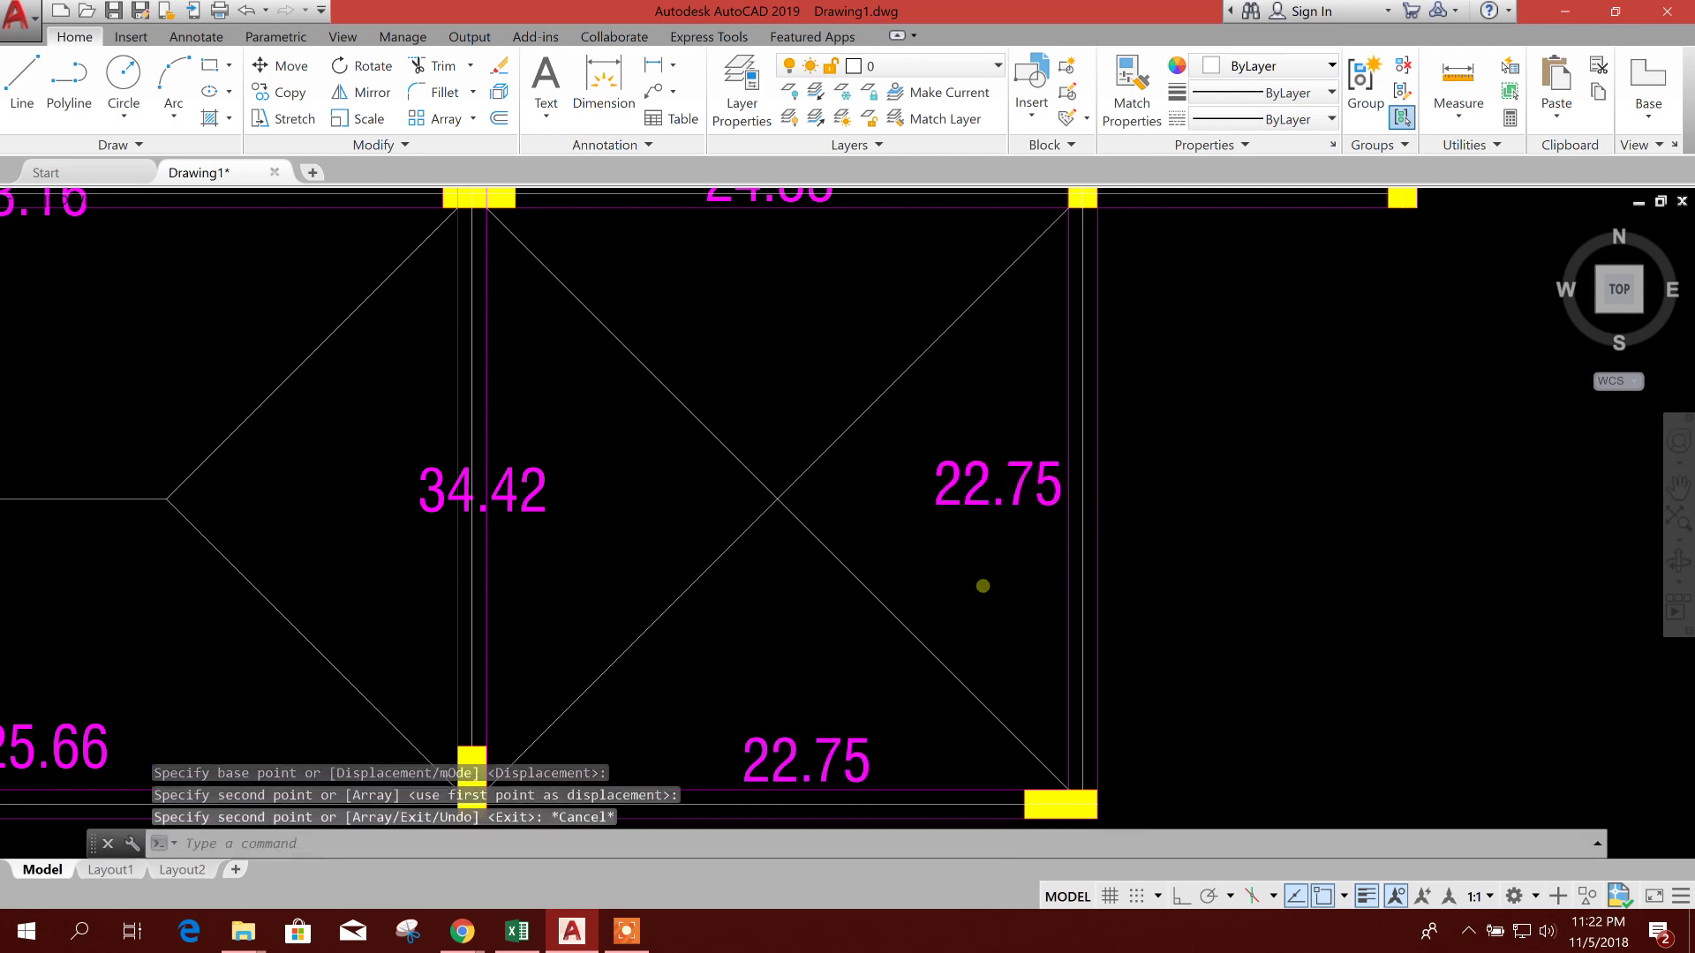
scroll(1037, 567, "down", 3)
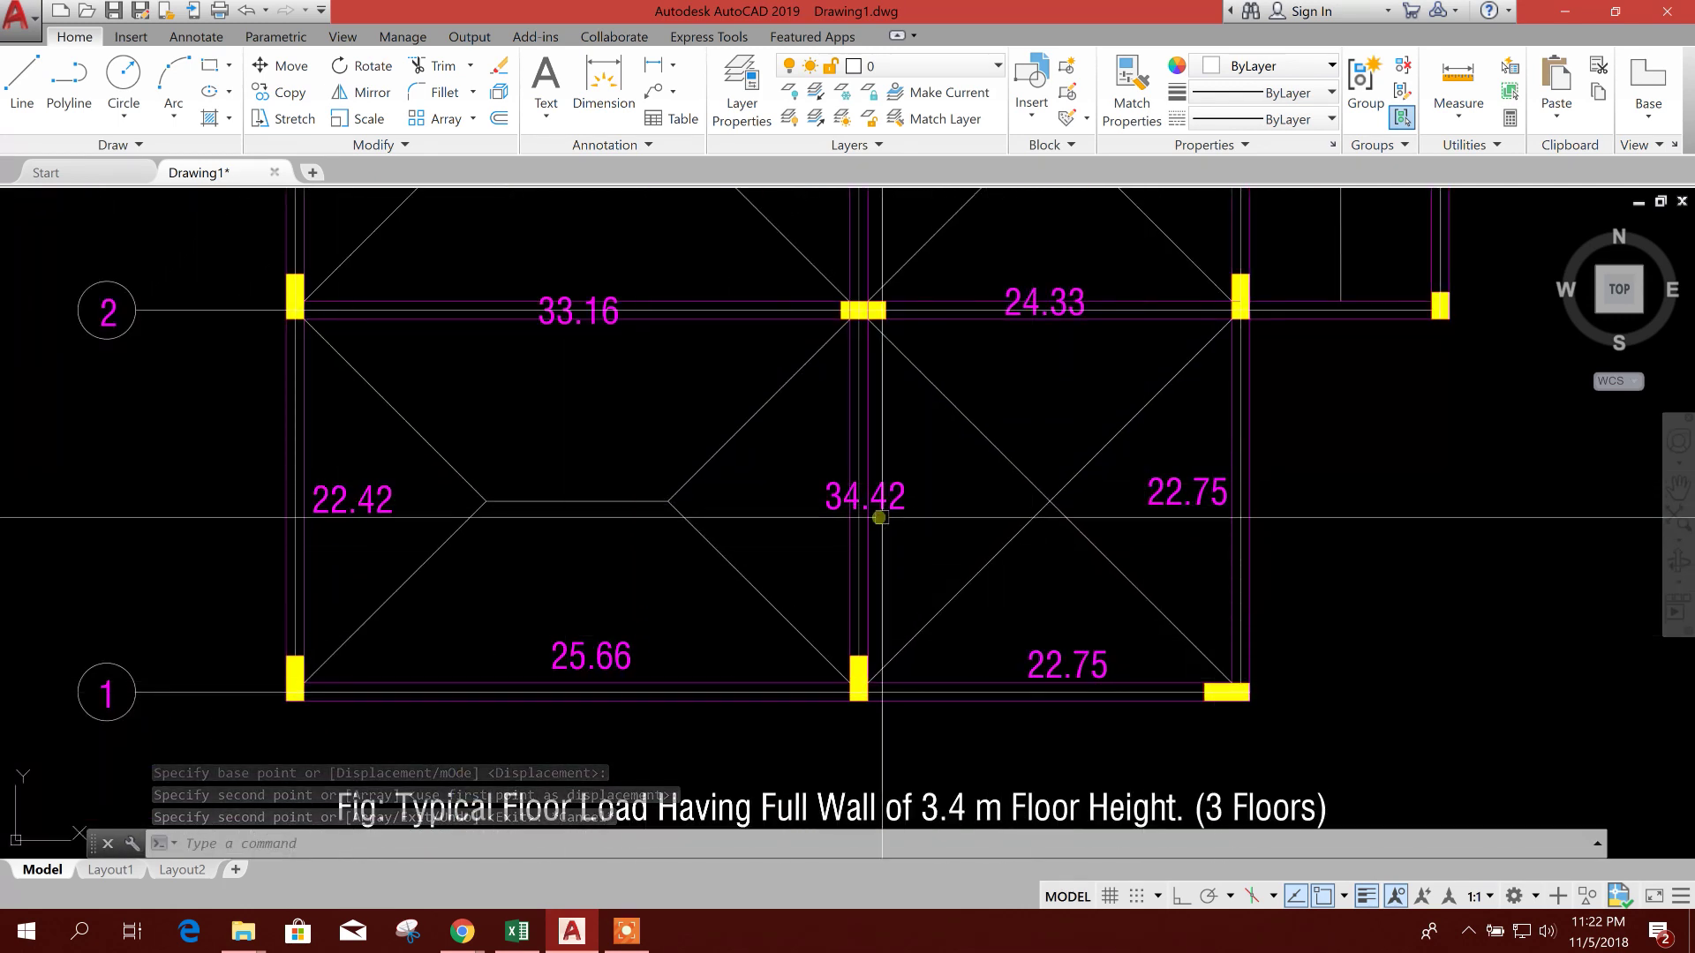
Pan the typical floor plan to show gridline 3 and grid bubbles A to D.
mouse_move(1157, 549)
middle_mouse_down()
mouse_move(1112, 721)
mouse_move(986, 665)
mouse_move(954, 755)
middle_mouse_up()
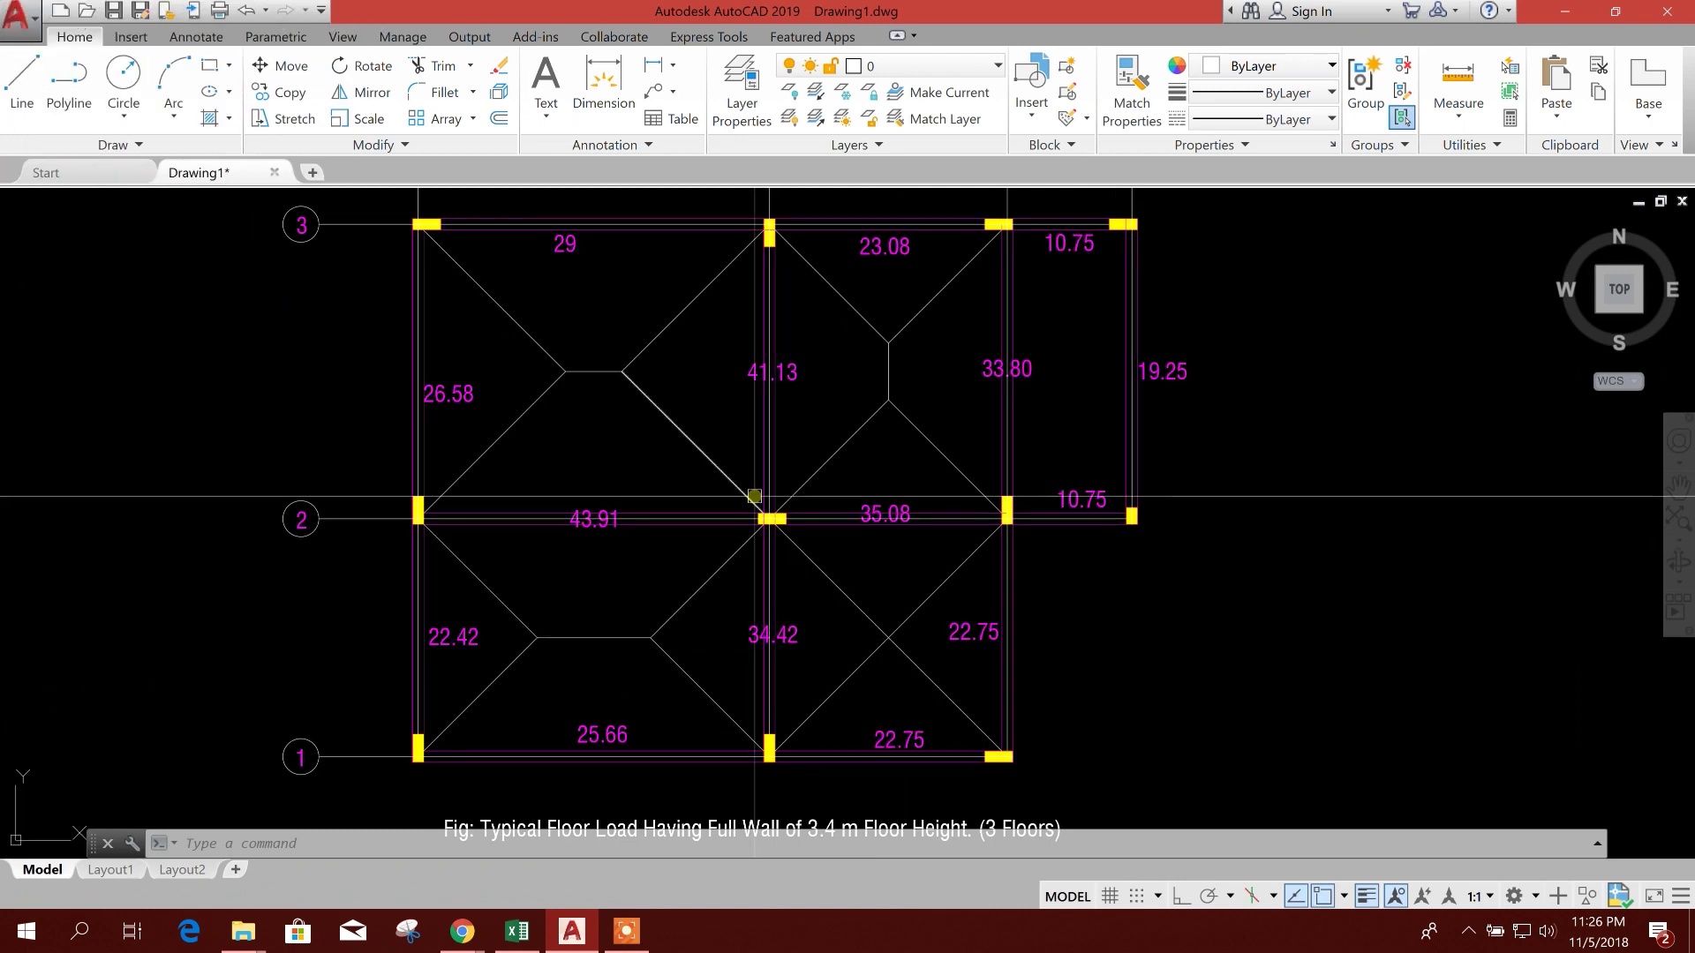
middle_click_drag(751, 460, 753, 487)
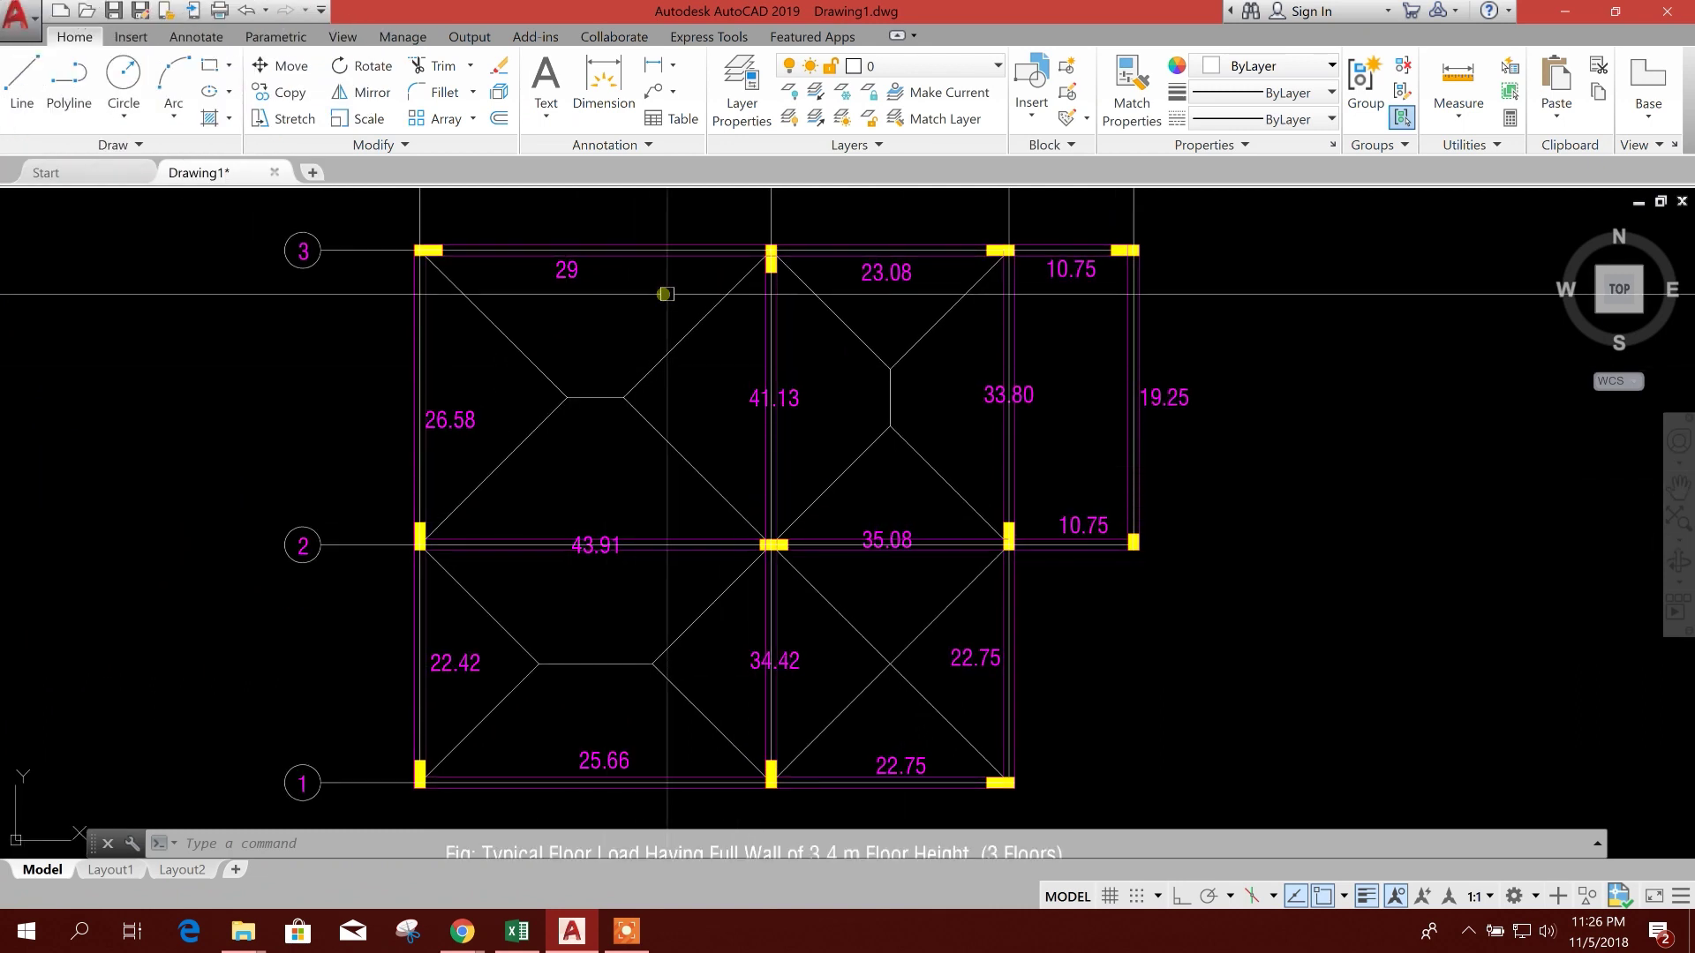
middle_click_drag(633, 427, 691, 409)
middle_click_drag(745, 558, 719, 592)
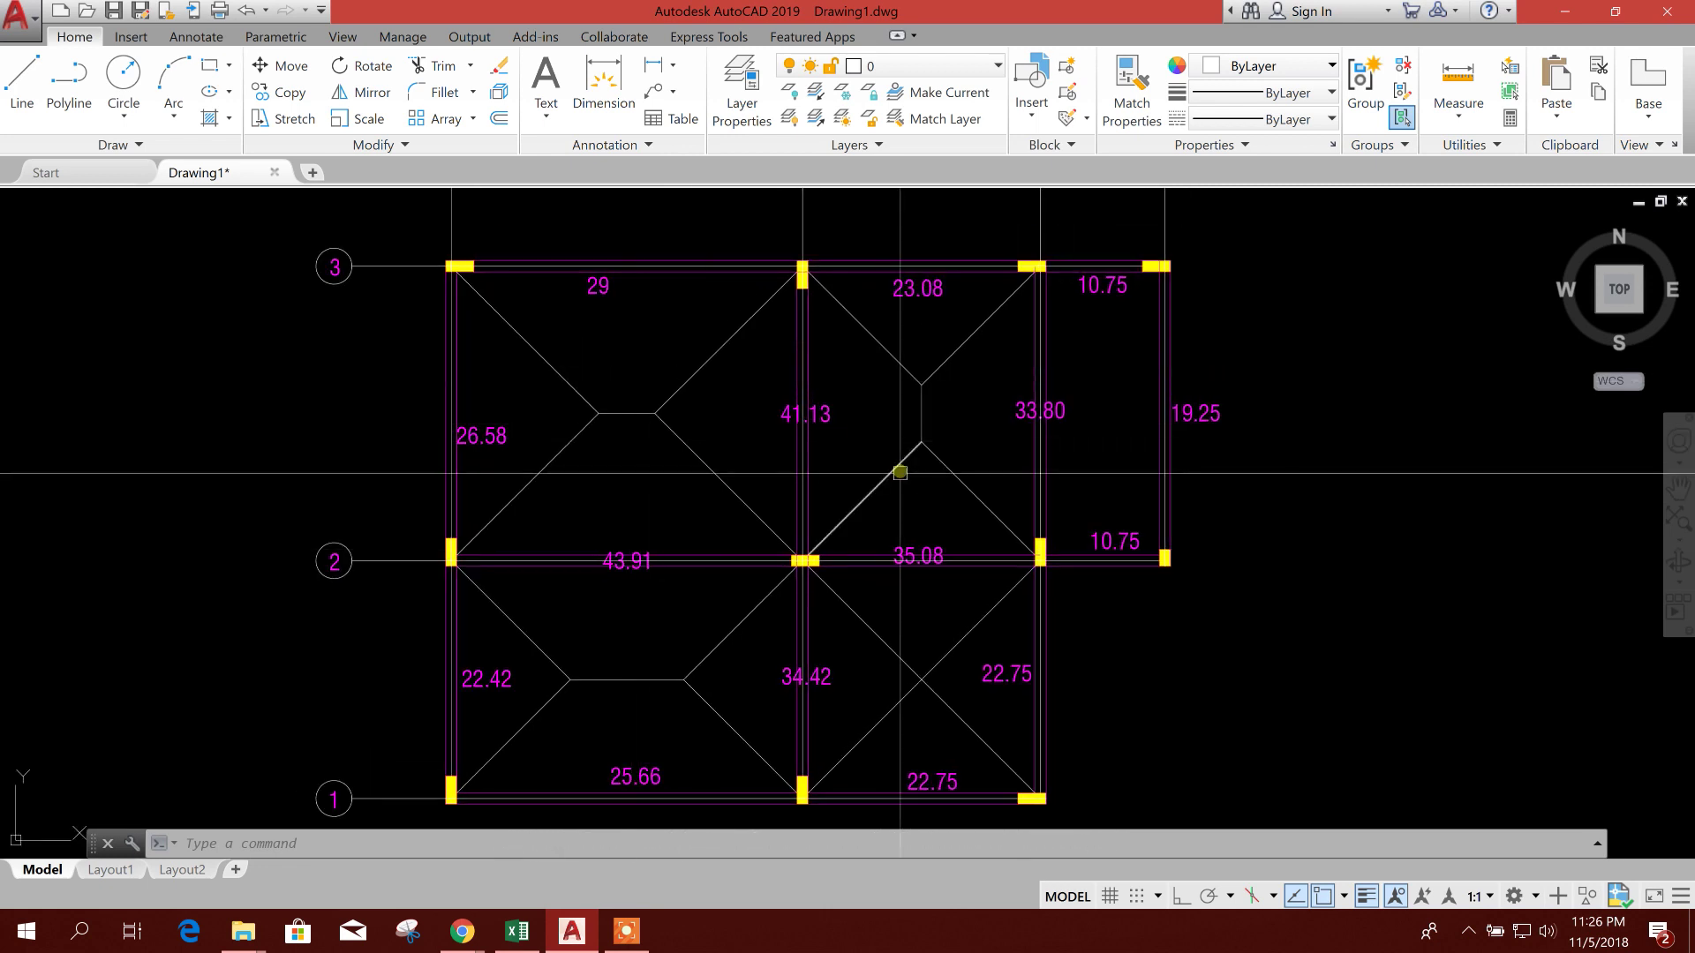
middle_click_drag(862, 427, 851, 541)
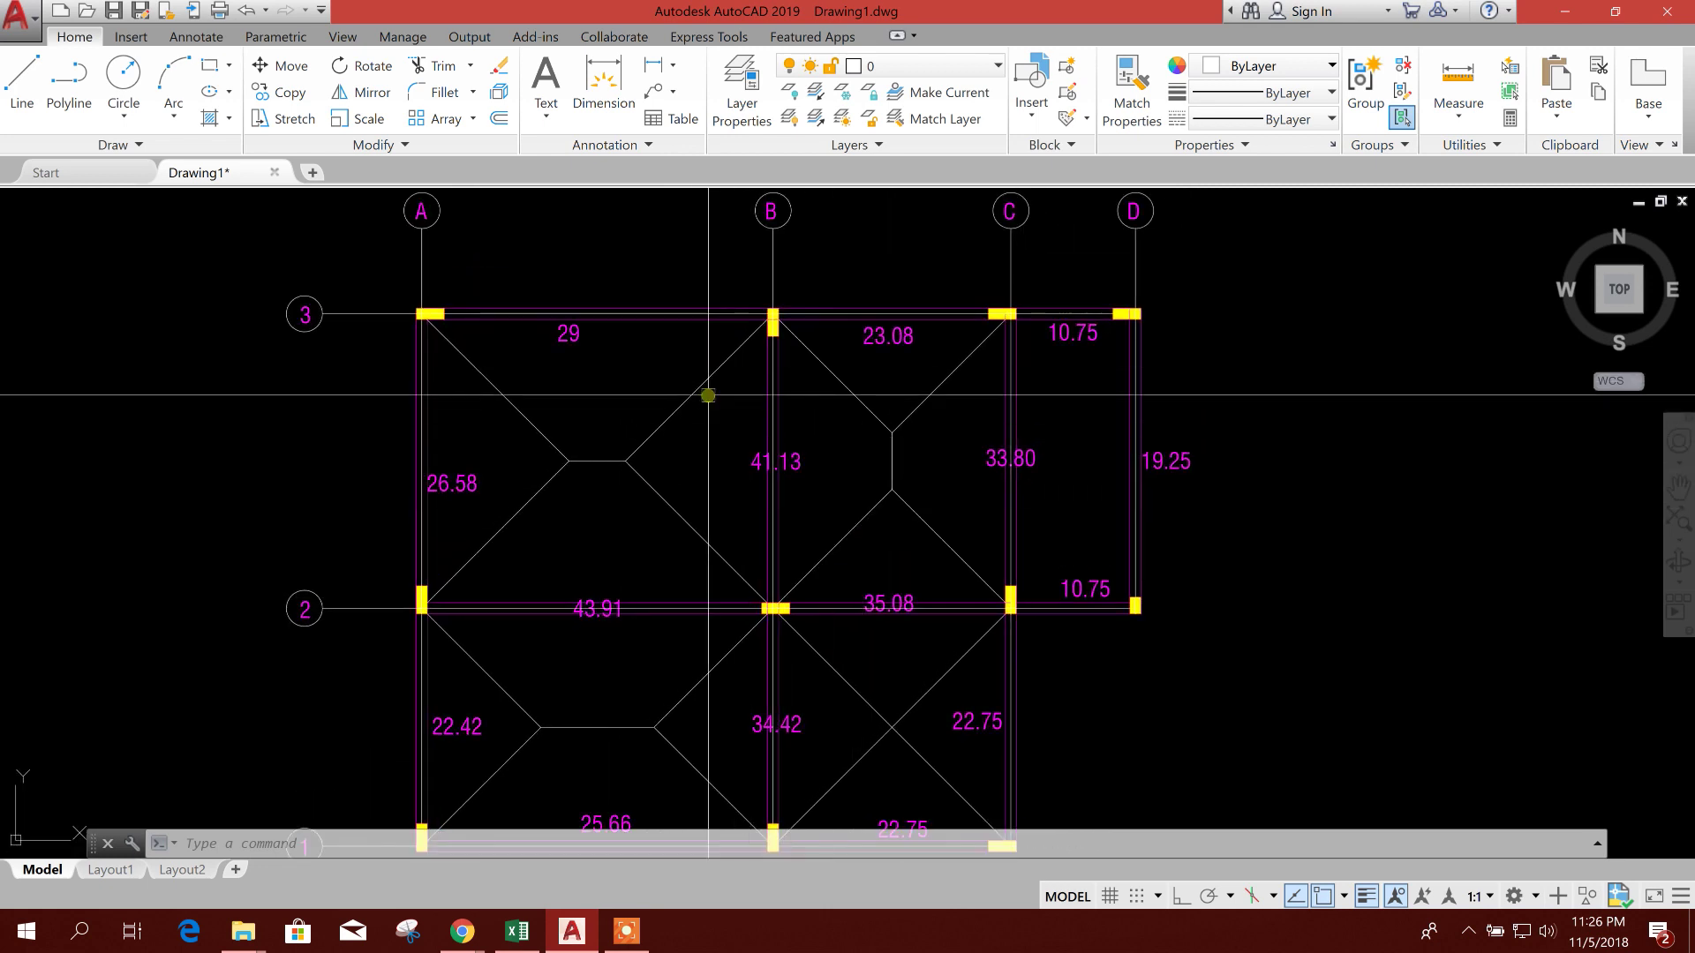
Pan and zoom down the drawing to centre the grade/plinth beam plan with grid row 3.
middle_click_drag(861, 549, 857, 477)
middle_click_drag(875, 608, 877, 571)
scroll(877, 582, "down", 2)
scroll(839, 657, "up", 2)
middle_click_drag(977, 756, 978, 692)
scroll(978, 701, "down", 2)
middle_click_drag(965, 791, 918, 624)
middle_click_drag(901, 761, 875, 547)
middle_click_drag(837, 749, 833, 574)
scroll(747, 716, "up", 2)
mouse_move(744, 715)
middle_mouse_down()
mouse_move(805, 733)
mouse_move(806, 776)
middle_mouse_up()
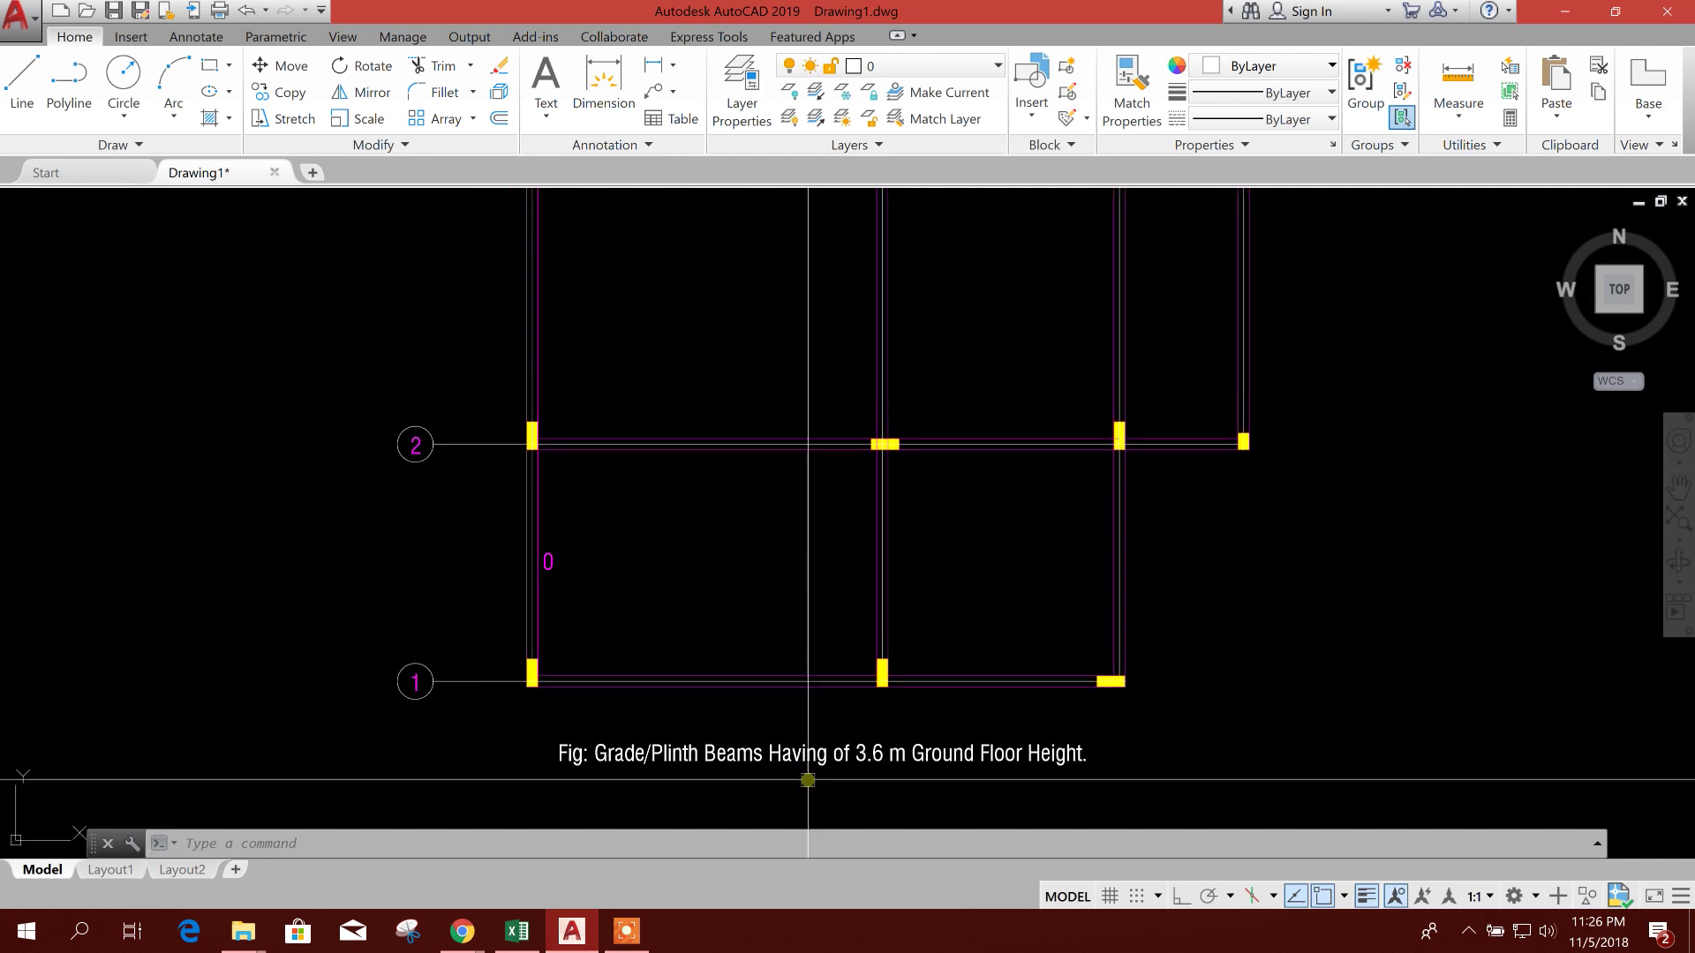
scroll(857, 764, "up", 2)
scroll(887, 758, "up", 2)
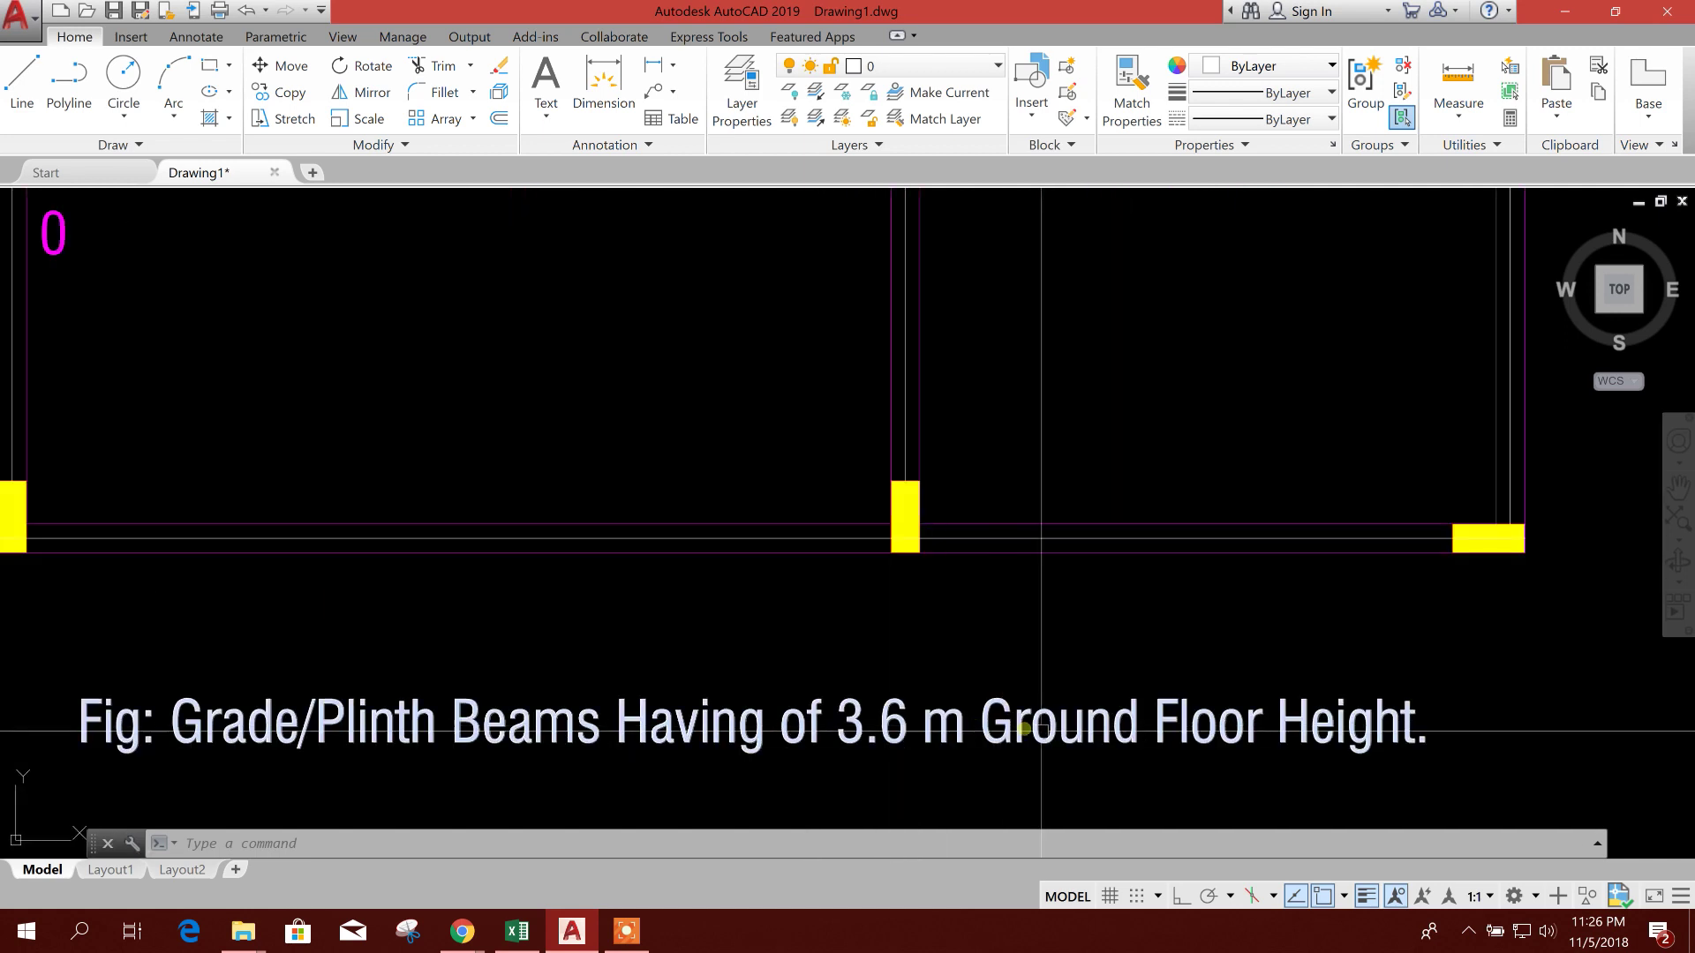
scroll(938, 671, "down", 4)
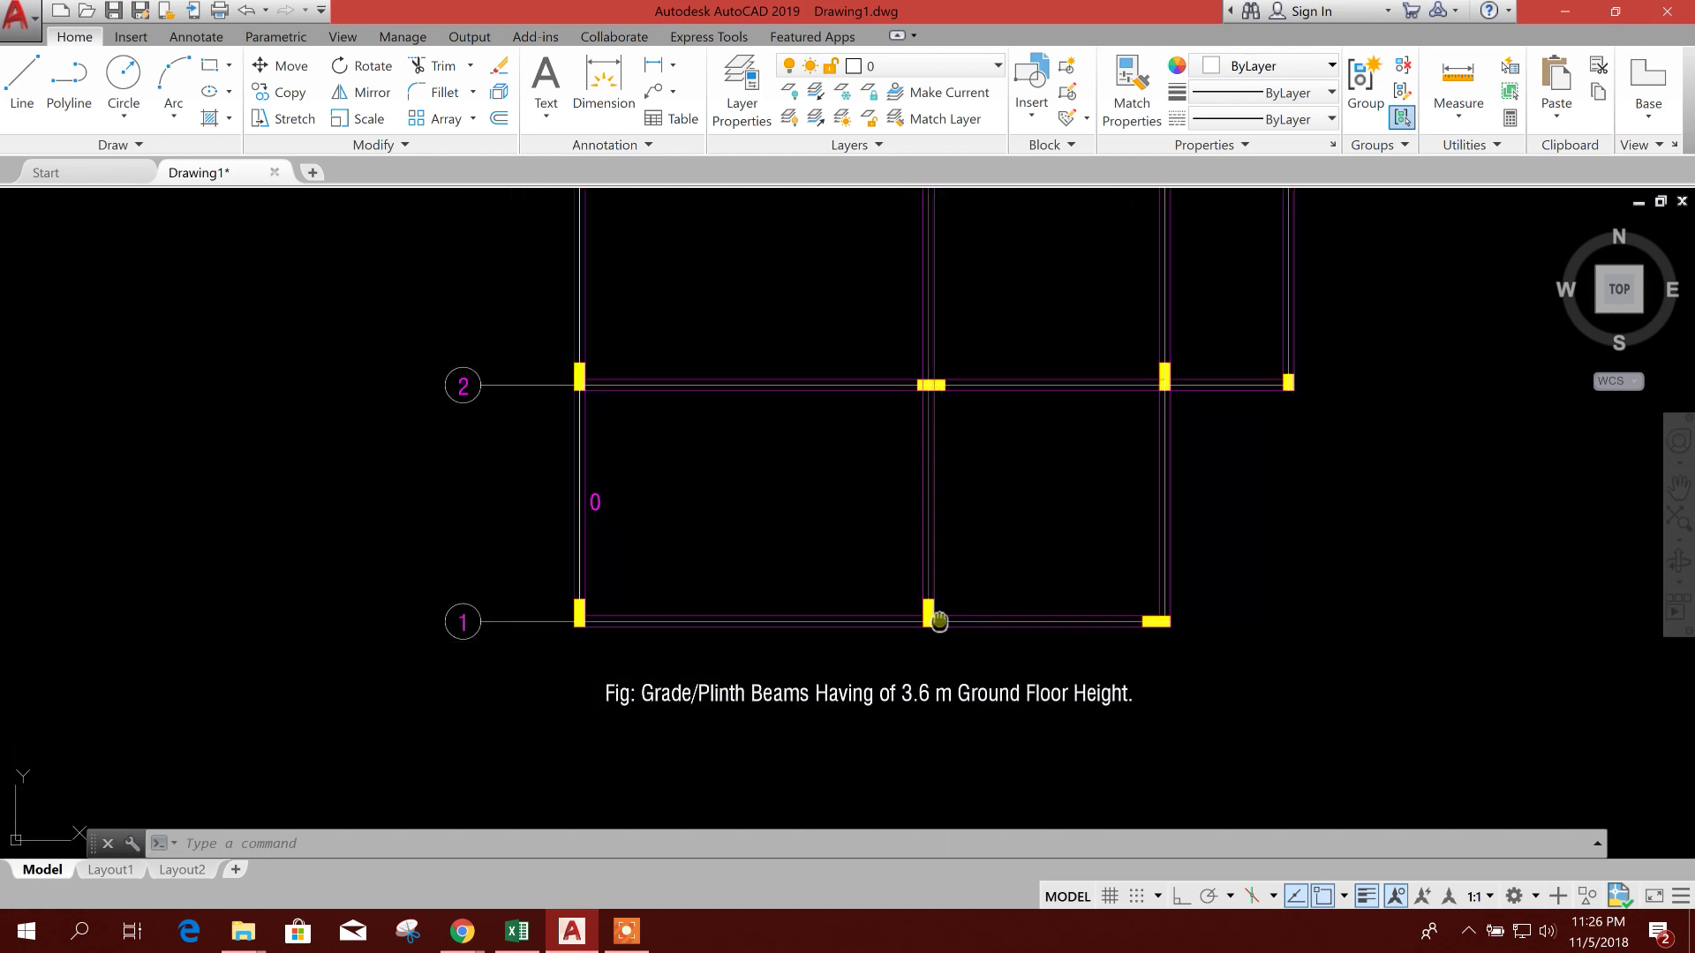
middle_click_drag(889, 426, 837, 577)
scroll(785, 520, "down", 3)
scroll(772, 552, "up", 3)
mouse_move(878, 689)
middle_mouse_down()
mouse_move(889, 704)
mouse_move(844, 581)
mouse_move(802, 757)
middle_mouse_up()
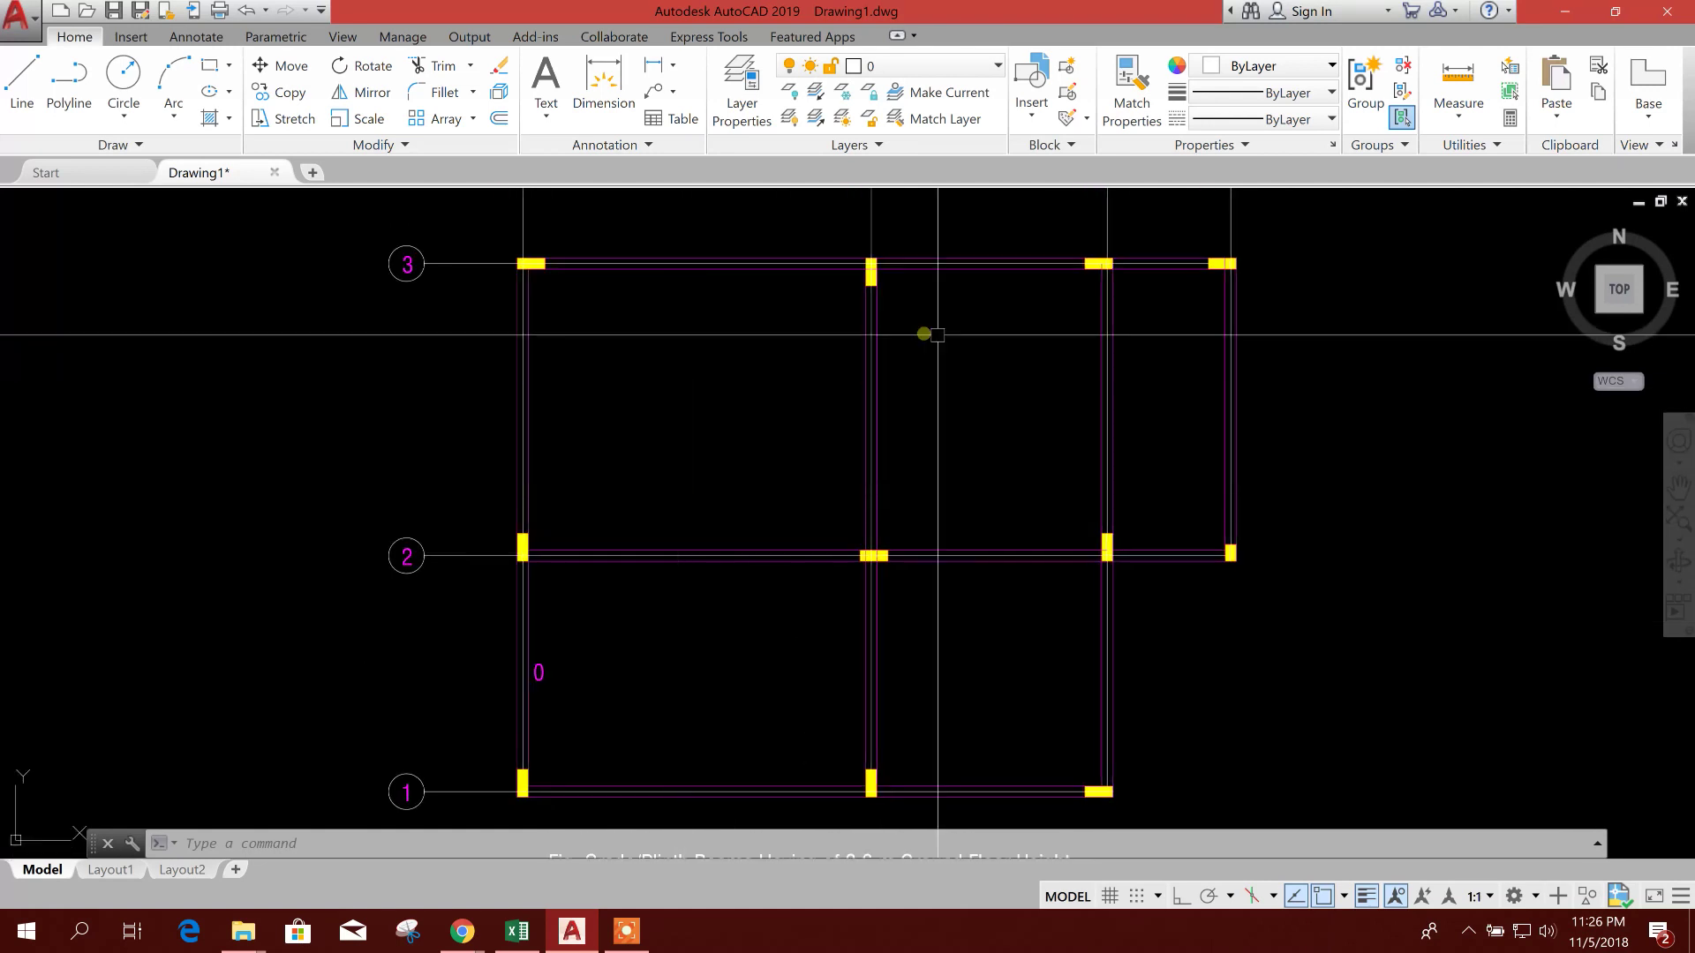
scroll(900, 417, "down", 2)
scroll(932, 579, "up", 2)
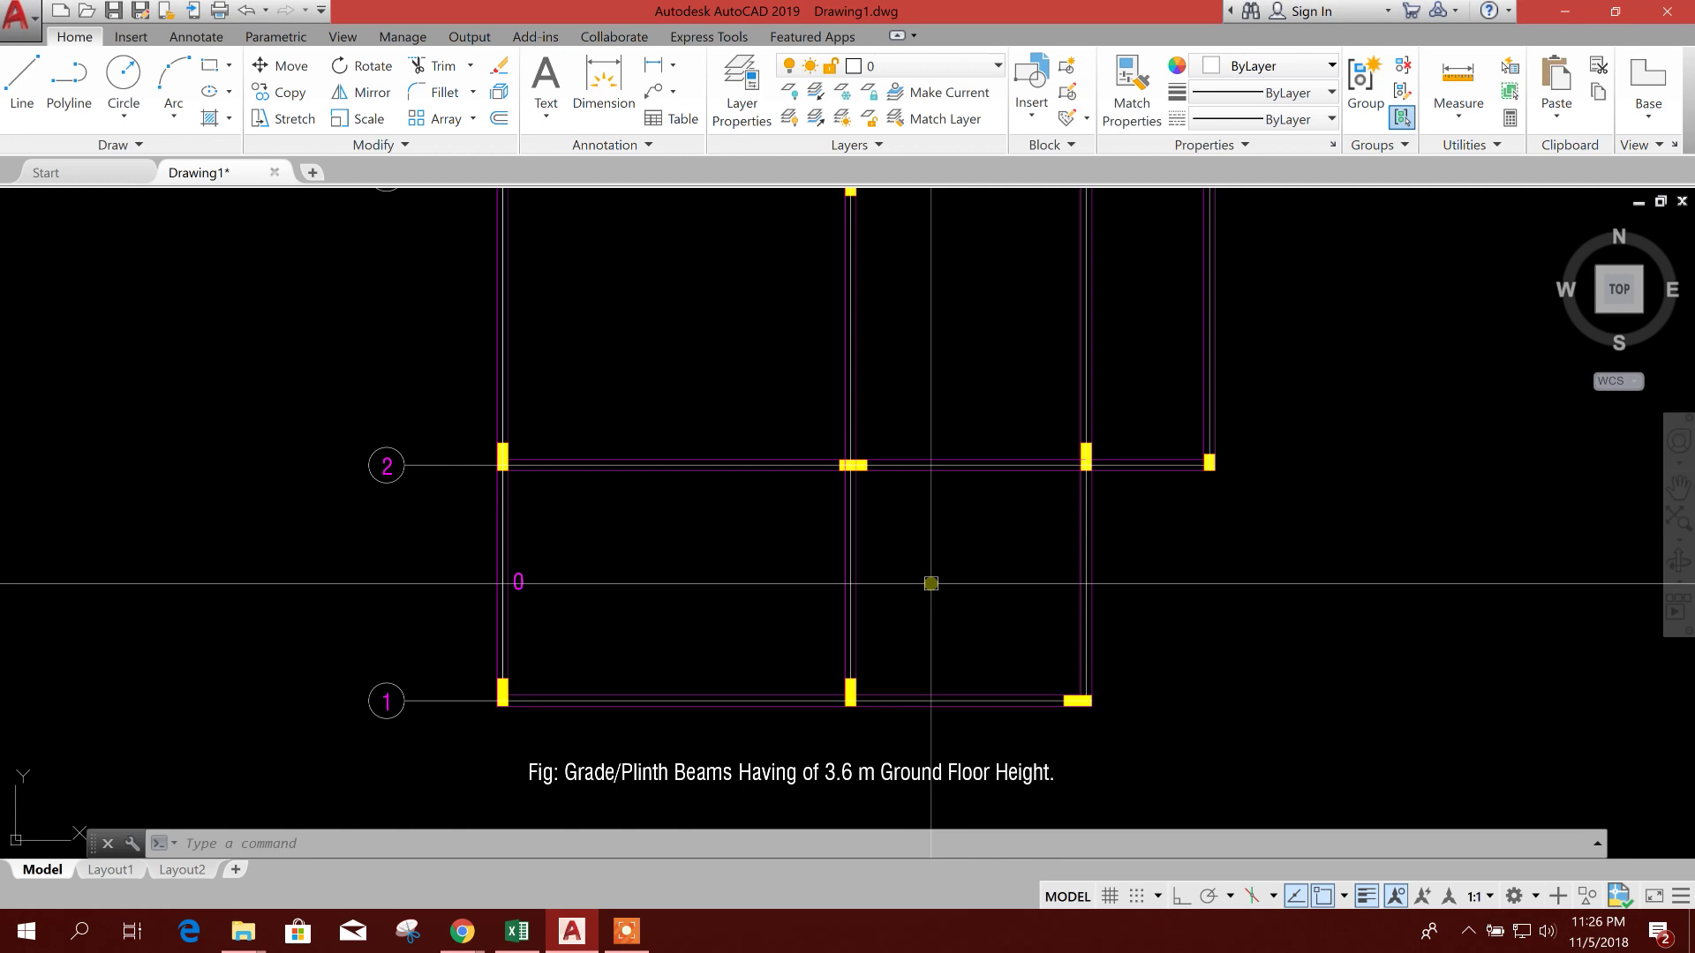
middle_click_drag(930, 583, 1006, 576)
middle_click_drag(780, 620, 715, 689)
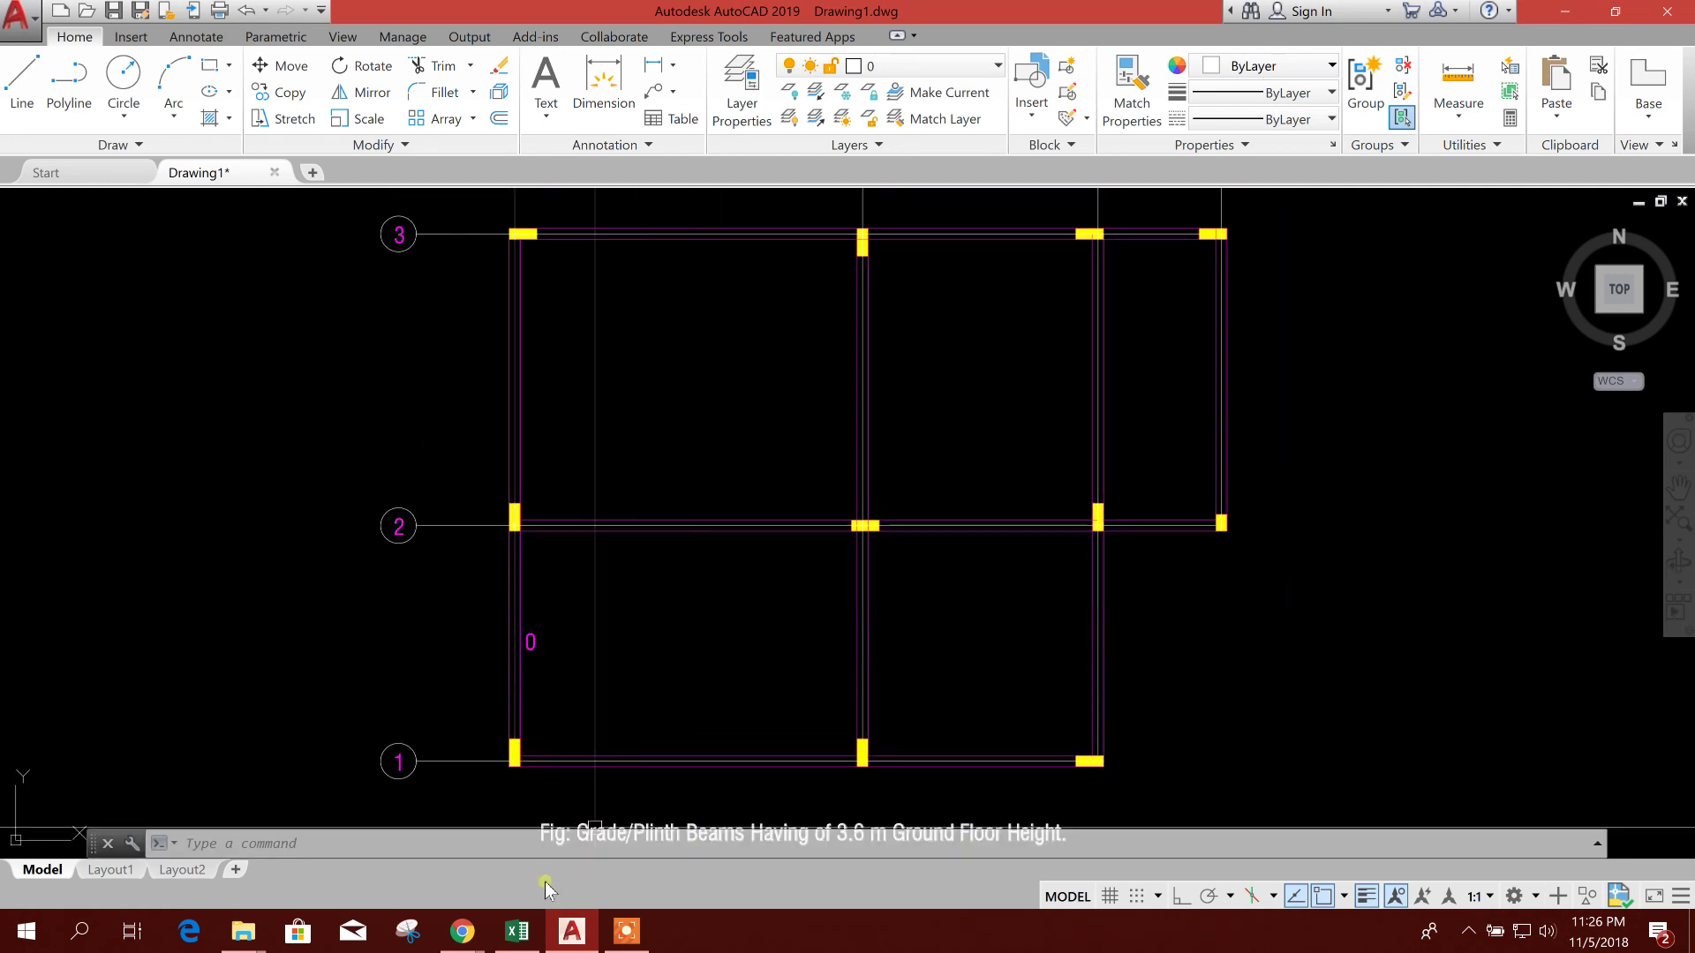
Set the floor height to 3.6 m on the WALL LOAD sheet.
left_click(518, 932)
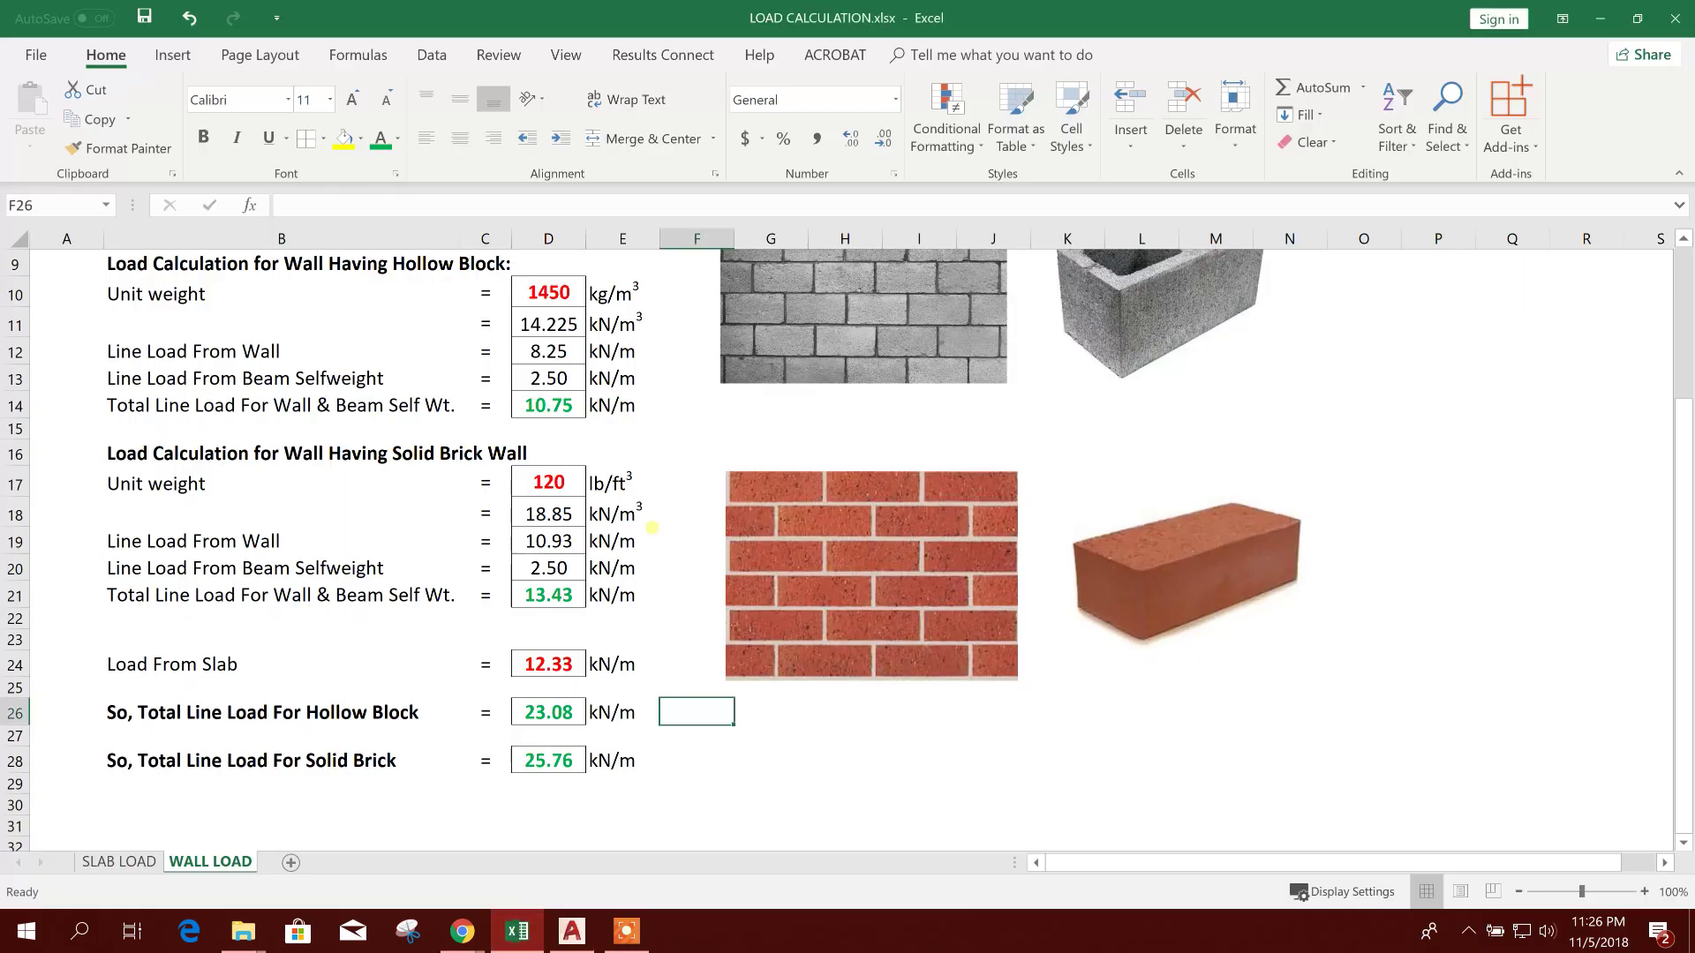
left_click(560, 333)
scroll(562, 352, "up", 3)
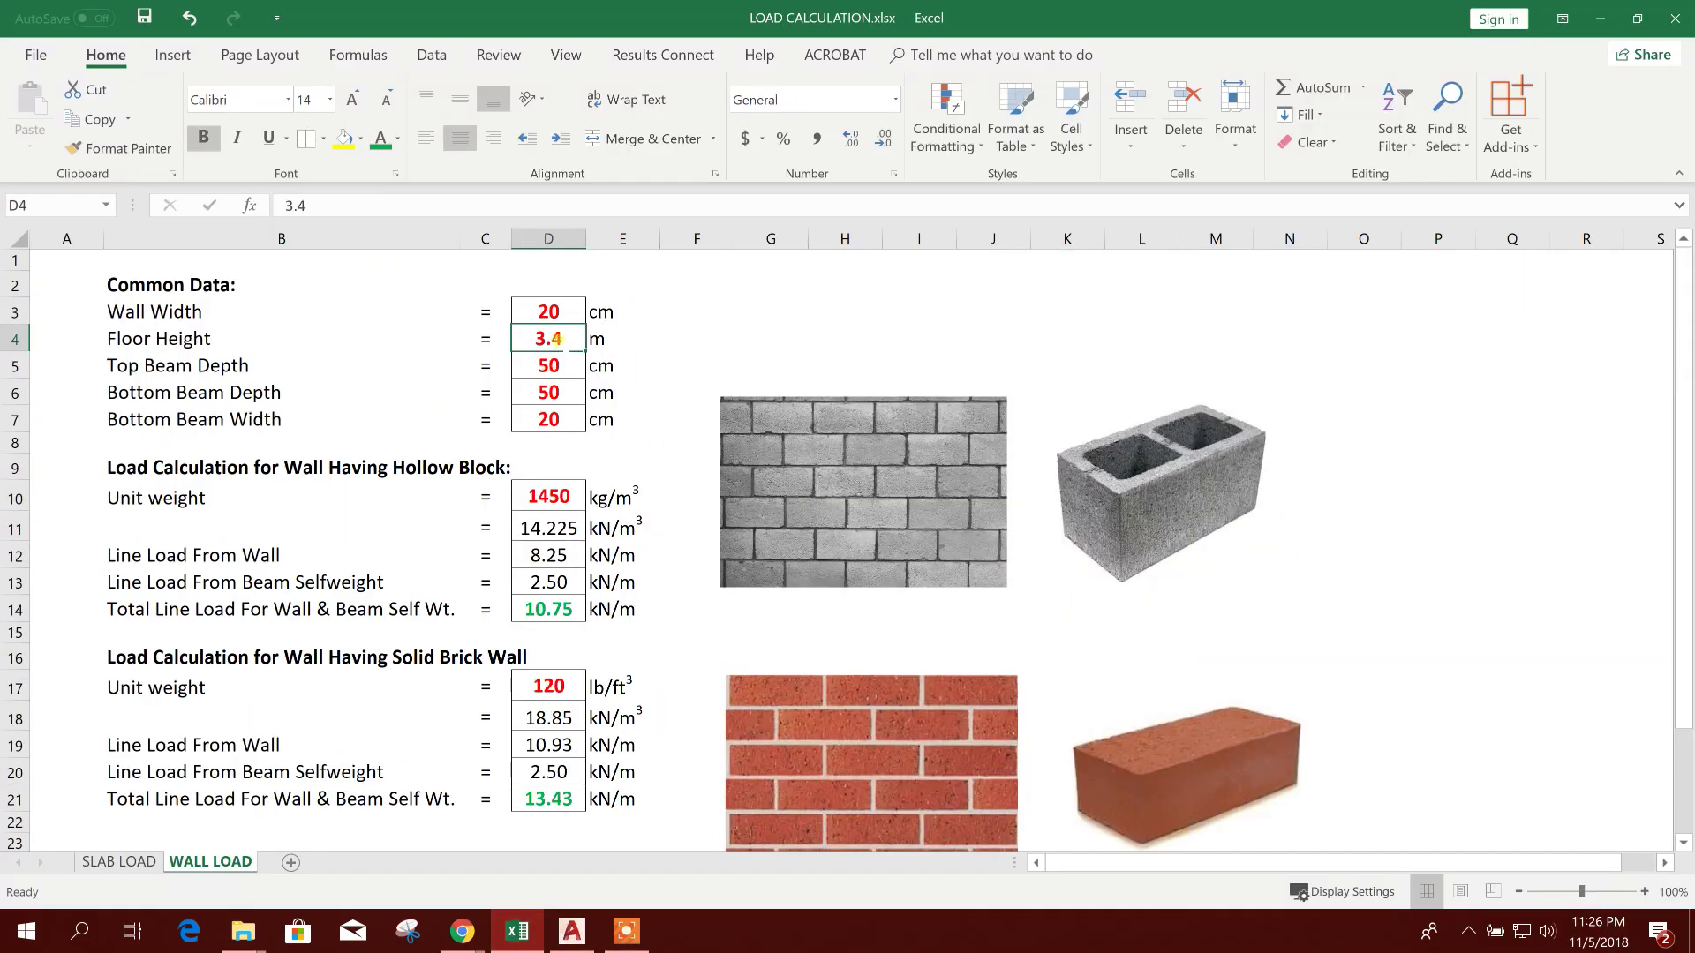
type("3.6")
key("Return")
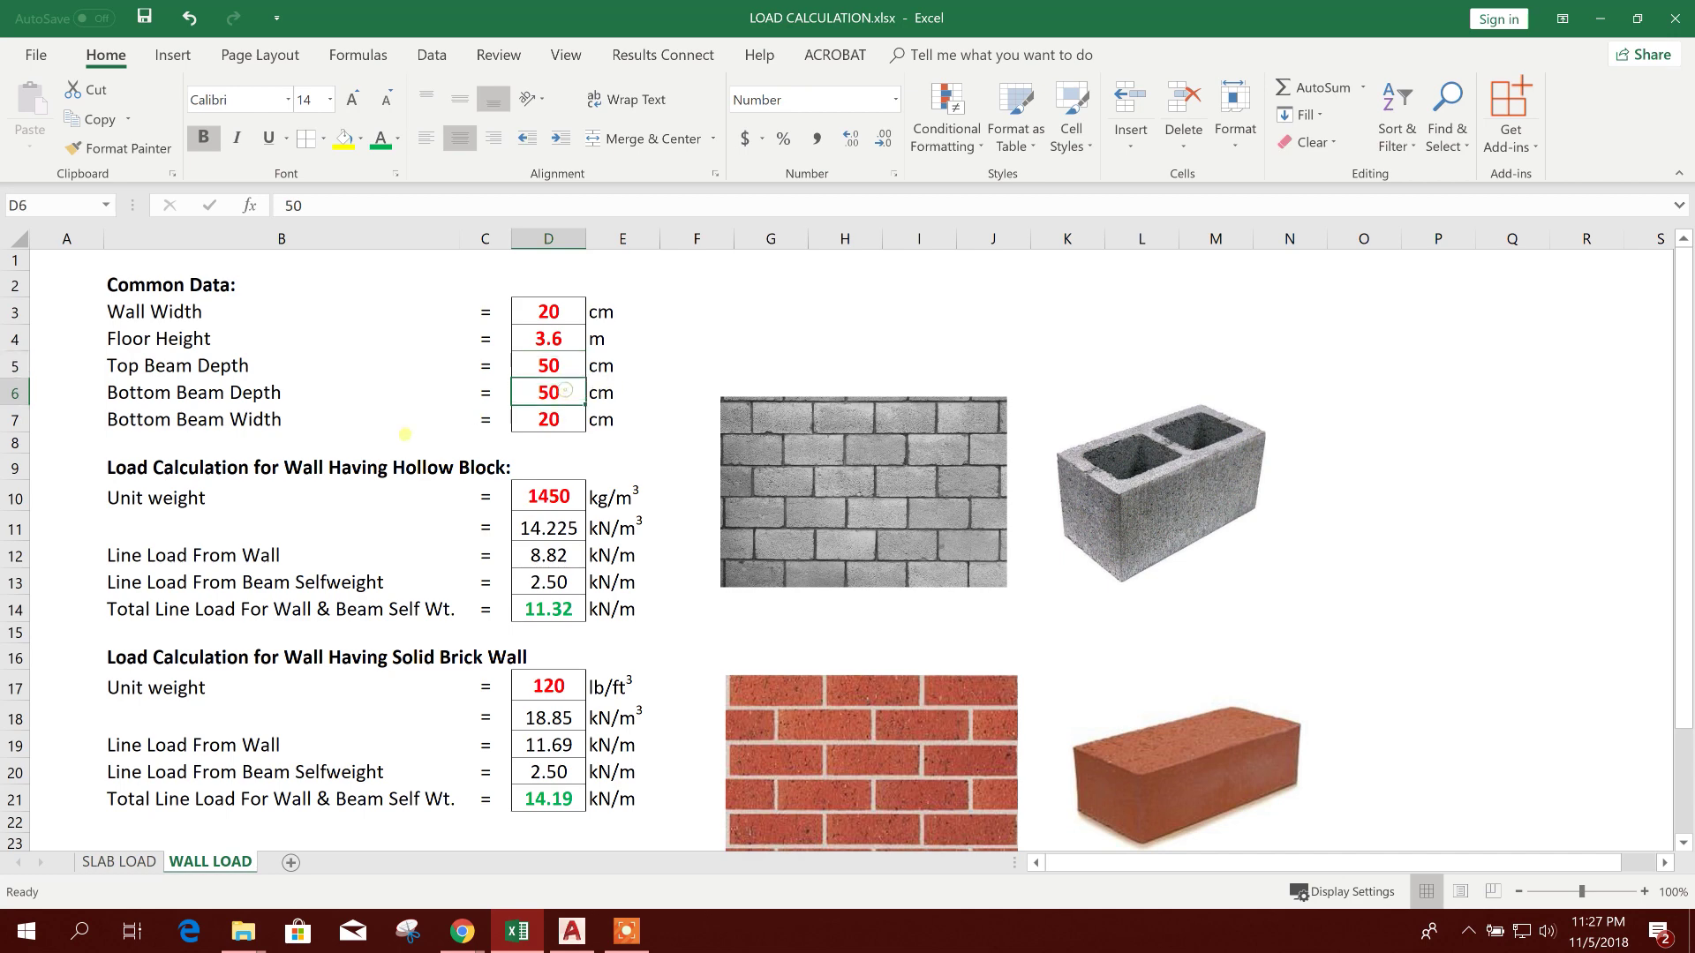
Set the bottom beam depth to 40 cm and the load from slab to 0.
left_click(262, 395)
left_click(546, 396)
type("40")
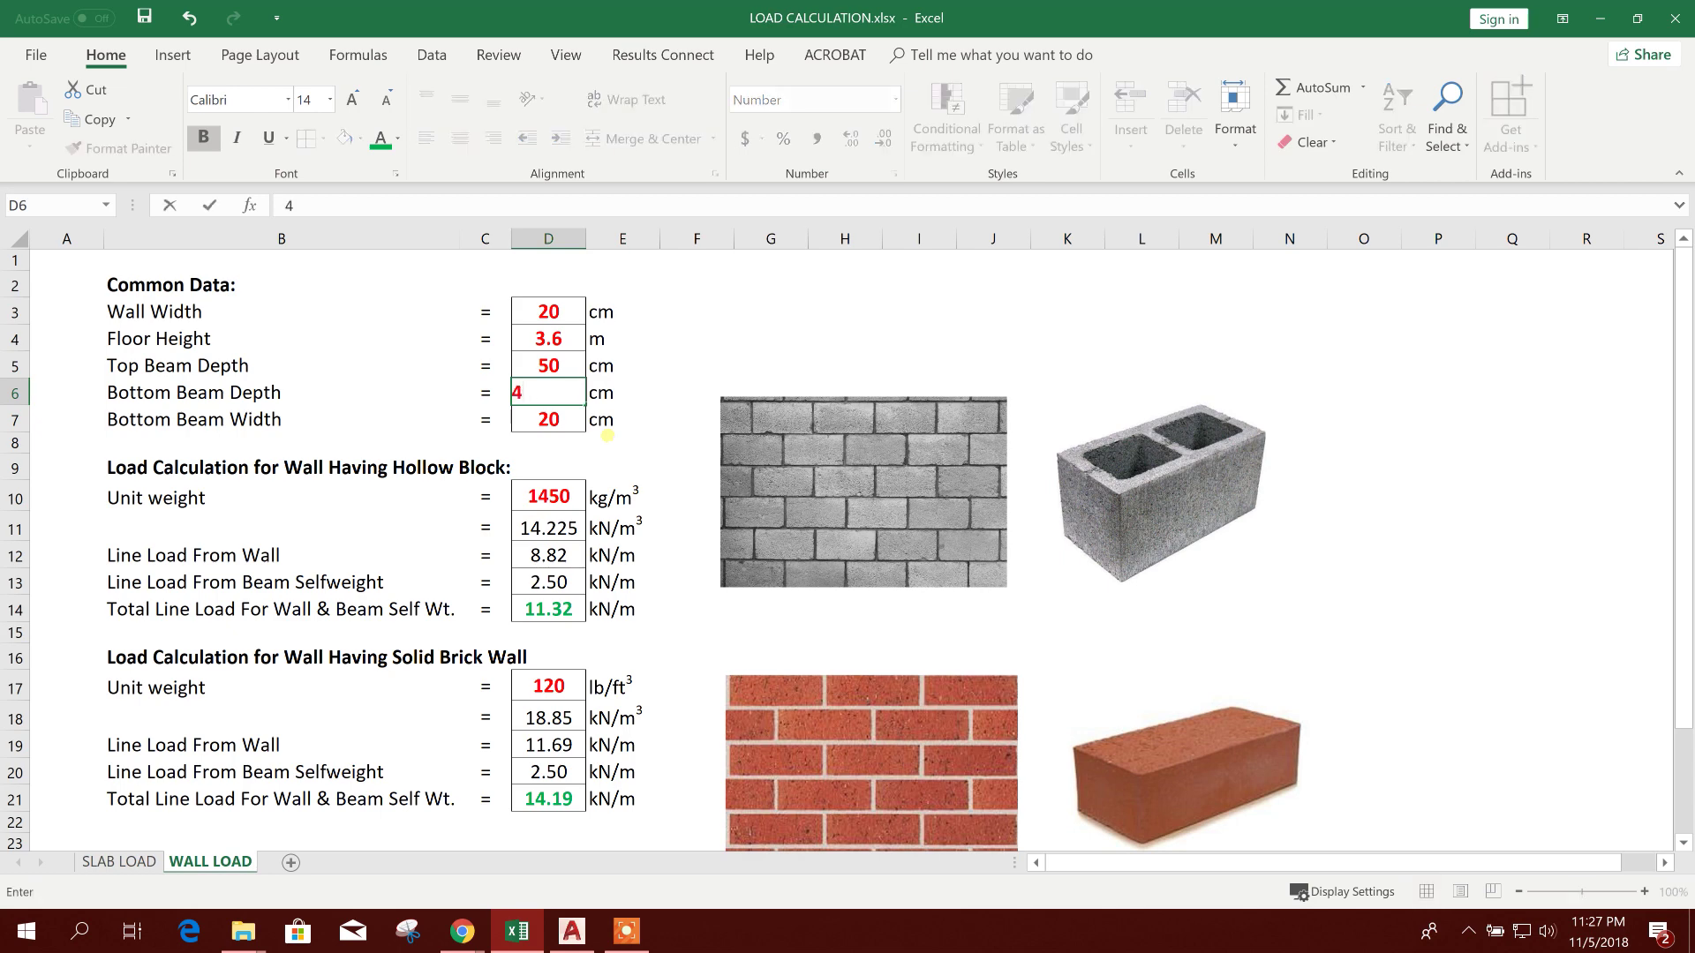
left_click(677, 370)
left_click(562, 416)
scroll(647, 510, "down", 2)
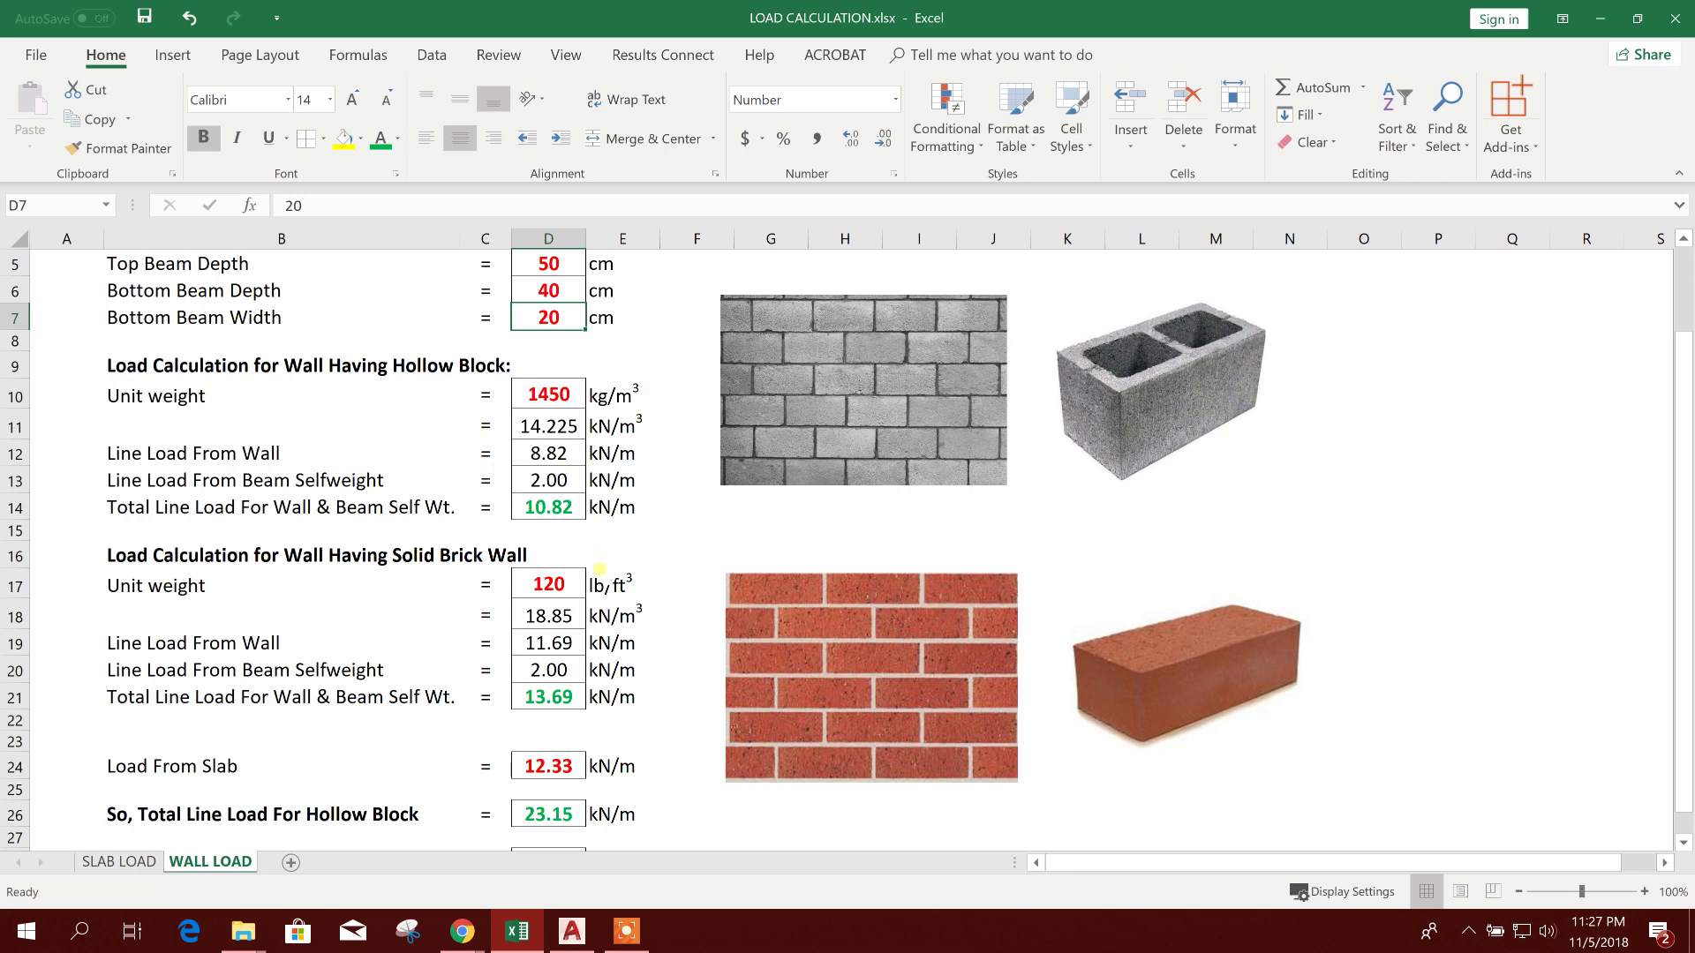
scroll(600, 569, "down", 2)
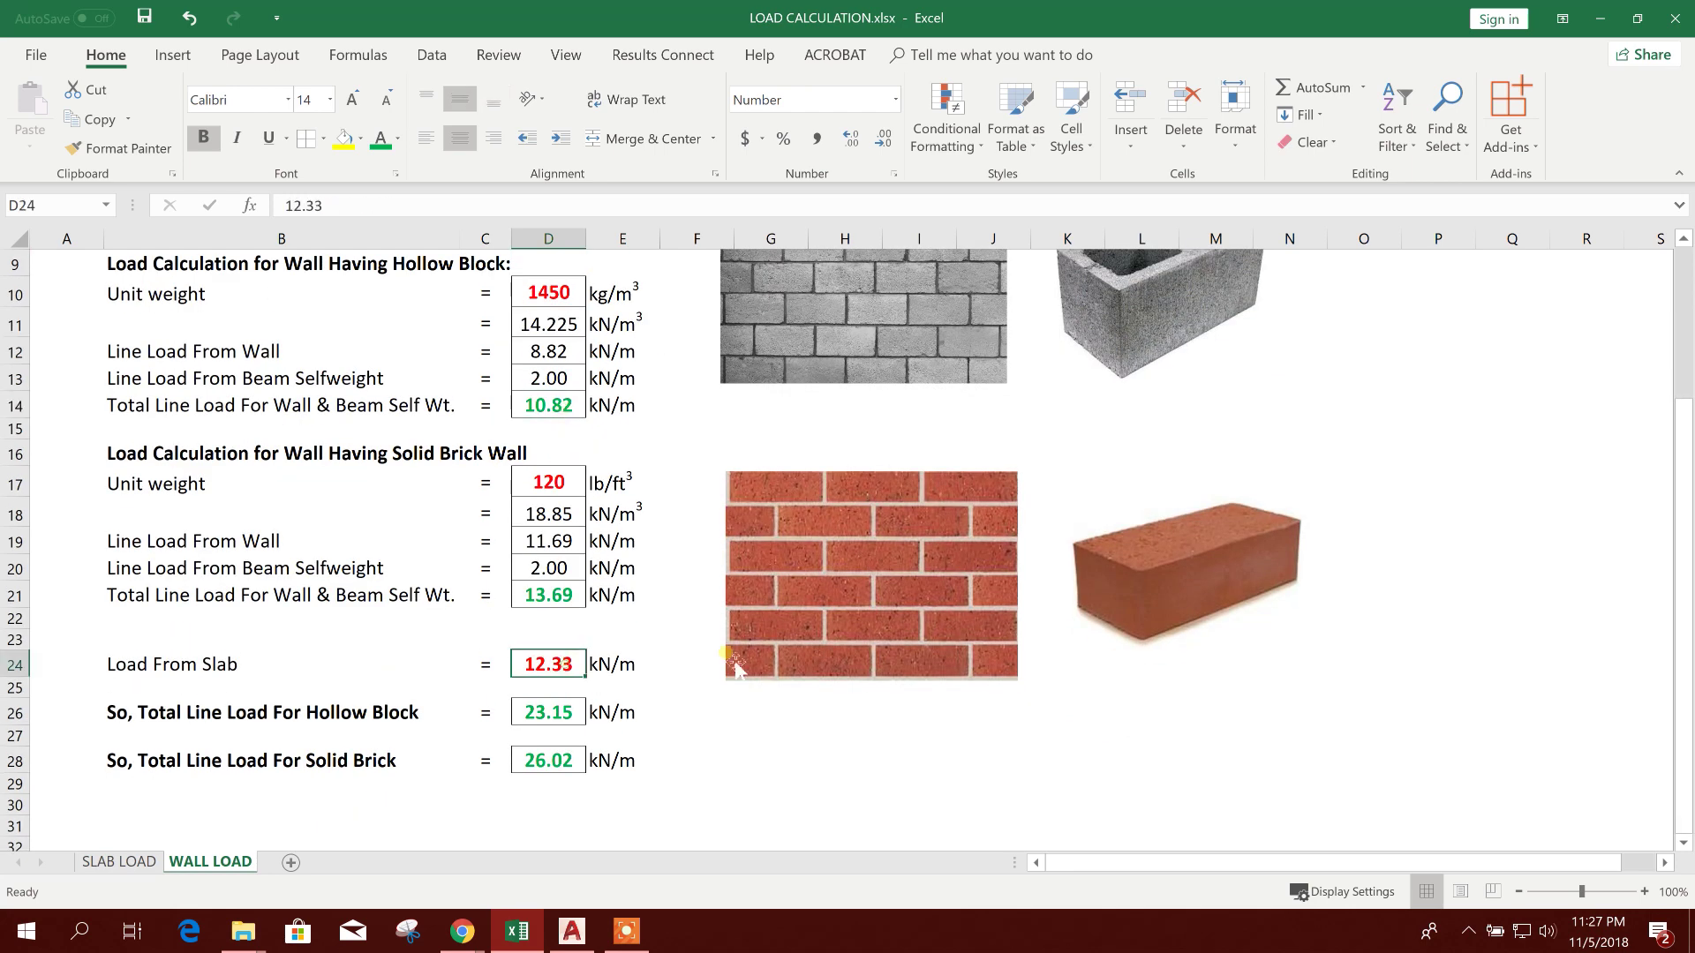
type("0")
key("Return")
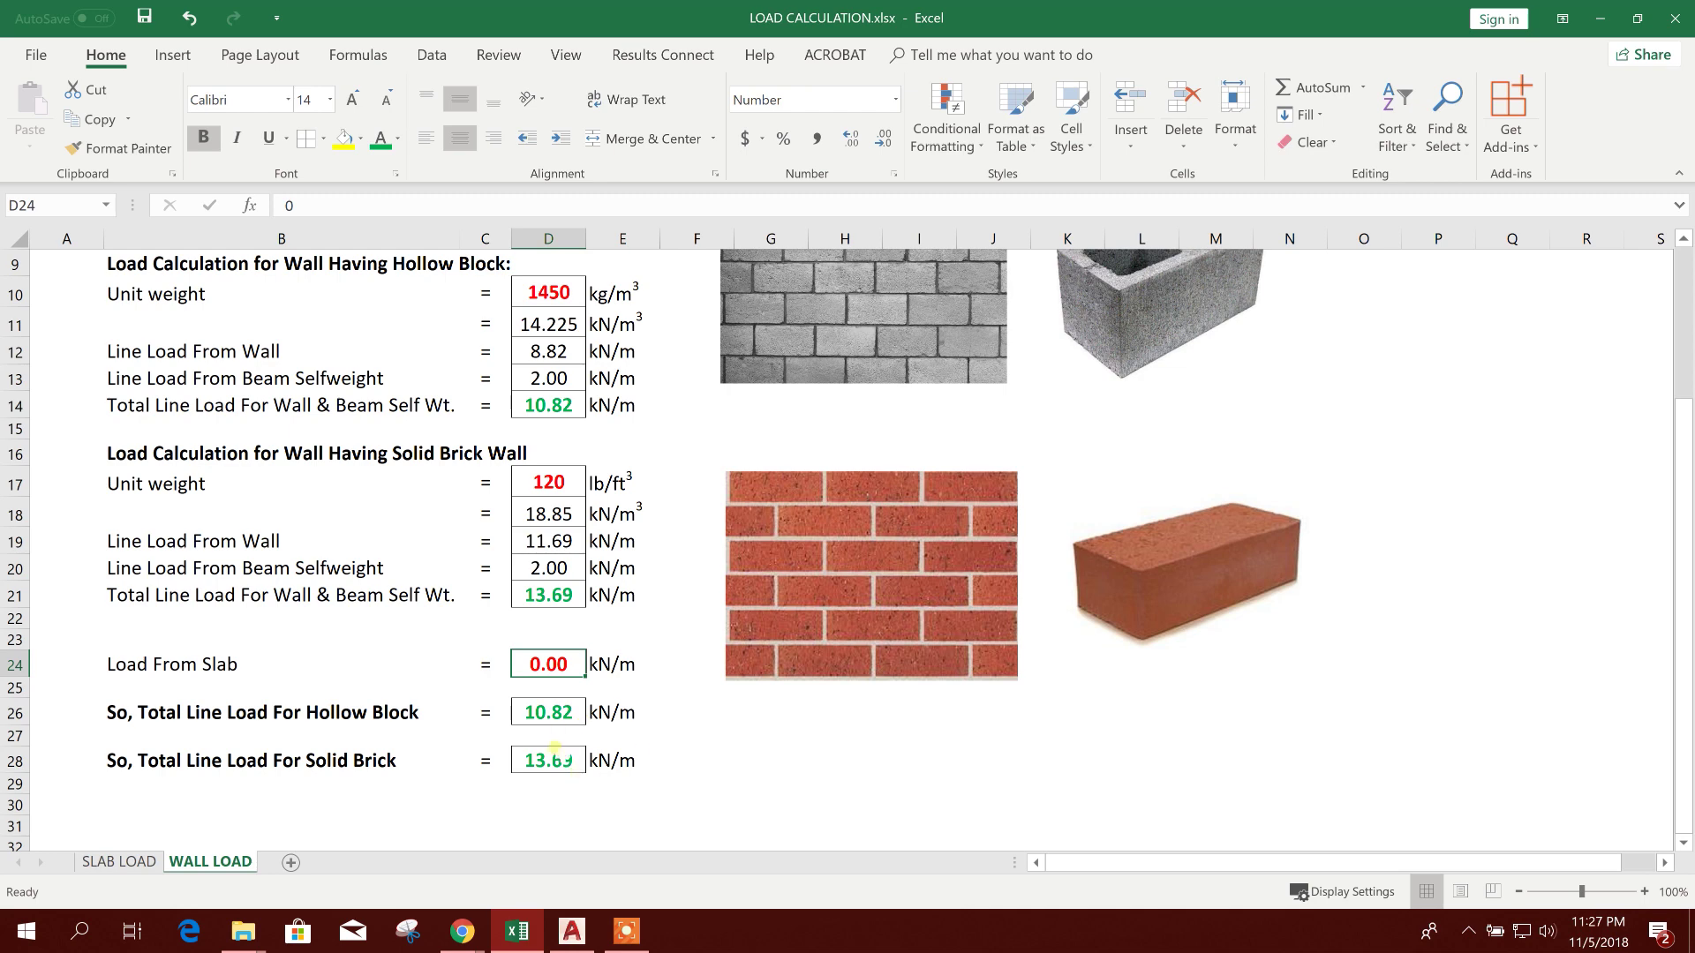
Change the grade beam plan's 0 label to 10.82.
left_click(571, 934)
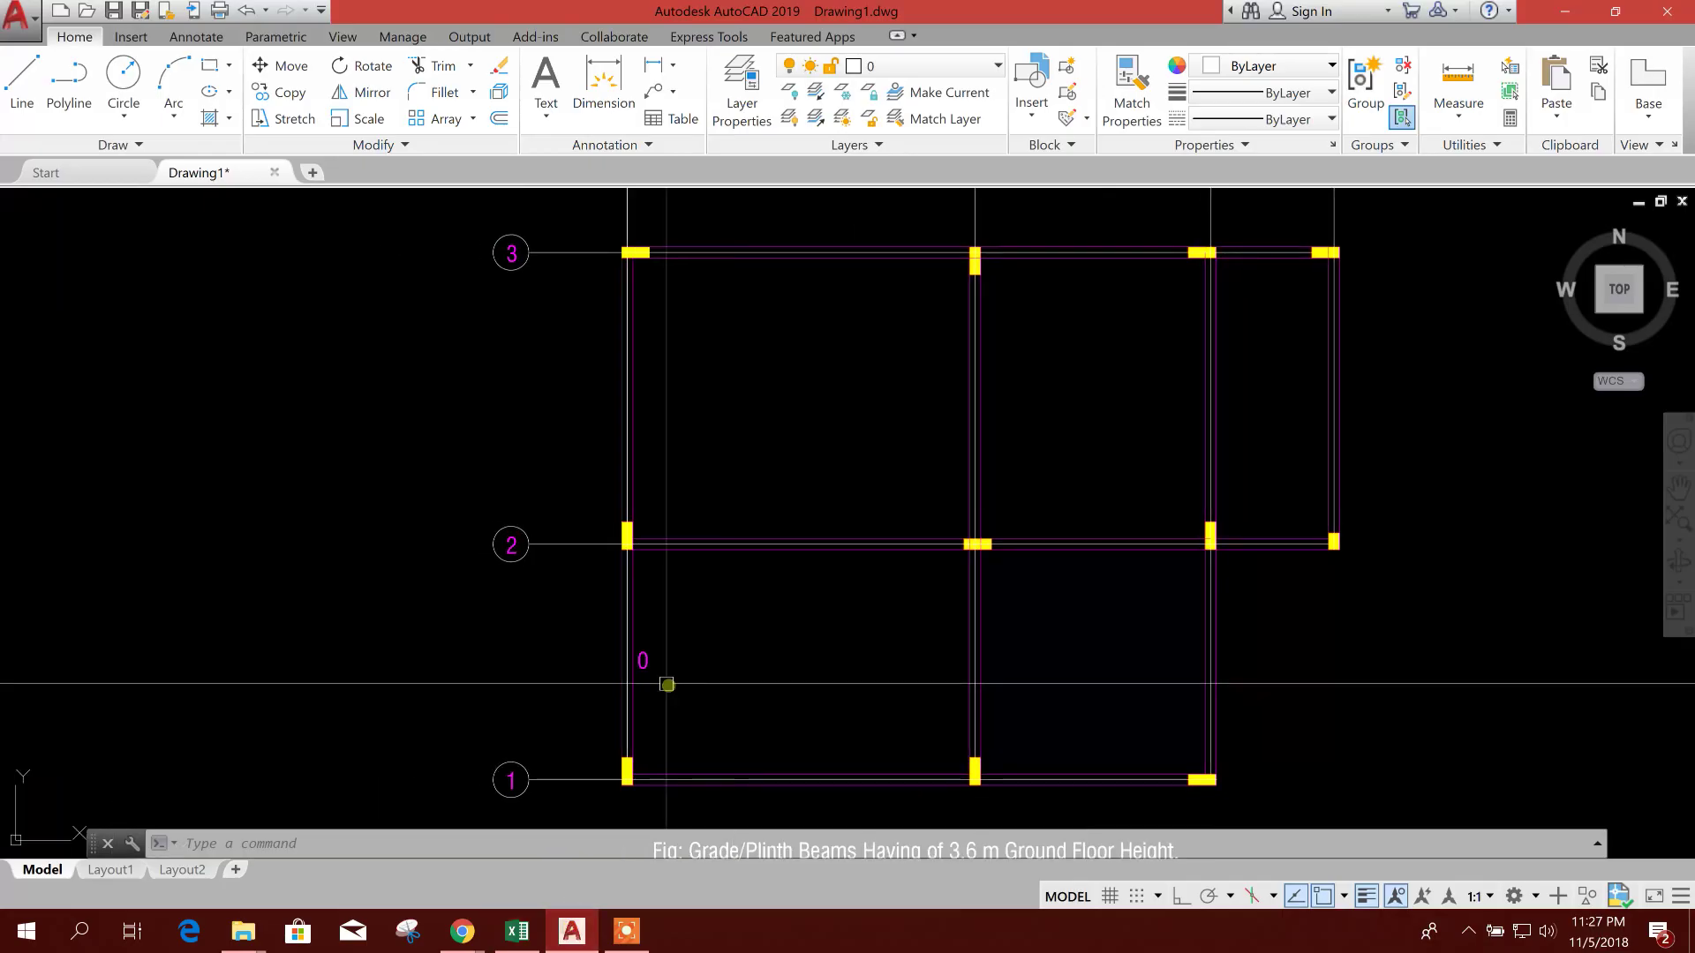
scroll(654, 670, "up", 3)
double_click(625, 655)
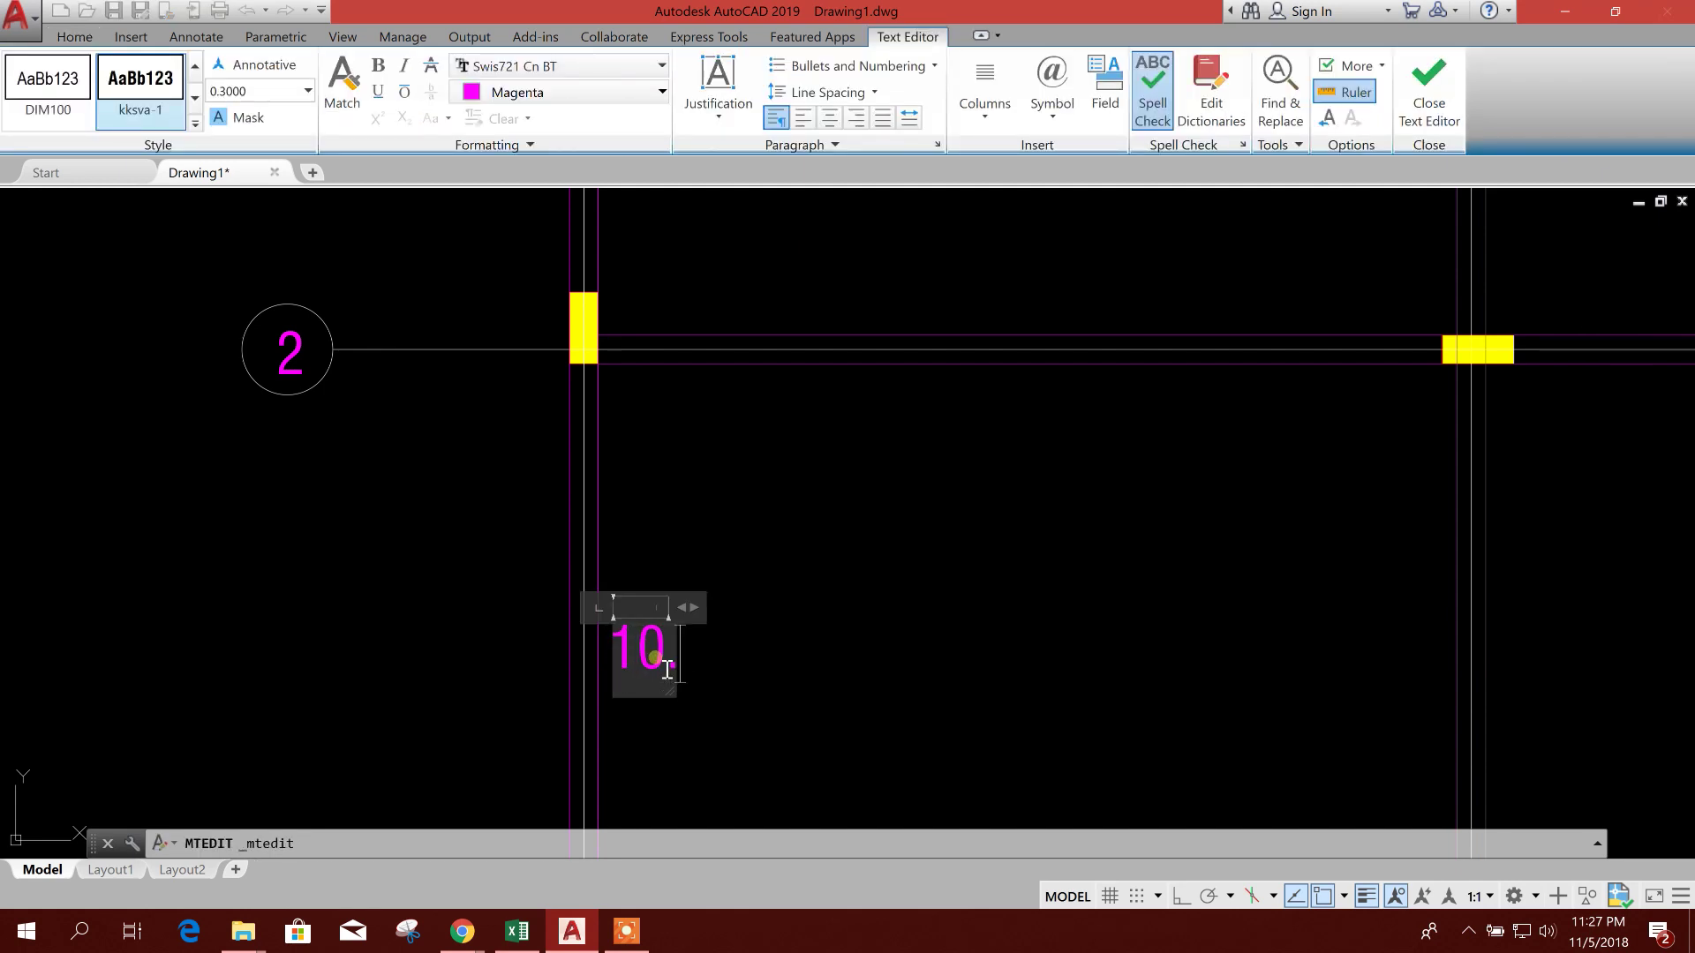
left_click(756, 642)
scroll(689, 613, "down", 3)
Copy the 10.82 label onto the first several grade beams.
left_click(689, 619)
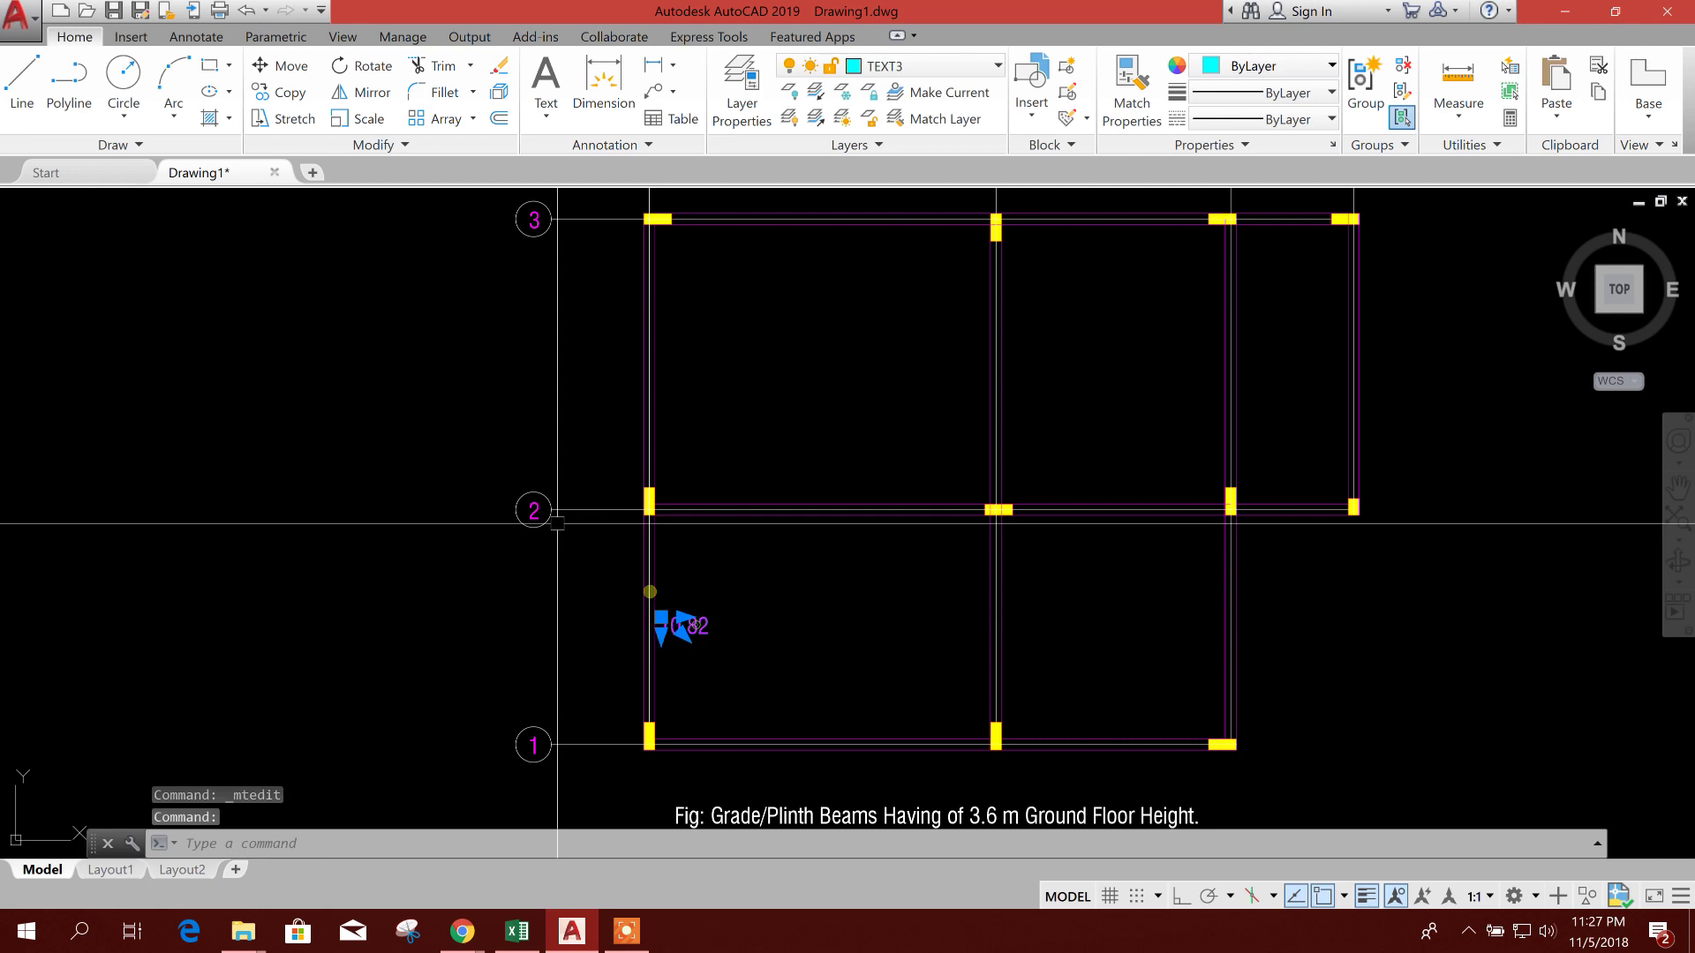
left_click(278, 97)
left_click(741, 626)
scroll(742, 630, "down", 2)
scroll(759, 618, "up", 3)
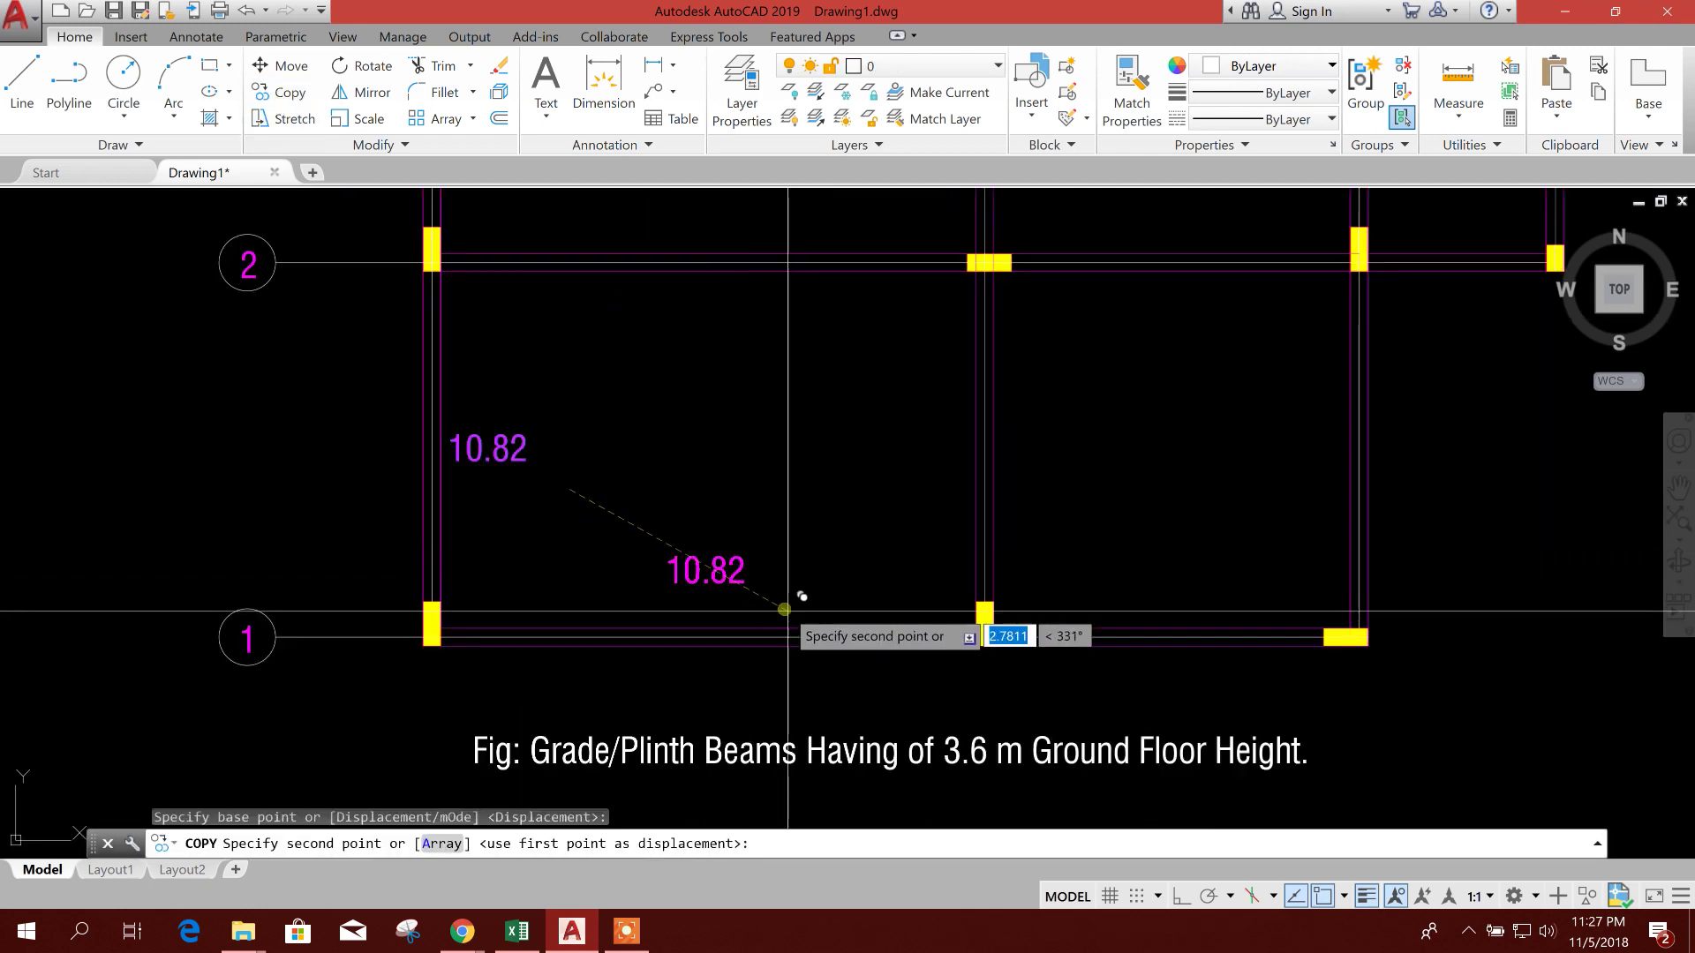
left_click(817, 636)
left_click(1019, 501)
middle_click_drag(1018, 500, 817, 535)
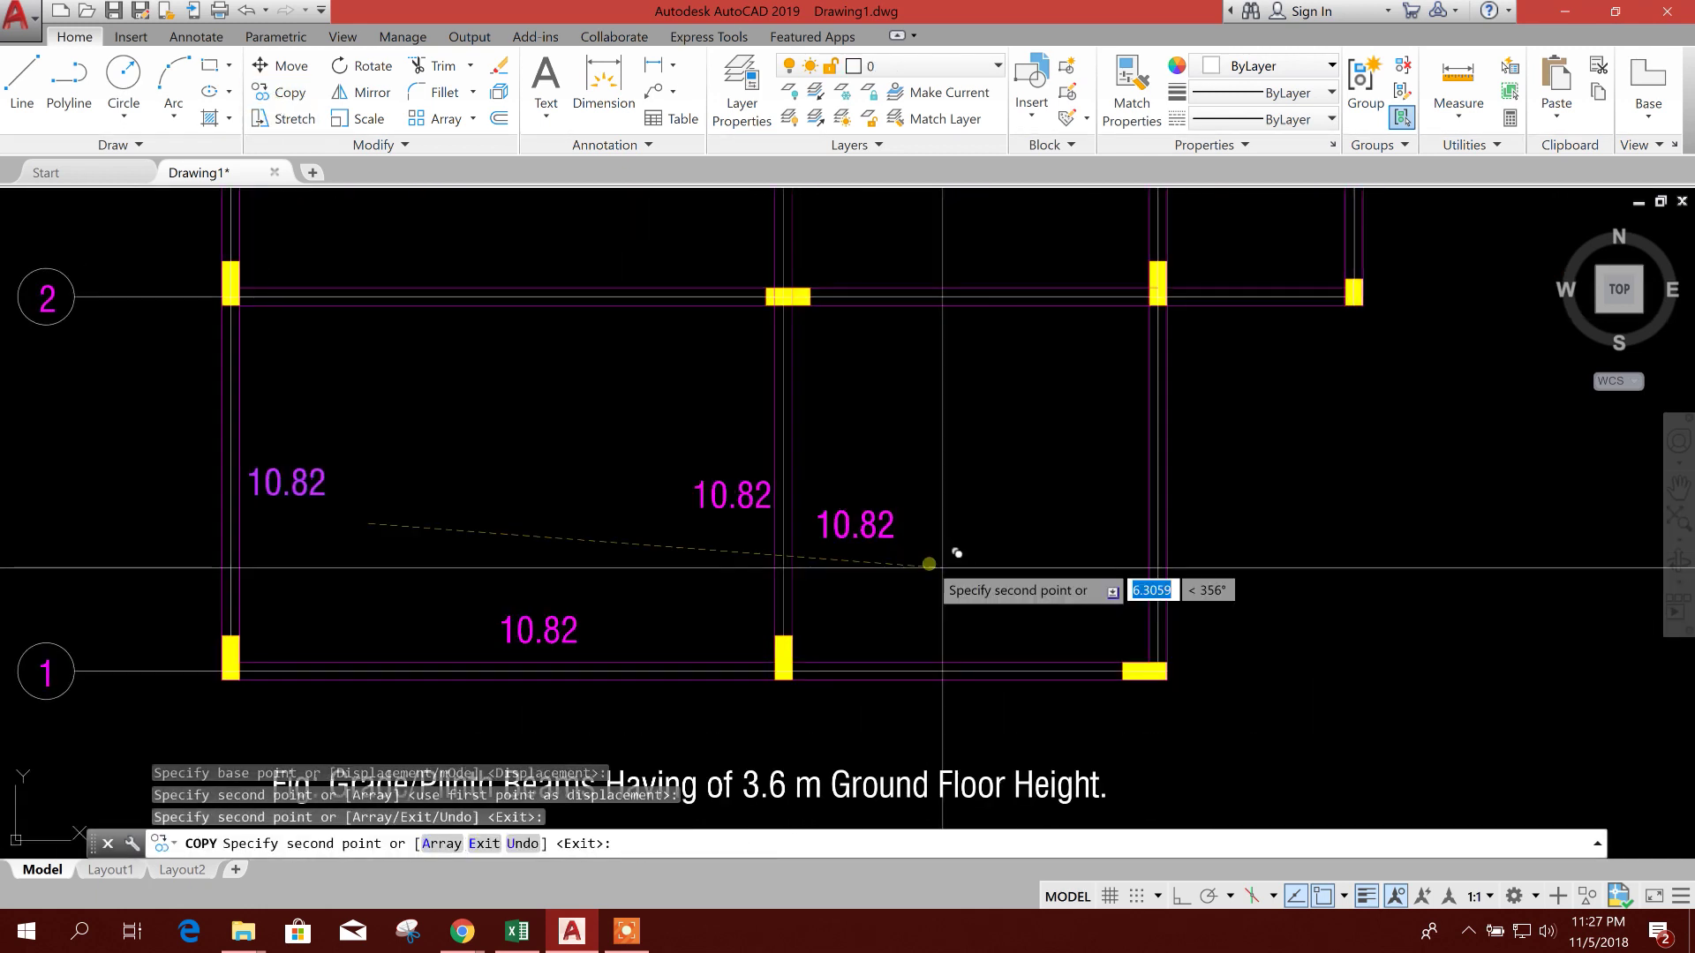
left_click(1054, 680)
left_click(1195, 532)
middle_click_drag(1195, 532, 935, 685)
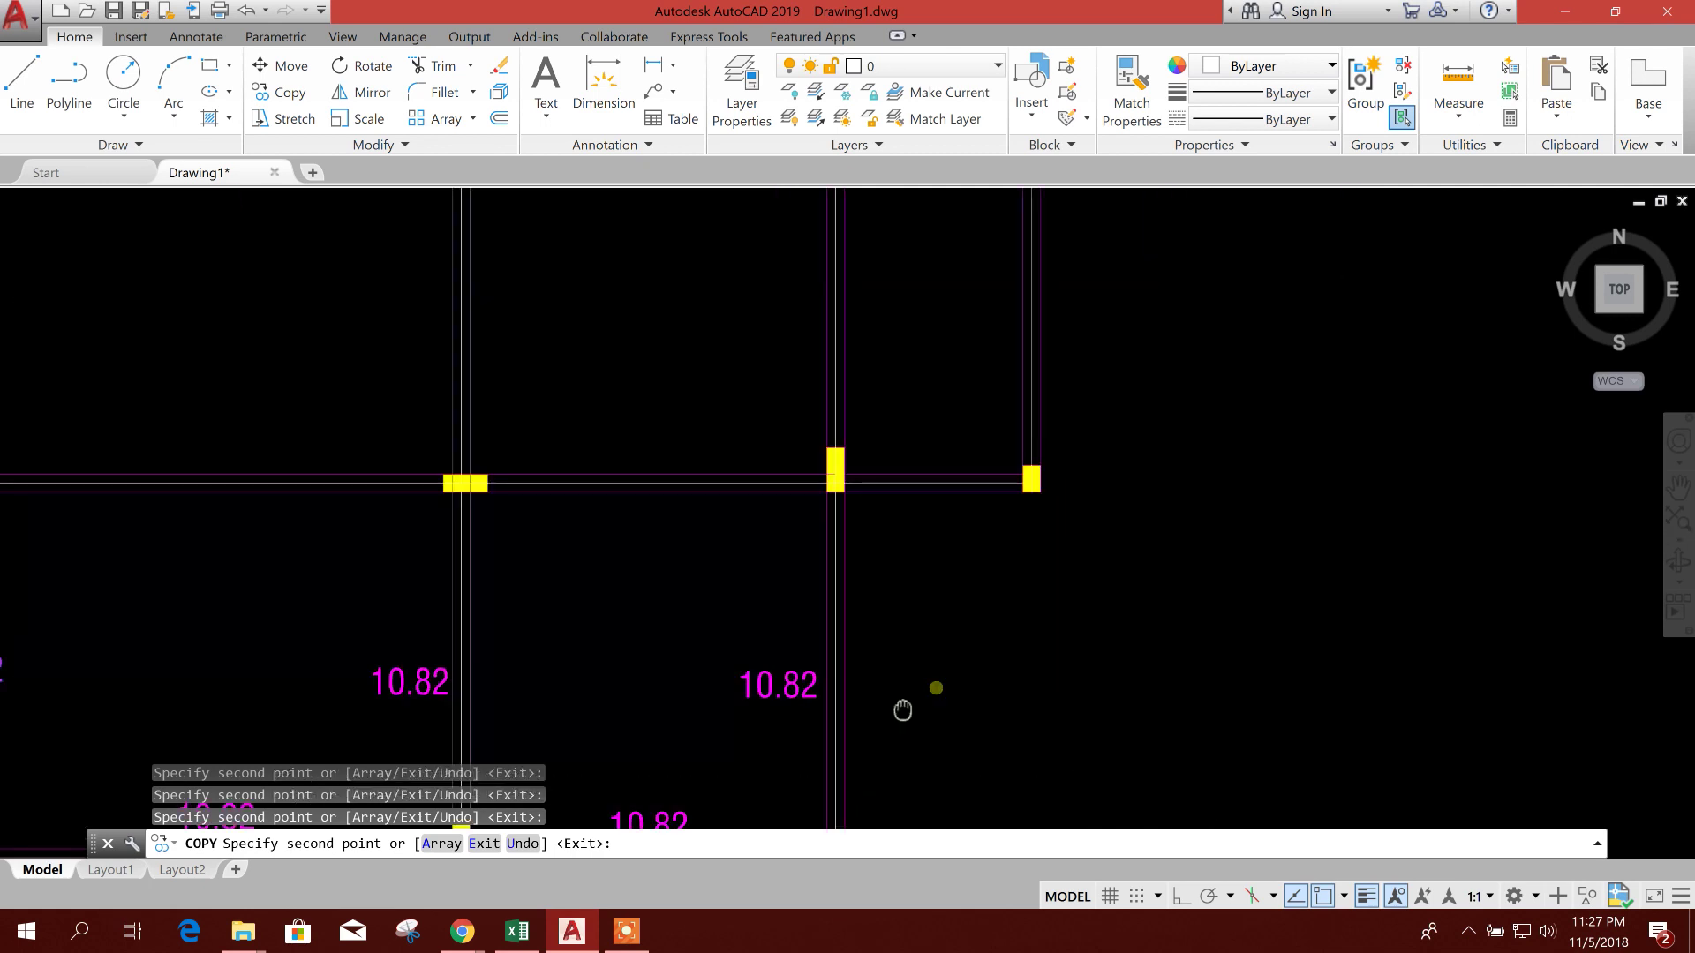
scroll(953, 587, "down", 2)
Place 10.82 label copies on the beams along gridline 2.
left_click(1011, 420)
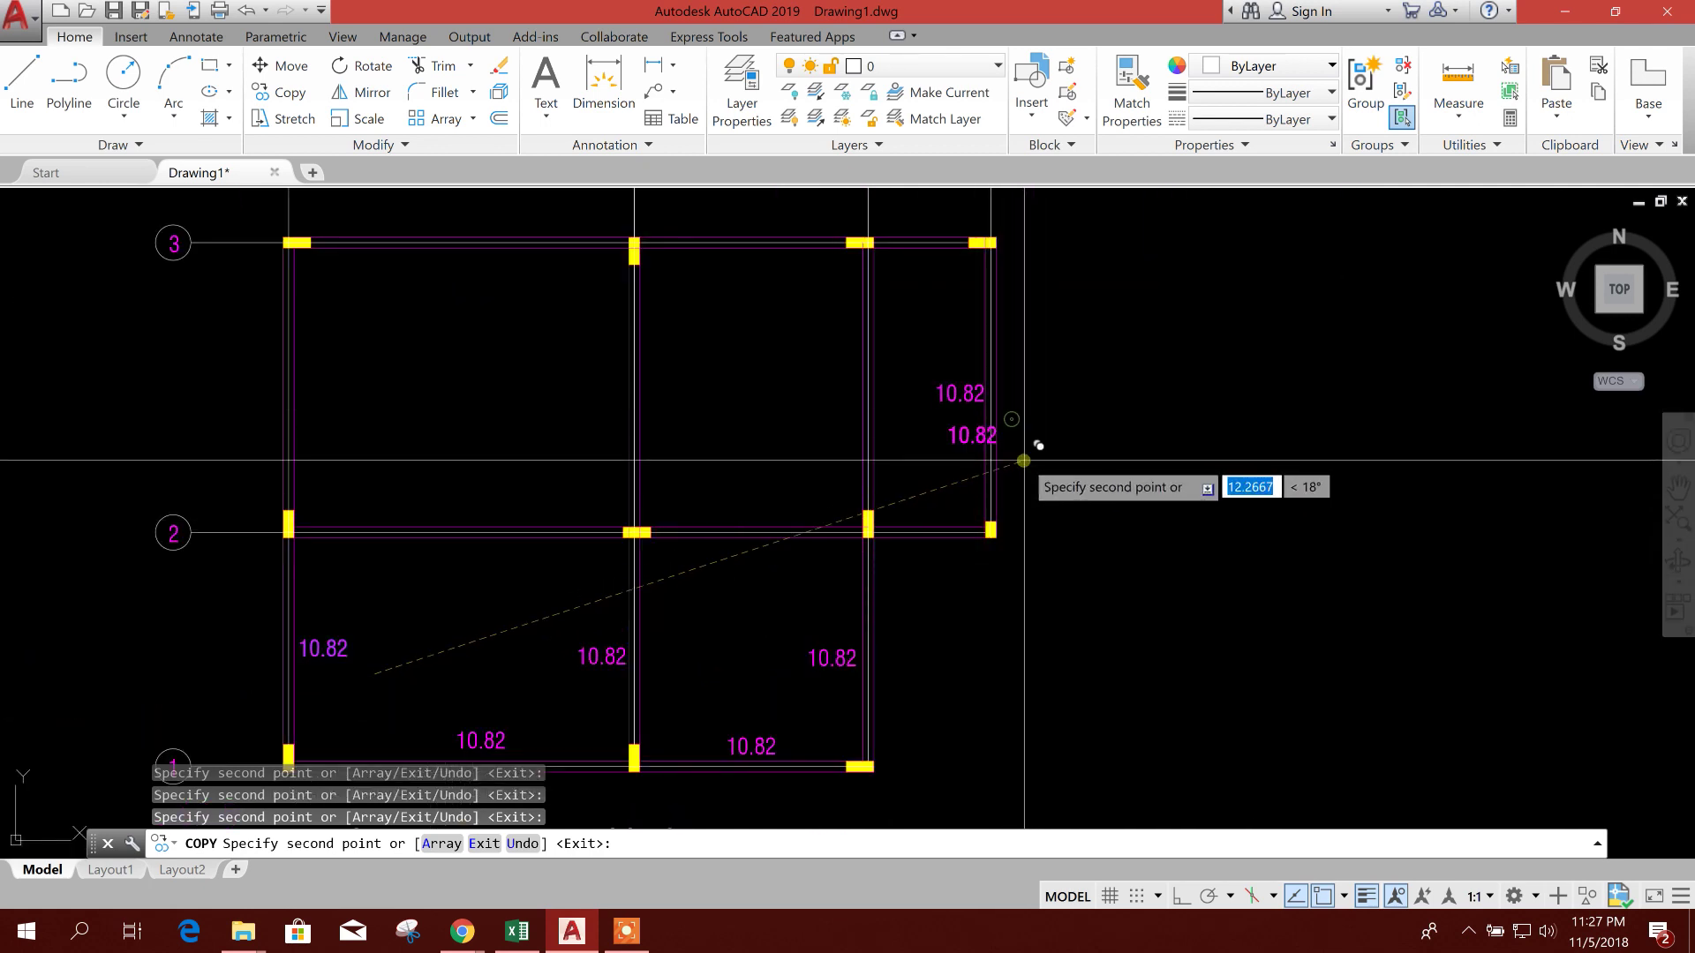
scroll(966, 569, "up", 2)
left_click(984, 521)
middle_click_drag(592, 537, 891, 517)
left_click(993, 488)
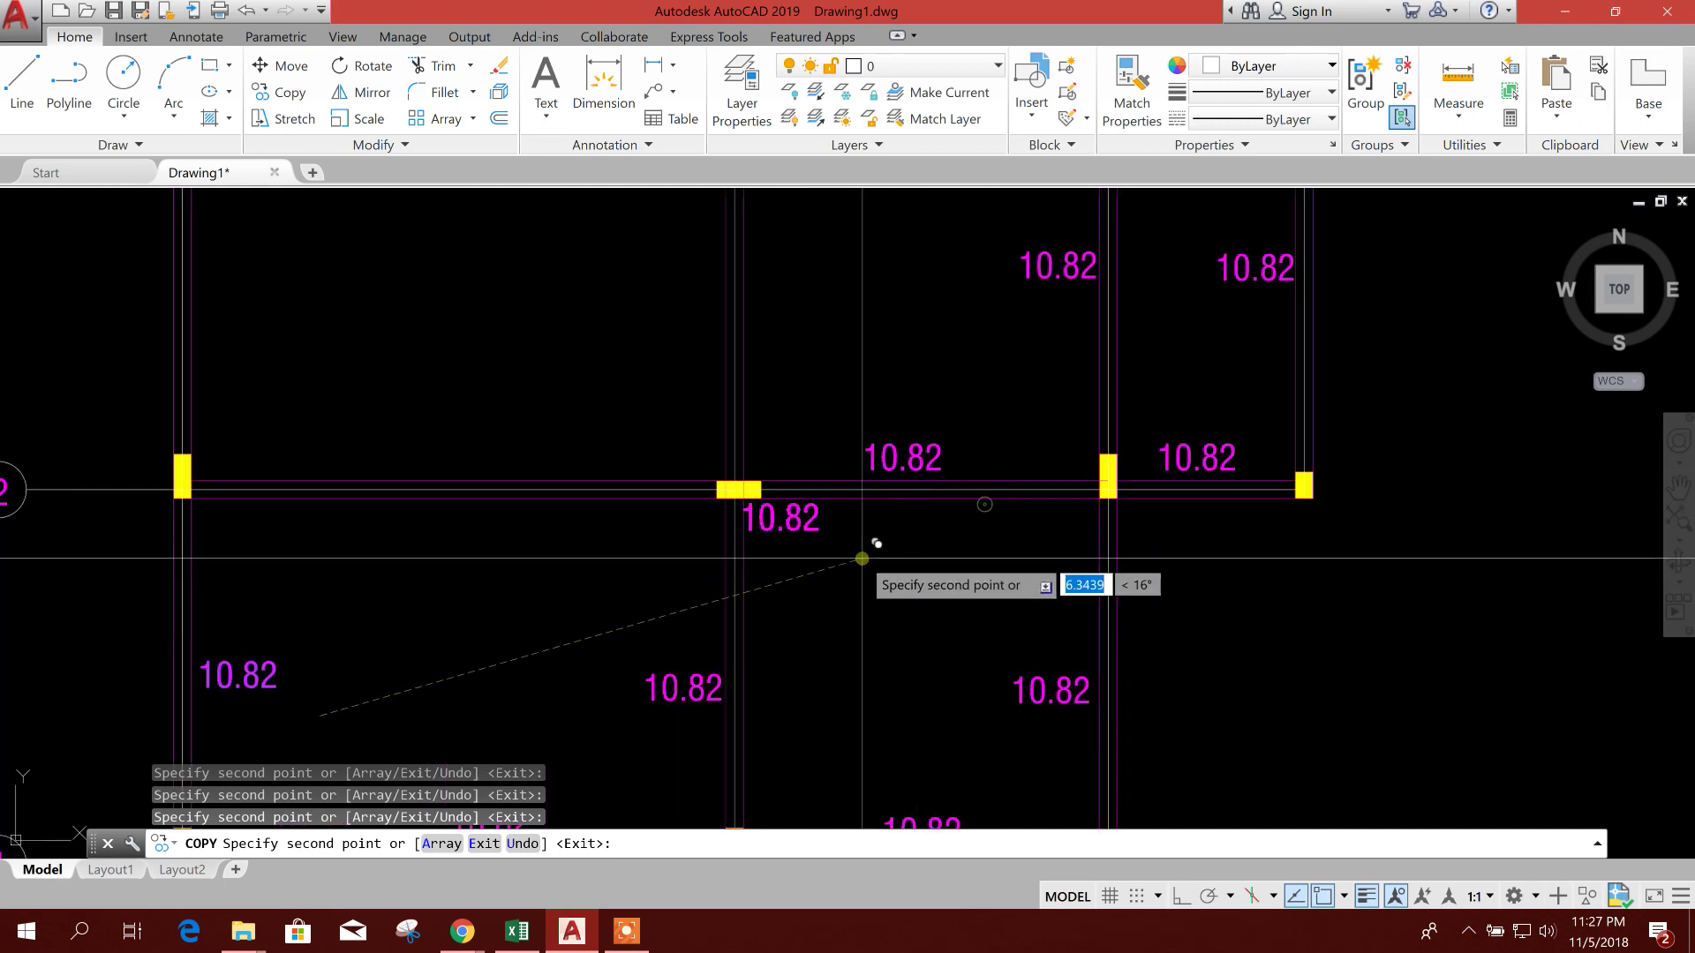
middle_click_drag(540, 487, 845, 480)
scroll(841, 495, "down", 4)
scroll(759, 529, "up", 1)
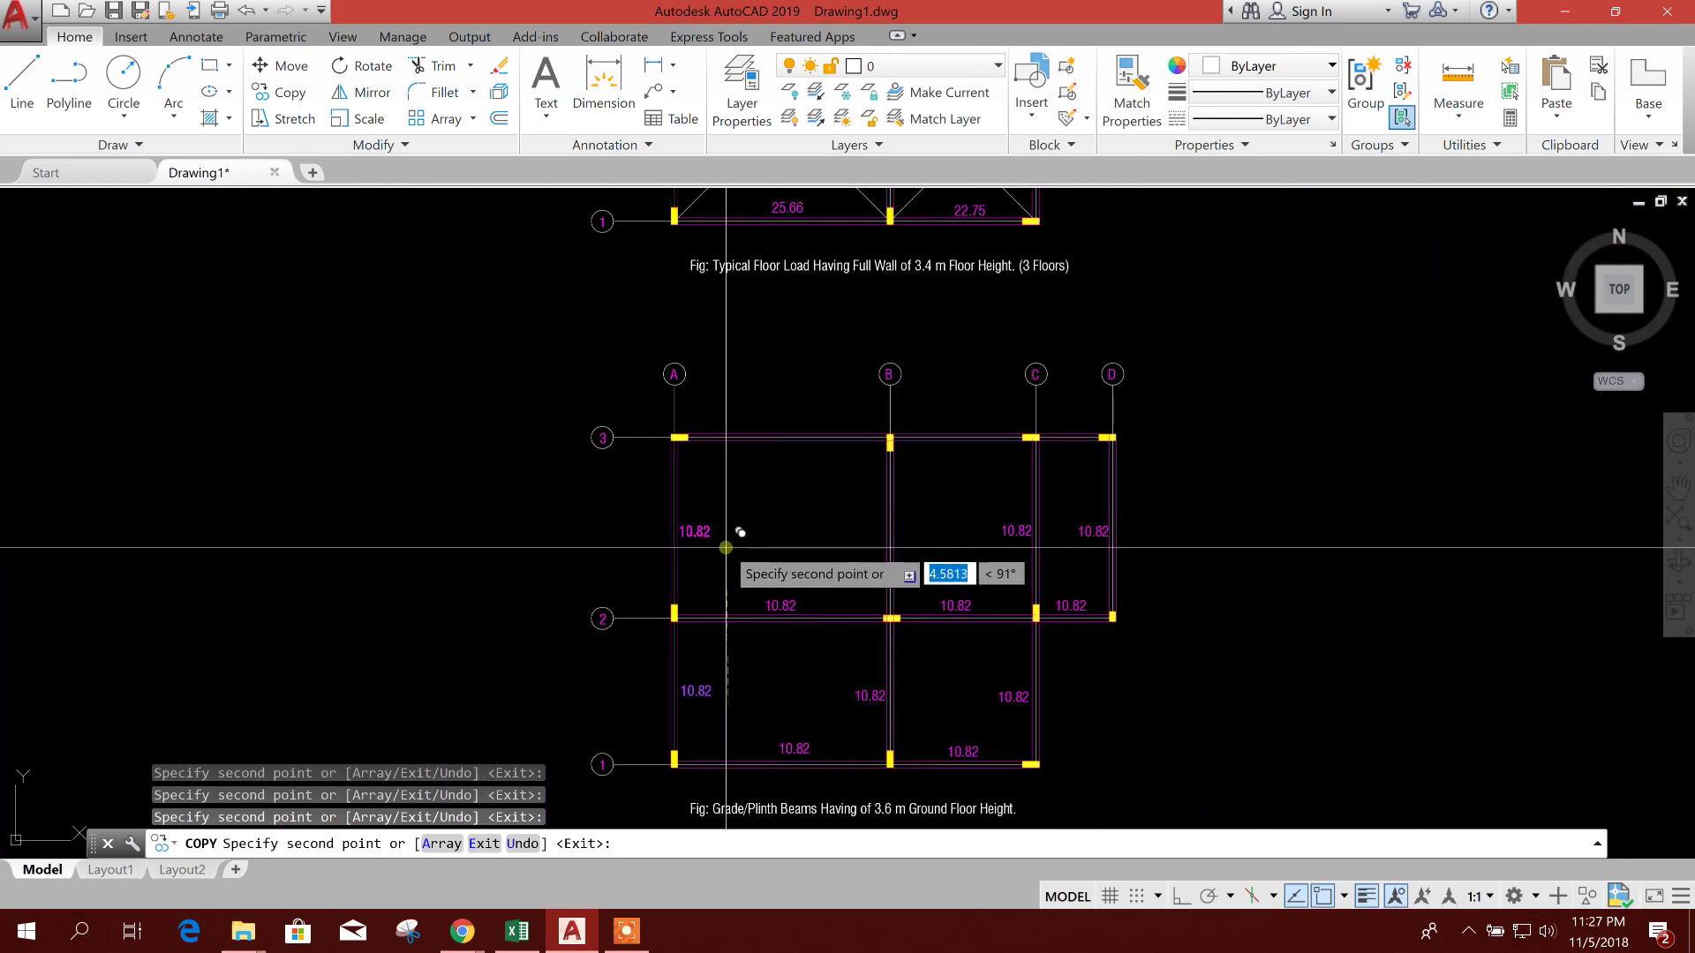
scroll(811, 466, "up", 3)
Label the remaining bay A–B, B–C and upper-right beams with 10.82.
left_click(811, 466)
middle_click_drag(1116, 491, 742, 469)
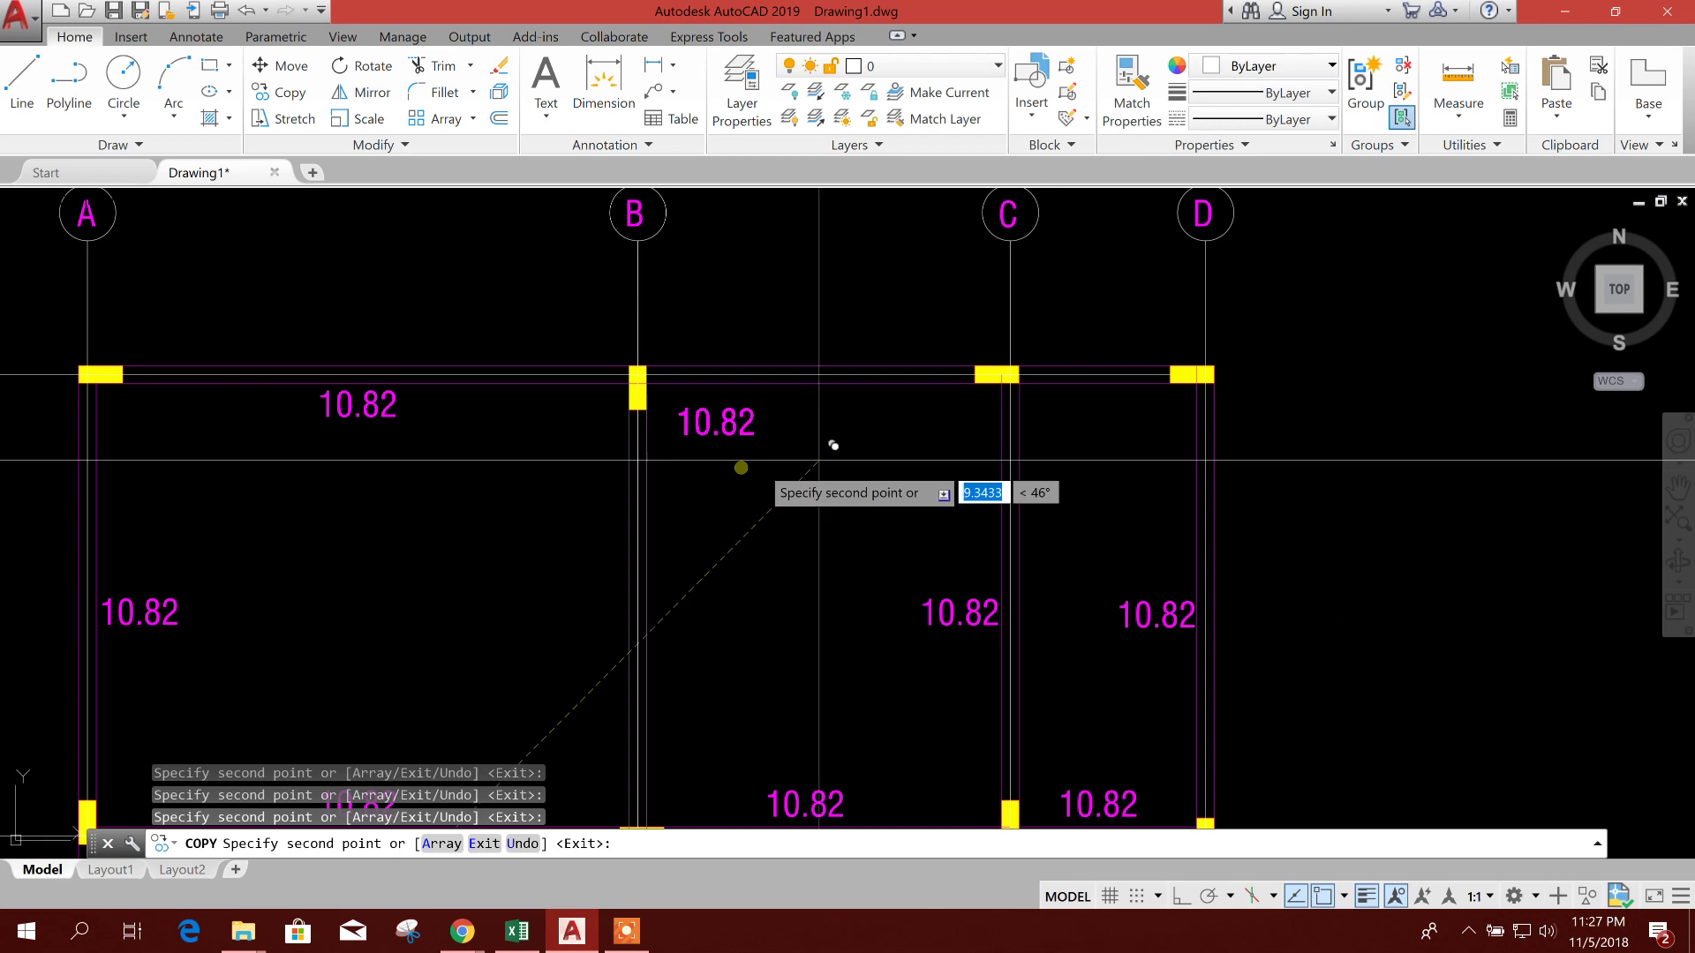
left_click(872, 445)
middle_click_drag(1008, 481, 767, 444)
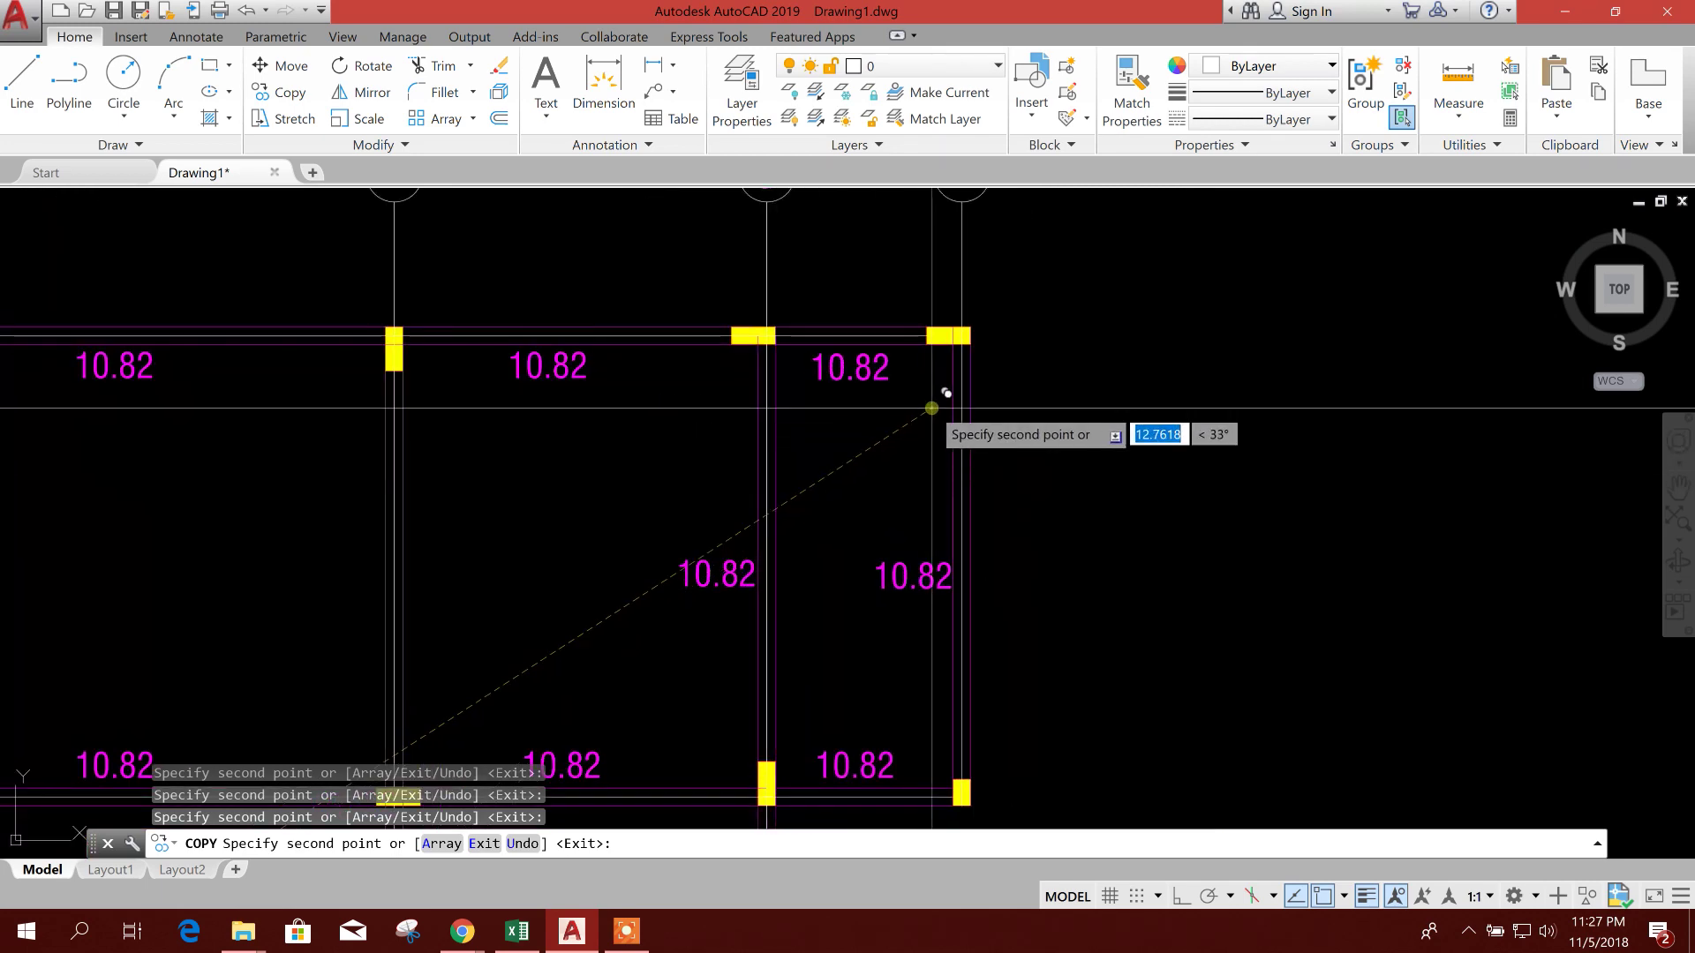
left_click(931, 408)
middle_click_drag(1096, 557, 1120, 477)
left_click(499, 537)
key("Escape")
scroll(667, 479, "down", 4)
middle_click_drag(717, 572, 831, 440)
scroll(747, 519, "up", 2)
middle_click_drag(752, 521, 833, 558)
scroll(883, 556, "down", 2)
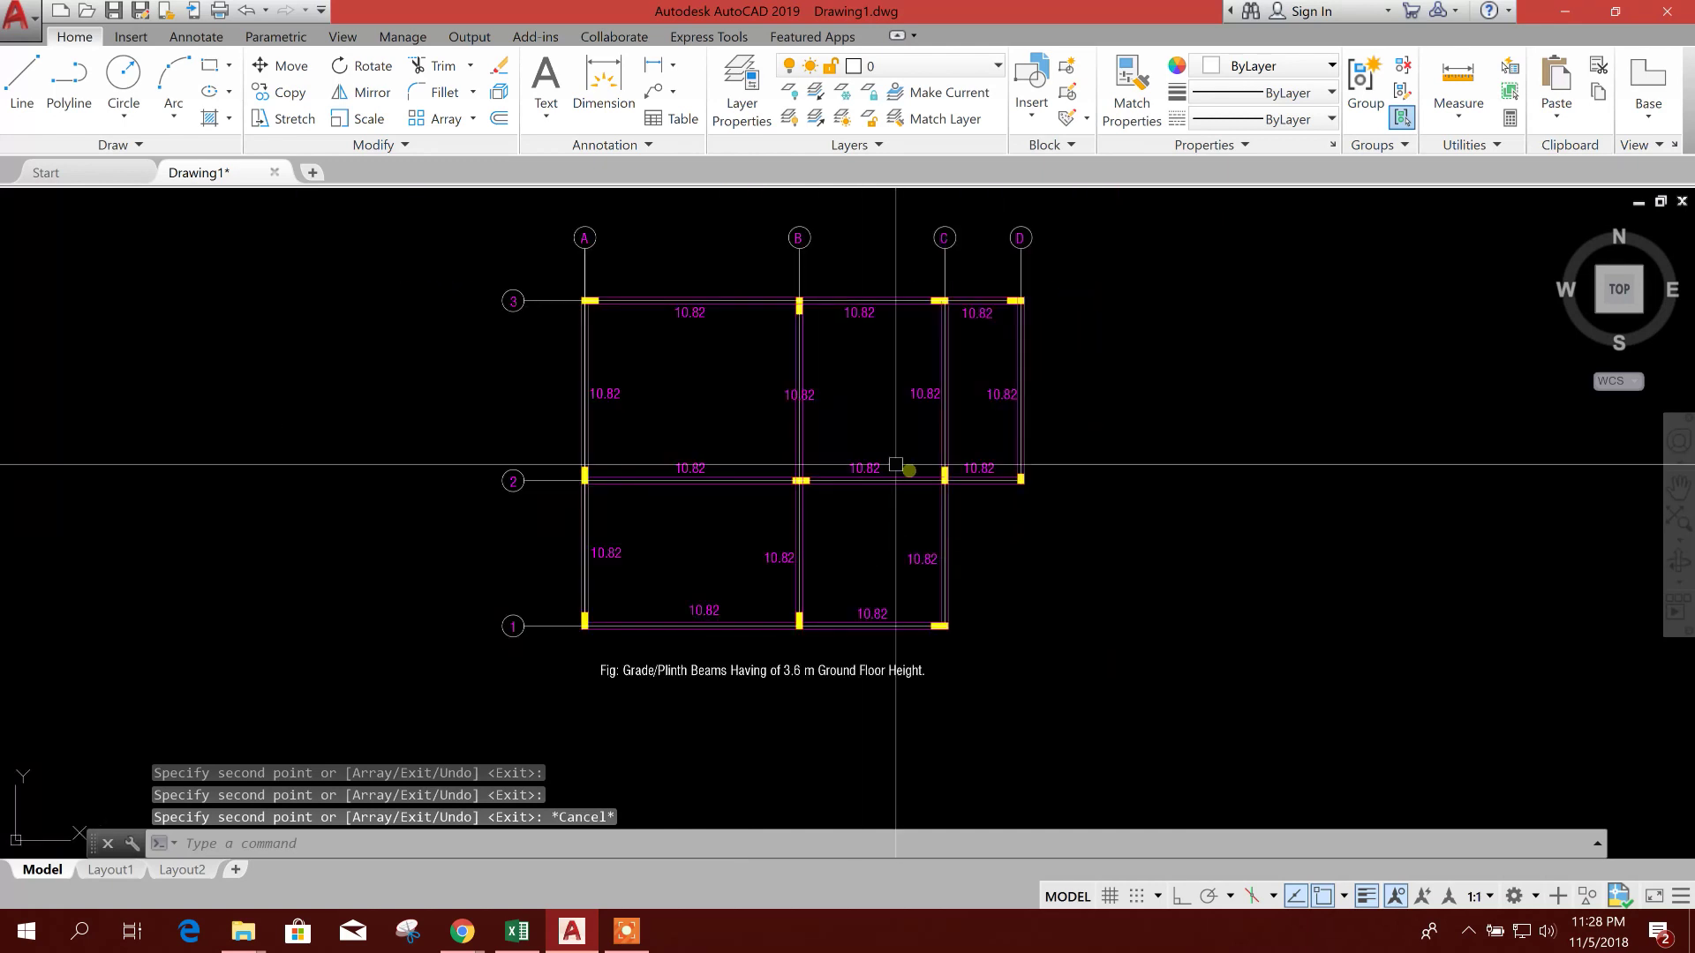
scroll(838, 530, "up", 2)
scroll(838, 530, "down", 4)
mouse_move(844, 527)
middle_mouse_down()
mouse_move(727, 563)
mouse_move(786, 561)
middle_mouse_up()
scroll(708, 533, "up", 2)
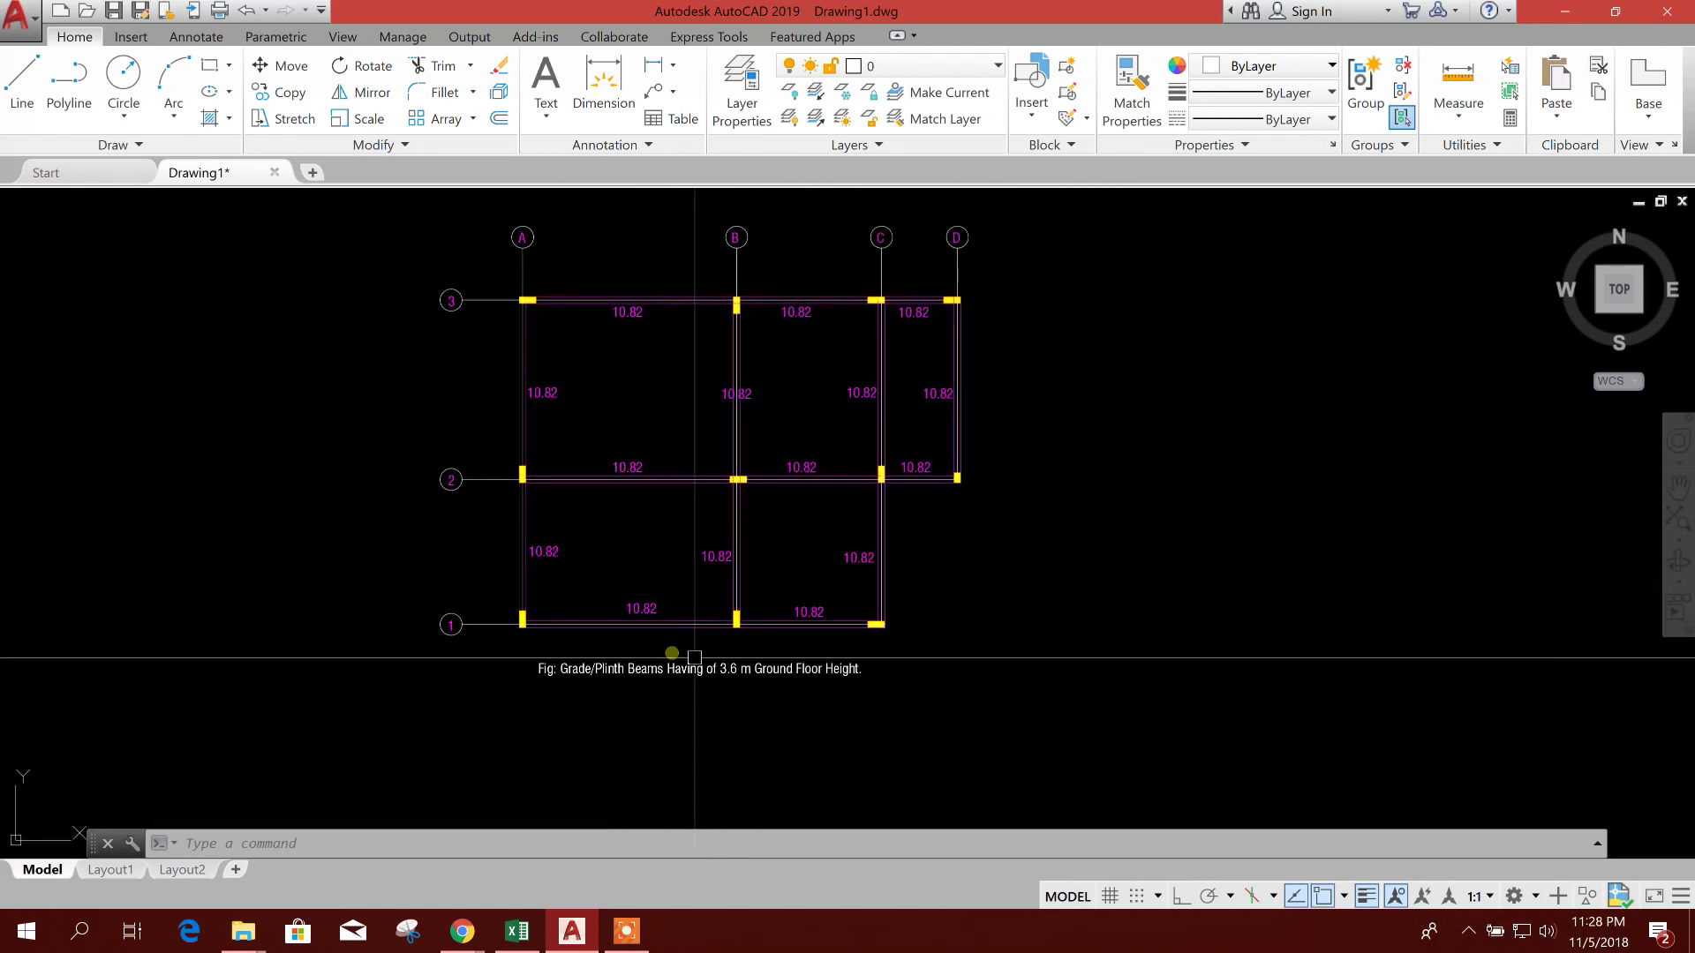
scroll(680, 664, "up", 2)
middle_click_drag(678, 654, 678, 689)
scroll(821, 654, "down", 6)
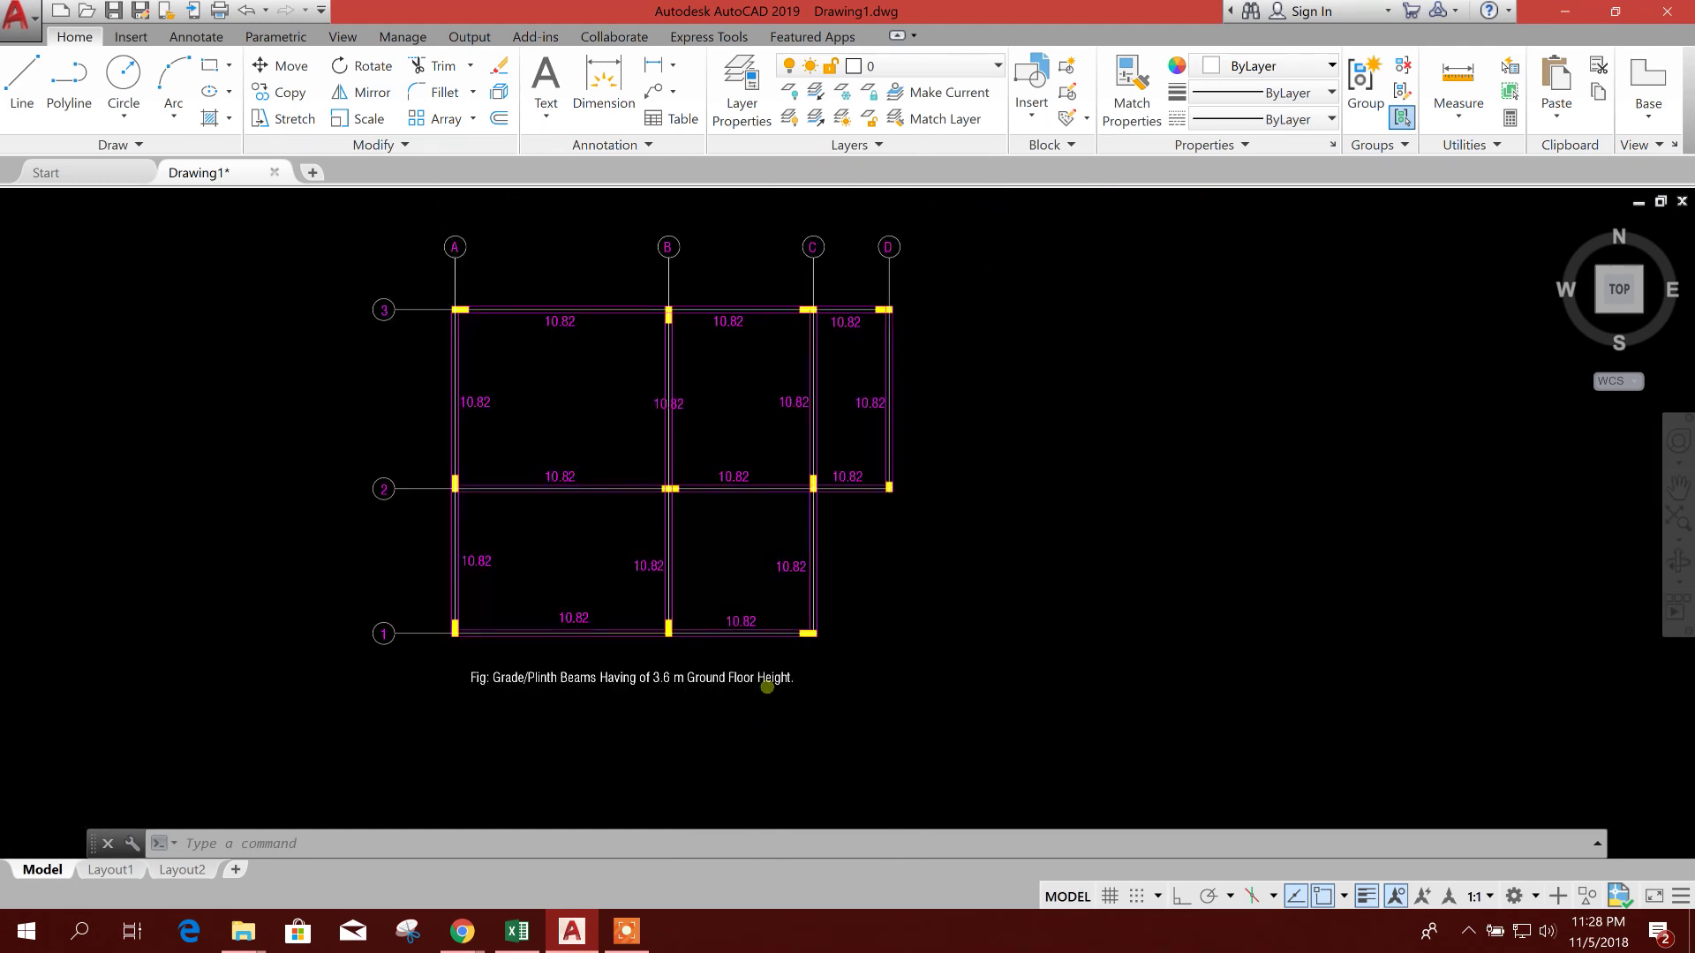
scroll(732, 250, "up", 6)
scroll(640, 345, "down", 6)
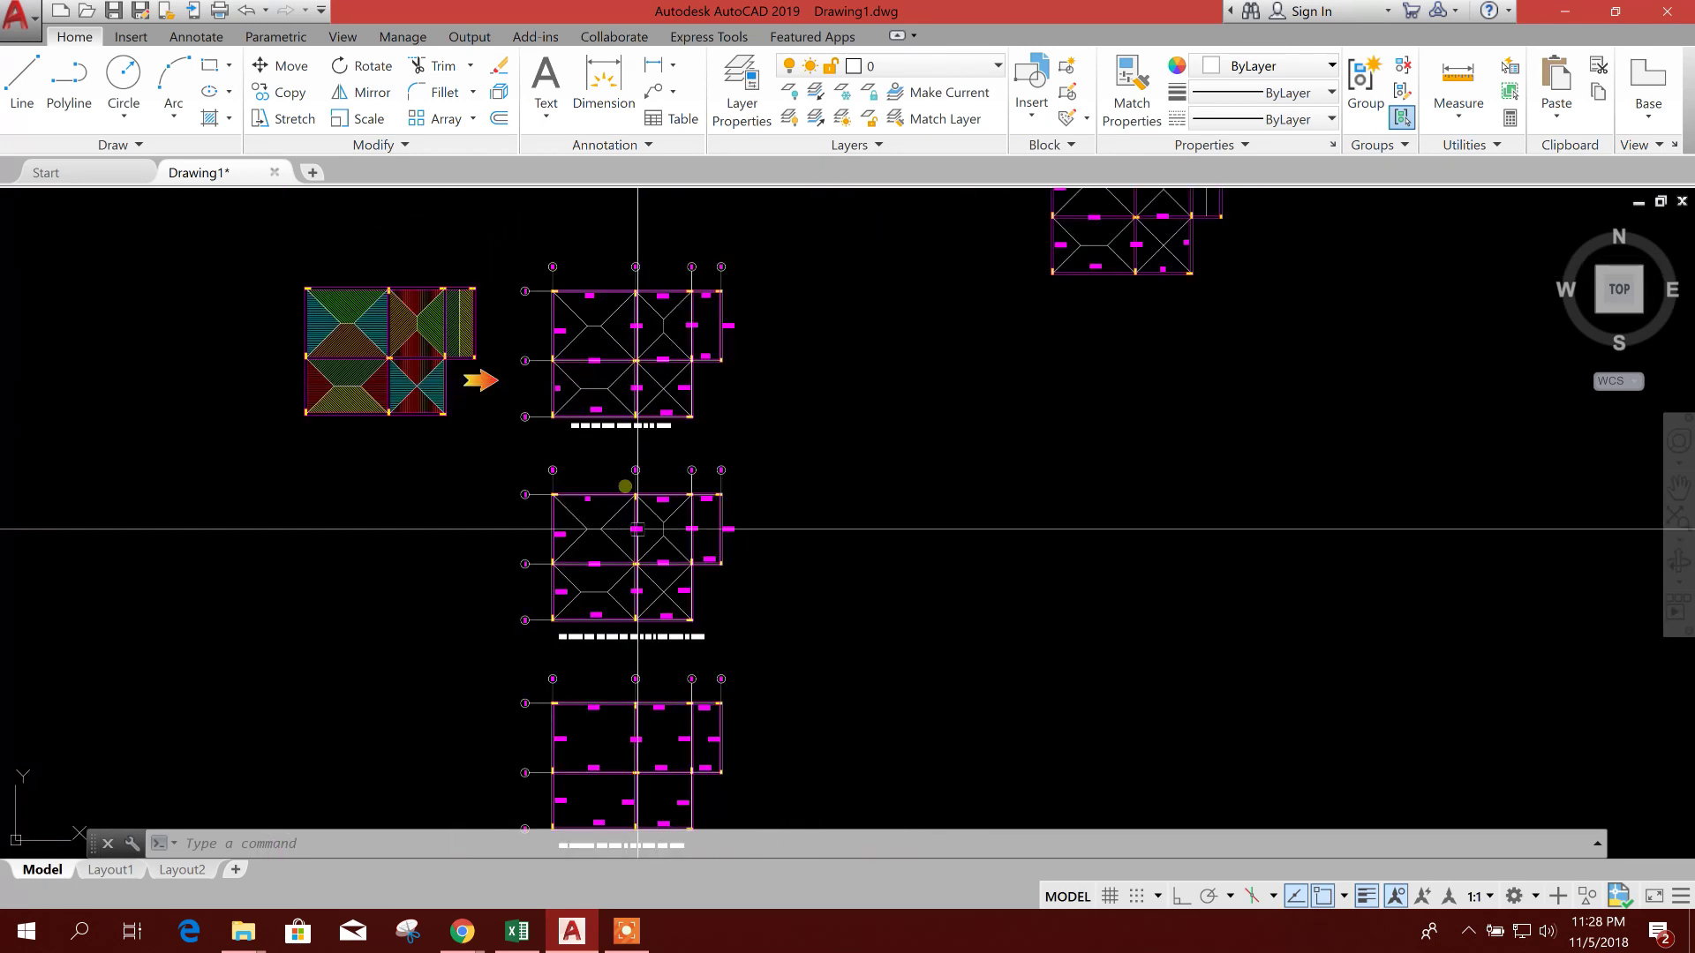
middle_click_drag(677, 658, 756, 476)
middle_click_drag(722, 684, 641, 775)
scroll(675, 676, "down", 2)
scroll(757, 447, "up", 2)
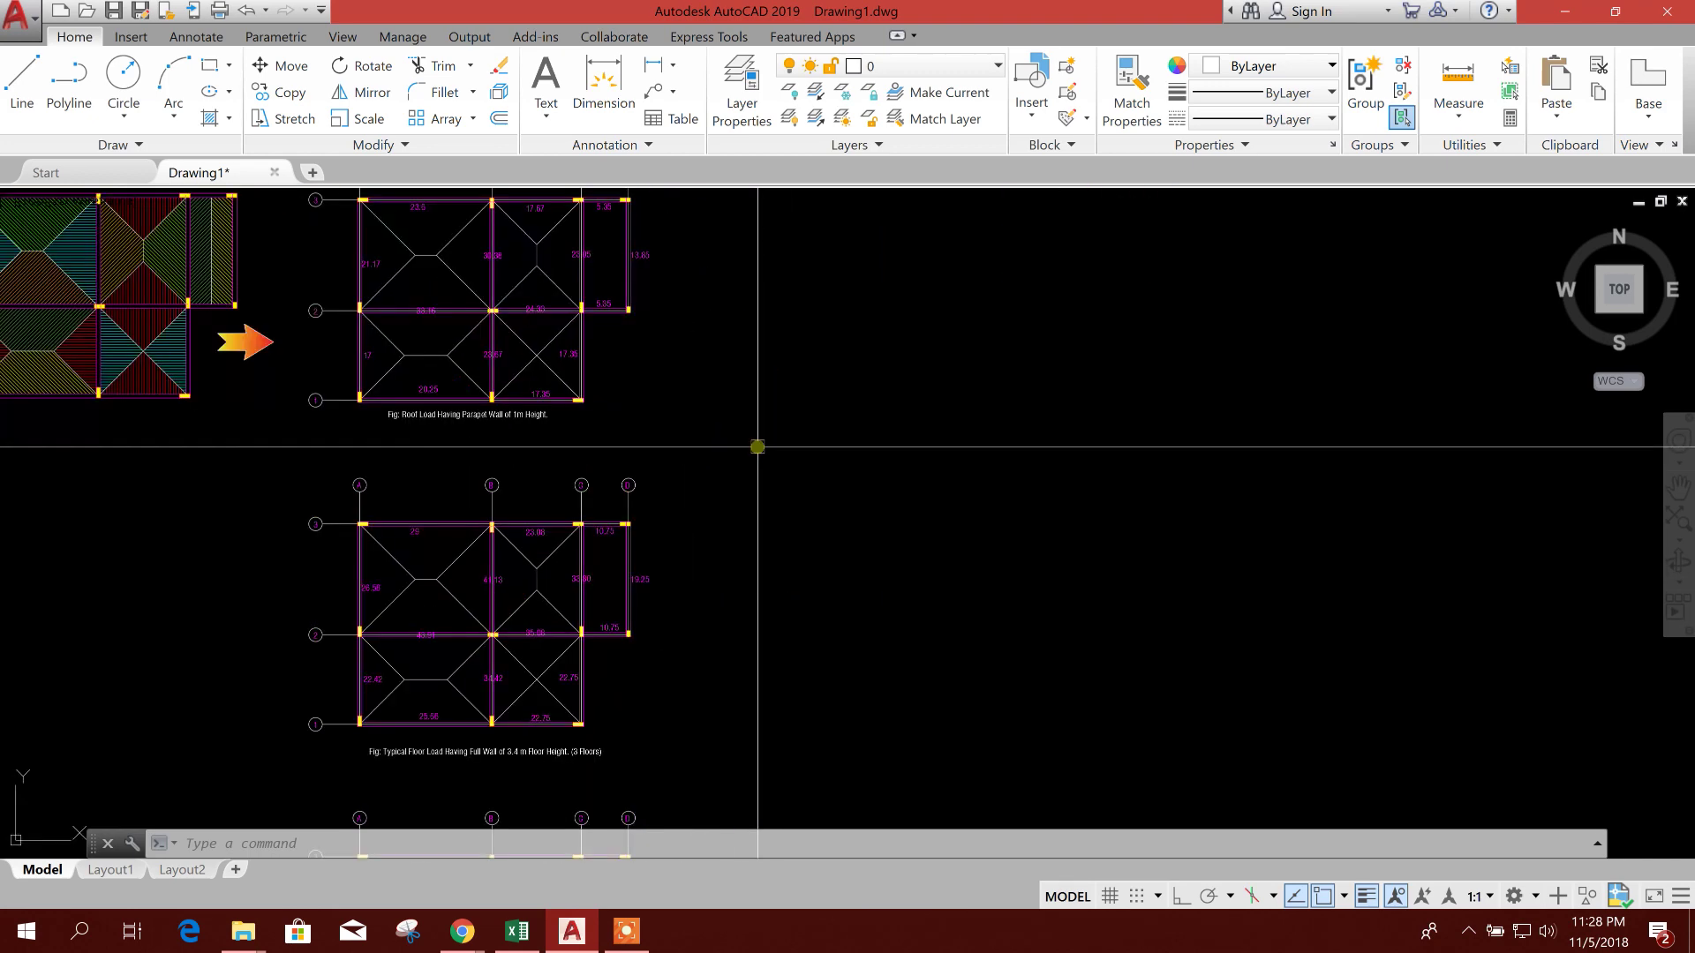
scroll(739, 440, "down", 3)
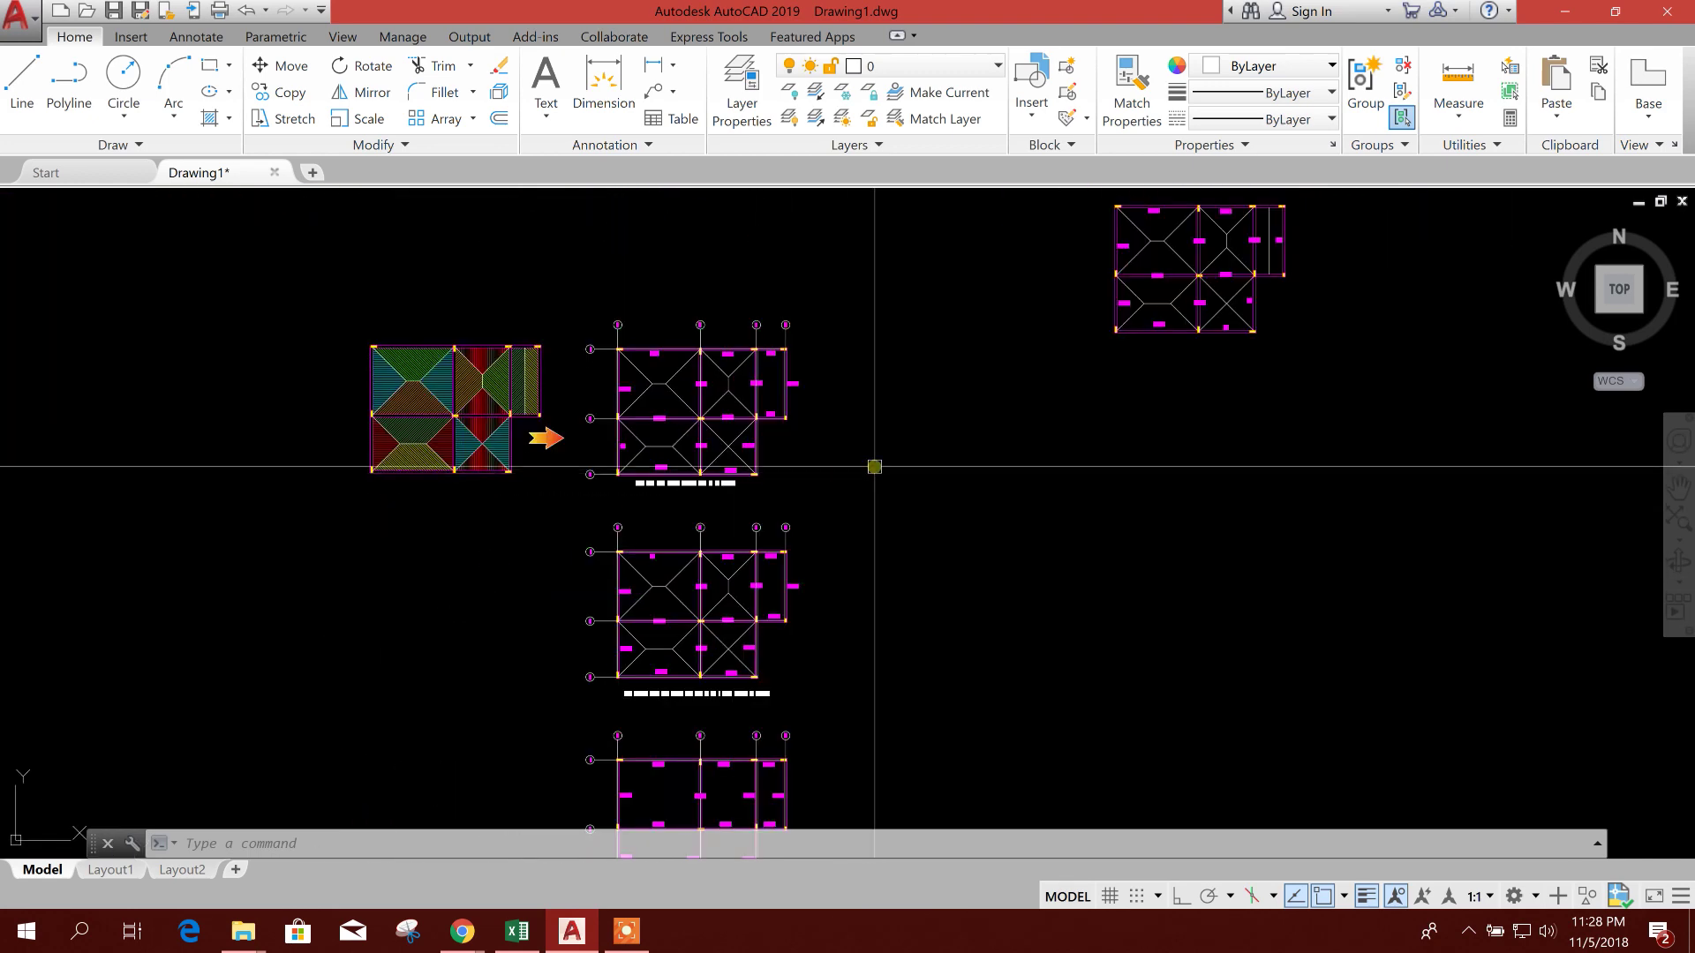
middle_click_drag(832, 547, 912, 541)
scroll(780, 432, "up", 4)
scroll(780, 433, "down", 4)
middle_click_drag(927, 649, 960, 518)
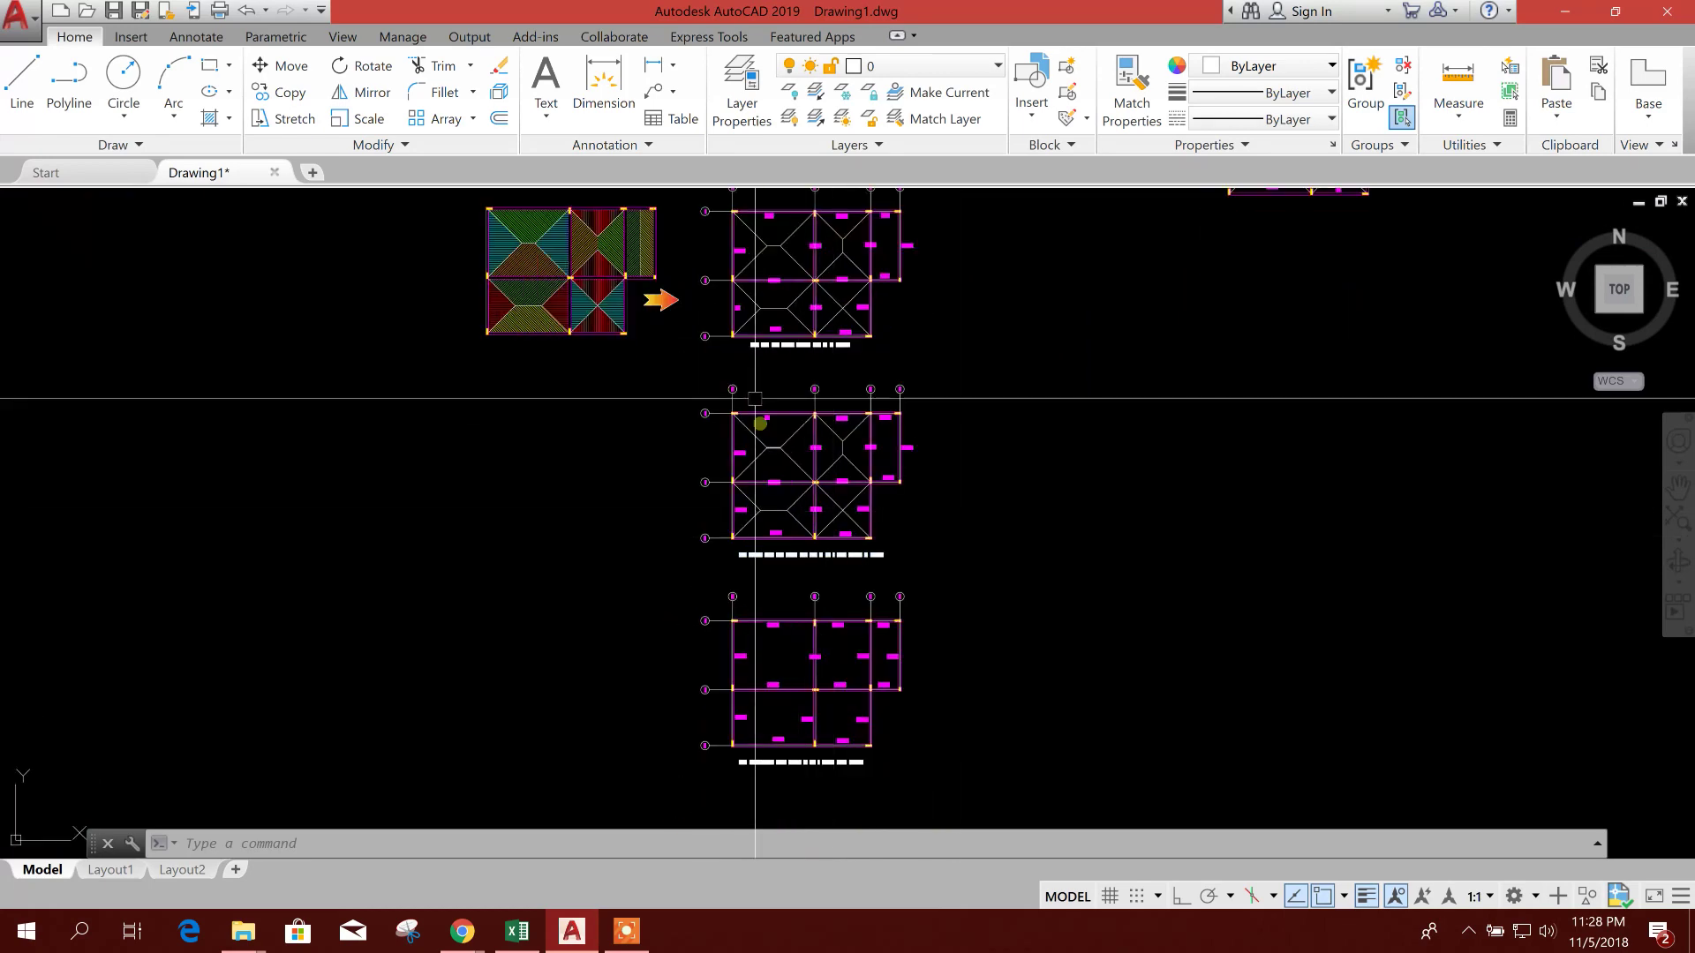
scroll(754, 398, "up", 6)
scroll(763, 630, "down", 6)
scroll(750, 601, "up", 5)
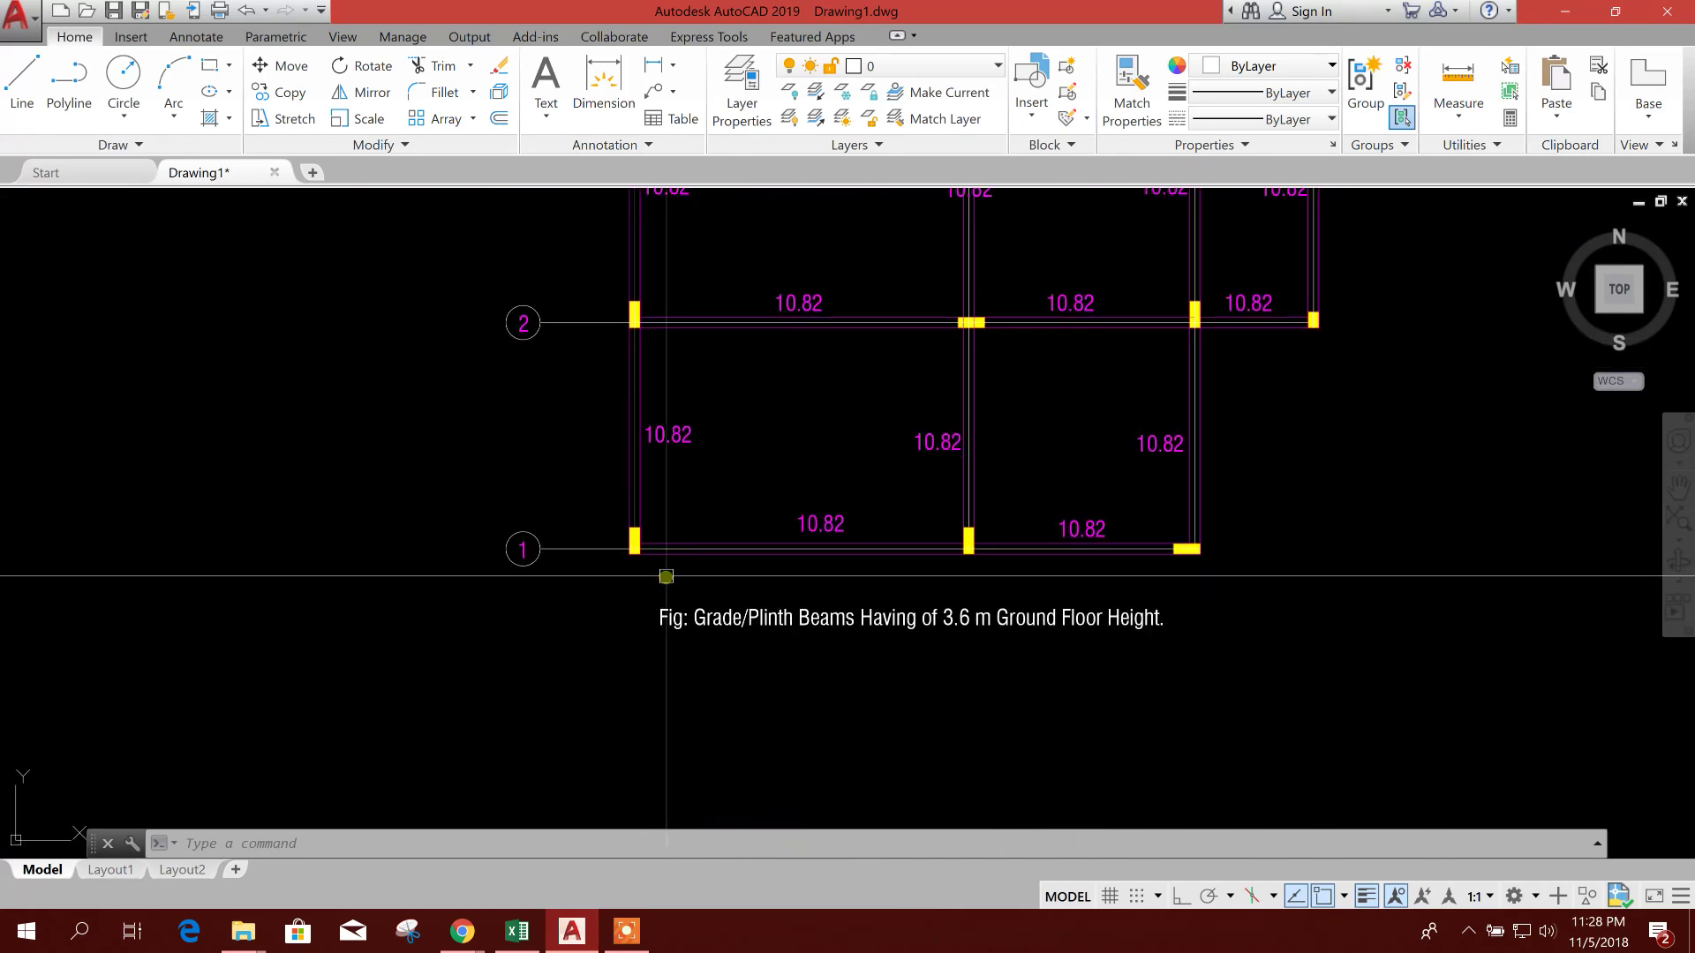
key("Escape")
middle_click_drag(440, 538, 421, 487)
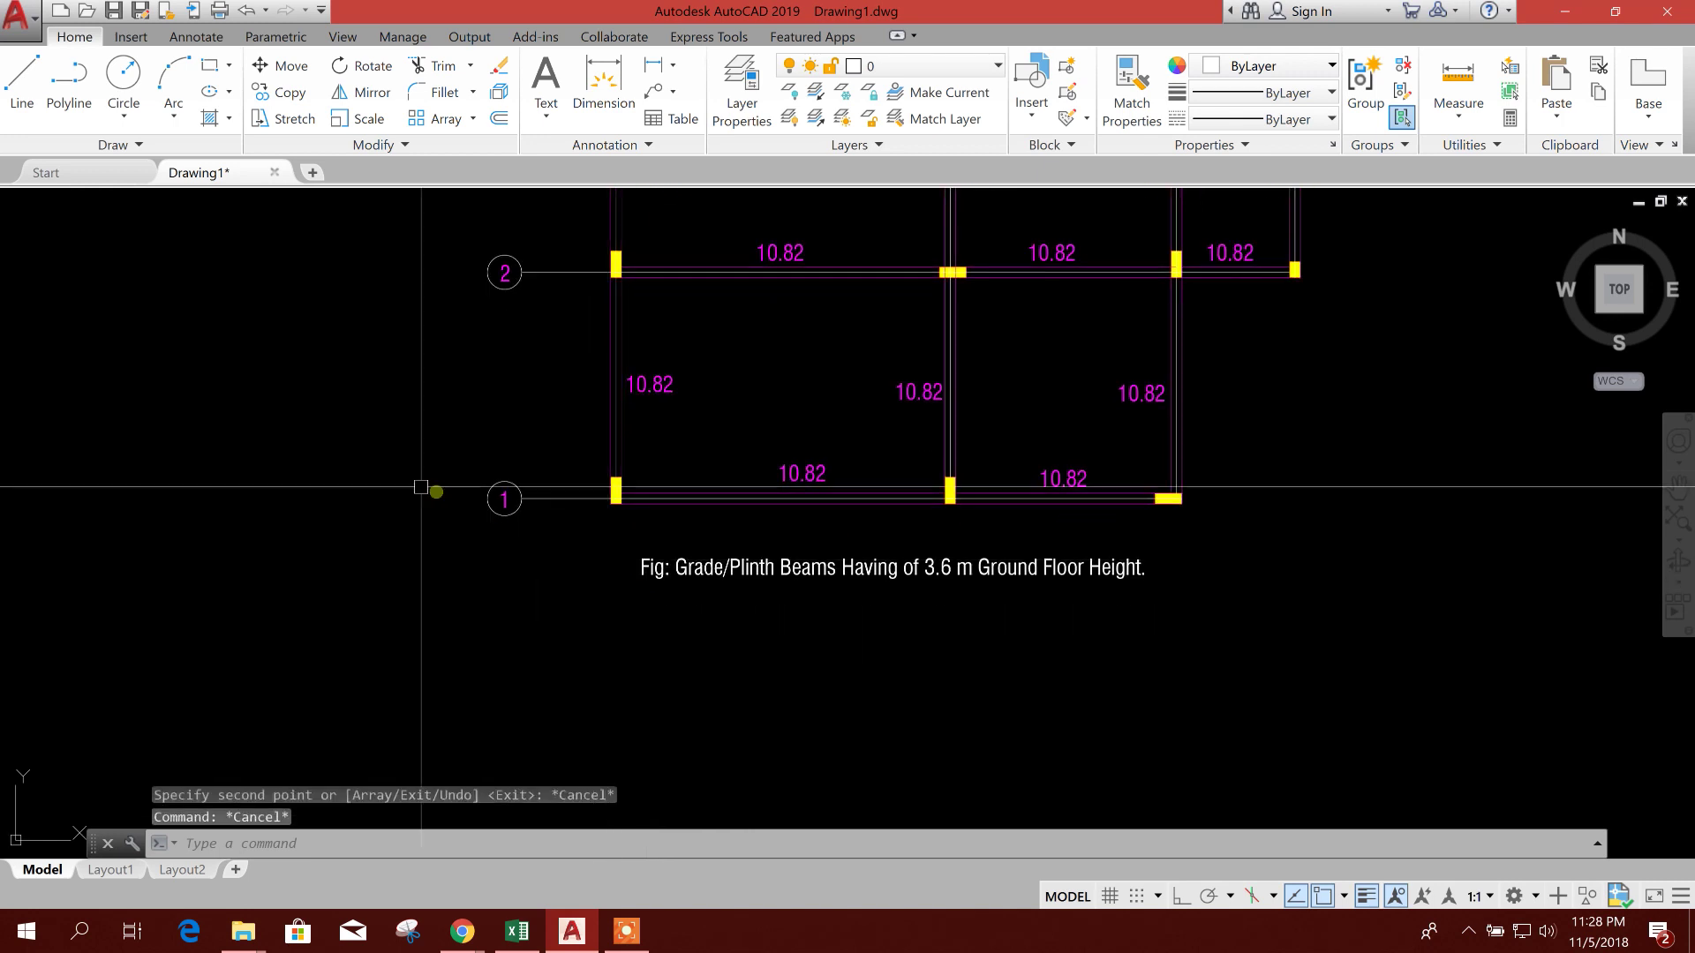
Draw vertical construction lines through the left, middle and right columns of grid 1.
left_click(115, 147)
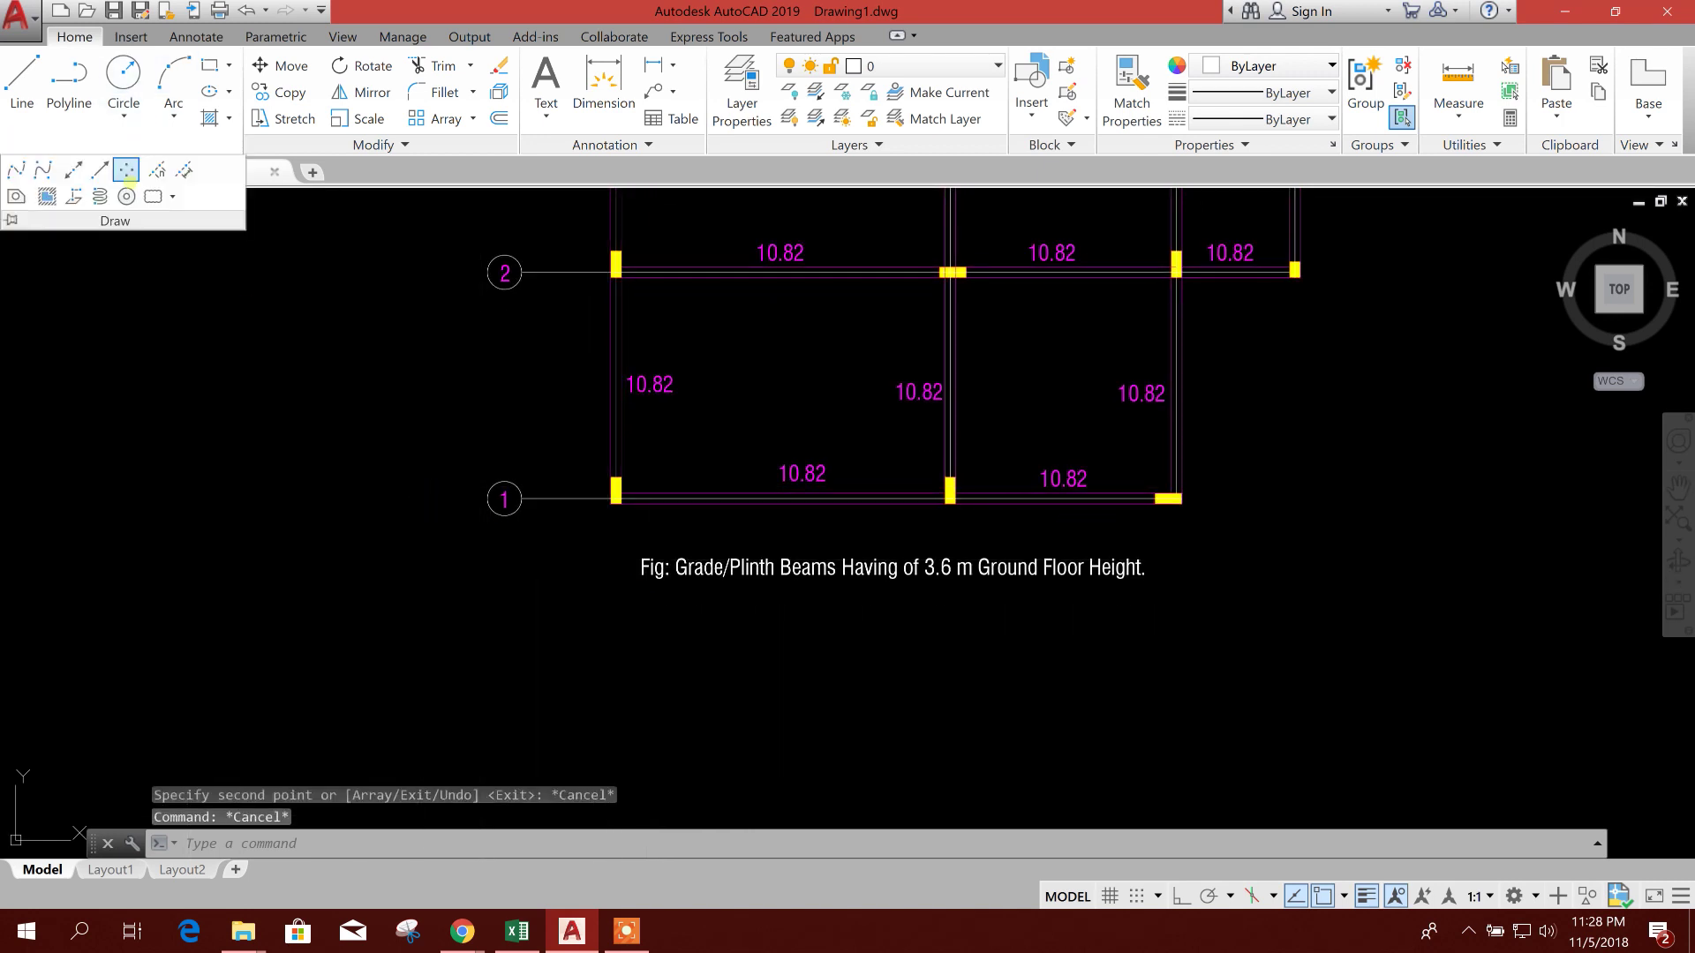
left_click(73, 170)
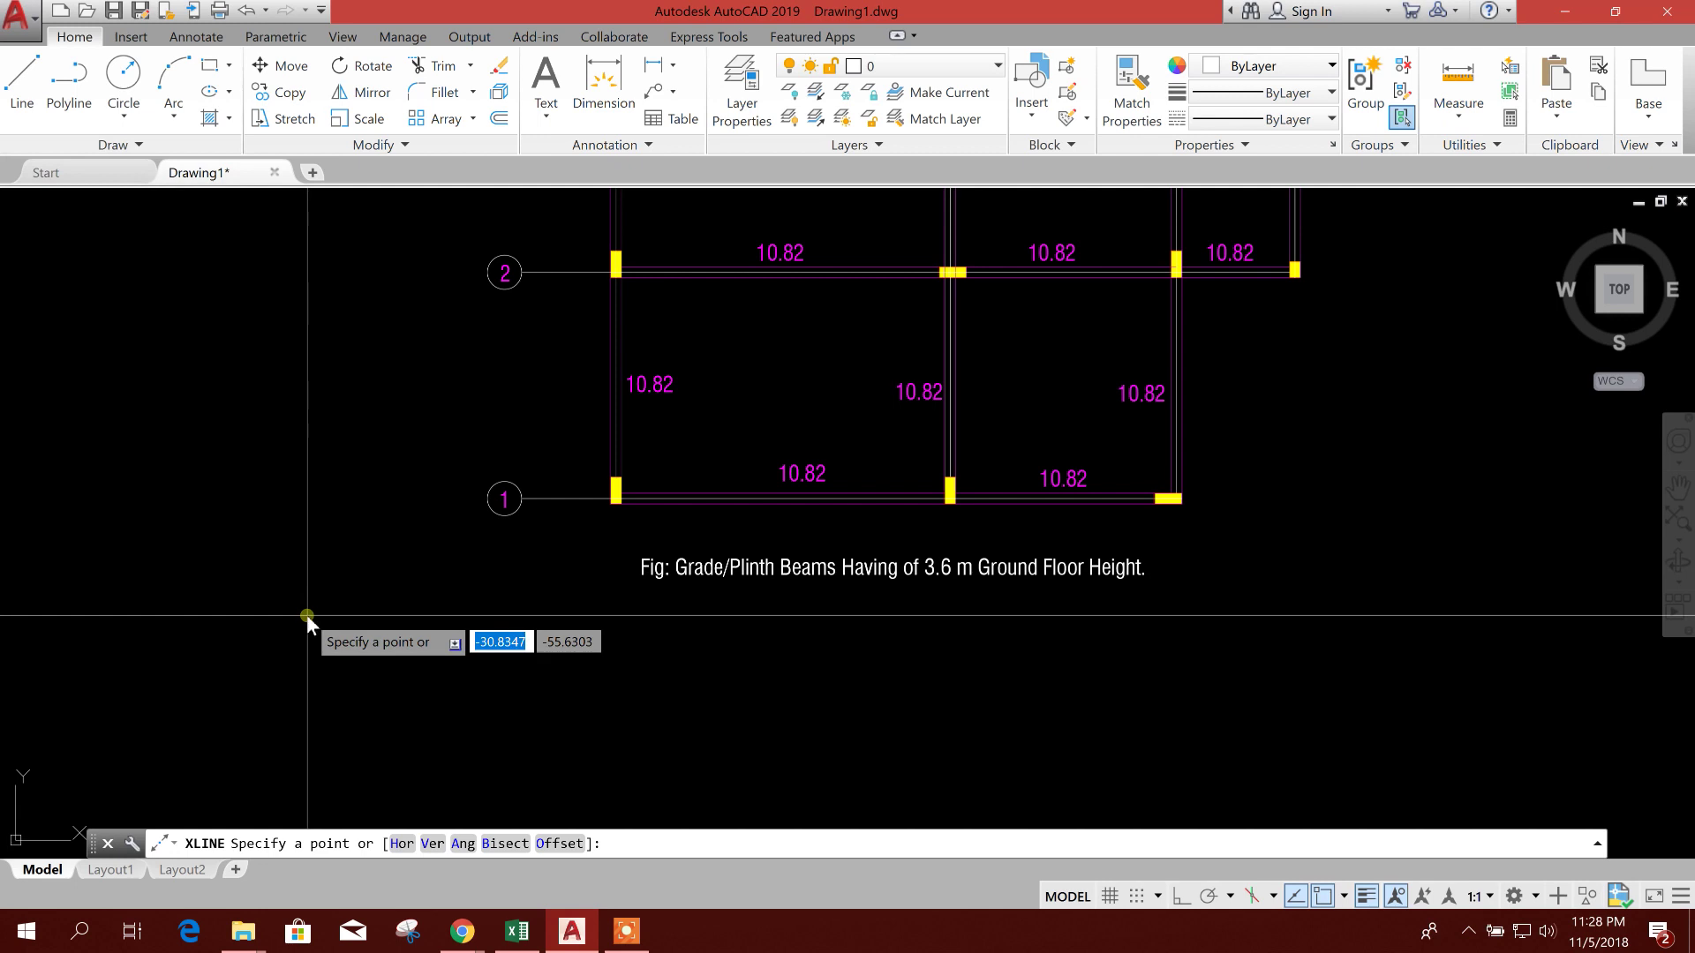
type("v")
key("Return")
scroll(611, 547, "up", 4)
left_click(618, 415)
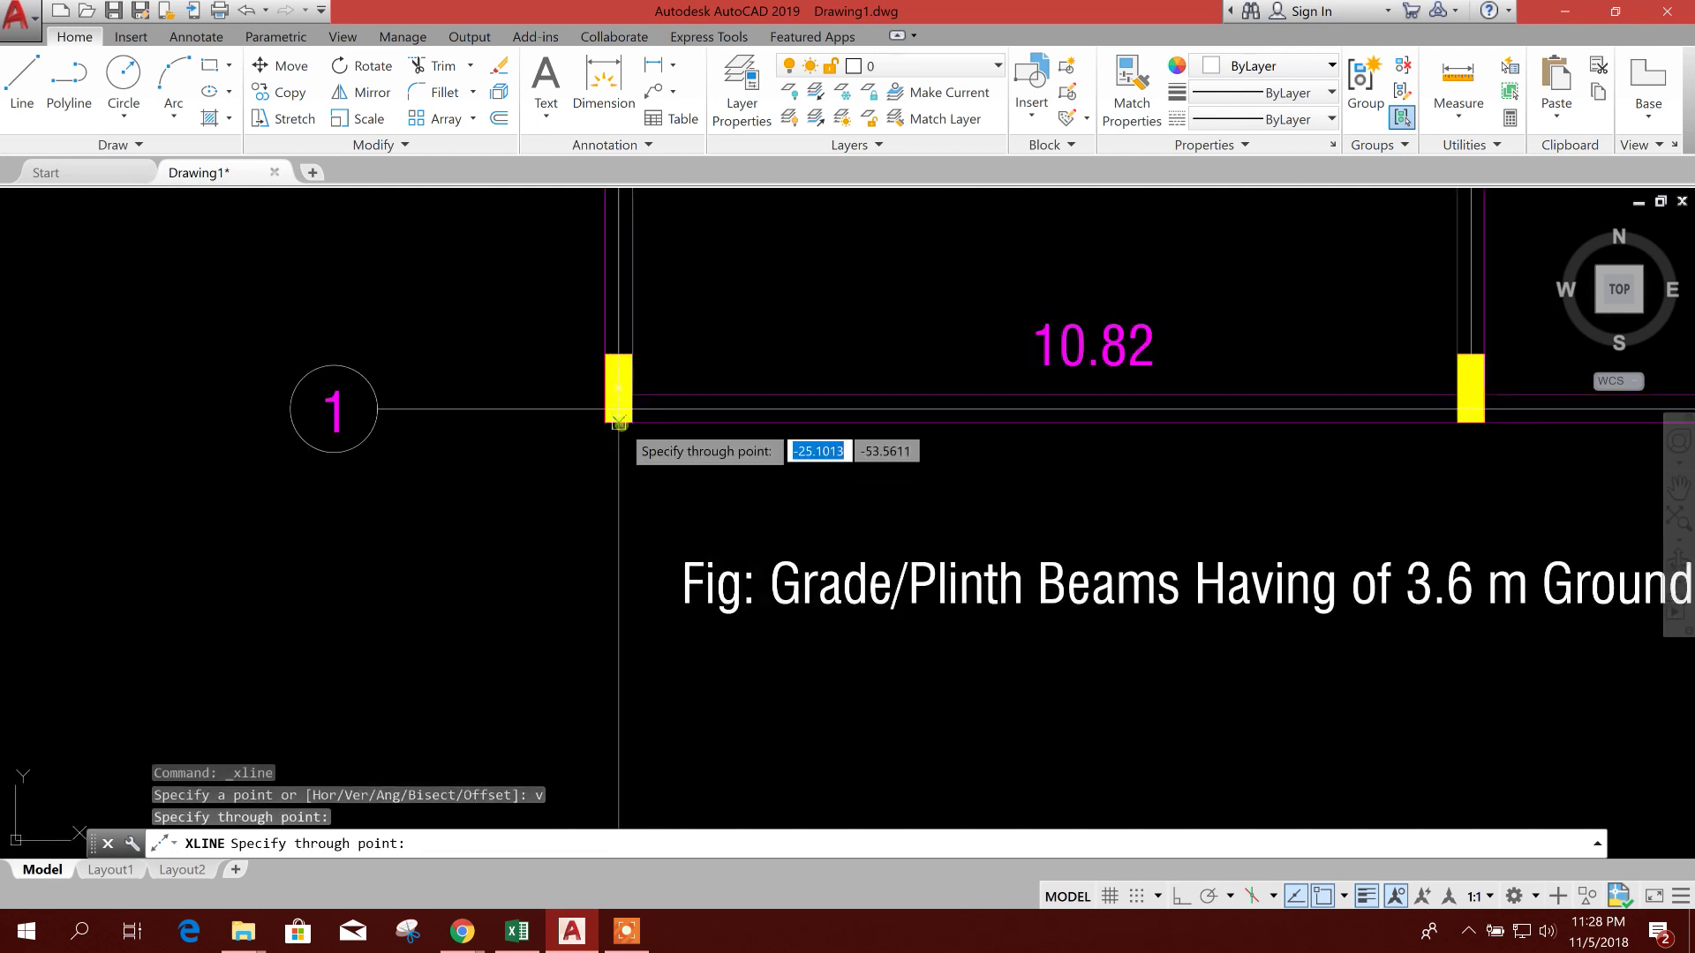
scroll(590, 501, "down", 4)
left_click(935, 467)
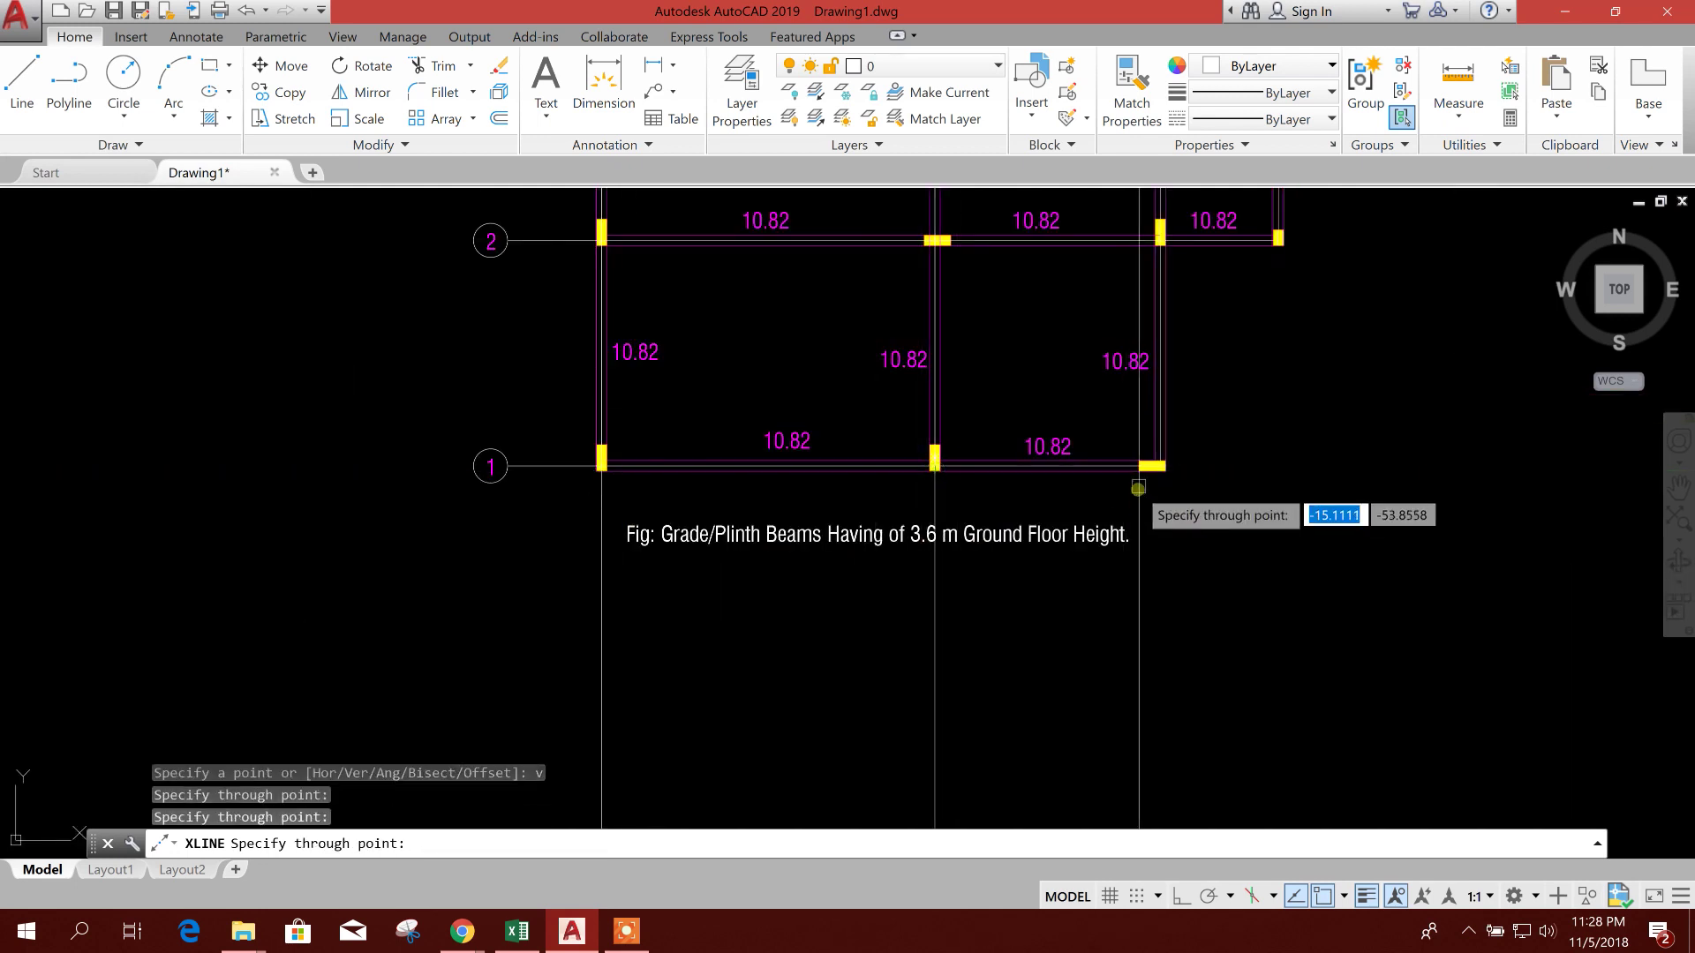
scroll(1159, 468, "up", 3)
left_click(1161, 466)
scroll(1159, 468, "down", 5)
middle_click_drag(1101, 646, 1062, 502)
key("Escape")
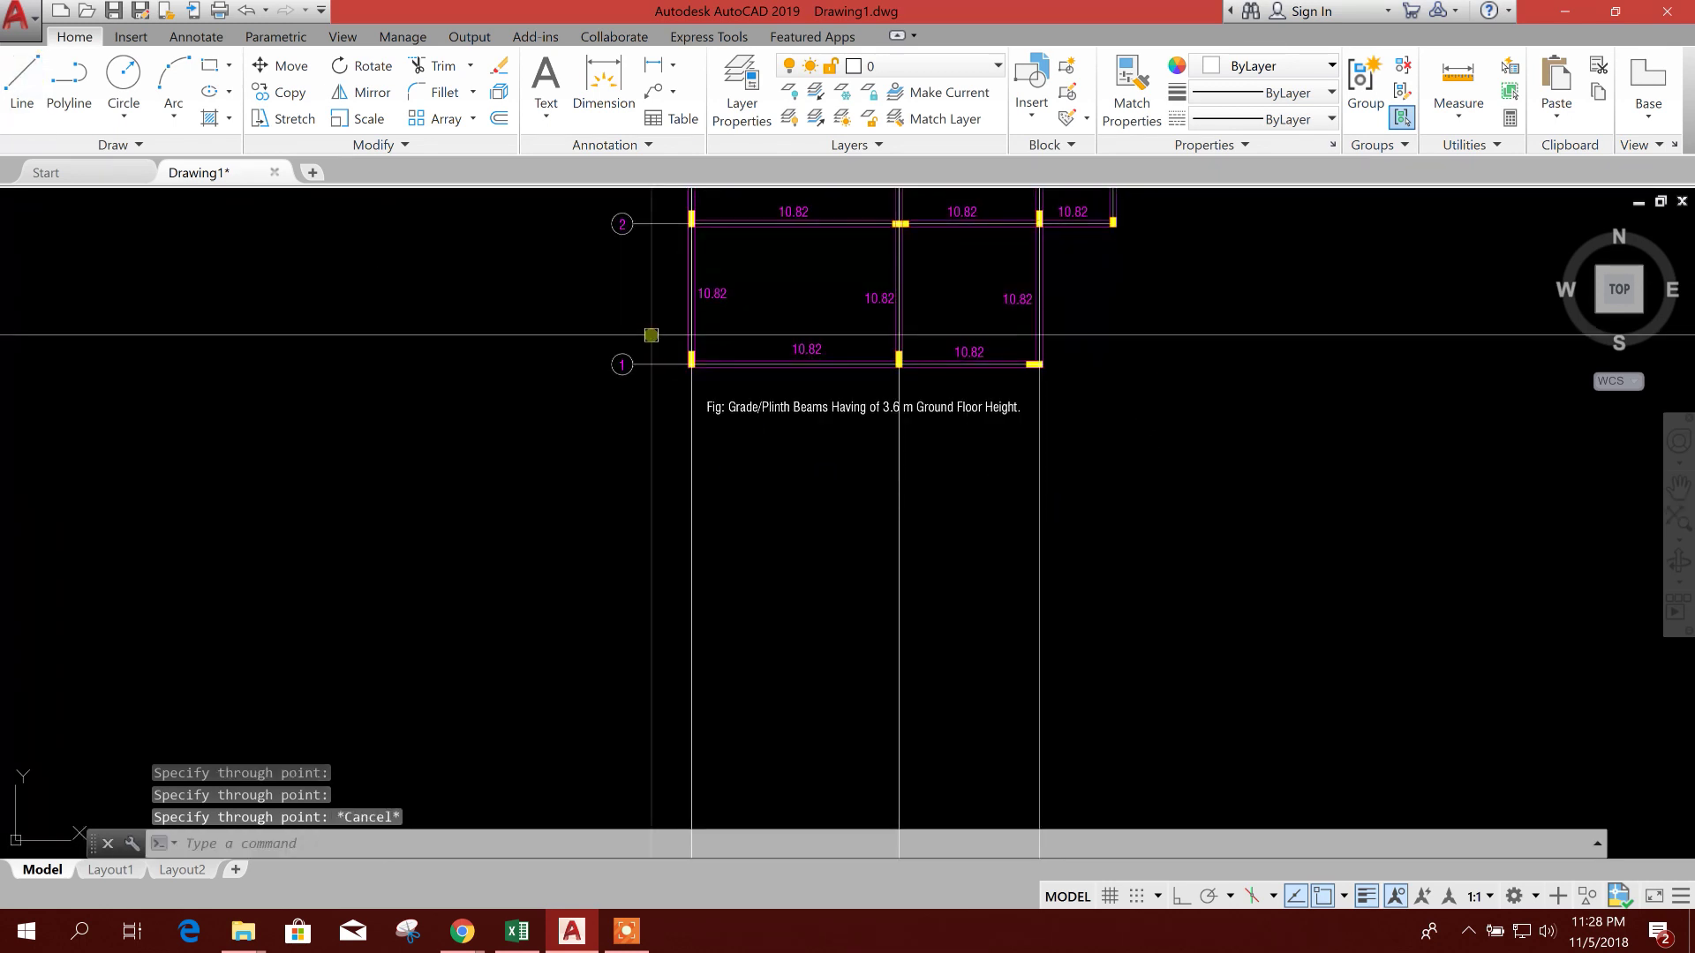
Draw a horizontal line between the left and right construction lines below the plan.
left_click(21, 90)
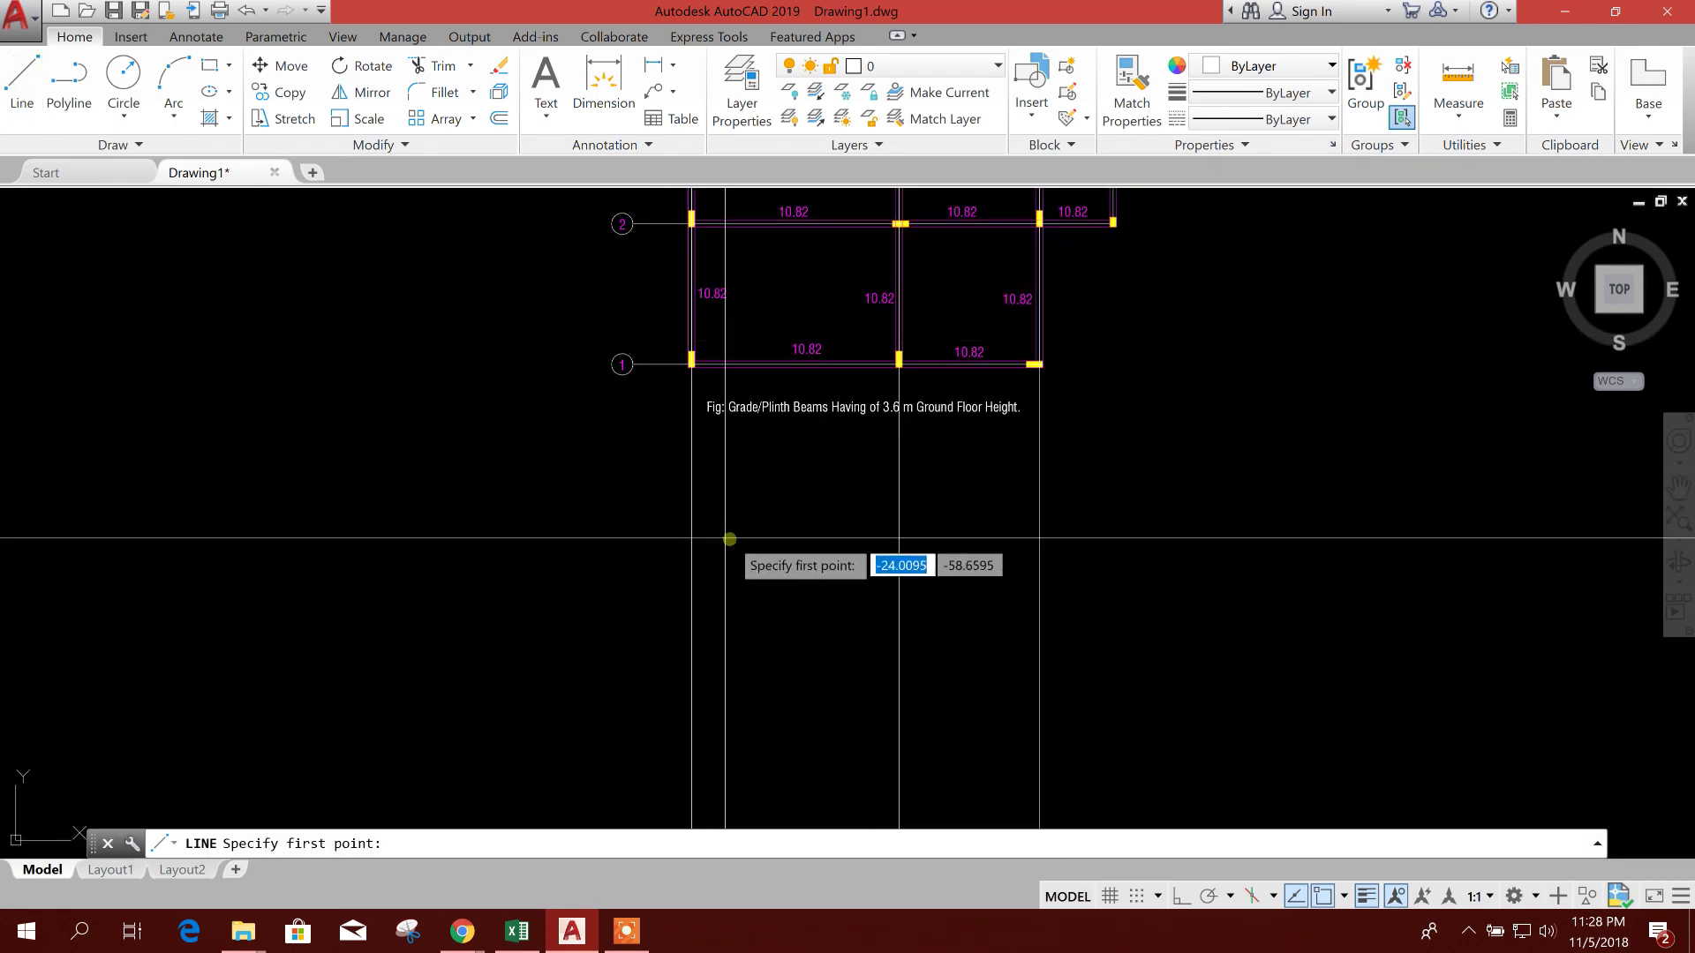
left_click(692, 503)
left_click(1039, 503)
key("Escape")
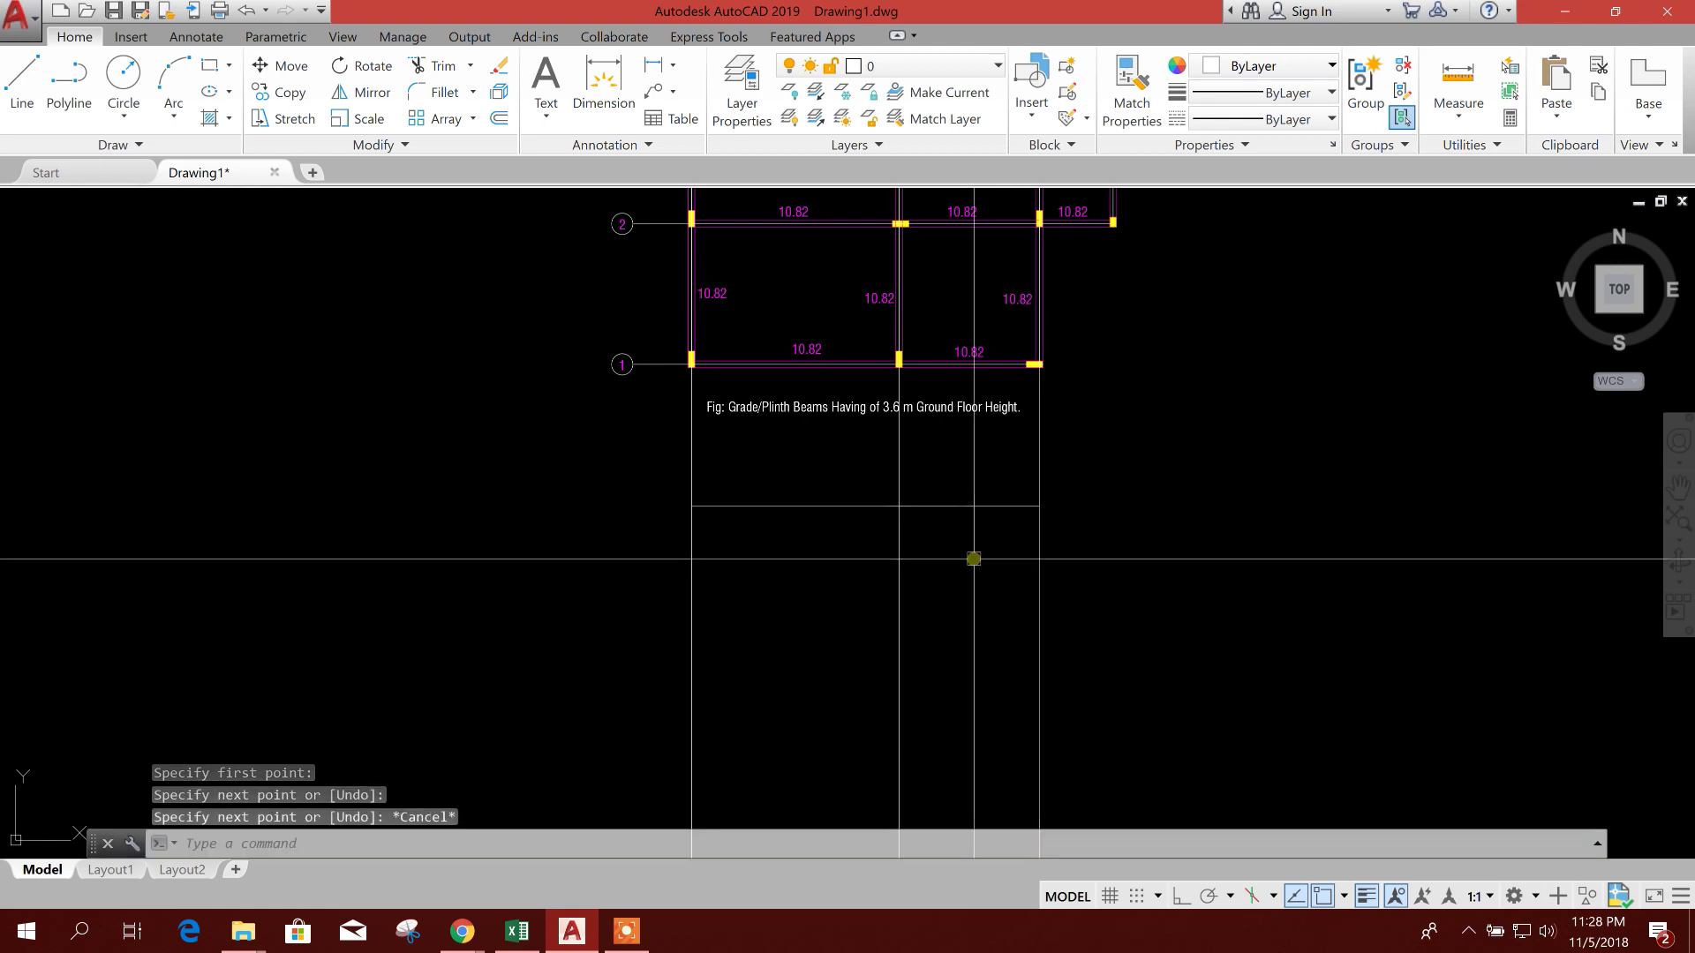
Offset the horizontal line downward three times at 3.4 to create the floor lines.
scroll(888, 557, "up", 4)
type("o")
key("Return")
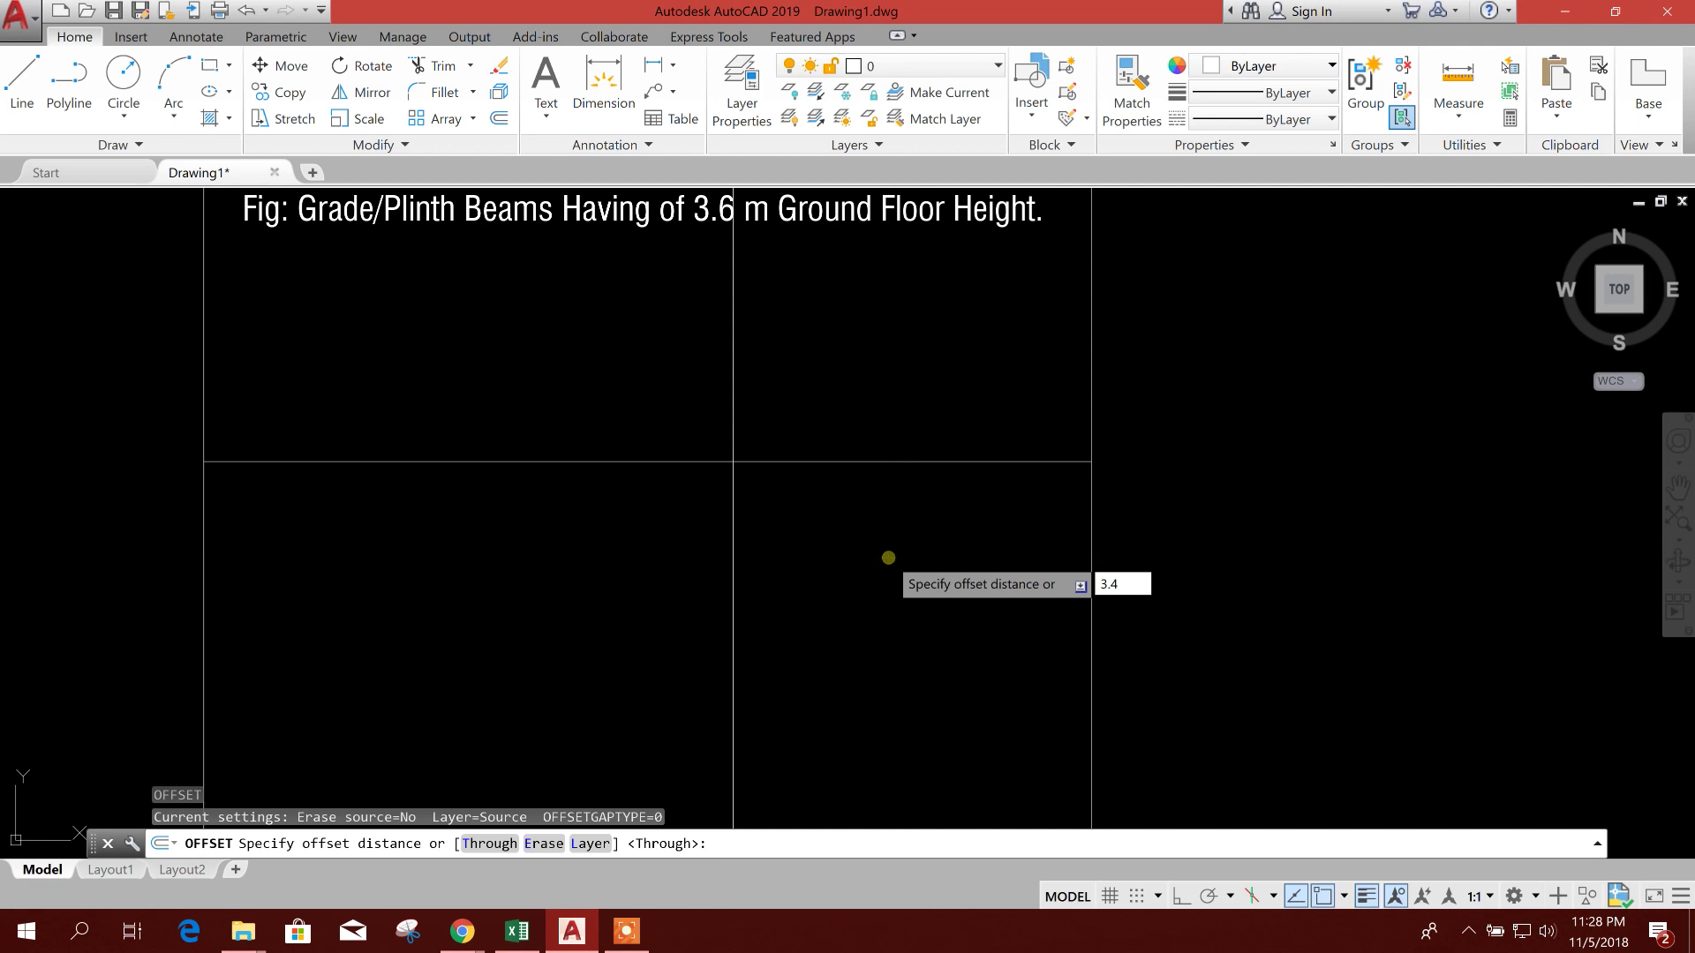
key("Return")
left_click(922, 466)
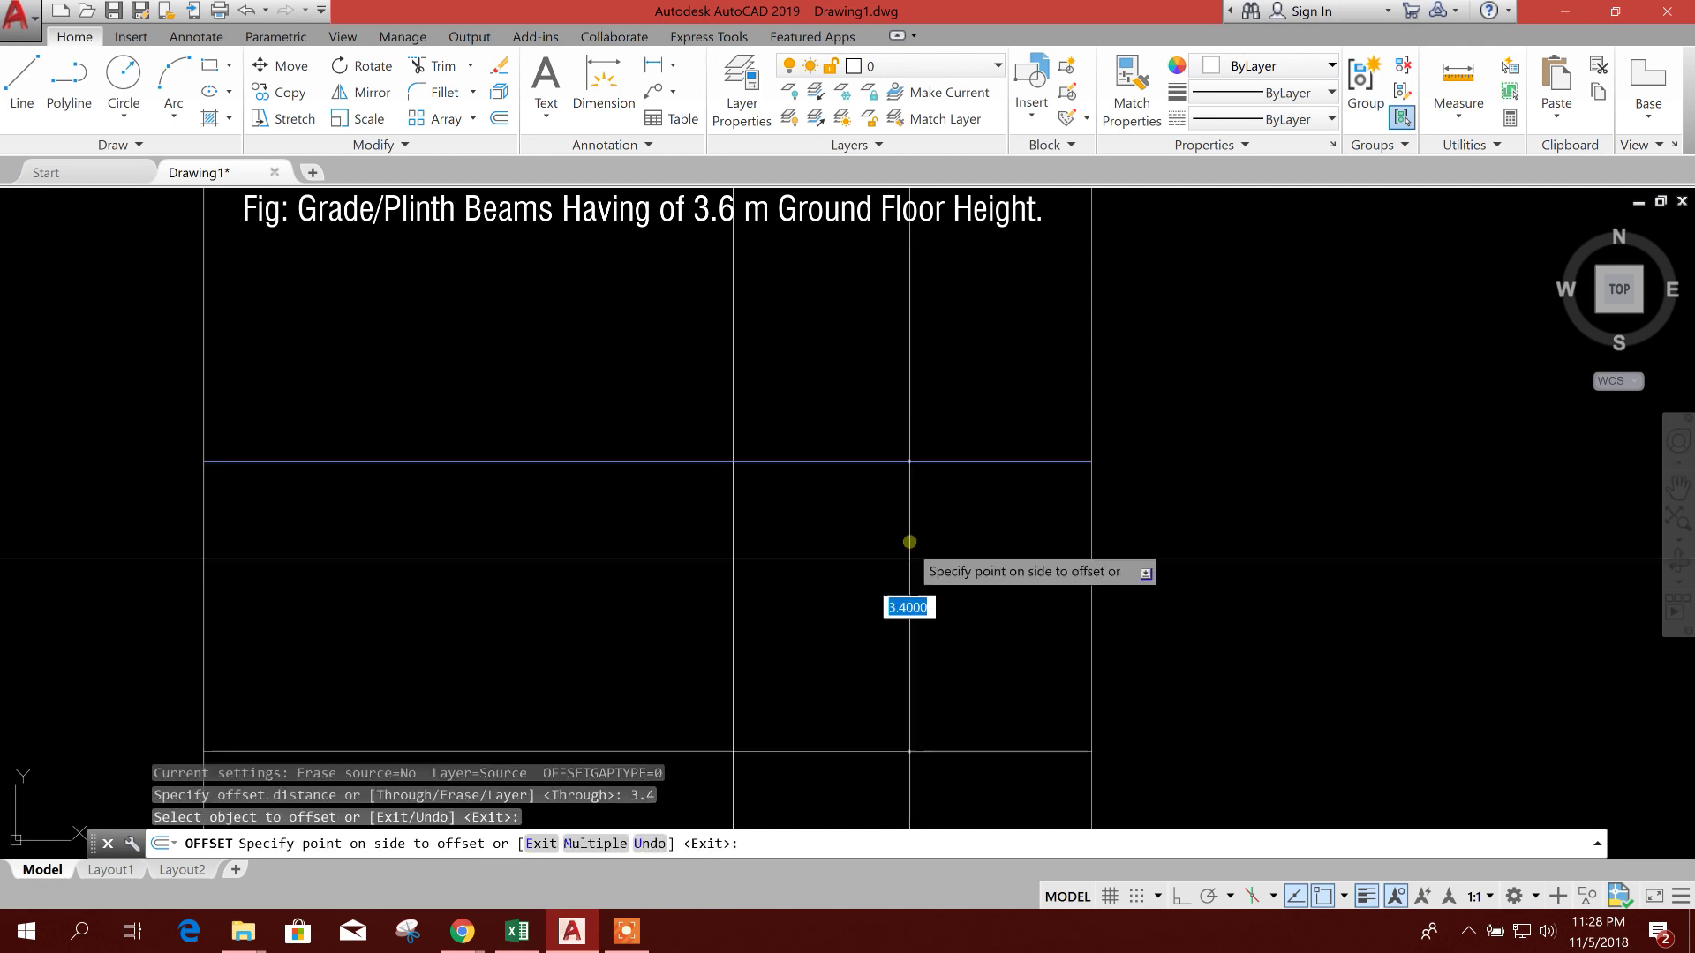
left_click(918, 499)
scroll(874, 485, "down", 2)
left_click(857, 550)
left_click(859, 642)
middle_click_drag(859, 644, 858, 488)
left_click(839, 576)
left_click(842, 668)
middle_click_drag(873, 697, 866, 535)
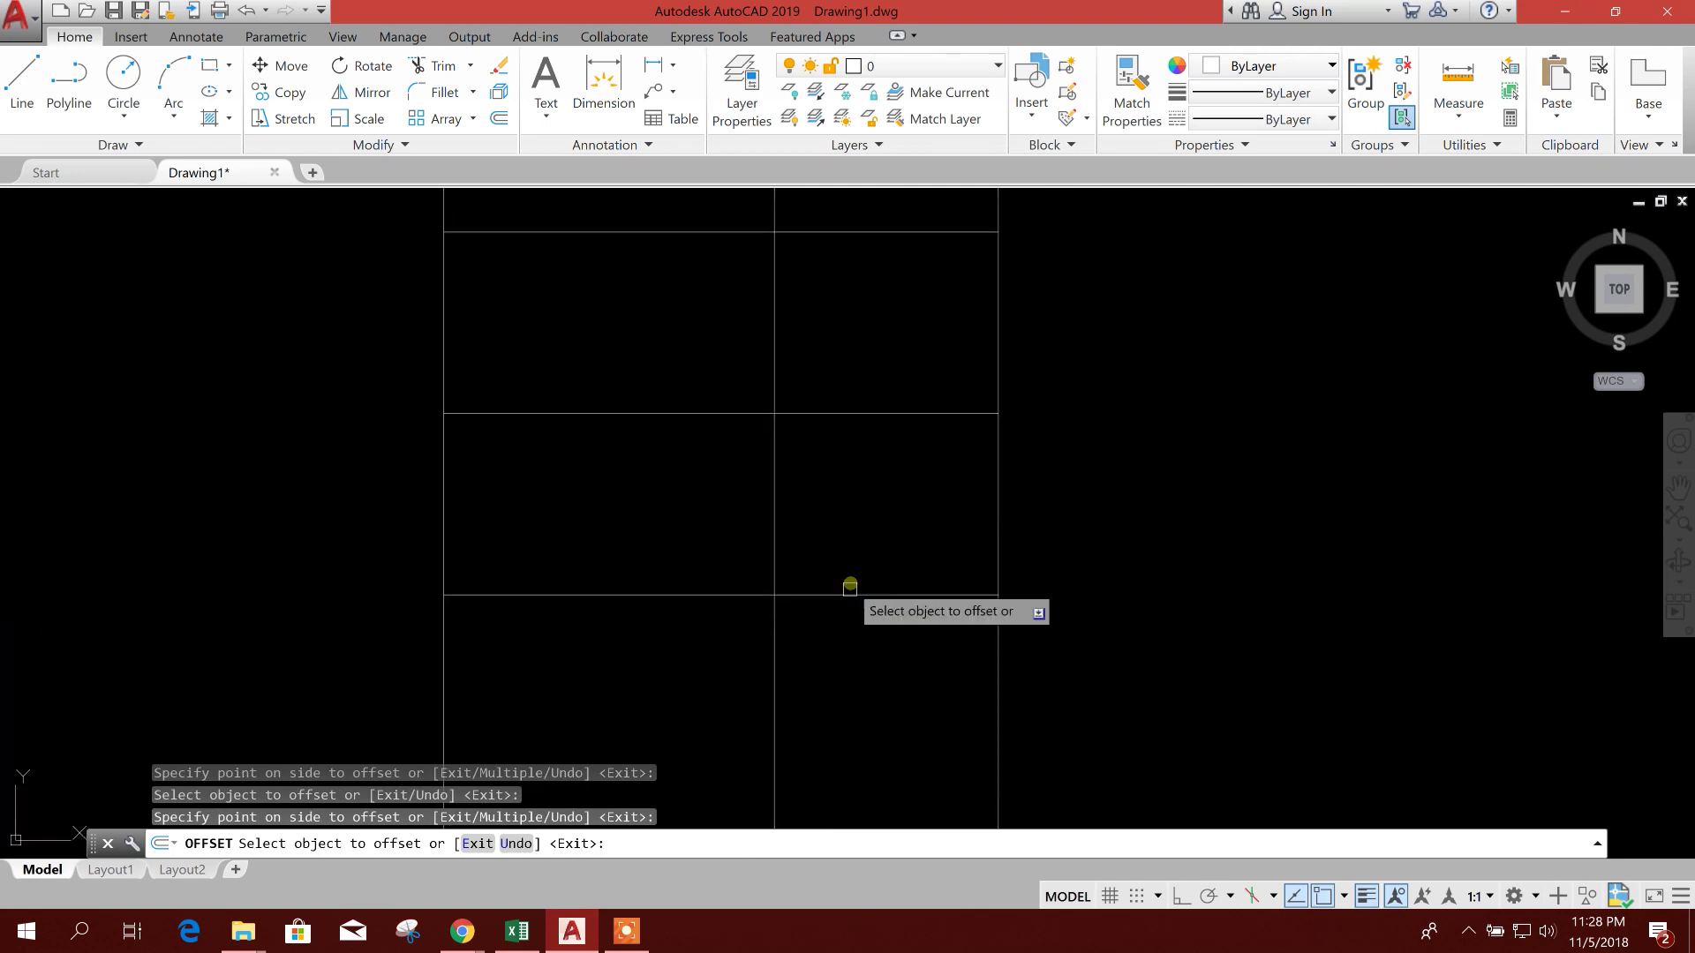
key("Escape")
Select several of the horizontal floor lines, then cancel the selection.
scroll(829, 632, "down", 2)
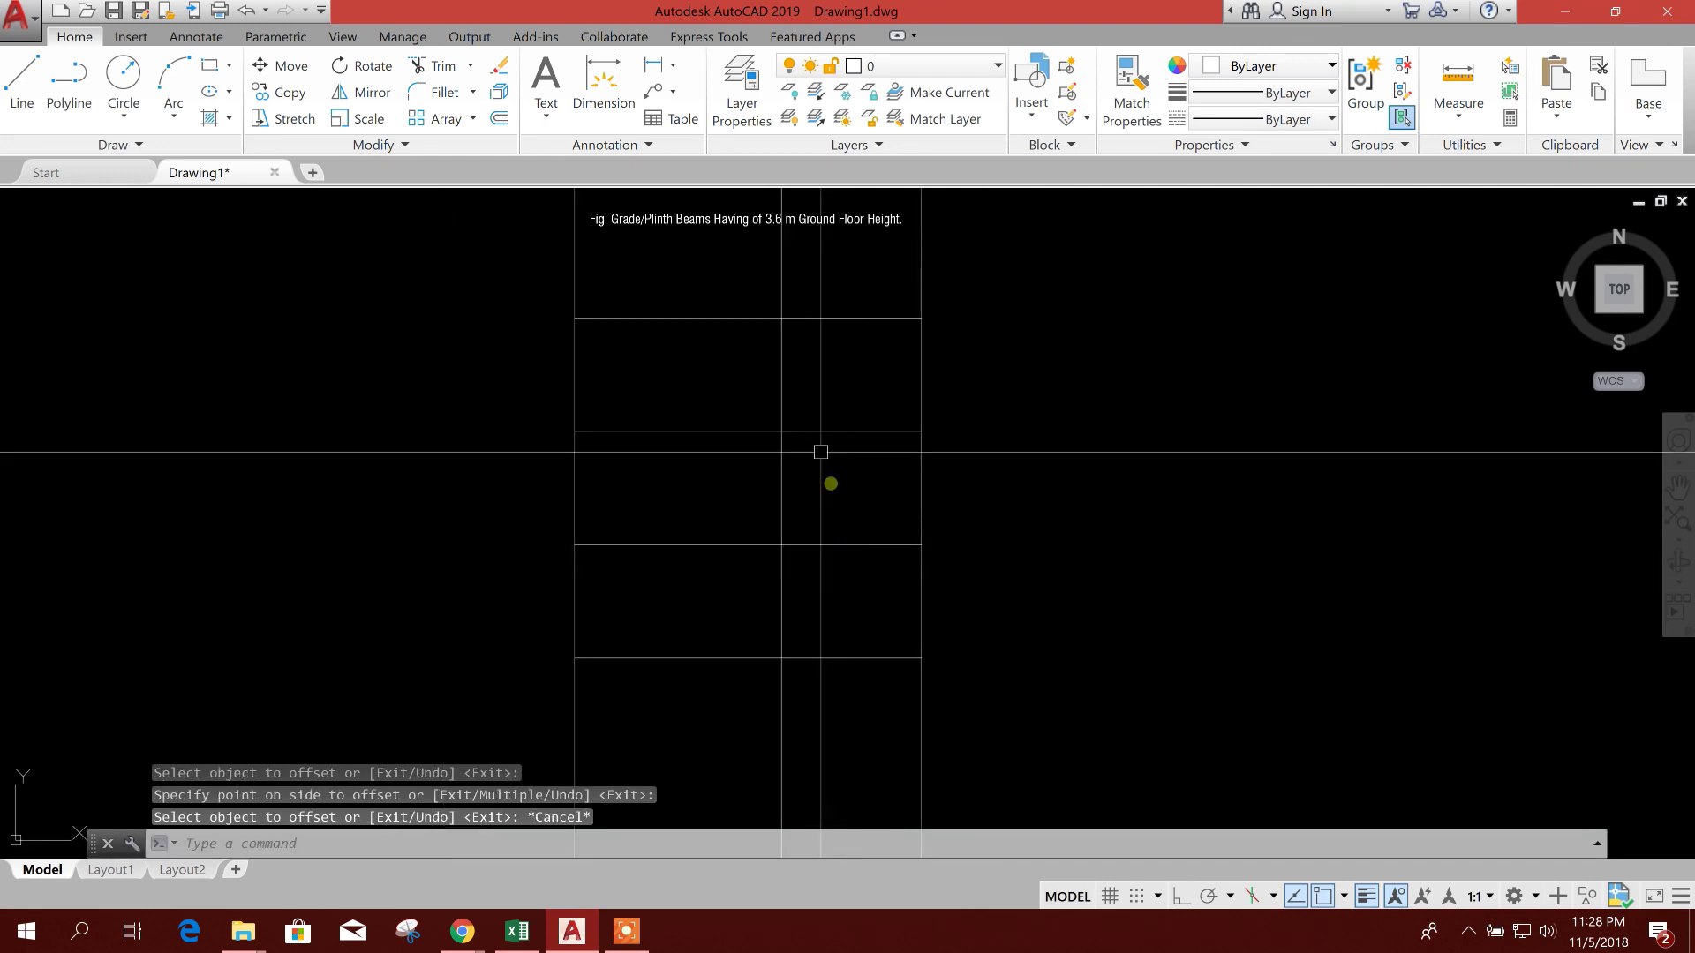
left_click(808, 319)
key("Escape")
left_click(820, 431)
left_click(829, 545)
left_click(825, 650)
key("Escape")
middle_click_drag(844, 700, 840, 605)
Offset the bottom floor line 3.6 downward.
left_click(855, 561)
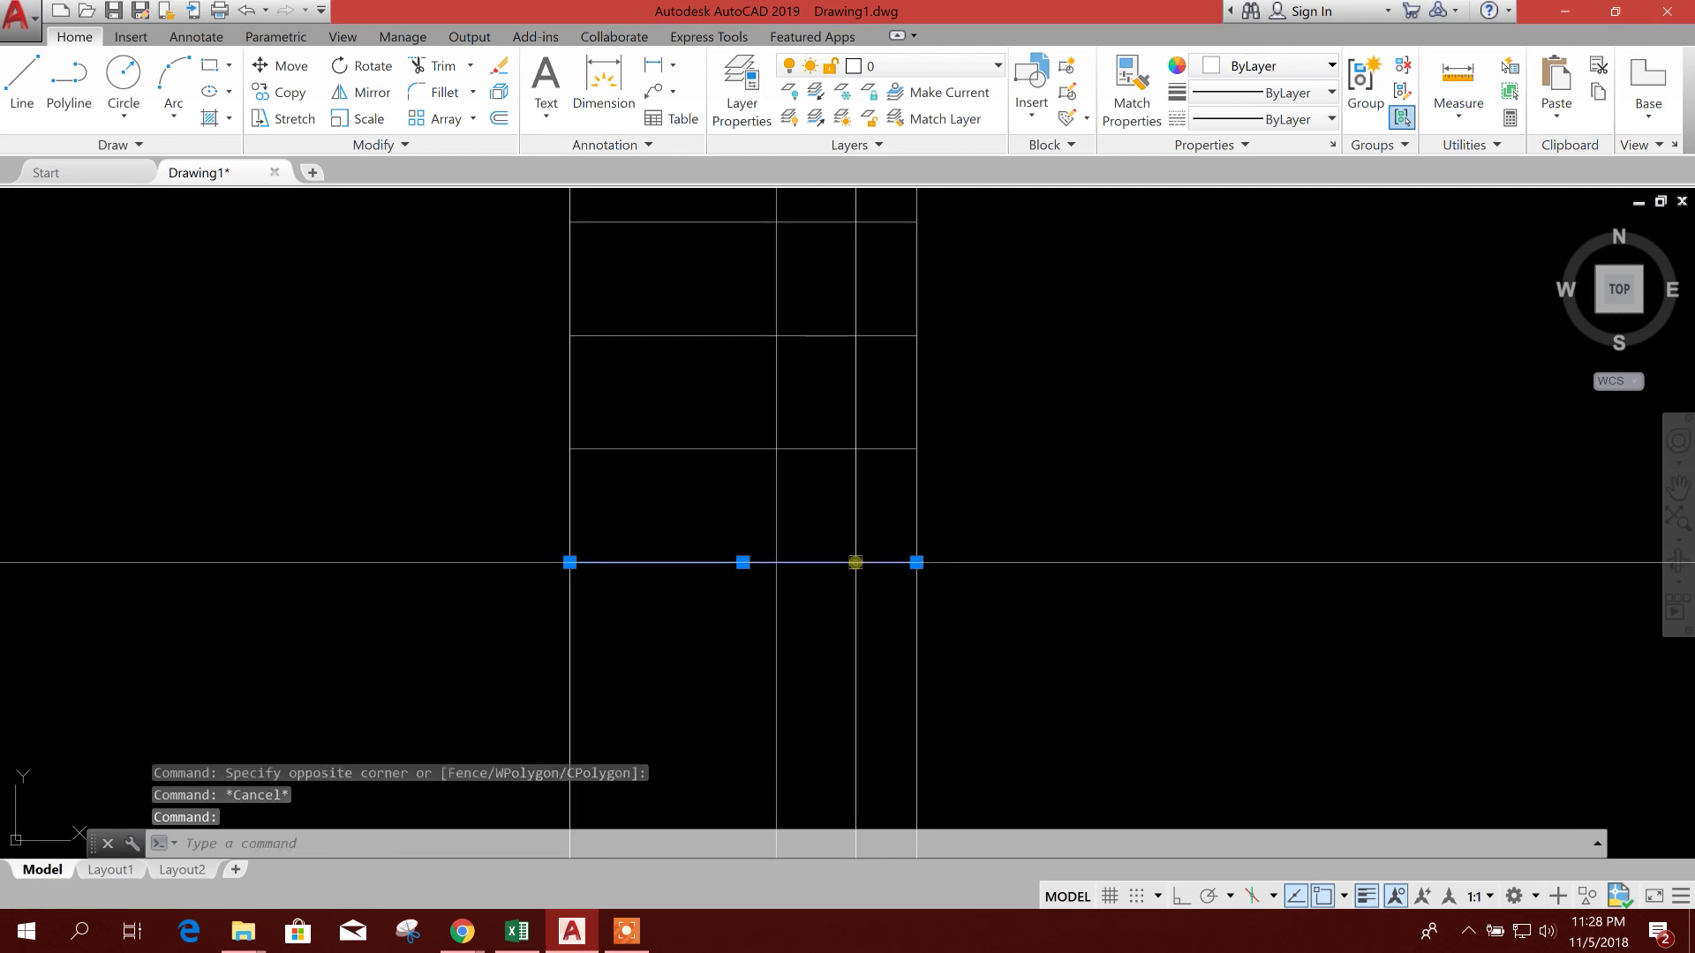
left_click(281, 91)
key("Escape")
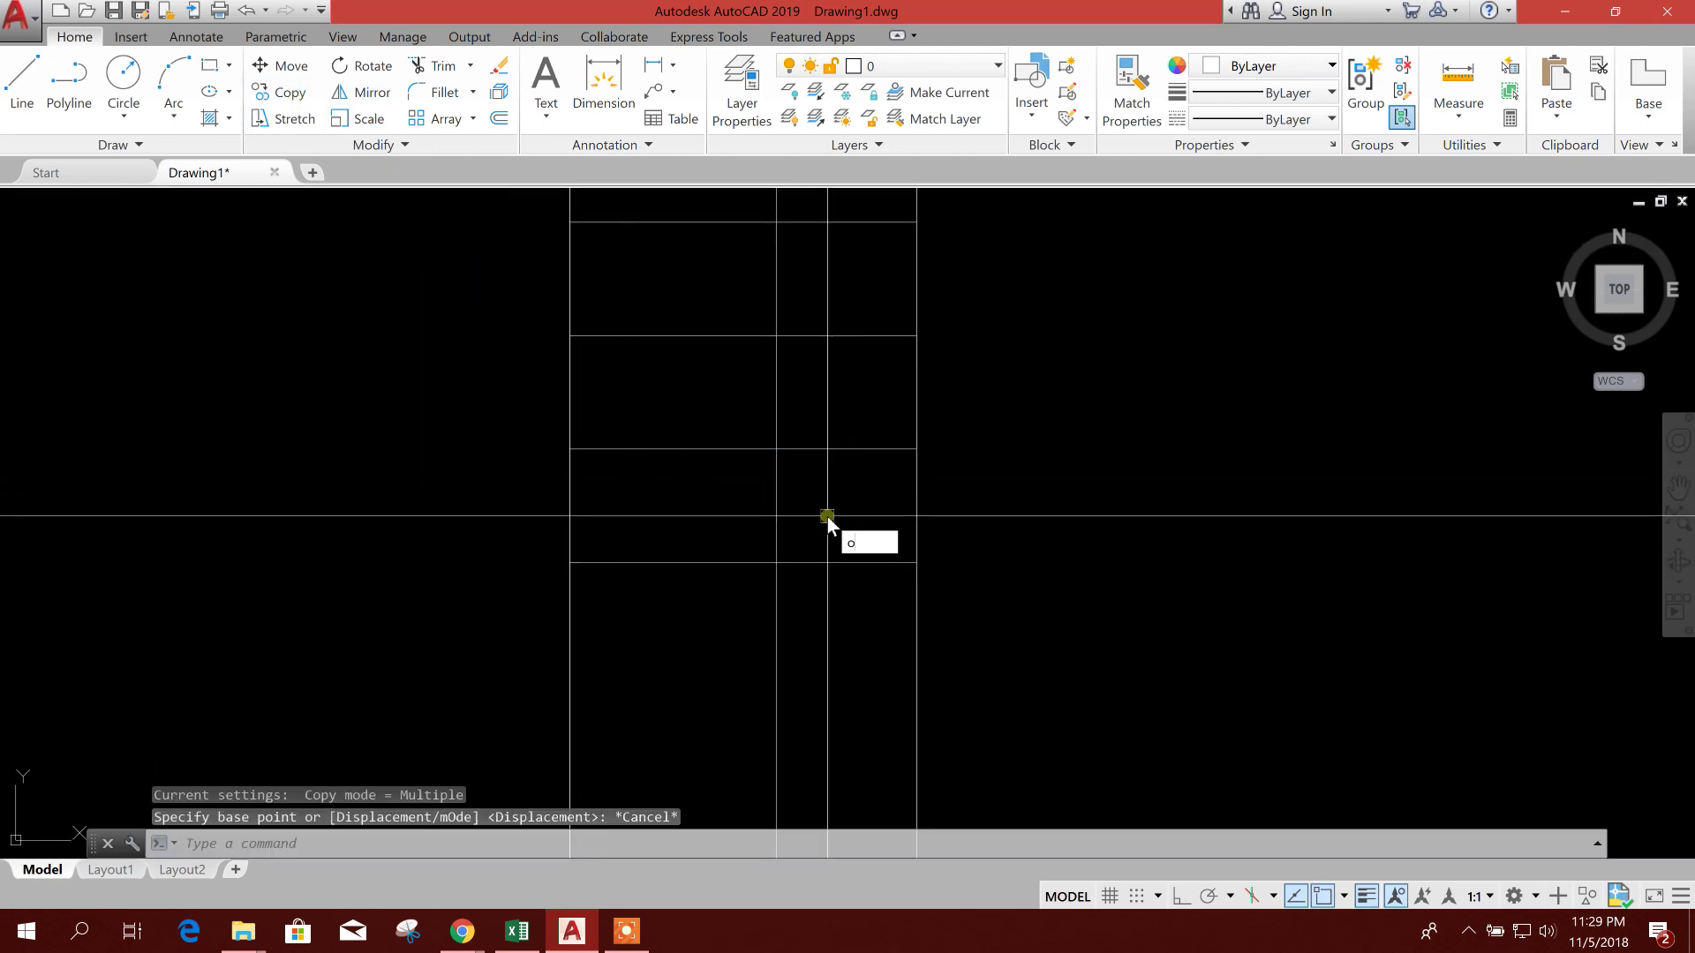
key("Return")
key("Return")
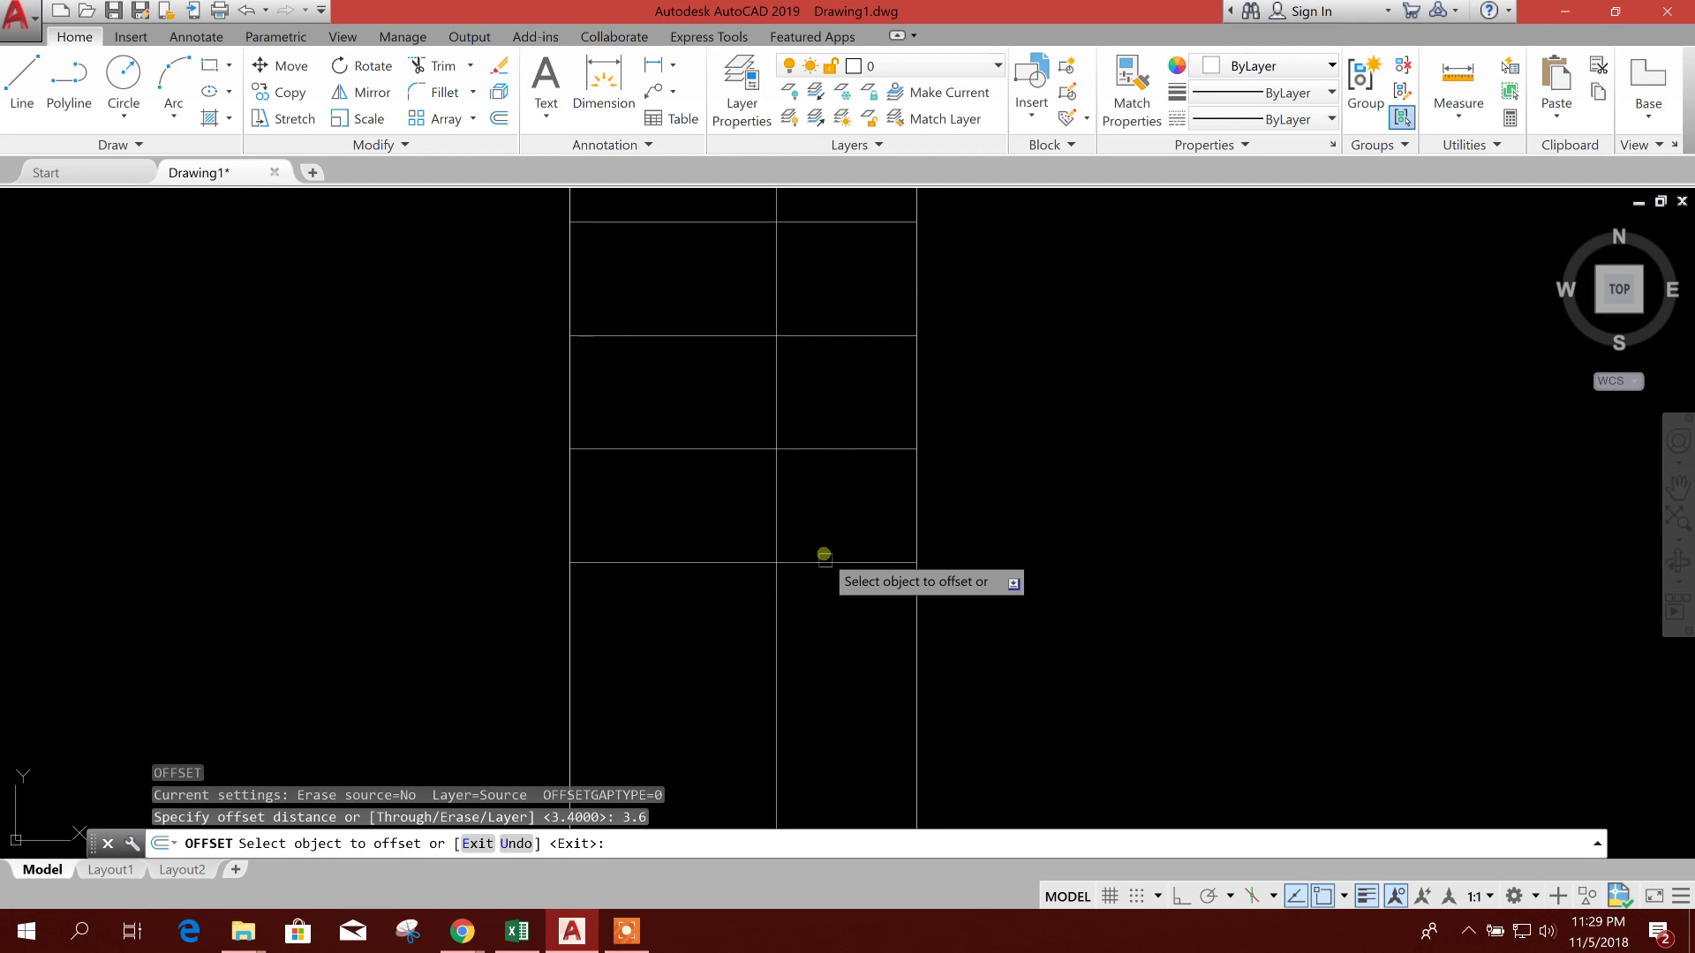
left_click(823, 560)
left_click(799, 623)
key("Escape")
scroll(824, 631, "up", 2)
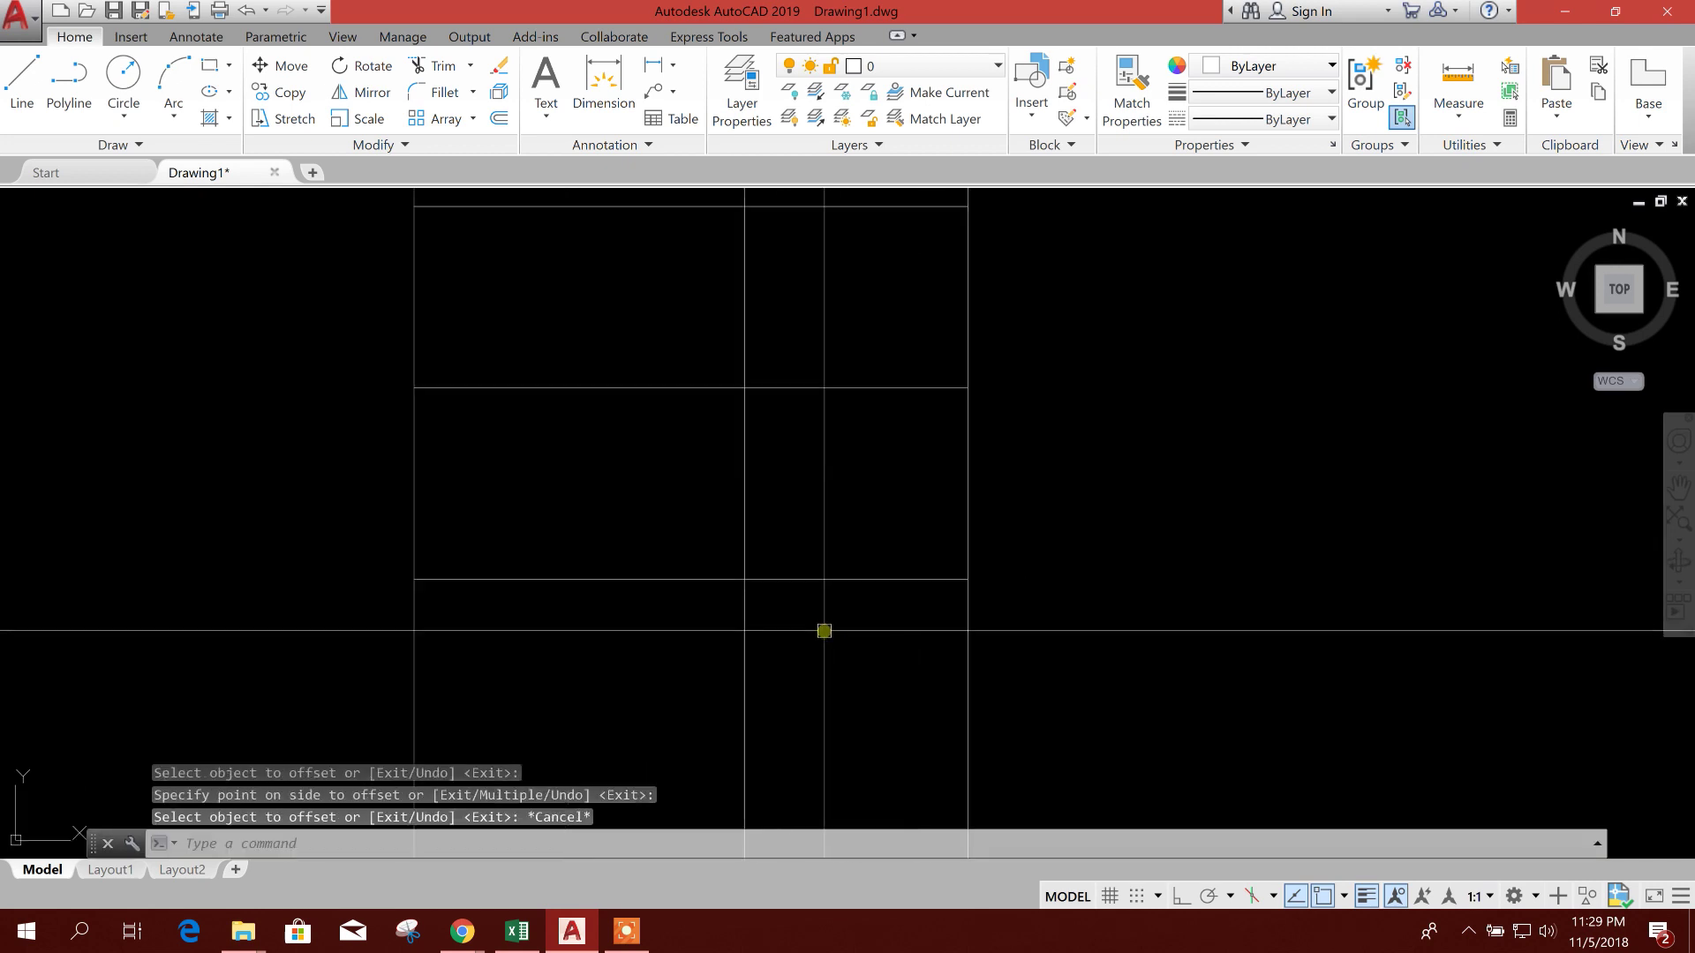
middle_click_drag(922, 614, 943, 532)
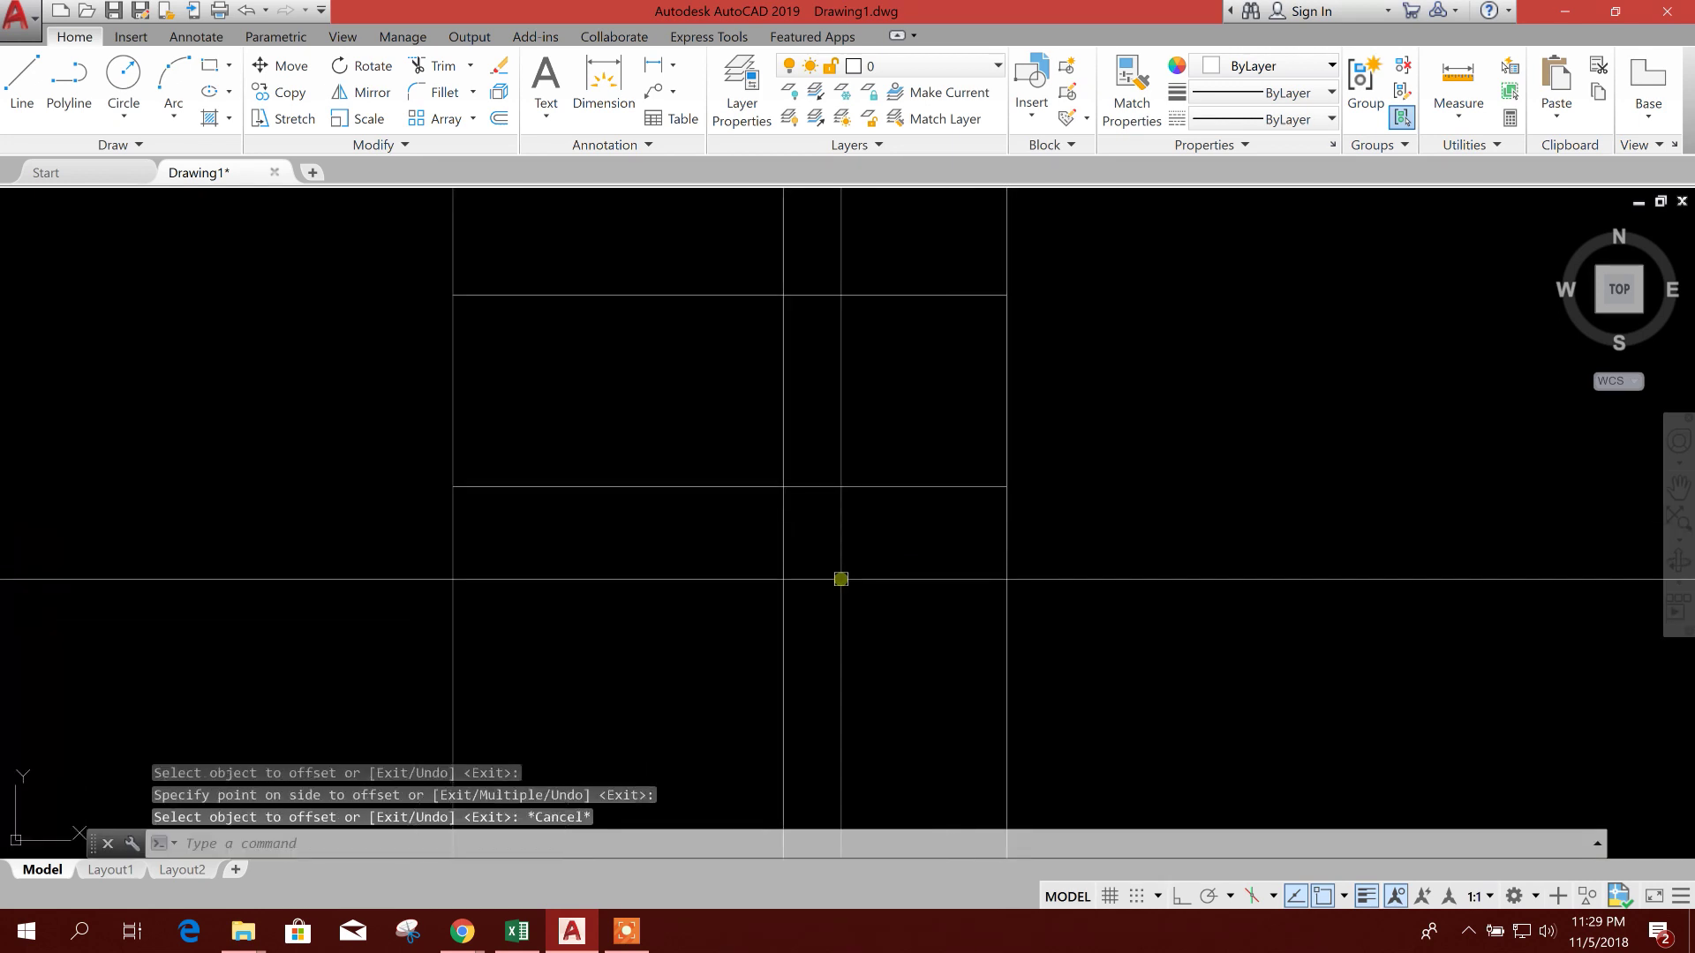
Add another horizontal line offset 1.6 below the lowest line.
type("o")
key("Return")
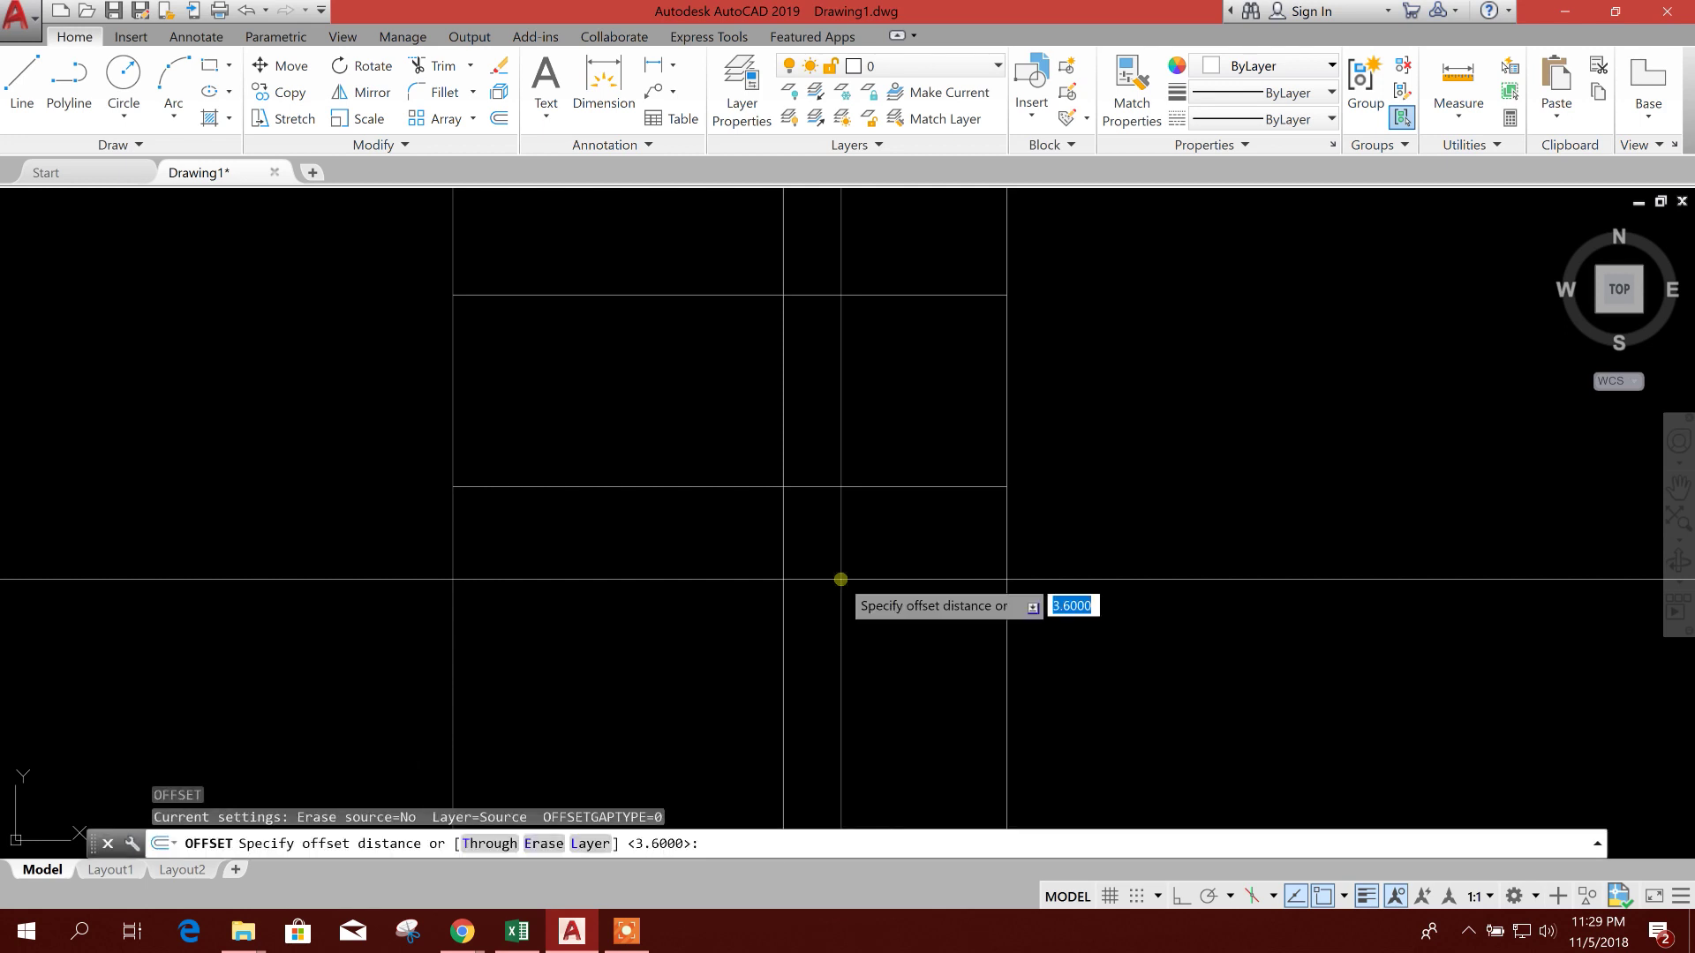
type("1.6")
key("Return")
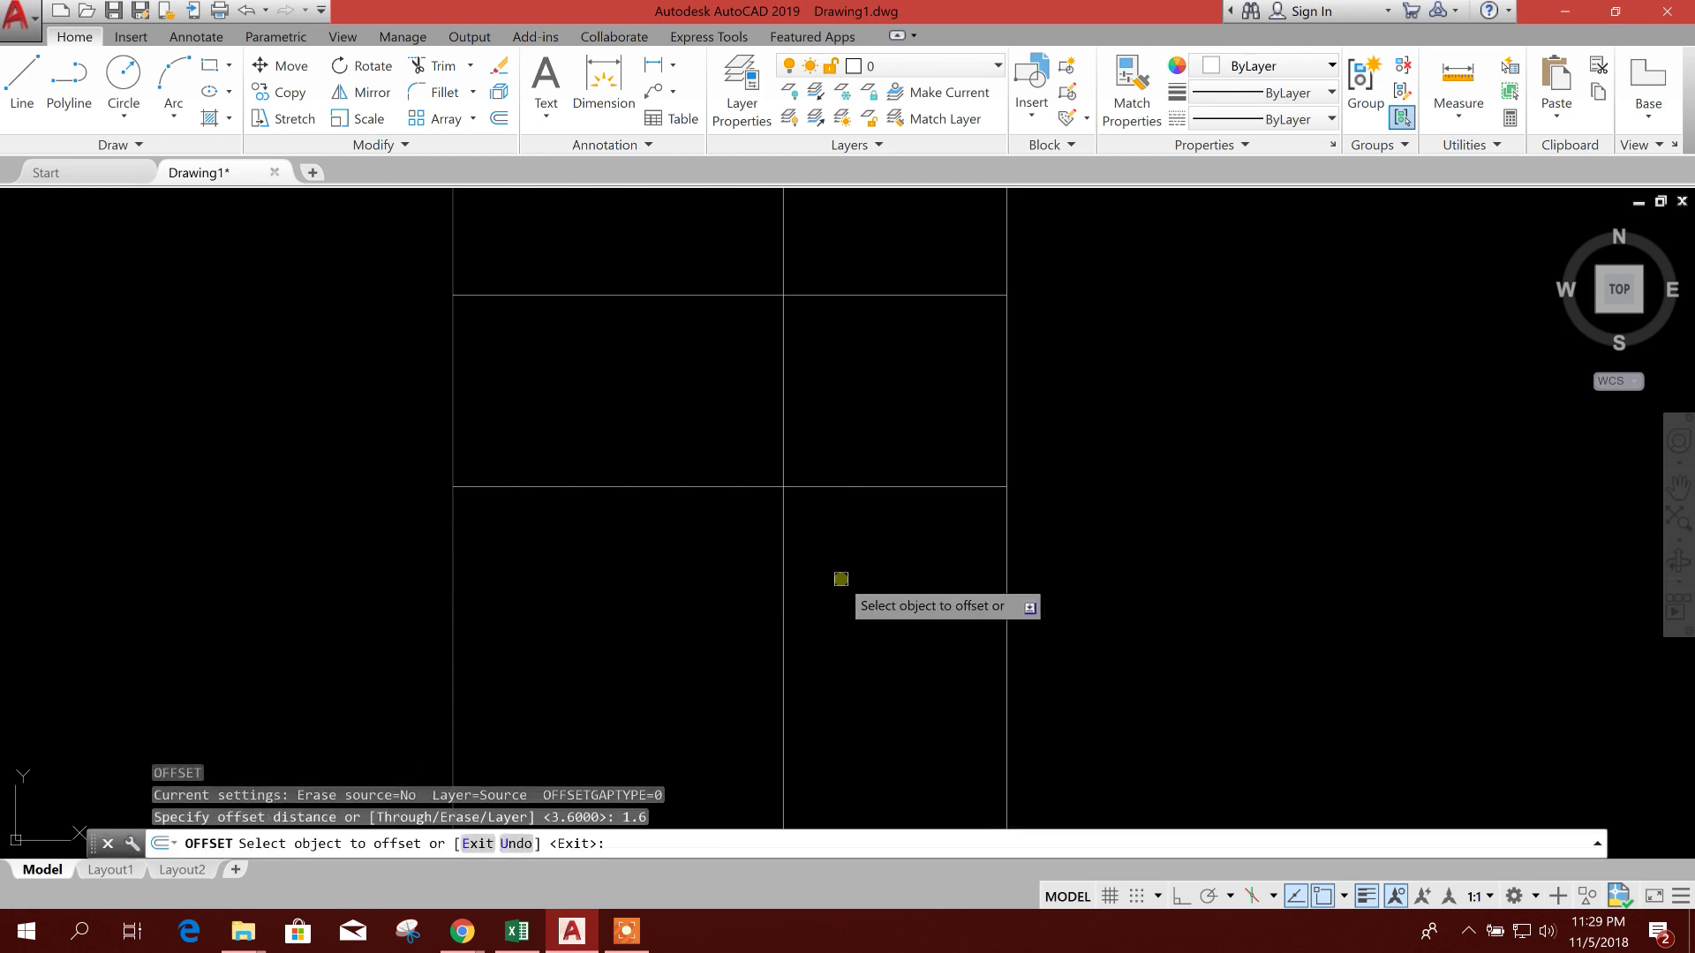
left_click(829, 486)
left_click(817, 586)
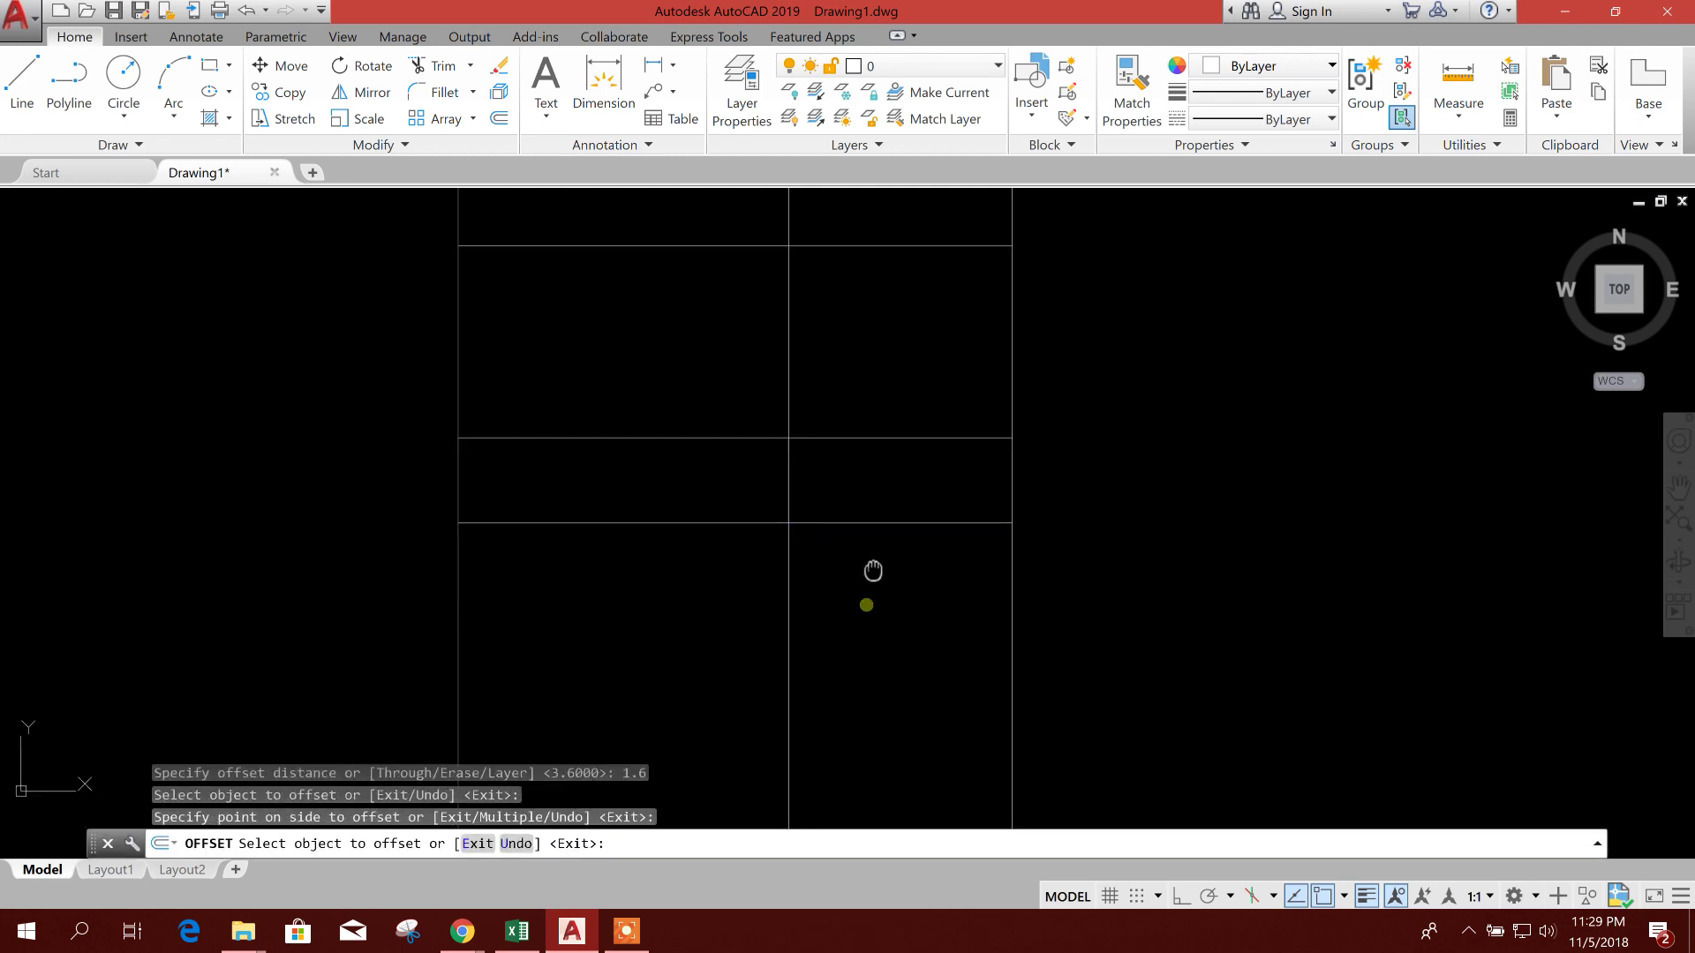
key("Escape")
middle_click_drag(662, 636, 685, 537)
Trim the column lines below the lowest horizontal beam line.
left_click(735, 474)
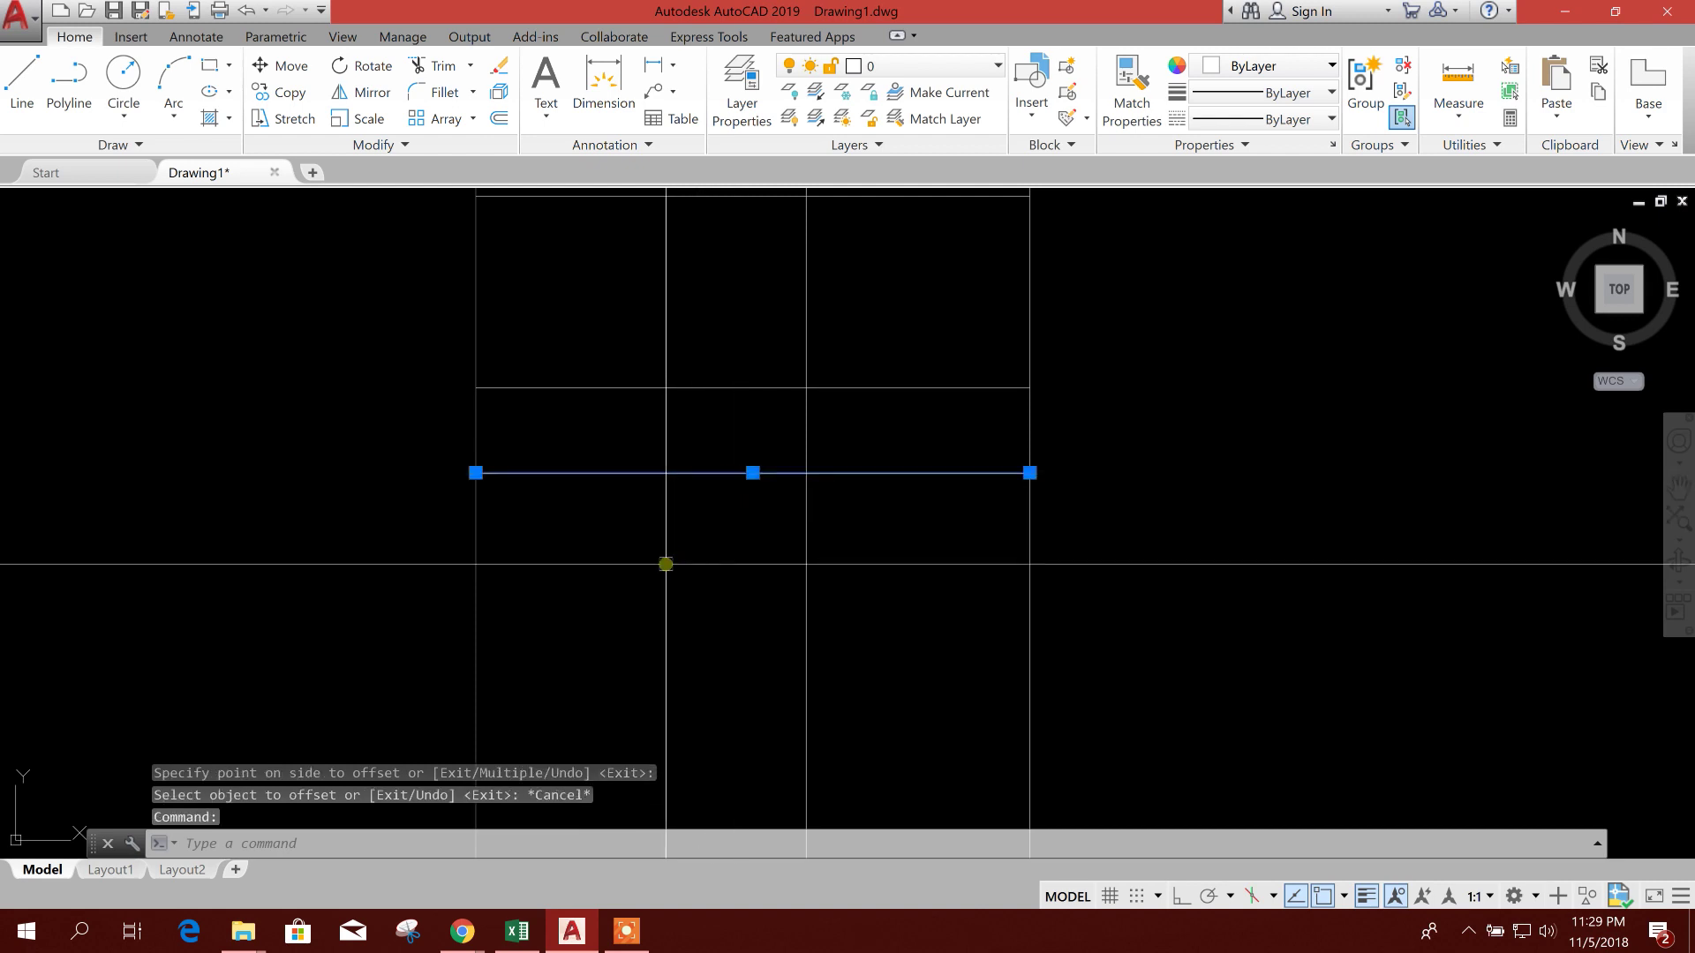
type("tr")
key("Return")
left_click(1074, 594)
left_click(409, 526)
key("Escape")
left_click(209, 66)
Draw a small footing rectangle and move it under the left column base.
scroll(446, 431, "up", 2)
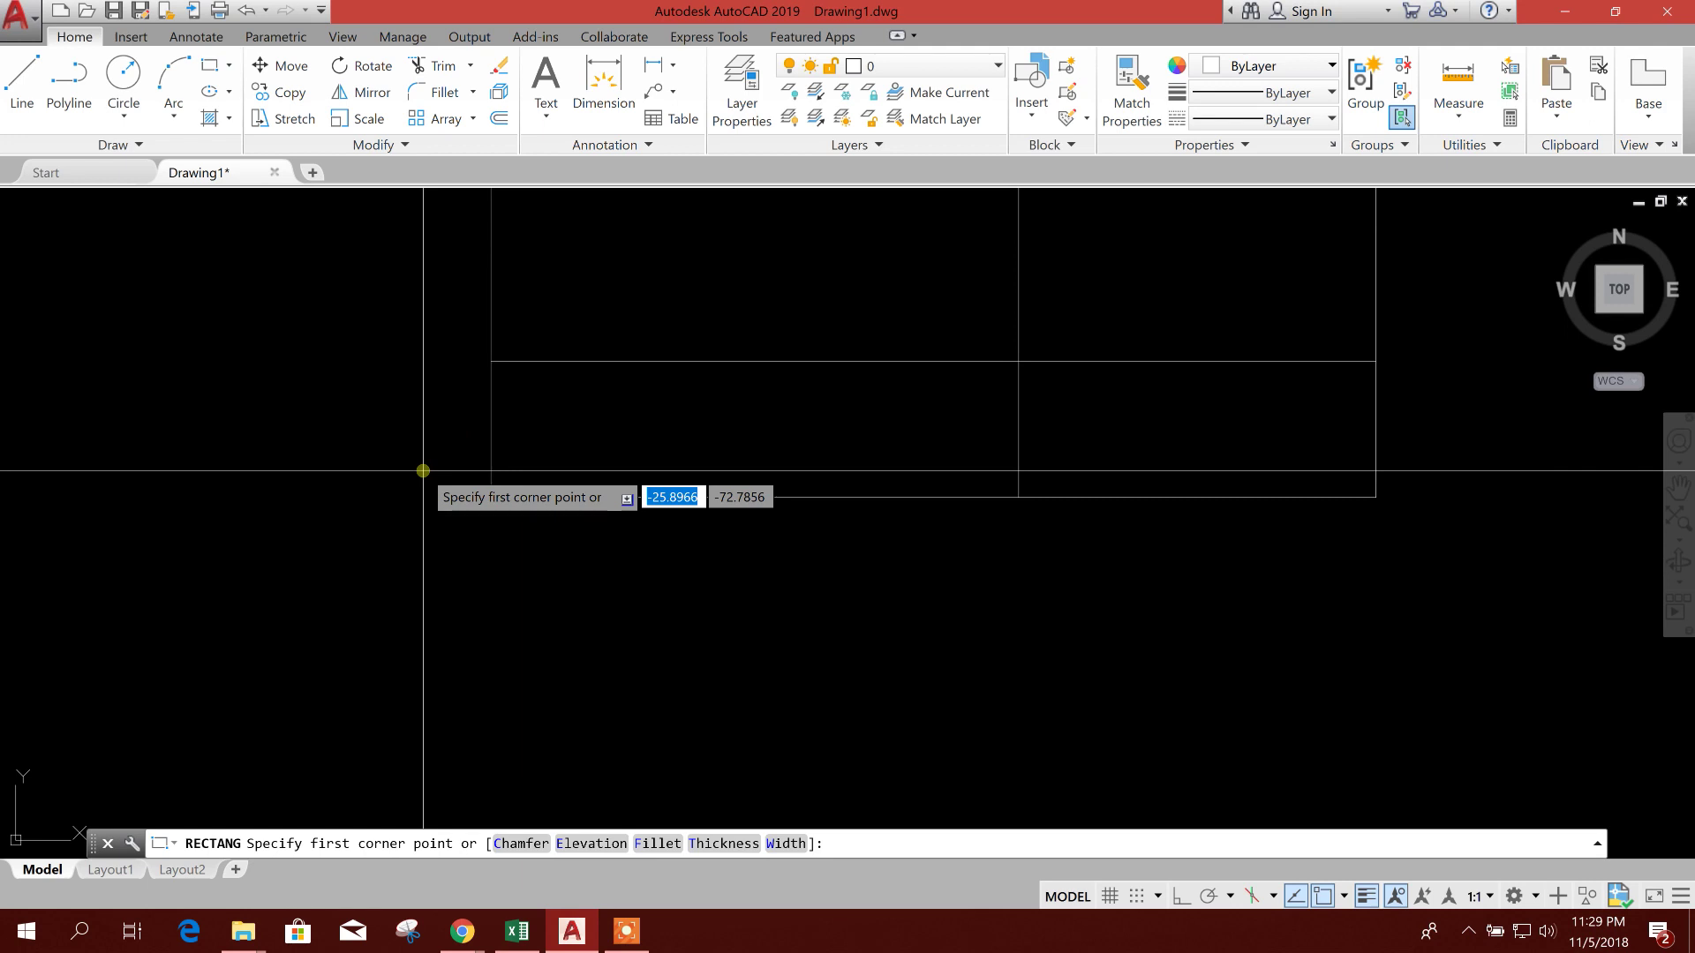
left_click(415, 495)
left_click(593, 541)
key("Escape")
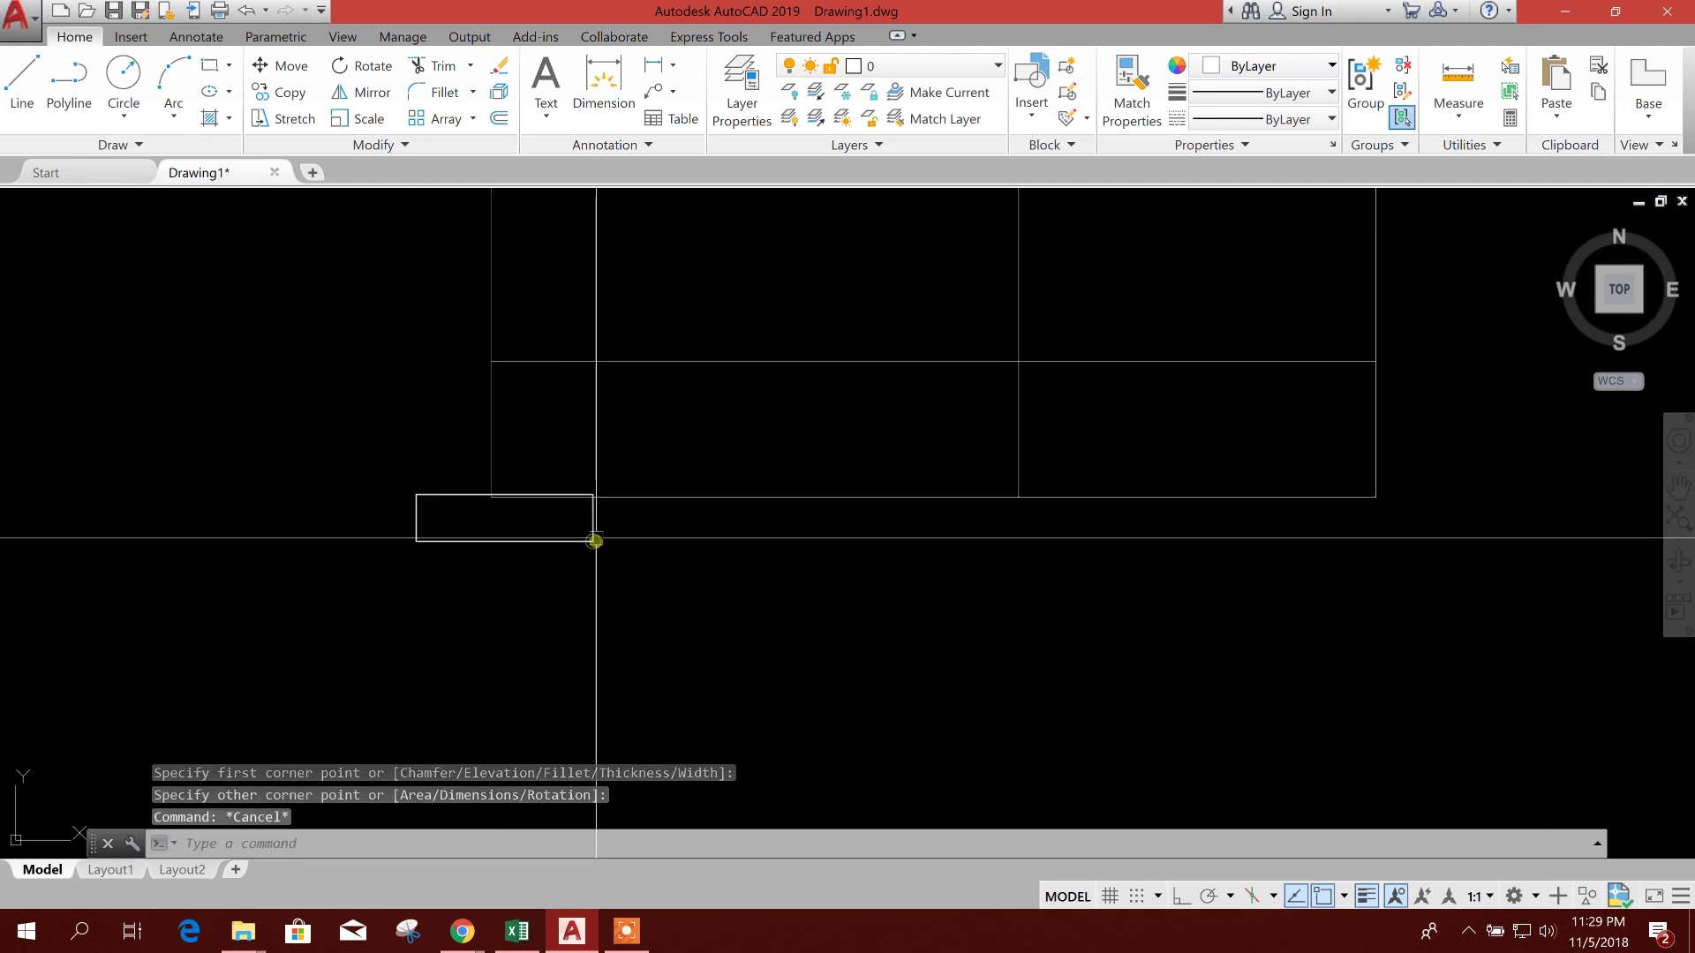
left_click(593, 537)
left_click(279, 78)
scroll(494, 466, "up", 2)
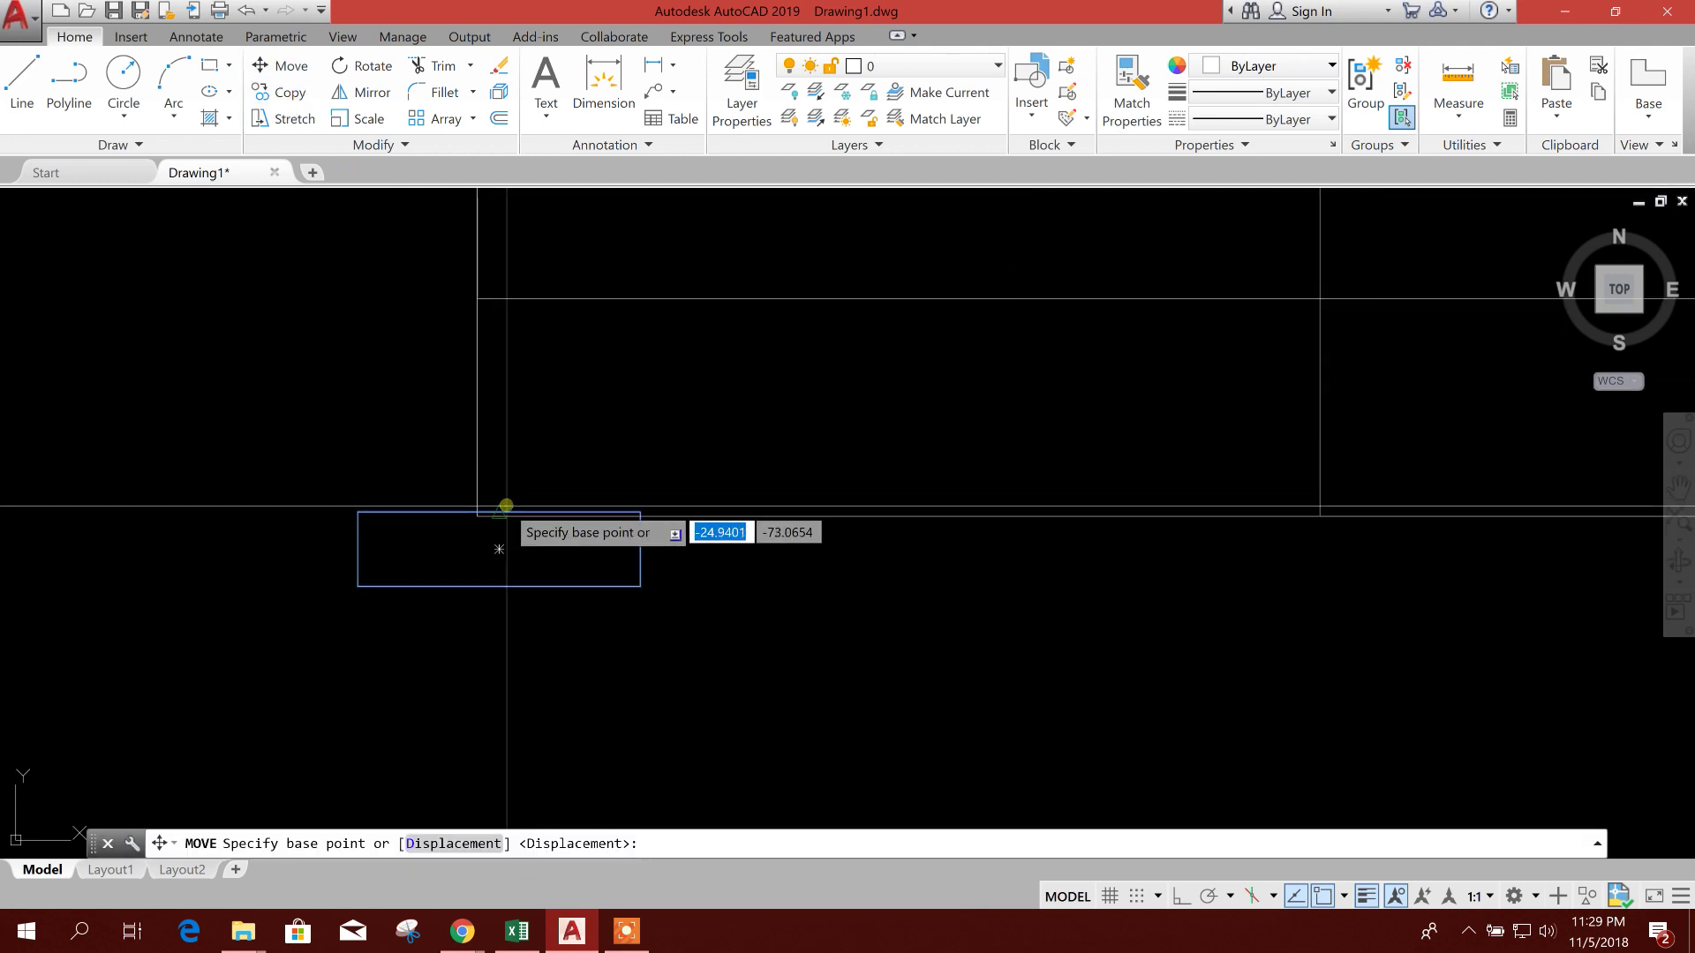
left_click(477, 516)
left_click(478, 516)
Copy the footing rectangle under the other column bases.
left_click(617, 575)
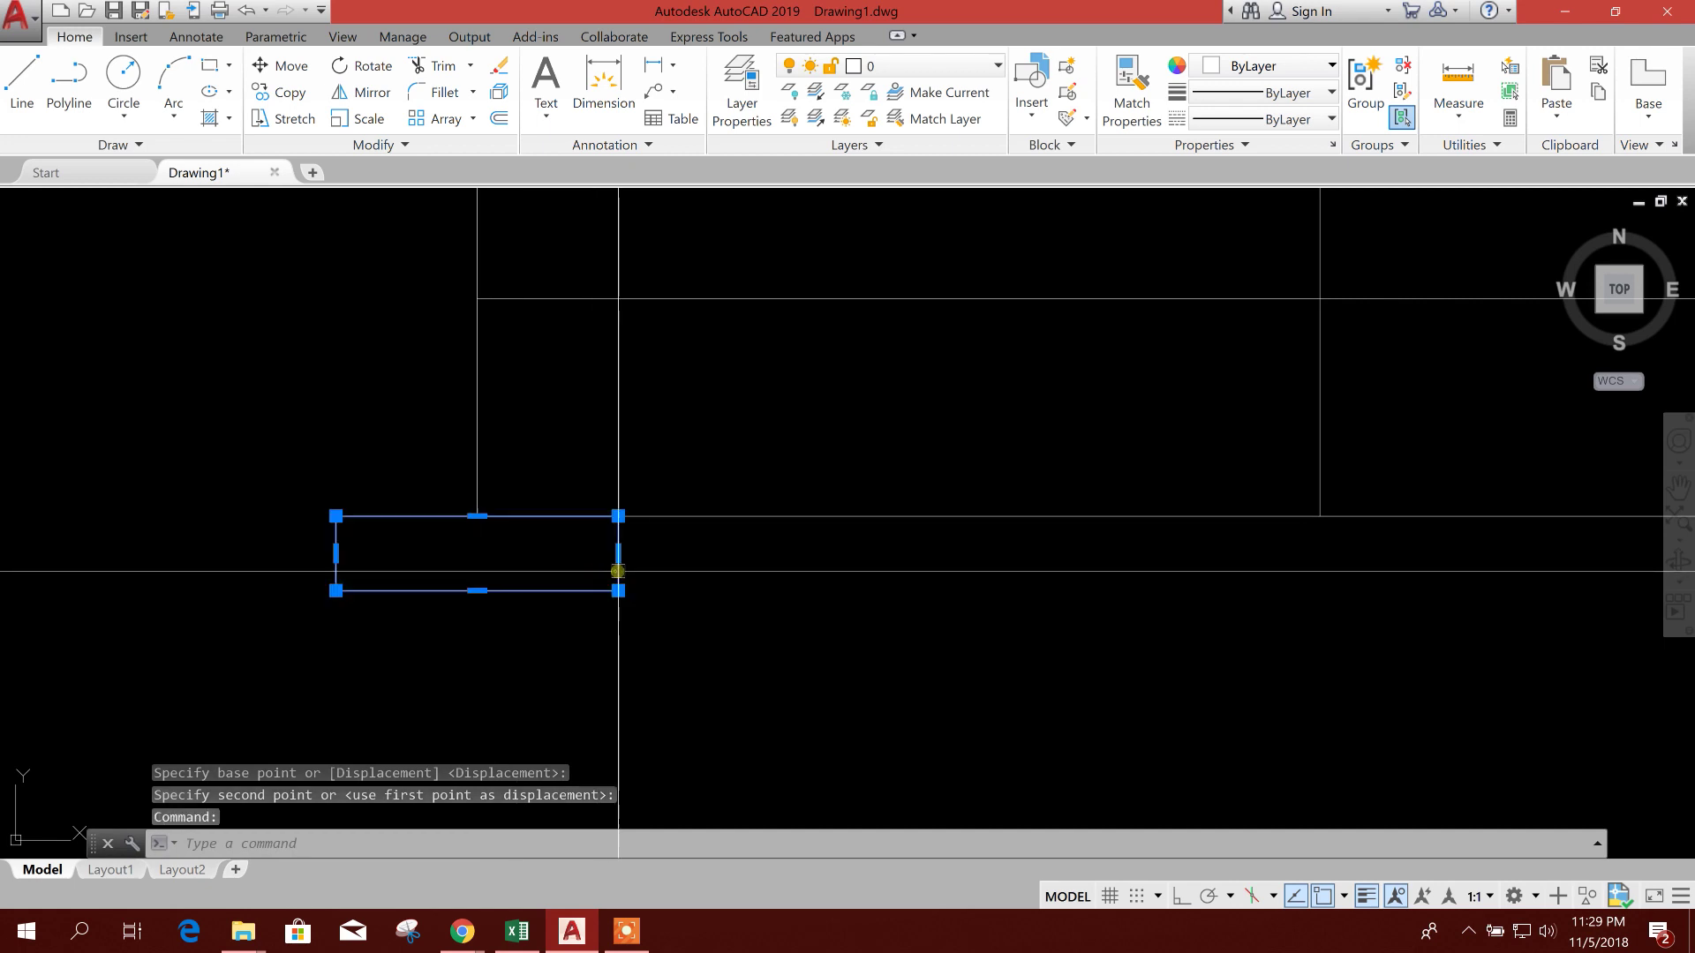
left_click(288, 93)
left_click(478, 517)
middle_click_drag(1014, 632, 627, 606)
middle_click_drag(1208, 590, 848, 621)
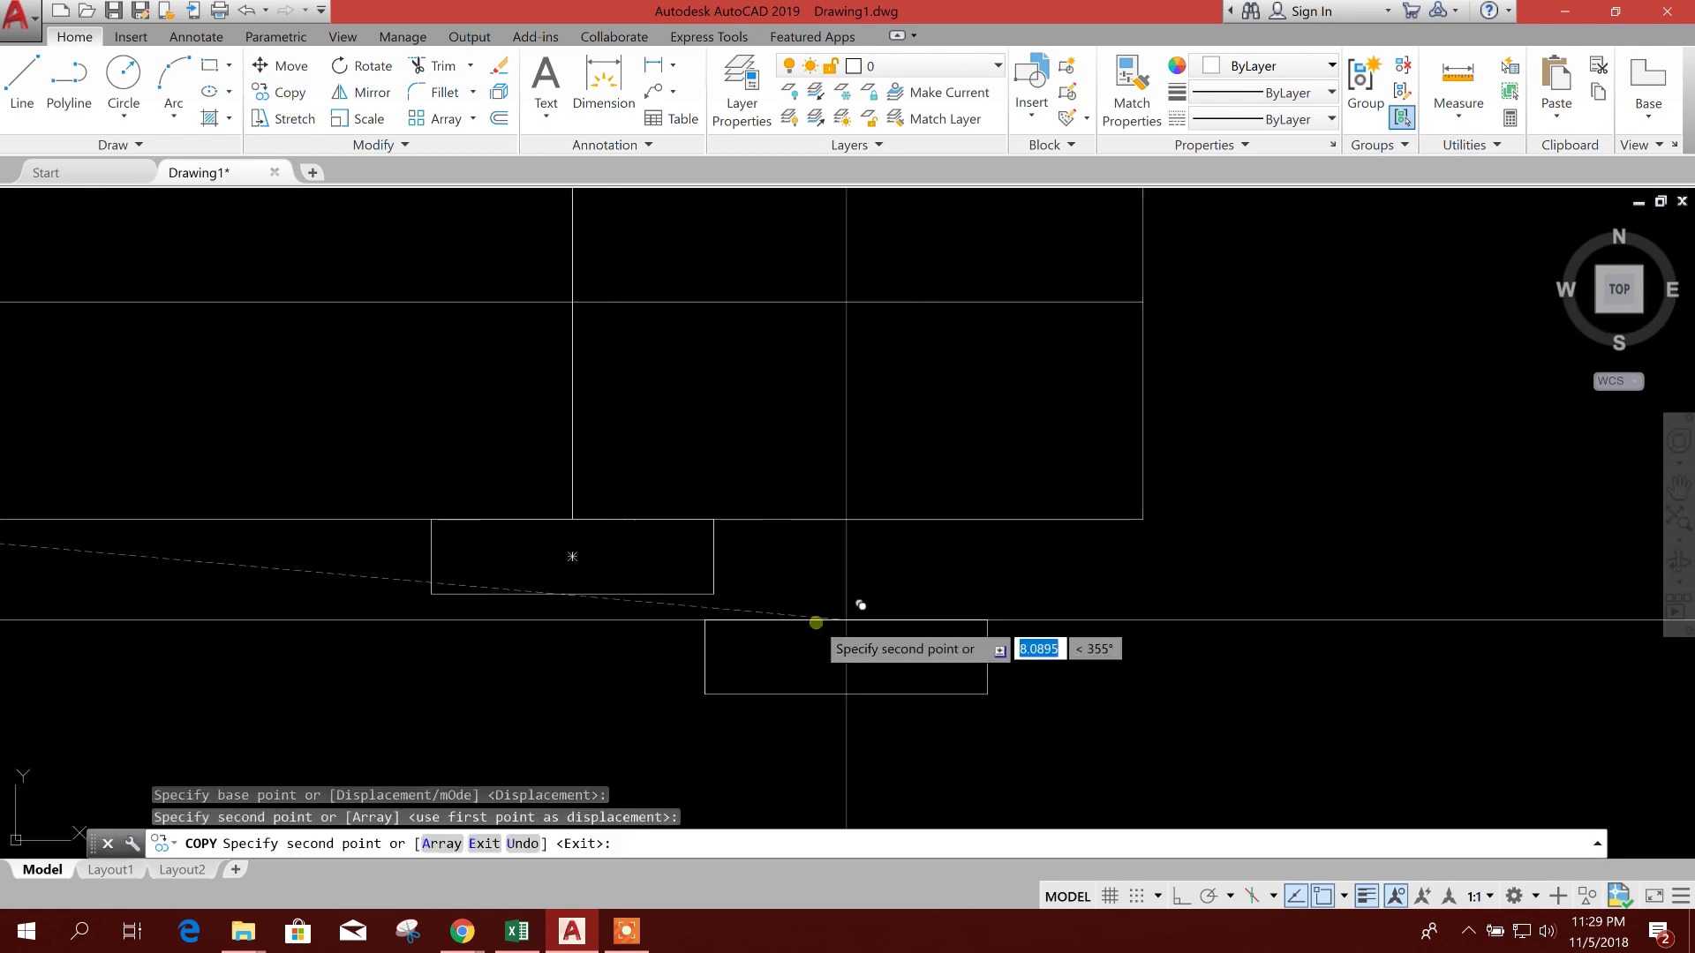
left_click(1142, 519)
key("Escape")
Delete the leftover horizontal line from the frame elevation.
left_click(944, 519)
key("Delete")
scroll(953, 605, "down", 10)
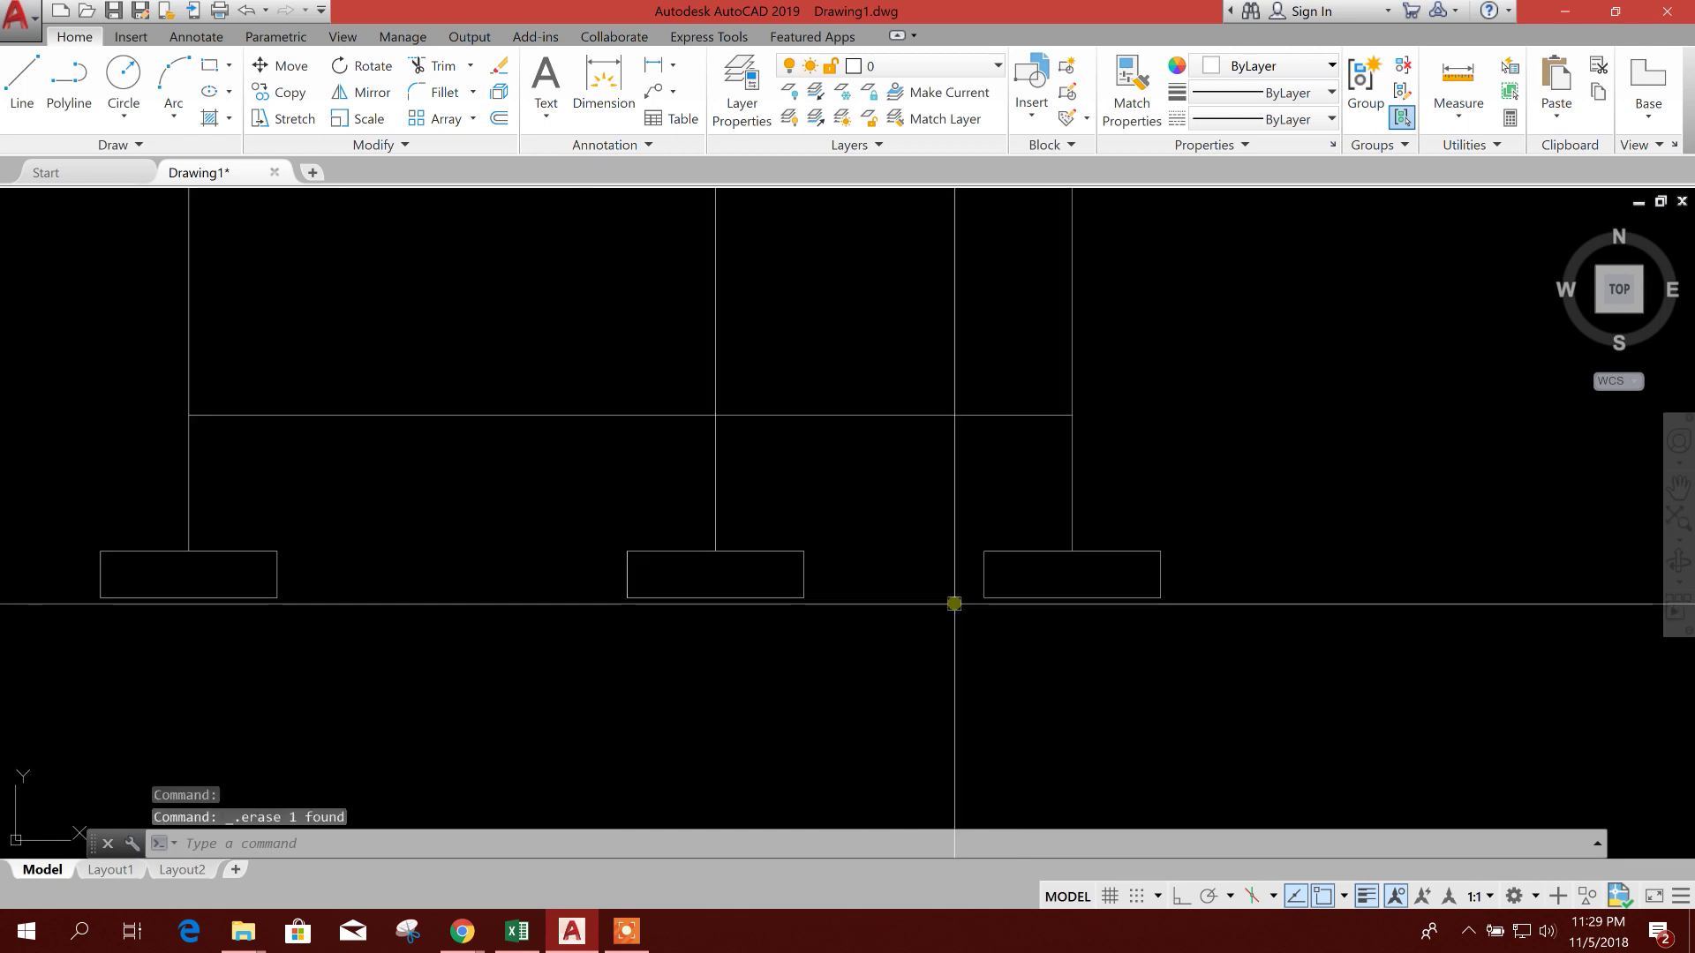
scroll(897, 598, "up", 2)
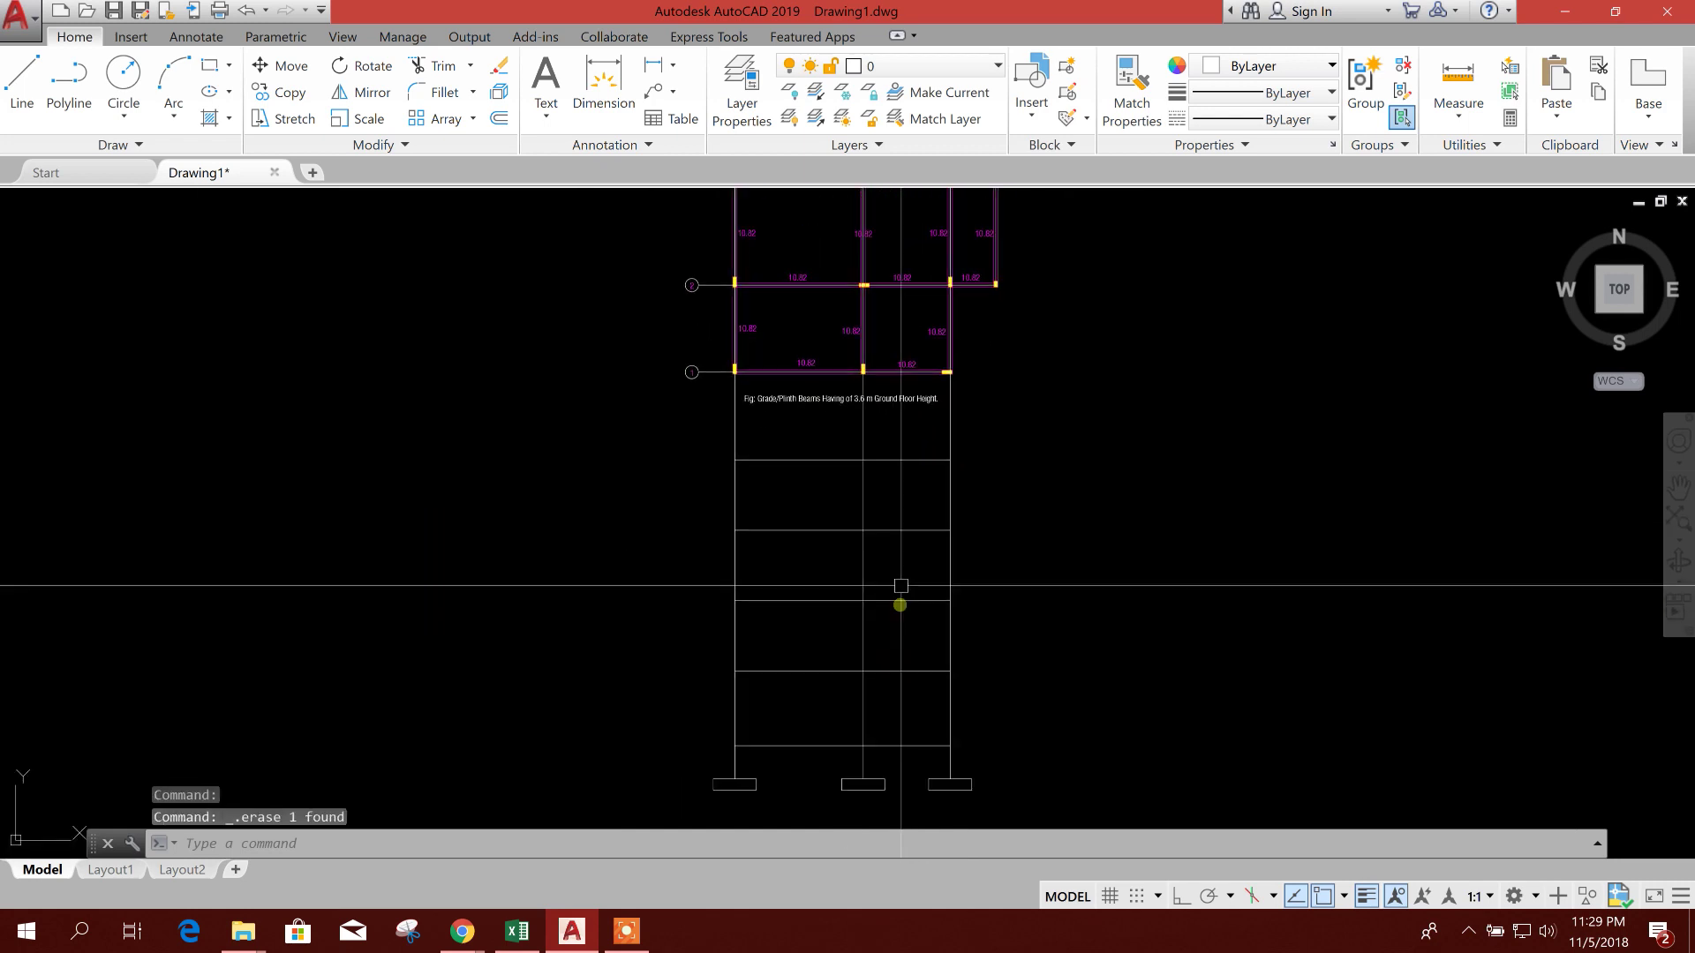
Trim the column lines projecting above the frame's top beam line.
left_click(907, 460)
scroll(890, 500, "up", 4)
type("tr")
key("Return")
left_click(1112, 332)
left_click(440, 297)
key("Escape")
scroll(484, 388, "down", 2)
scroll(839, 488, "down", 4)
scroll(741, 537, "up", 4)
scroll(768, 616, "down", 2)
scroll(708, 629, "down", 3)
scroll(723, 469, "up", 4)
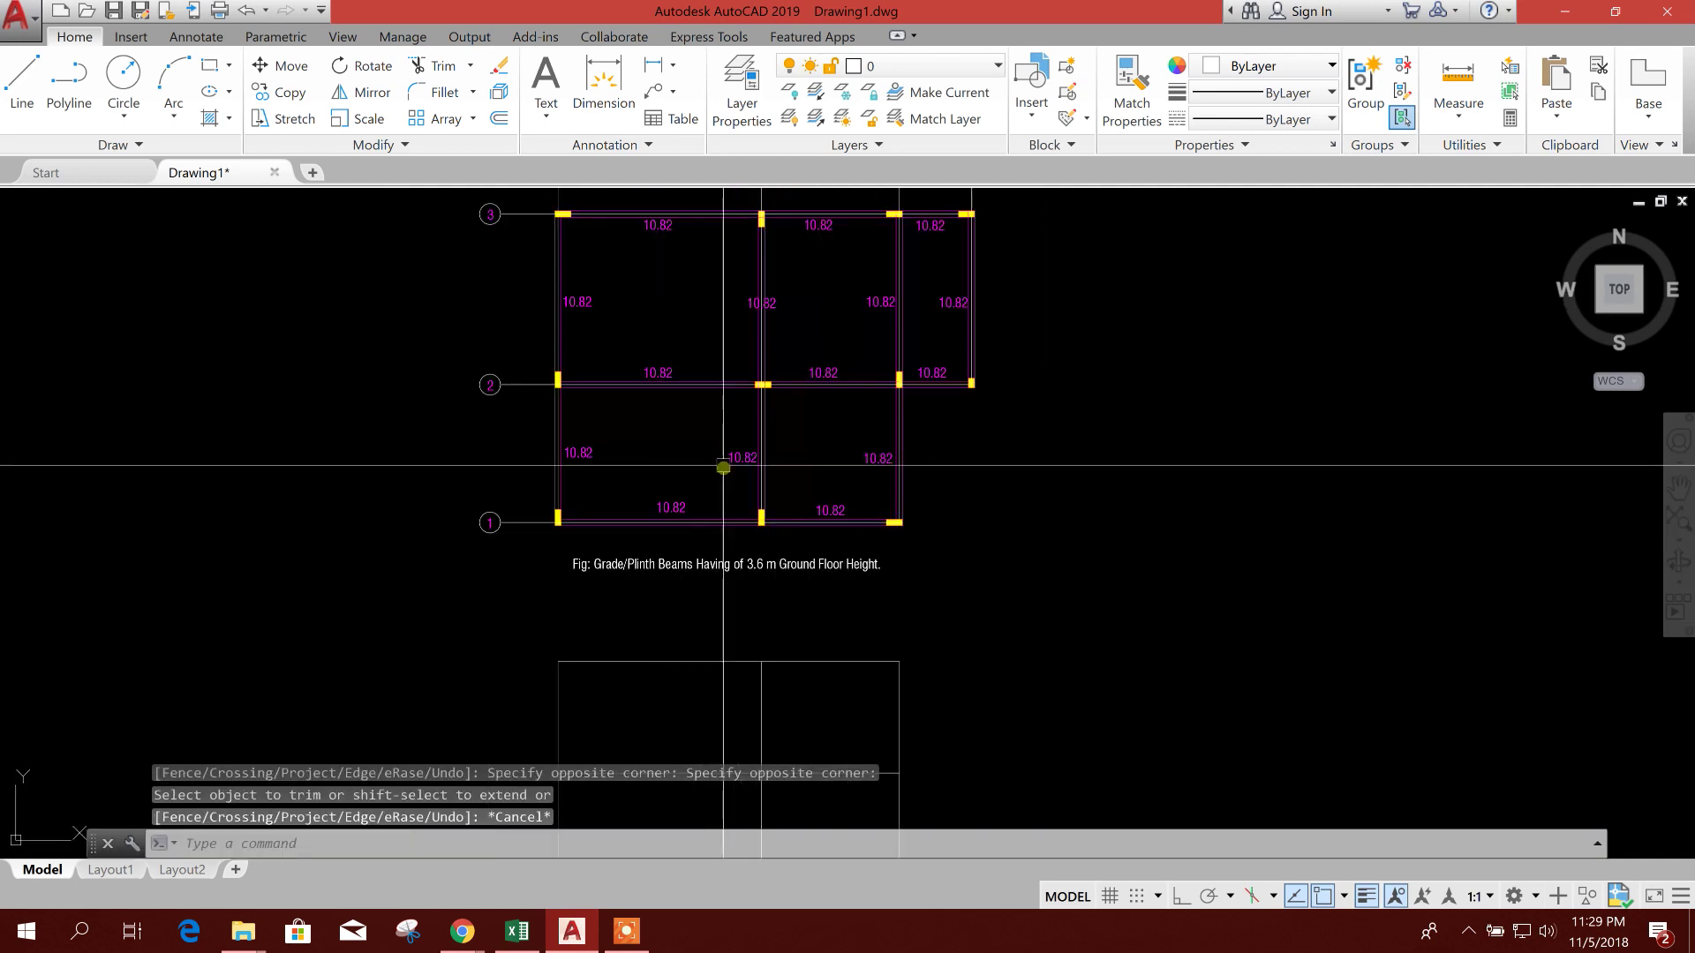
Copy a 10.82 label beside the frame's top level and retype it as ROOF.
left_click(731, 455)
left_click(284, 91)
middle_click_drag(566, 542, 551, 377)
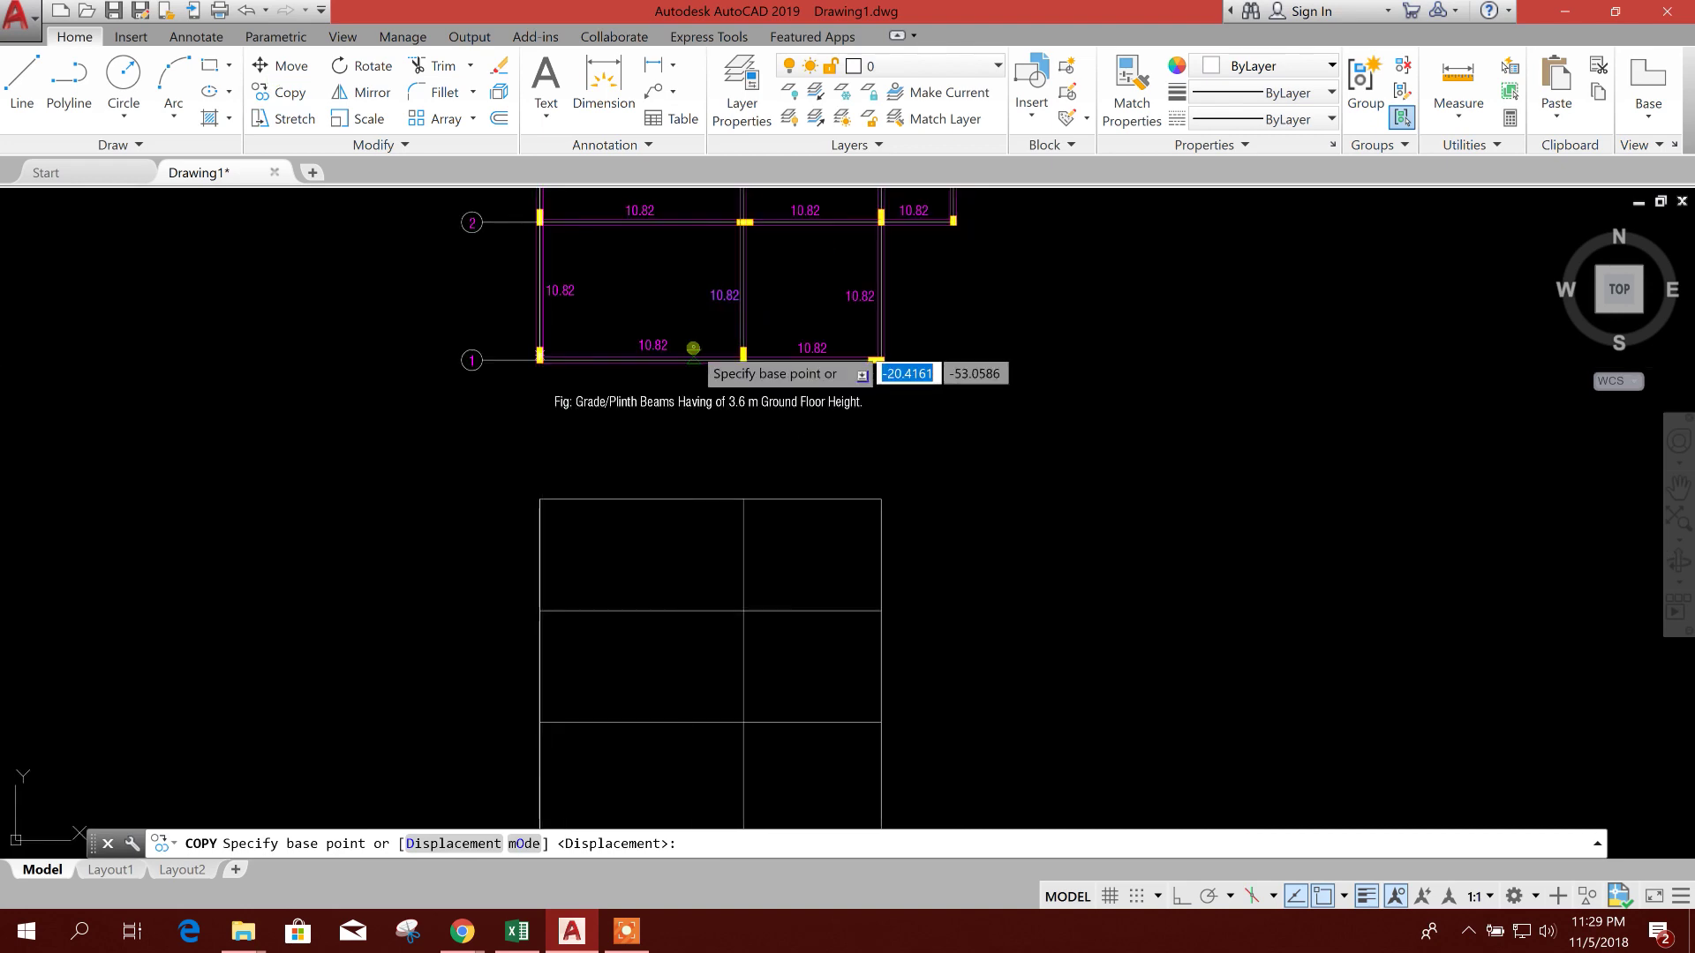
left_click(695, 352)
scroll(921, 573, "up", 4)
left_click(792, 536)
key("Escape")
left_click(872, 382)
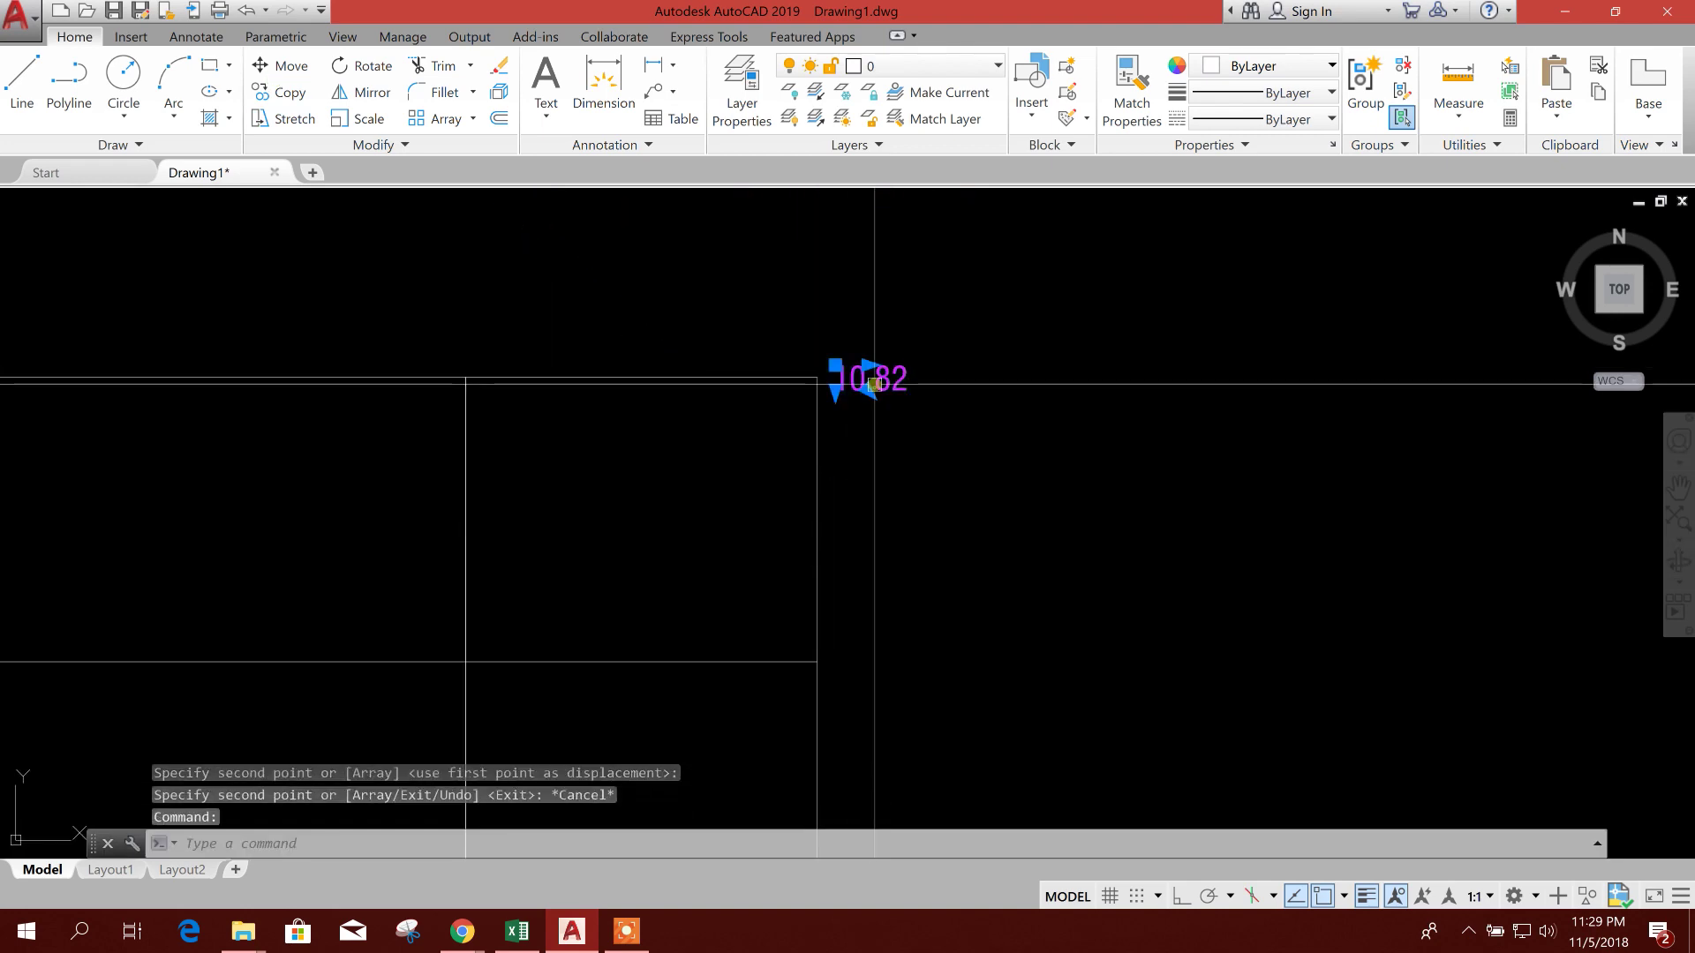
double_click(853, 379)
key("Escape")
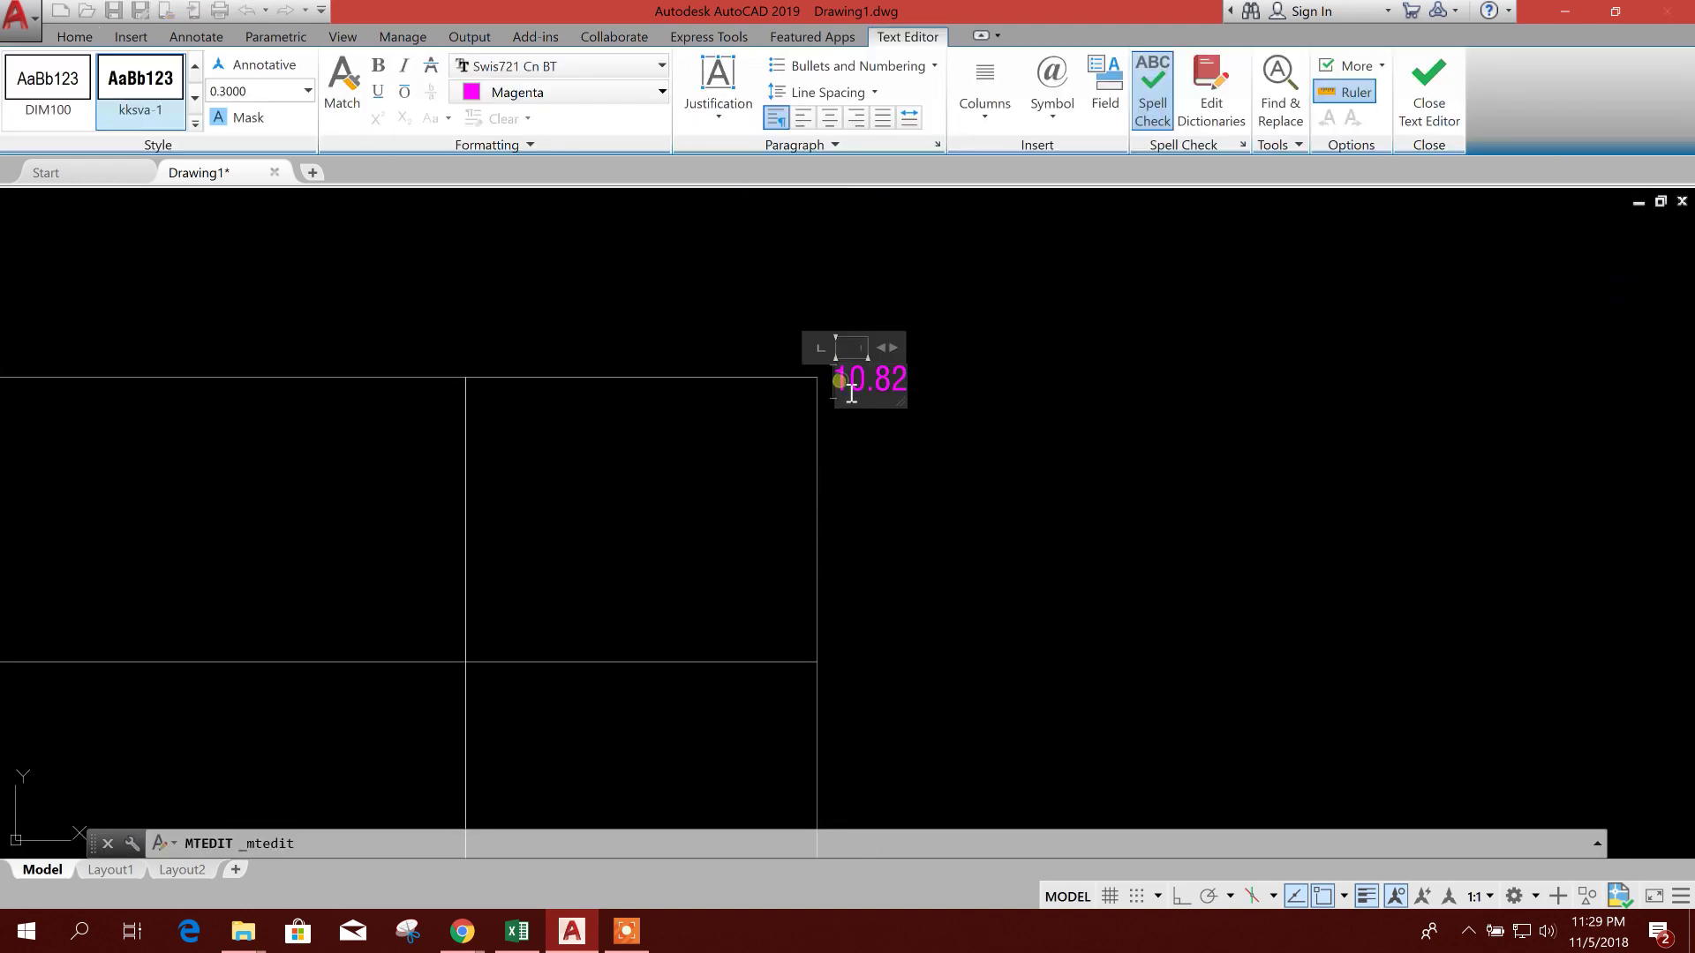
type("ROOF")
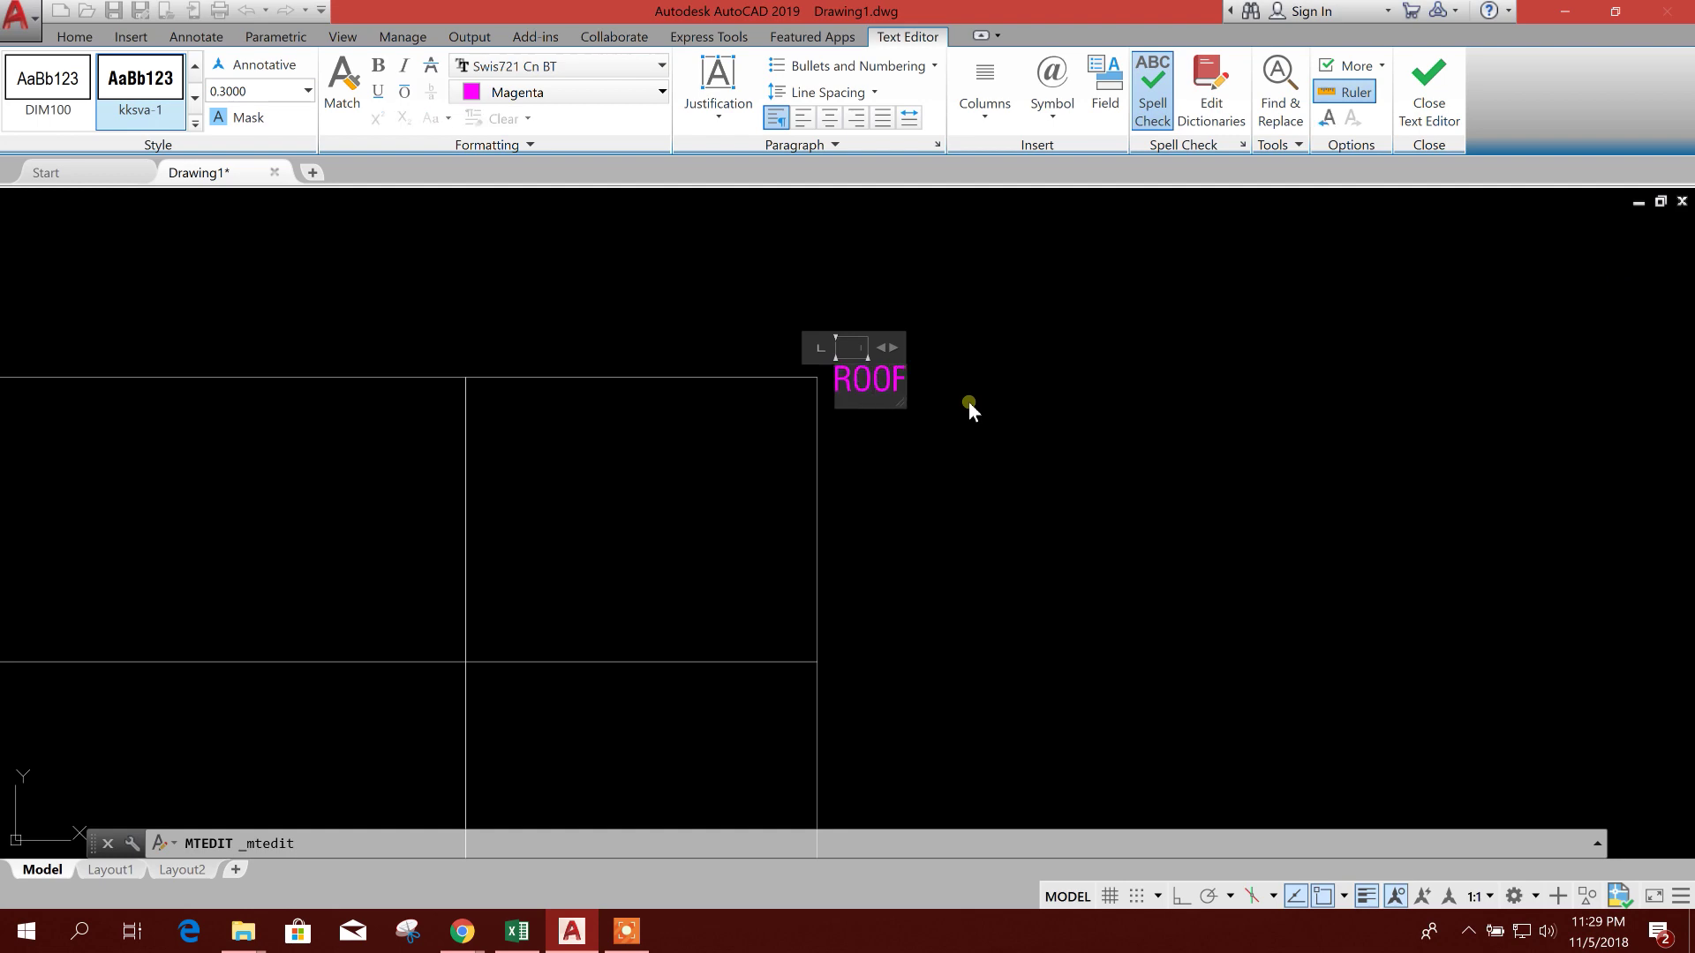
left_click(968, 401)
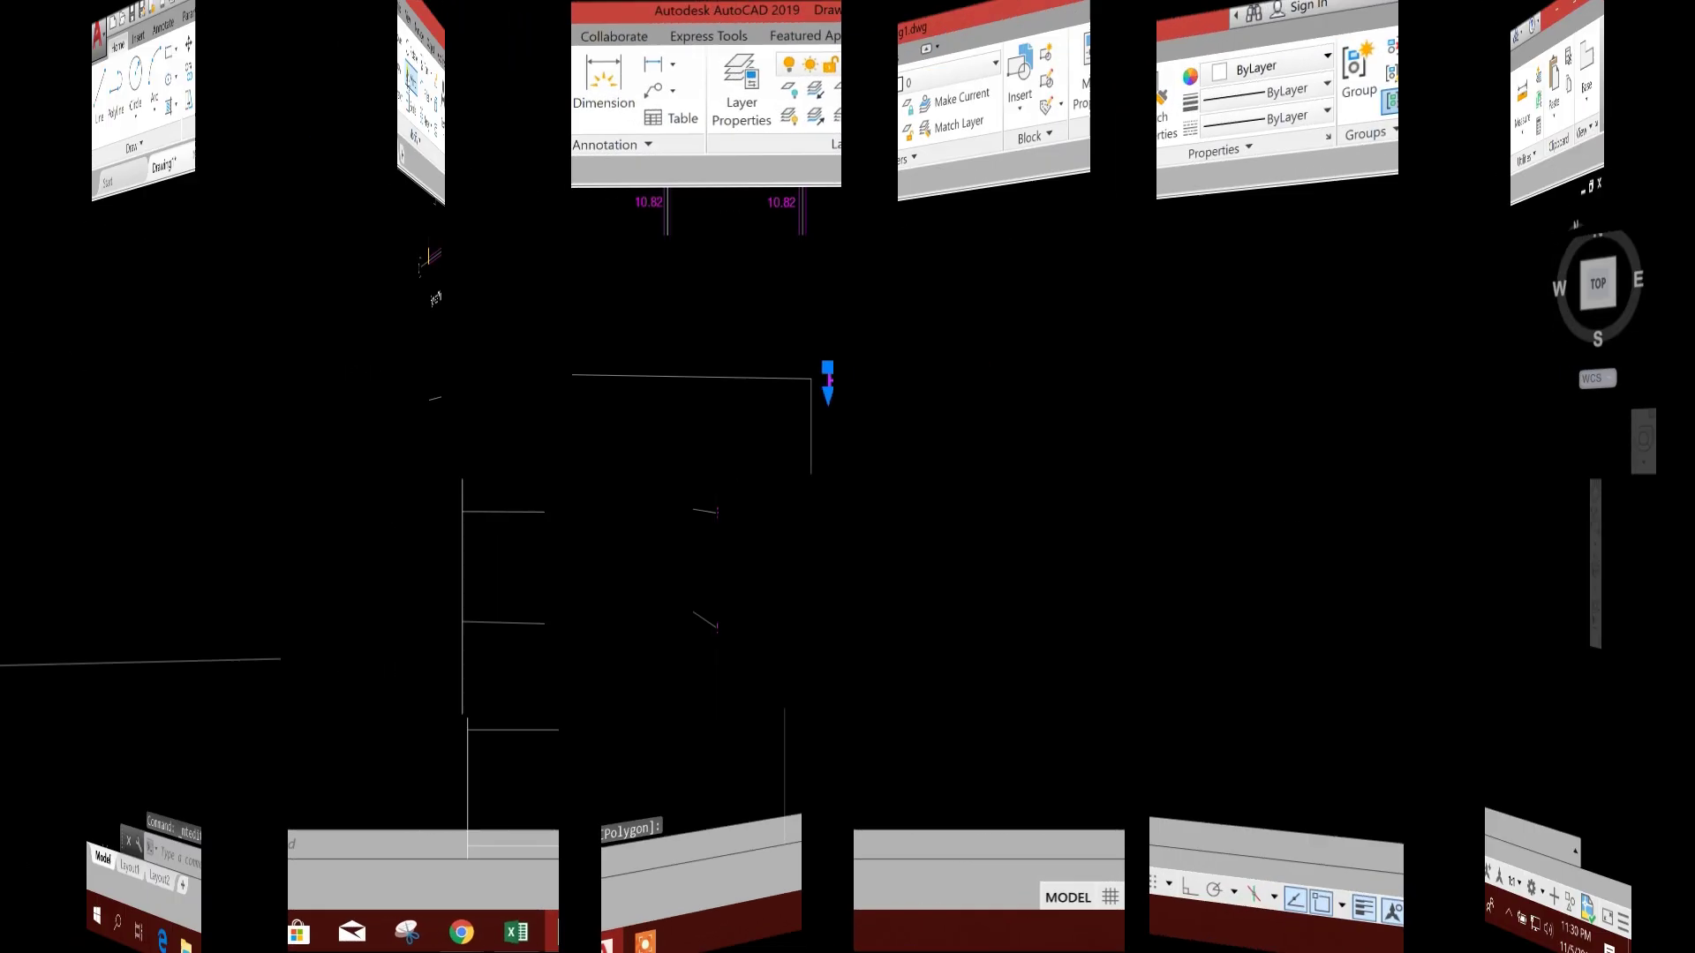
Zoom to the beam load diagram and window-select its UDL arrows and beam line.
scroll(692, 586, "up", 3)
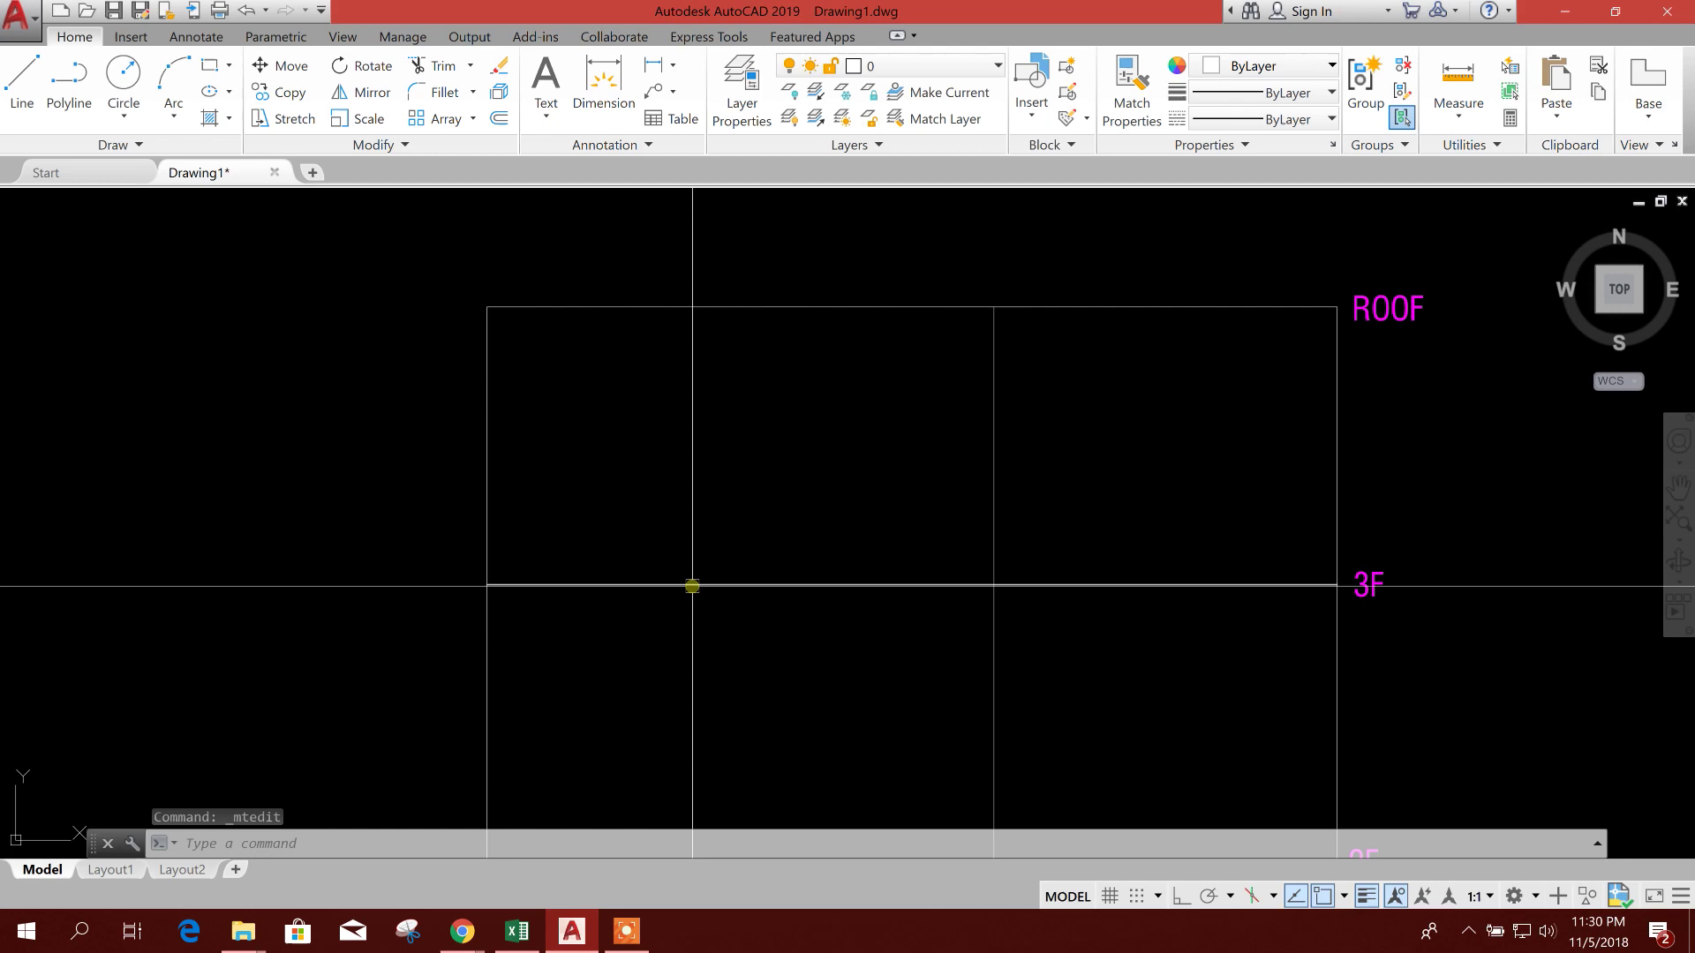
scroll(605, 609, "down", 5)
scroll(622, 547, "up", 3)
scroll(790, 551, "down", 3)
scroll(727, 579, "down", 3)
middle_click_drag(987, 548, 819, 729)
middle_click_drag(937, 482, 842, 649)
scroll(842, 649, "down", 2)
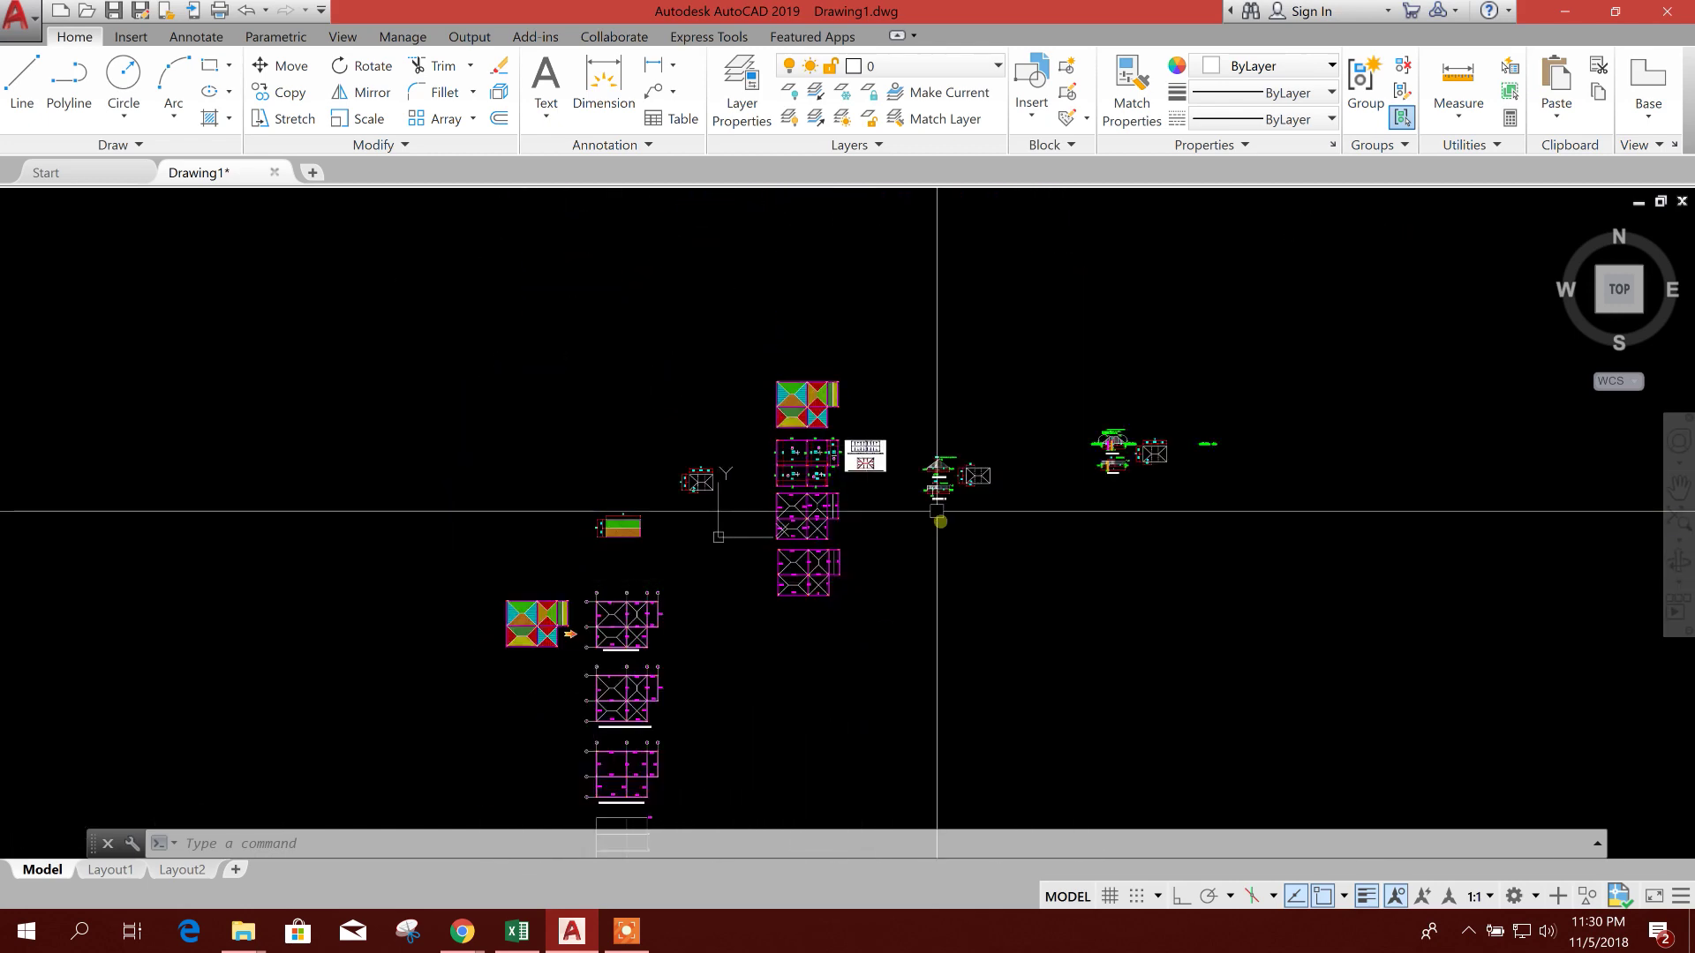
scroll(937, 481, "up", 12)
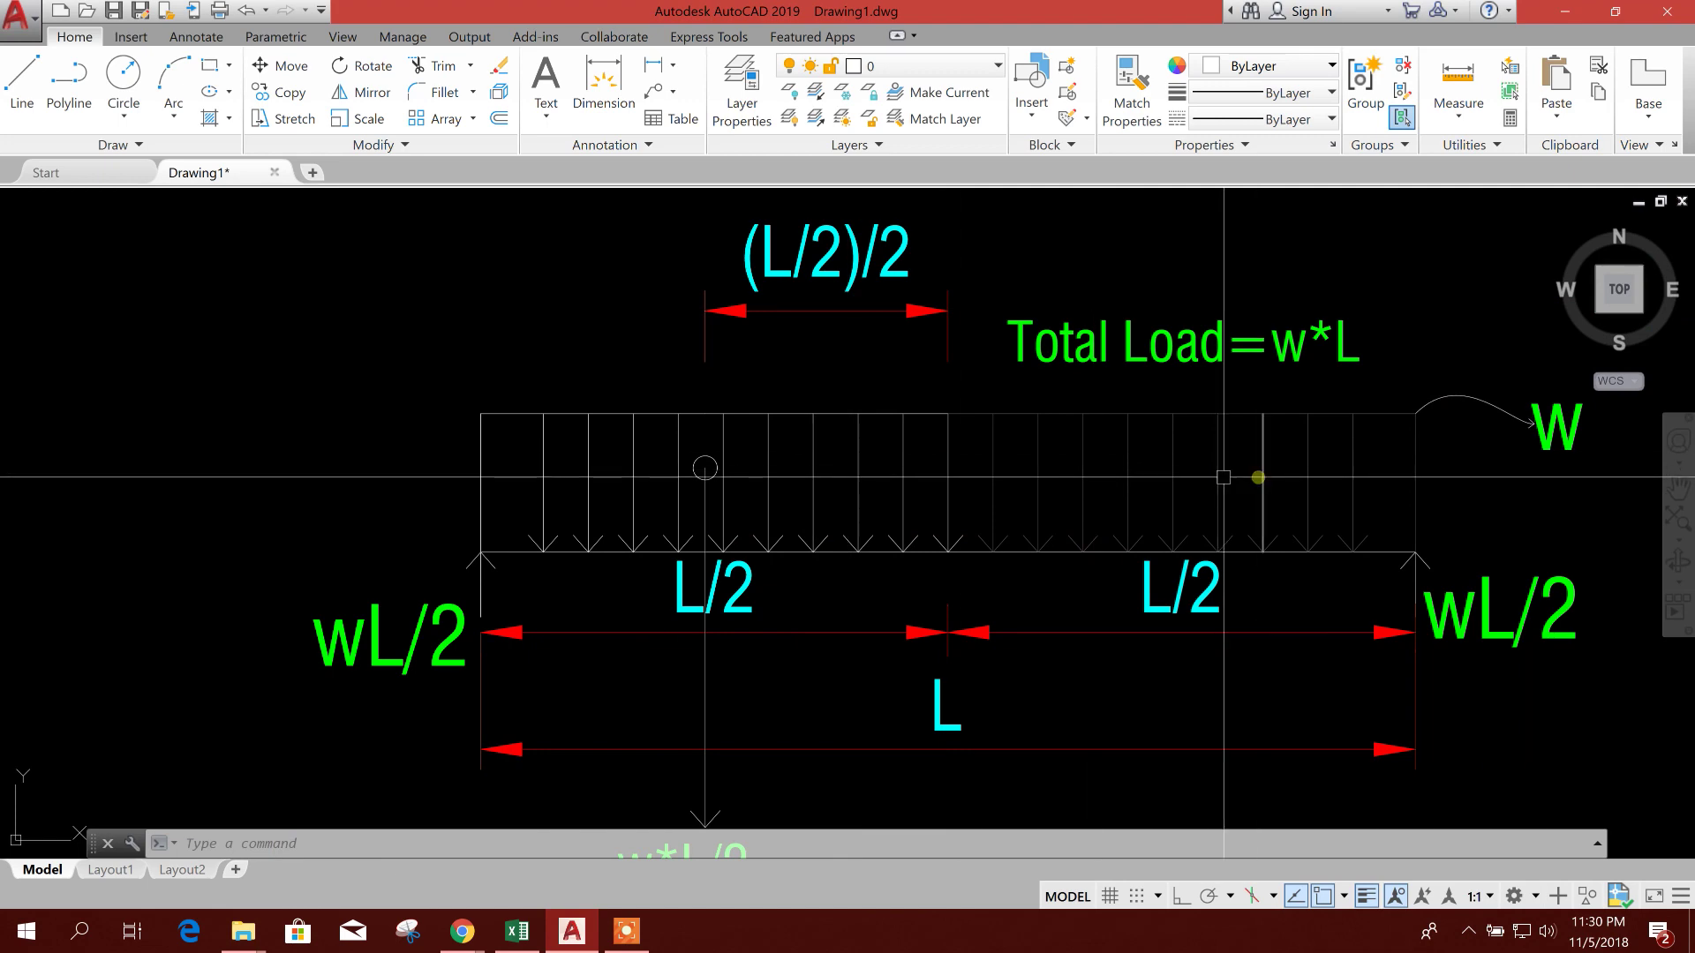
left_click(977, 467)
left_click(473, 403)
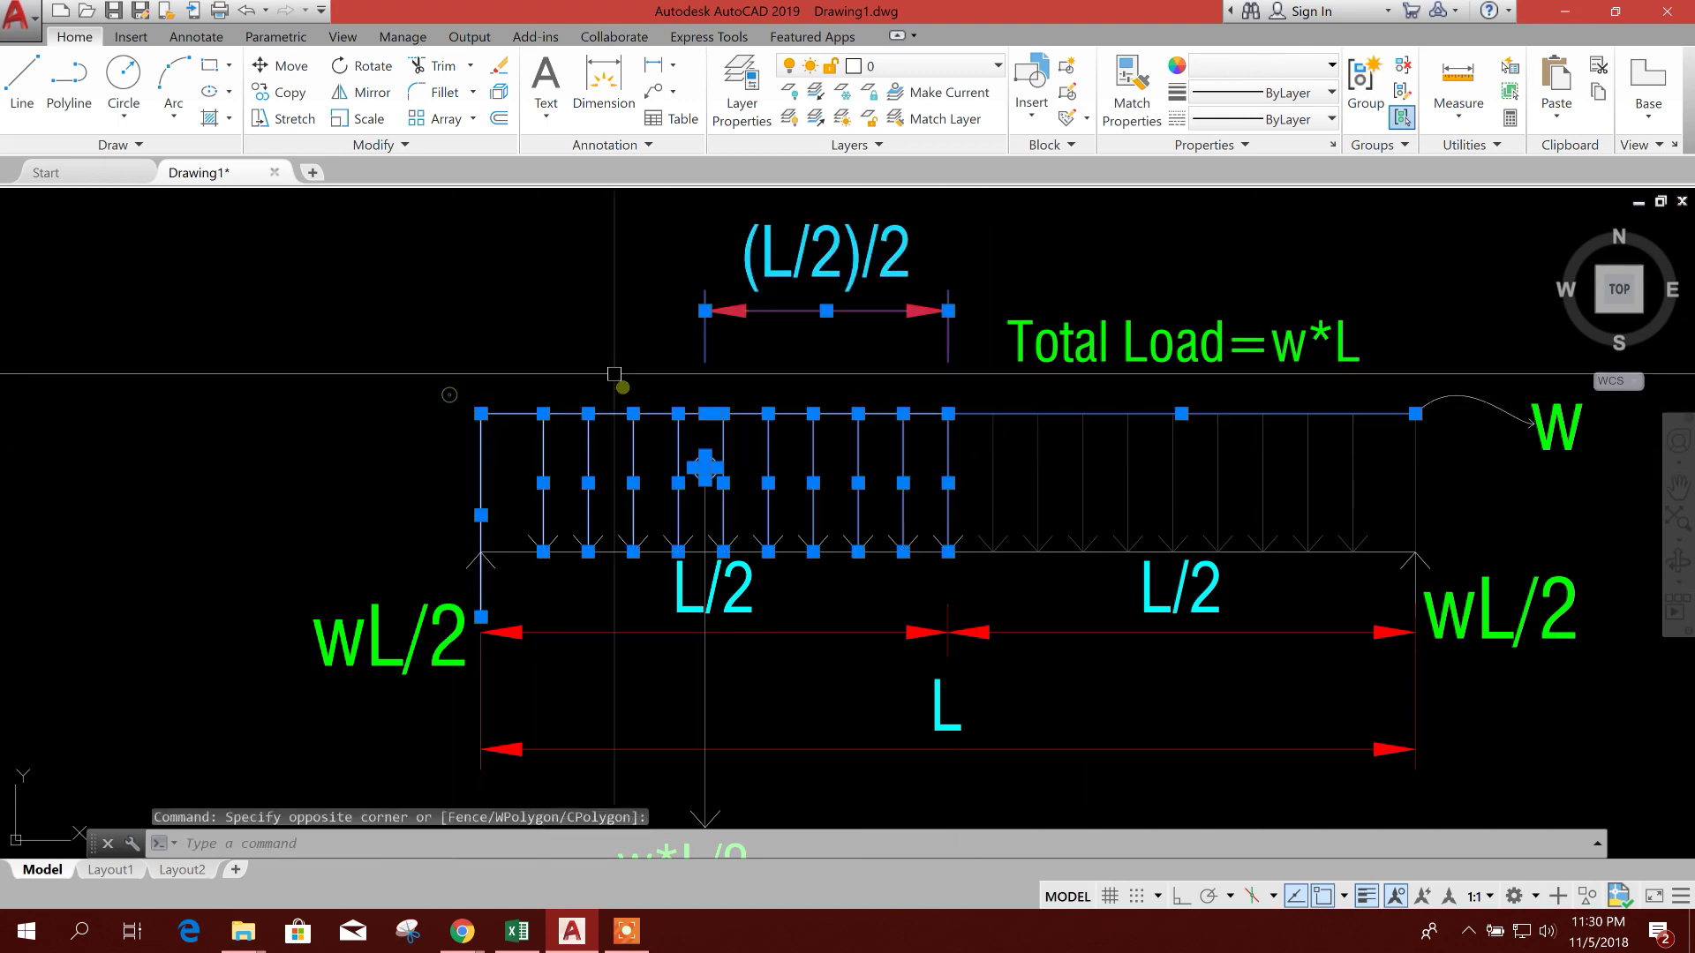
Copy the selected load arrows from a base point on the beam toward the frame elevation.
left_click(290, 93)
left_click(503, 556)
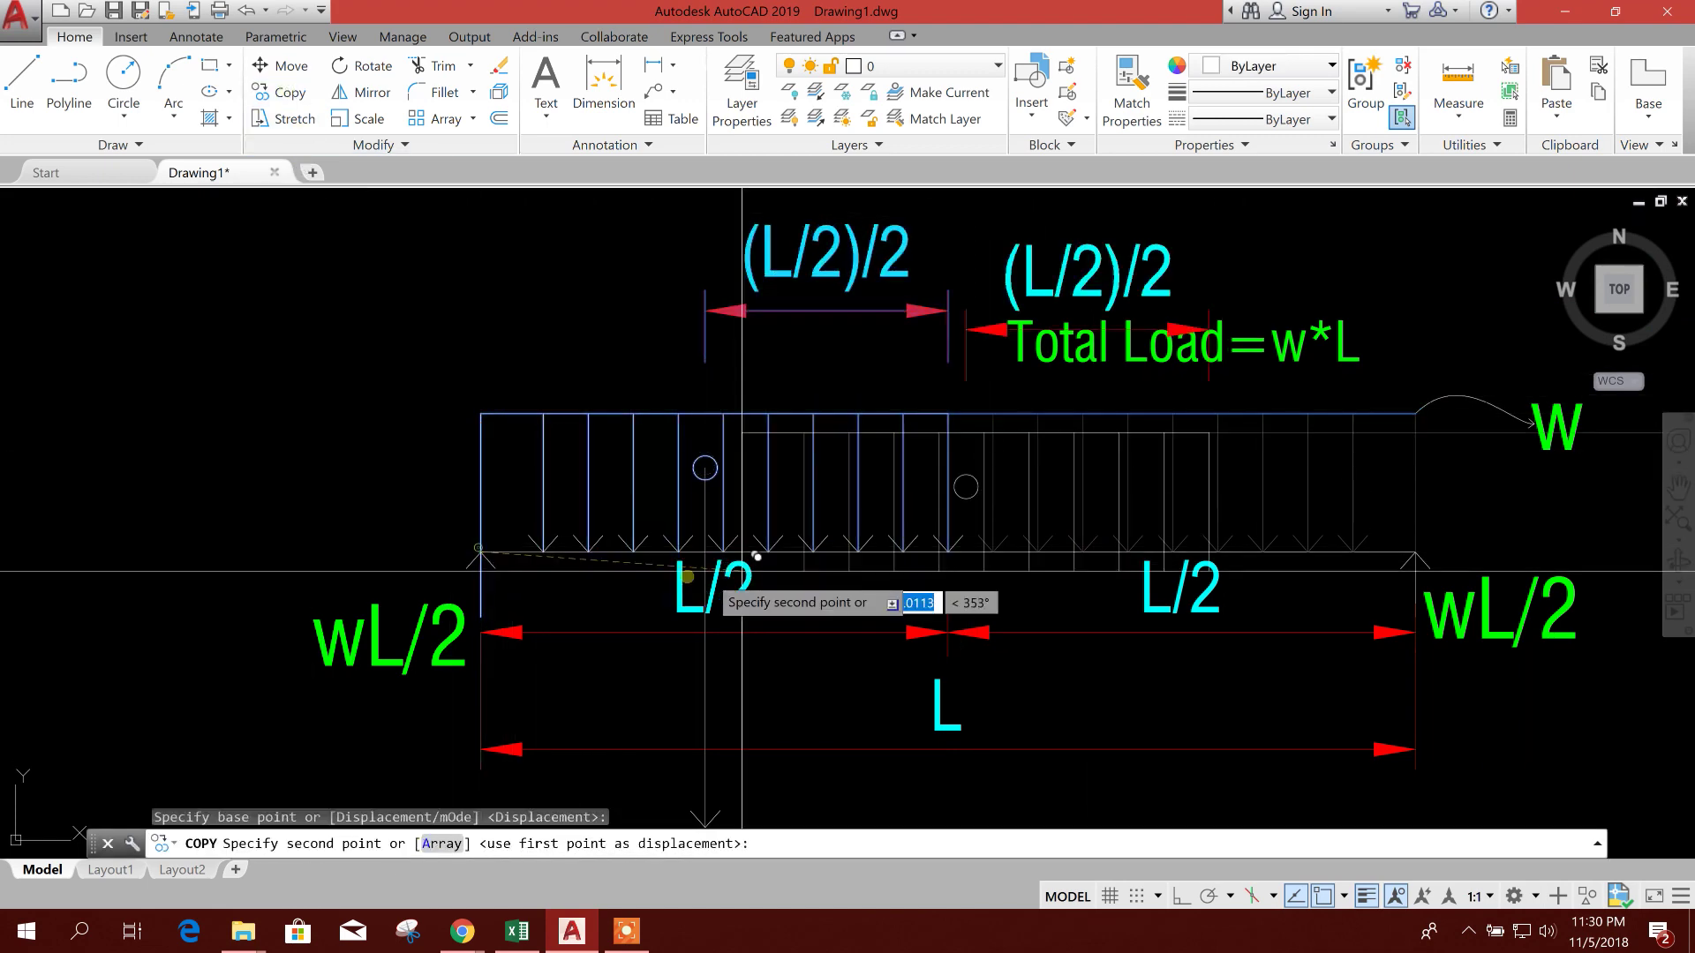
scroll(838, 565, "down", 5)
middle_click_drag(883, 552, 738, 522)
scroll(697, 582, "down", 3)
scroll(706, 750, "up", 12)
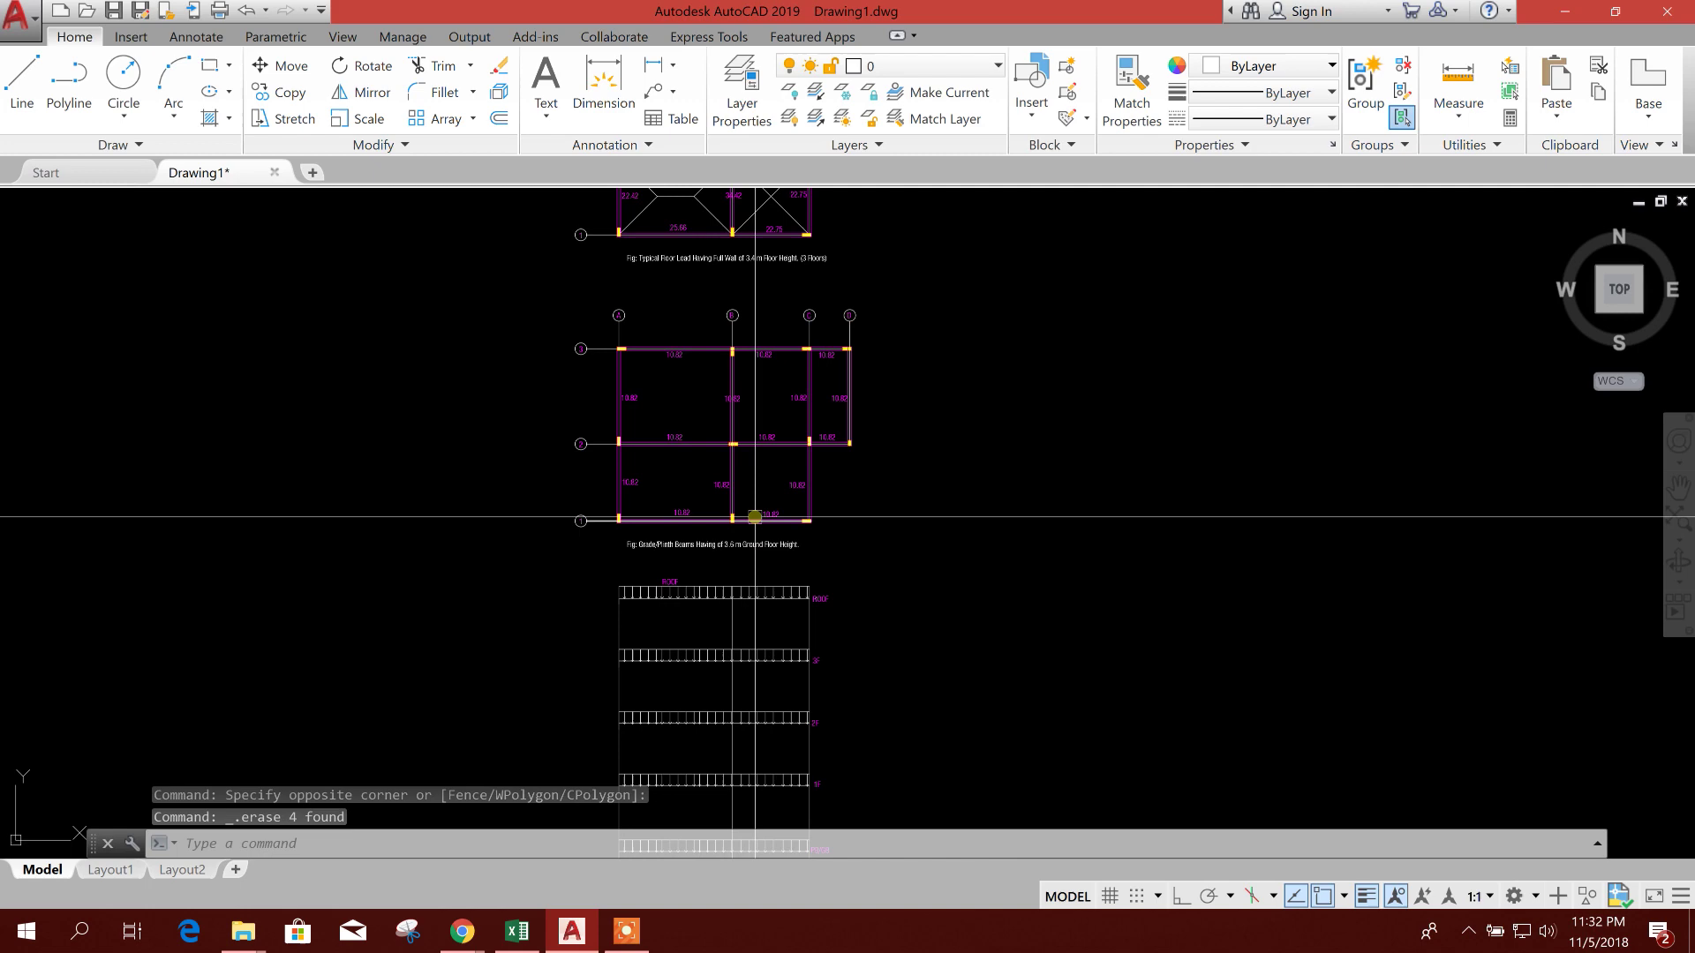
Edit the load label over the left roof span to read 20.25.
scroll(671, 577, "up", 4)
scroll(668, 607, "down", 4)
middle_click_drag(733, 434, 711, 641)
middle_click_drag(709, 467, 681, 648)
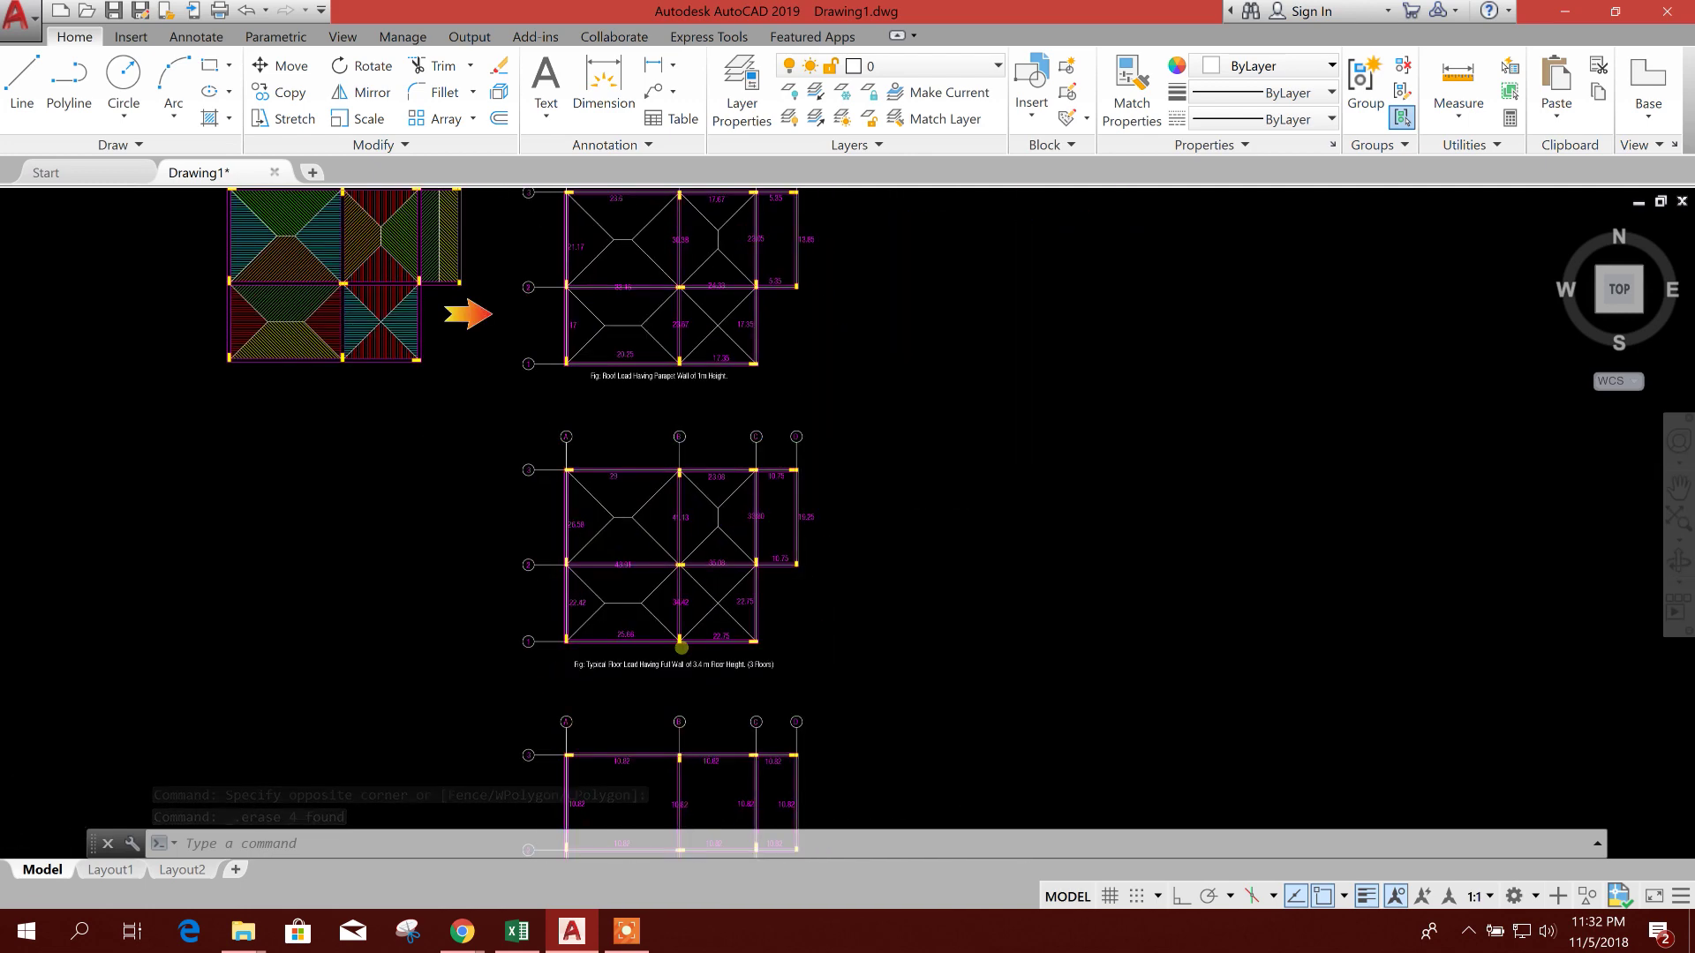
scroll(627, 385, "up", 4)
middle_click_drag(626, 385, 628, 431)
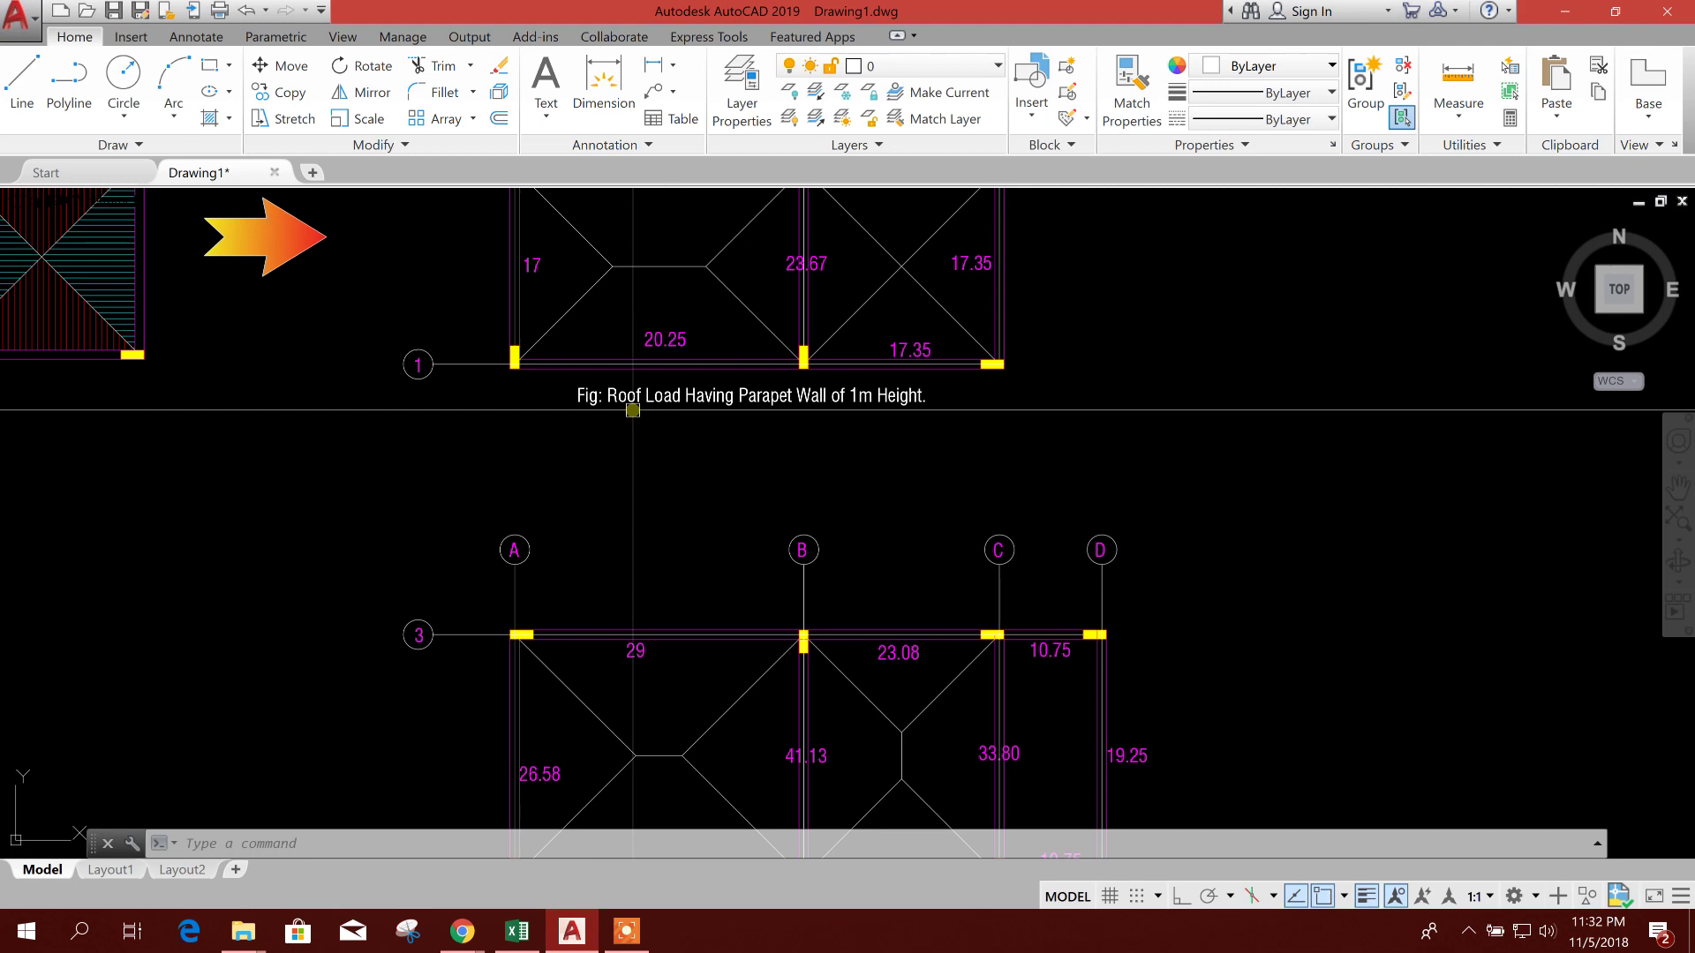
scroll(633, 411, "down", 6)
middle_click_drag(705, 750, 730, 607)
scroll(662, 675, "up", 4)
middle_click_drag(663, 650, 677, 611)
scroll(661, 671, "up", 4)
scroll(678, 611, "up", 1)
double_click(643, 589)
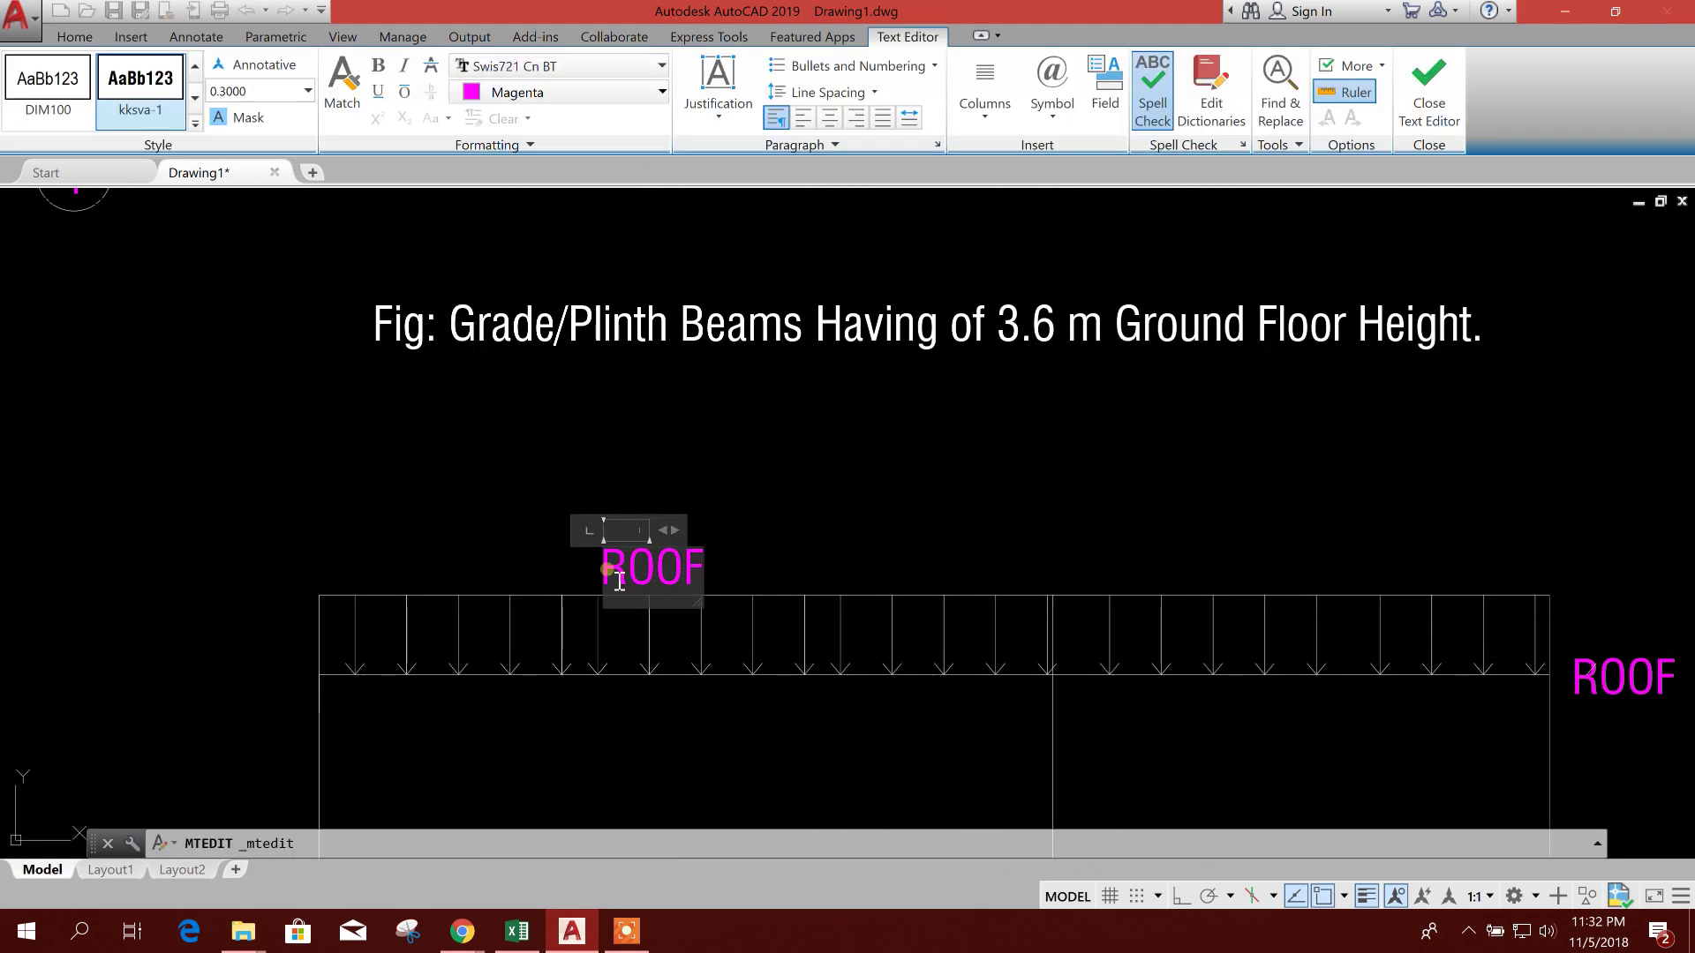
type("20.25")
left_click(936, 553)
Copy the 20.25 label across to the right roof span.
scroll(633, 614, "down", 8)
mouse_move(684, 523)
middle_mouse_down()
mouse_move(673, 595)
mouse_move(703, 597)
middle_mouse_up()
middle_click_drag(680, 329, 674, 597)
scroll(633, 437, "up", 5)
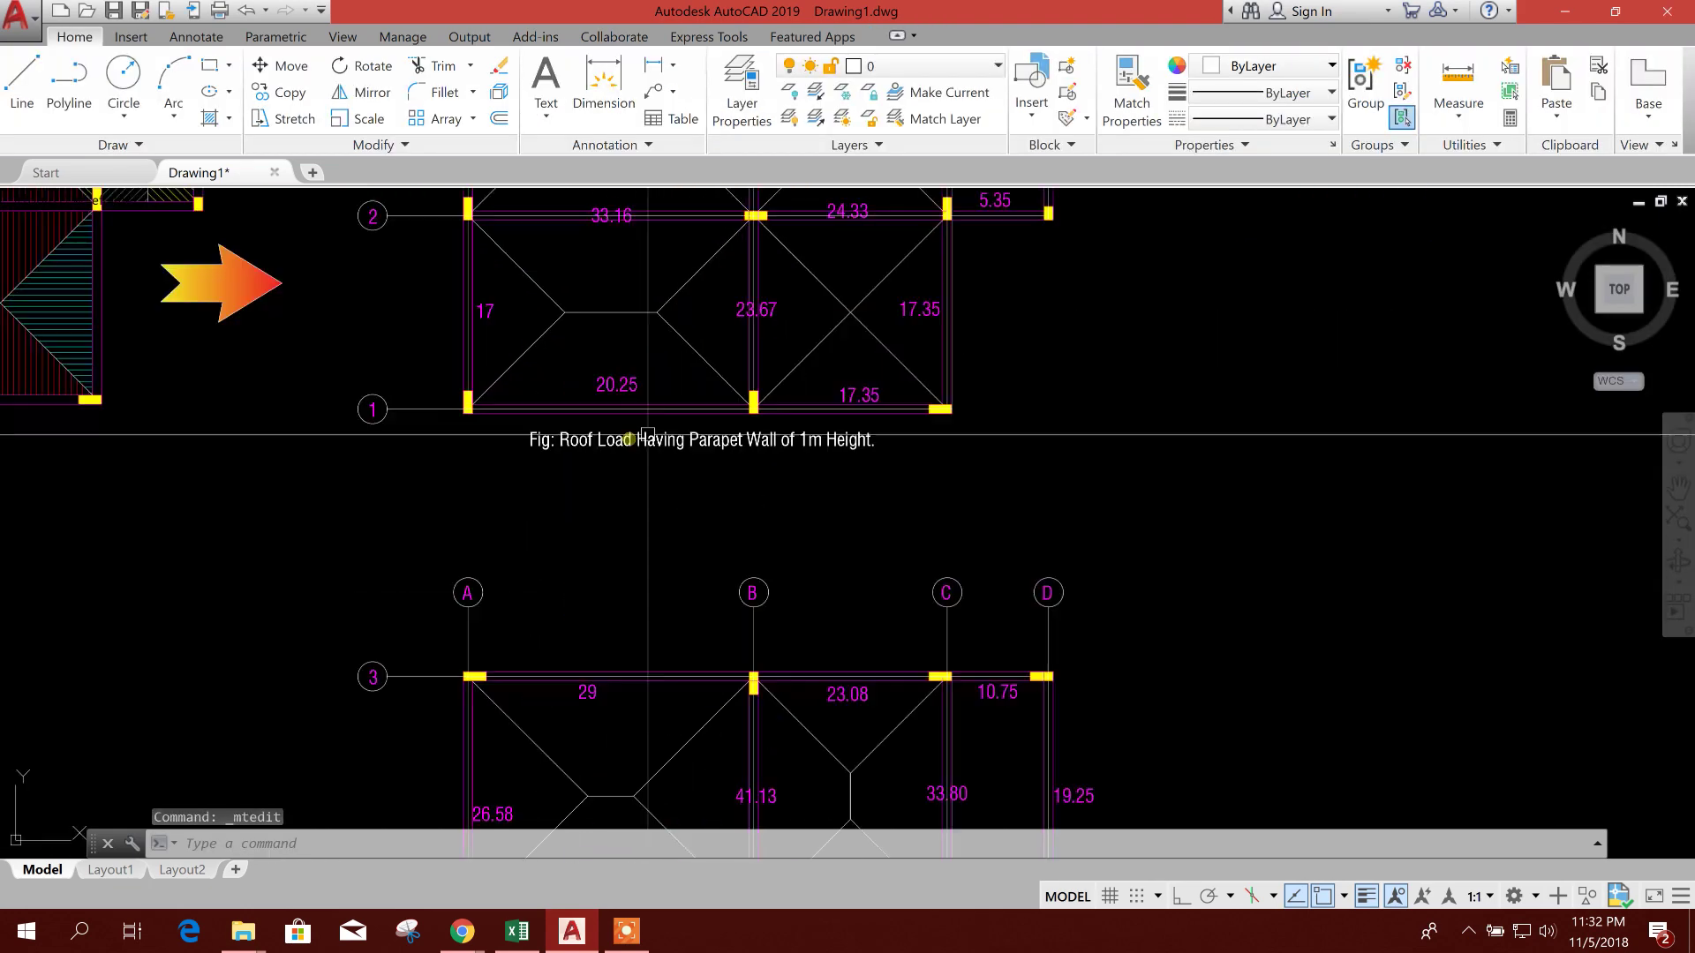
scroll(816, 418, "down", 6)
middle_click_drag(799, 534, 805, 405)
scroll(766, 578, "up", 4)
middle_click_drag(786, 627, 744, 430)
scroll(724, 609, "up", 4)
left_click(675, 485)
left_click(290, 92)
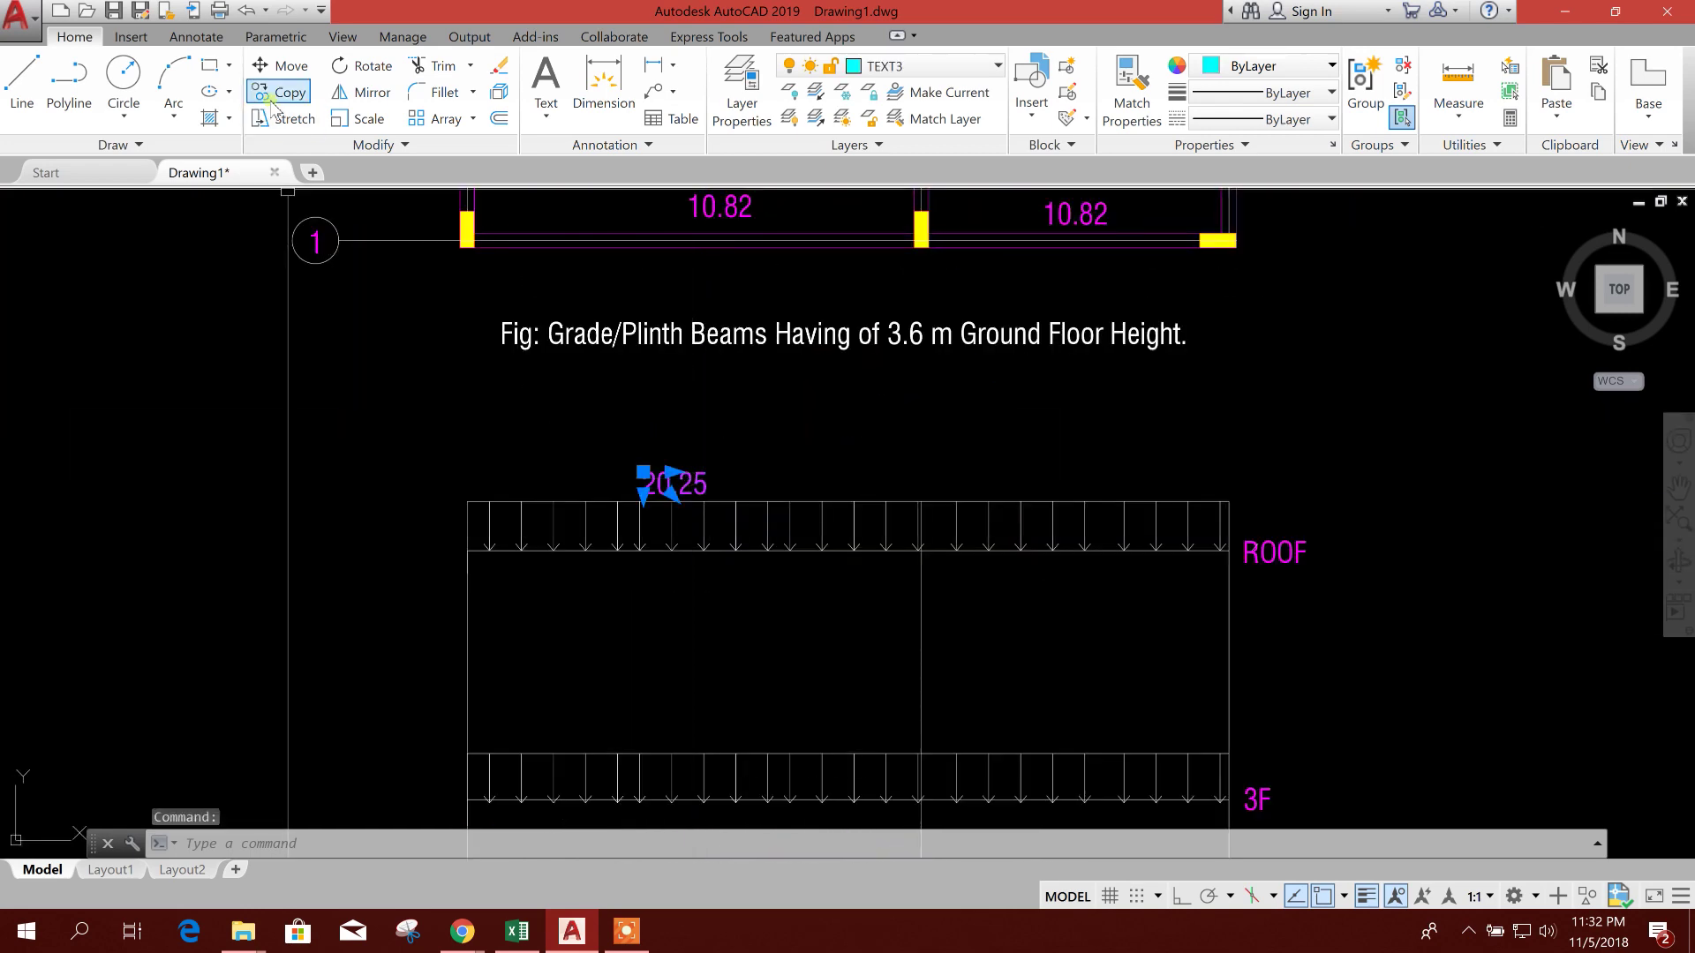
left_click(786, 433)
left_click(1148, 433)
key("Escape")
Change the copied right-span label to 17.35.
scroll(1039, 487, "up", 4)
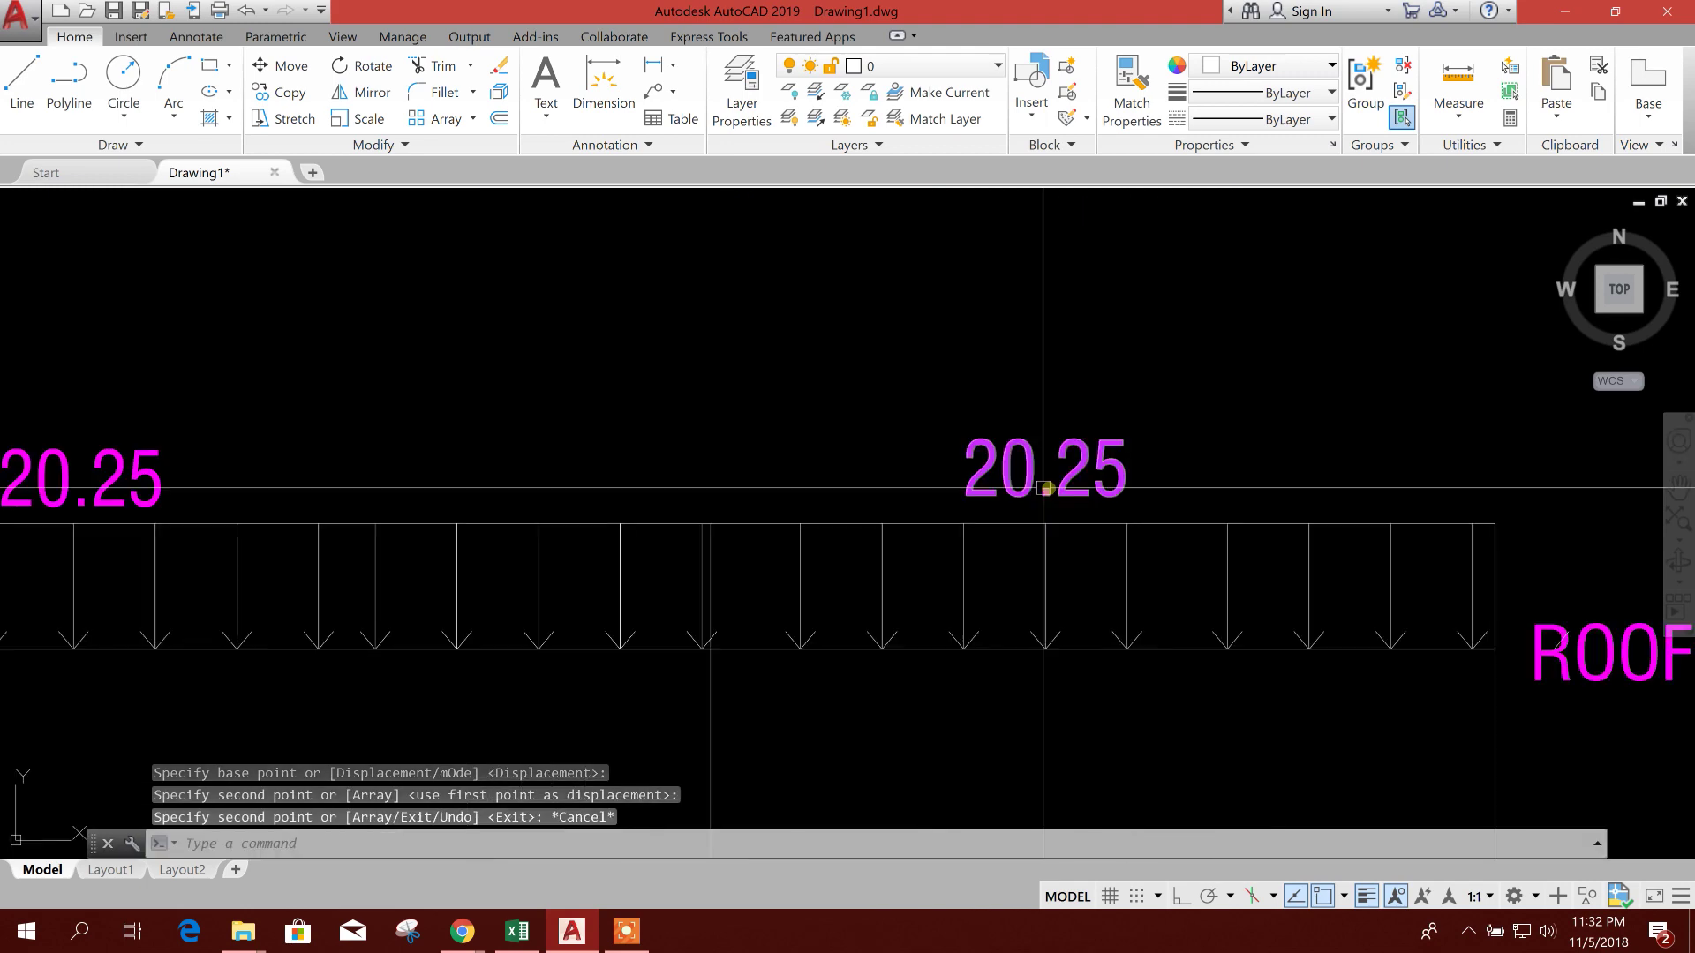
double_click(1042, 499)
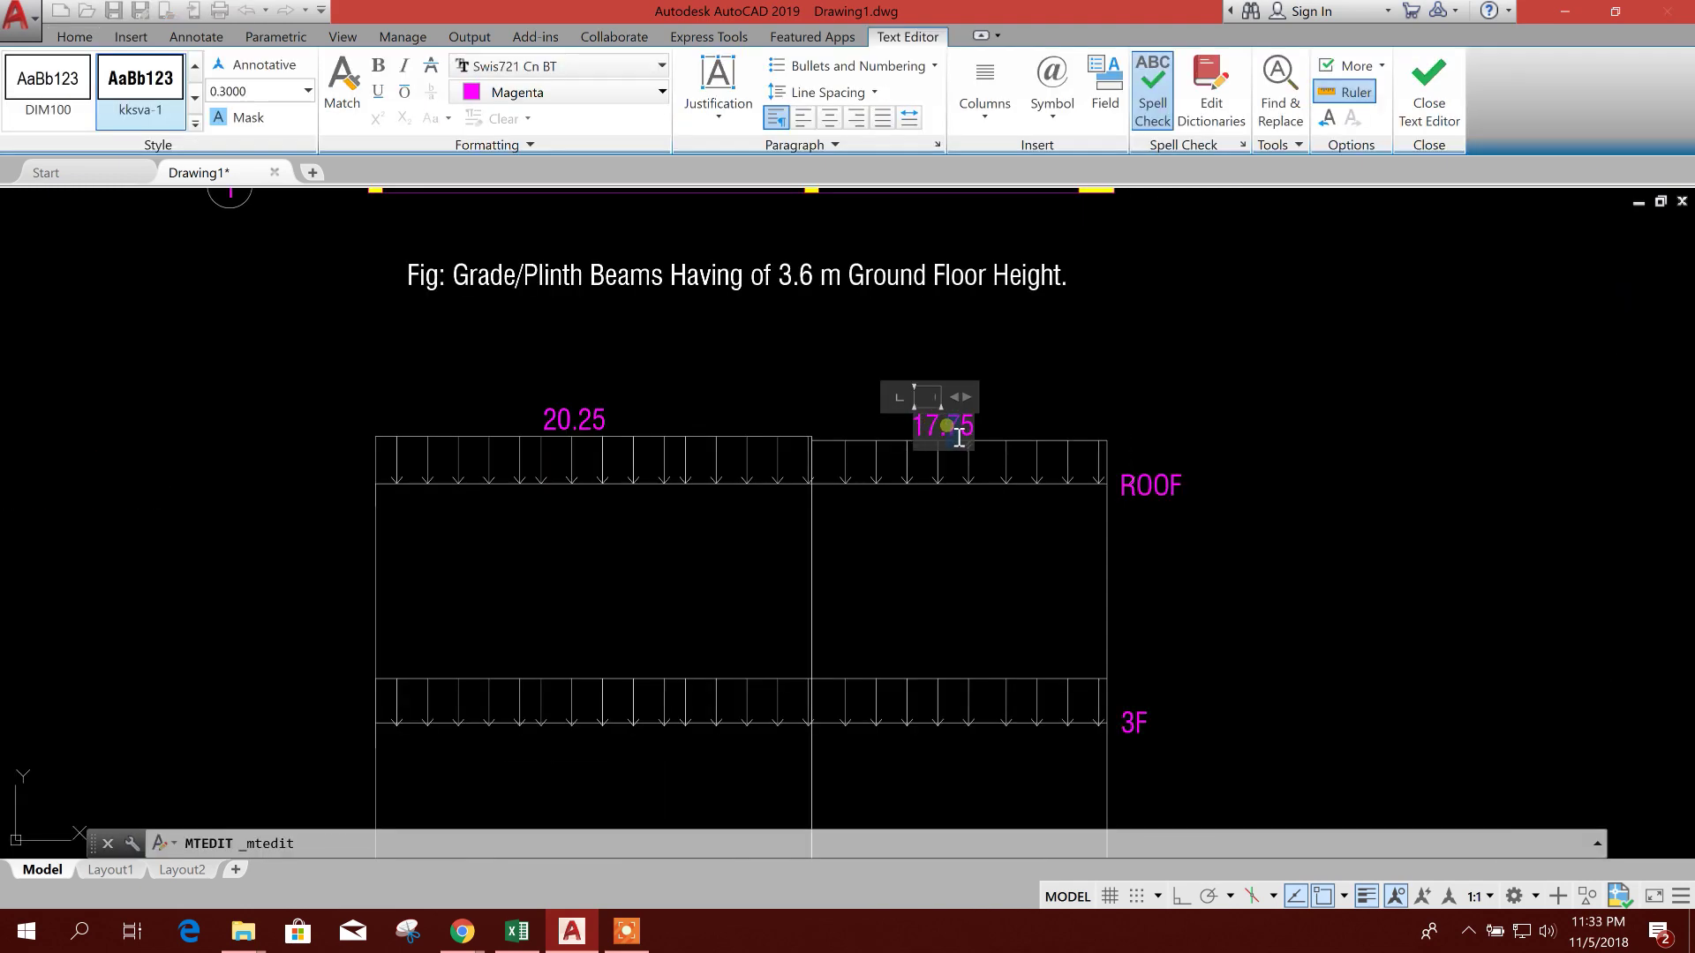
type("3")
left_click(1165, 432)
scroll(997, 481, "down", 4)
middle_click_drag(993, 375, 897, 638)
scroll(895, 383, "up", 4)
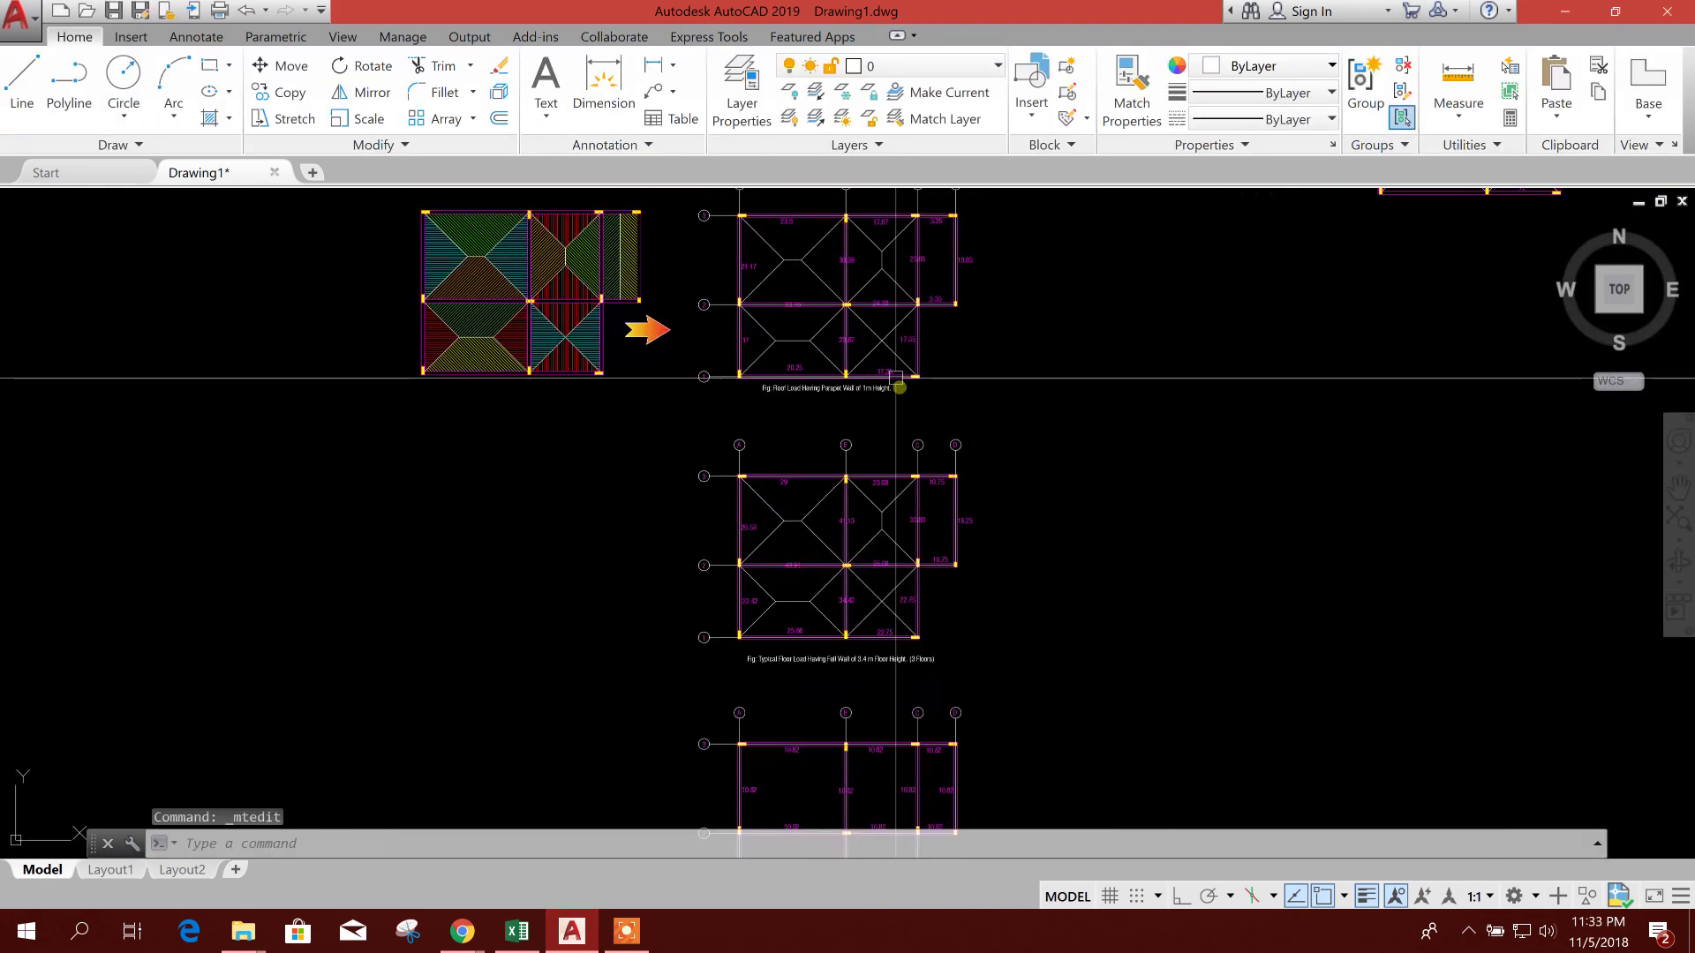
scroll(880, 378, "down", 6)
scroll(763, 542, "up", 6)
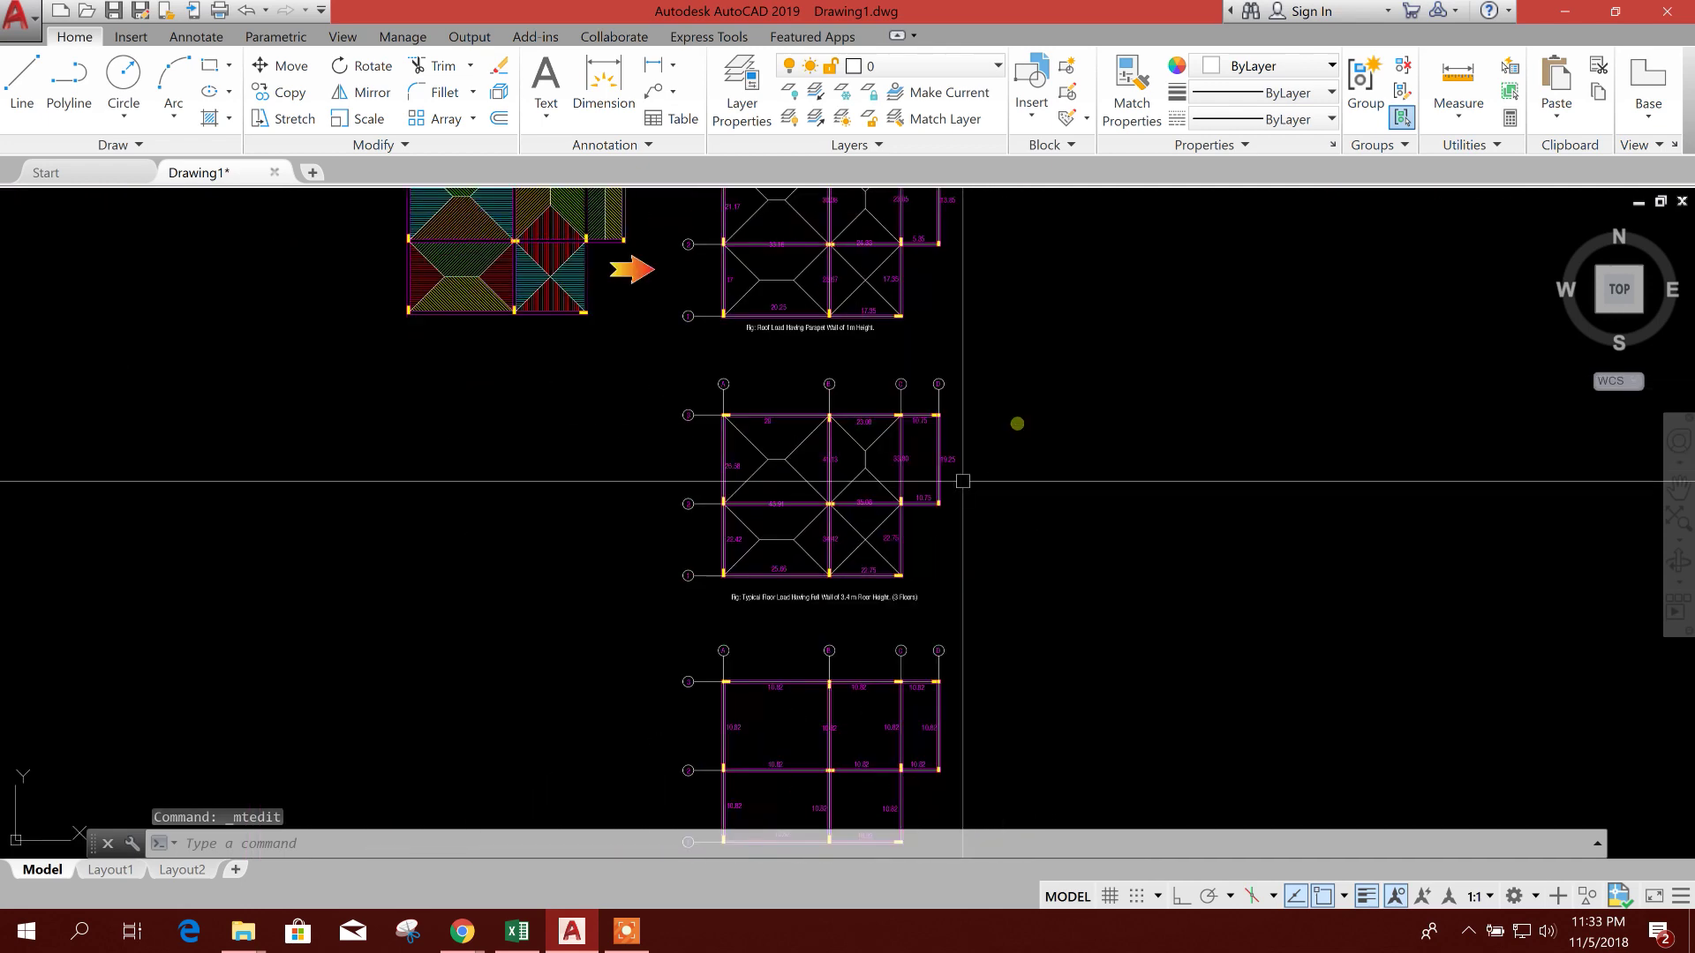
Copy the 25.66 and 22.75 floor load labels onto the 2F and 1F beams.
left_click(286, 101)
scroll(610, 309, "down", 4)
left_click(683, 450)
middle_click_drag(660, 546, 703, 292)
scroll(702, 578, "up", 4)
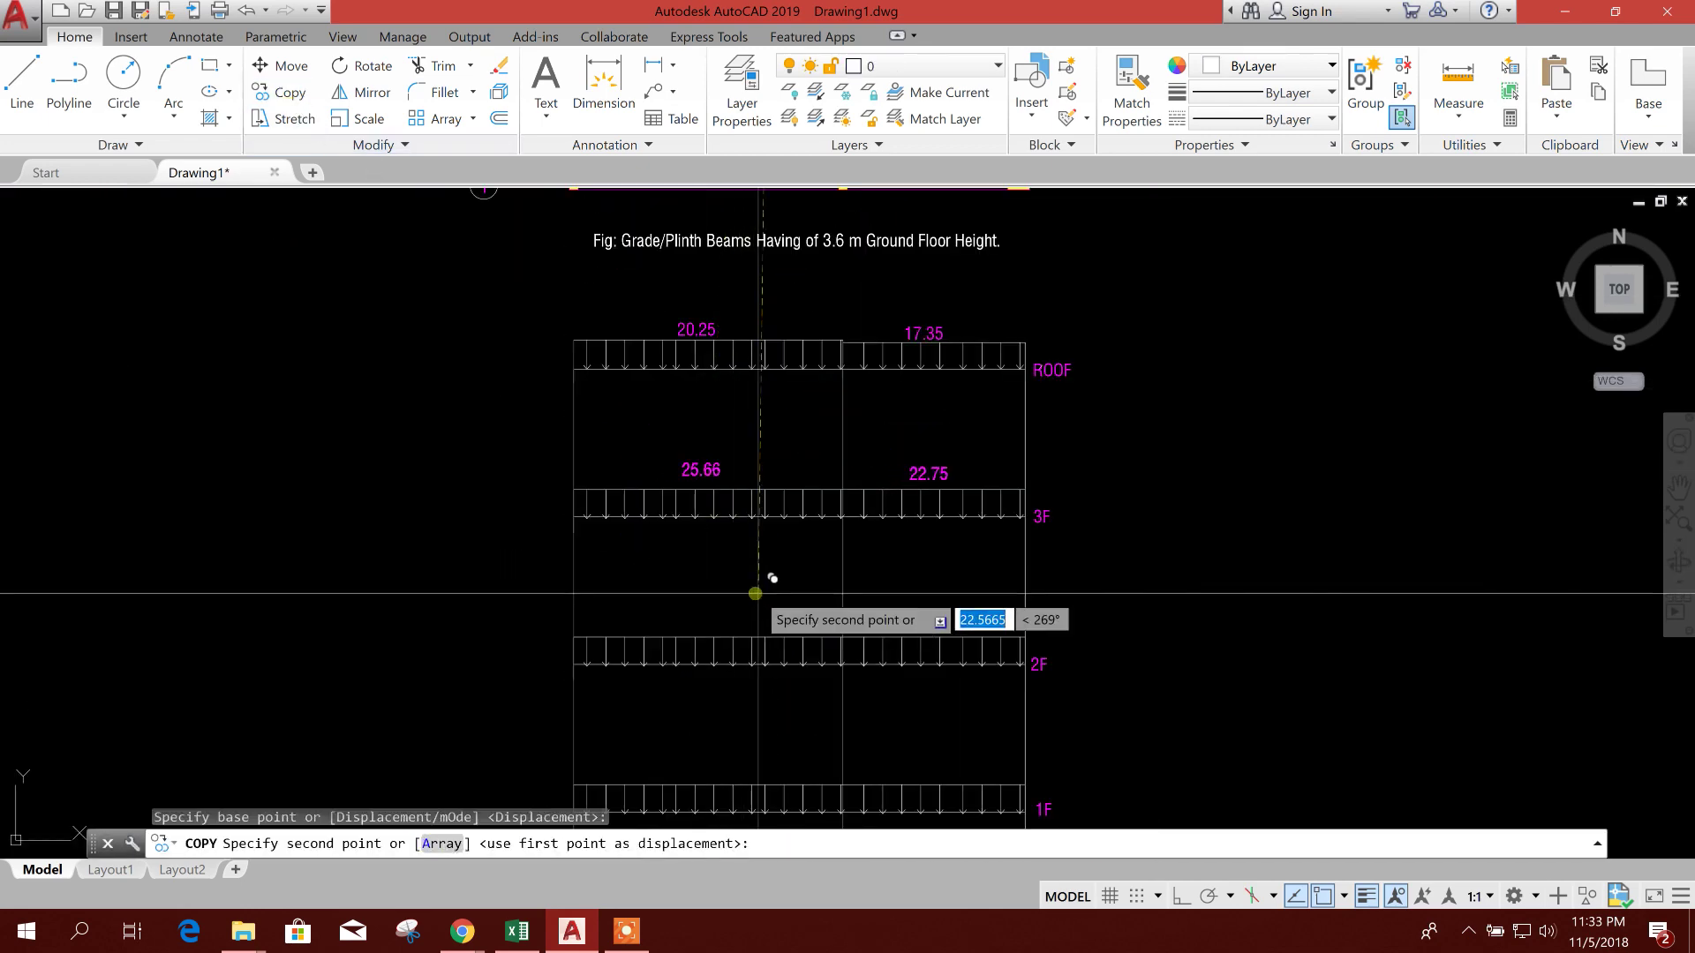
left_click(753, 596)
middle_click_drag(754, 597, 771, 526)
left_click(768, 590)
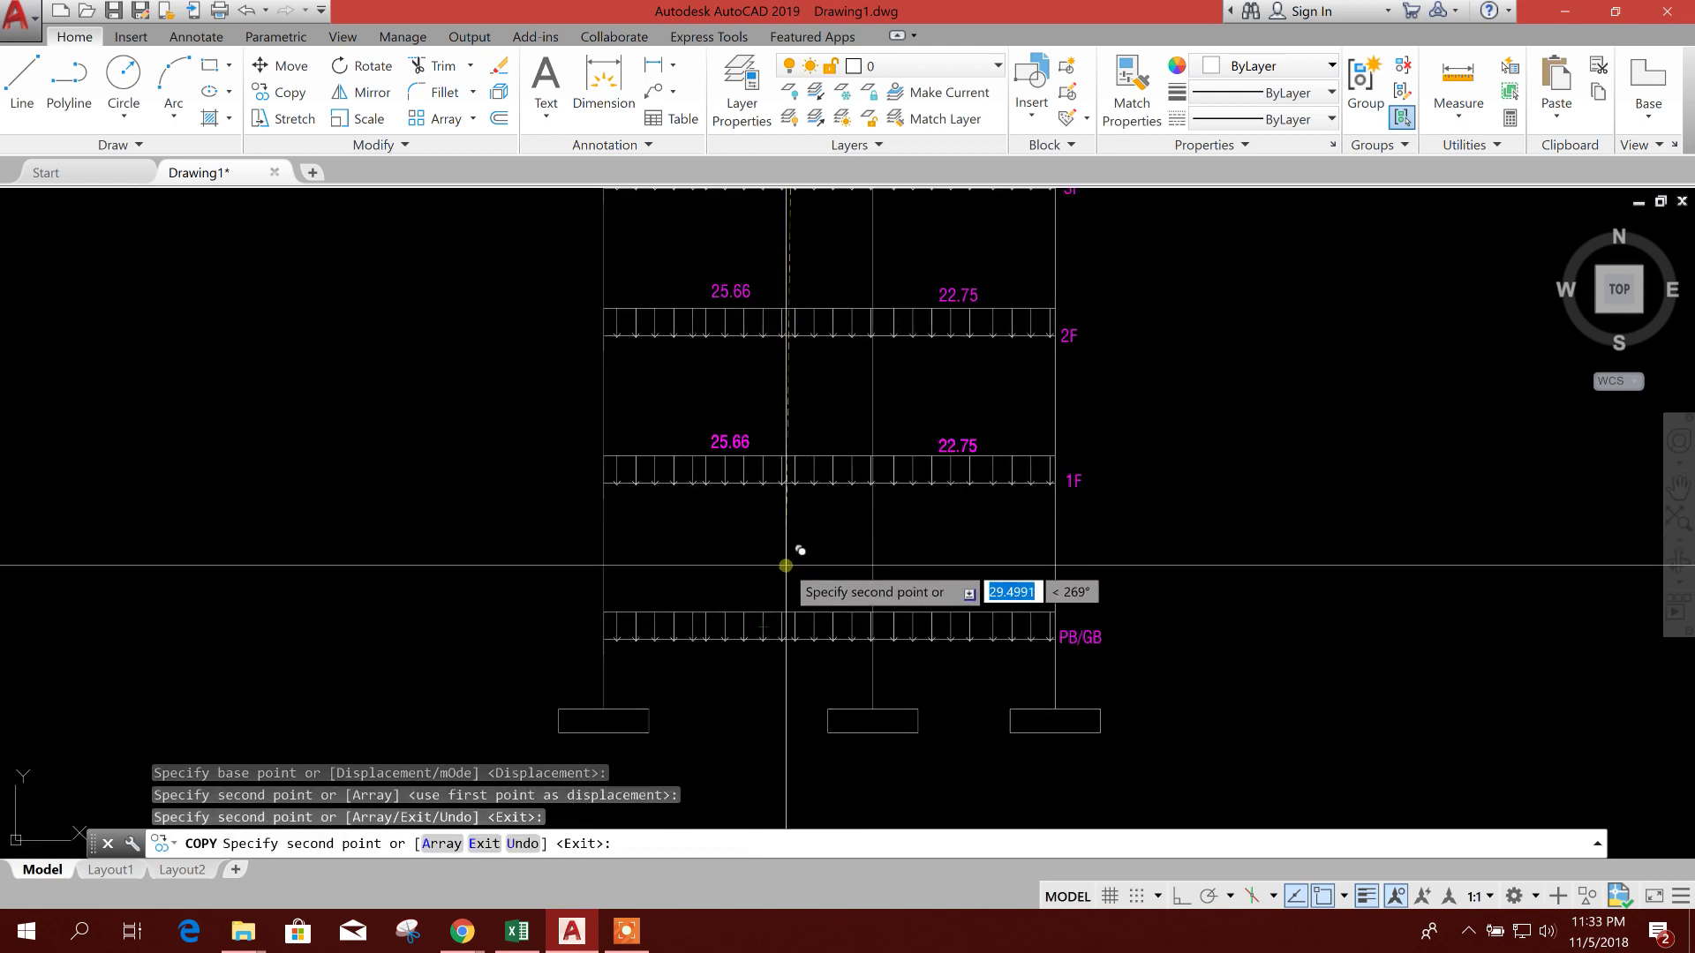
middle_click_drag(861, 651, 874, 556)
key("Escape")
Copy both 10.82 labels onto the PB/GB beam spans of the frame.
scroll(788, 625, "down", 5)
middle_click_drag(829, 349, 818, 521)
scroll(786, 427, "up", 5)
scroll(786, 426, "down", 5)
scroll(706, 581, "up", 5)
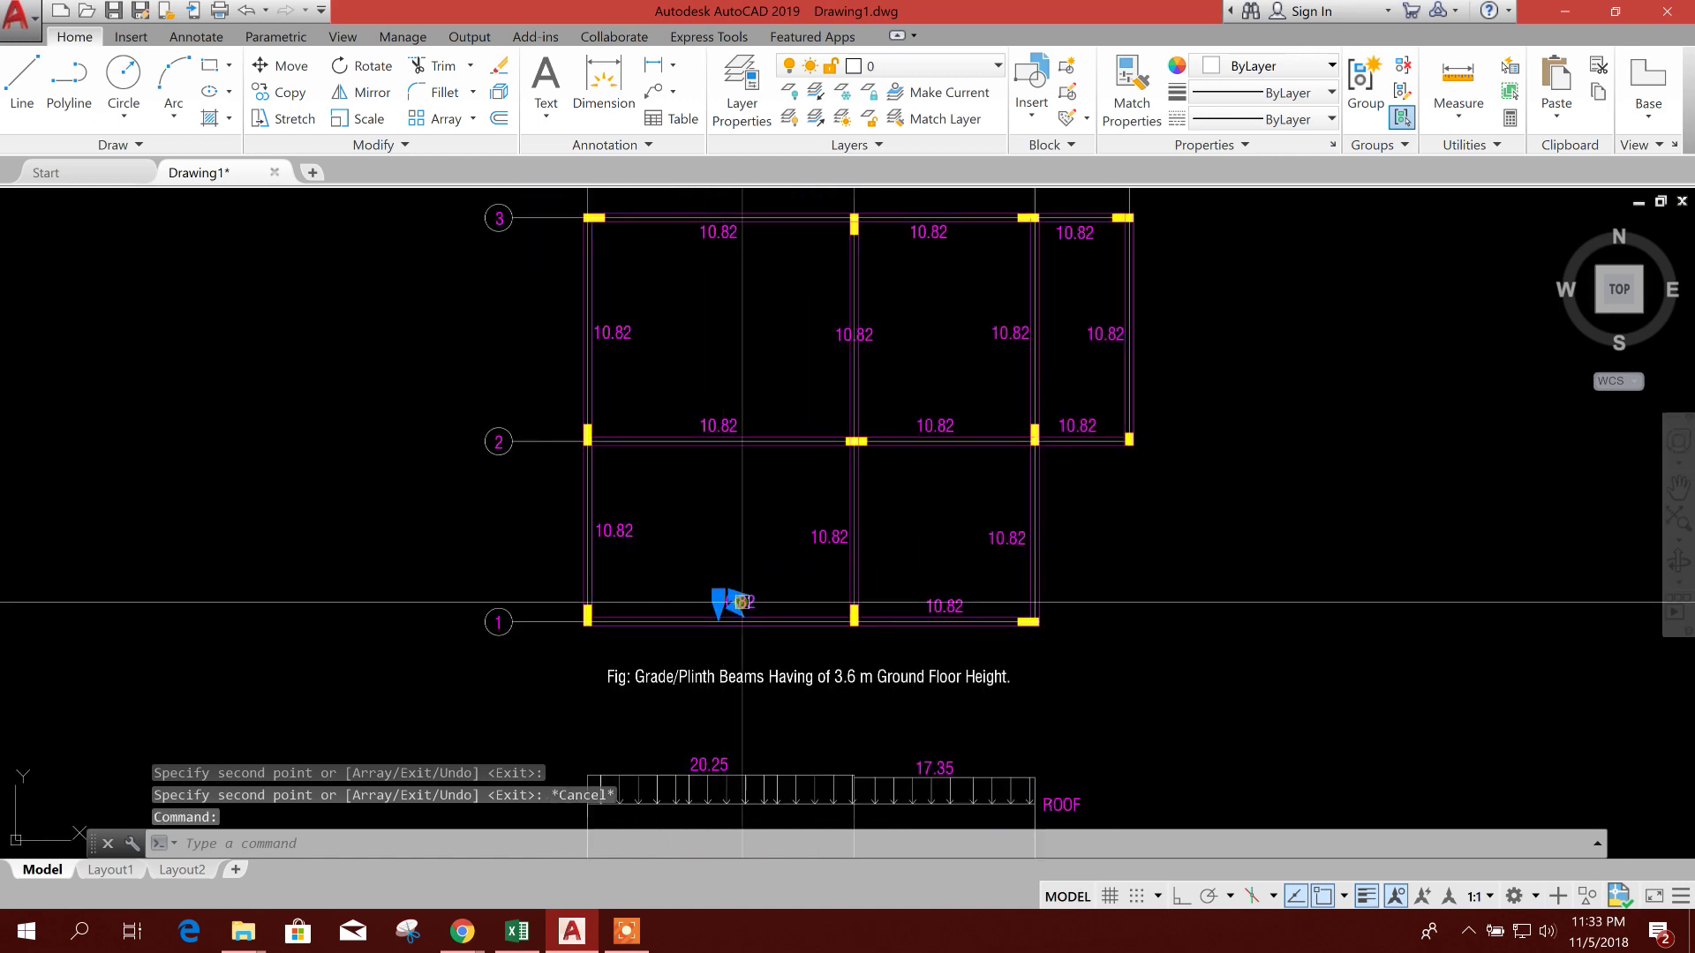
left_click(742, 602)
left_click(944, 605)
left_click(283, 92)
scroll(721, 385, "down", 5)
left_click(755, 504)
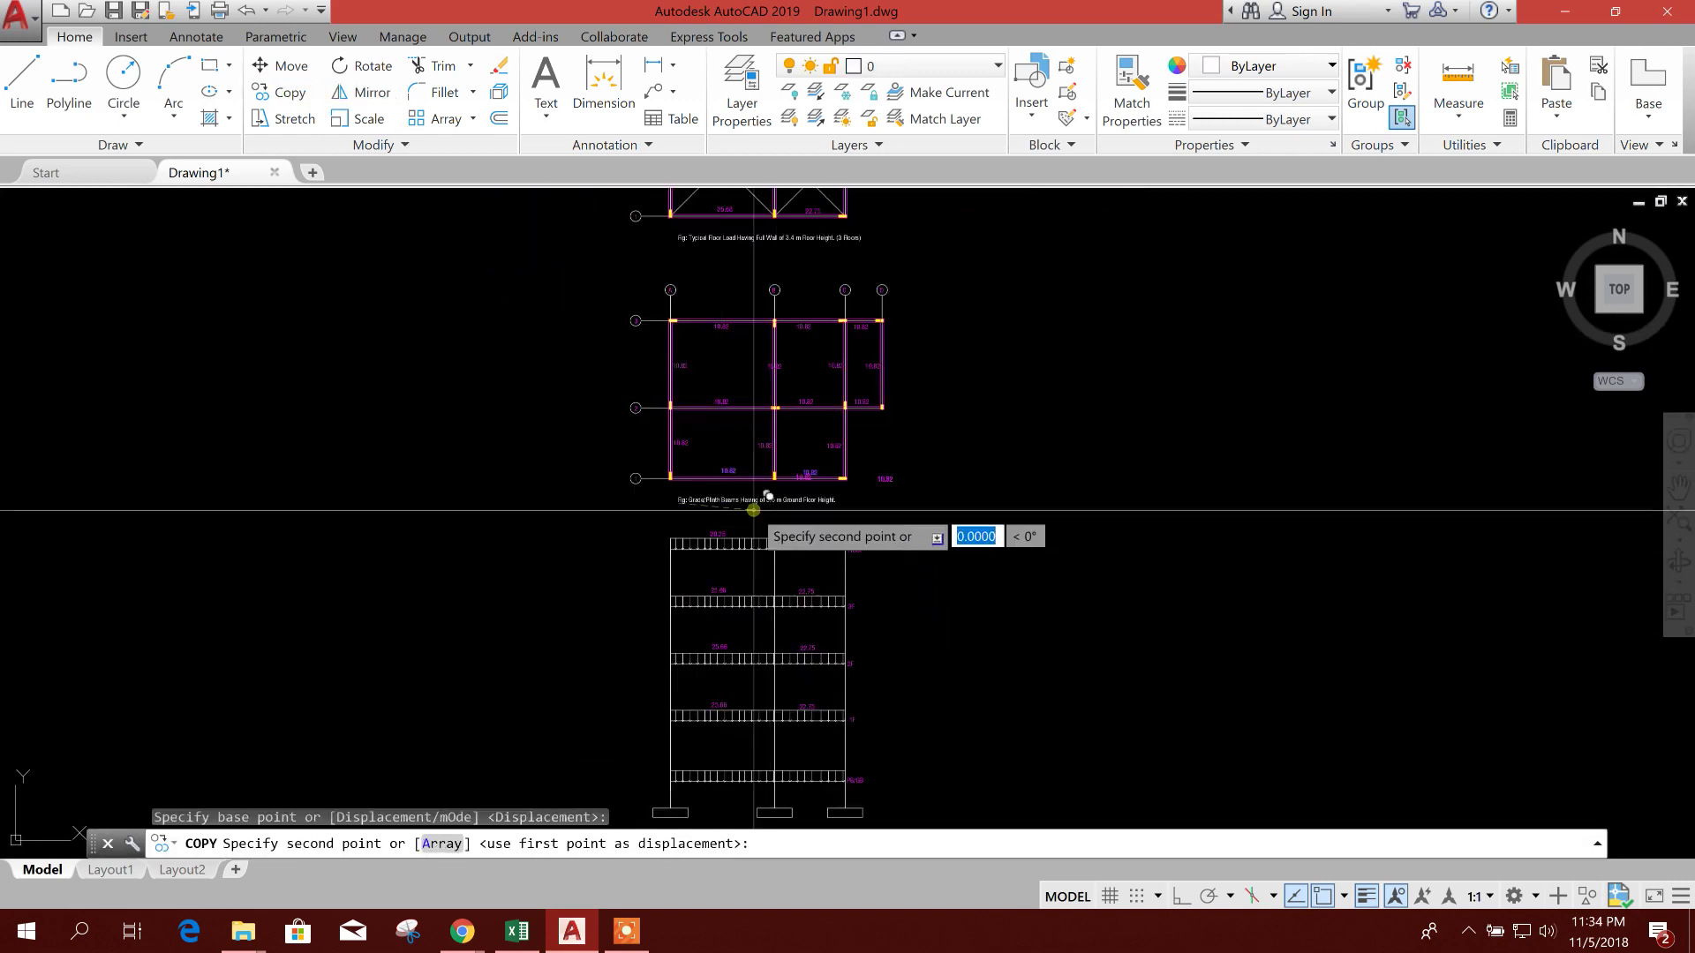
middle_click_drag(732, 681, 750, 491)
scroll(687, 602, "up", 5)
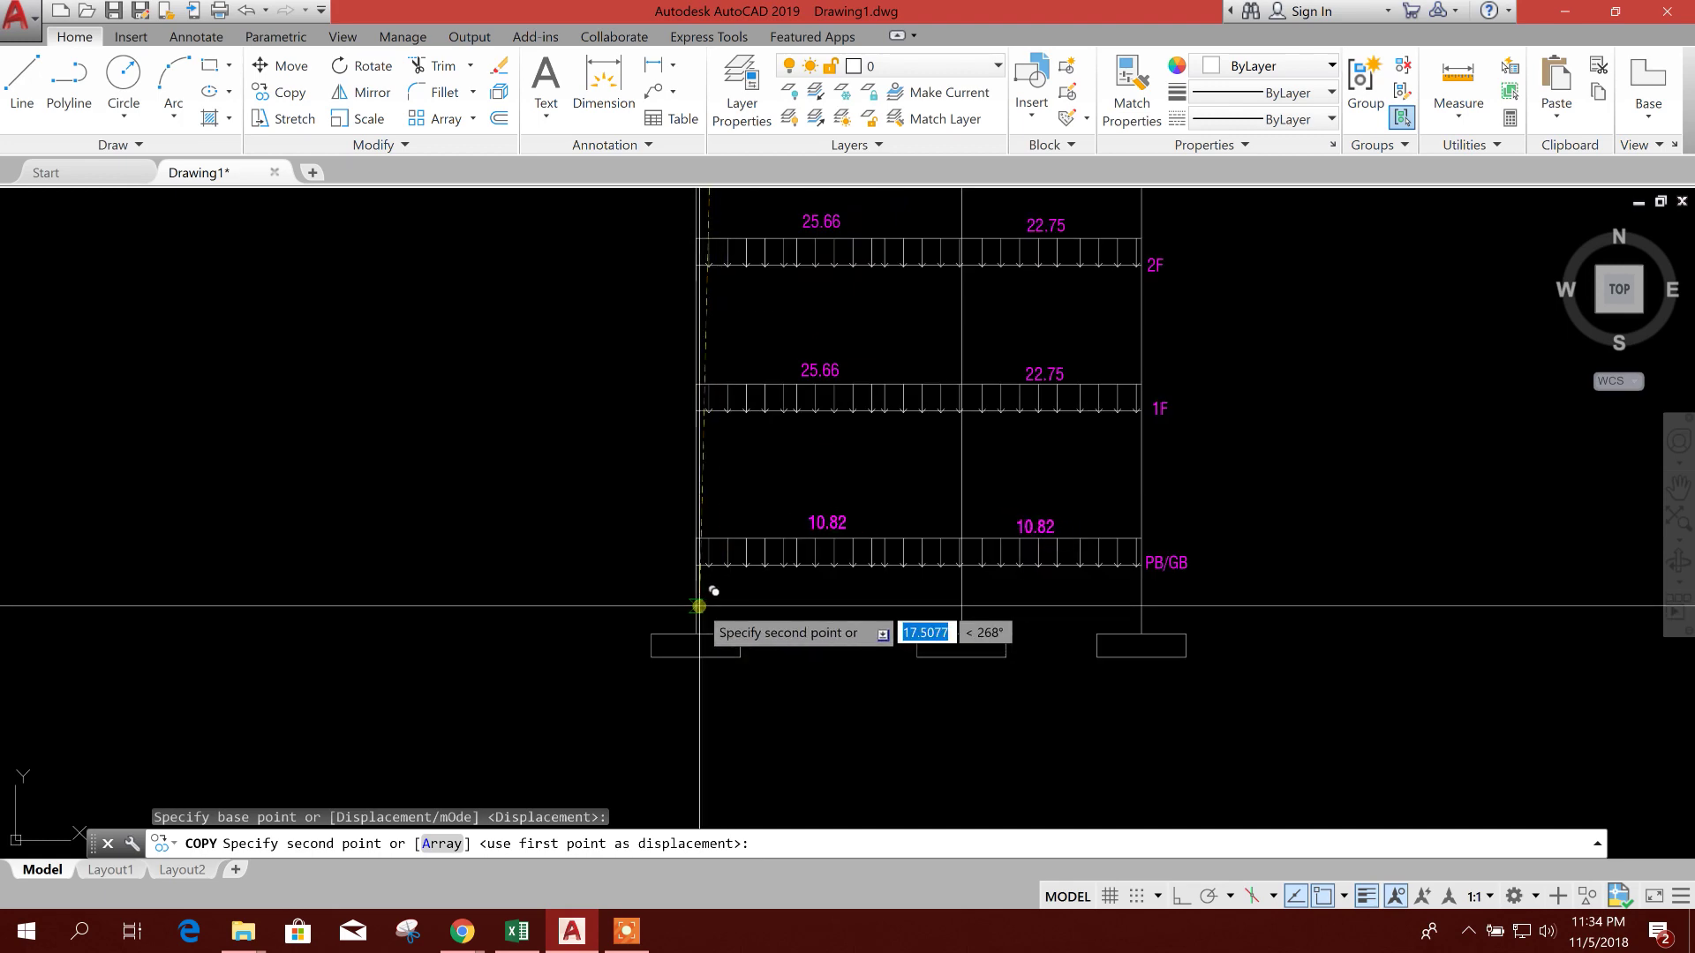
left_click(697, 606)
scroll(749, 647, "down", 6)
key("Escape")
Copy the plinth beam plan caption to below the frame's footings.
middle_click_drag(794, 502, 800, 595)
scroll(801, 596, "up", 4)
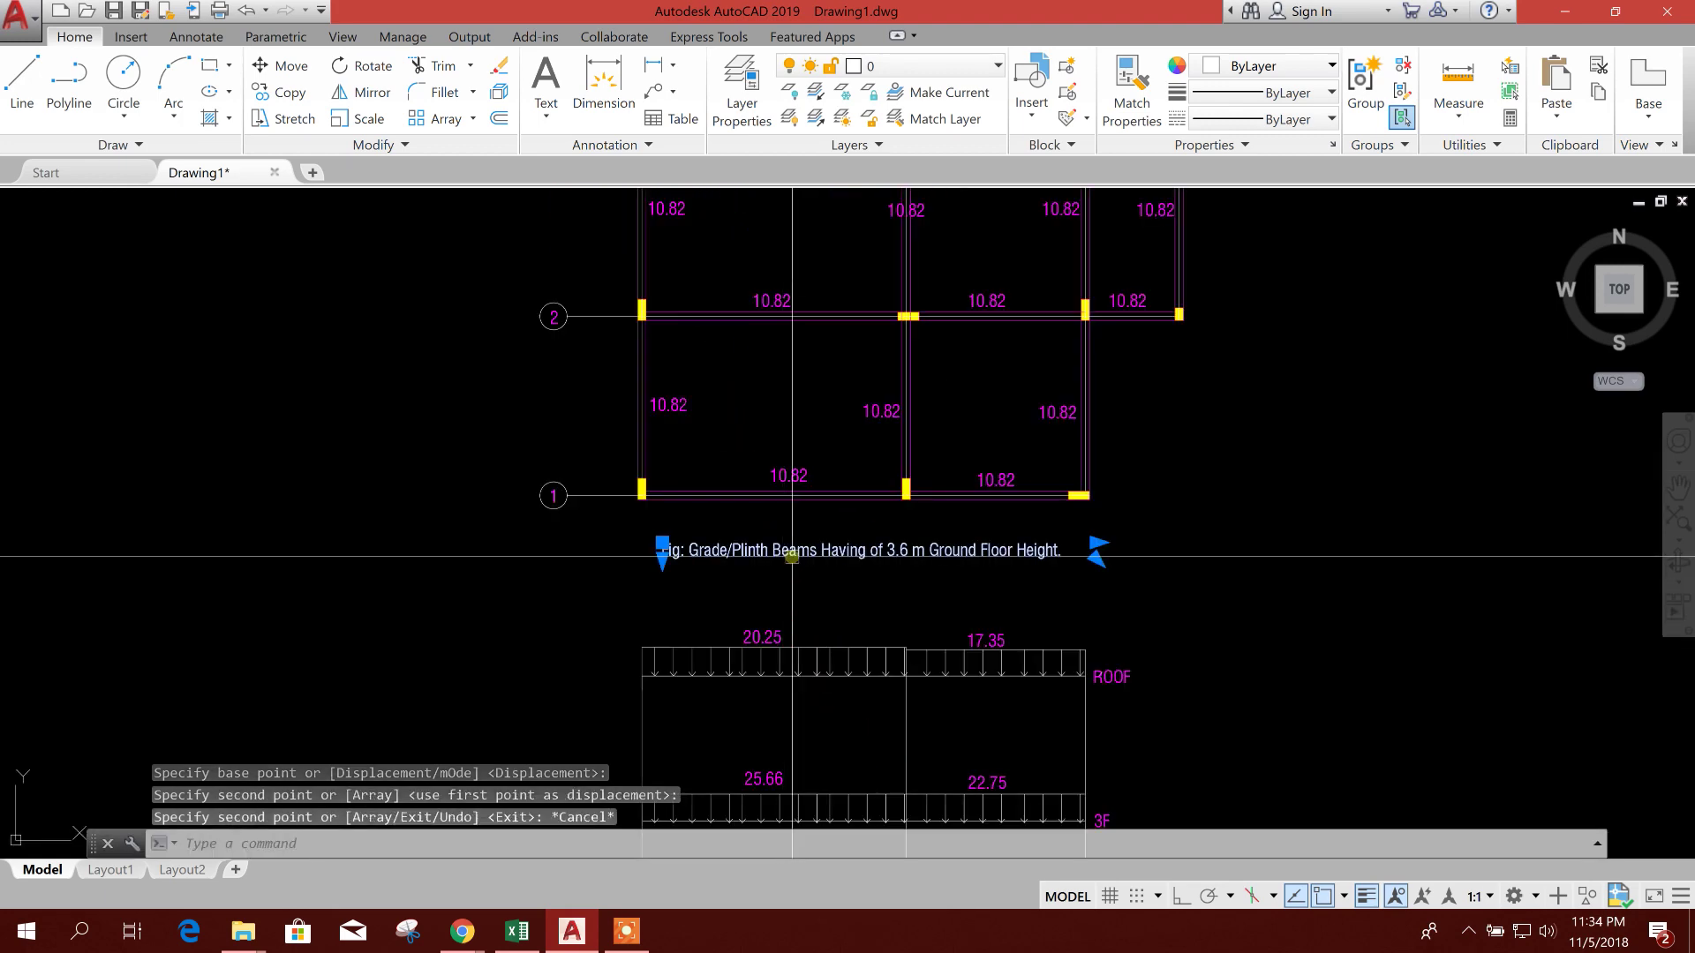
left_click(282, 92)
left_click(857, 500)
middle_click_drag(932, 666, 893, 334)
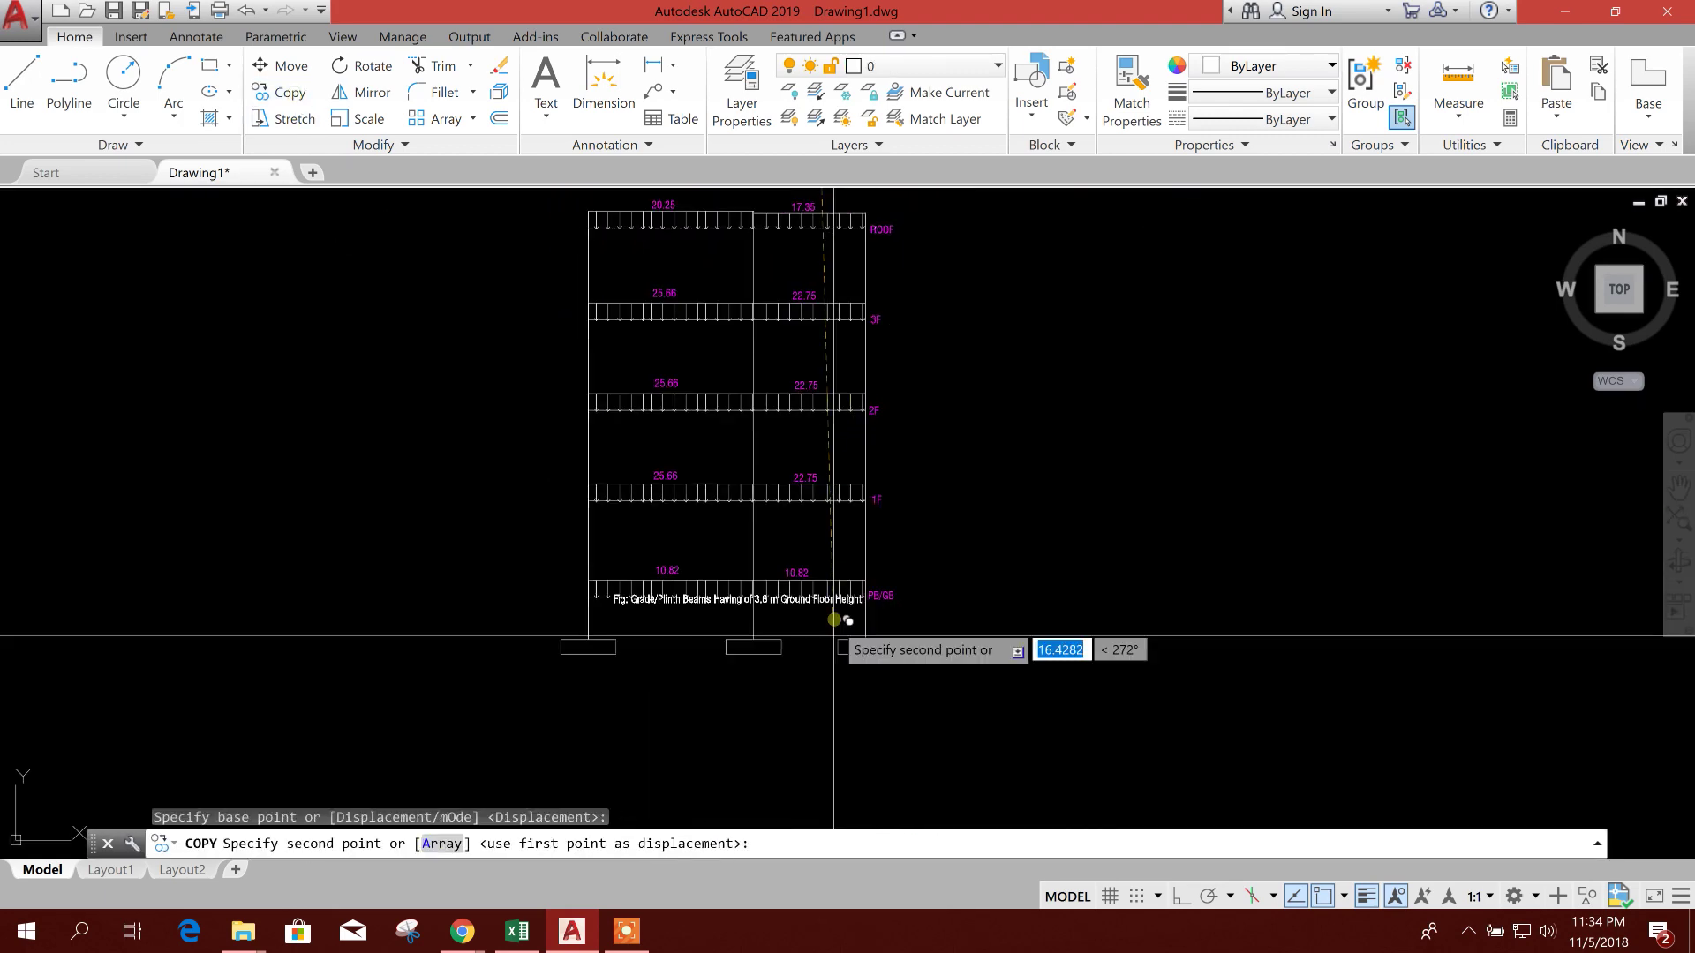
left_click(829, 698)
key("Escape")
scroll(660, 686, "up", 2)
scroll(661, 691, "up", 2)
Change the copied caption to 'Fig: UDL in KN/m FOR GRID-1'.
double_click(600, 654)
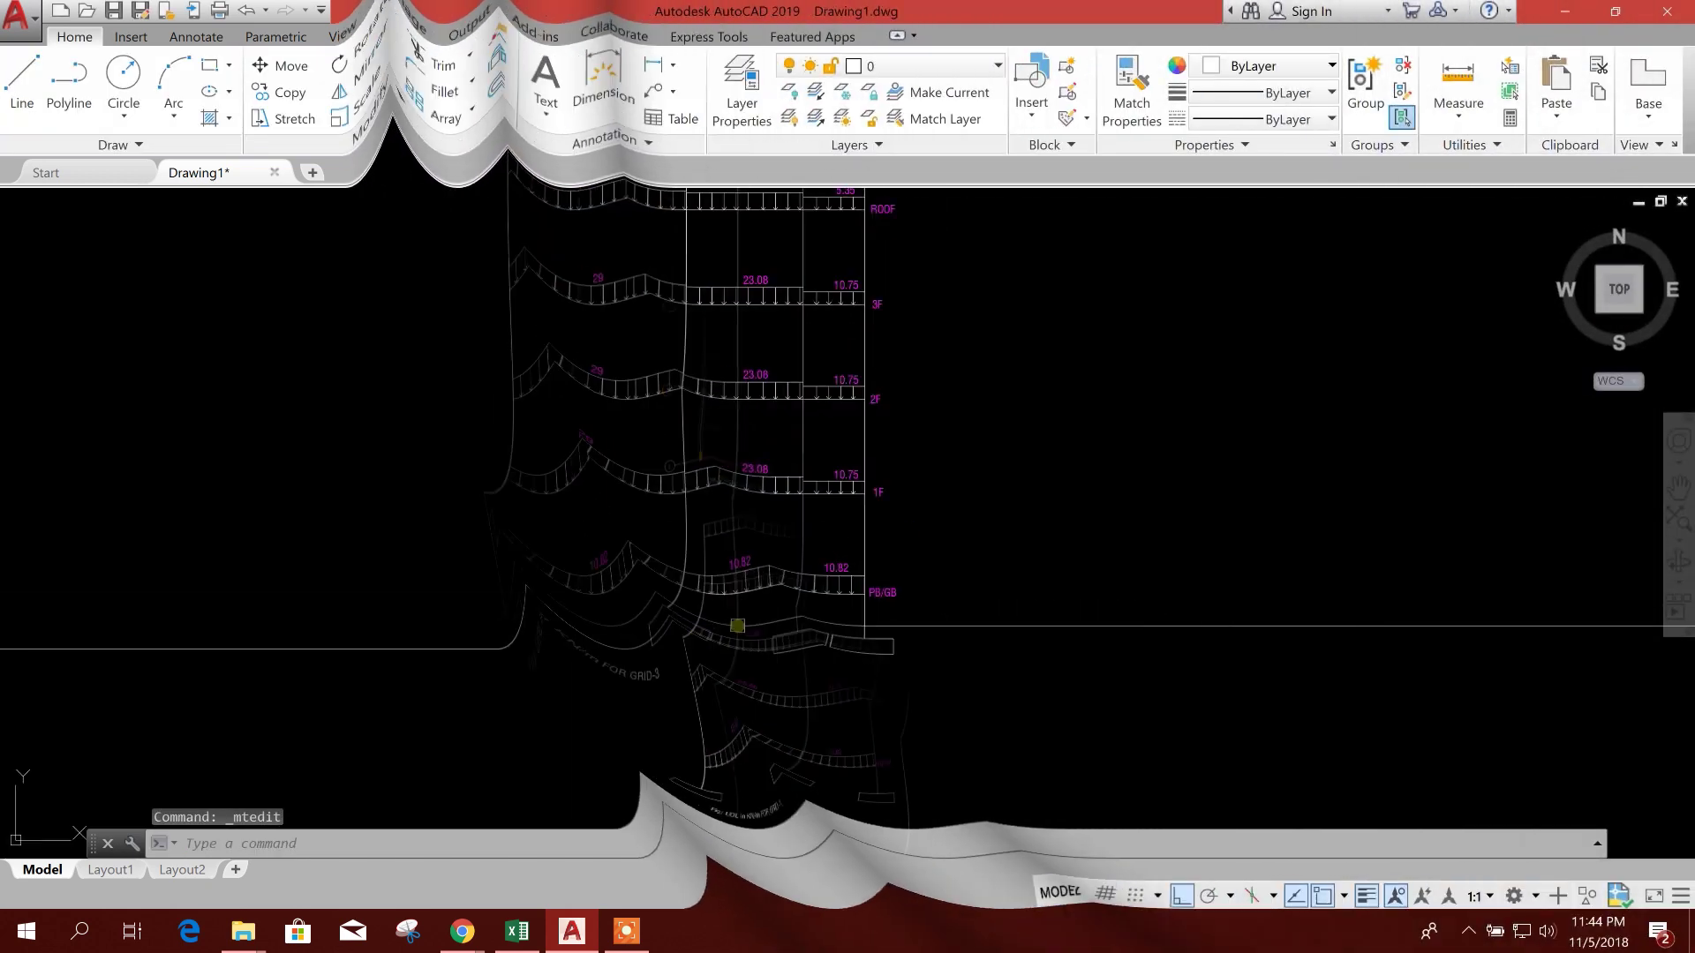
middle_click_drag(889, 553, 826, 654)
scroll(826, 654, "down", 4)
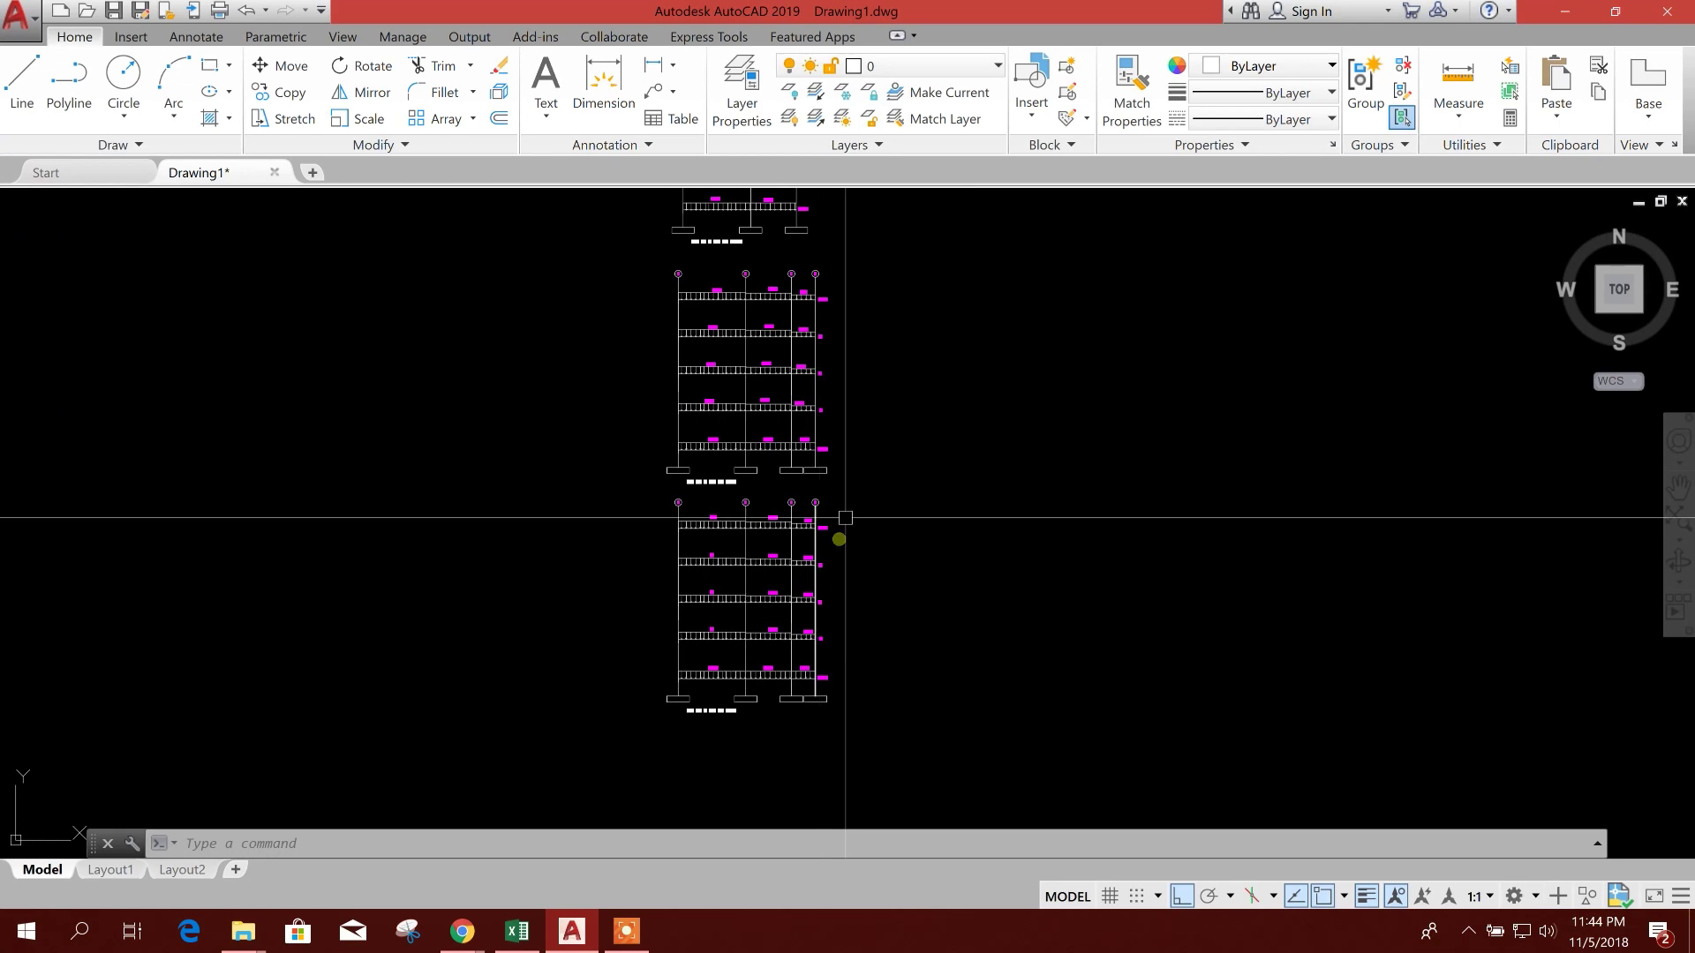
mouse_move(849, 428)
middle_mouse_down()
mouse_move(801, 610)
mouse_move(787, 606)
middle_mouse_up()
Pan around to check the other frame elevations for GRID-2, GRID-C and GRID-D.
scroll(712, 451, "up", 4)
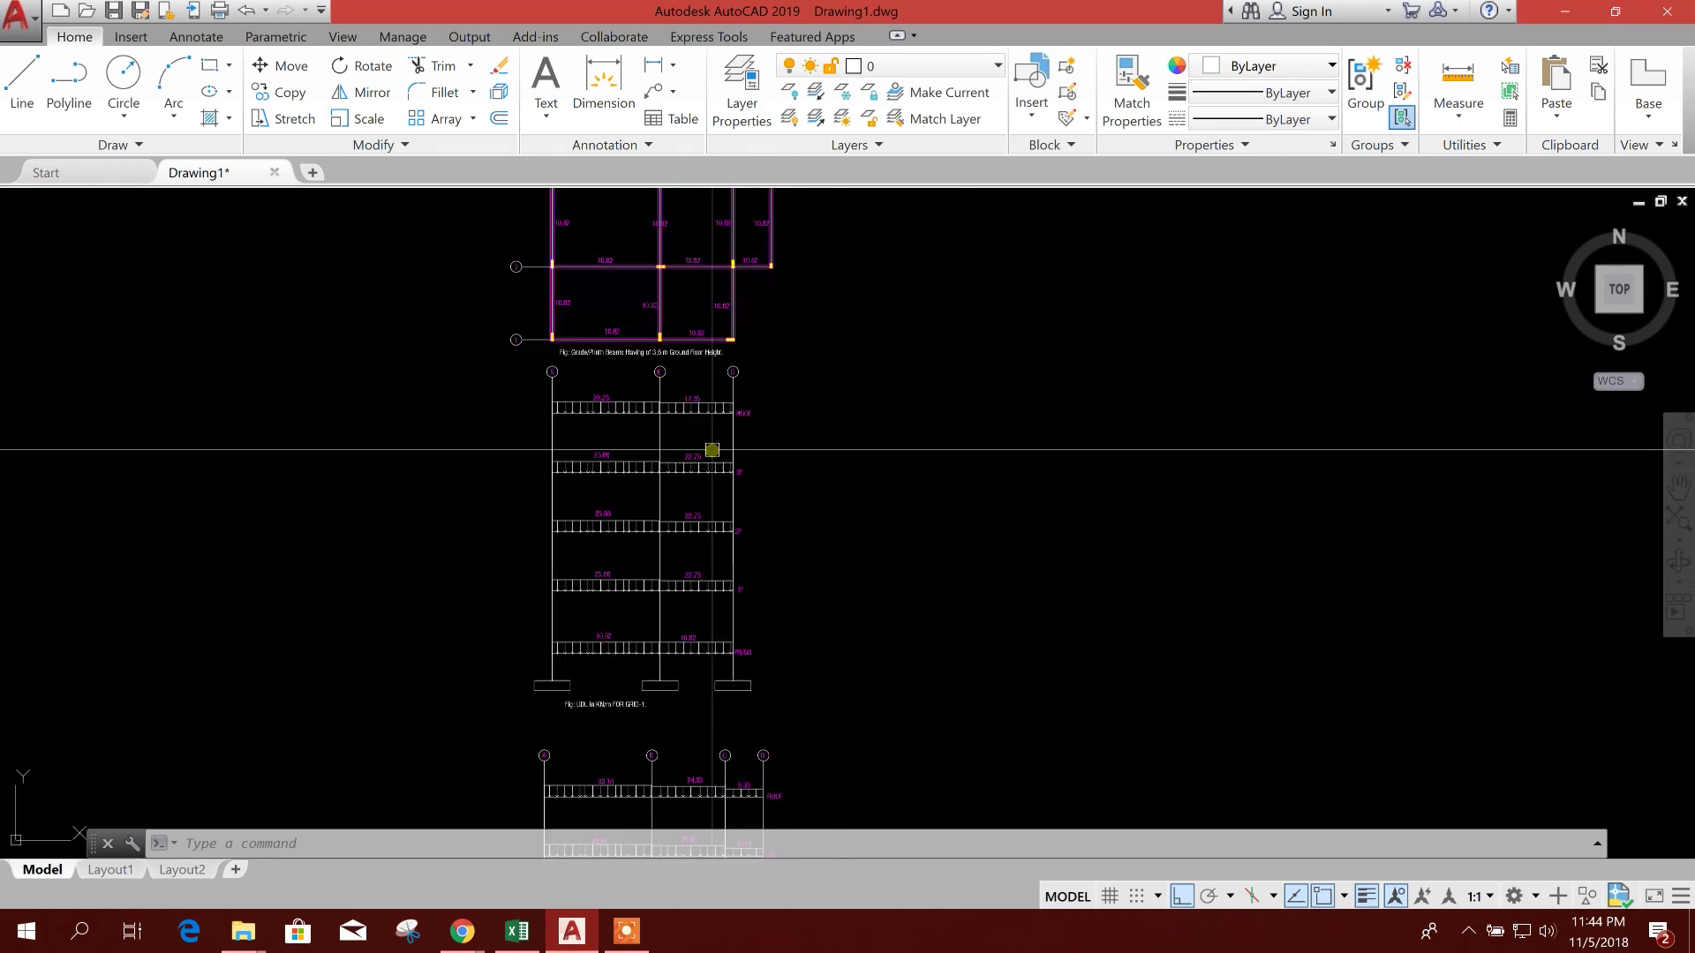
middle_click_drag(616, 397, 642, 370)
scroll(642, 366, "down", 4)
mouse_move(704, 642)
middle_mouse_down()
mouse_move(713, 420)
mouse_move(693, 435)
middle_mouse_up()
scroll(657, 567, "up", 4)
middle_click_drag(656, 569, 654, 660)
scroll(654, 660, "down", 2)
middle_click_drag(801, 501, 791, 649)
middle_click_drag(777, 434, 748, 645)
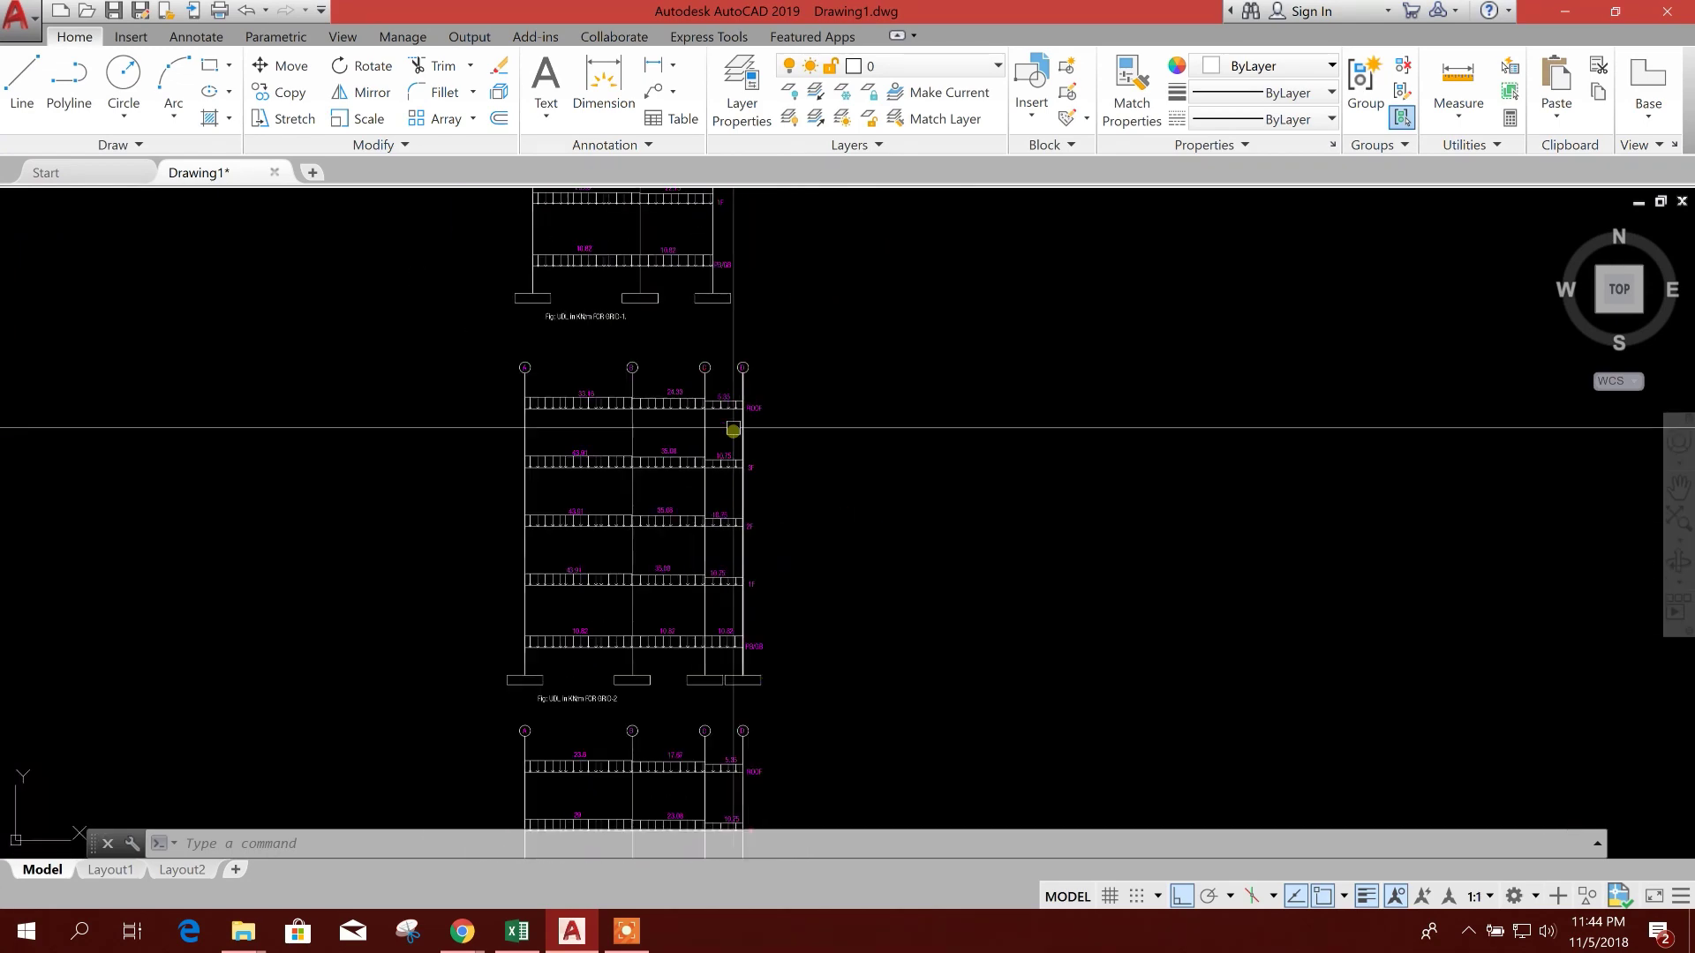
scroll(735, 401, "up", 2)
scroll(928, 527, "down", 3)
middle_click_drag(938, 394, 806, 665)
scroll(601, 480, "up", 3)
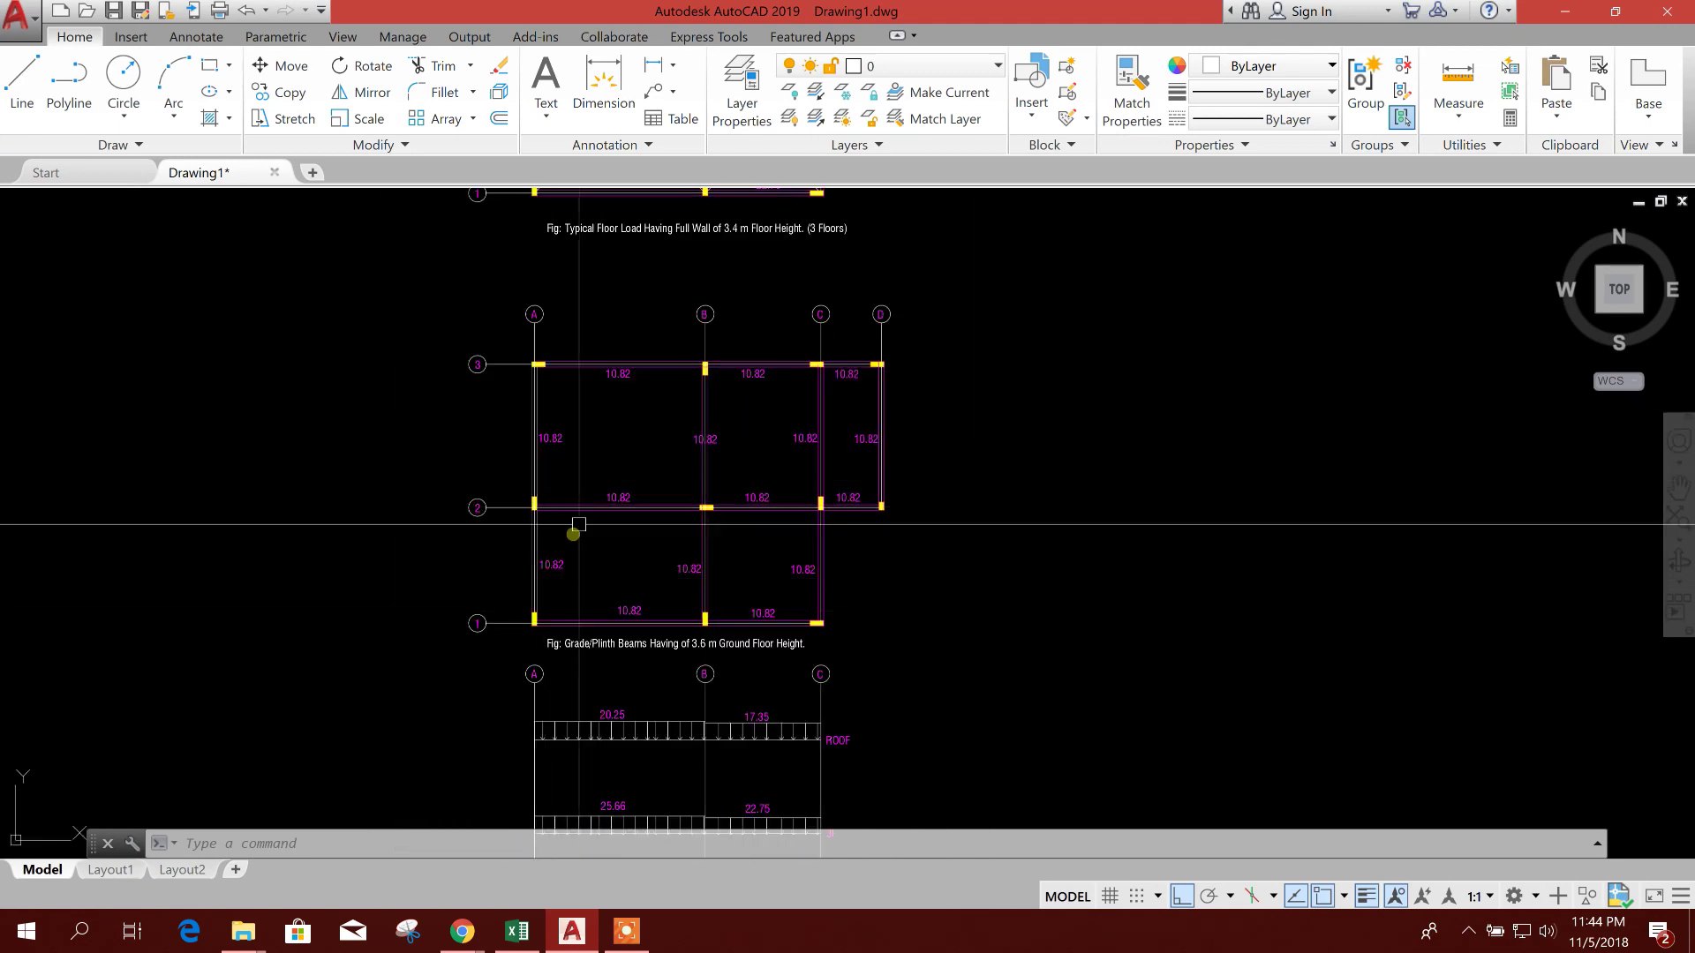
middle_click_drag(579, 524, 574, 595)
middle_click_drag(733, 414, 682, 420)
middle_click_drag(894, 655, 835, 387)
scroll(835, 387, "down", 2)
middle_click_drag(847, 677, 818, 483)
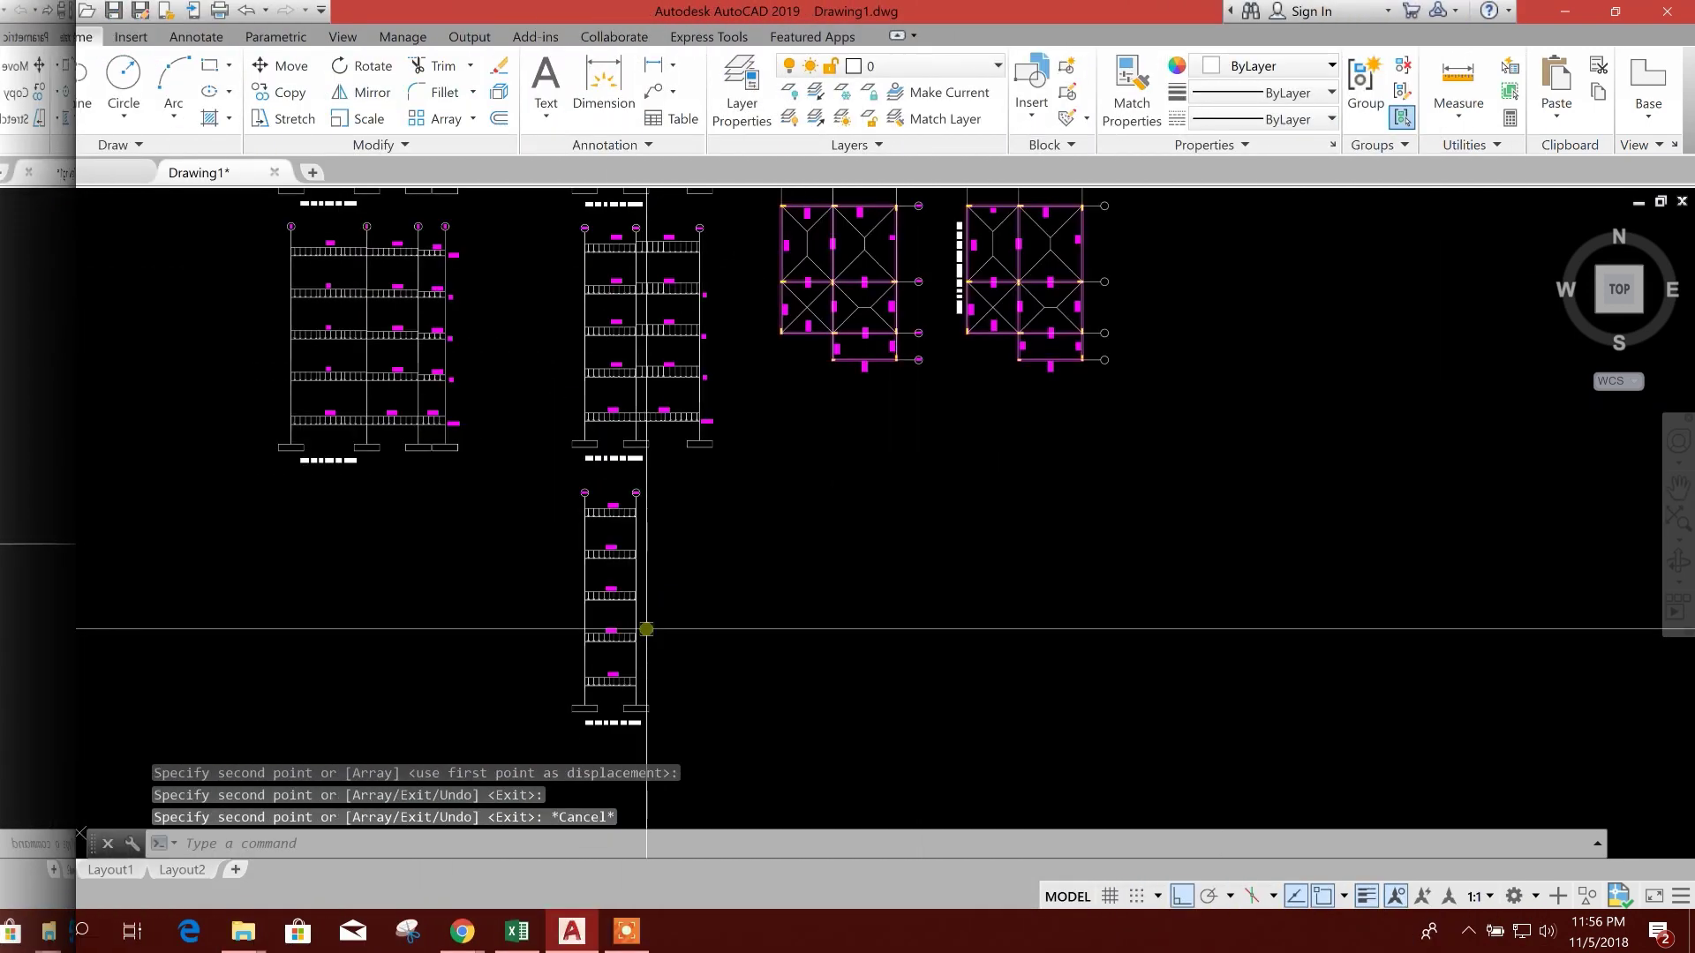
Window-select and delete the two purple plan copies beside the elevations.
scroll(759, 530, "down", 2)
left_click(697, 442)
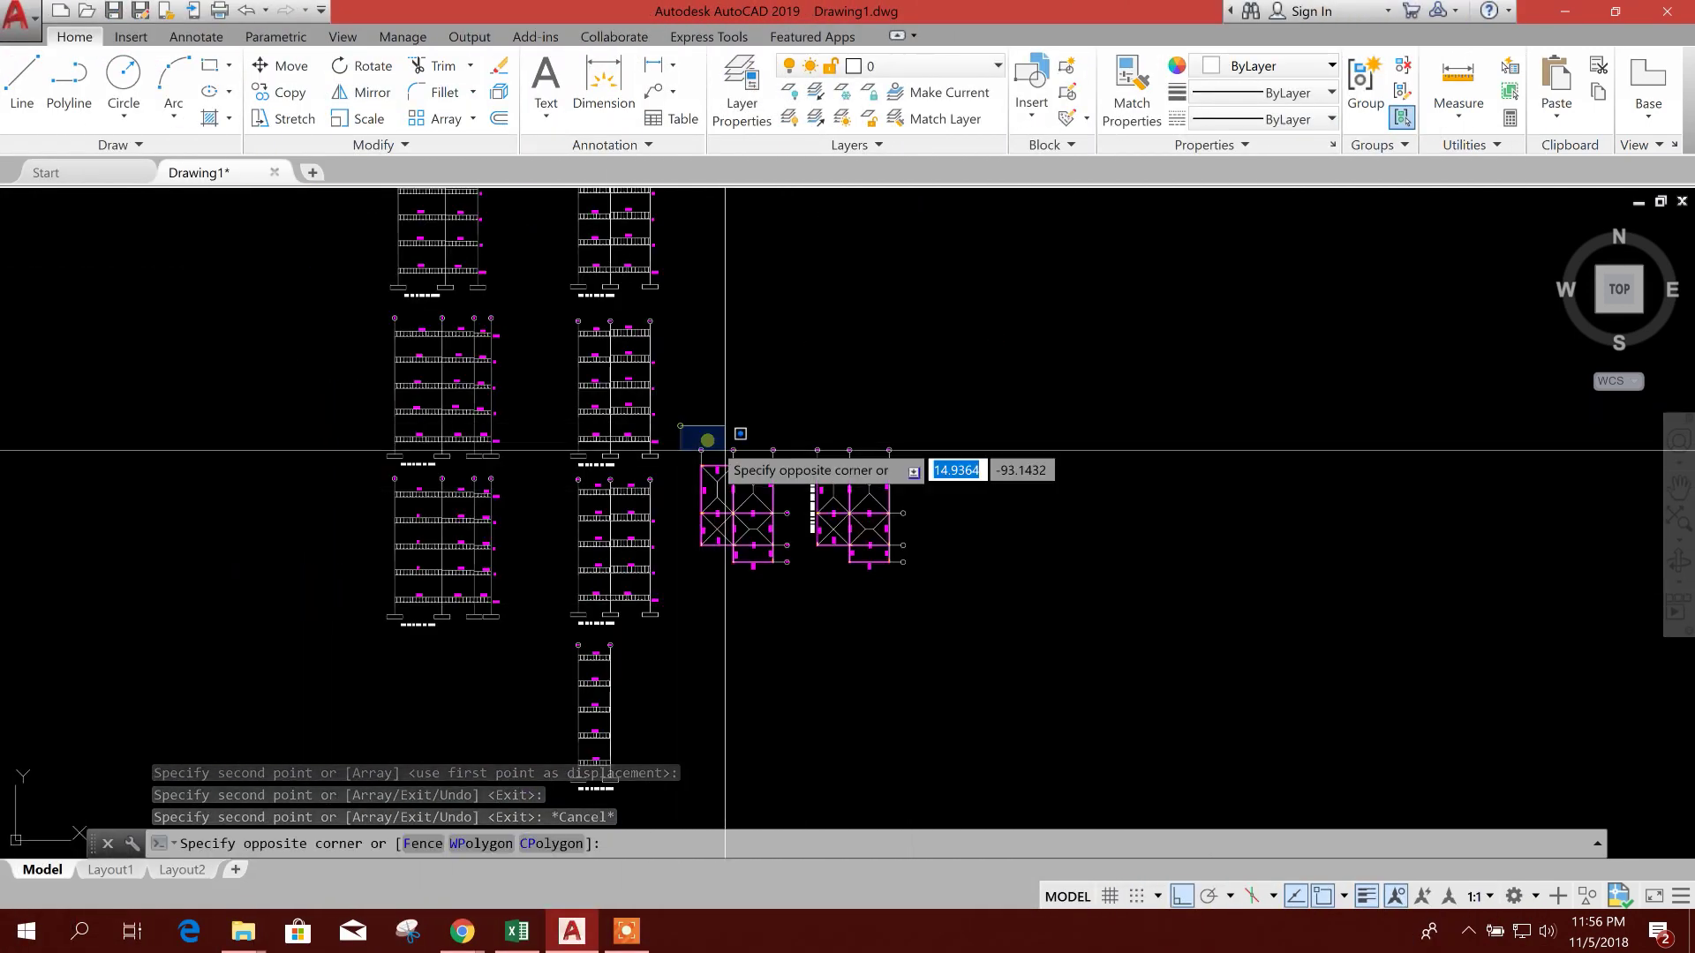
left_click(924, 591)
key("Delete")
scroll(719, 427, "up", 5)
scroll(671, 494, "down", 3)
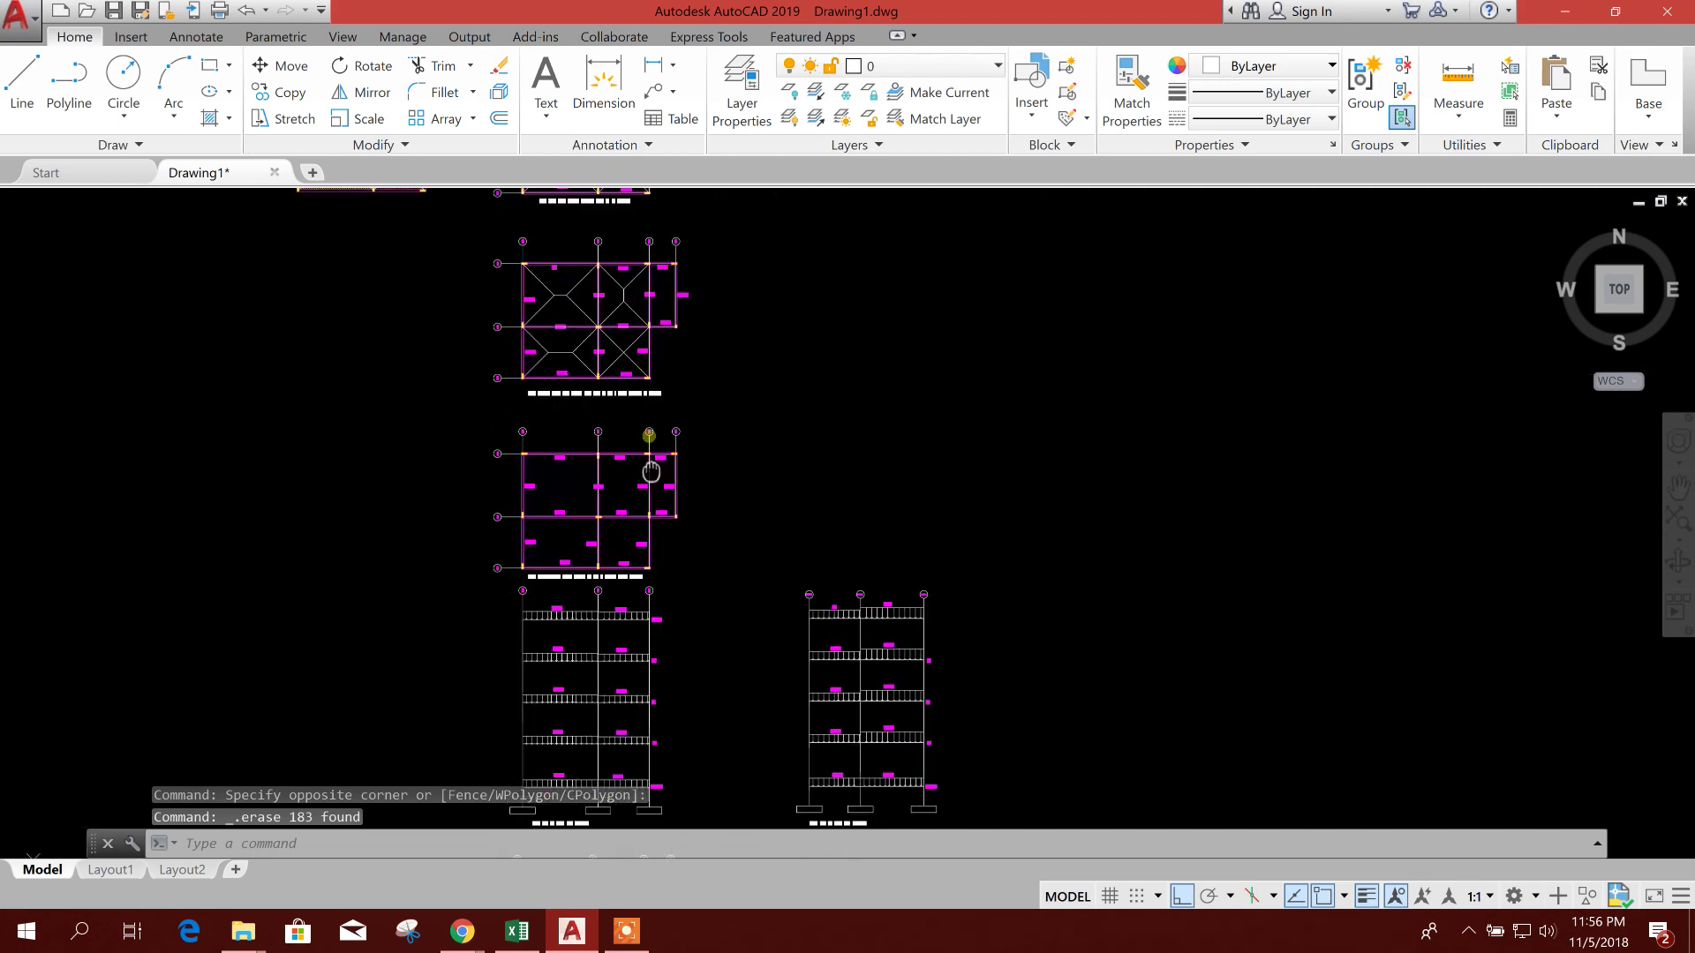
Pan and zoom across the finished load plans and grid frame elevations to review them.
middle_click_drag(646, 662, 670, 503)
scroll(670, 503, "down", 2)
middle_click_drag(683, 601, 688, 548)
scroll(659, 422, "up", 4)
scroll(606, 381, "down", 2)
scroll(601, 385, "up", 6)
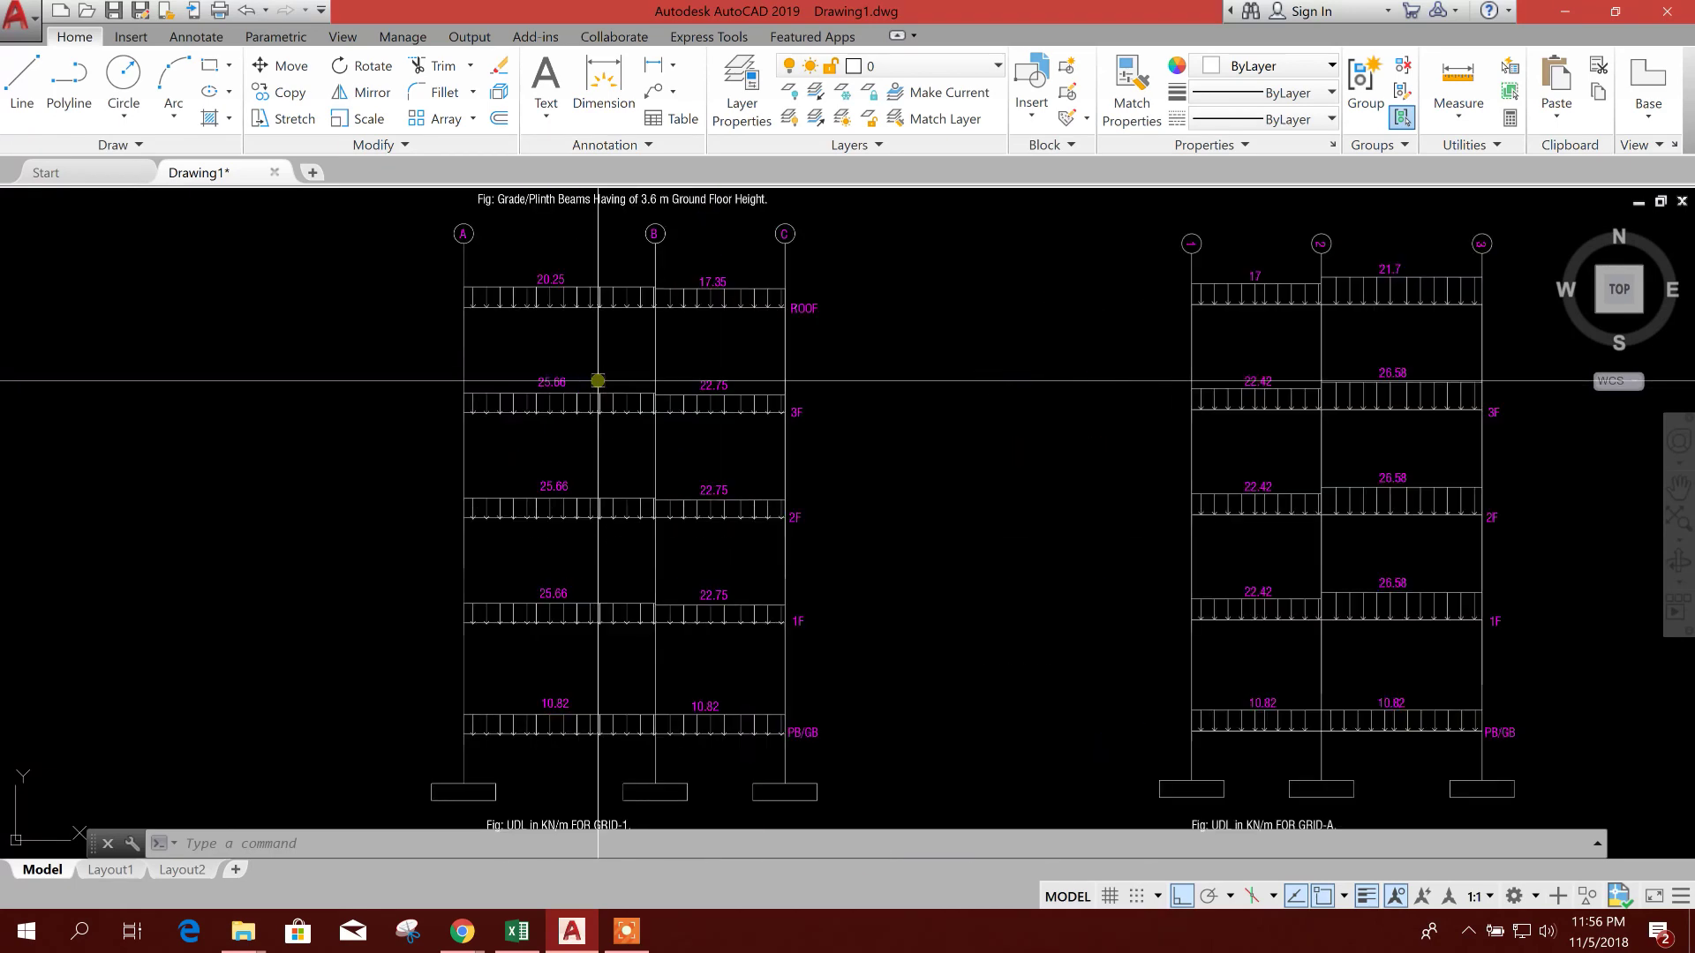
scroll(598, 382, "down", 2)
middle_click_drag(1163, 597, 1141, 494)
scroll(1019, 553, "up", 2)
middle_click_drag(1020, 523, 1029, 491)
scroll(1029, 492, "down", 2)
mouse_move(641, 507)
middle_mouse_down()
mouse_move(721, 550)
mouse_move(791, 557)
middle_mouse_up()
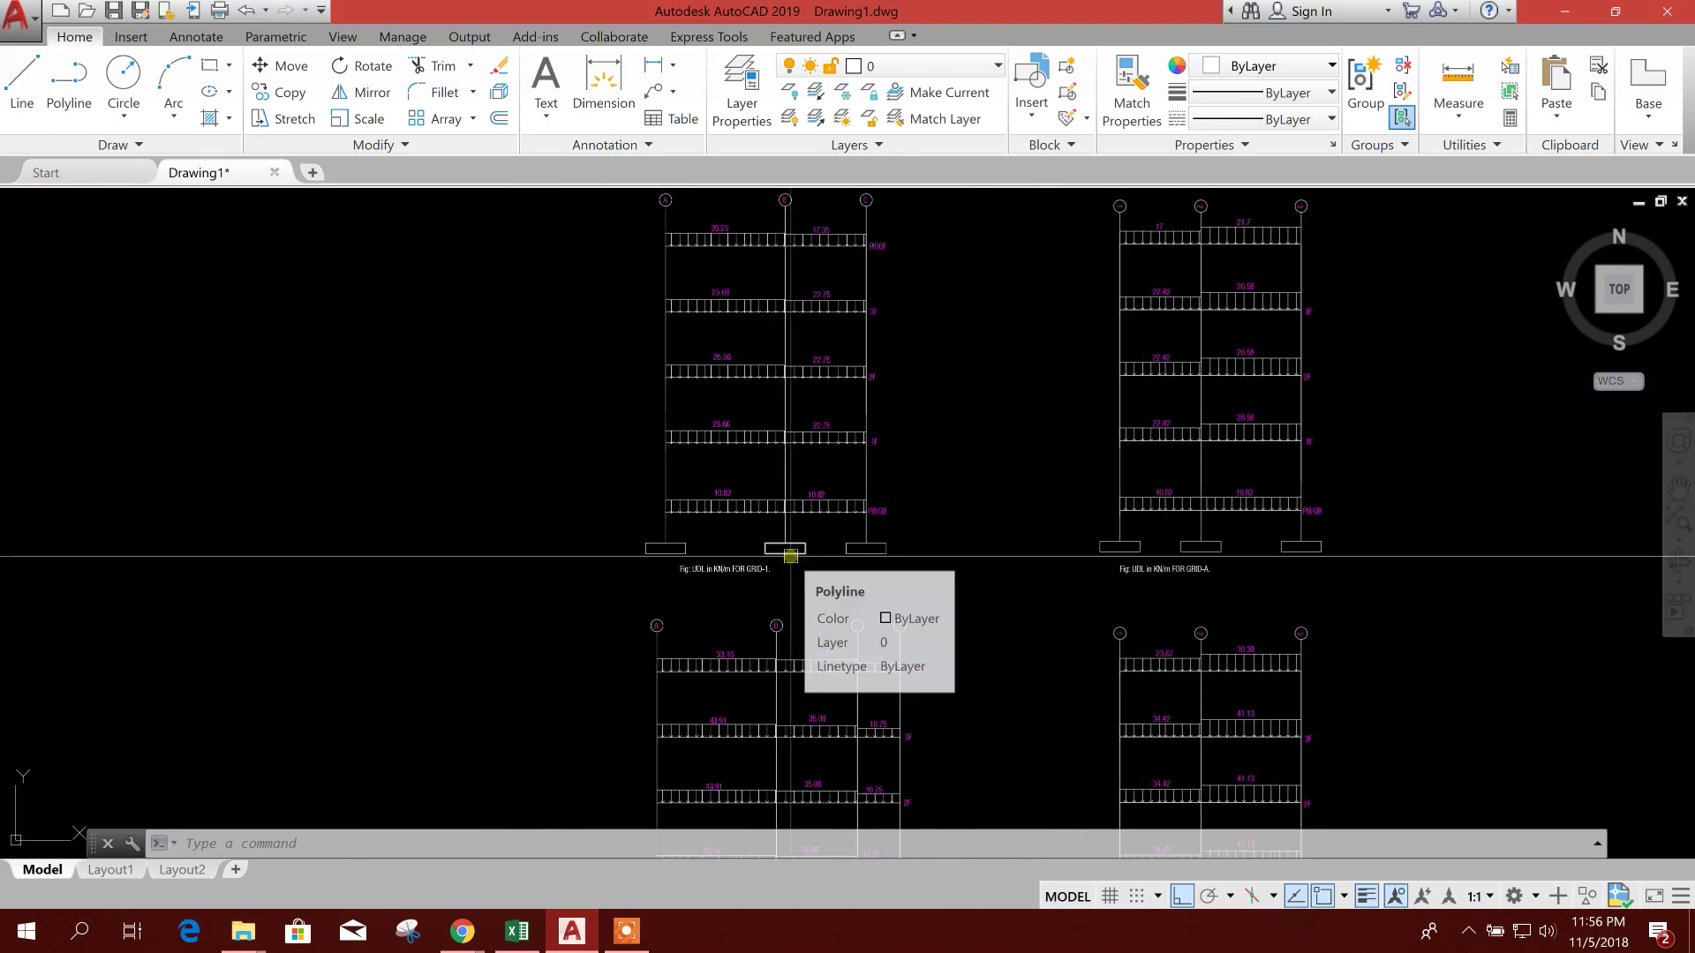
scroll(790, 556, "down", 2)
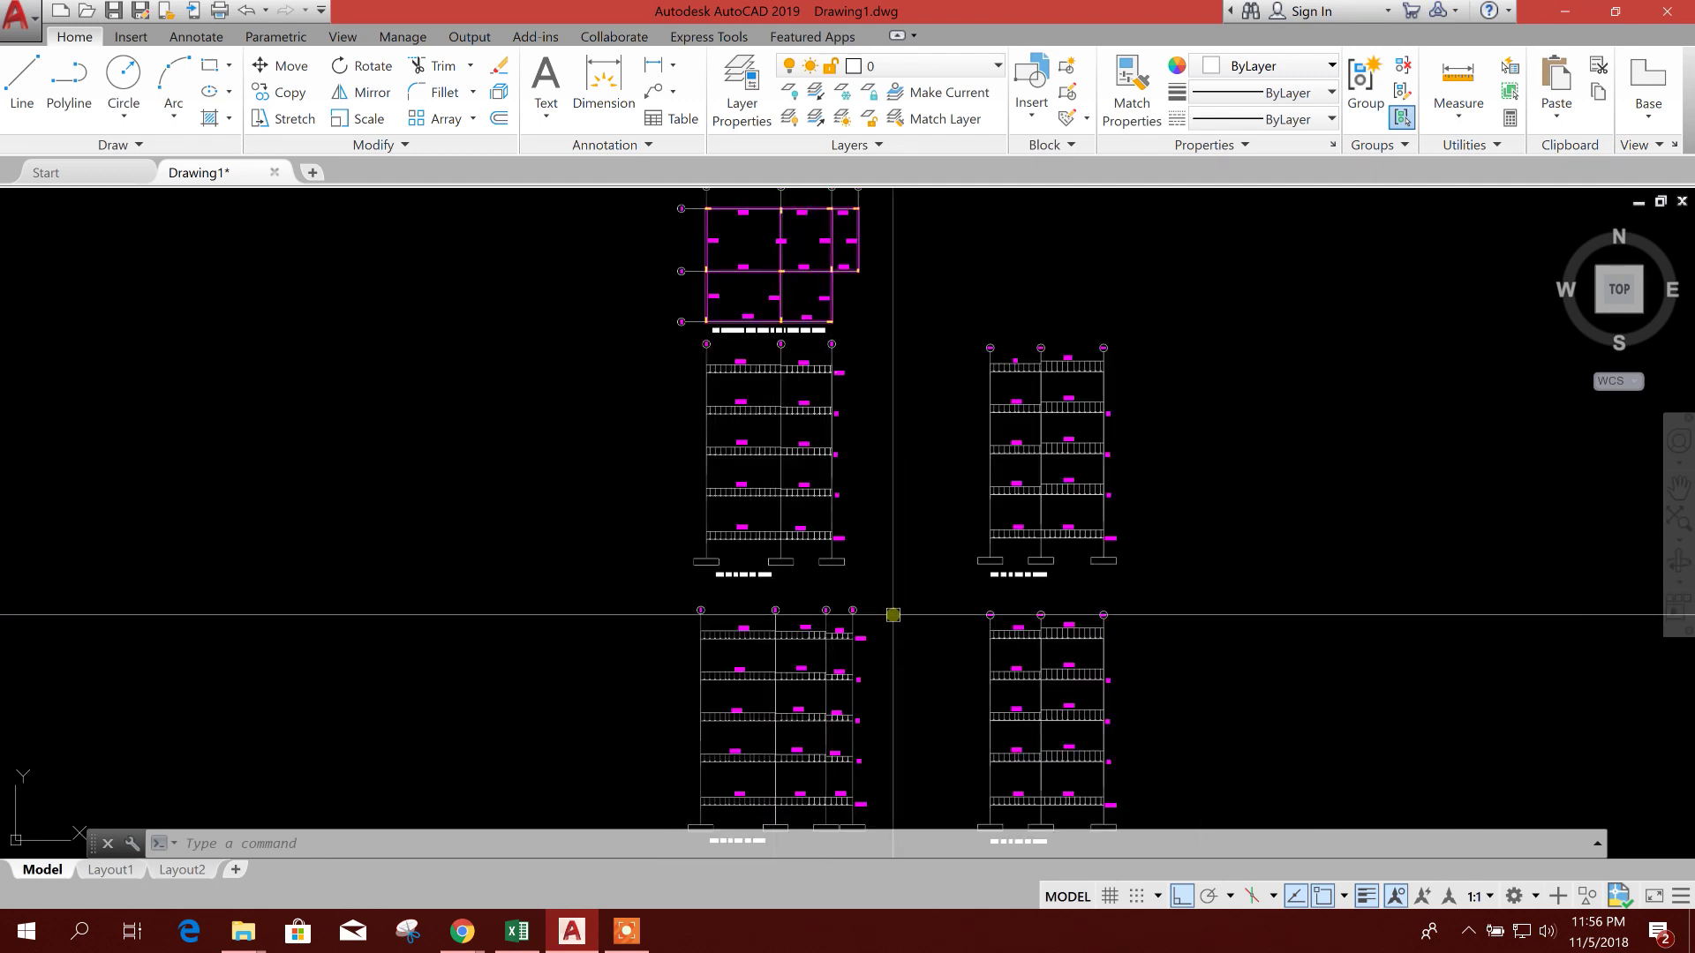
scroll(935, 469, "down", 2)
middle_click_drag(938, 534, 939, 632)
scroll(885, 471, "up", 2)
scroll(886, 472, "down", 4)
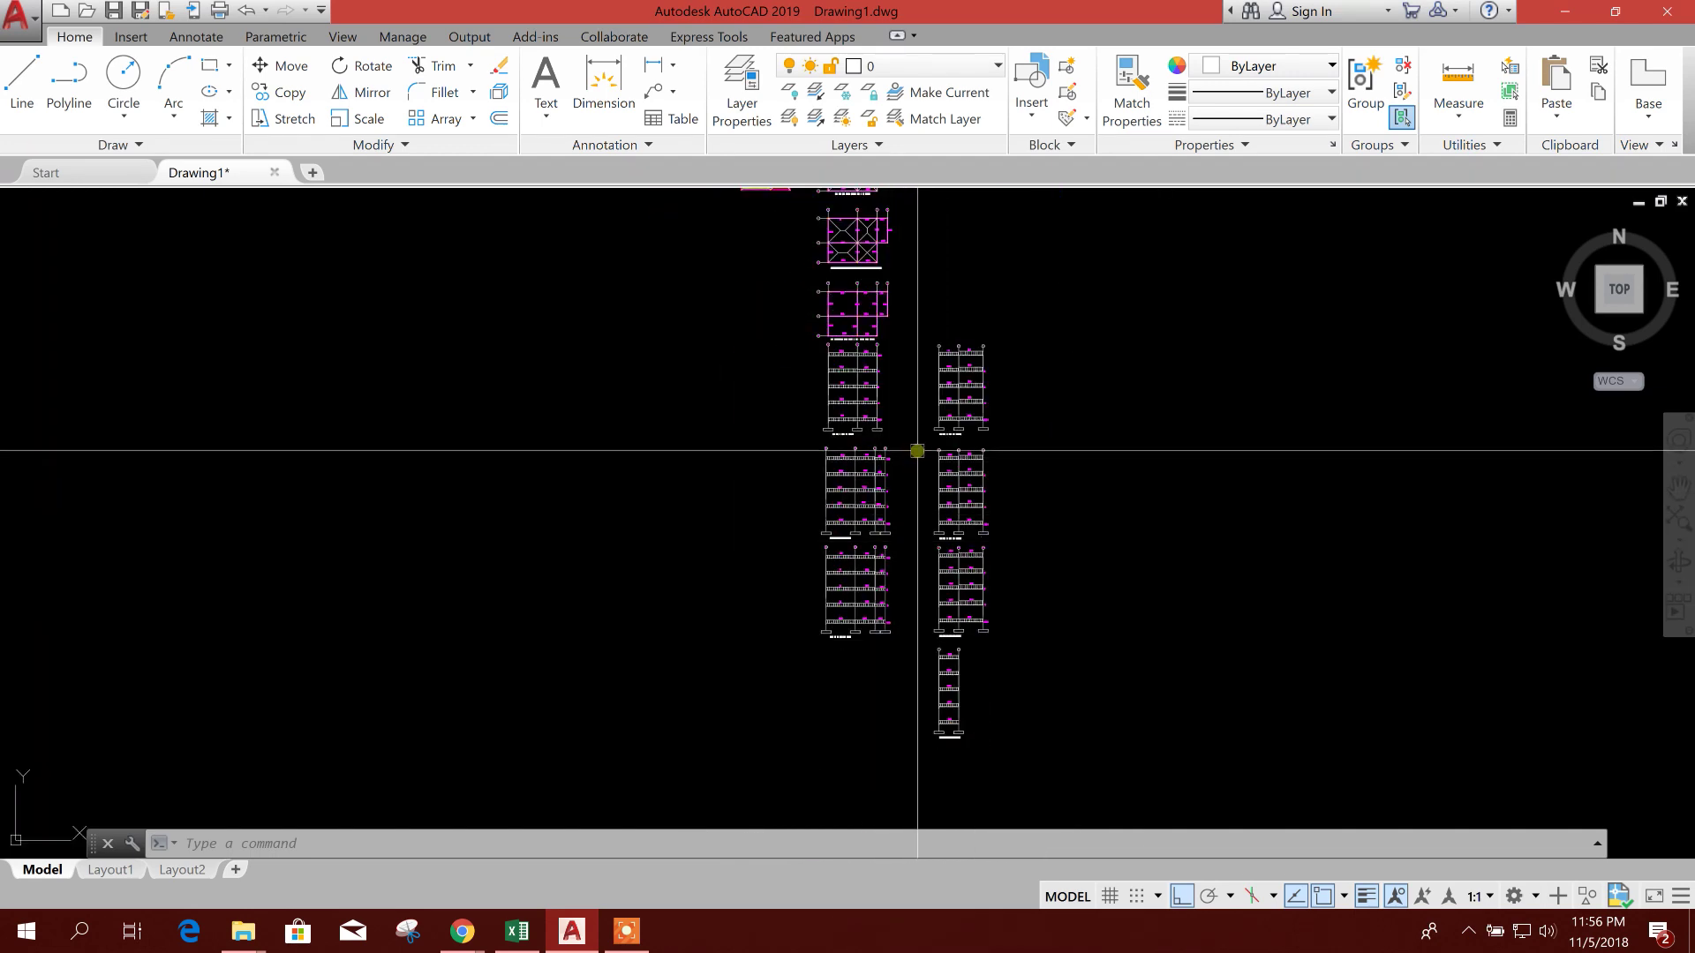
middle_click_drag(917, 451, 890, 557)
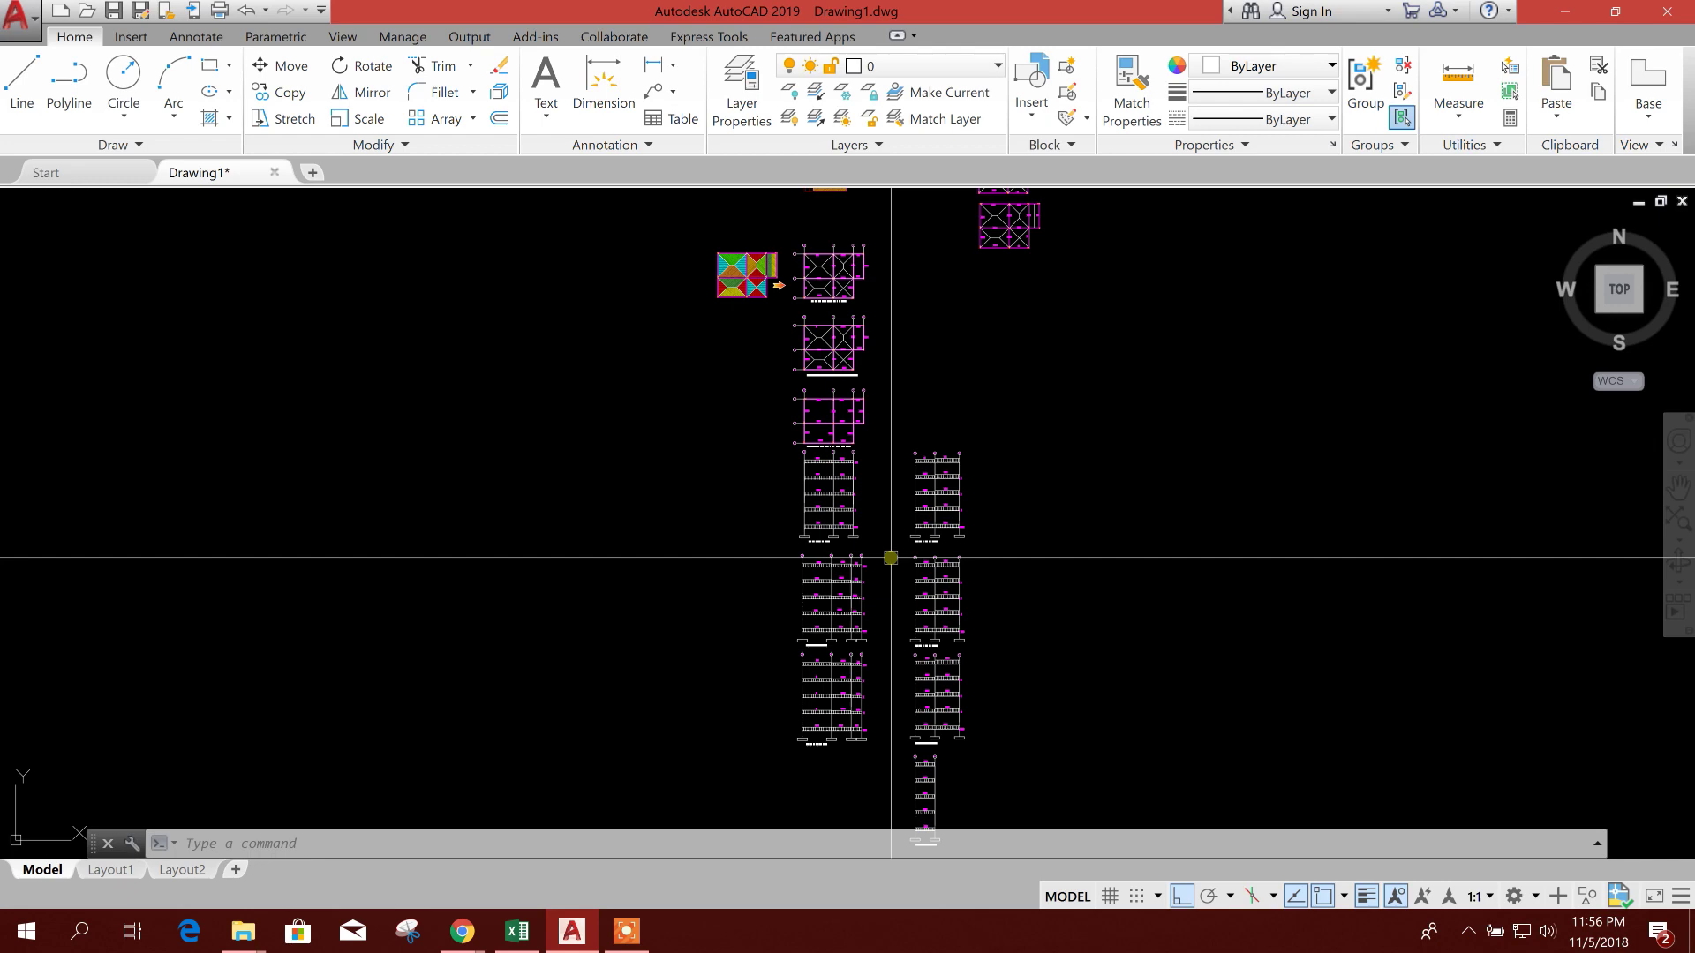
scroll(868, 448, "up", 4)
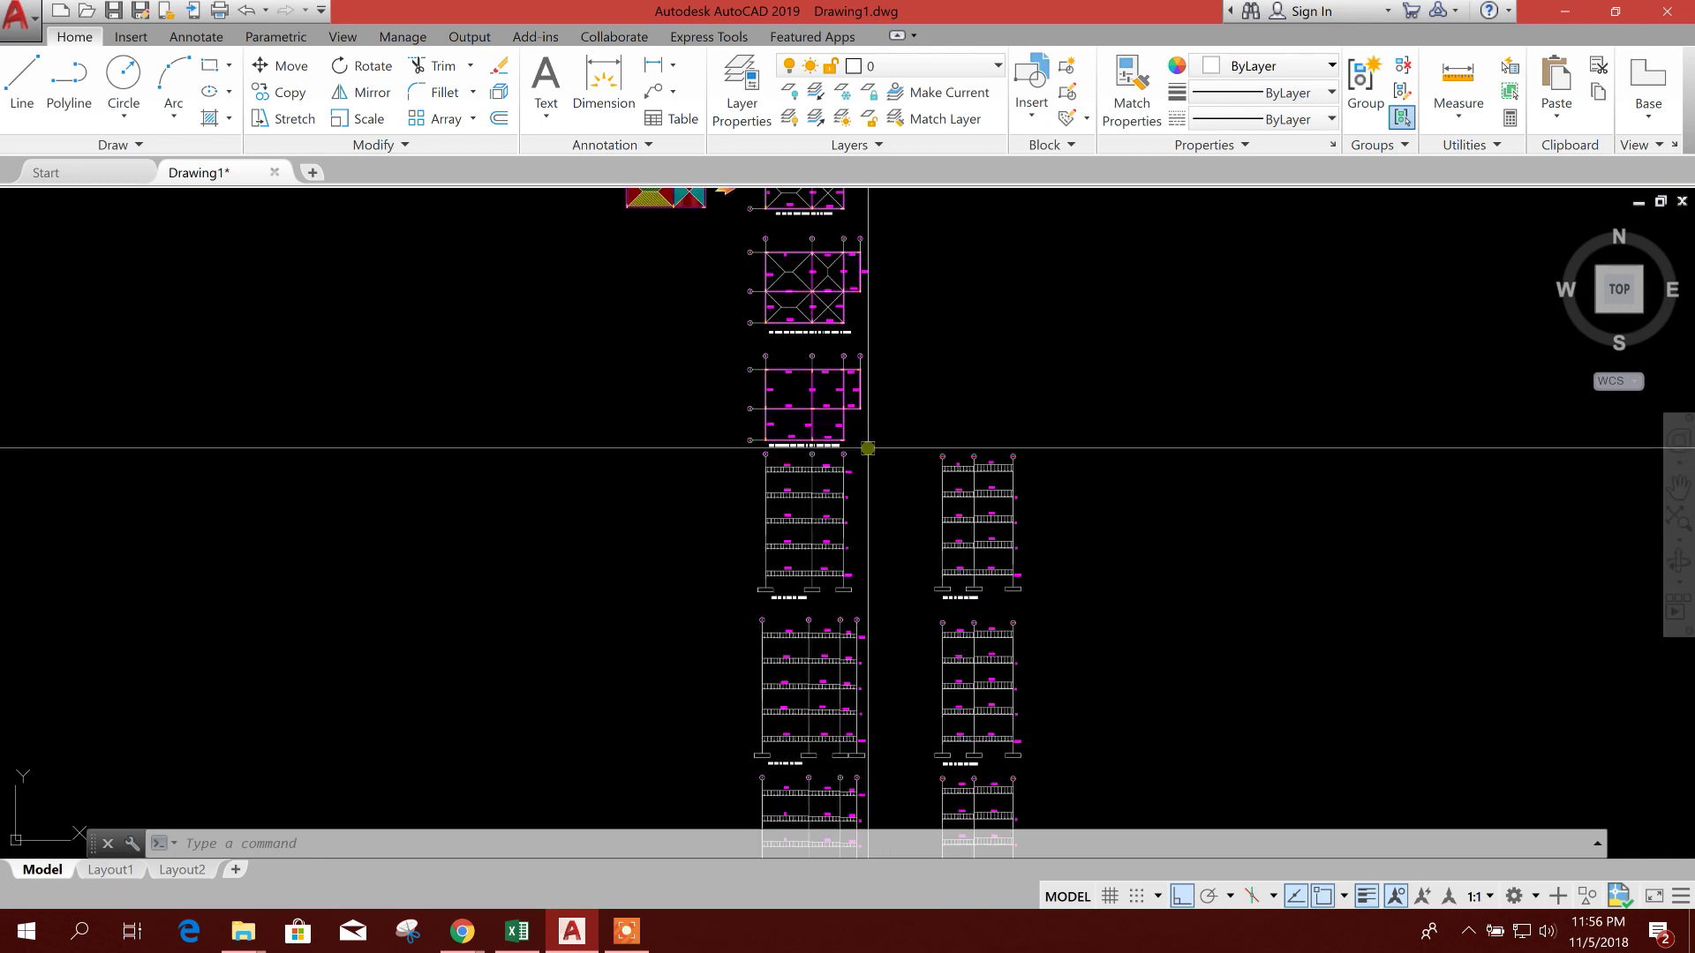
scroll(879, 565, "down", 4)
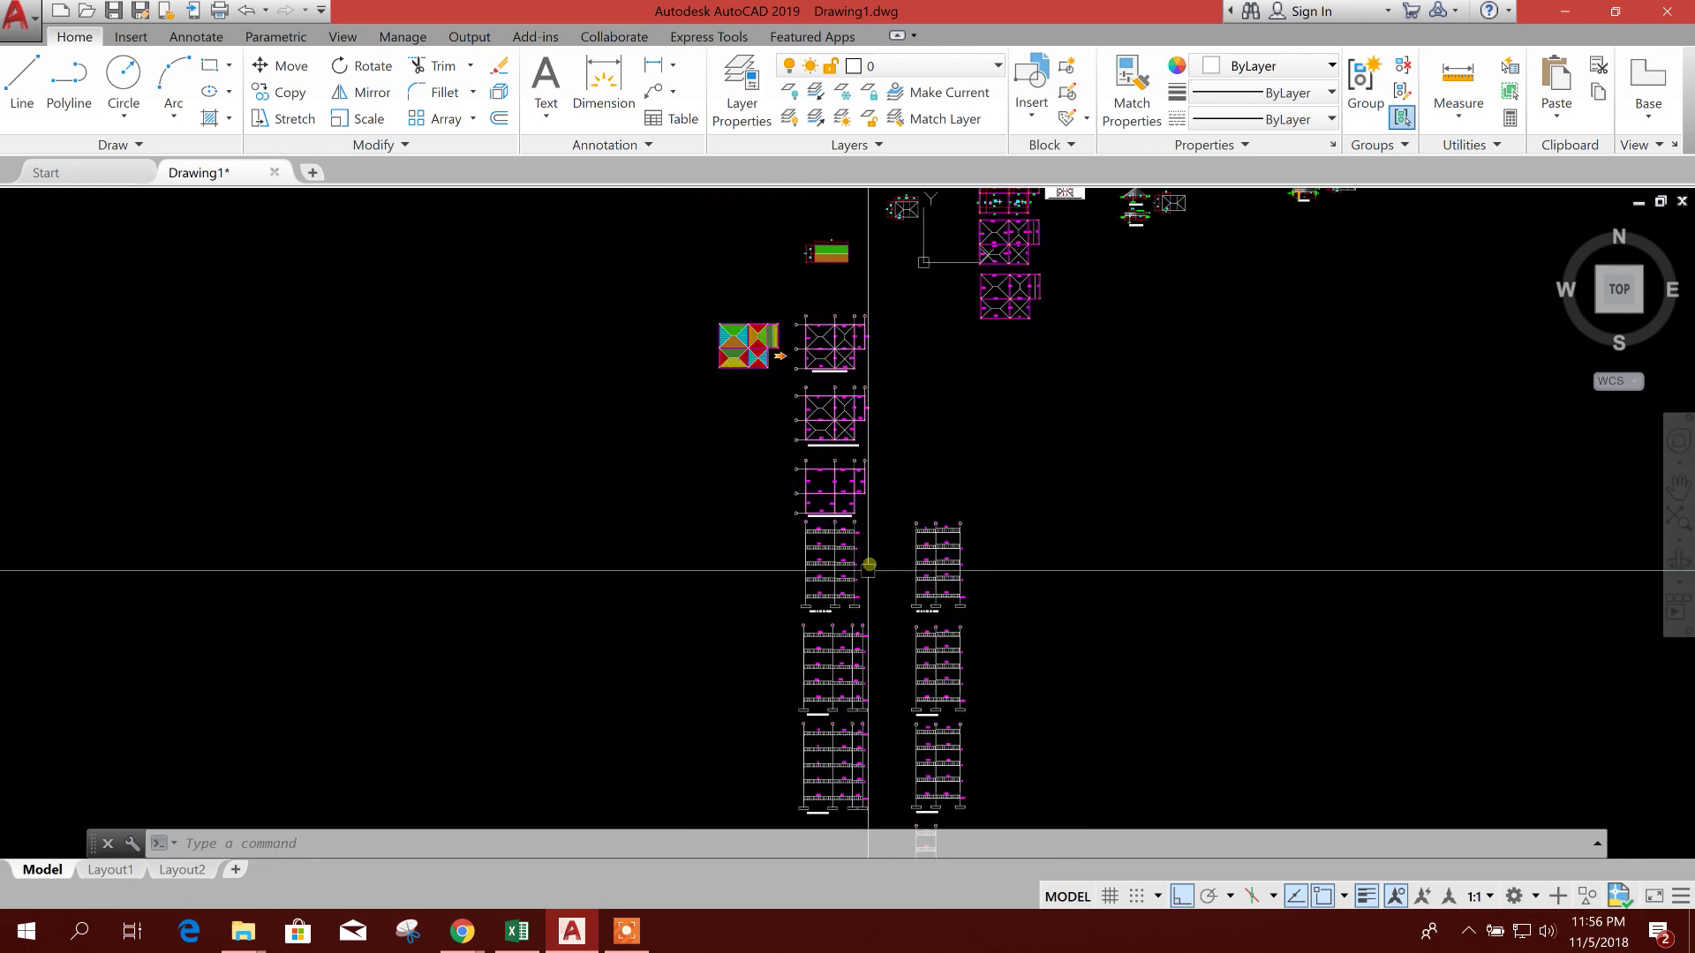
middle_click_drag(870, 567, 700, 529)
mouse_move(719, 636)
middle_mouse_down()
mouse_move(712, 596)
mouse_move(708, 639)
middle_mouse_up()
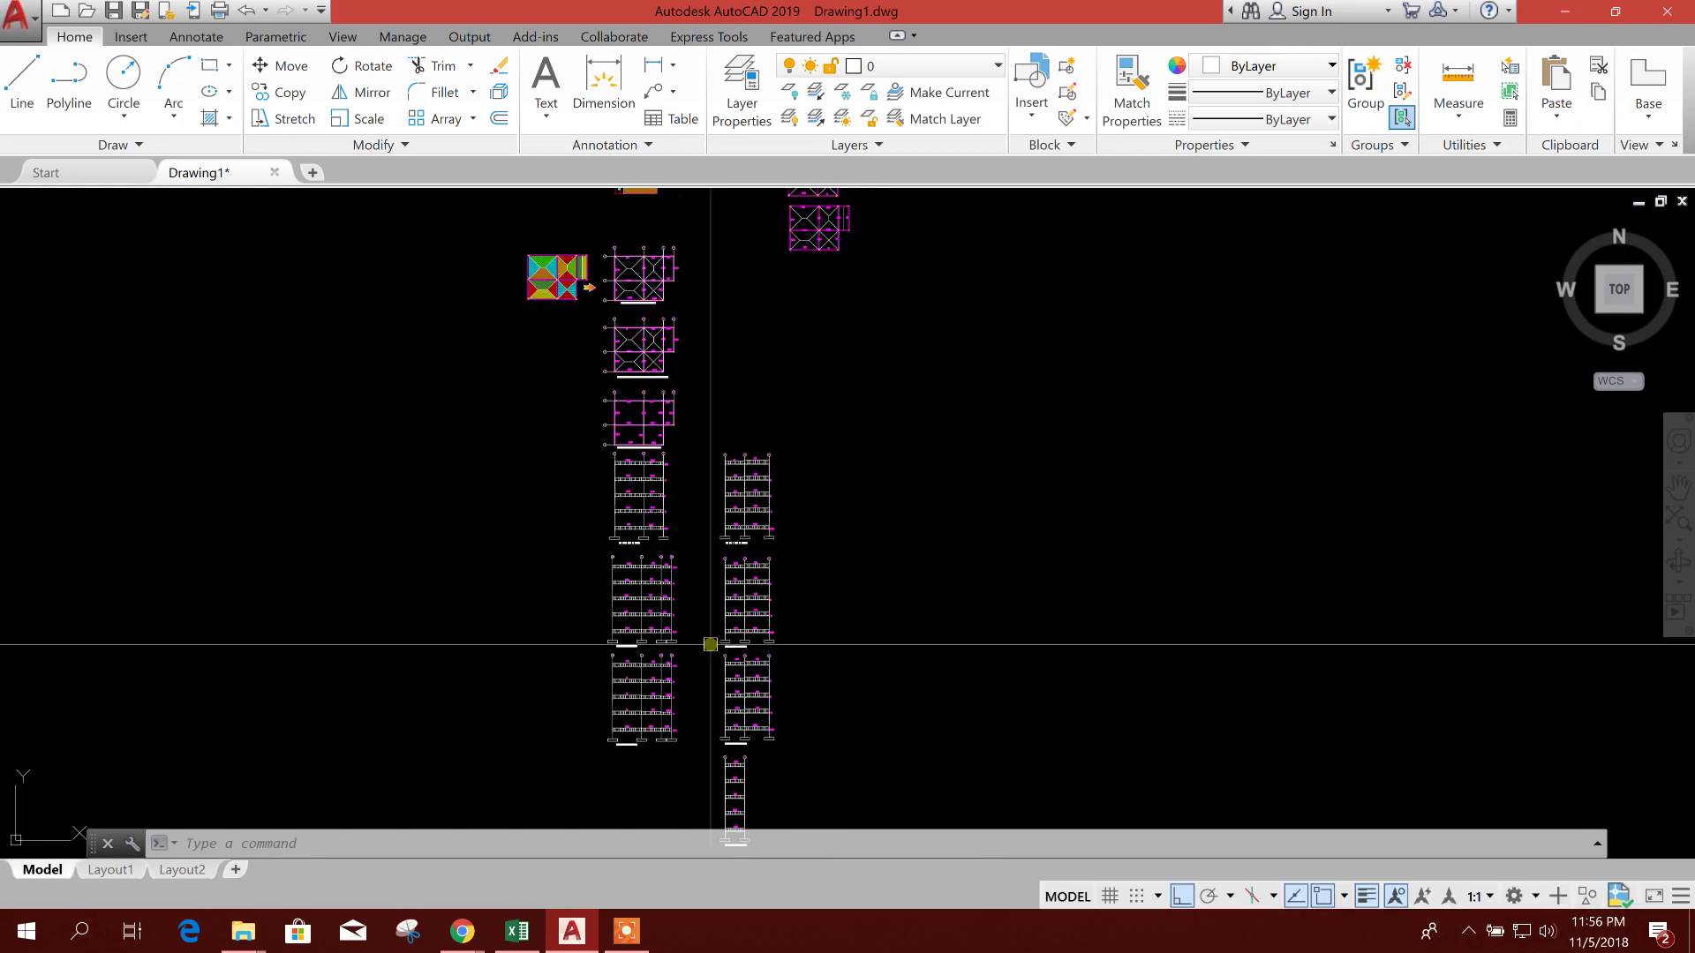
scroll(708, 633, "up", 3)
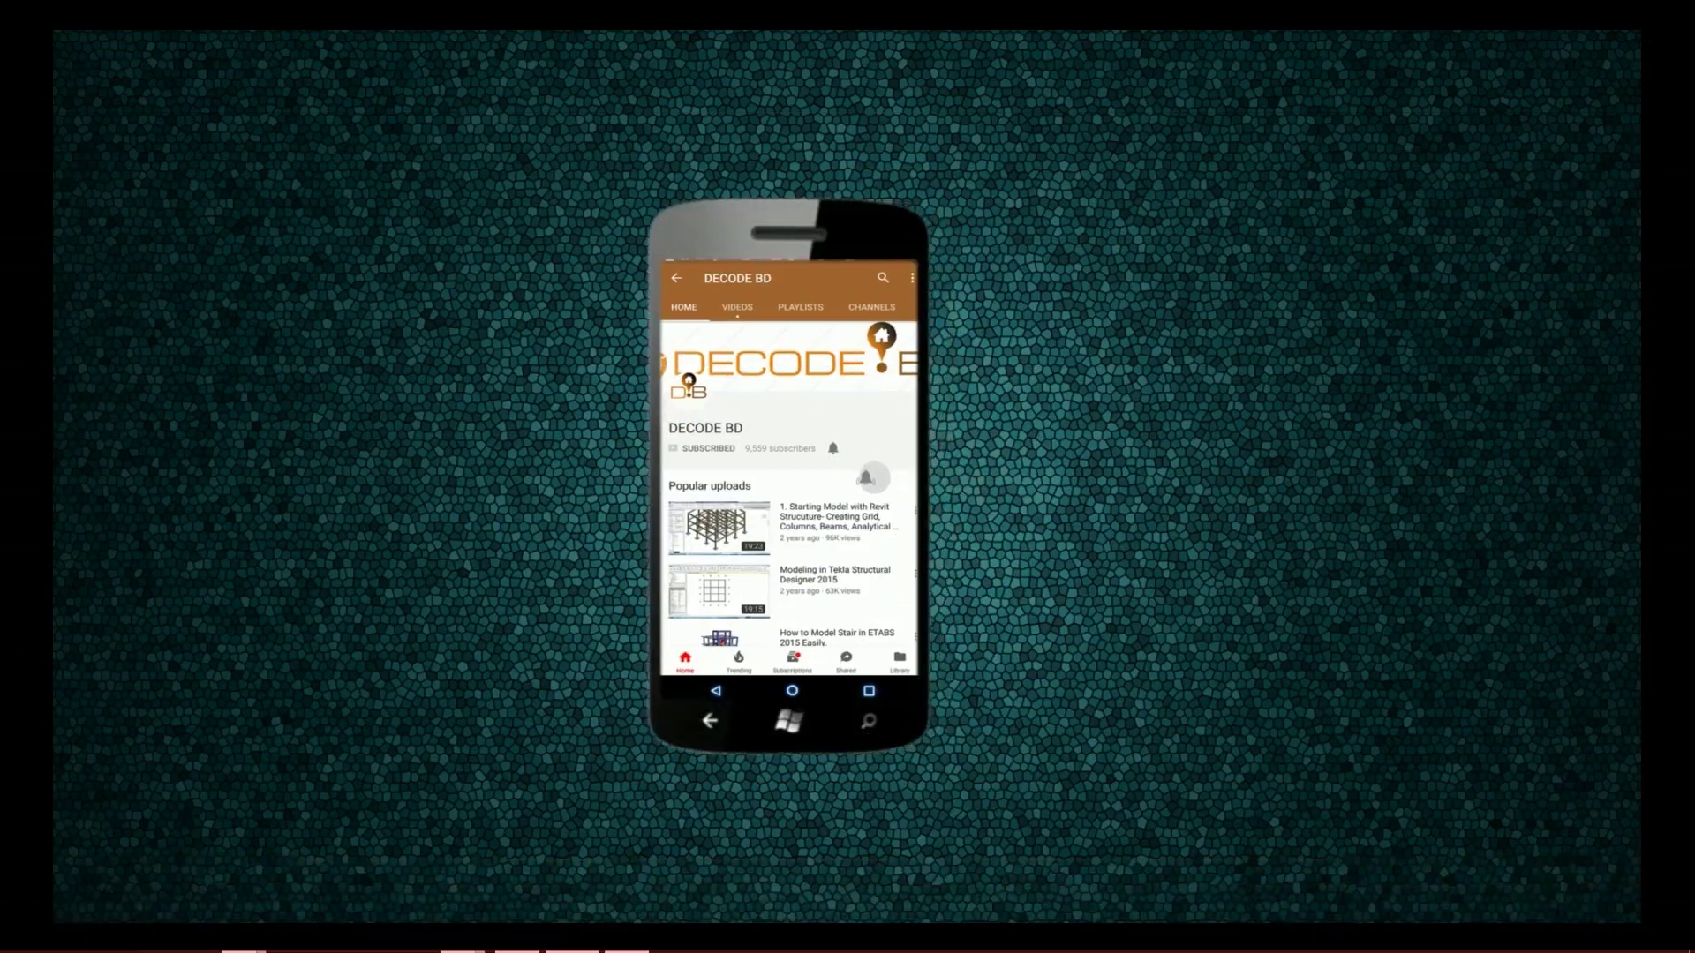